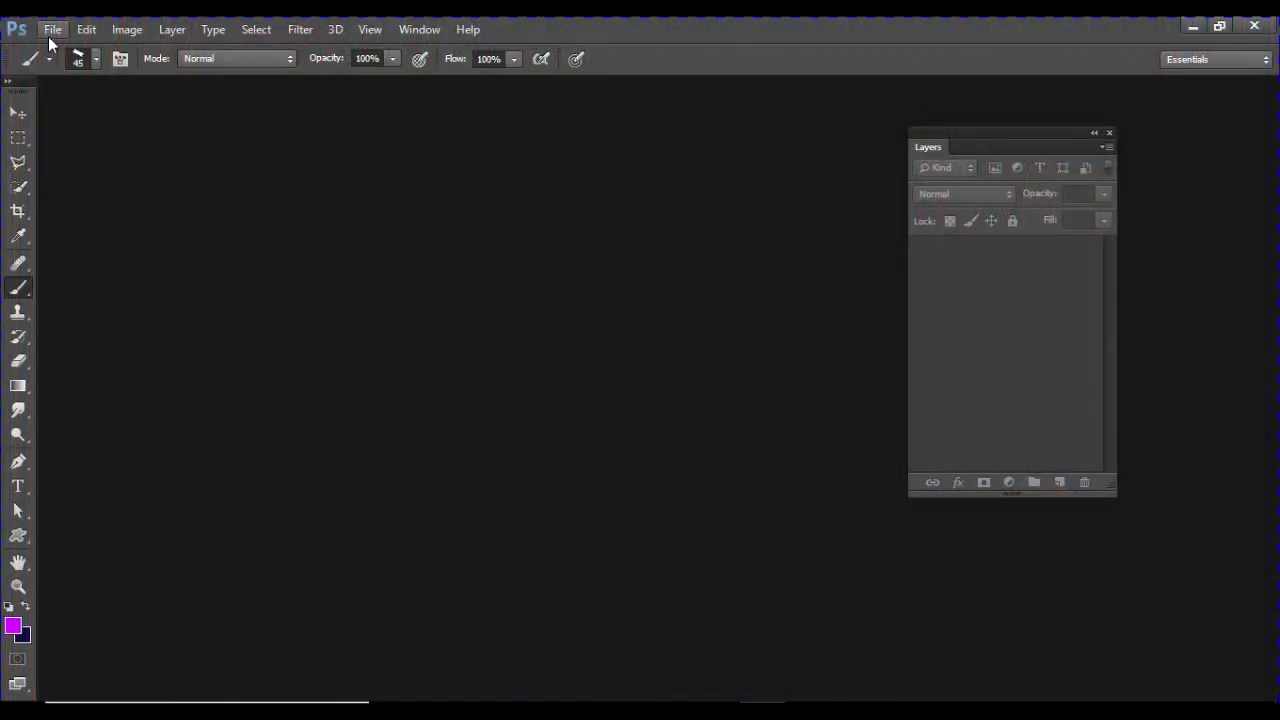
# Create a new document using the Film & Video preset with the HDTV 1080p/29.97 size
pyautogui.click(49, 32)
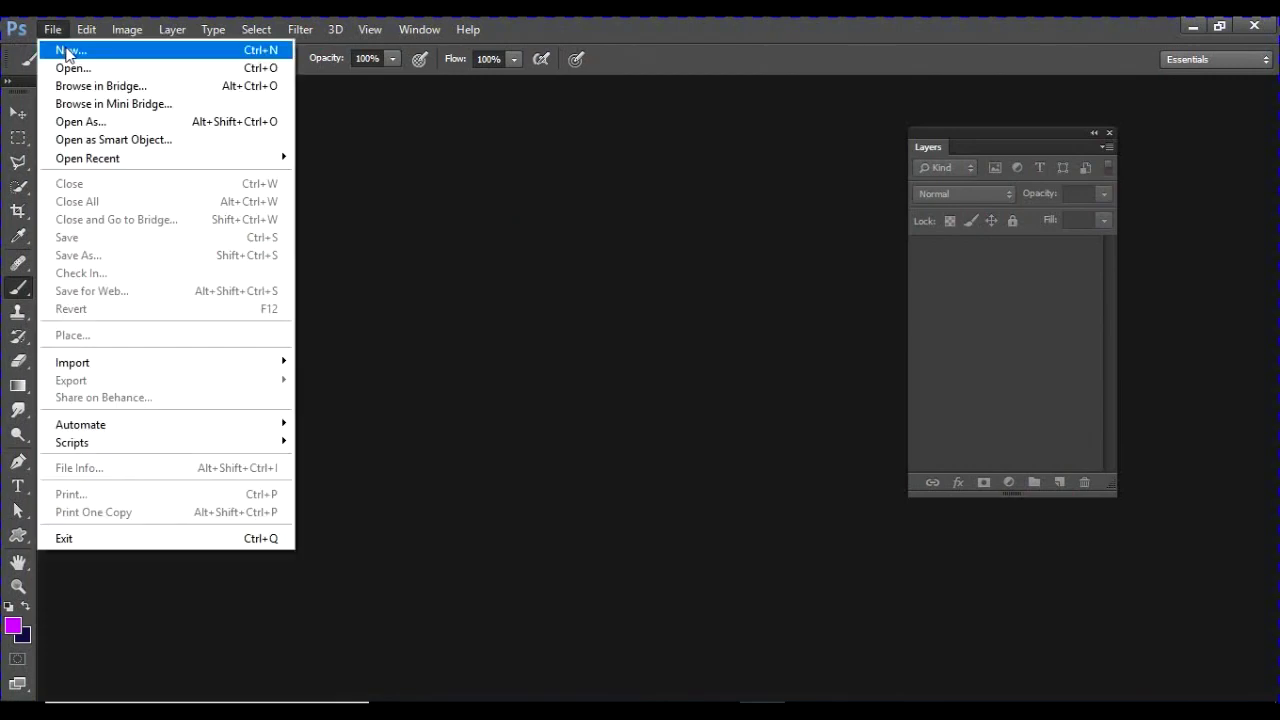
pyautogui.click(68, 53)
pyautogui.click(436, 188)
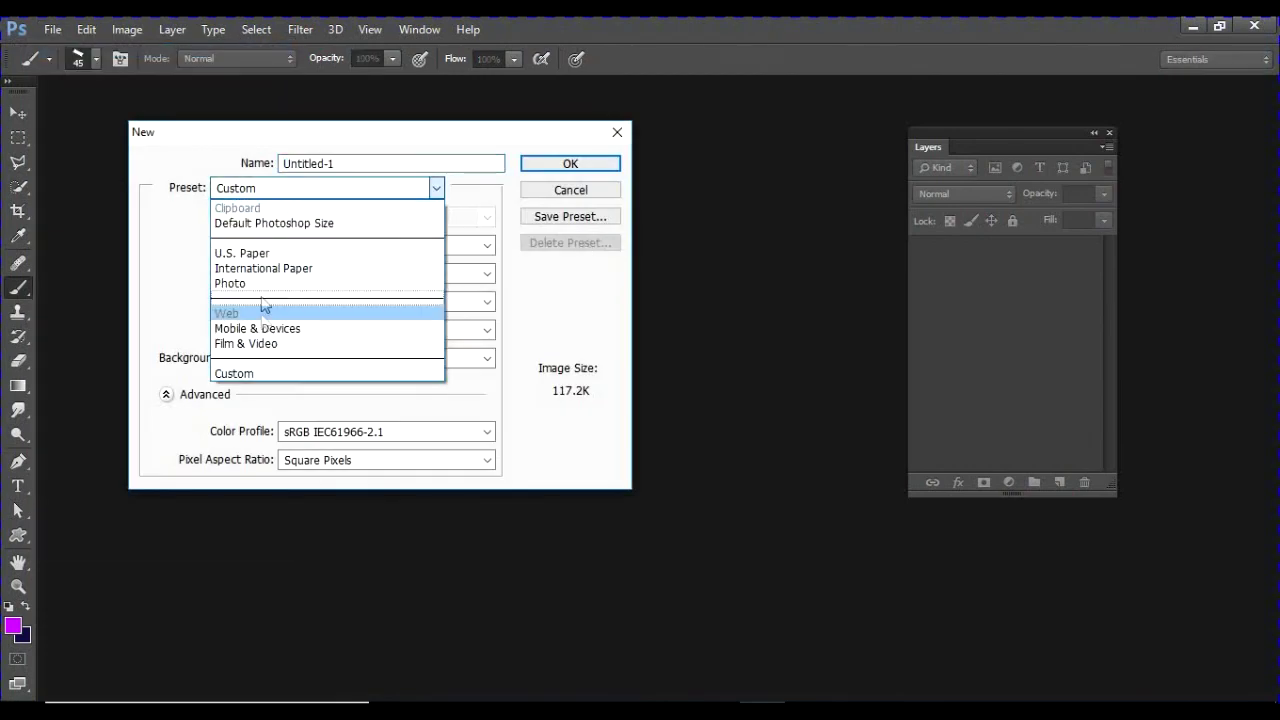
pyautogui.click(246, 343)
pyautogui.click(330, 217)
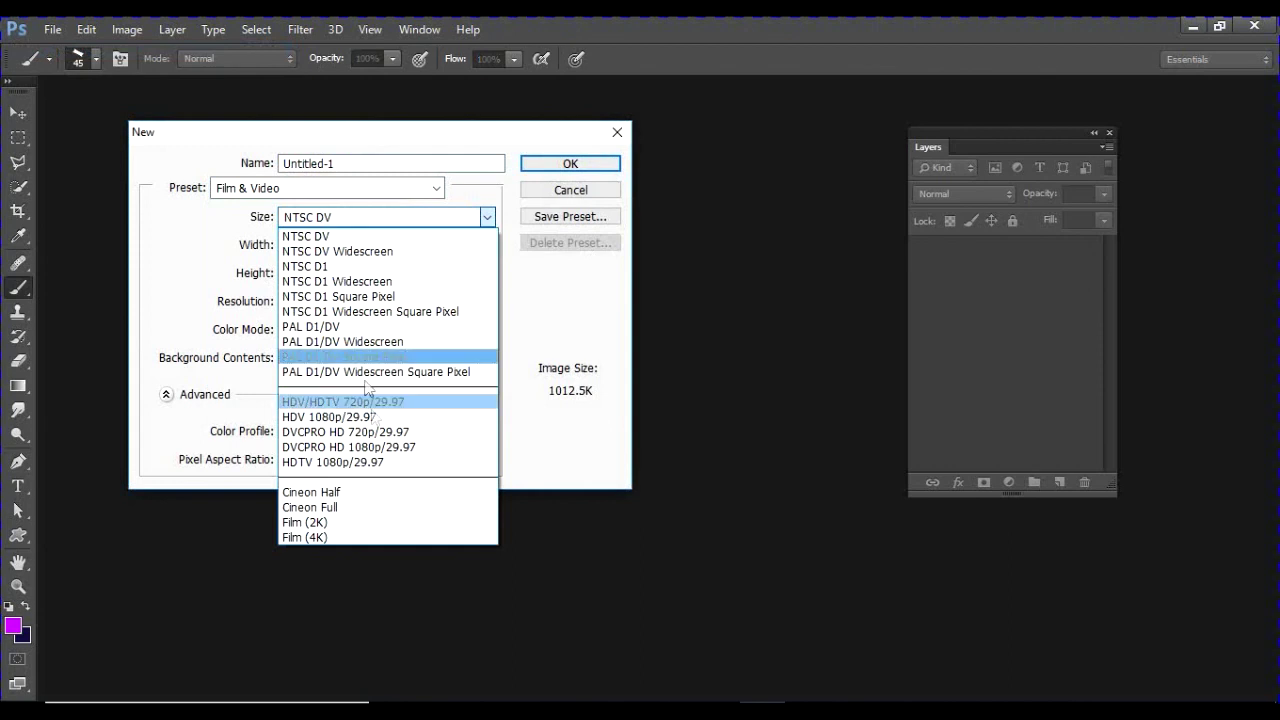
pyautogui.click(372, 417)
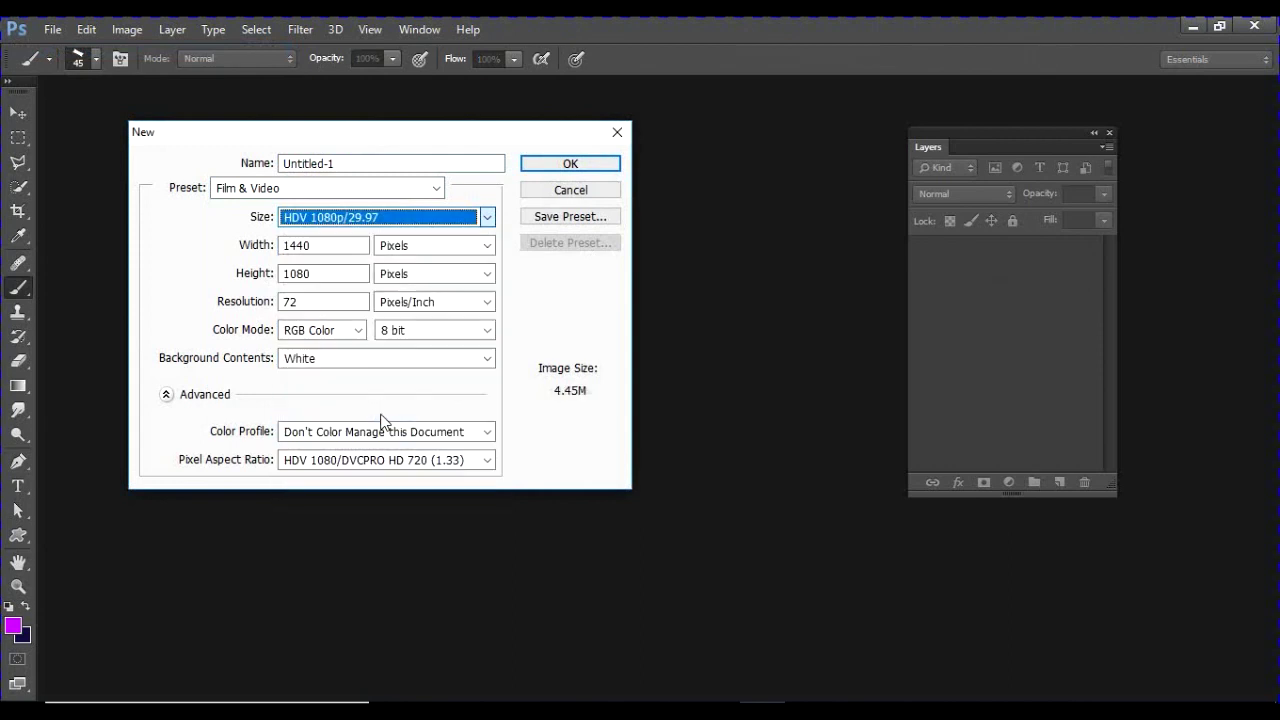
pyautogui.click(330, 218)
pyautogui.click(340, 458)
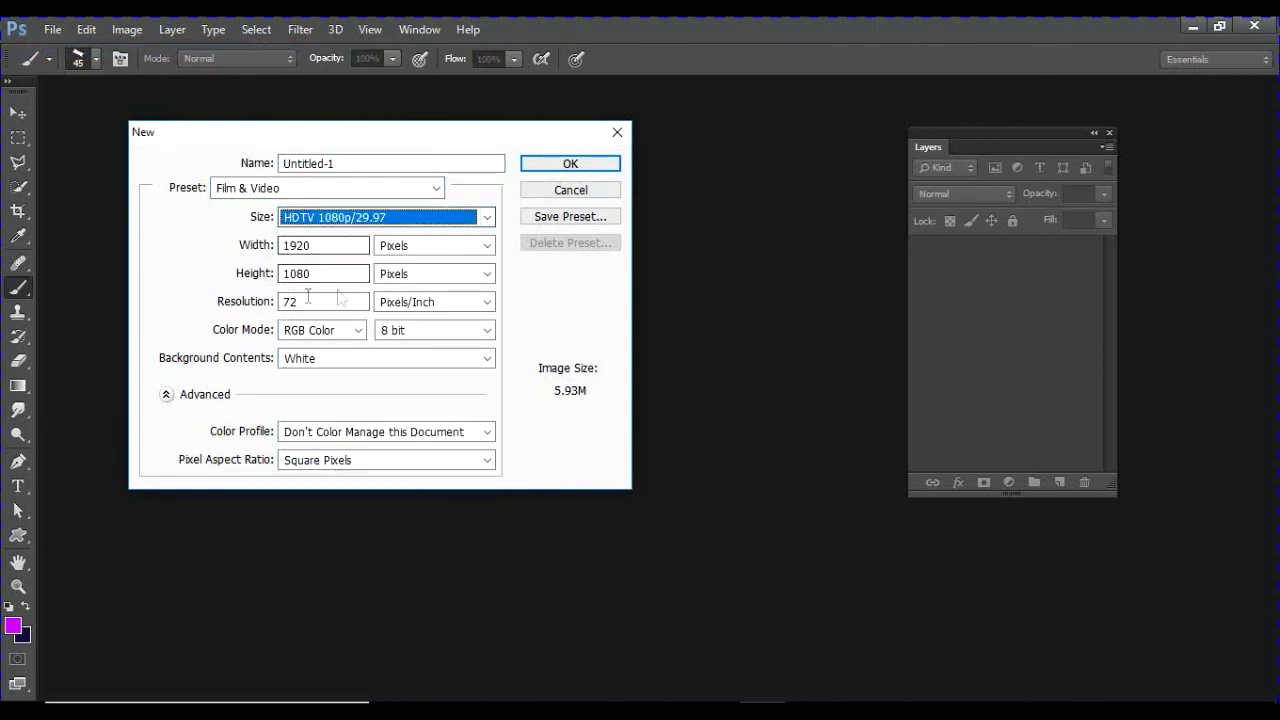
pyautogui.click(564, 168)
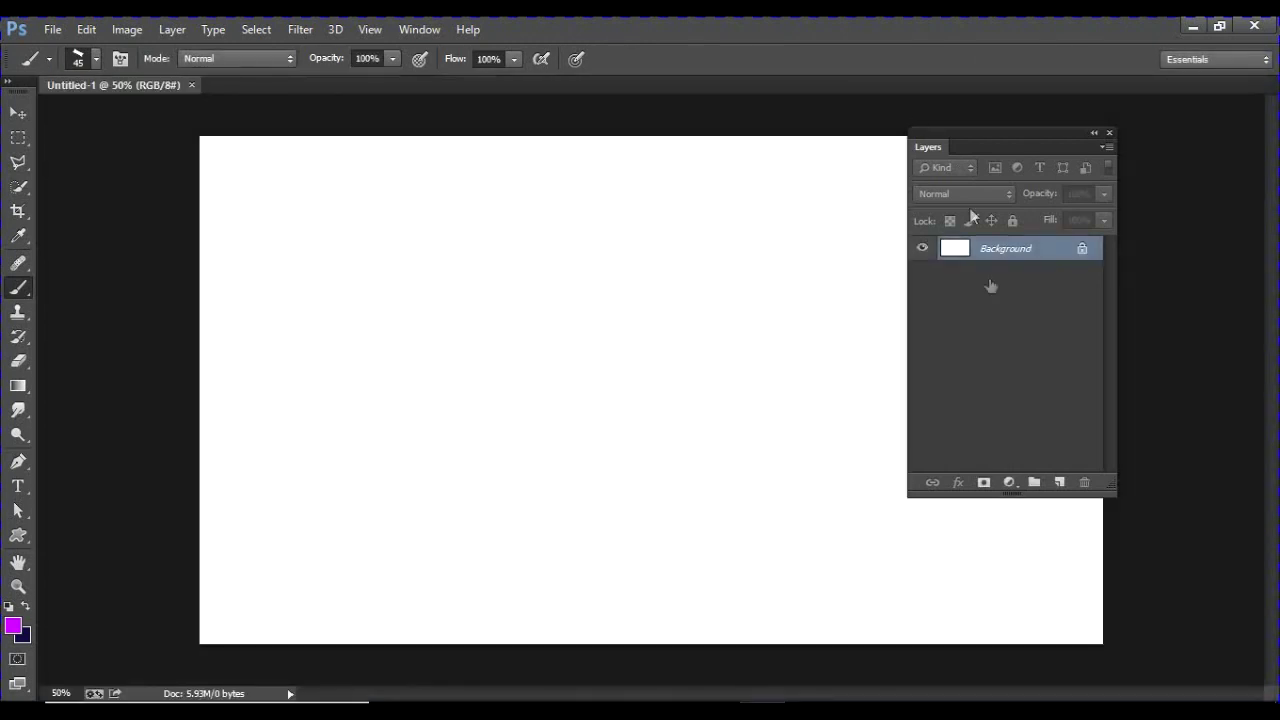
# Add a new layer and set the foreground color to black and the background color to near-white (#fcfbff)
pyautogui.click(1059, 482)
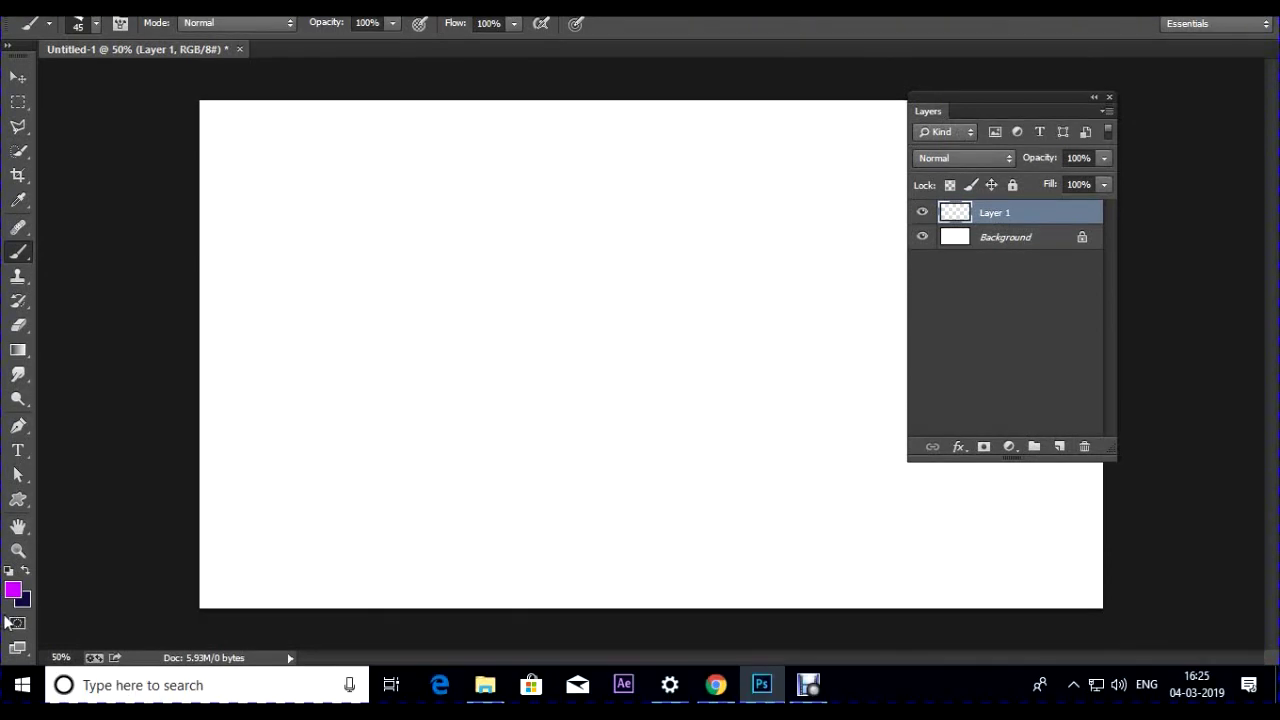
pyautogui.click(12, 594)
pyautogui.moveTo(686, 249); pyautogui.dragTo(551, 330)
pyautogui.click(960, 108)
pyautogui.click(24, 630)
pyautogui.click(557, 93)
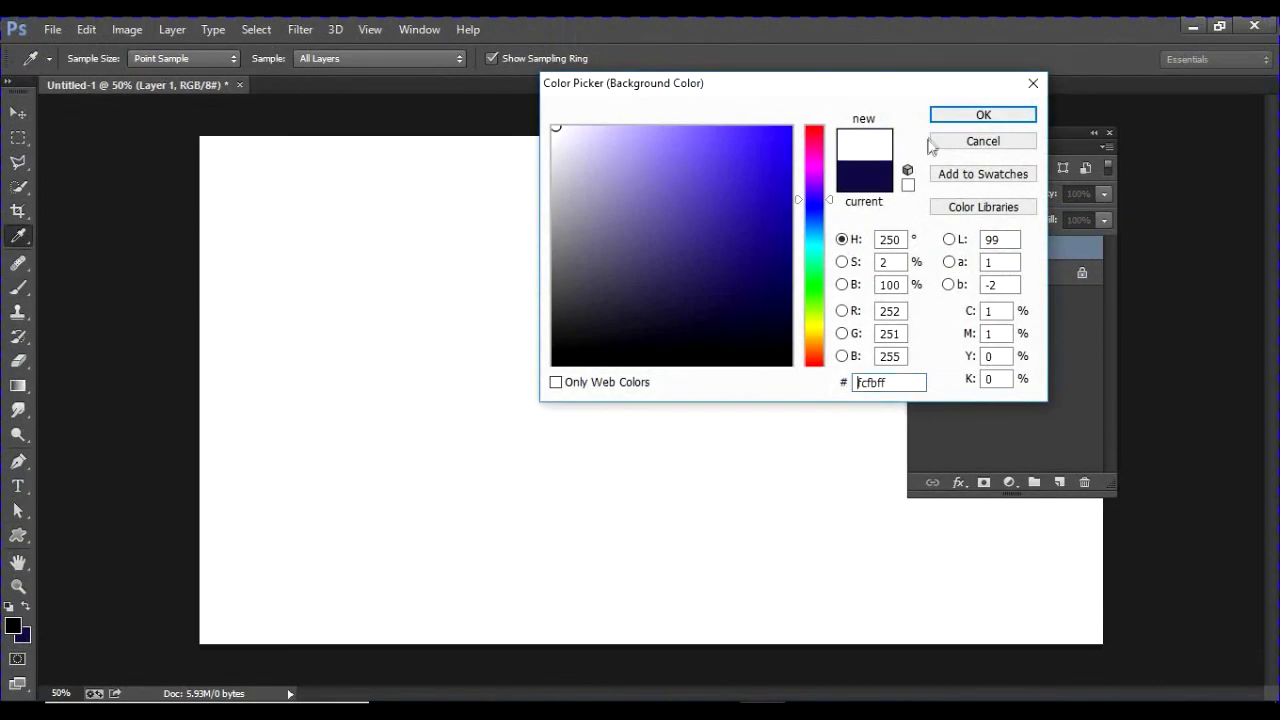
pyautogui.click(960, 81)
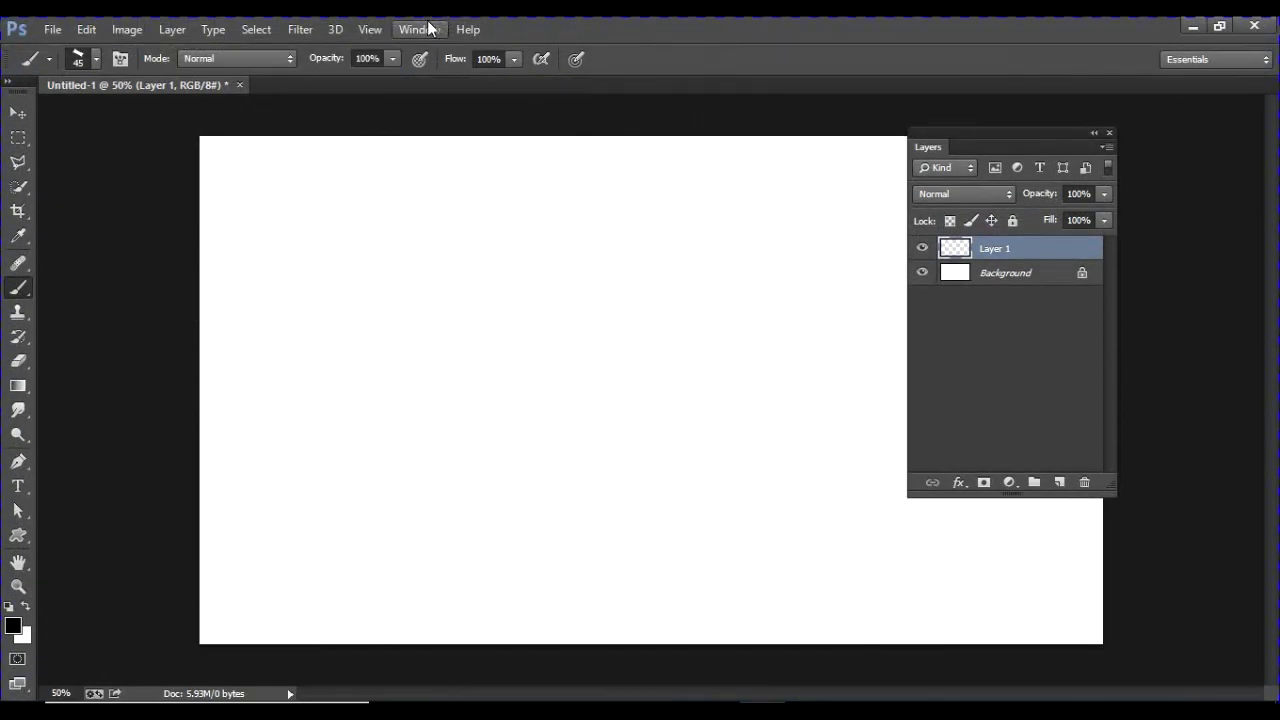
# Fill the new layer with black and render Fibers on it with Variance 16 and Strength 4
pyautogui.press('alt')
pyautogui.hotkey('alt', 'BackSpace')
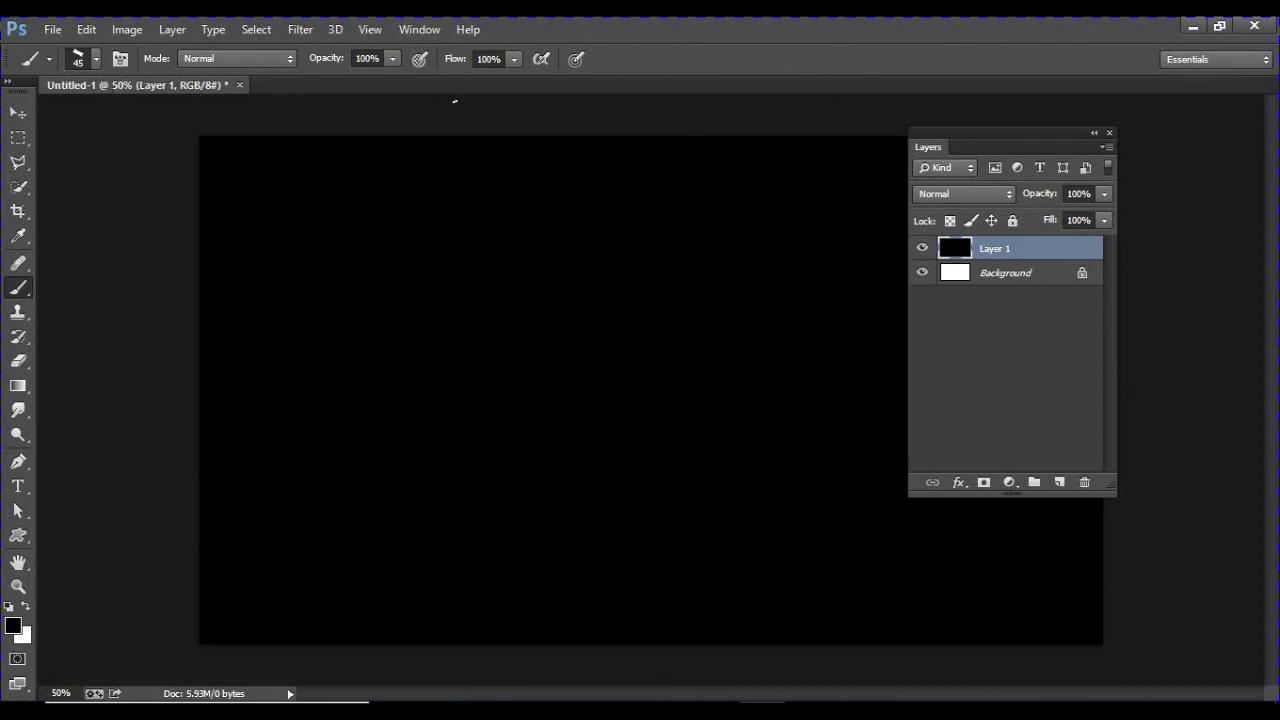
pyautogui.click(302, 31)
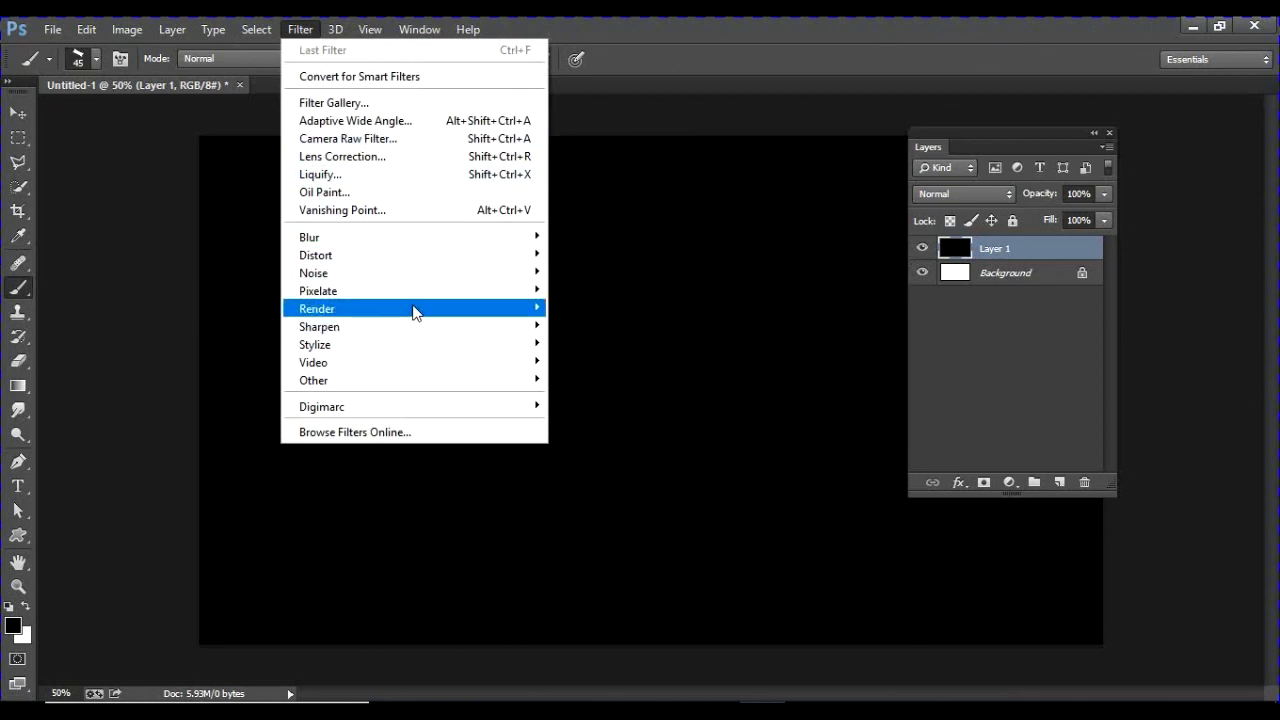
pyautogui.moveTo(415, 310)
pyautogui.click(580, 343)
pyautogui.click(411, 234)
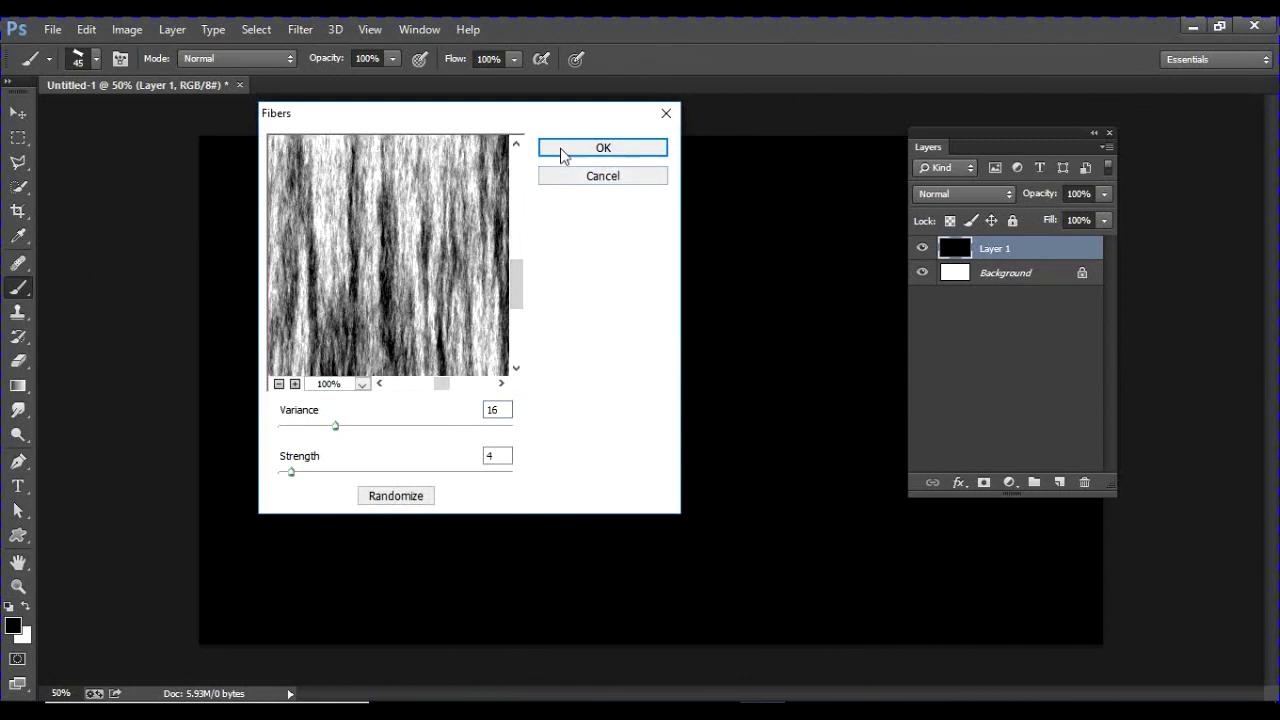
pyautogui.click(560, 147)
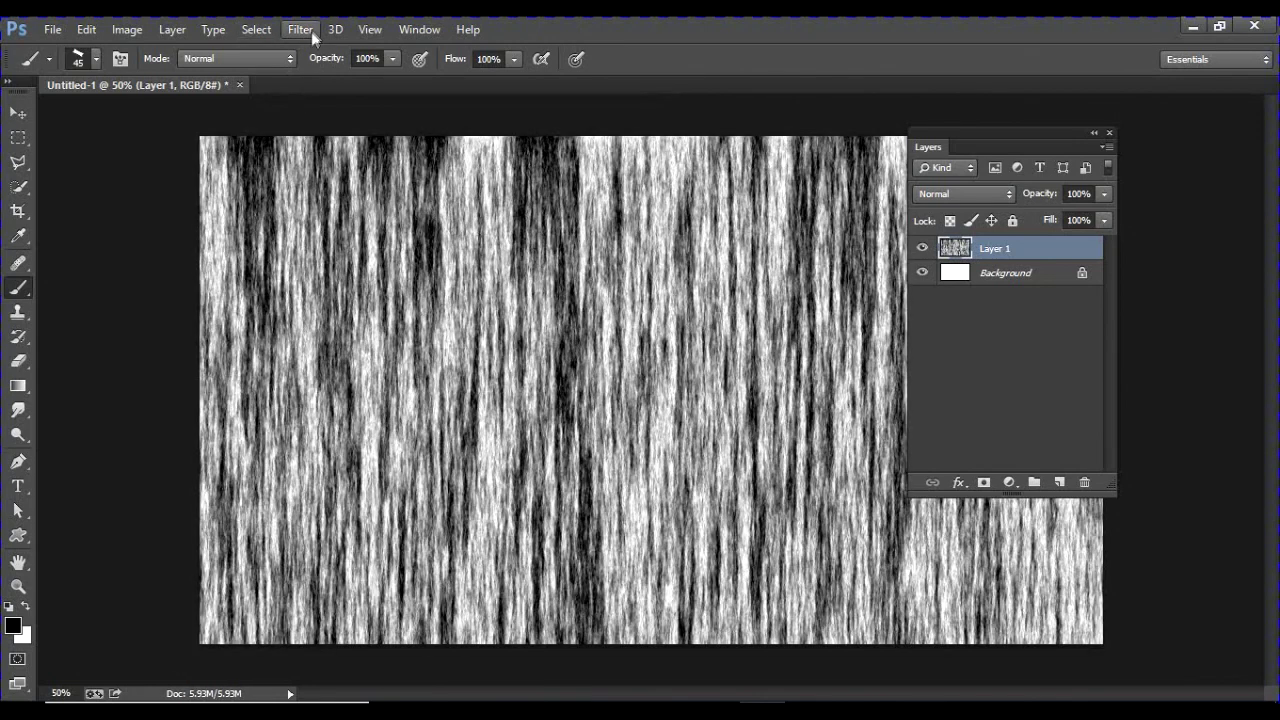
# Apply a Motion Blur to the fibers layer with a 90° angle and a distance of 223 pixels
pyautogui.click(305, 29)
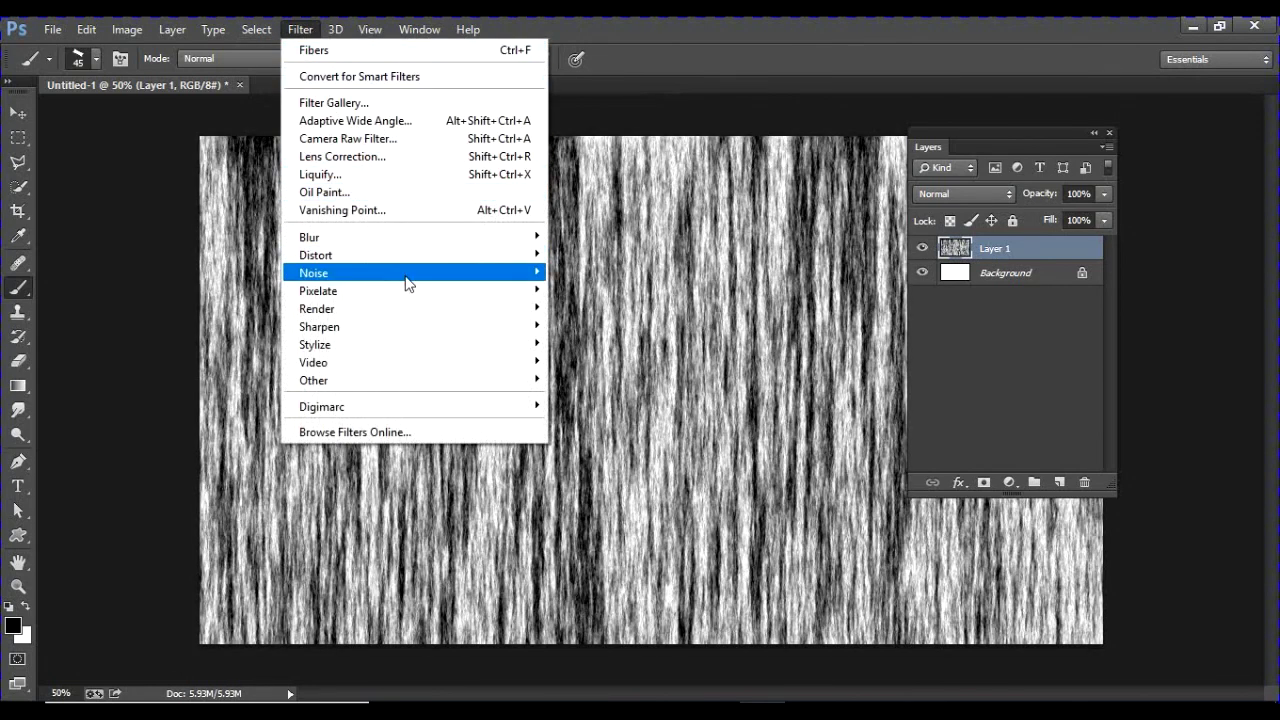
pyautogui.moveTo(418, 242)
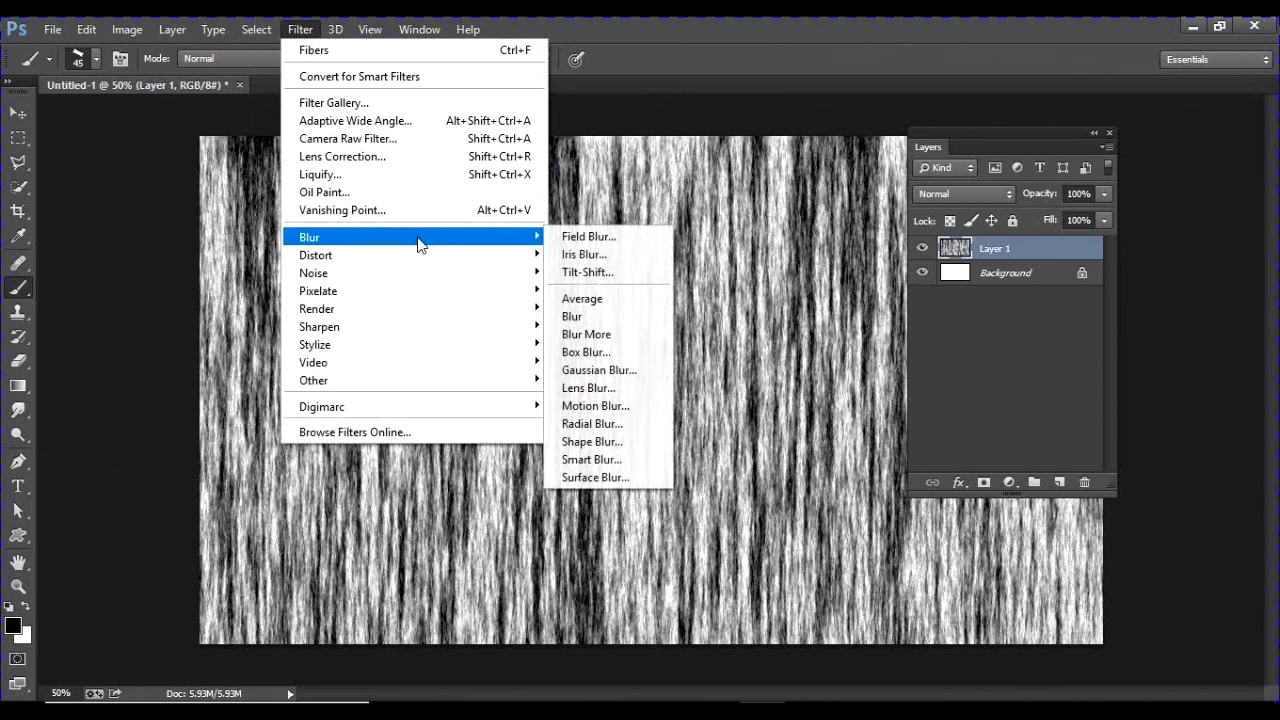
pyautogui.click(606, 406)
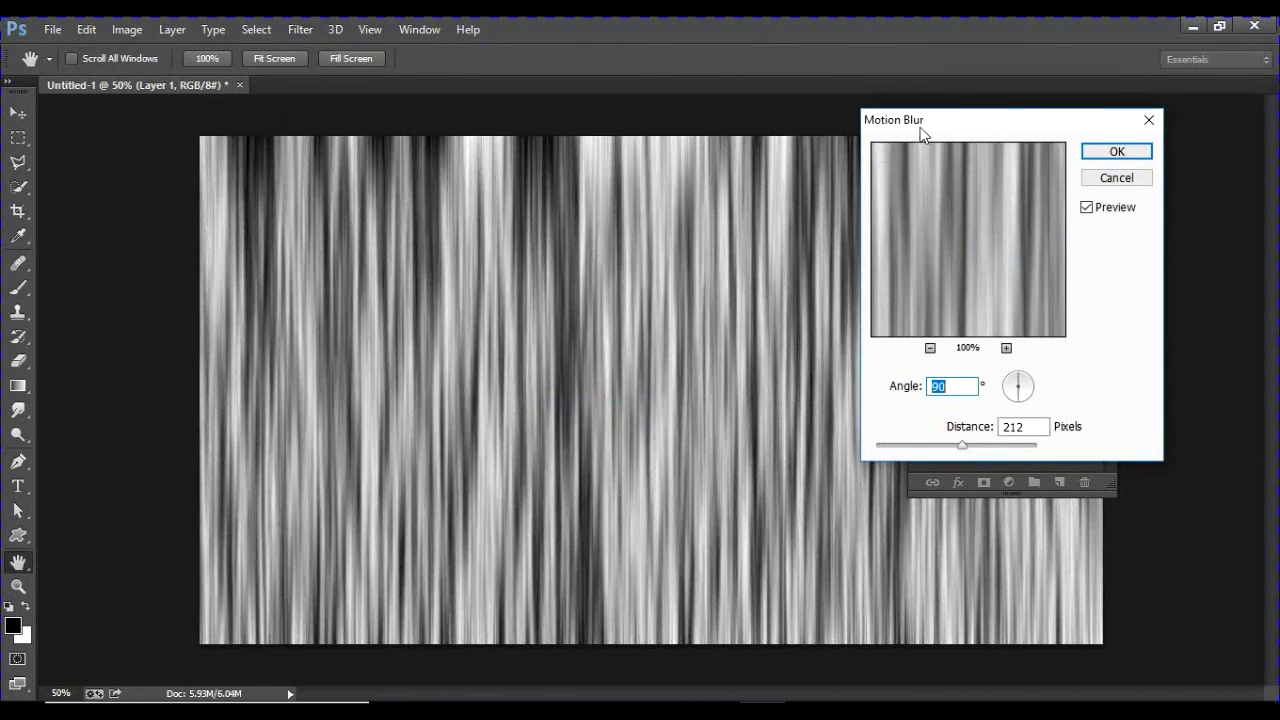
pyautogui.moveTo(920, 127); pyautogui.dragTo(687, 132)
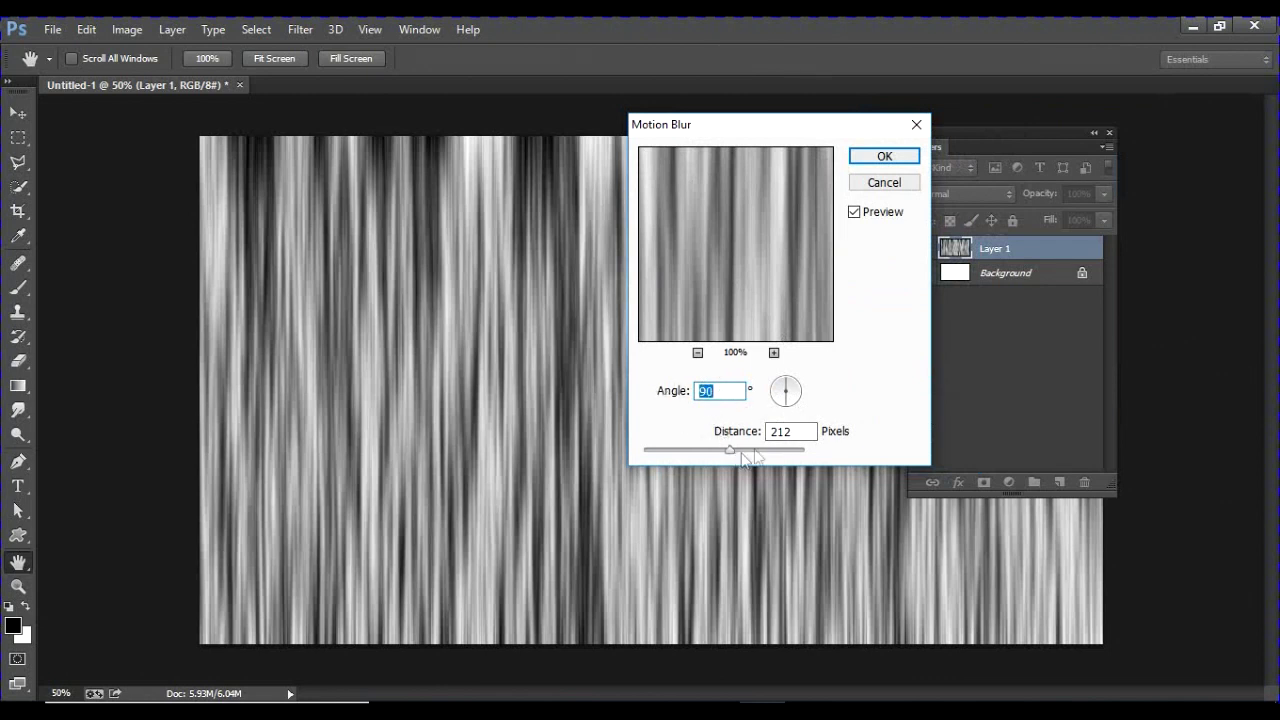
pyautogui.moveTo(686, 450); pyautogui.dragTo(741, 455)
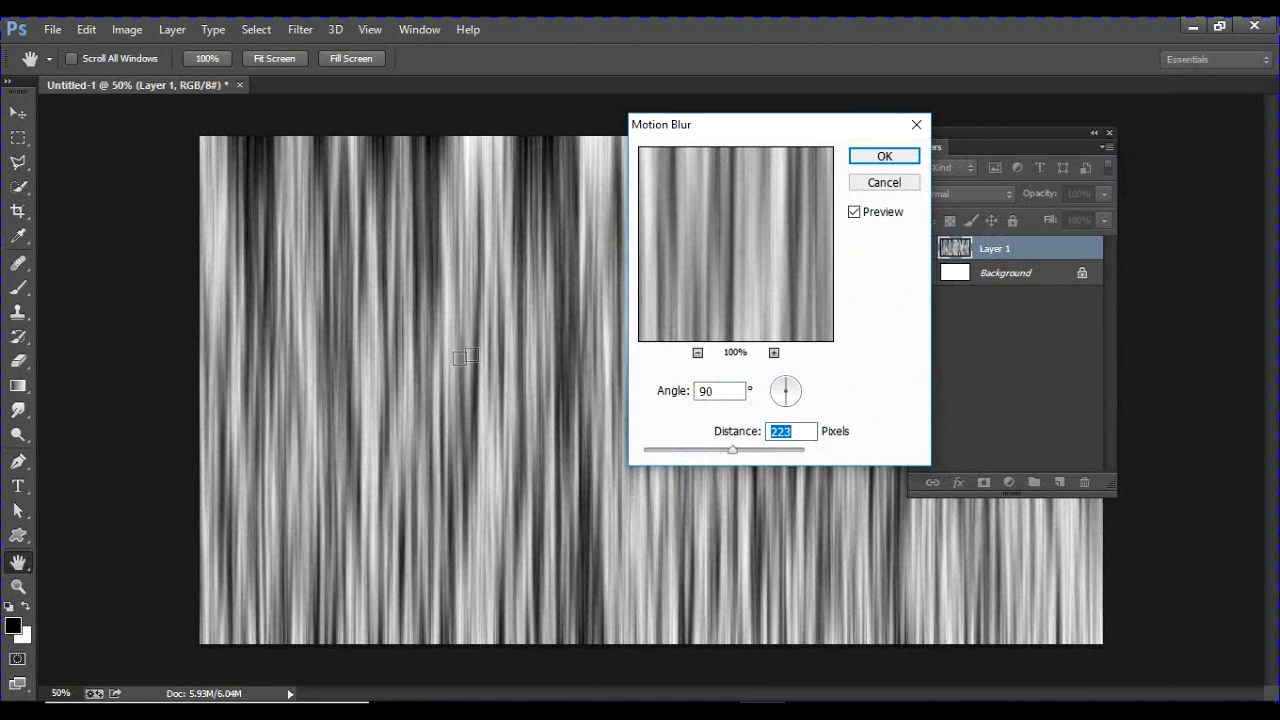
pyautogui.click(871, 160)
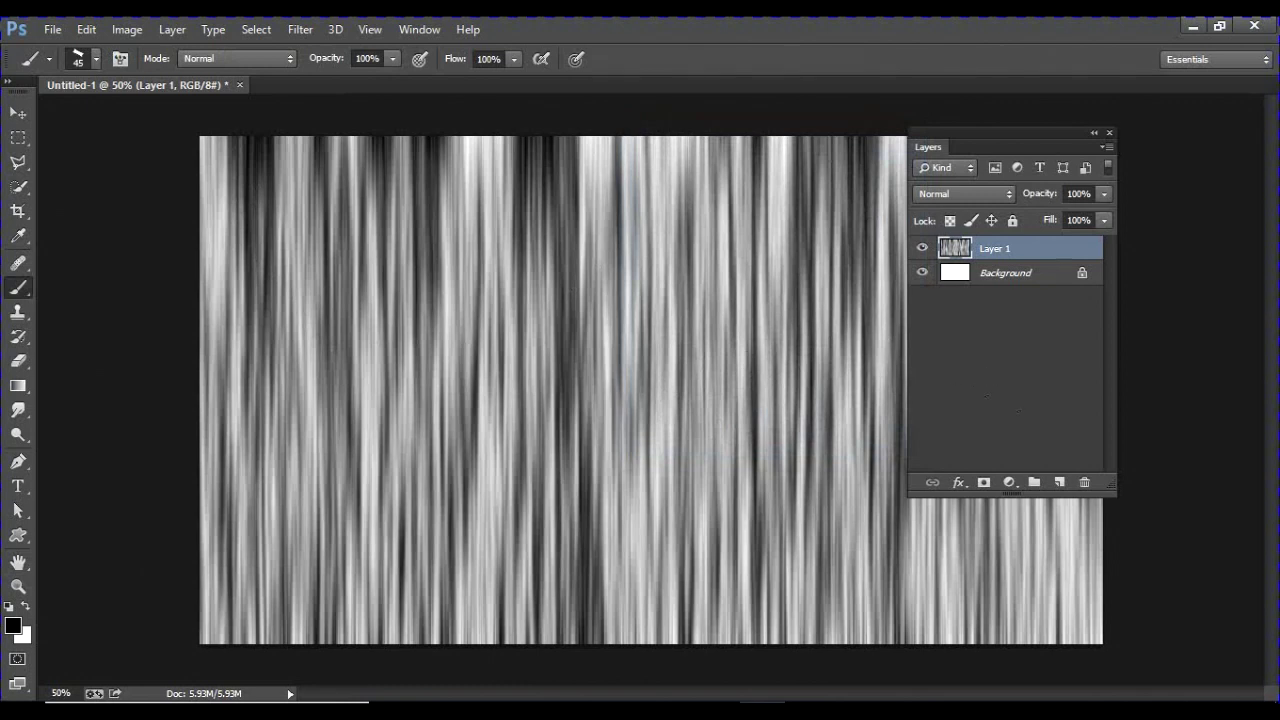
# Add another layer above the fibers and load the Black, White preset in the Gradient Editor for the Gradient tool
pyautogui.click(1059, 483)
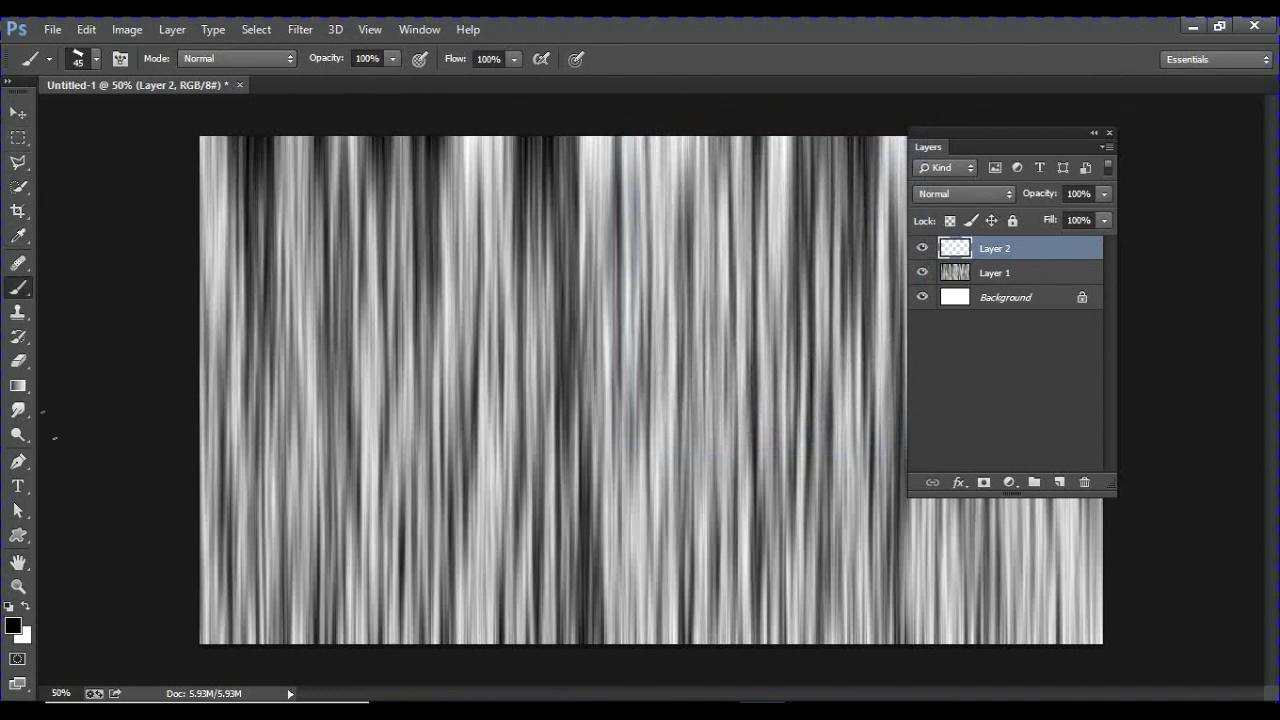
pyautogui.click(18, 387)
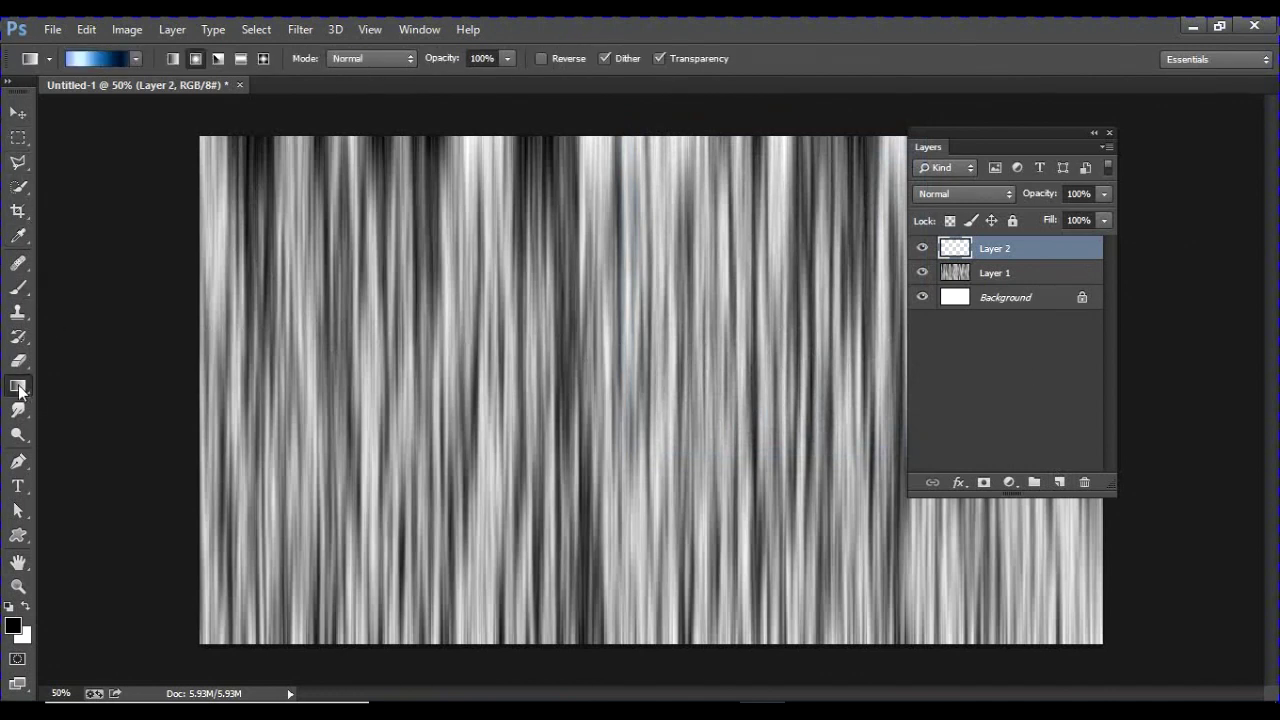
pyautogui.click(81, 59)
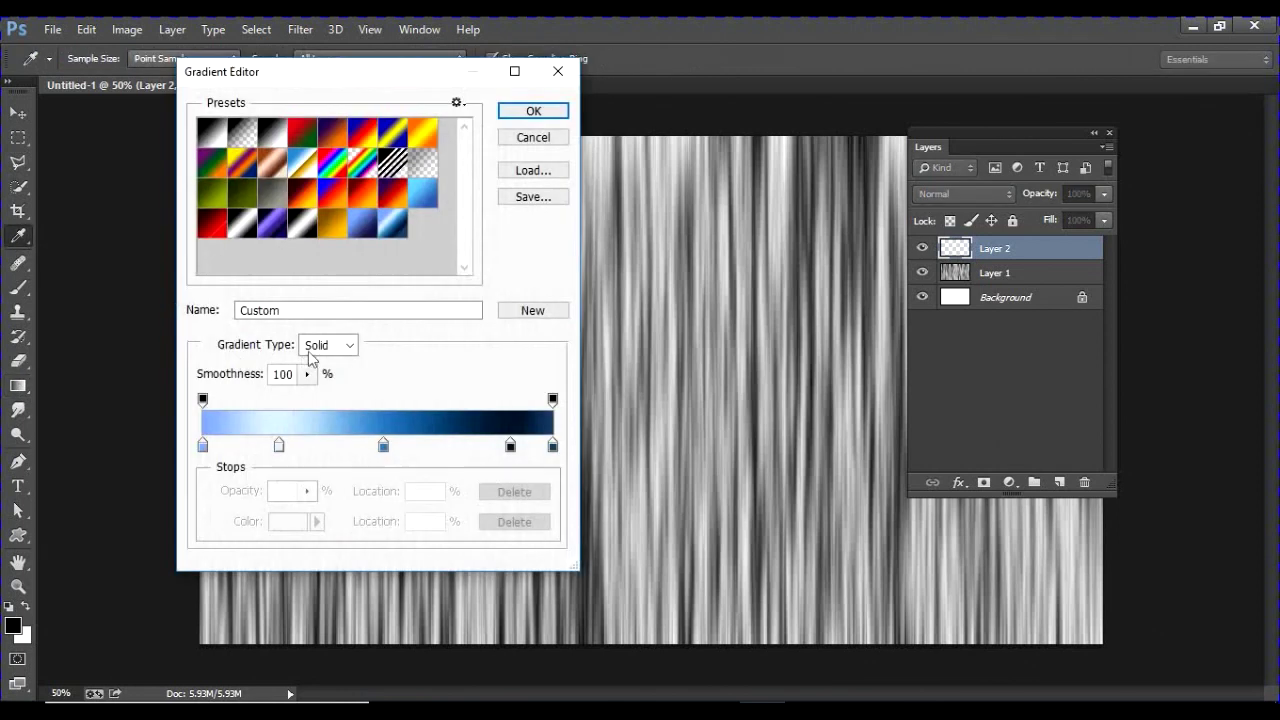
pyautogui.click(302, 232)
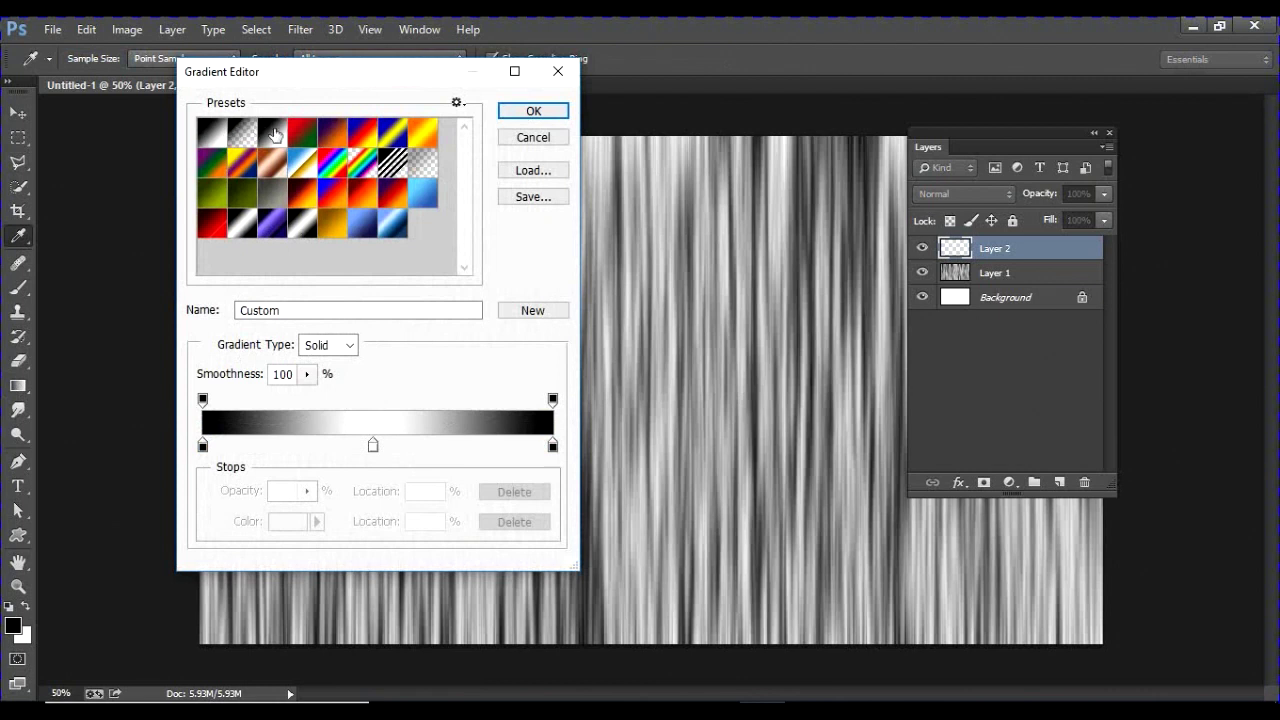
pyautogui.click(274, 133)
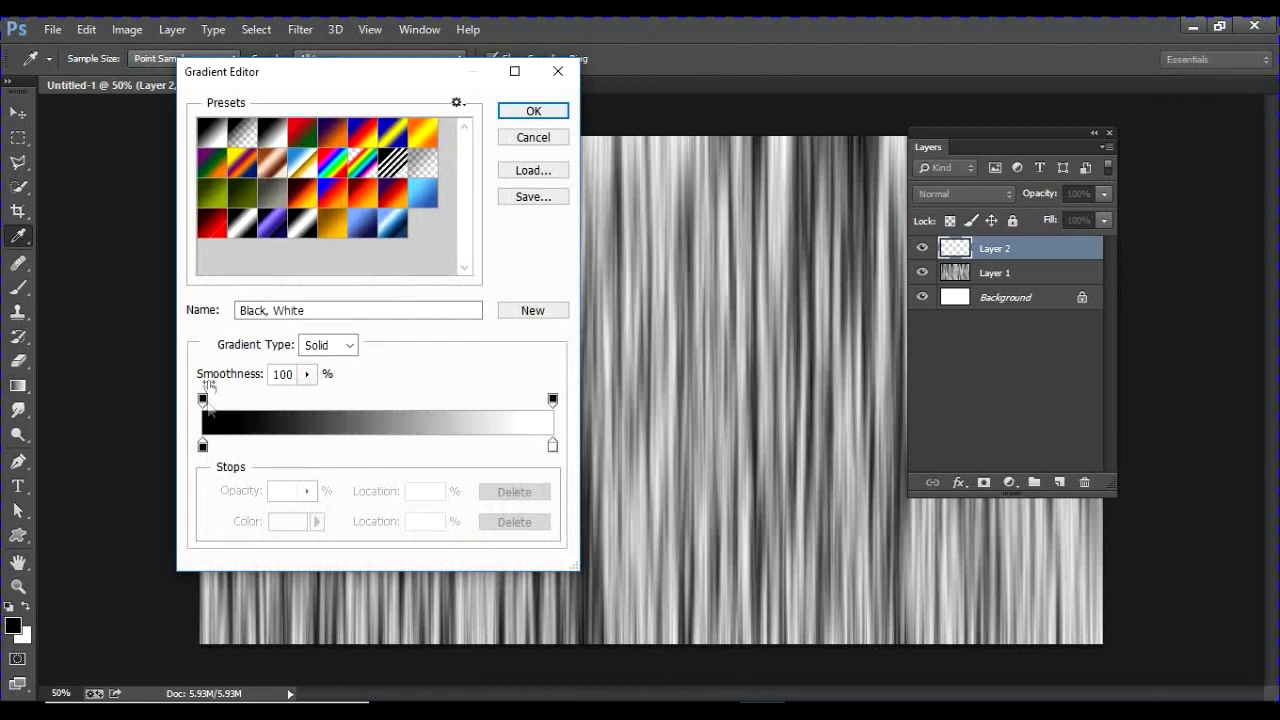
# Change the gradient's end color stop at 100% to black (#000000)
pyautogui.click(552, 447)
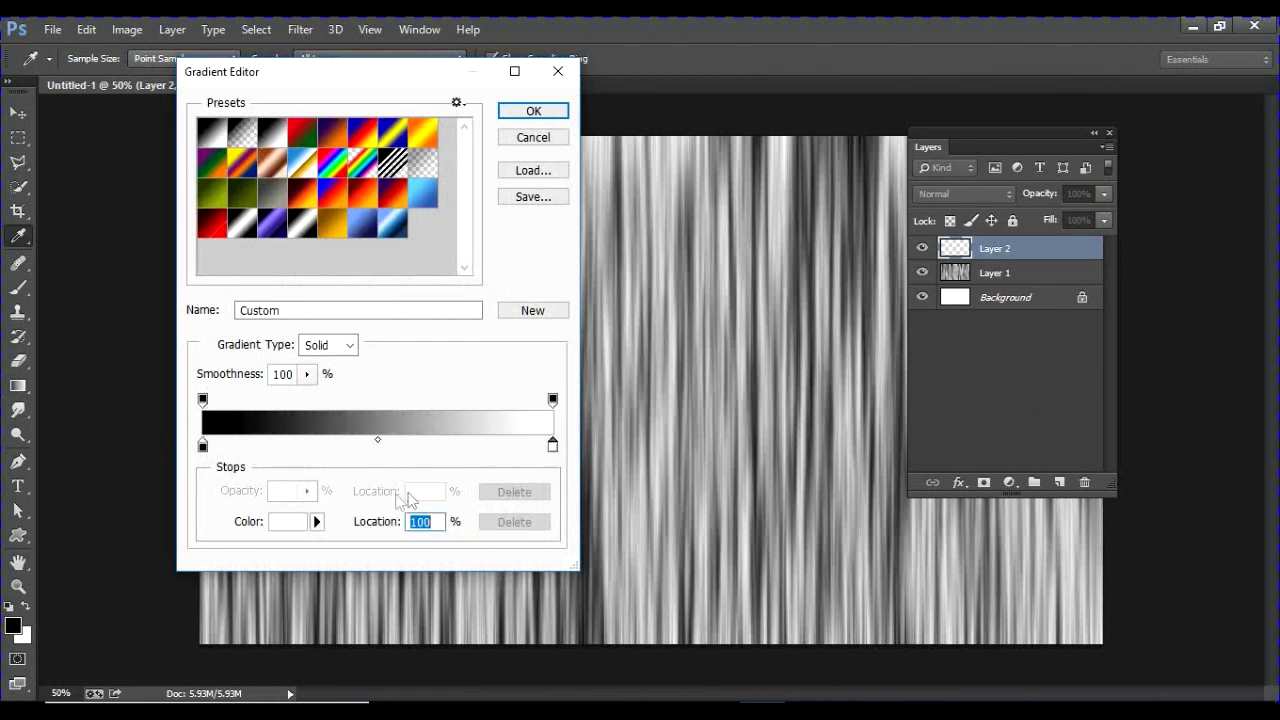
pyautogui.click(288, 521)
pyautogui.write('000000')
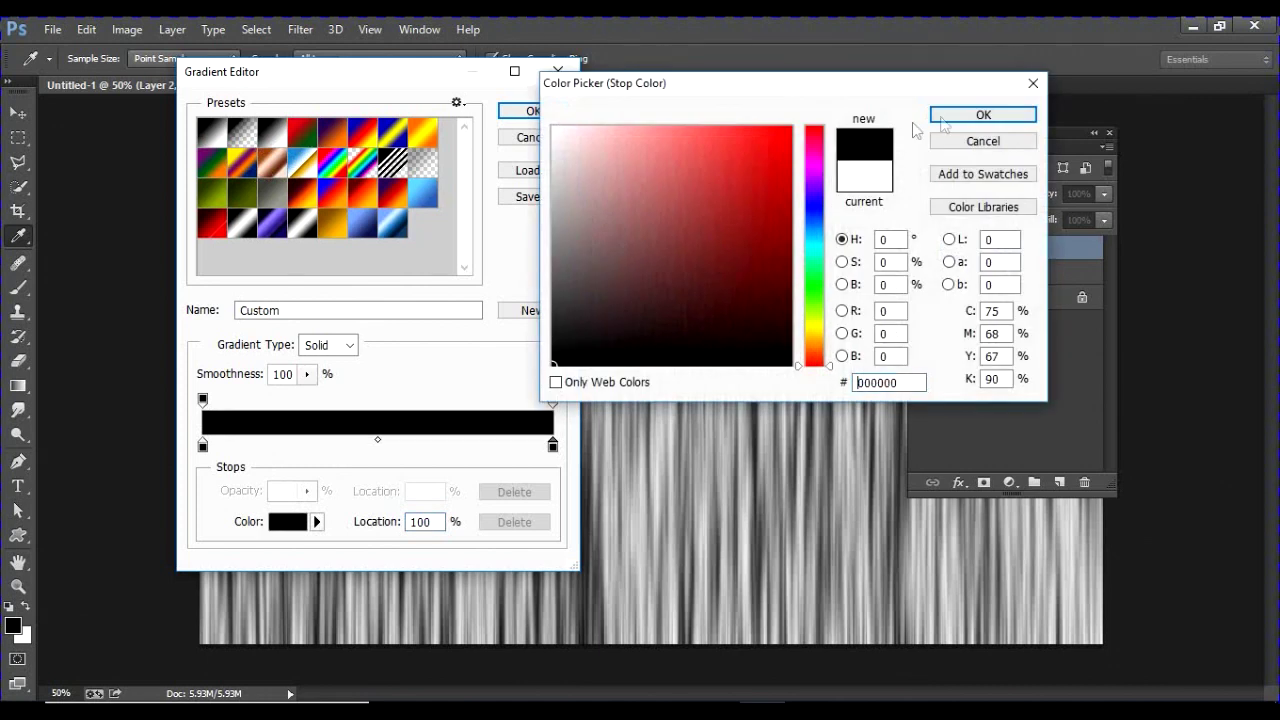
pyautogui.click(950, 118)
# Add a white (#ffffff) color stop at 48% and save the custom gradient as a new preset, accepting the editor
pyautogui.click(371, 443)
pyautogui.click(288, 521)
pyautogui.click(552, 127)
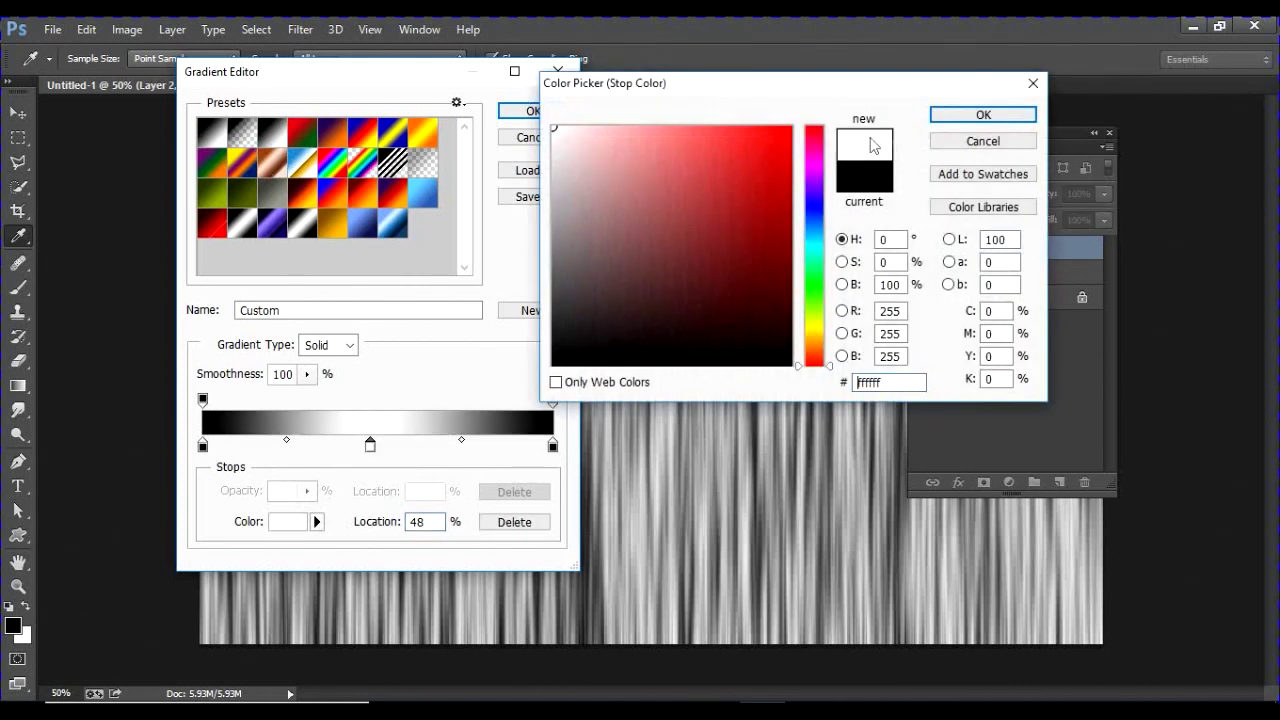
pyautogui.click(971, 114)
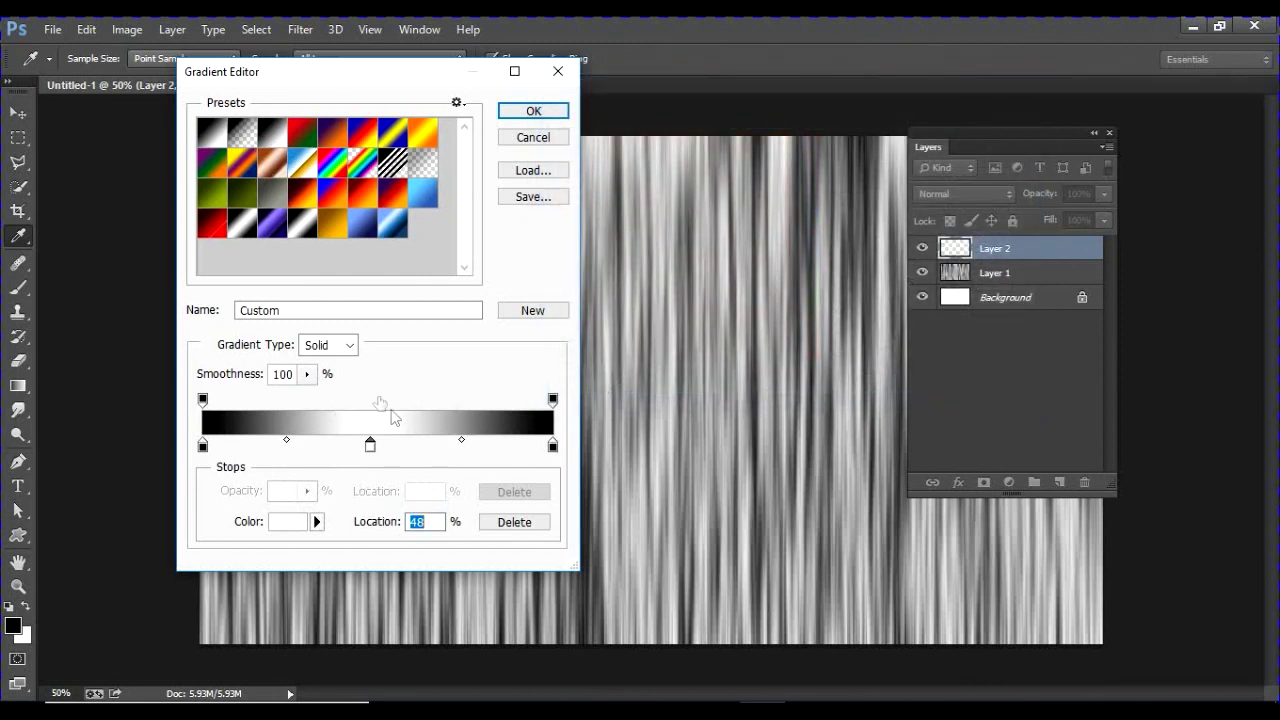
pyautogui.click(527, 311)
pyautogui.click(532, 111)
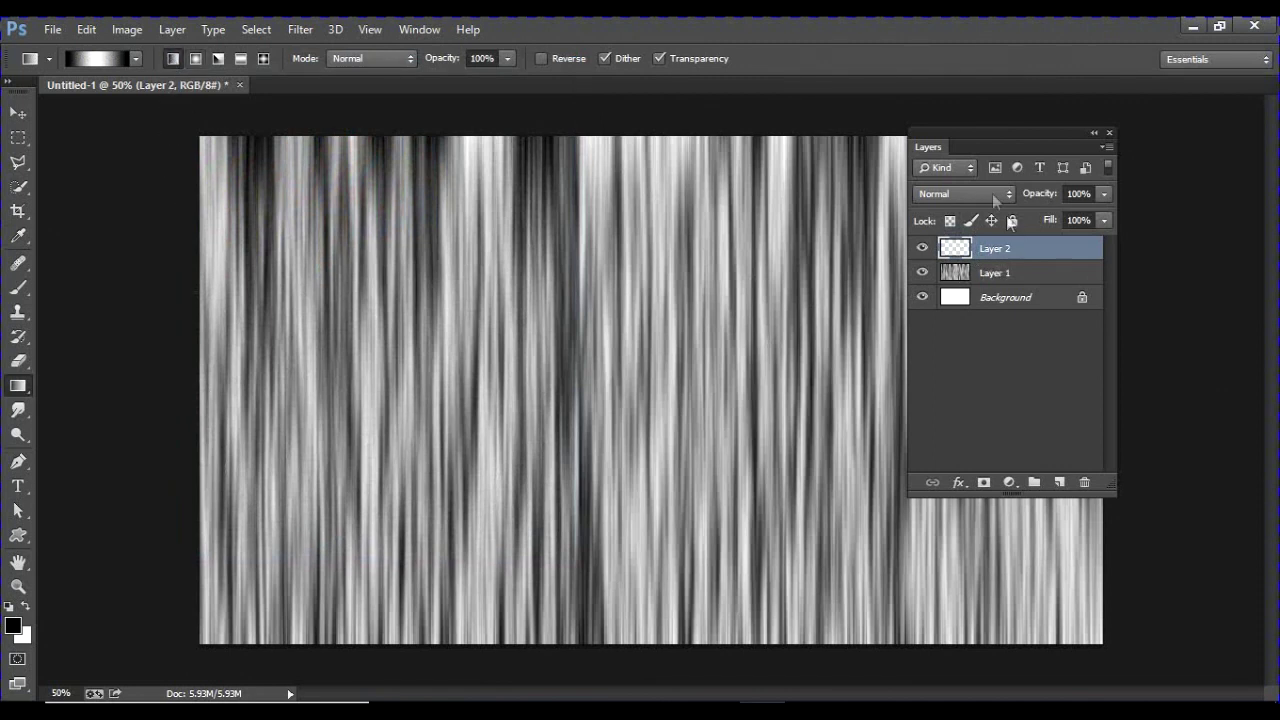
# Collapse the Layers panel and draw the linear black-white-black gradient horizontally across the full canvas width on Layer 2
pyautogui.doubleClick(959, 136)
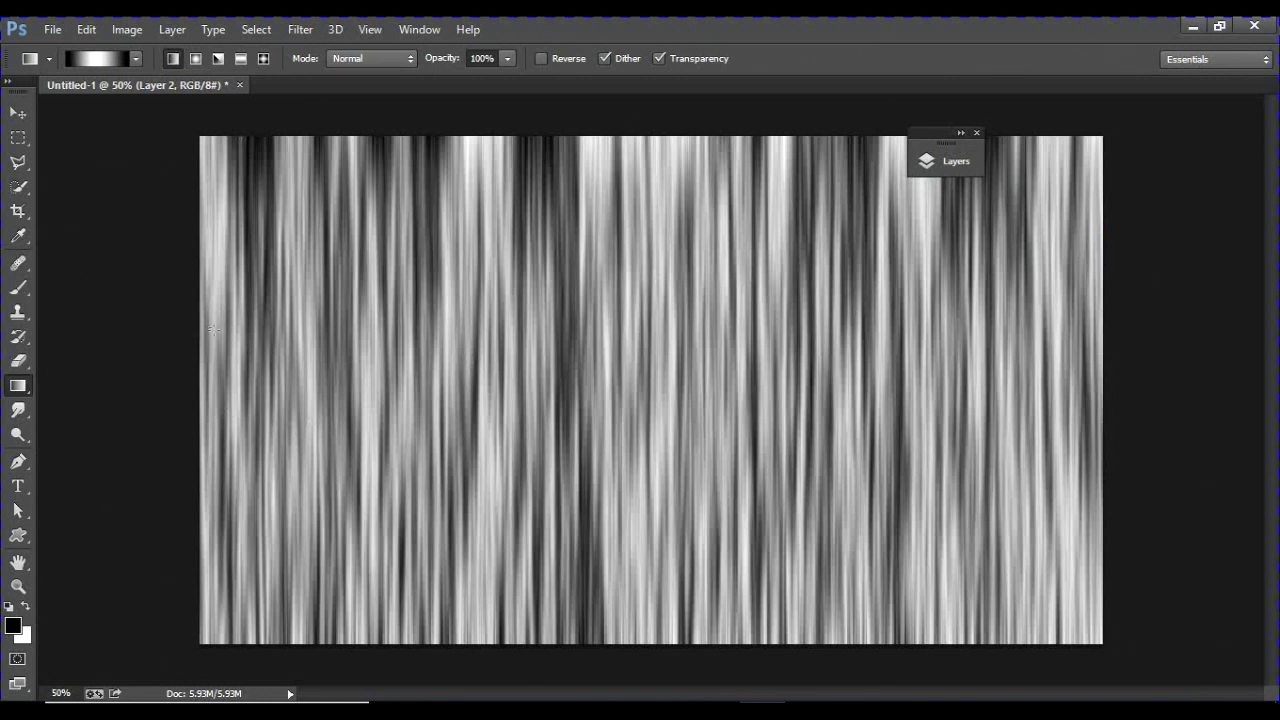
pyautogui.moveTo(201, 385); pyautogui.dragTo(910, 391)
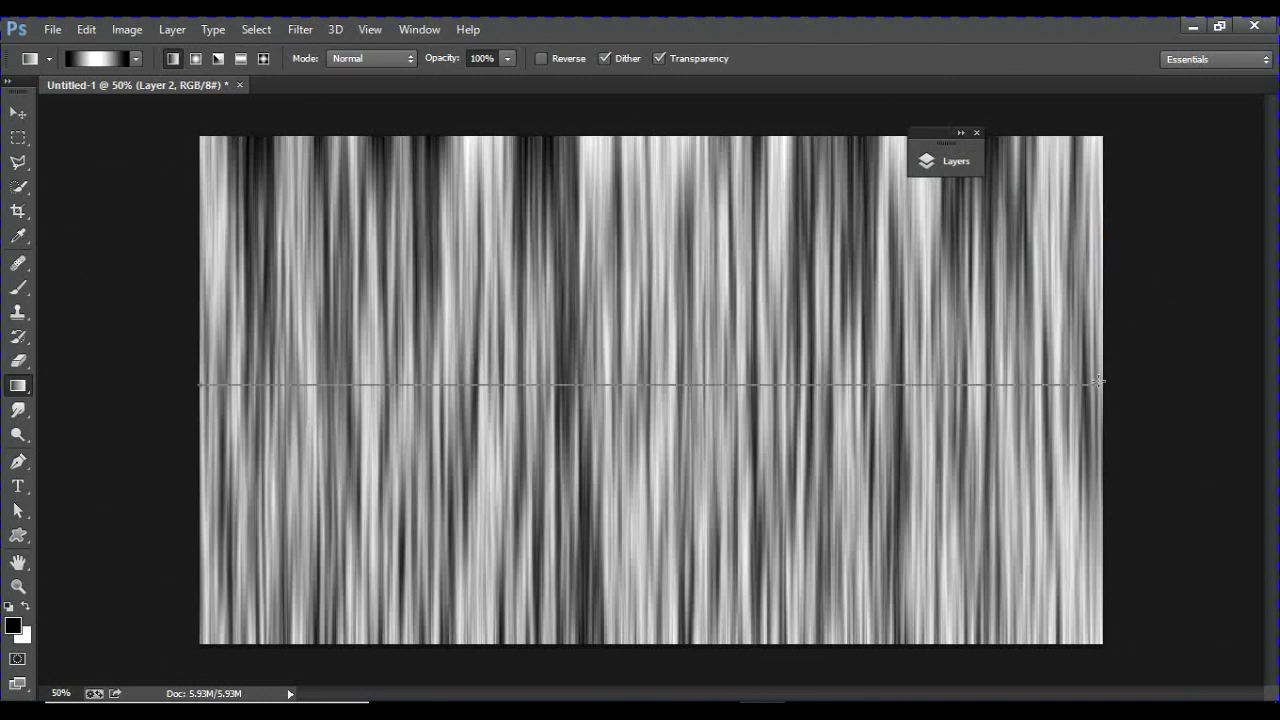
pyautogui.moveTo(1098, 381); pyautogui.dragTo(1100, 382)
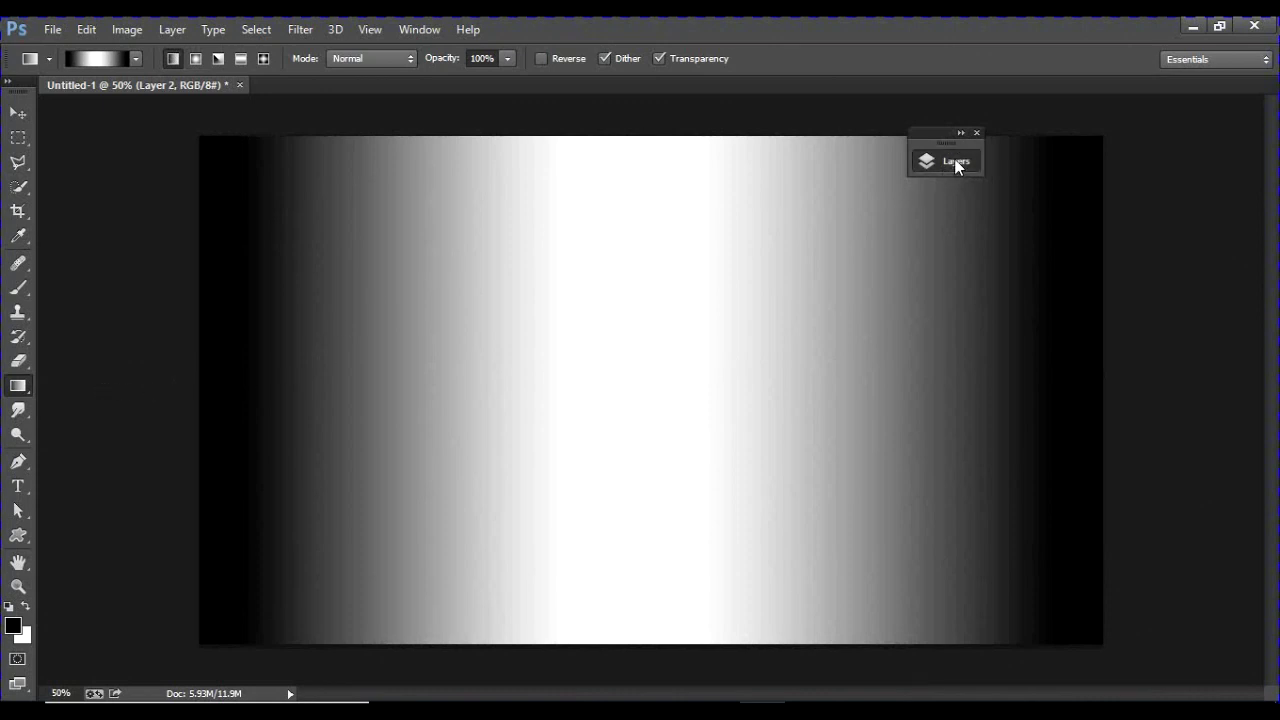
# Set the blend mode of the gradient layer, Layer 2, to Multiply
pyautogui.click(950, 162)
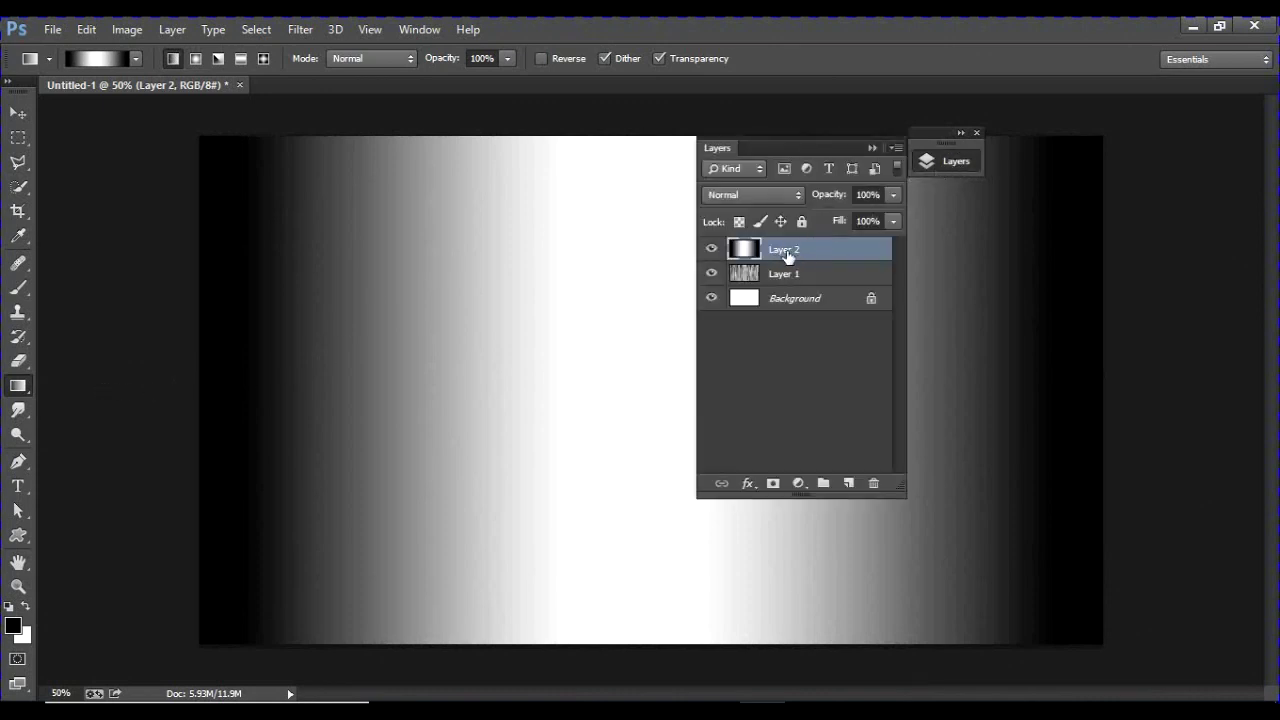
pyautogui.click(745, 204)
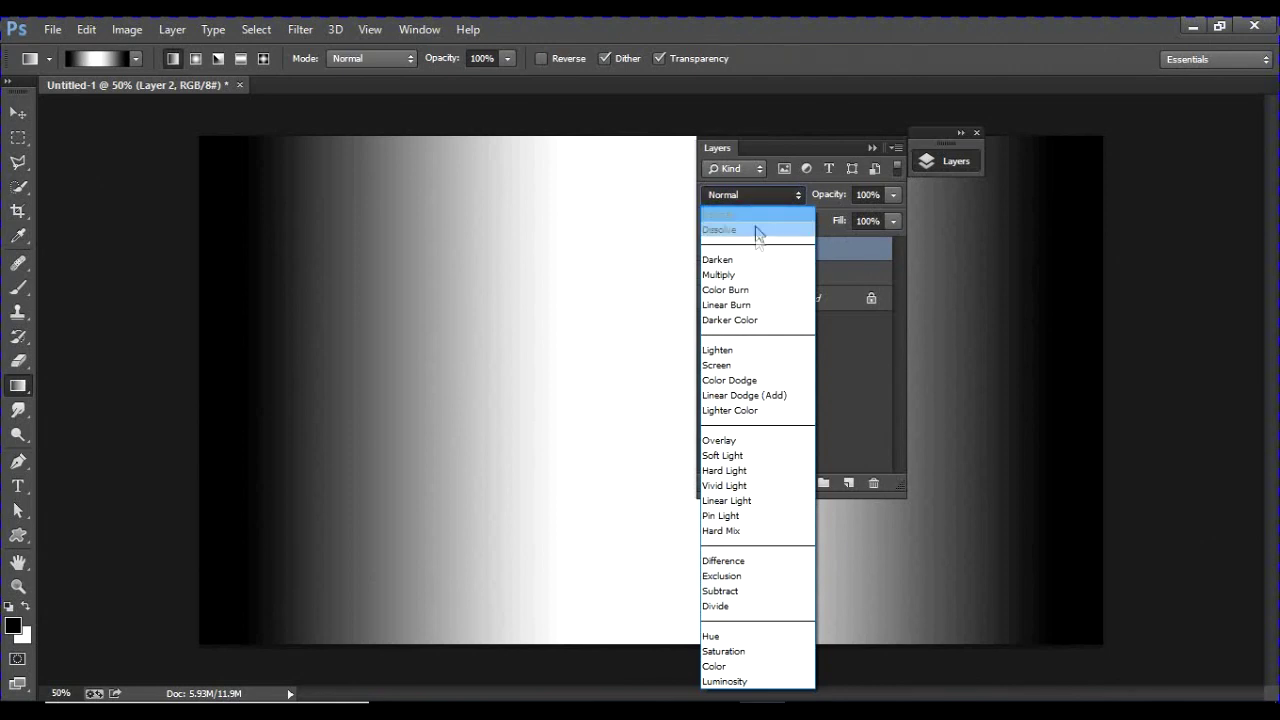
pyautogui.click(755, 272)
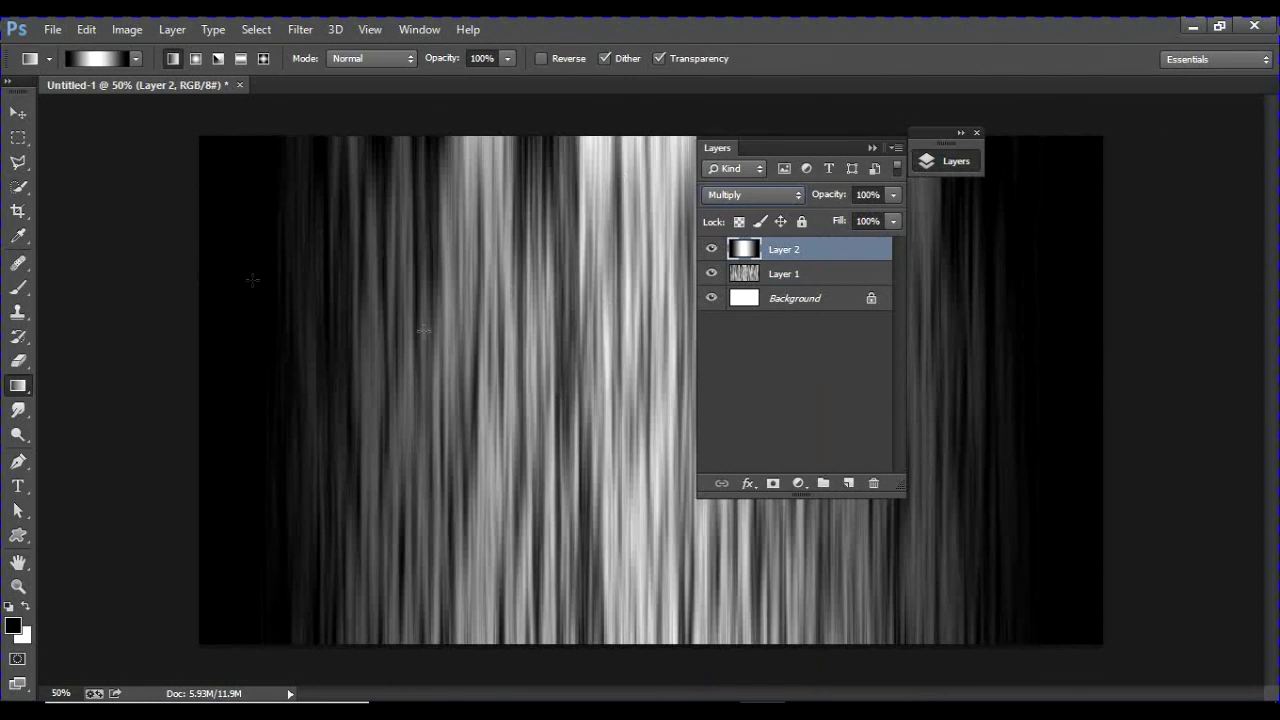
# Compress the Layer 2 gradient horizontally to 6.46% width as a narrow strip along the canvas's right edge
pyautogui.click(18, 113)
pyautogui.click(225, 58)
pyautogui.moveTo(199, 393); pyautogui.dragTo(1041, 370)
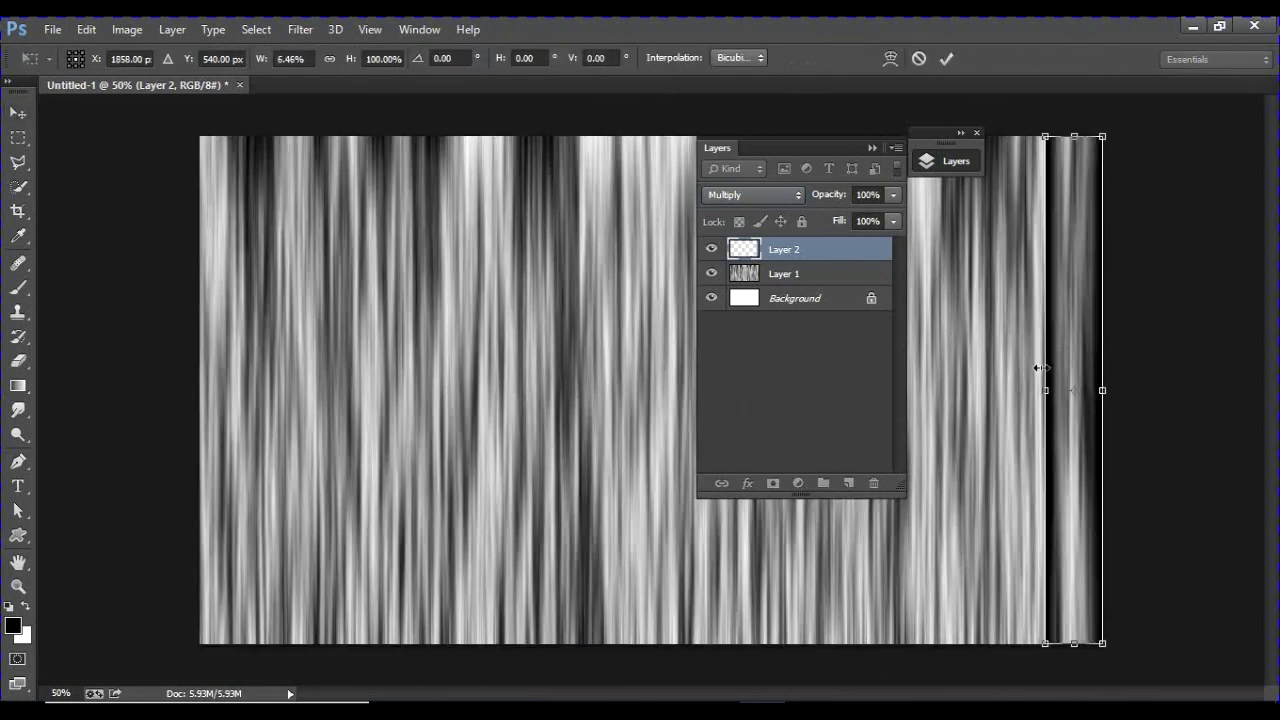
pyautogui.press('Return')
pyautogui.click(225, 58)
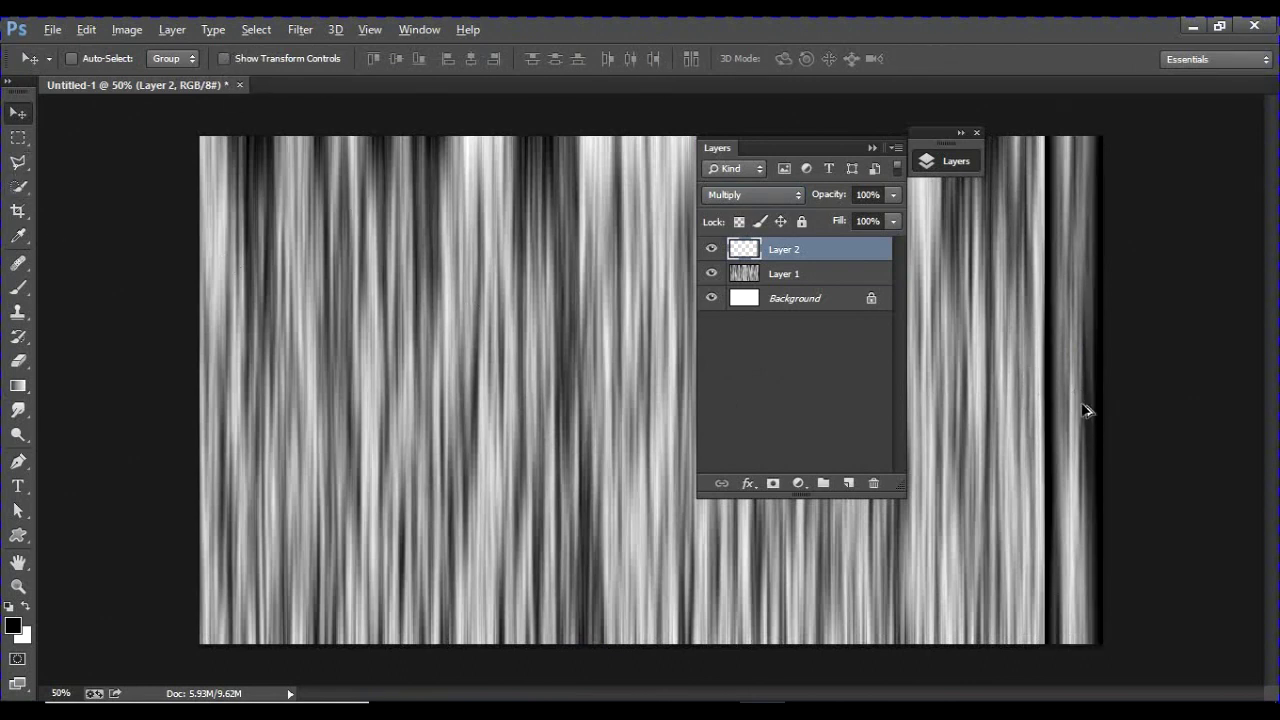
# Duplicate the gradient strip side by side across the canvas and select all the Layer 2 strip layers
pyautogui.moveTo(1068, 401); pyautogui.dragTo(903, 386)
pyautogui.moveTo(825, 155); pyautogui.dragTo(185, 158)
pyautogui.moveTo(930, 420); pyautogui.dragTo(240, 610)
pyautogui.scroll(-3, 160, 350)
pyautogui.keyDown('shift'); pyautogui.click(160, 413); pyautogui.keyUp('shift')
# Merge the selected strip layers into one and set the merged layer's blend mode to Multiply
pyautogui.click(172, 29)
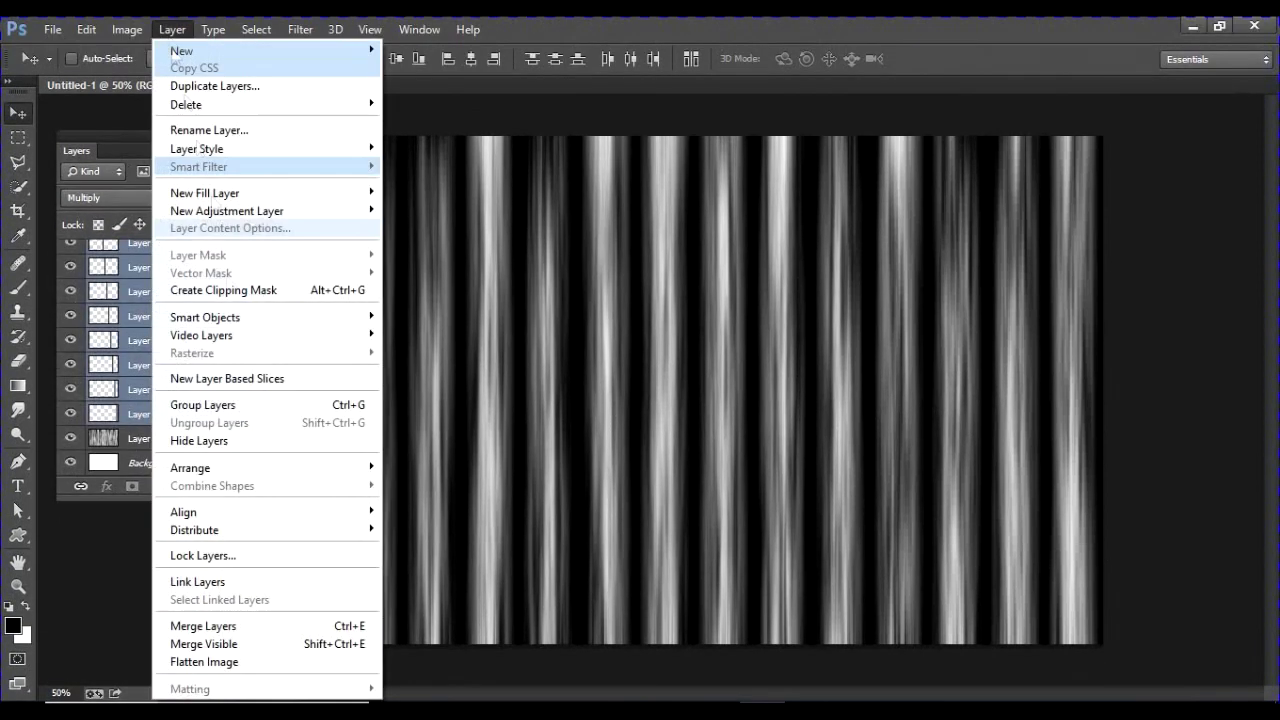
pyautogui.click(360, 626)
pyautogui.click(110, 197)
pyautogui.click(110, 266)
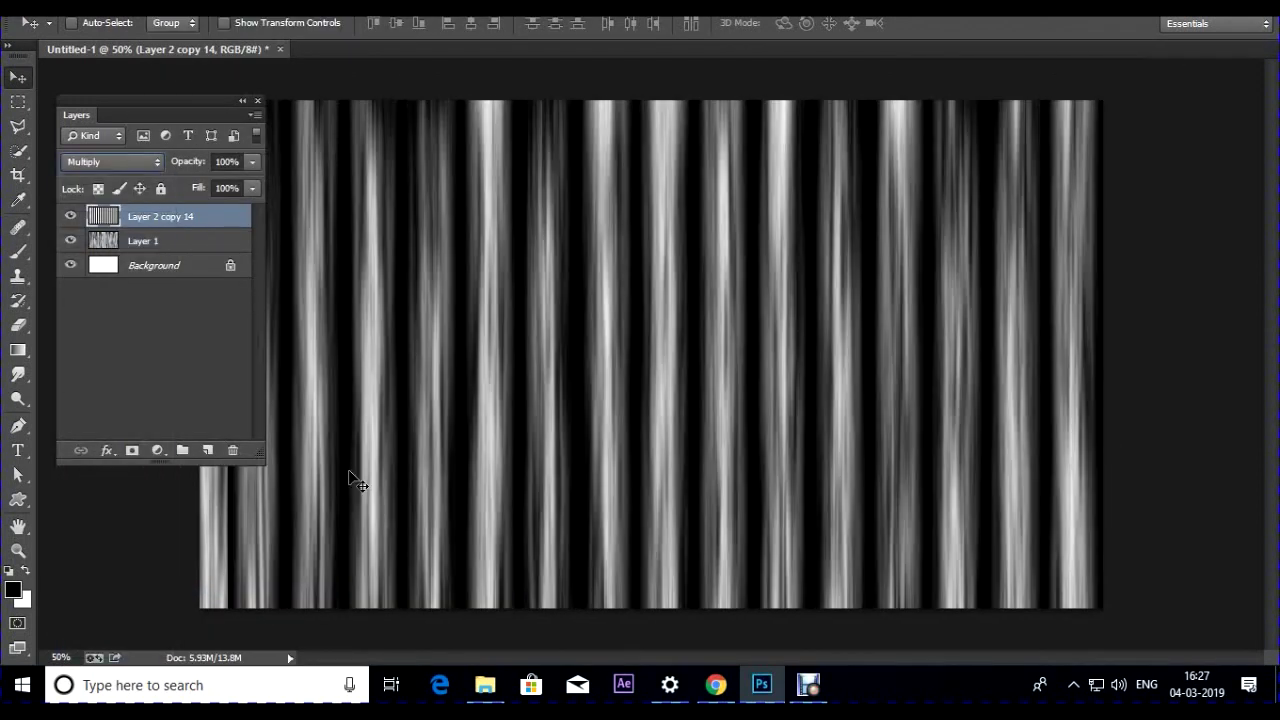
# Stretch the merged strip layer horizontally so that its folds reach the canvas's left edge
pyautogui.hotkey('ctrl', 't')
pyautogui.moveTo(200, 462); pyautogui.dragTo(200, 355)
pyautogui.press('Return')
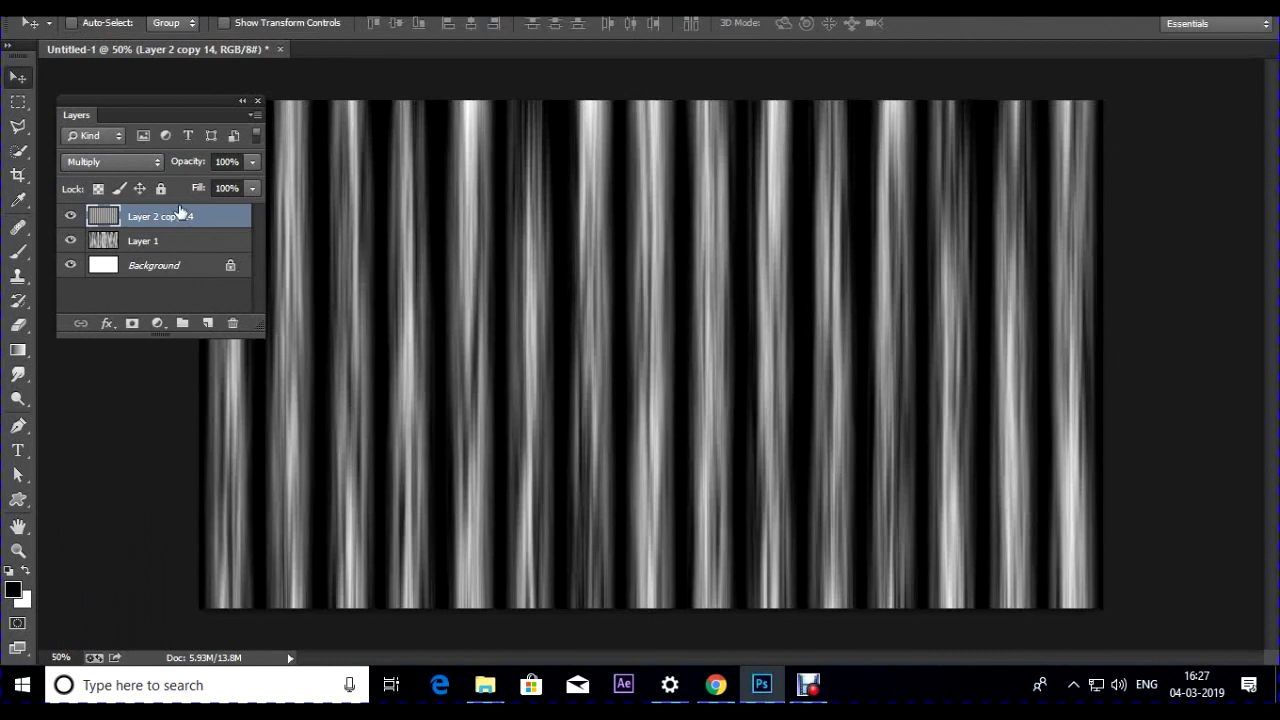
# Lower the strip layer's opacity to 75% and merge it down into Layer 1
pyautogui.moveTo(195, 168); pyautogui.dragTo(172, 162)
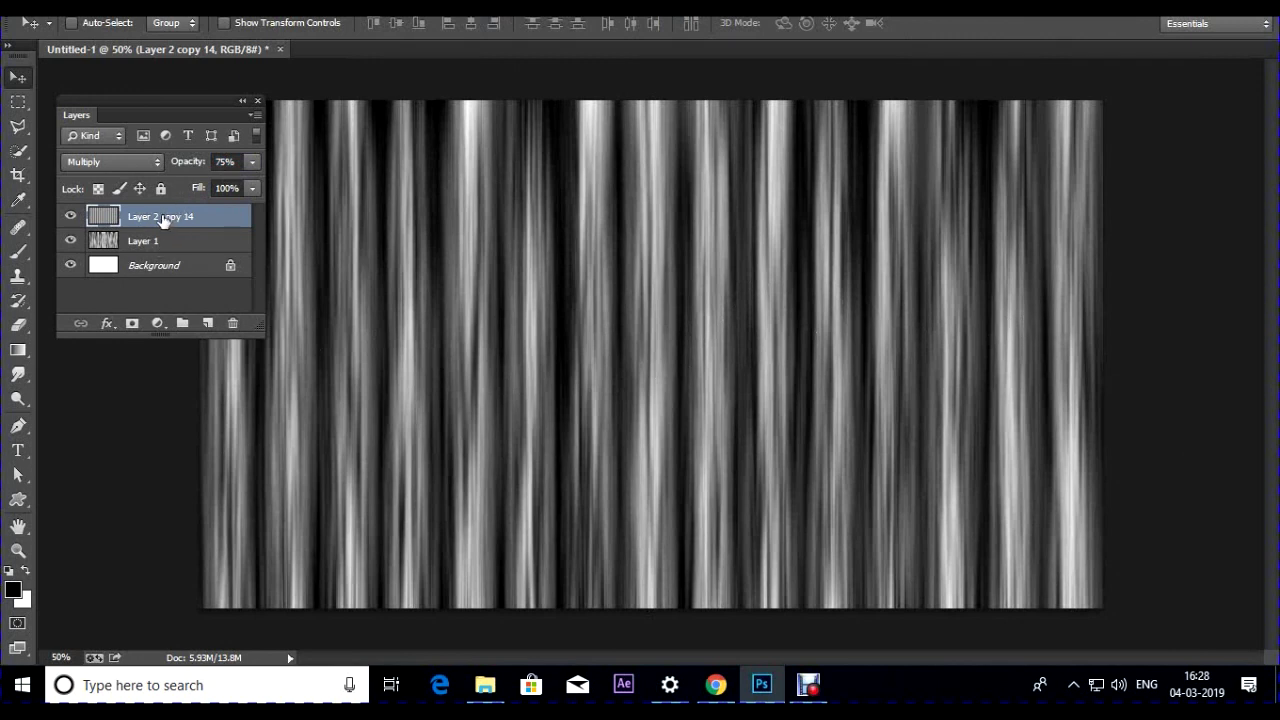
pyautogui.hotkey('ctrl', 'e')
pyautogui.click(70, 219)
pyautogui.click(70, 219)
pyautogui.moveTo(384, 340); pyautogui.dragTo(503, 314)
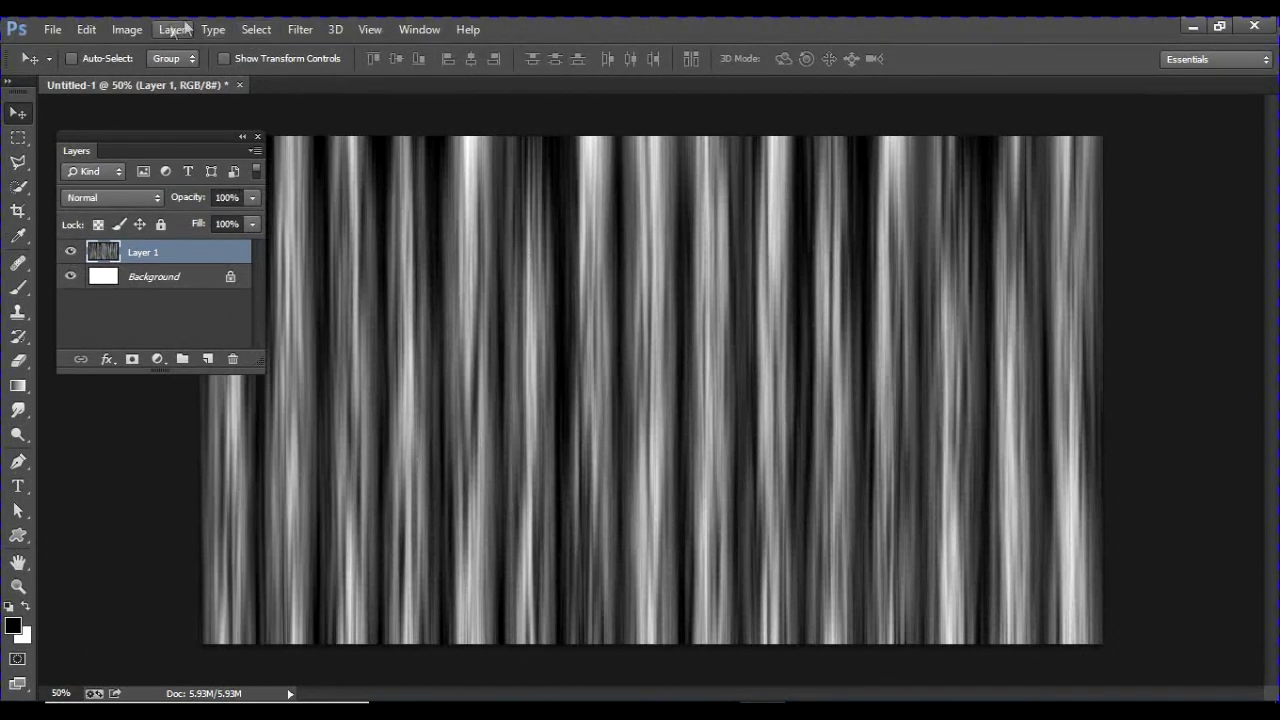
# Start a Hue/Saturation adjustment on Layer 1 with Colorize enabled
pyautogui.click(172, 29)
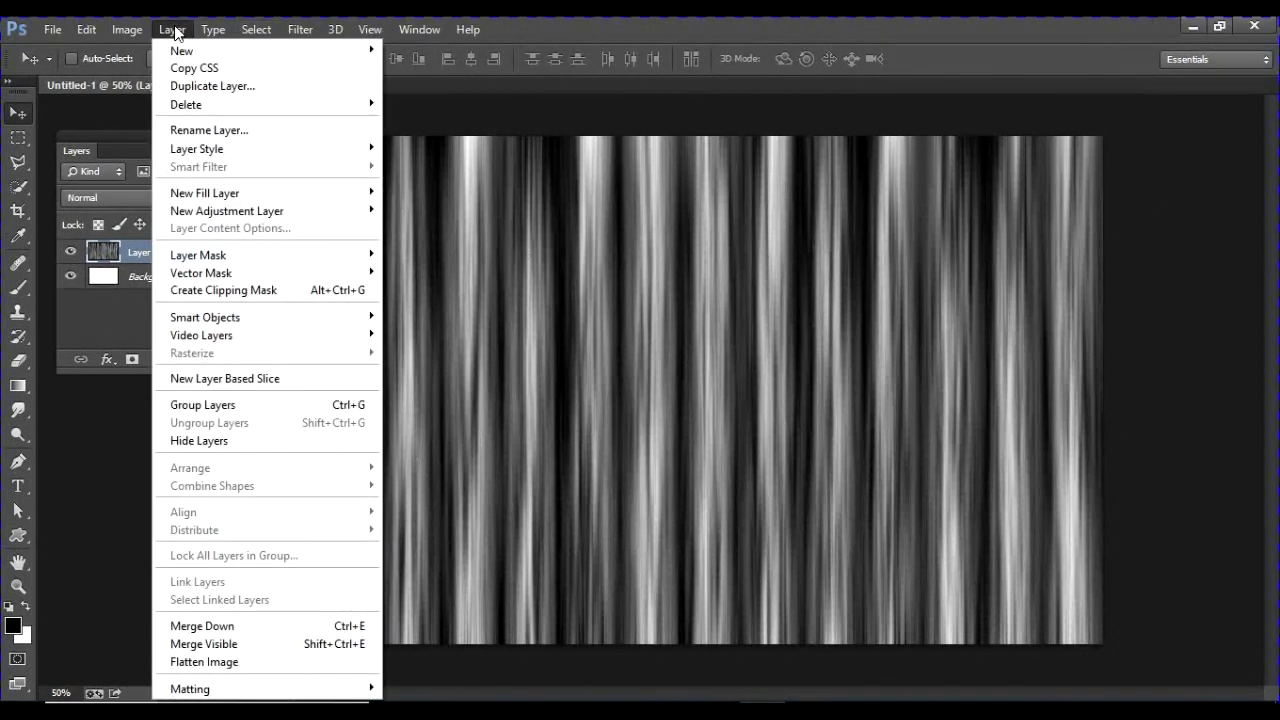
pyautogui.moveTo(113, 42)
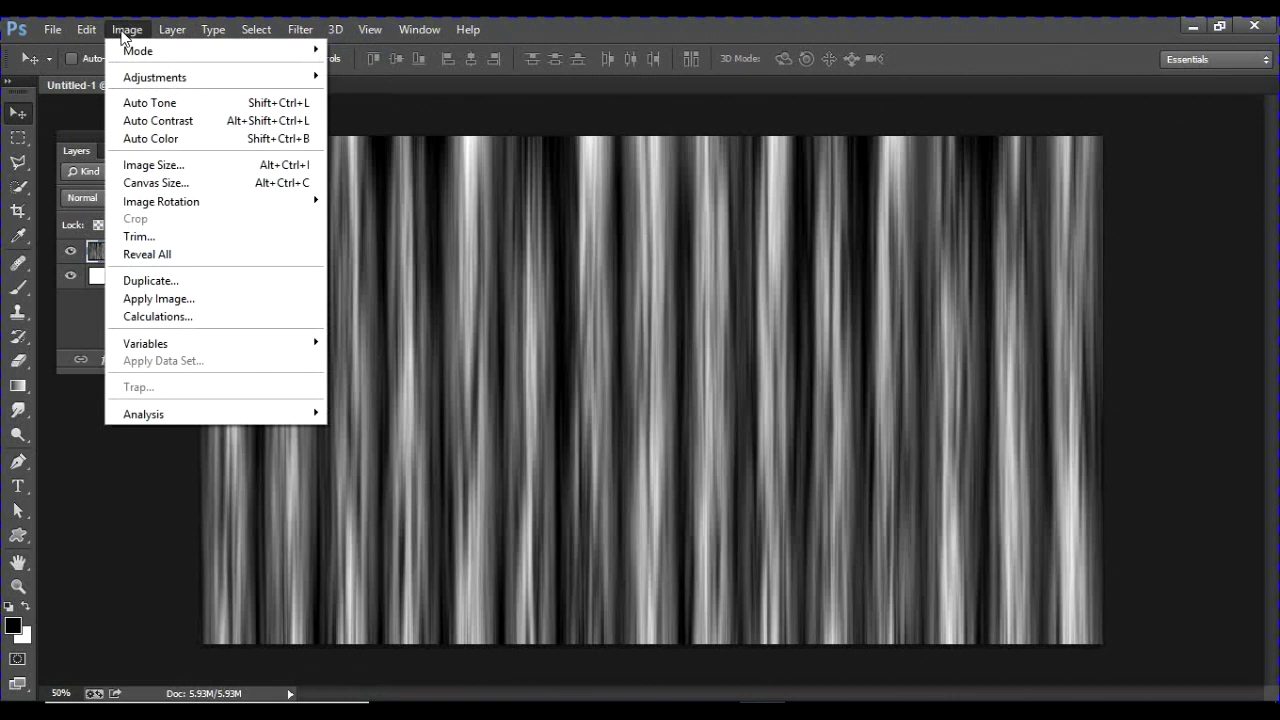
pyautogui.moveTo(150, 77)
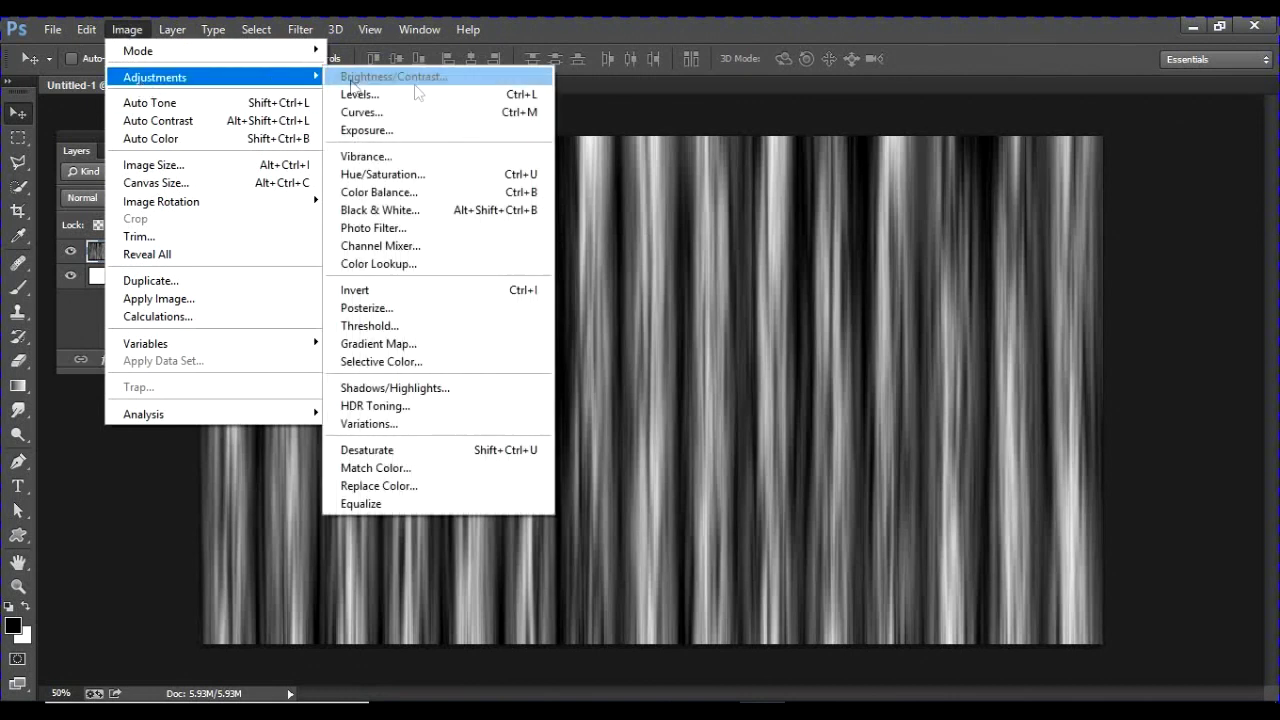
pyautogui.click(421, 178)
pyautogui.moveTo(570, 150); pyautogui.dragTo(207, 107)
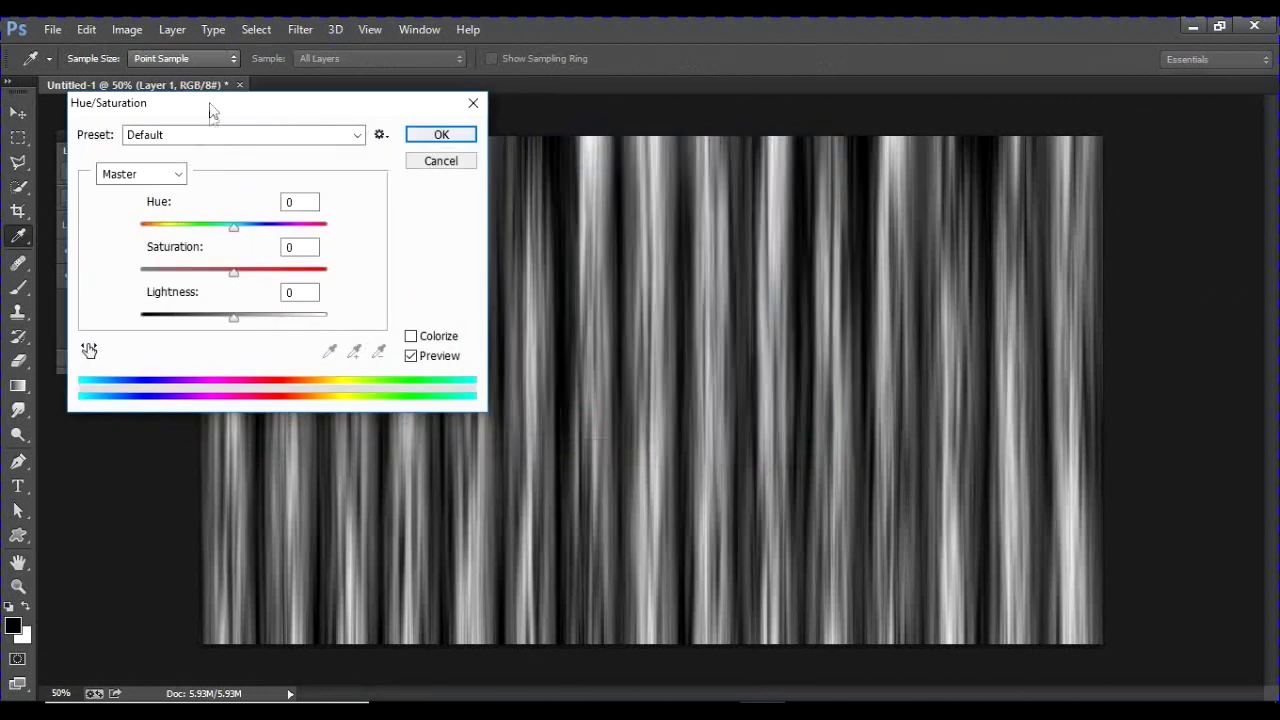
pyautogui.click(436, 340)
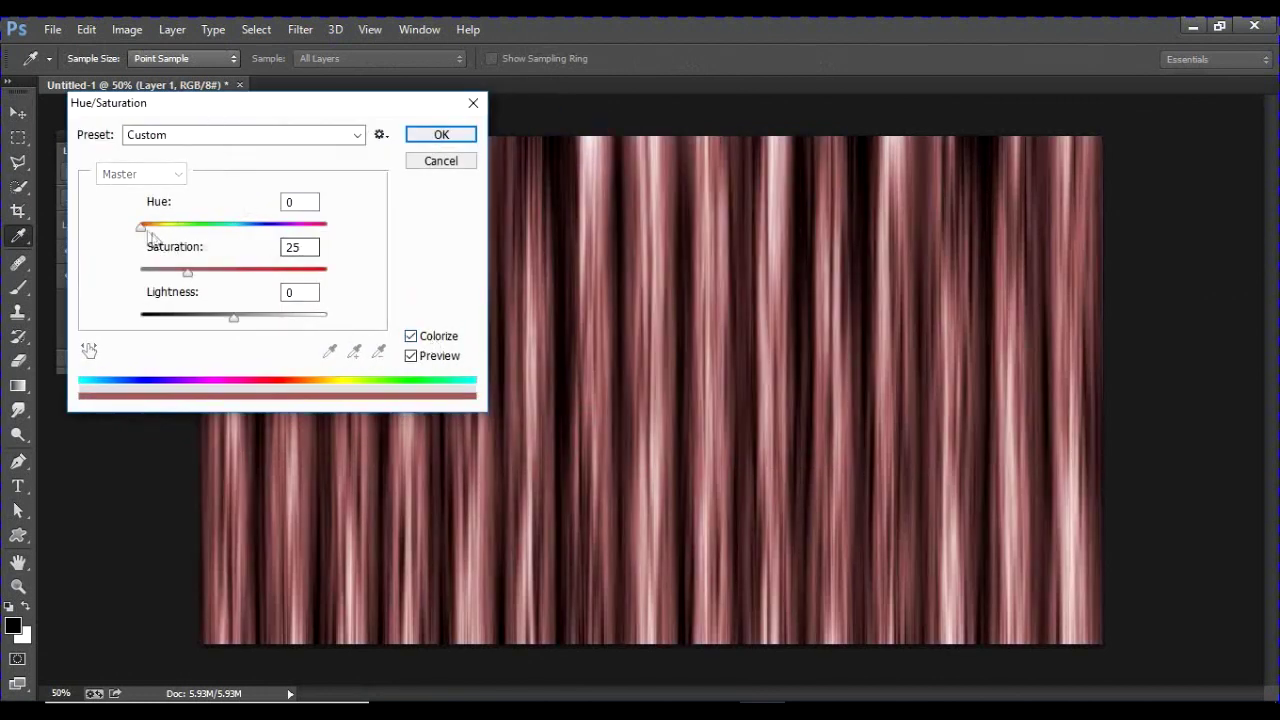
# Colour the curtain red with hue 0, saturation 67 and lightness -7, and apply the adjustment
pyautogui.moveTo(187, 272); pyautogui.dragTo(268, 285)
pyautogui.moveTo(141, 236); pyautogui.dragTo(143, 236)
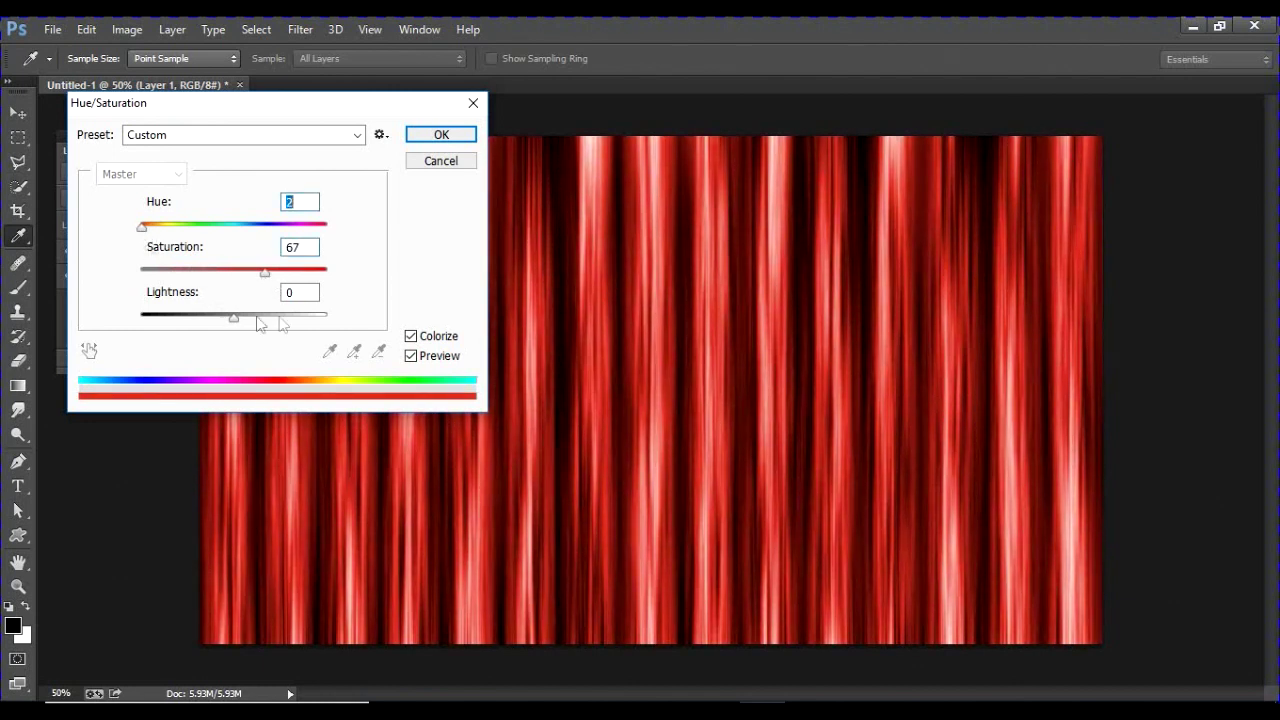
pyautogui.moveTo(227, 318)
pyautogui.mouseDown()
pyautogui.moveTo(208, 318)
pyautogui.moveTo(227, 320)
pyautogui.mouseUp()
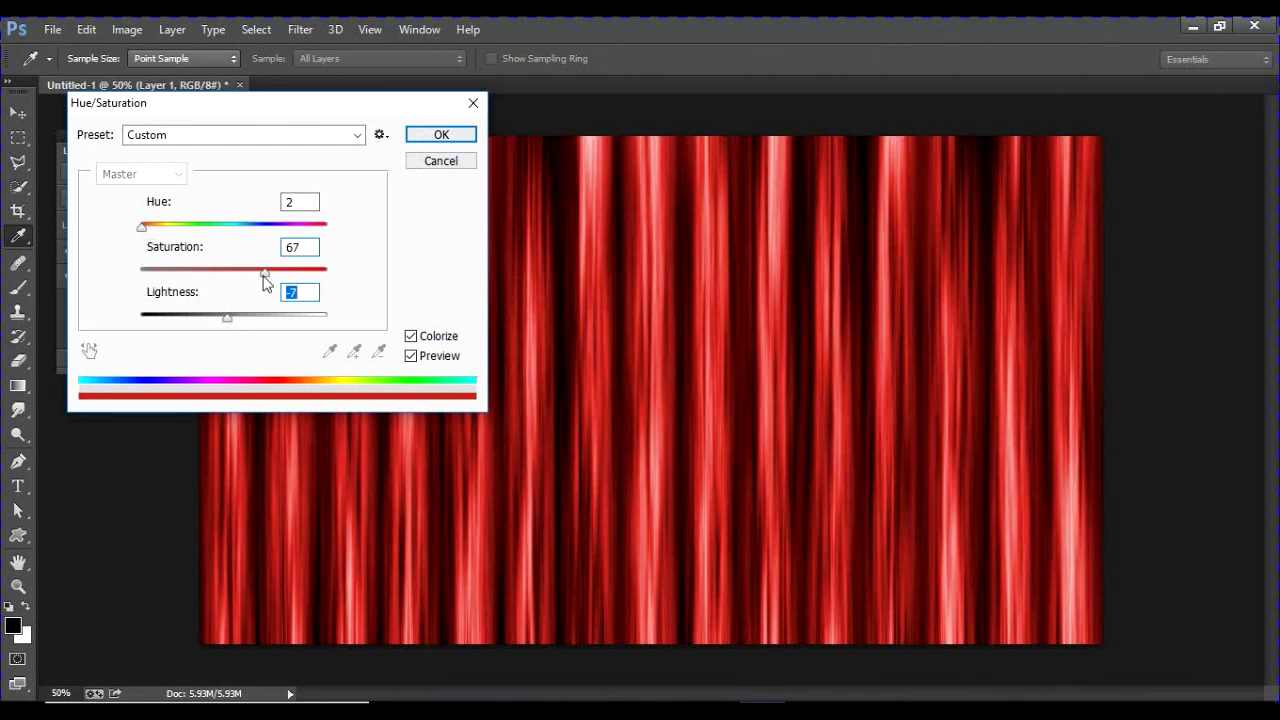
pyautogui.moveTo(141, 225); pyautogui.dragTo(140, 225)
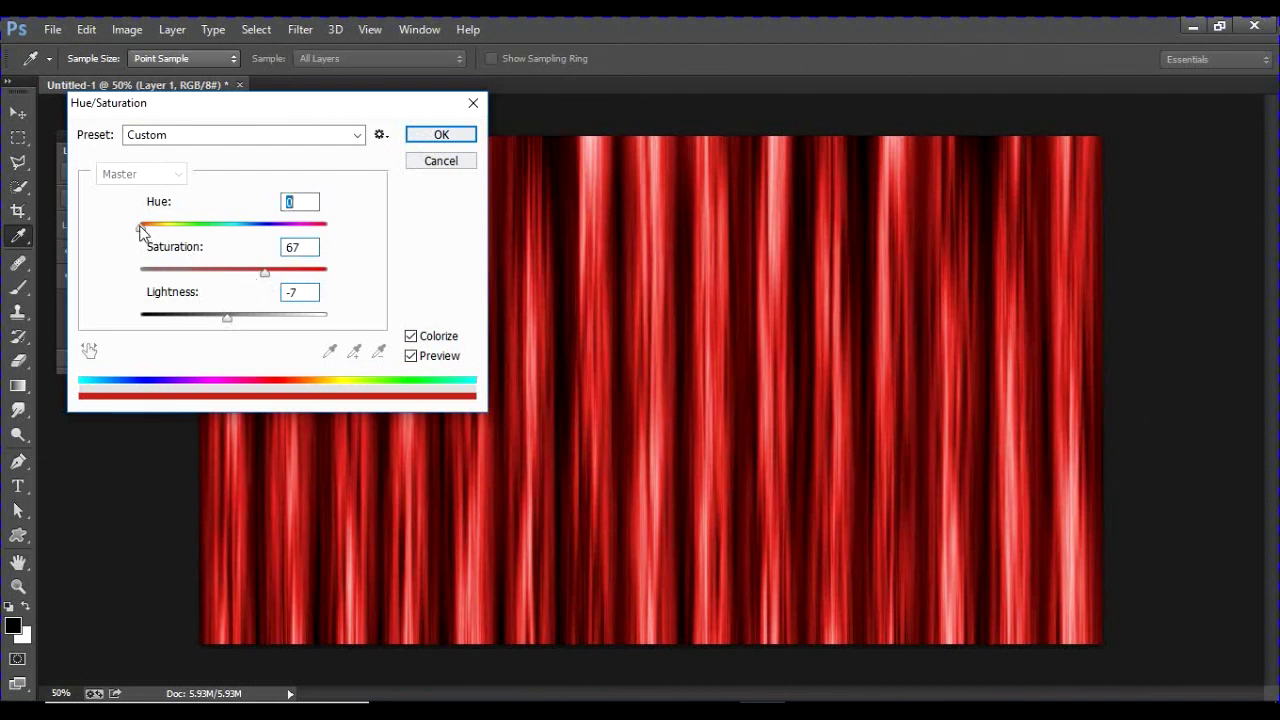
pyautogui.click(441, 137)
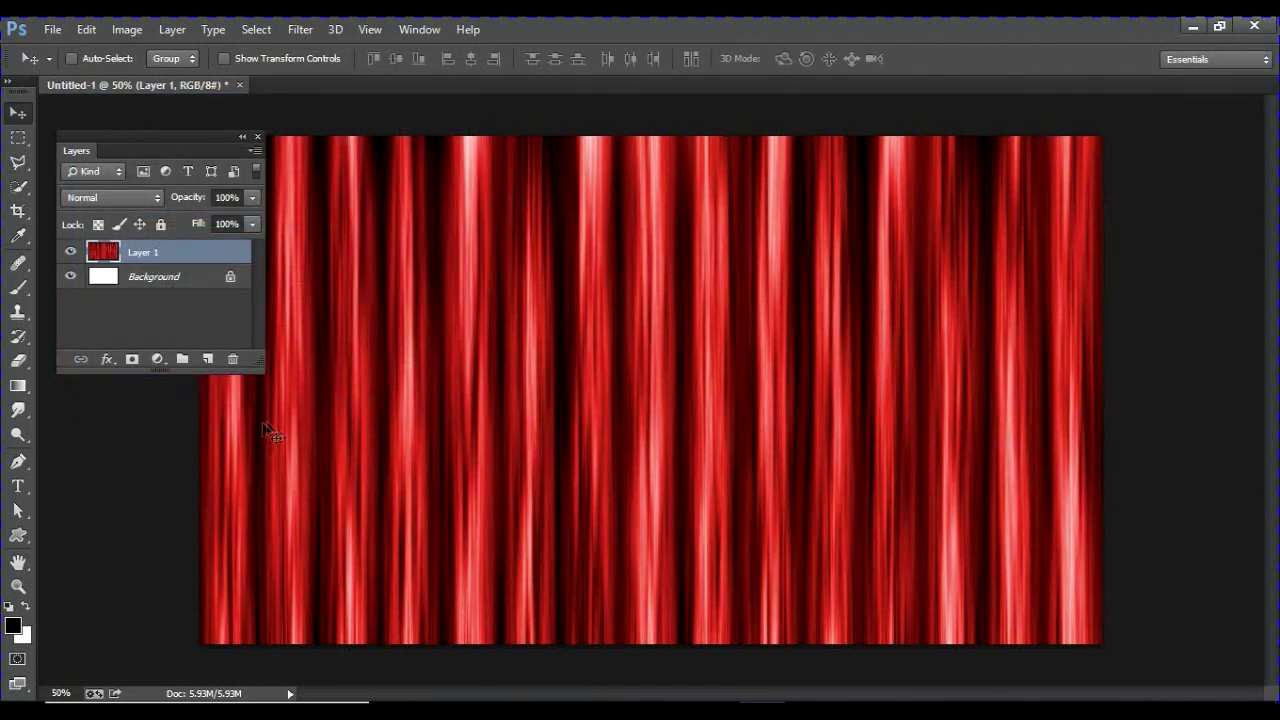
# Rename Layer 1 as "original", duplicate it and hide the source layer beneath the copy
pyautogui.doubleClick(142, 253)
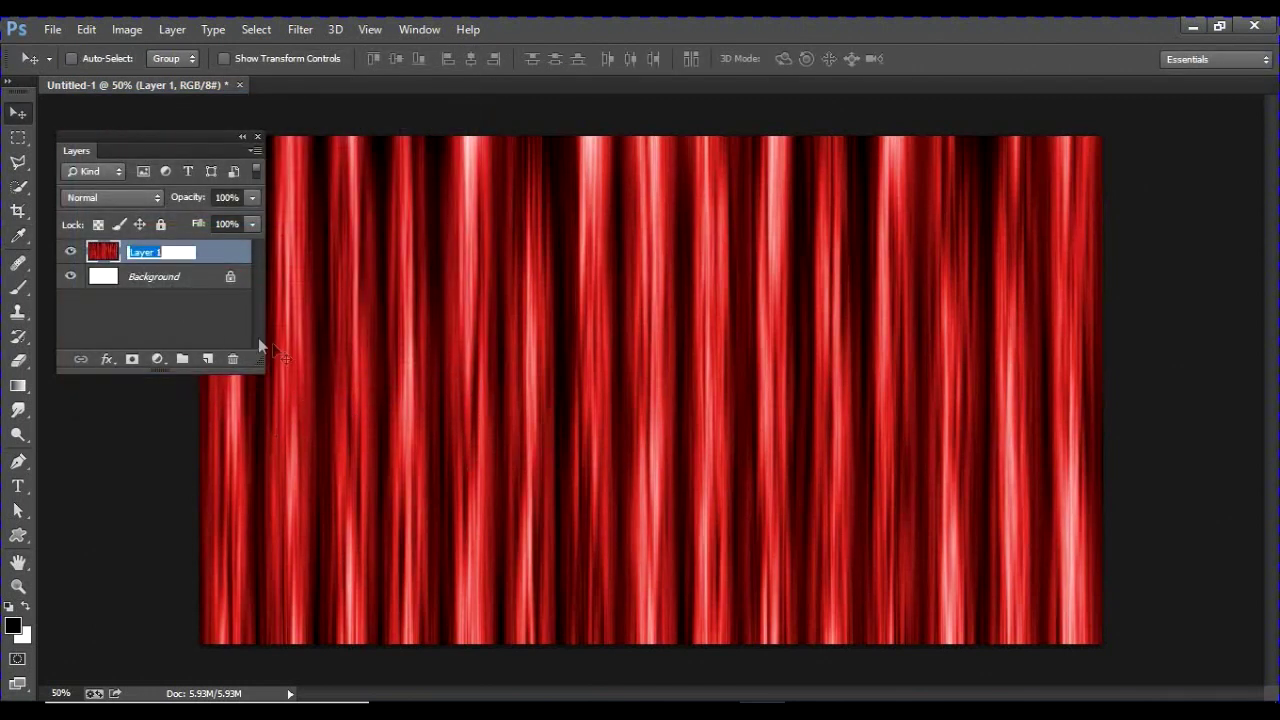
pyautogui.write('original')
pyautogui.press('Return')
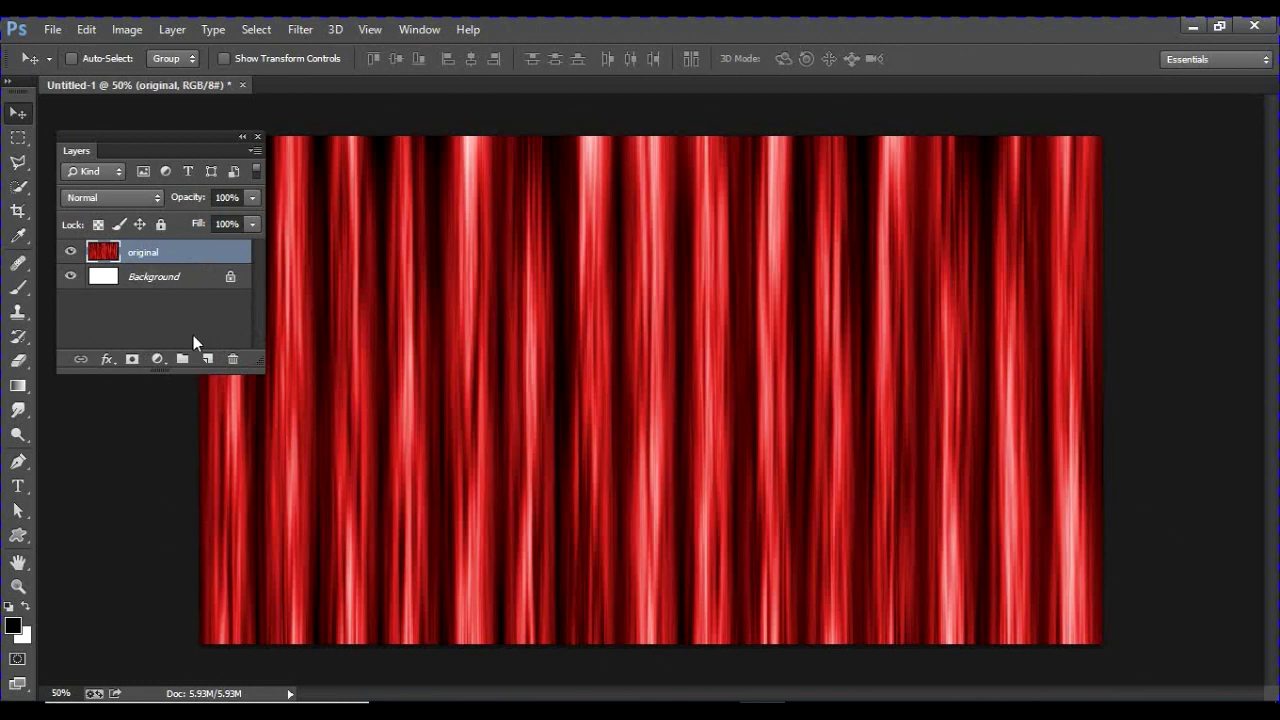
pyautogui.moveTo(194, 254); pyautogui.dragTo(208, 358)
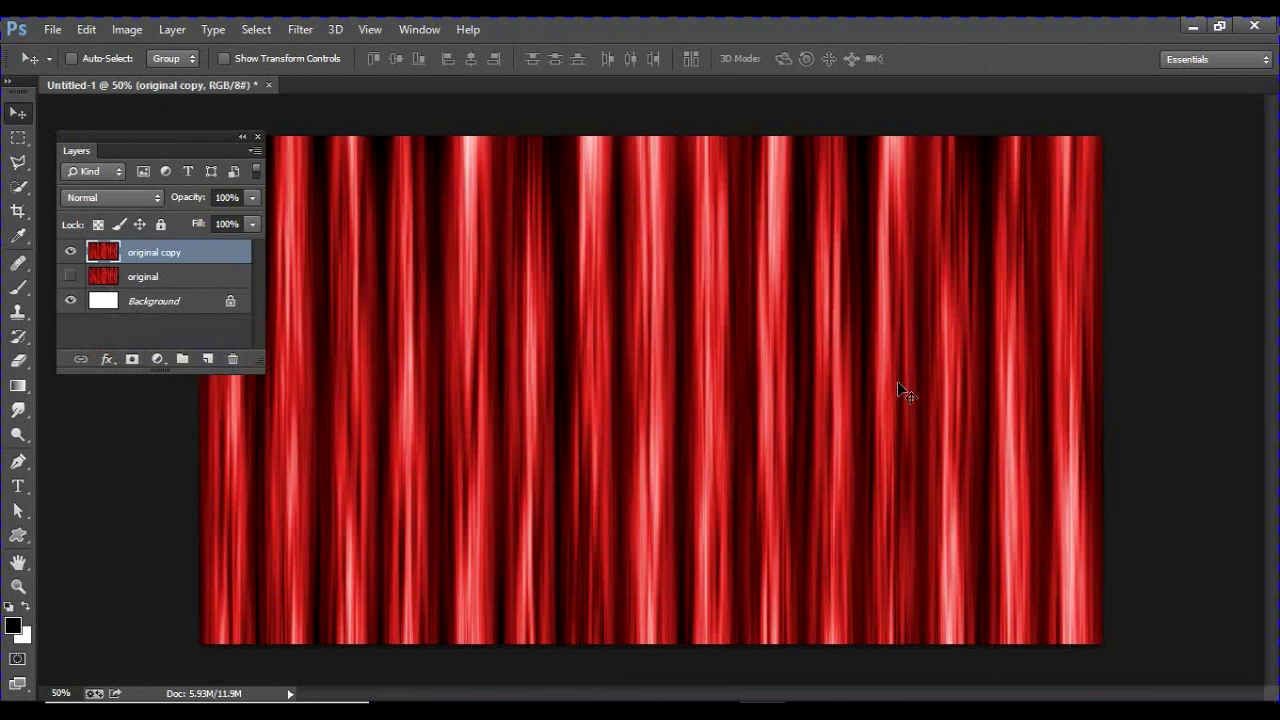
# Narrow the original copy layer, rotate it 90° so its folds run horizontally, and stretch it across the full canvas width
pyautogui.hotkey('ctrl', 't')
pyautogui.moveTo(1102, 393); pyautogui.dragTo(603, 391)
pyautogui.moveTo(586, 121); pyautogui.dragTo(620, 519)
pyautogui.moveTo(512, 456); pyautogui.dragTo(561, 461)
pyautogui.moveTo(707, 392); pyautogui.dragTo(1102, 392)
pyautogui.moveTo(651, 187); pyautogui.dragTo(650, 168)
pyautogui.press('Return')
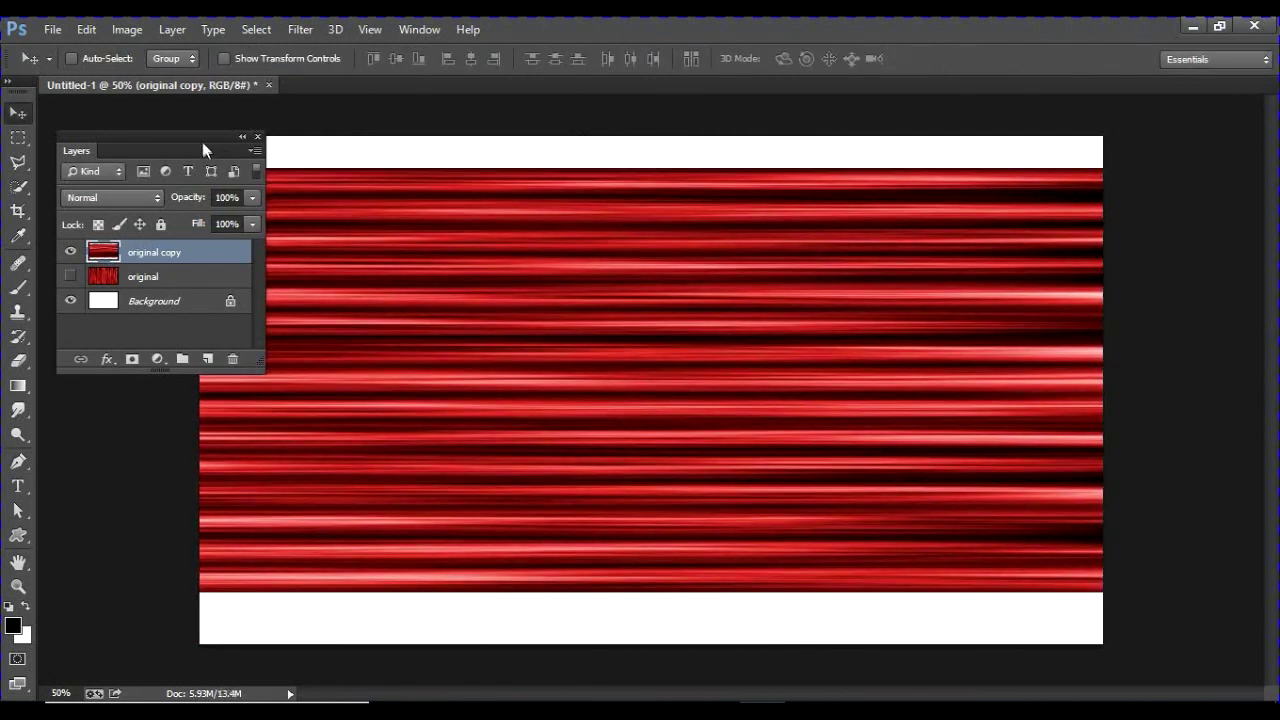
# Delete the upper half of the horizontal folds with a rectangular selection, then clear the selection
pyautogui.doubleClick(198, 138)
pyautogui.click(18, 138)
pyautogui.moveTo(150, 156); pyautogui.dragTo(1211, 378)
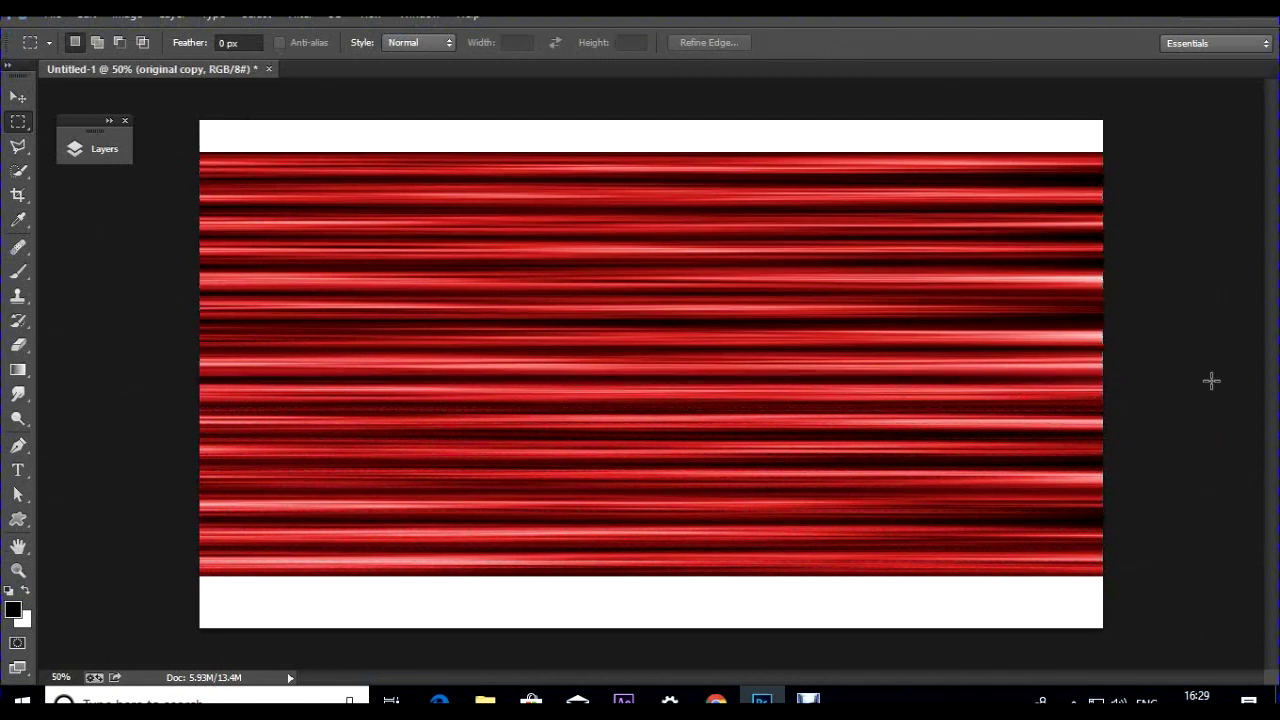
pyautogui.press('Delete')
pyautogui.hotkey('ctrl', 'd')
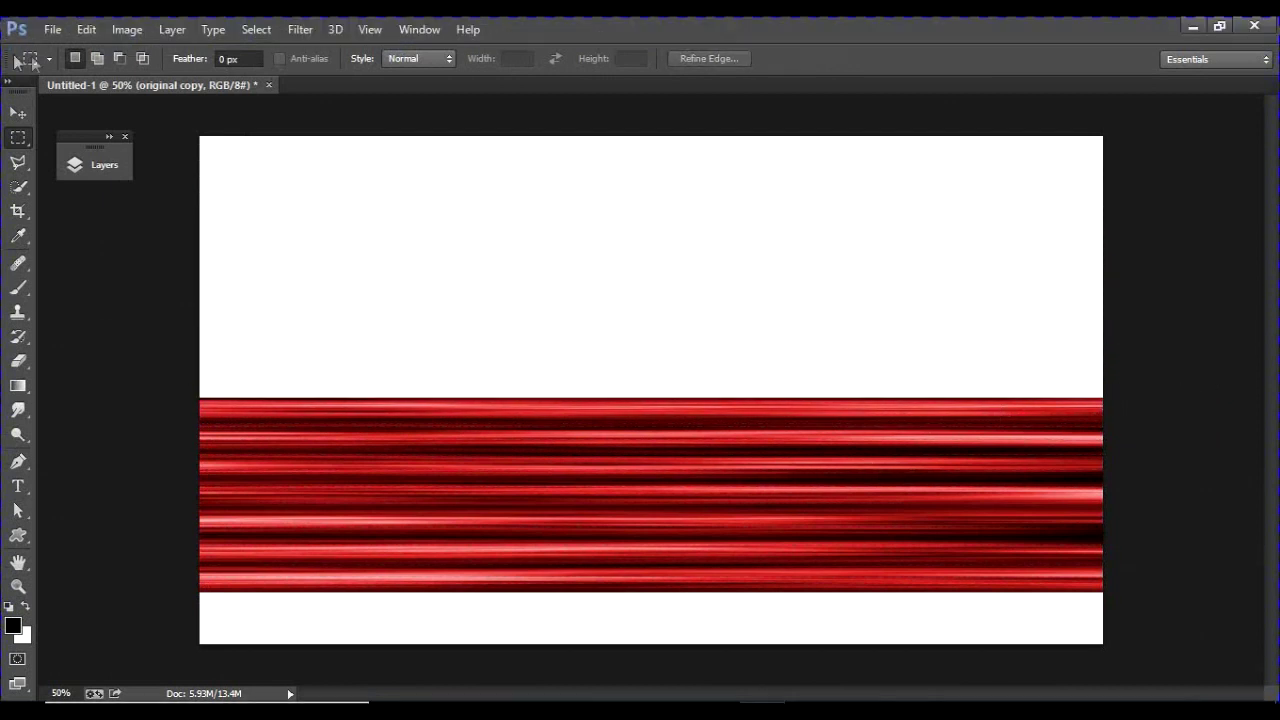
# Stretch the remaining horizontal folds upward to the canvas's top edge, at 234.30% height
pyautogui.press('v')
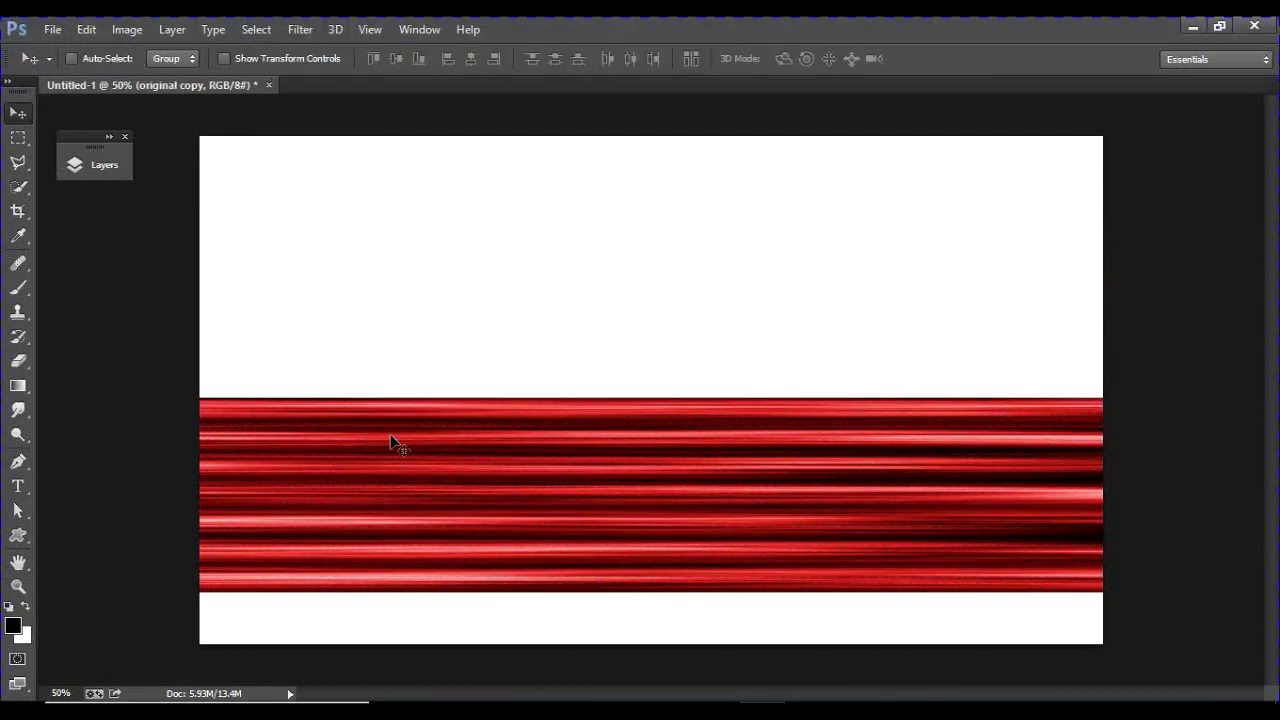
pyautogui.hotkey('ctrl', 't')
pyautogui.moveTo(652, 396); pyautogui.dragTo(669, 131)
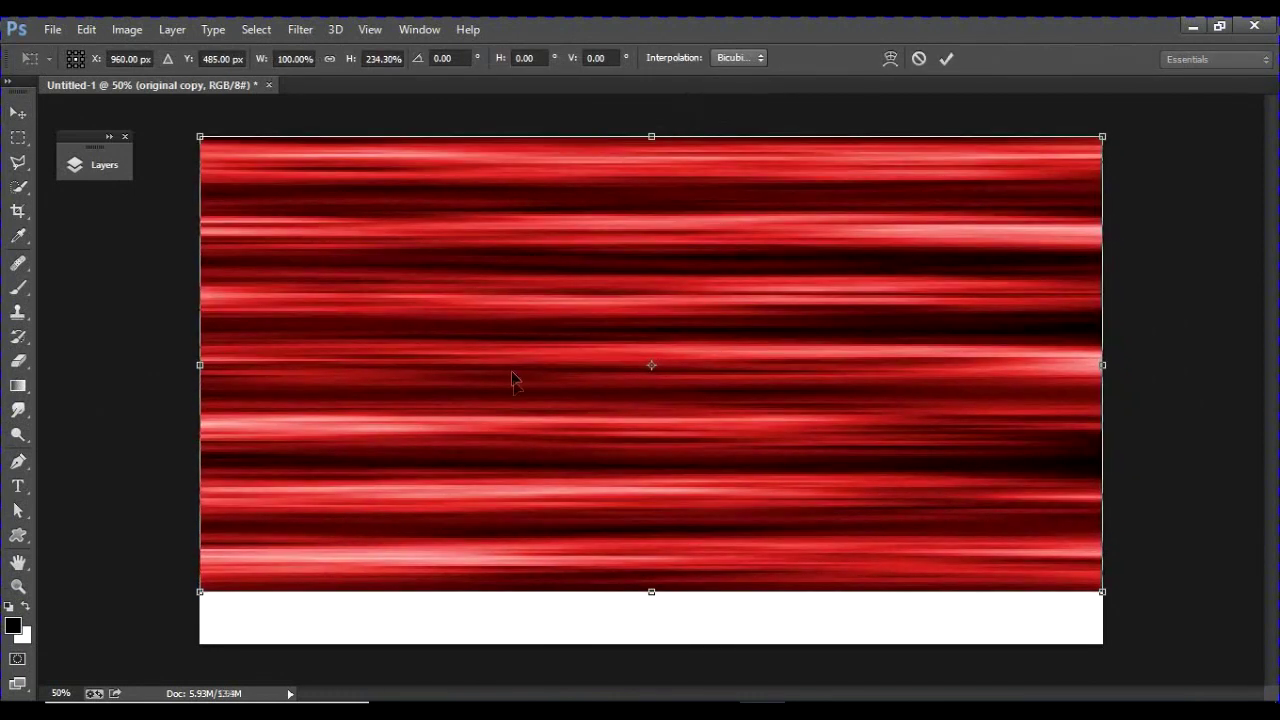
pyautogui.press('Return')
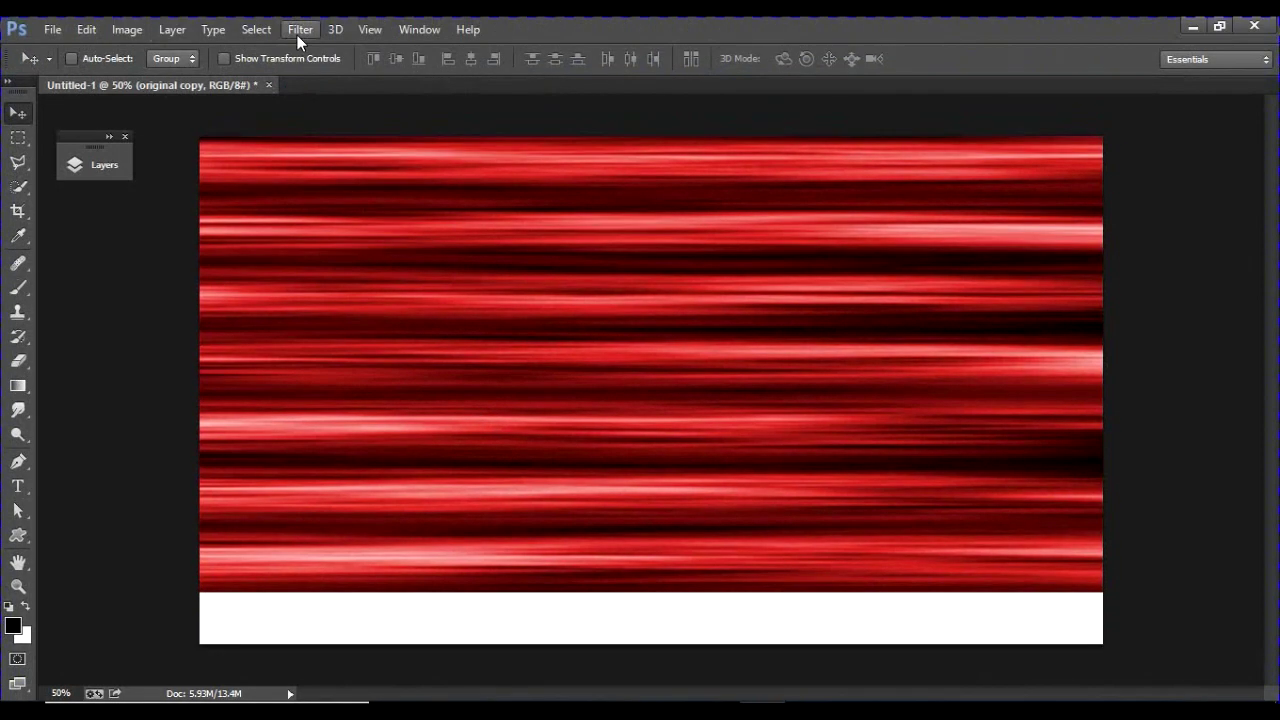
# Apply the Polar Coordinates filter to the horizontal folds with the Rectangular to Polar option
pyautogui.click(297, 32)
pyautogui.moveTo(366, 258)
pyautogui.click(601, 289)
pyautogui.moveTo(600, 291); pyautogui.dragTo(553, 287)
pyautogui.click(467, 408)
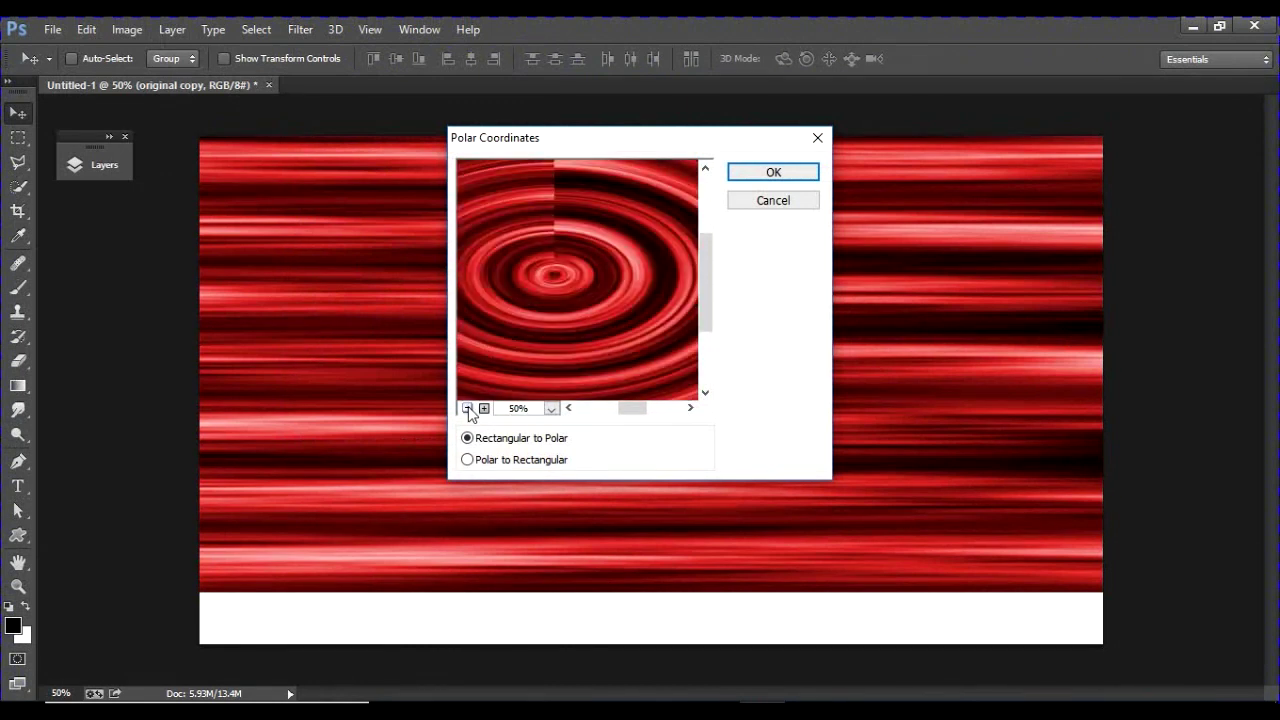
pyautogui.click(467, 408)
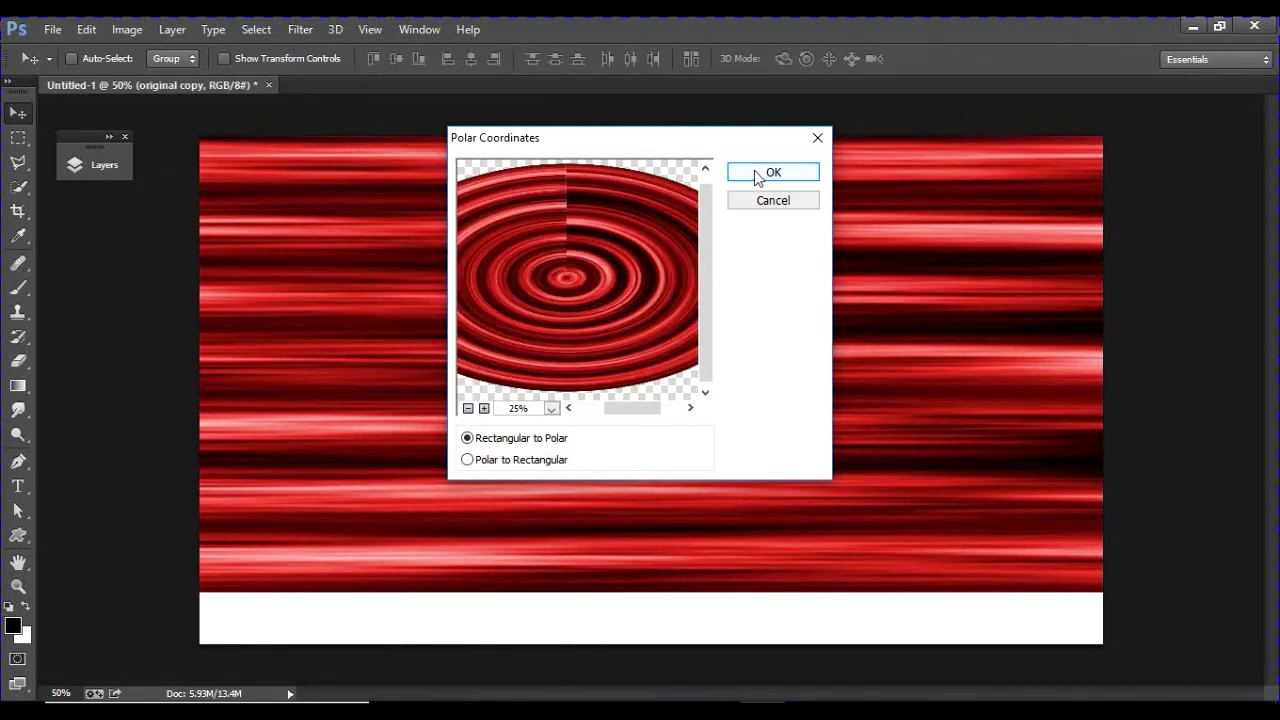
pyautogui.click(754, 172)
# Scale the ringed red disc down and place it in the canvas's upper-left corner, partly beyond the top edge
pyautogui.moveTo(785, 293); pyautogui.dragTo(733, 282)
pyautogui.hotkey('ctrl', 't')
pyautogui.moveTo(1040, 400); pyautogui.dragTo(736, 399)
pyautogui.moveTo(738, 202); pyautogui.dragTo(619, 308)
pyautogui.moveTo(500, 440); pyautogui.dragTo(459, 332)
pyautogui.moveTo(578, 171); pyautogui.dragTo(429, 300)
pyautogui.moveTo(352, 405); pyautogui.dragTo(343, 150)
pyautogui.press('Return')
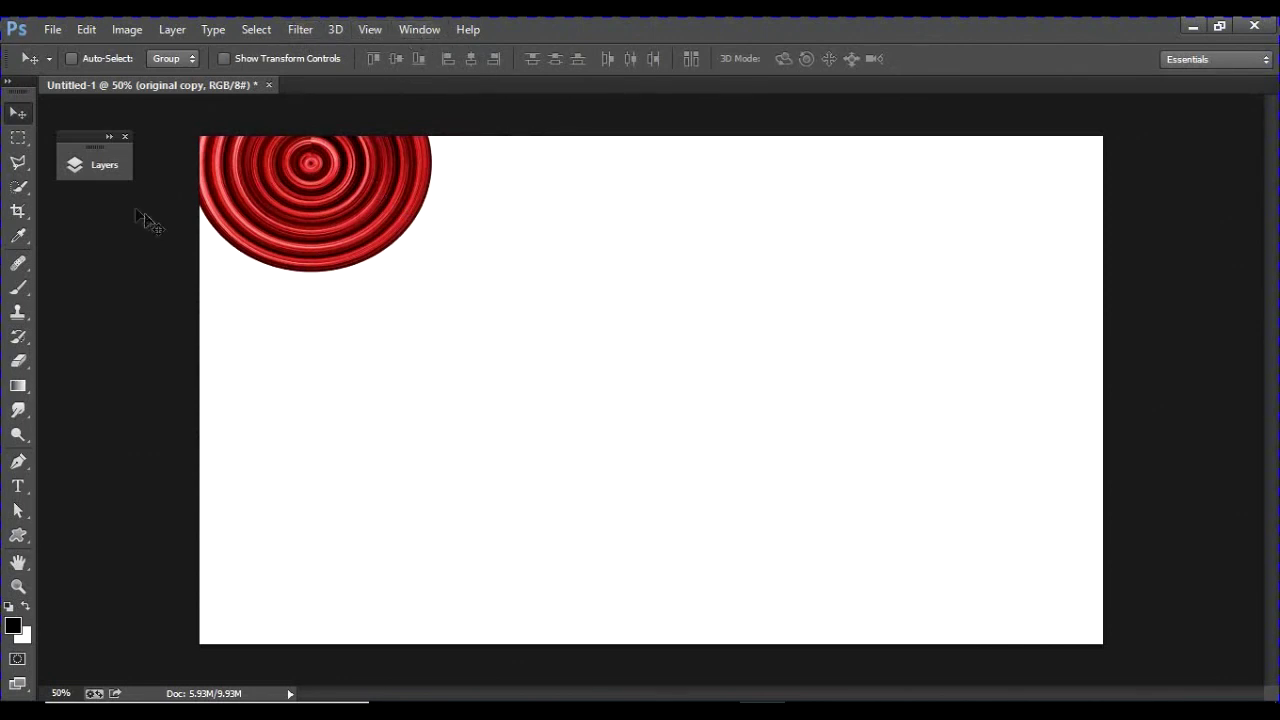
# Add a drop shadow to the original copy layer with 22% spread and 43 px size
pyautogui.click(102, 165)
pyautogui.moveTo(154, 151); pyautogui.dragTo(948, 145)
pyautogui.click(978, 363)
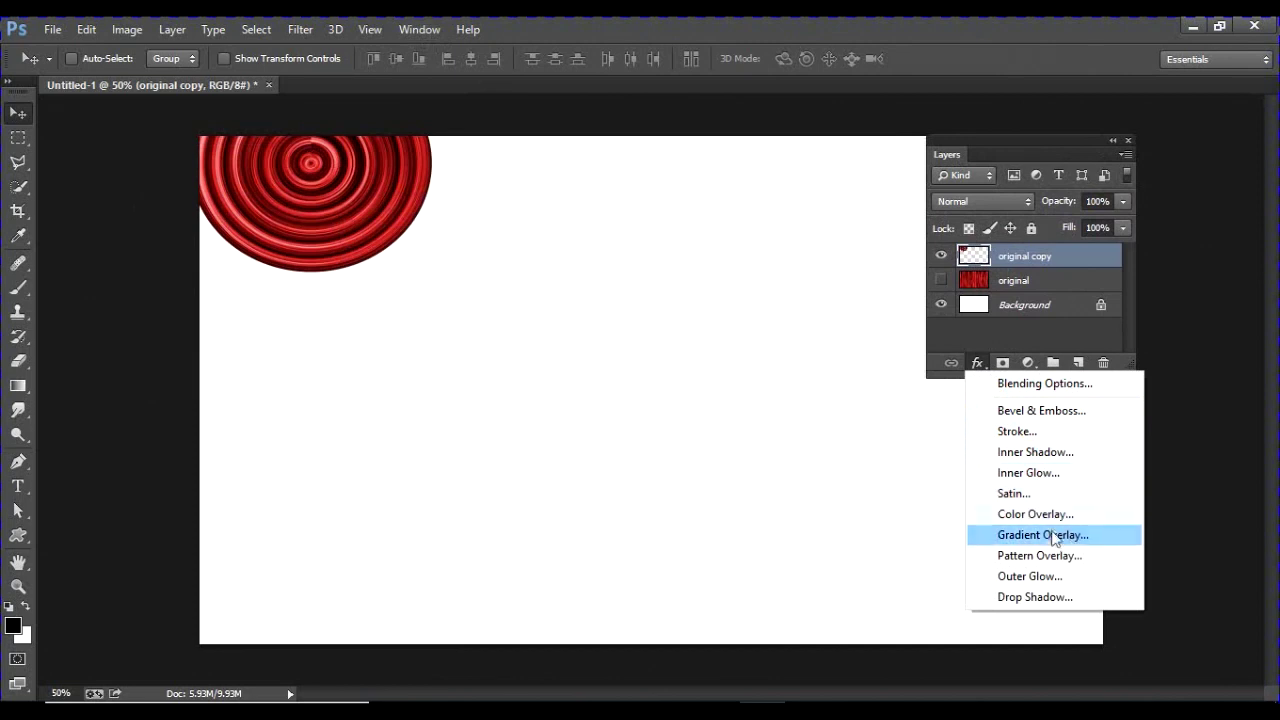
pyautogui.click(1033, 597)
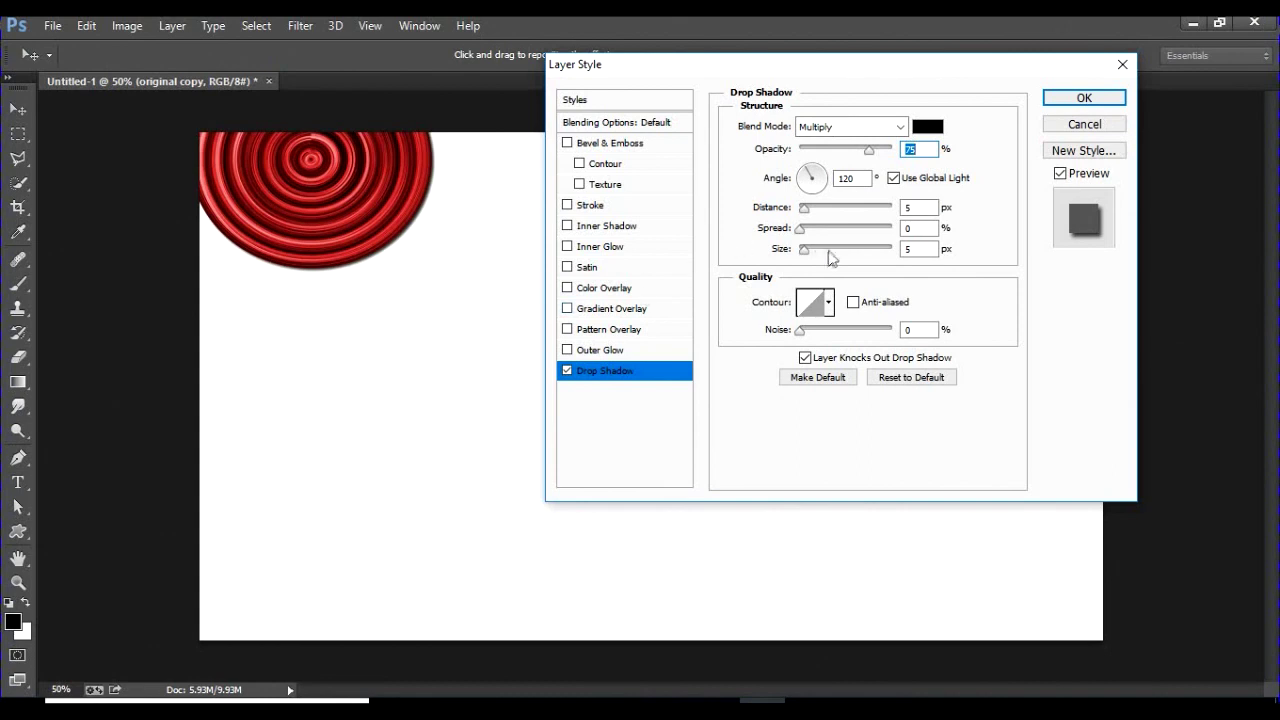
pyautogui.moveTo(804, 250); pyautogui.dragTo(820, 230)
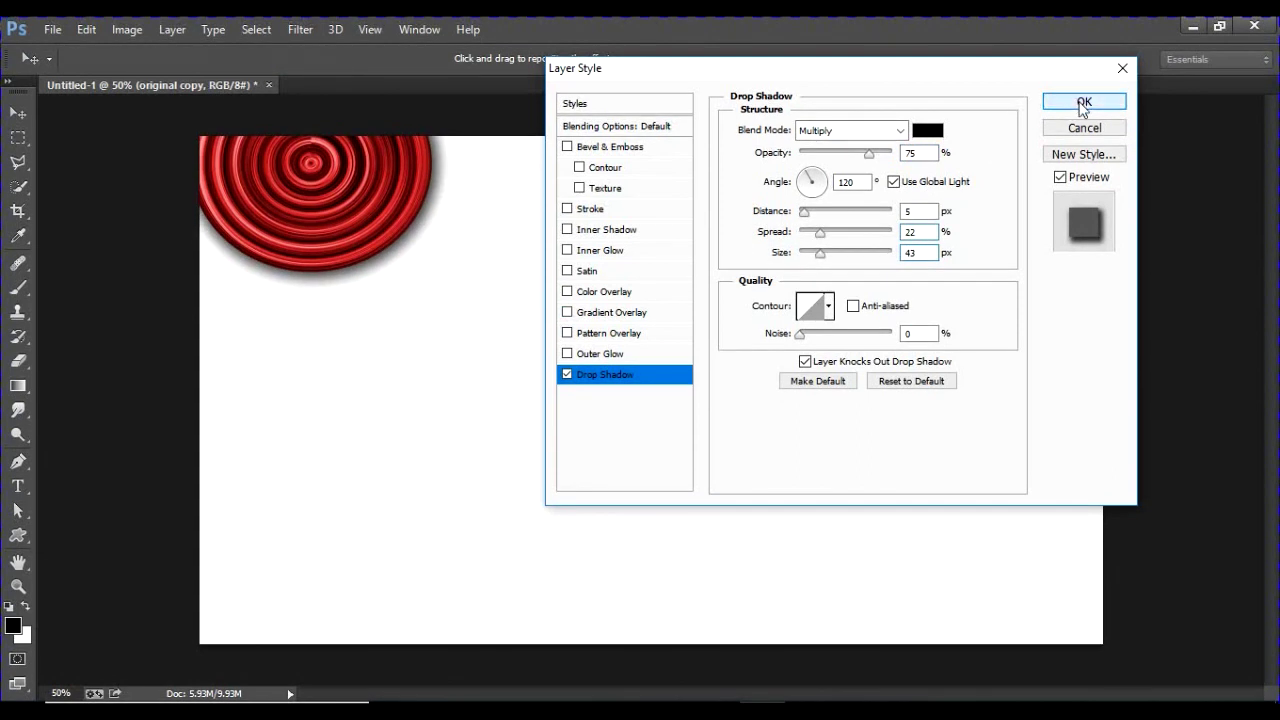
pyautogui.click(1083, 104)
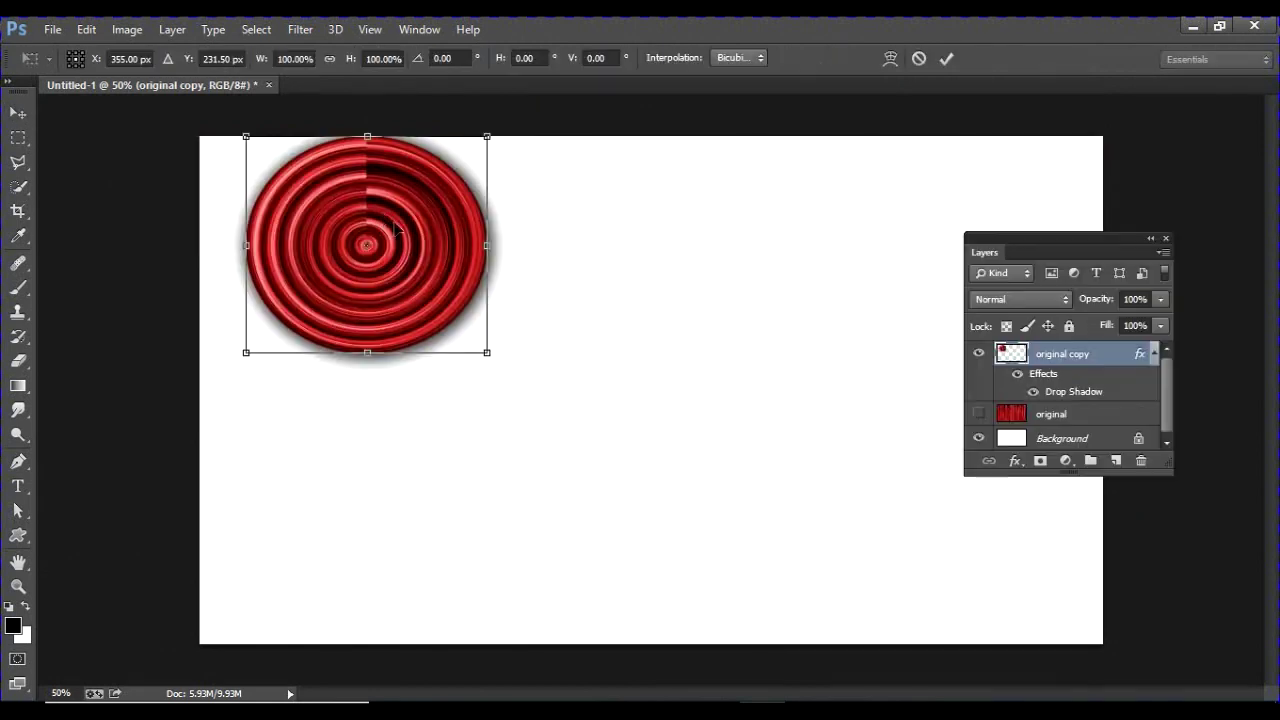
# Warp the disc into a drape shape by pulling its lower corners inward and adjusting the inner rings
pyautogui.rightClick(385, 216)
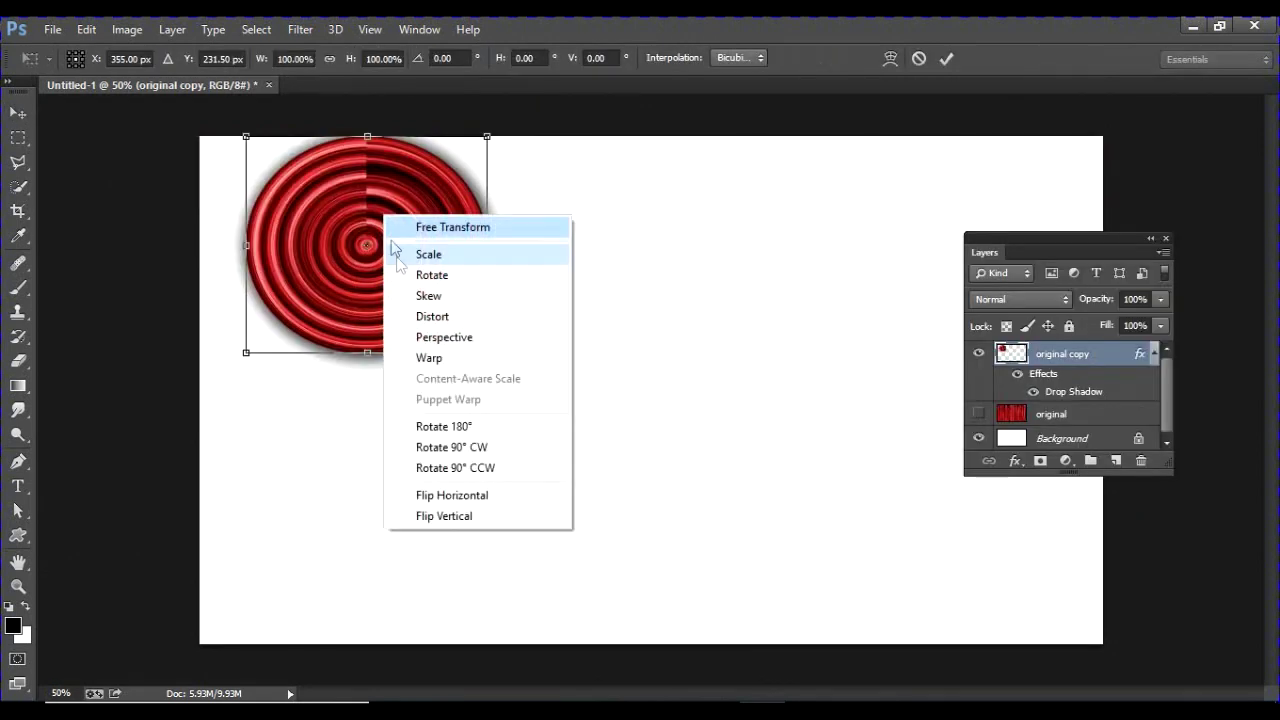
pyautogui.click(449, 357)
pyautogui.moveTo(446, 337); pyautogui.dragTo(297, 357)
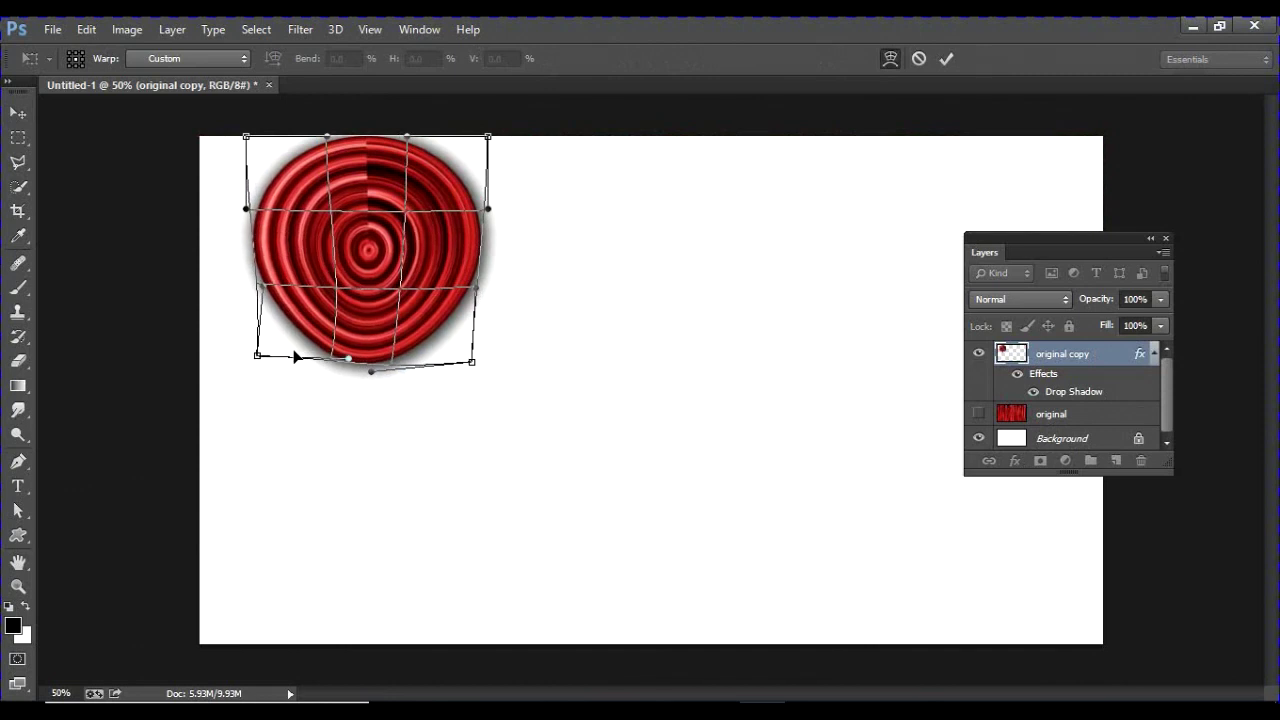
pyautogui.moveTo(357, 212); pyautogui.dragTo(364, 193)
pyautogui.moveTo(371, 262); pyautogui.dragTo(369, 237)
pyautogui.press('Return')
# Place overlapping copies of the drape along the canvas's top edge to form a valance
pyautogui.moveTo(371, 320); pyautogui.dragTo(763, 229)
pyautogui.hotkey('ctrl', 'alt', 't')
pyautogui.press('Return')
pyautogui.hotkey('ctrl', 'shift', 'alt', 't')
pyautogui.moveTo(1046, 241); pyautogui.dragTo(1035, 289)
pyautogui.hotkey('ctrl', 'alt', 't')
pyautogui.moveTo(869, 234); pyautogui.dragTo(390, 155)
pyautogui.press('Return')
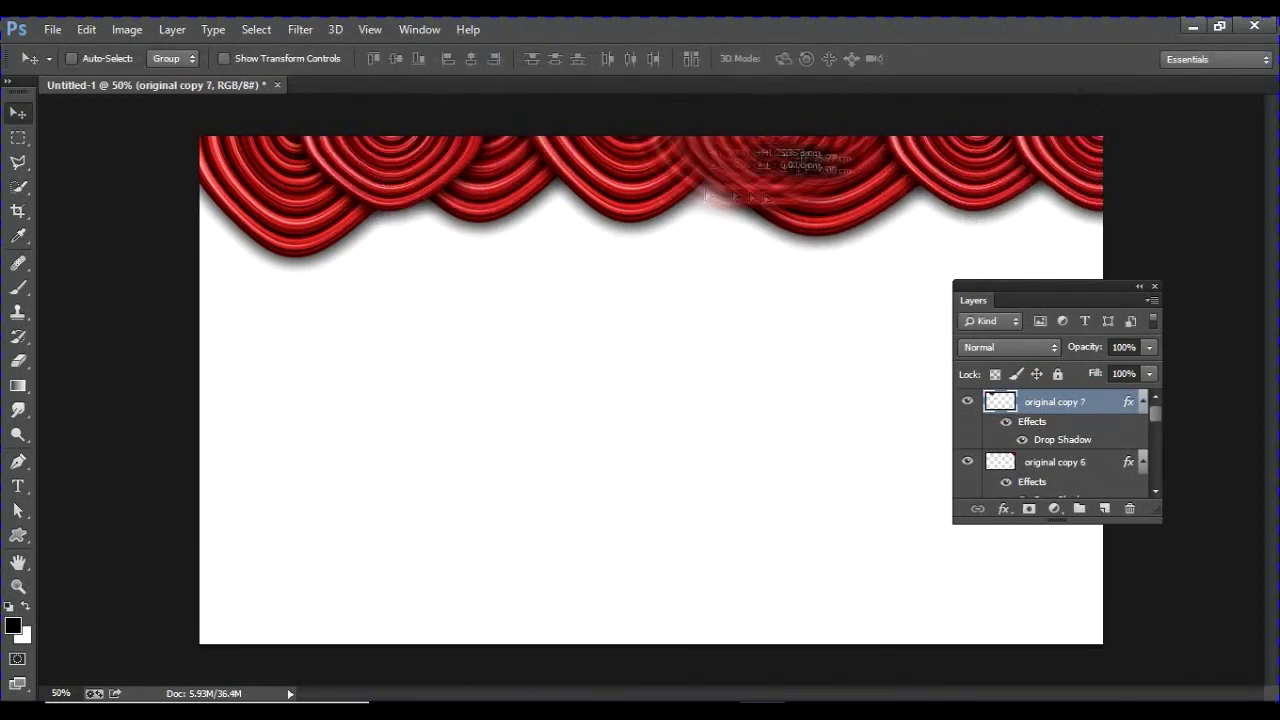
# Place one more drape copy in the valance's middle gap and merge all the drape copy layers into one
pyautogui.moveTo(808, 157); pyautogui.dragTo(759, 201)
pyautogui.moveTo(1040, 287); pyautogui.dragTo(584, 191)
pyautogui.moveTo(600, 425); pyautogui.dragTo(620, 719)
pyautogui.scroll(-5, 645, 459)
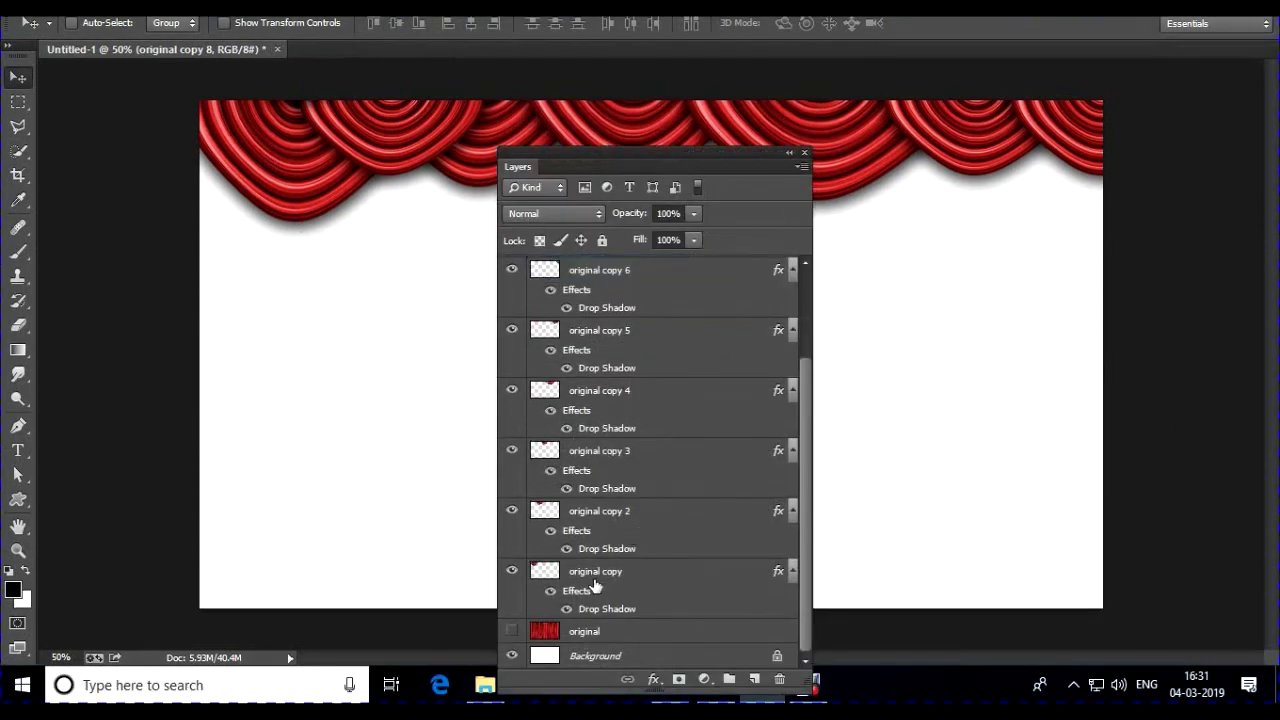
pyautogui.keyDown('shift'); pyautogui.click(595, 585); pyautogui.keyUp('shift')
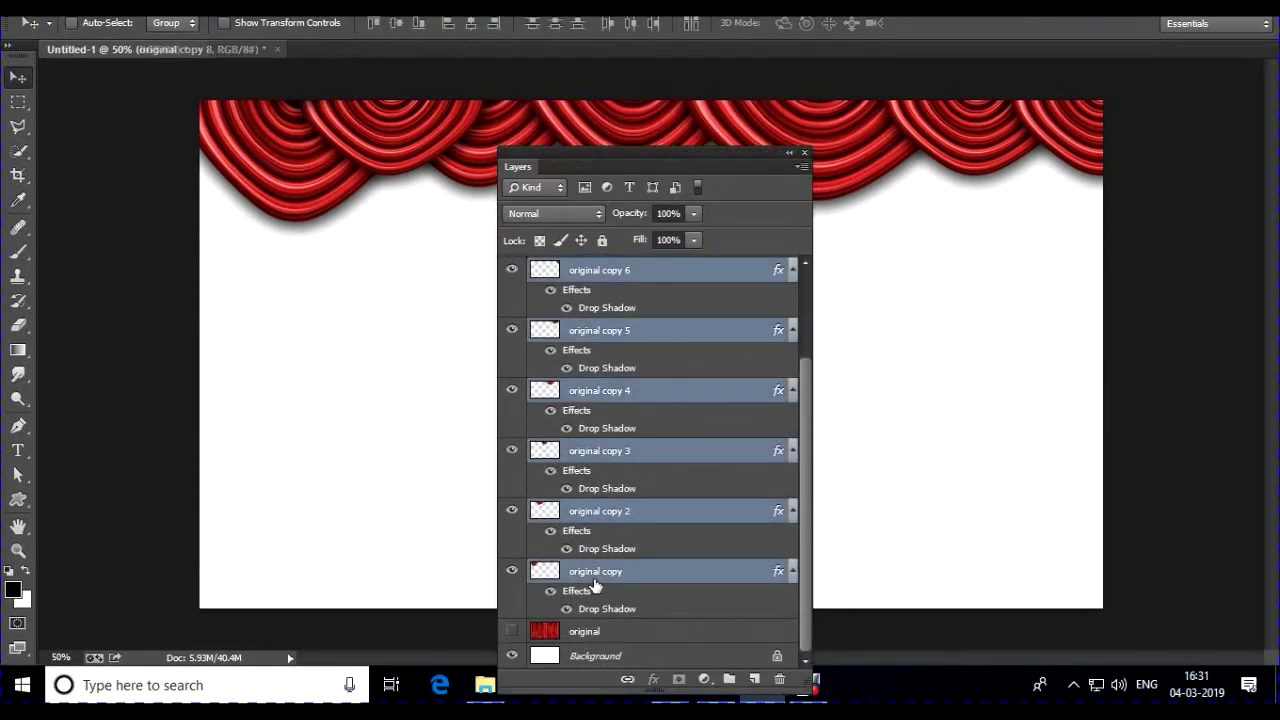
pyautogui.rightClick(595, 585)
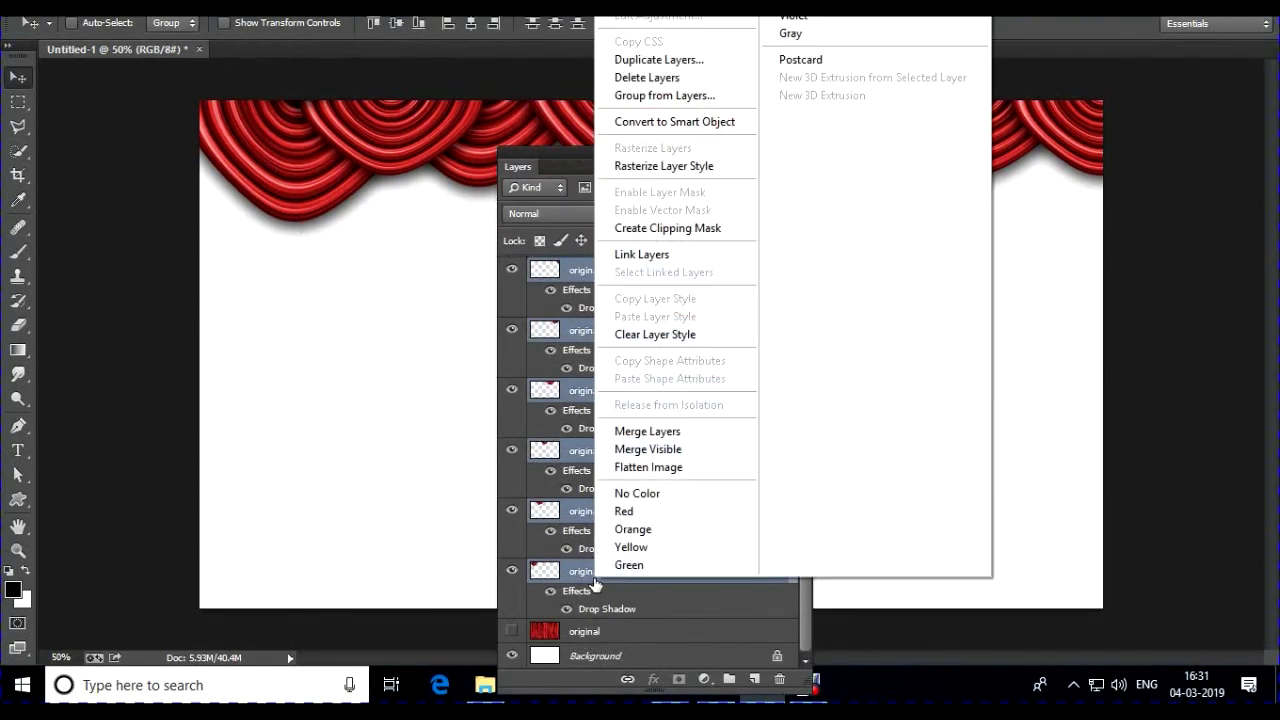
pyautogui.click(700, 432)
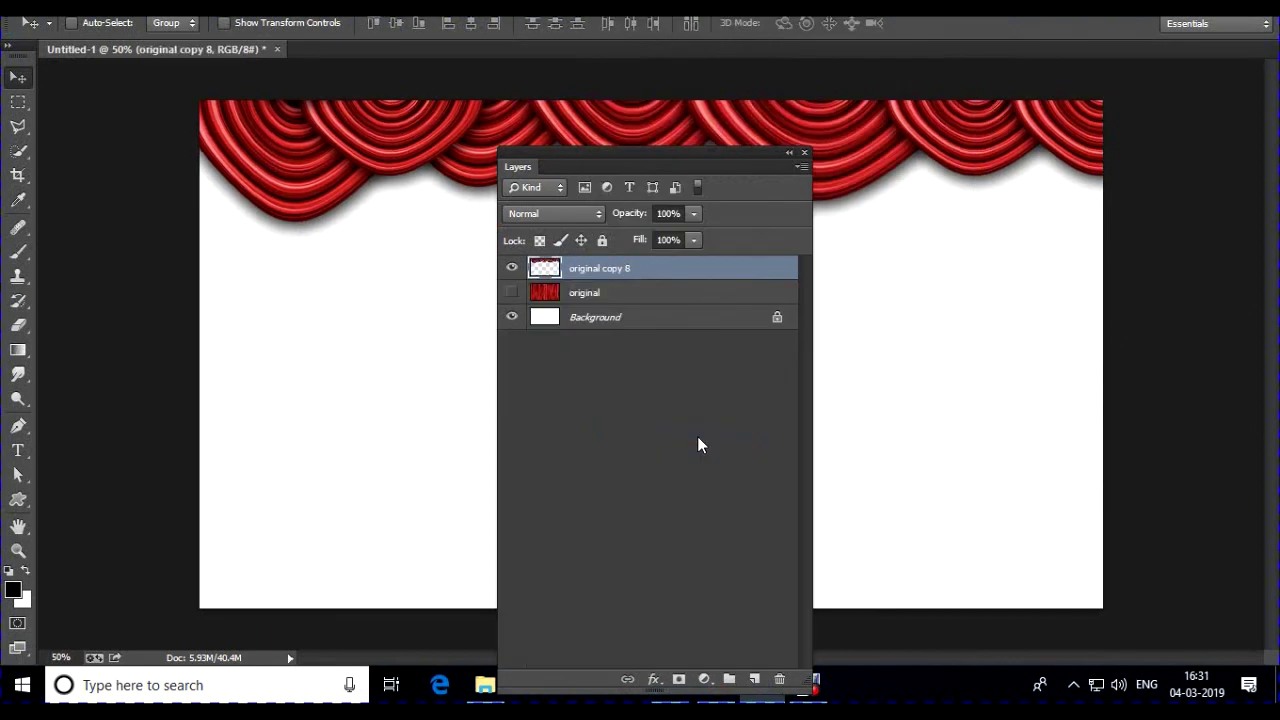
# Show the original curtain layer behind the merged valance
pyautogui.click(512, 269)
pyautogui.moveTo(534, 155); pyautogui.dragTo(551, 360)
pyautogui.moveTo(441, 132); pyautogui.dragTo(455, 188)
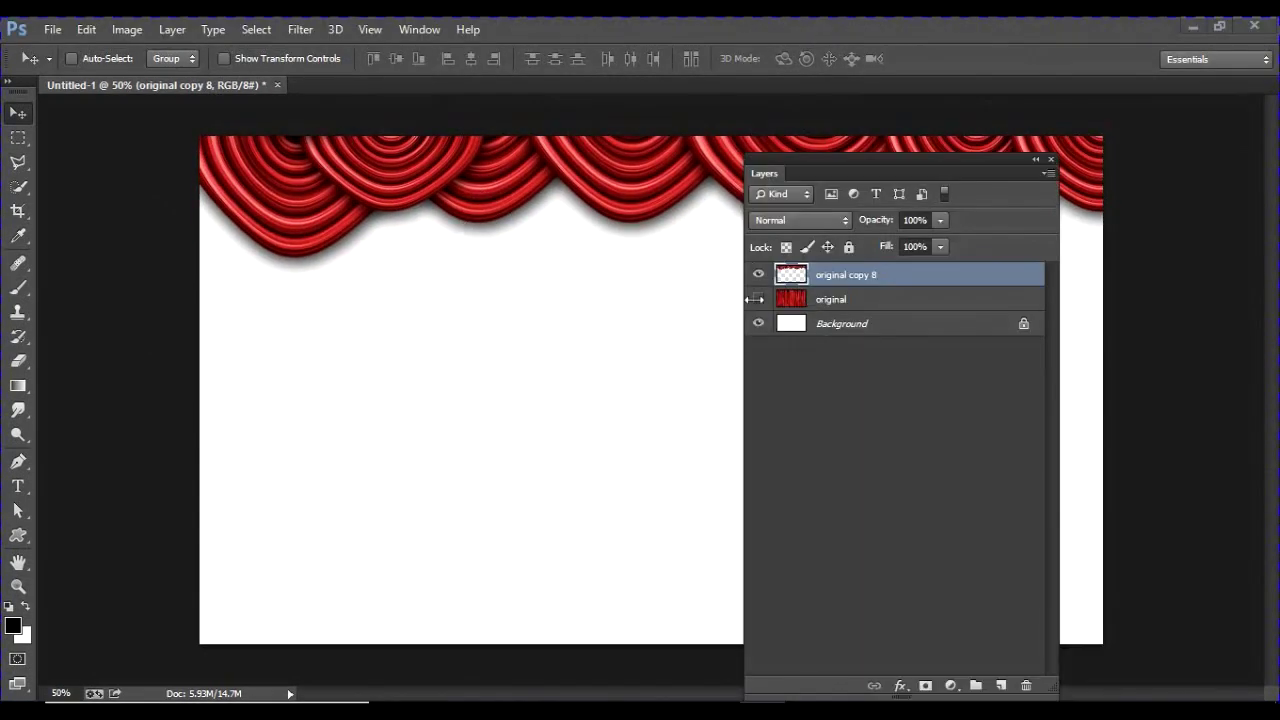
pyautogui.click(758, 299)
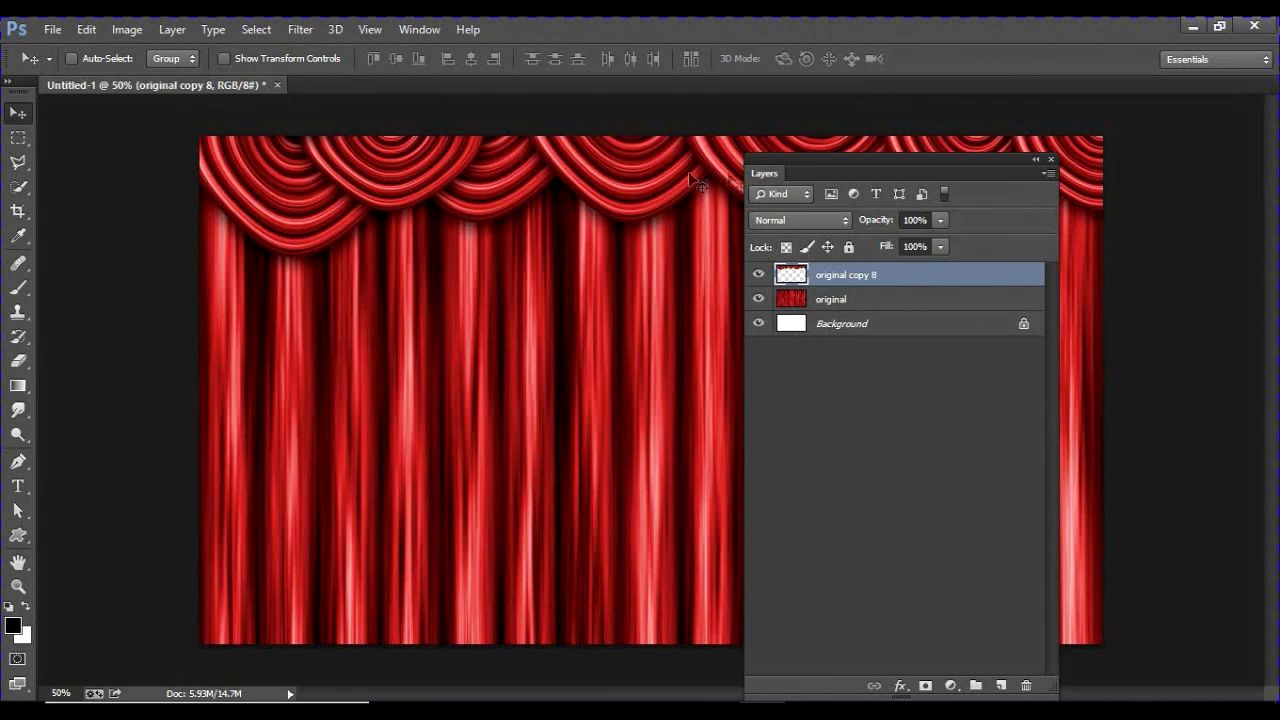
pyautogui.moveTo(824, 161); pyautogui.dragTo(143, 121)
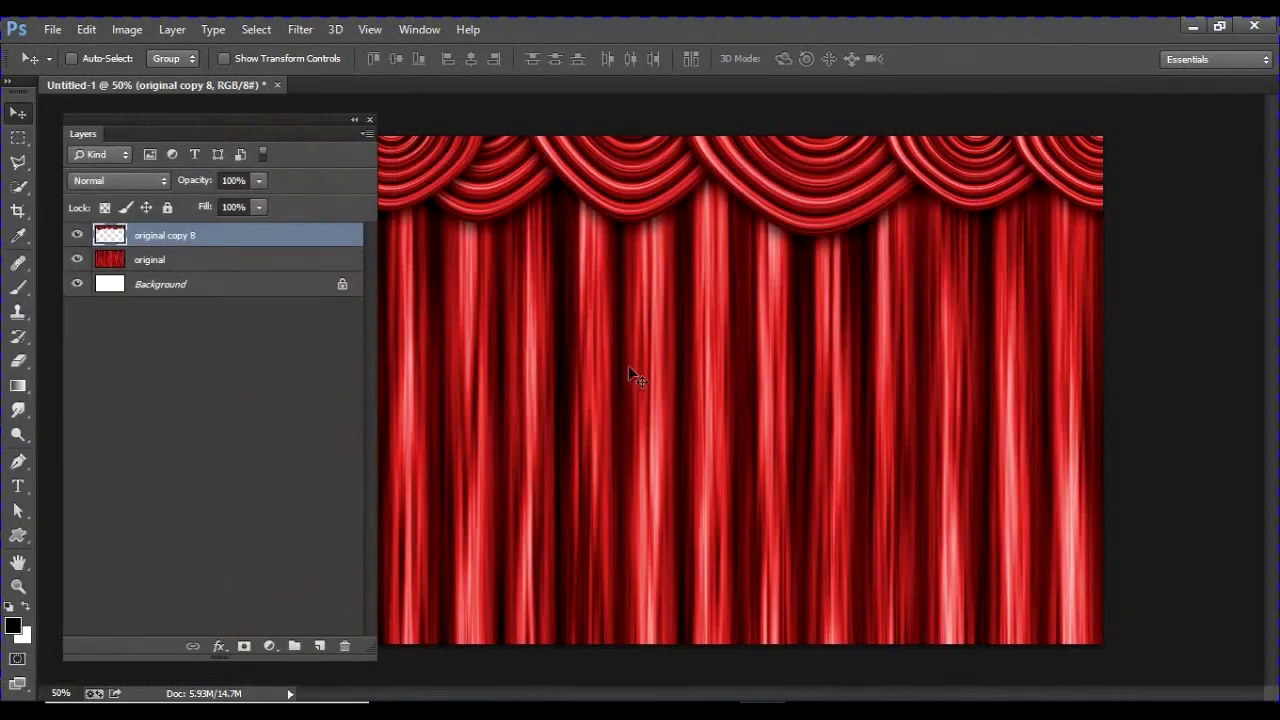
# Duplicate the original curtain layer and hide the original
pyautogui.click(183, 261)
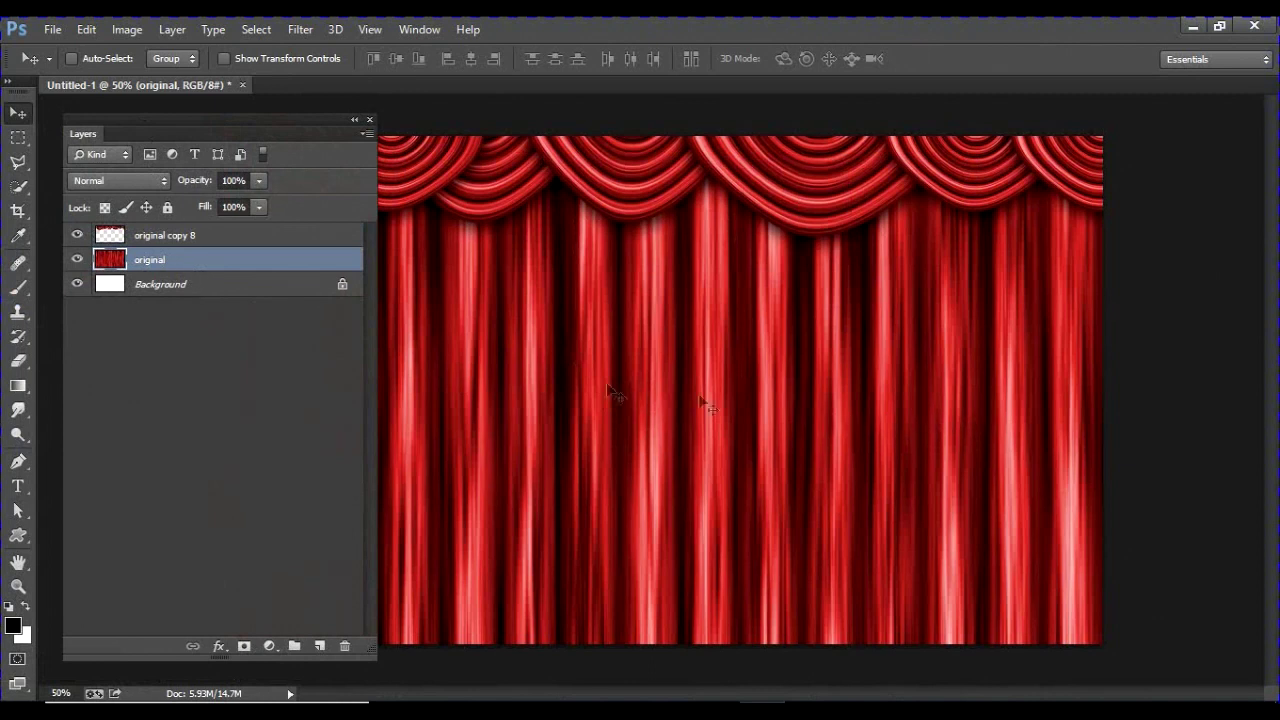
pyautogui.moveTo(267, 273); pyautogui.dragTo(319, 646)
pyautogui.doubleClick(326, 82)
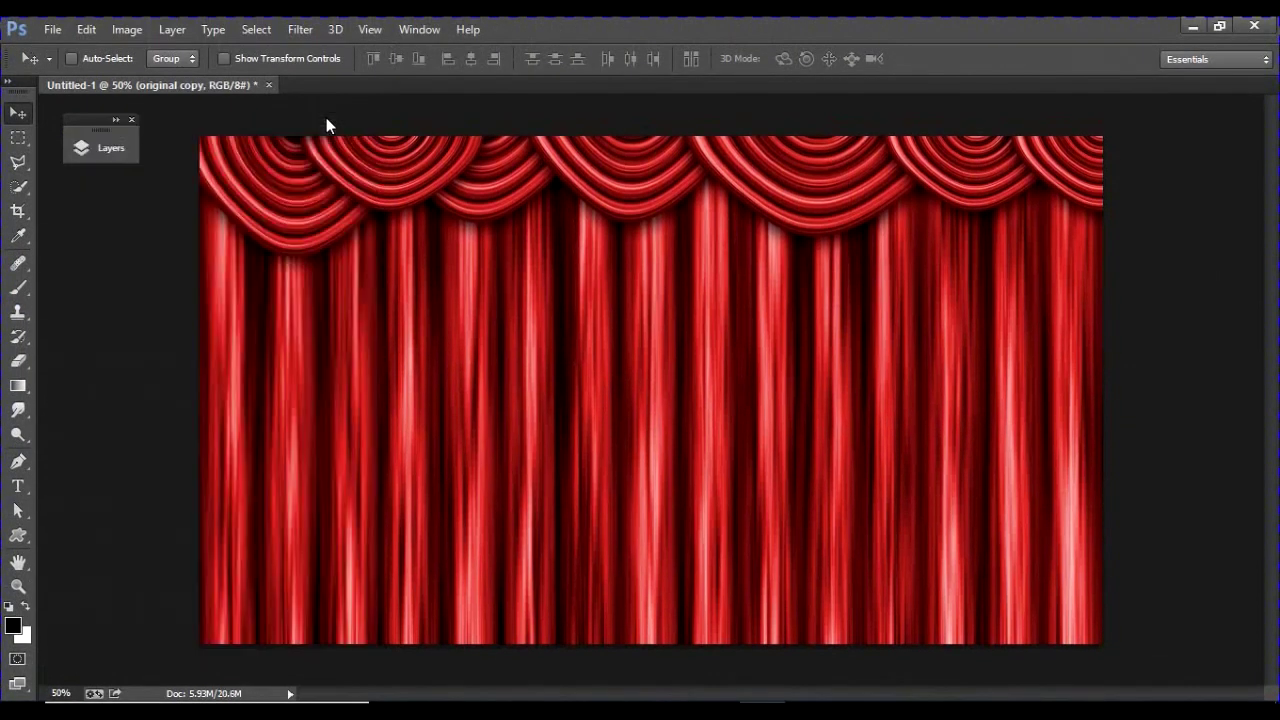
pyautogui.moveTo(875, 393); pyautogui.dragTo(600, 445)
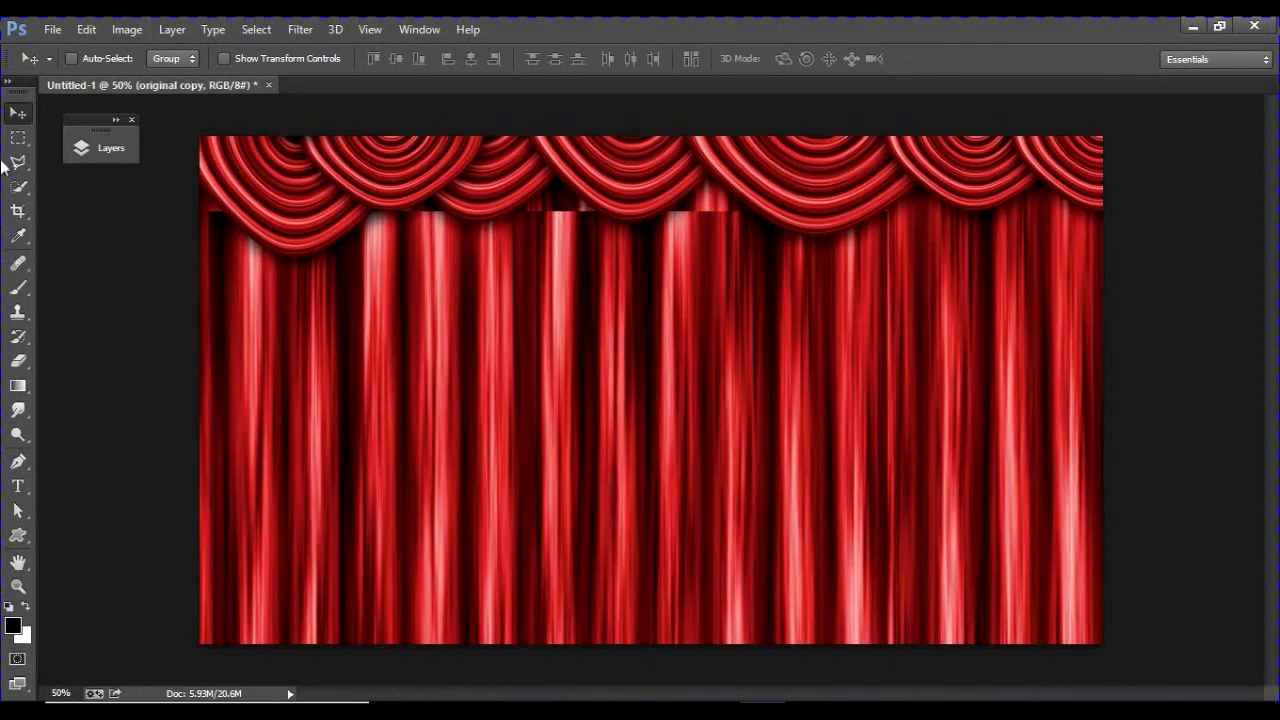
pyautogui.click(110, 148)
pyautogui.click(155, 287)
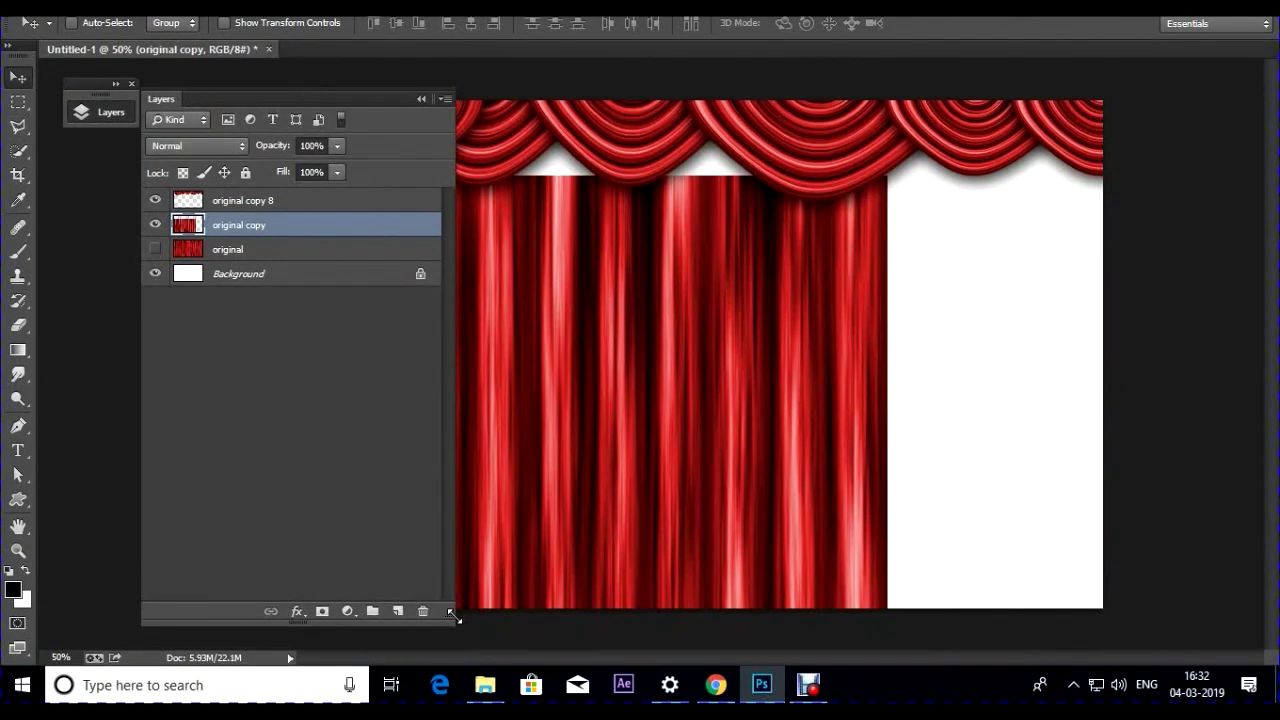
pyautogui.moveTo(452, 657); pyautogui.dragTo(349, 326)
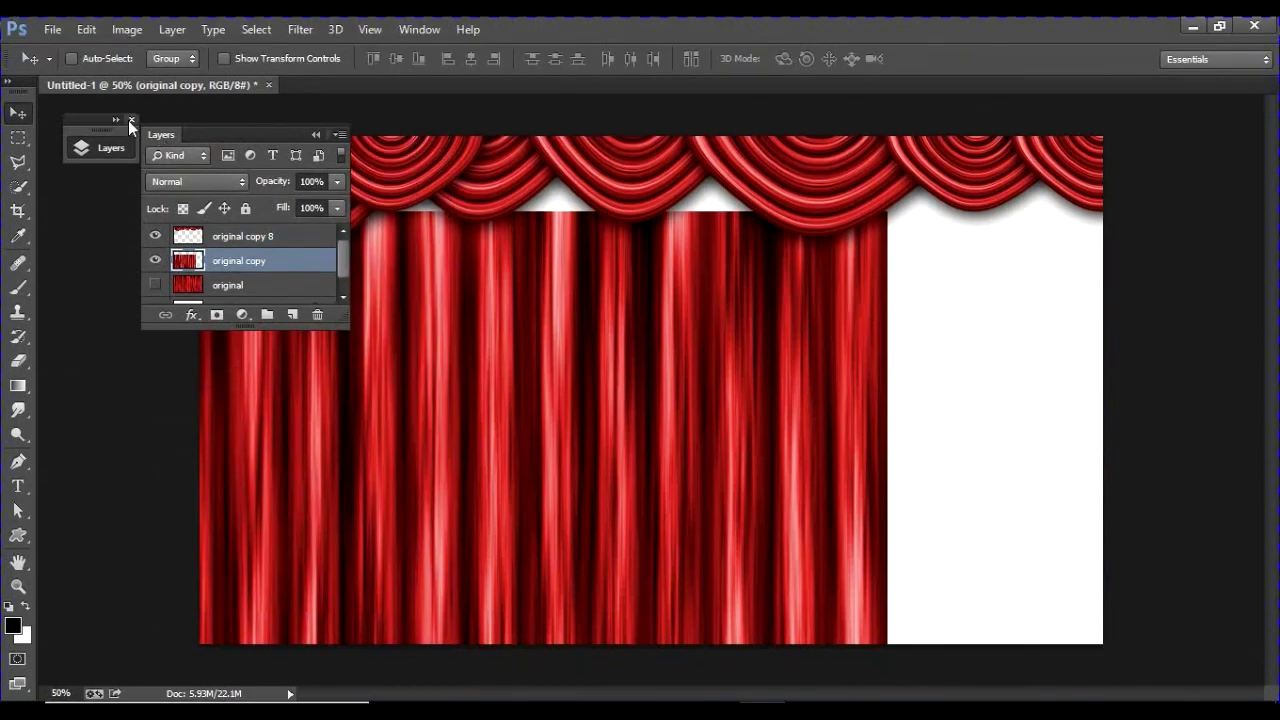
pyautogui.moveTo(169, 150); pyautogui.dragTo(45, 182)
# Scale the curtain copy to 94.63% height and less than half its width, aligned with the canvas's upper-left corner behind the valance
pyautogui.moveTo(617, 415); pyautogui.dragTo(743, 377)
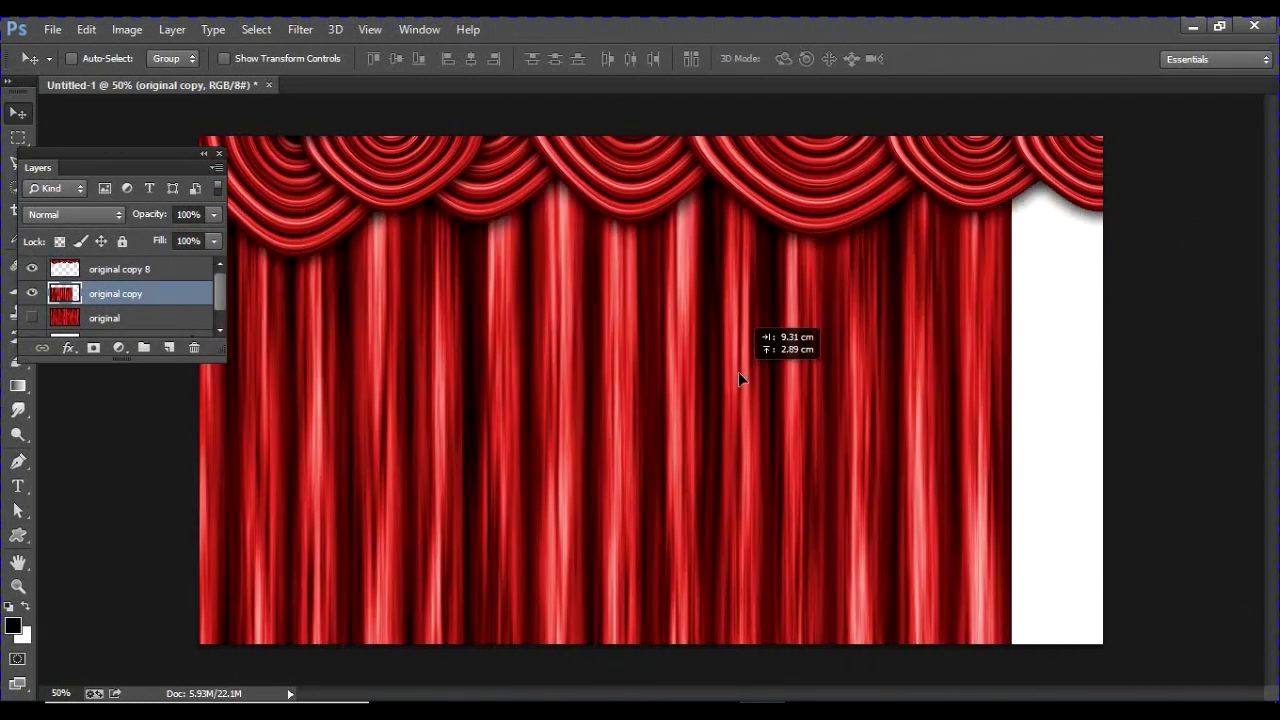
pyautogui.hotkey('ctrl', 't')
pyautogui.moveTo(1010, 178); pyautogui.dragTo(551, 429)
pyautogui.moveTo(470, 560); pyautogui.dragTo(488, 260)
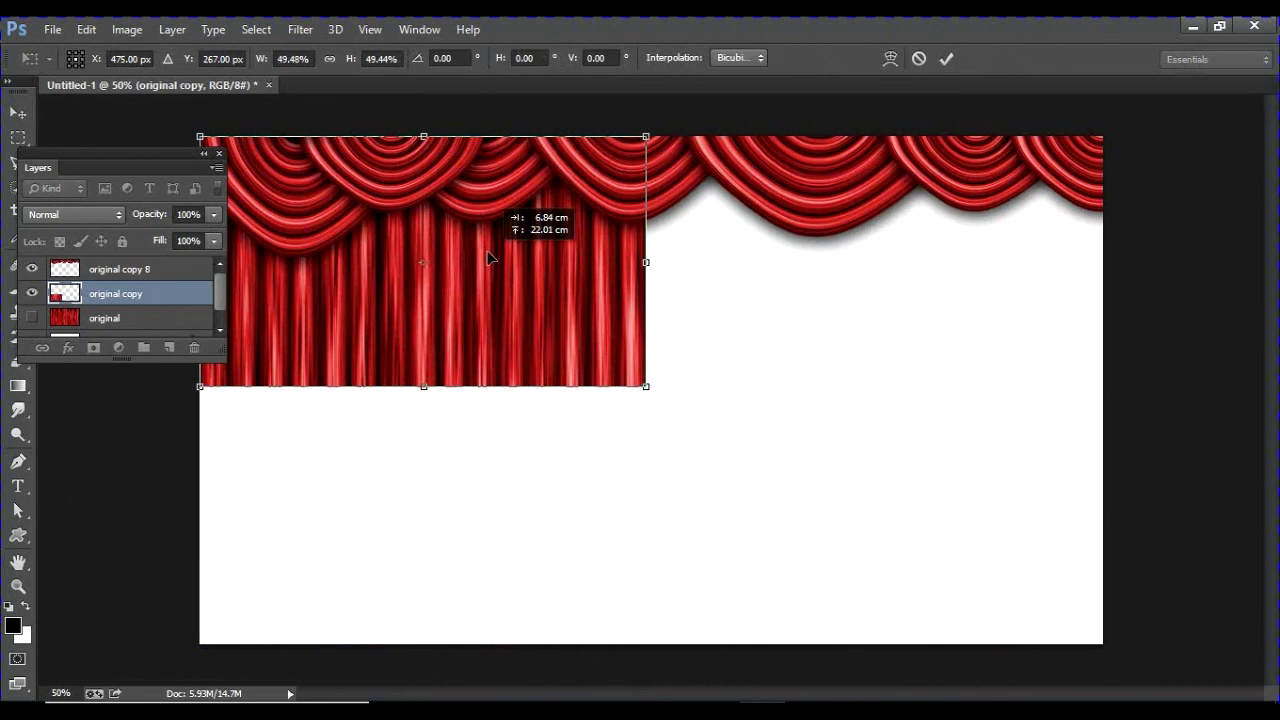
pyautogui.moveTo(425, 405); pyautogui.dragTo(400, 585)
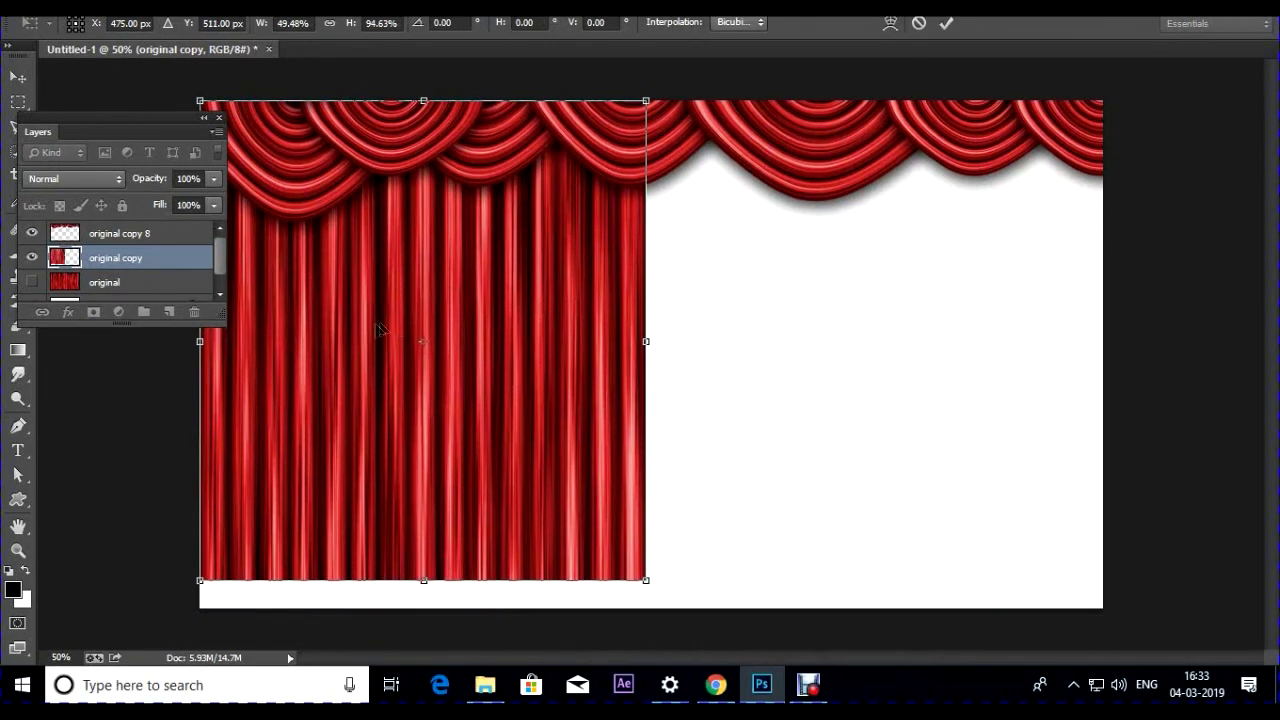
pyautogui.moveTo(646, 344); pyautogui.dragTo(459, 388)
# Warp the curtain copy so its inner edge curves in toward a narrower hem, and pull its upper inner corner inward
pyautogui.rightClick(422, 258)
pyautogui.click(512, 396)
pyautogui.moveTo(600, 579); pyautogui.dragTo(386, 580)
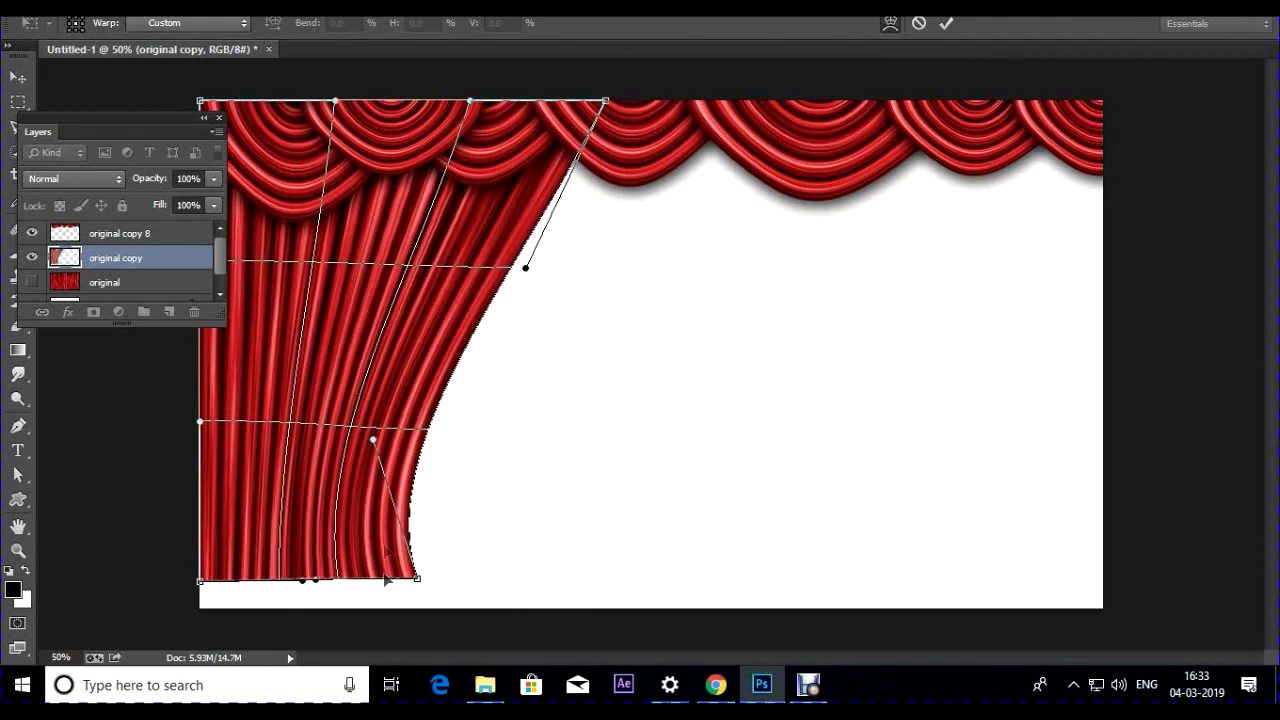
pyautogui.moveTo(373, 441); pyautogui.dragTo(391, 446)
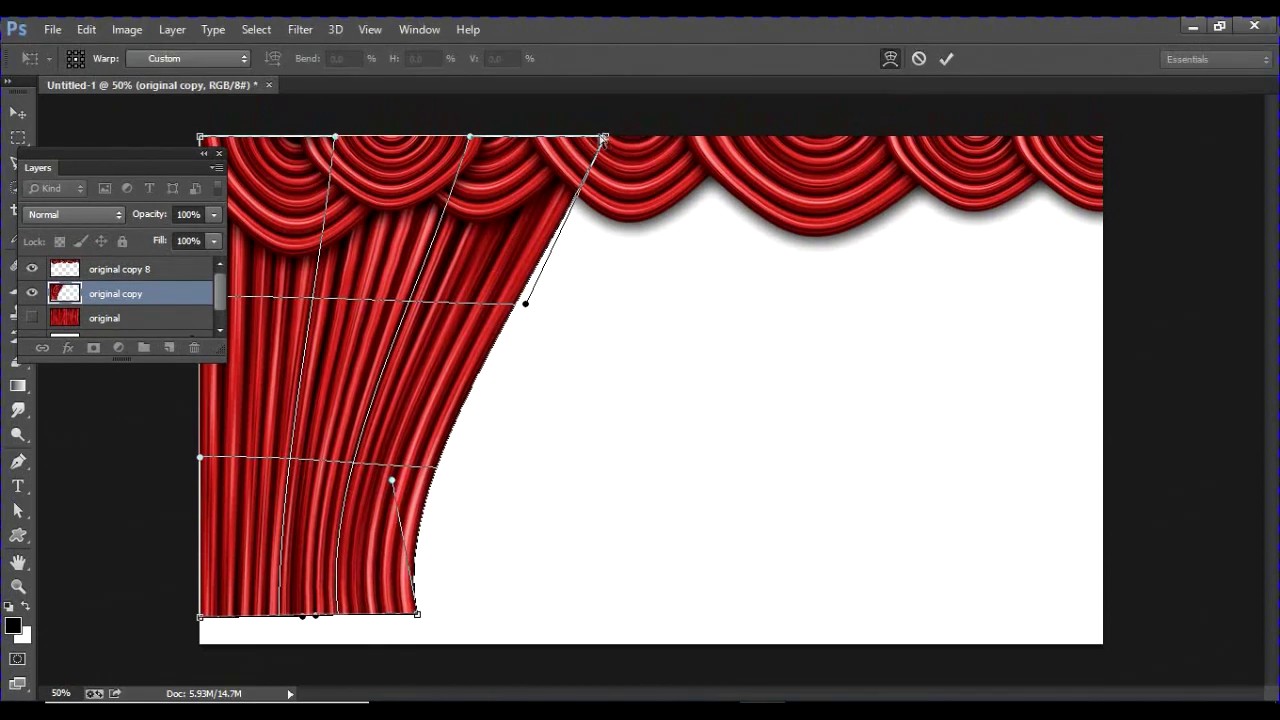
pyautogui.moveTo(605, 101); pyautogui.dragTo(446, 324)
pyautogui.moveTo(429, 382); pyautogui.dragTo(408, 378)
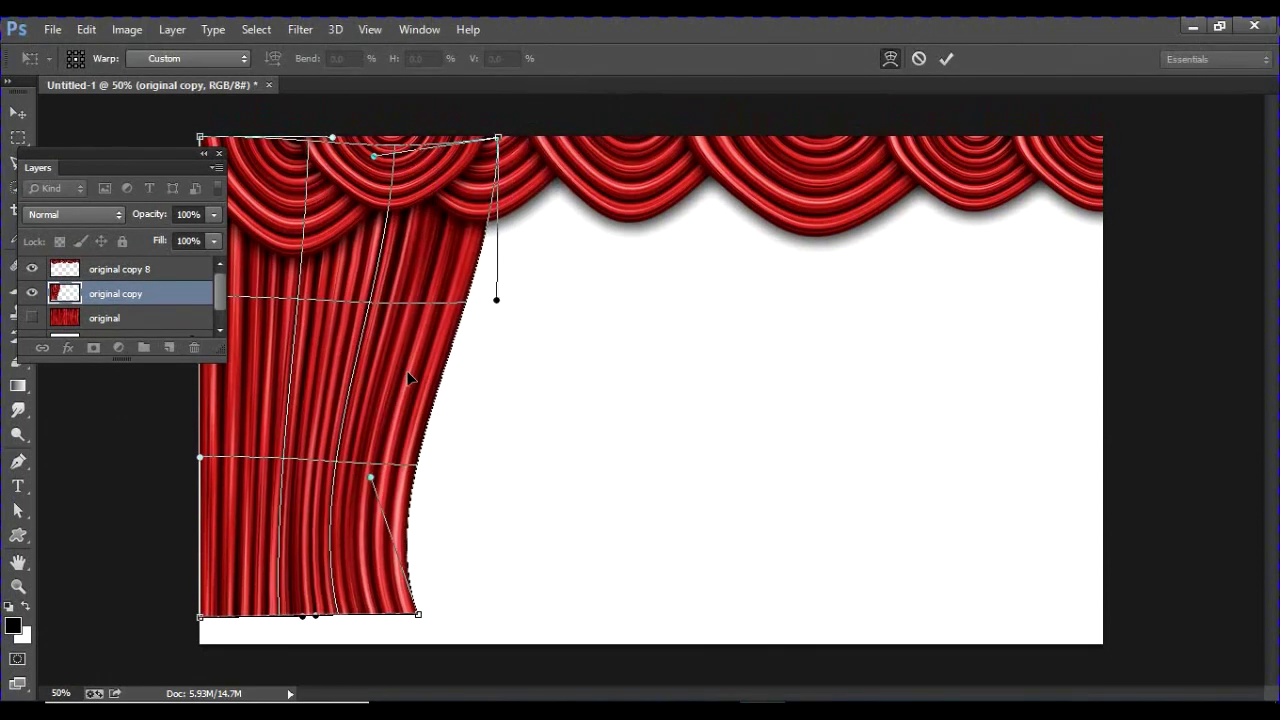
pyautogui.moveTo(369, 582); pyautogui.dragTo(345, 601)
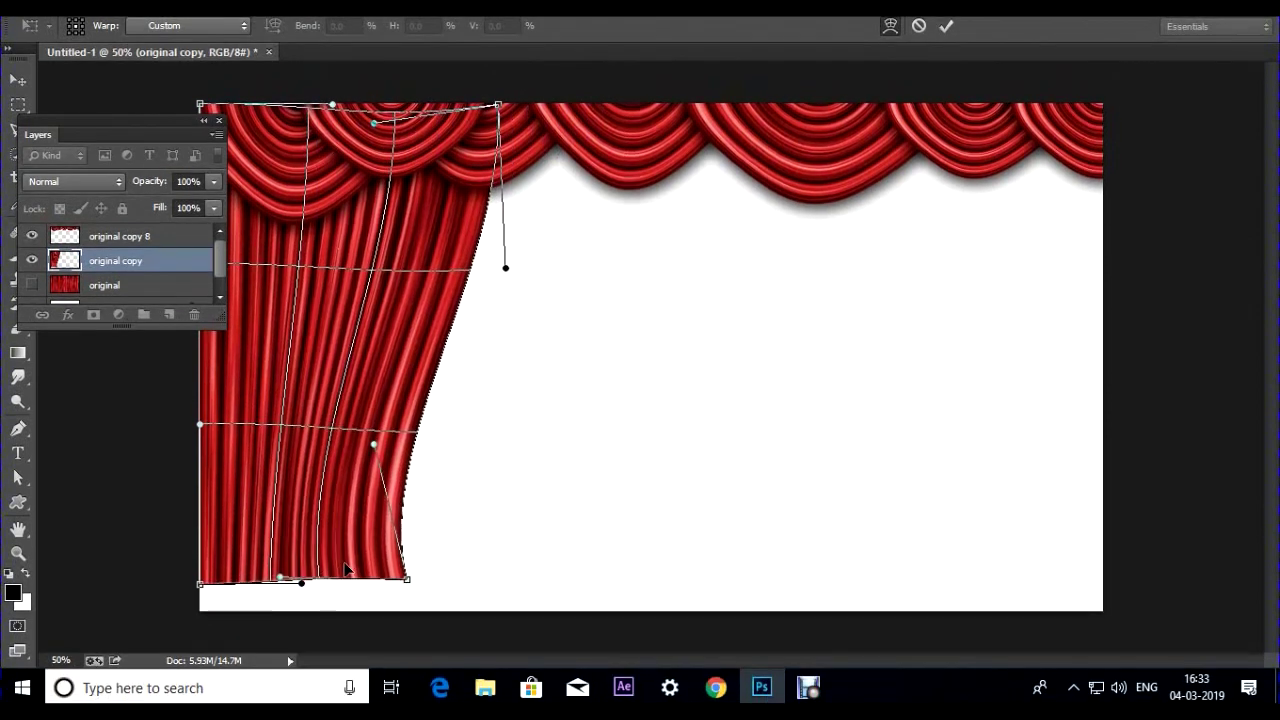
pyautogui.moveTo(506, 269); pyautogui.dragTo(504, 299)
pyautogui.moveTo(410, 444); pyautogui.dragTo(408, 415)
pyautogui.moveTo(381, 281); pyautogui.dragTo(353, 293)
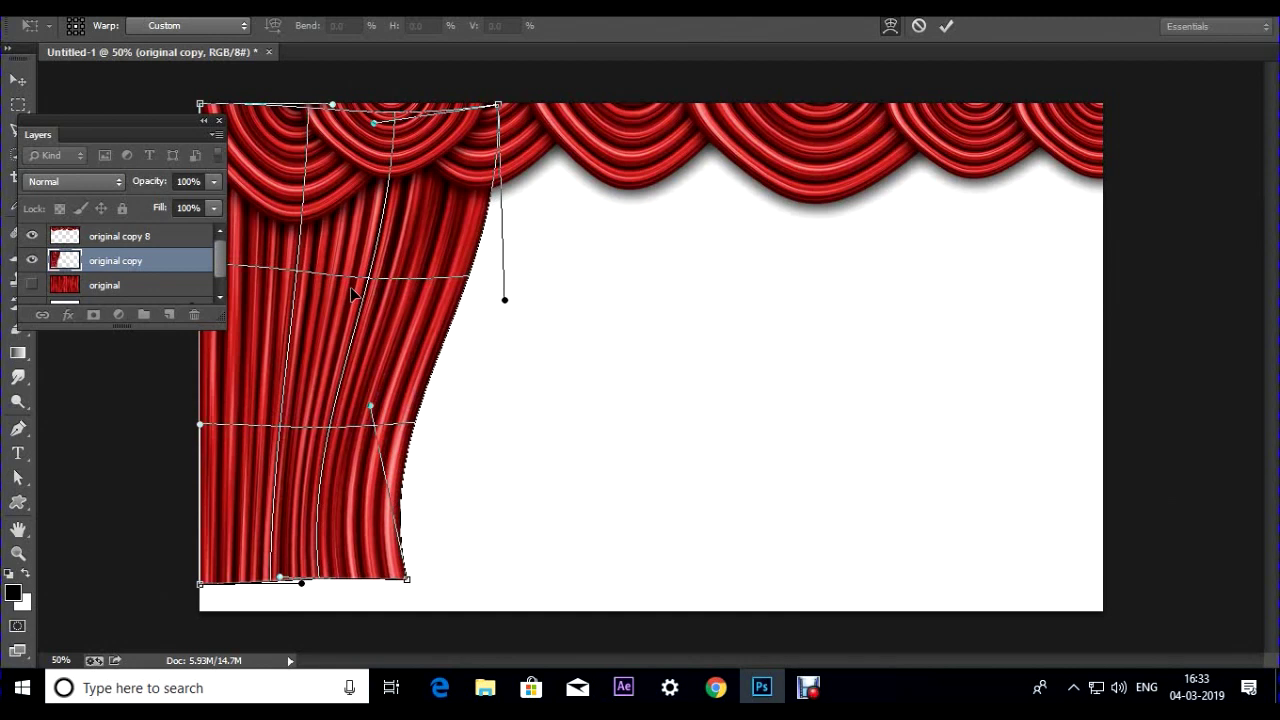
pyautogui.press('Return')
# Warp the curtain copy again, curving its outer edge inward and narrowing its lower part into a gathered shape
pyautogui.hotkey('ctrl', 't')
pyautogui.rightClick(372, 263)
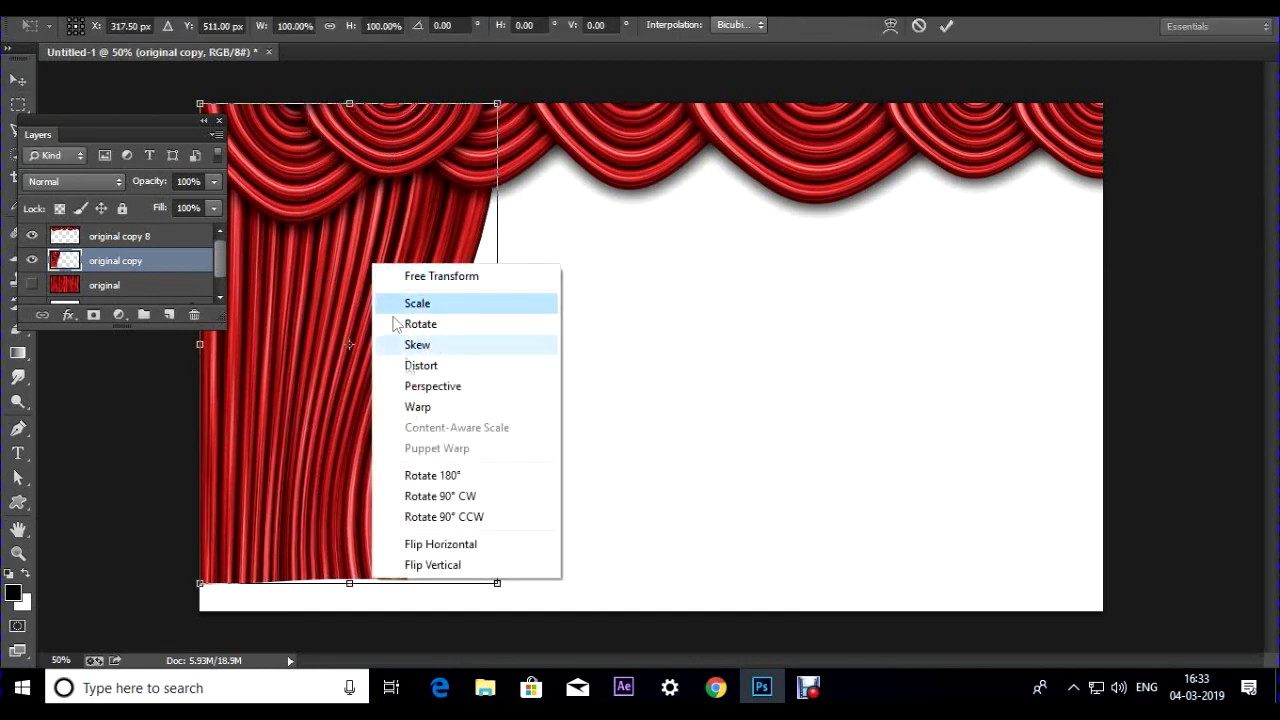
pyautogui.click(400, 407)
pyautogui.moveTo(201, 424); pyautogui.dragTo(295, 429)
pyautogui.moveTo(215, 582); pyautogui.dragTo(255, 583)
pyautogui.moveTo(450, 240); pyautogui.dragTo(417, 430)
pyautogui.moveTo(437, 503); pyautogui.dragTo(386, 560)
pyautogui.moveTo(407, 397); pyautogui.dragTo(474, 200)
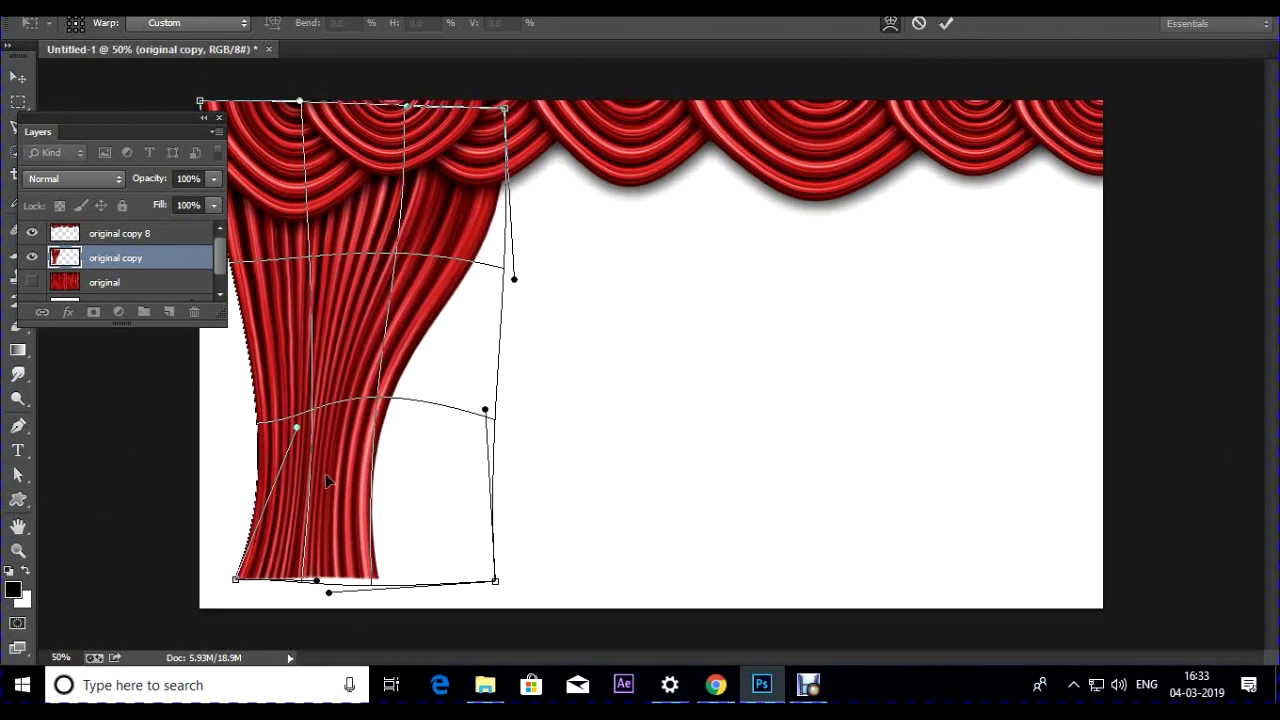
pyautogui.press('Return')
# Reposition the gathered curtain, duplicate it, flip the duplicate horizontally and place it against the canvas's right edge
pyautogui.moveTo(324, 334); pyautogui.dragTo(304, 343)
pyautogui.moveTo(310, 345); pyautogui.dragTo(748, 345)
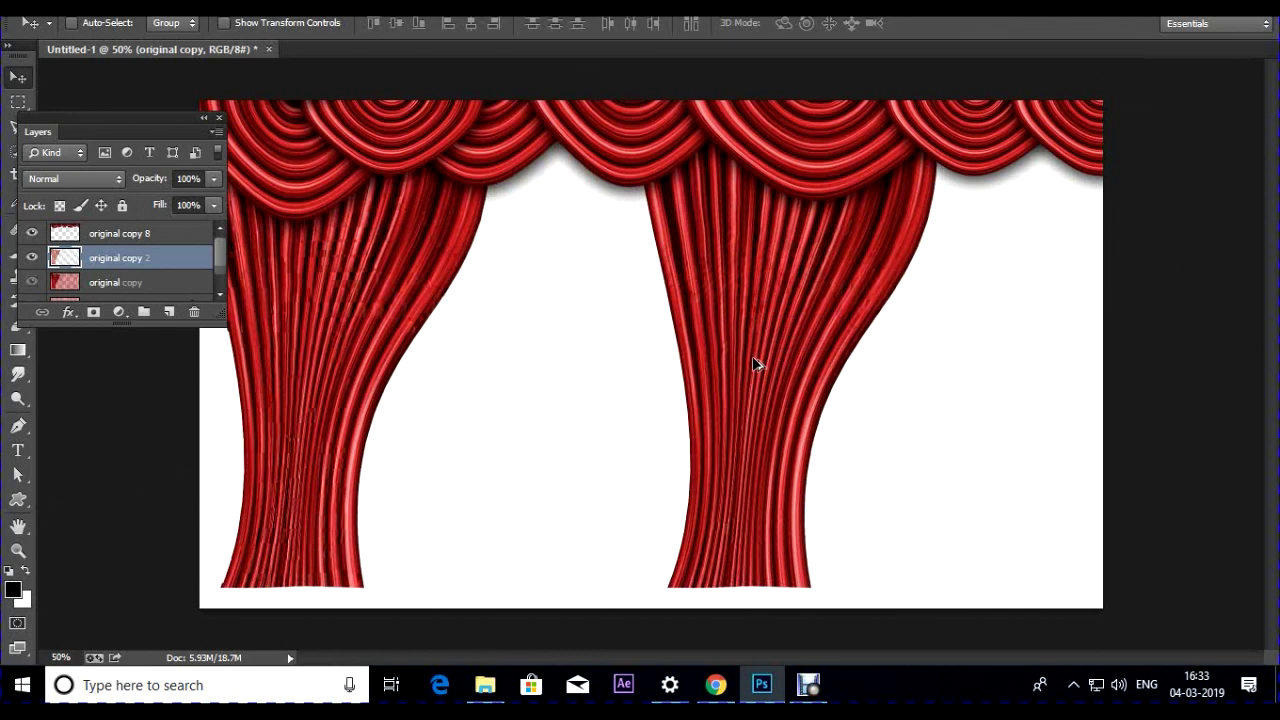
pyautogui.click(760, 300)
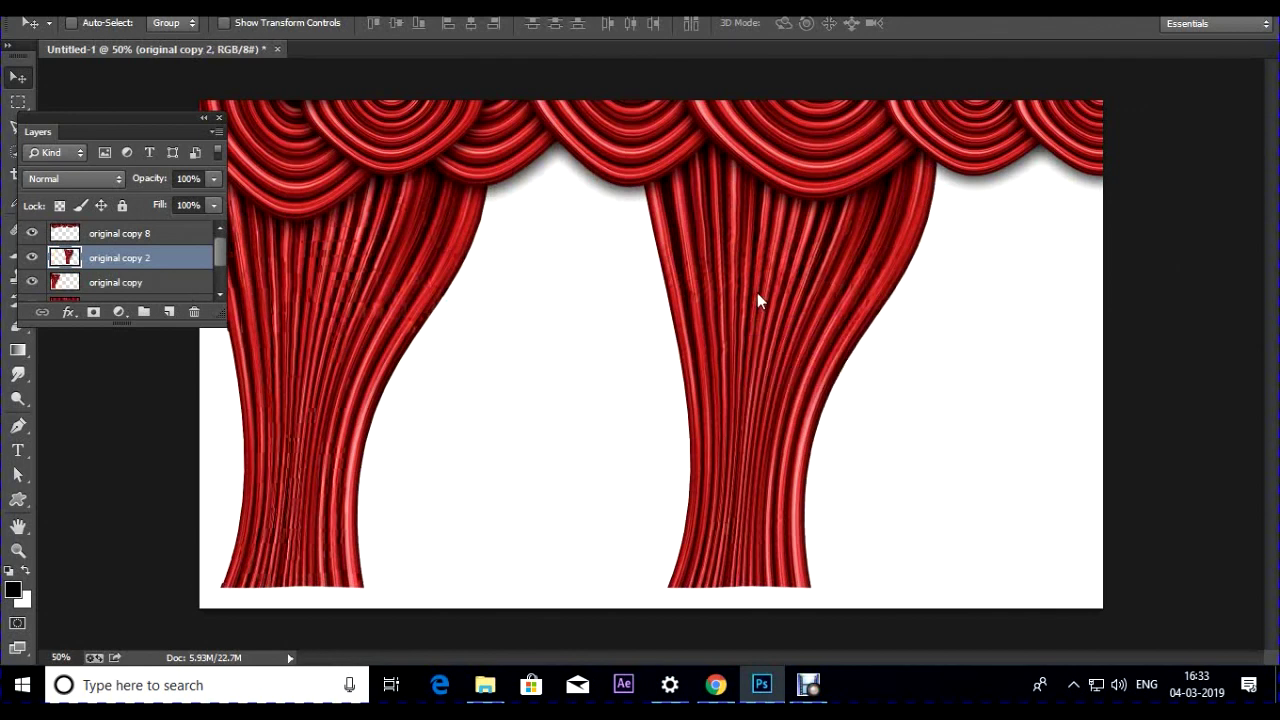
pyautogui.hotkey('ctrl', 't')
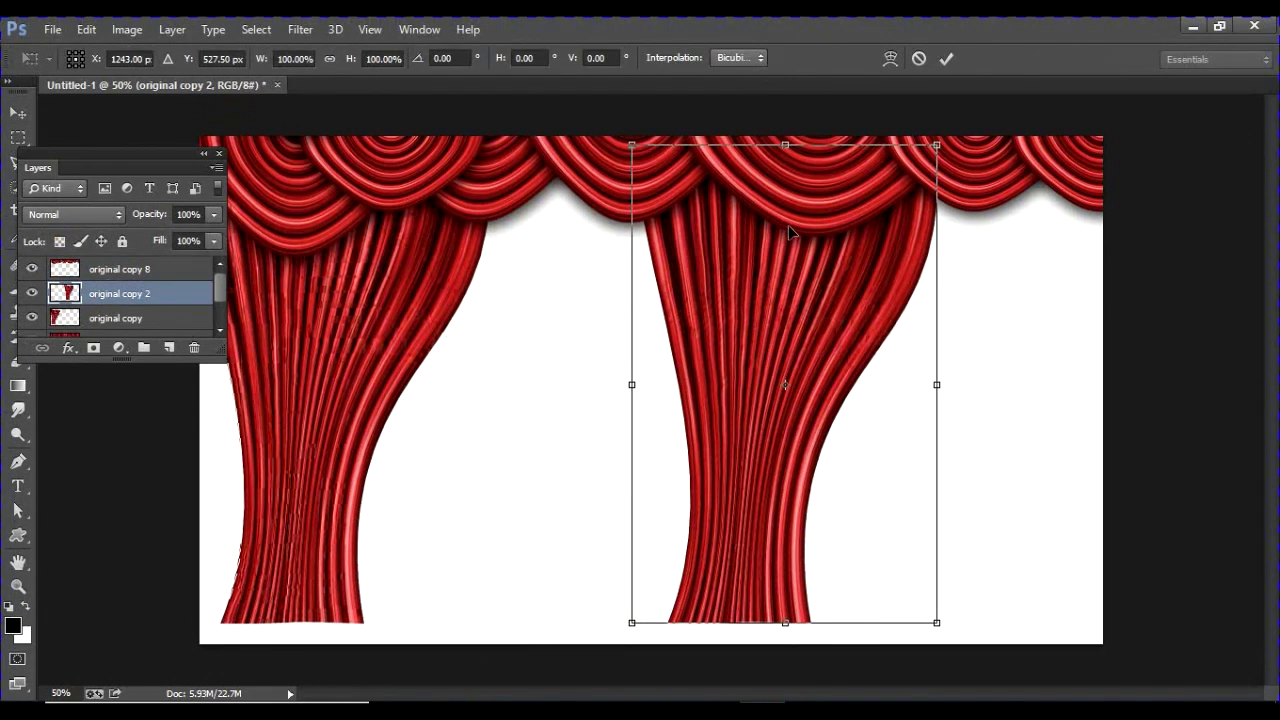
pyautogui.rightClick(790, 232)
pyautogui.click(857, 509)
pyautogui.moveTo(789, 346); pyautogui.dragTo(964, 328)
pyautogui.press('Return')
# Warp the flipped curtain so its upper inner edge bulges slightly toward the stage opening
pyautogui.hotkey('ctrl', 't')
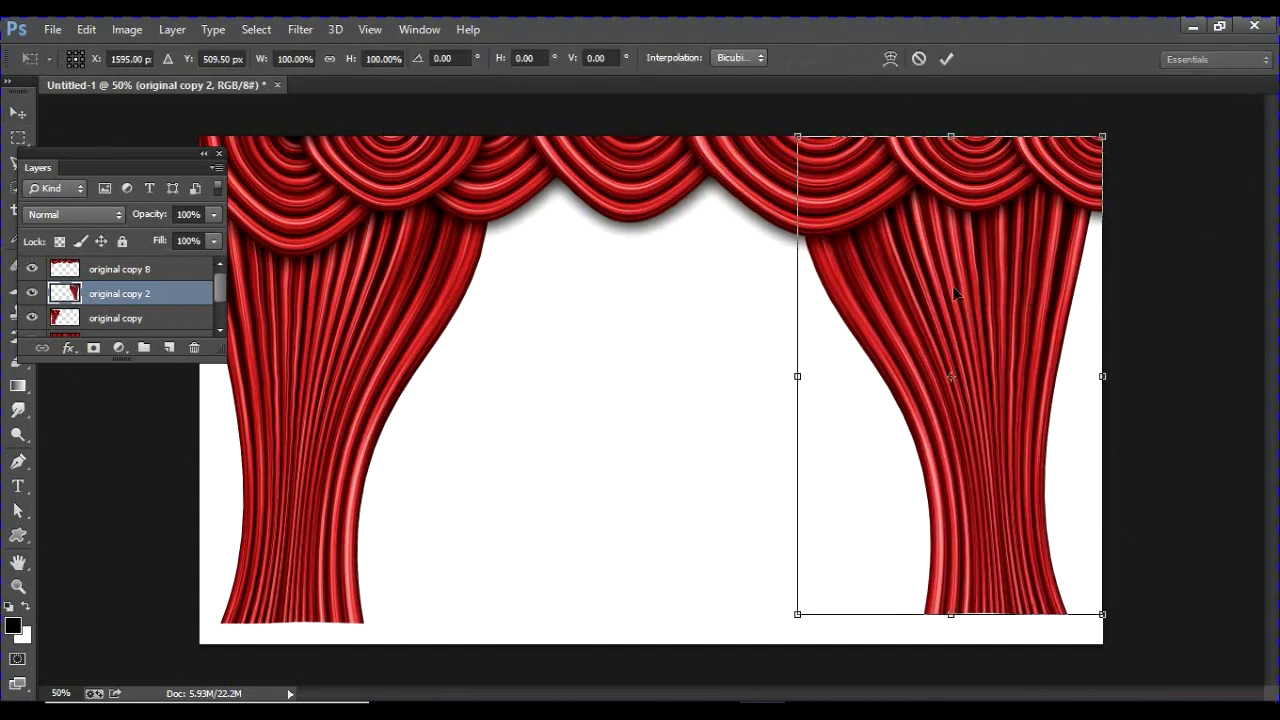
pyautogui.rightClick(952, 287)
pyautogui.click(998, 425)
pyautogui.moveTo(861, 266); pyautogui.dragTo(832, 253)
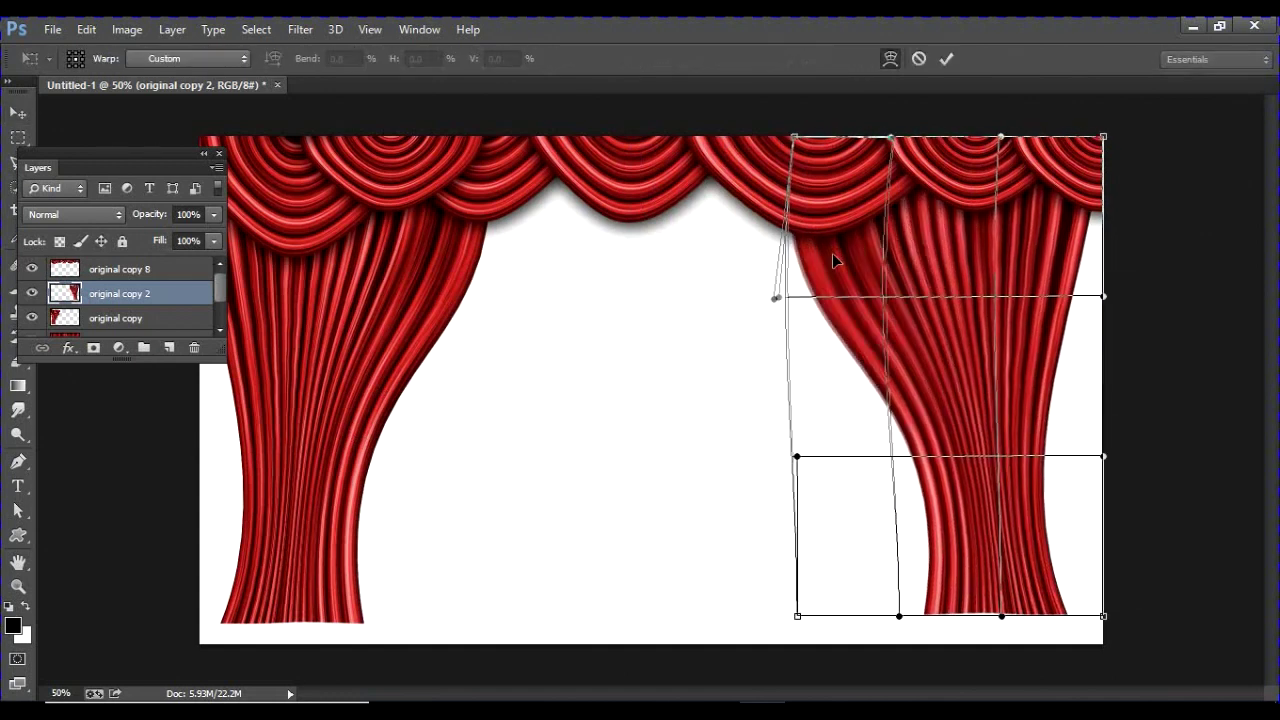
pyautogui.moveTo(920, 504); pyautogui.dragTo(922, 508)
pyautogui.press('Return')
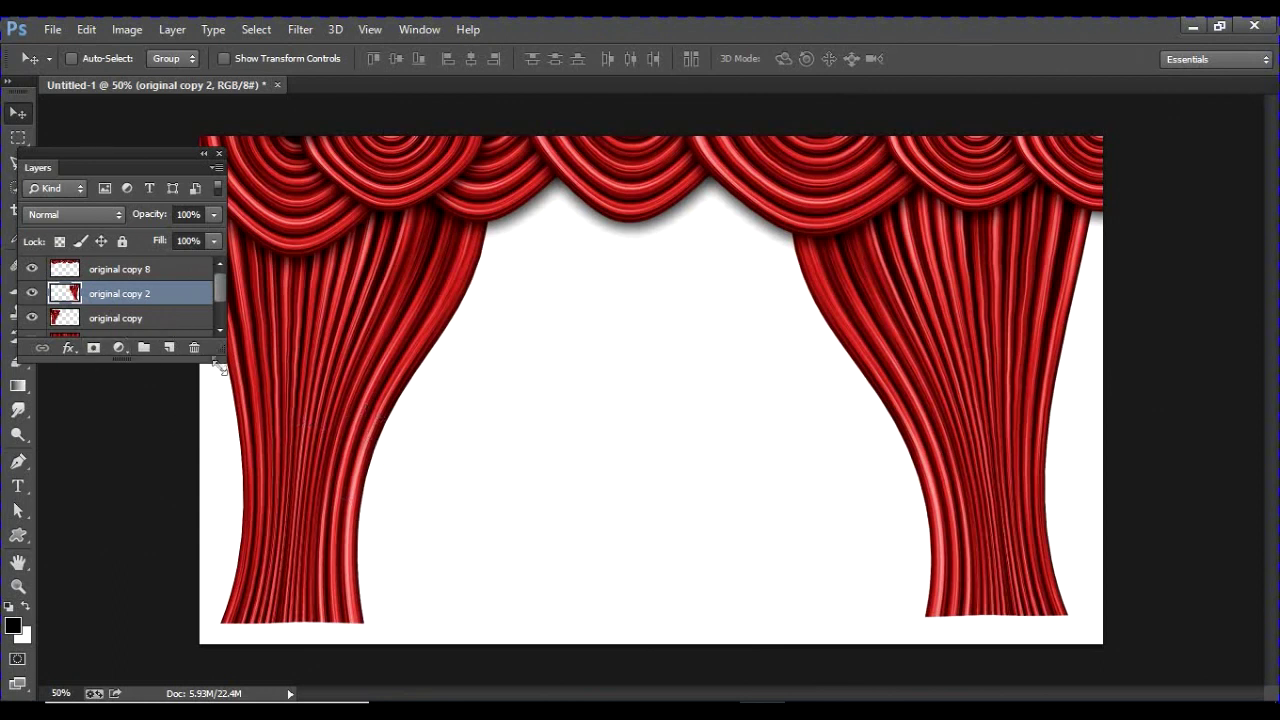
# Add a new empty layer above the original copy 2 layer
pyautogui.moveTo(222, 368); pyautogui.dragTo(226, 510)
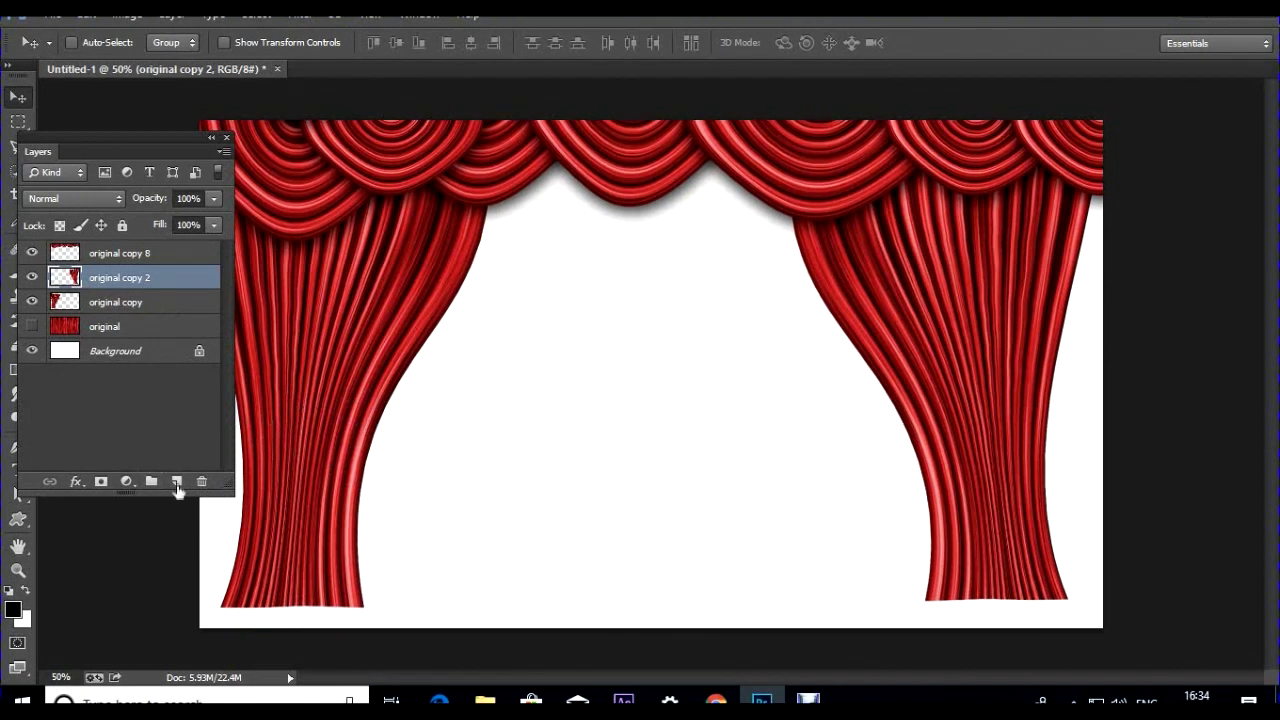
pyautogui.click(176, 497)
pyautogui.moveTo(78, 152); pyautogui.dragTo(132, 137)
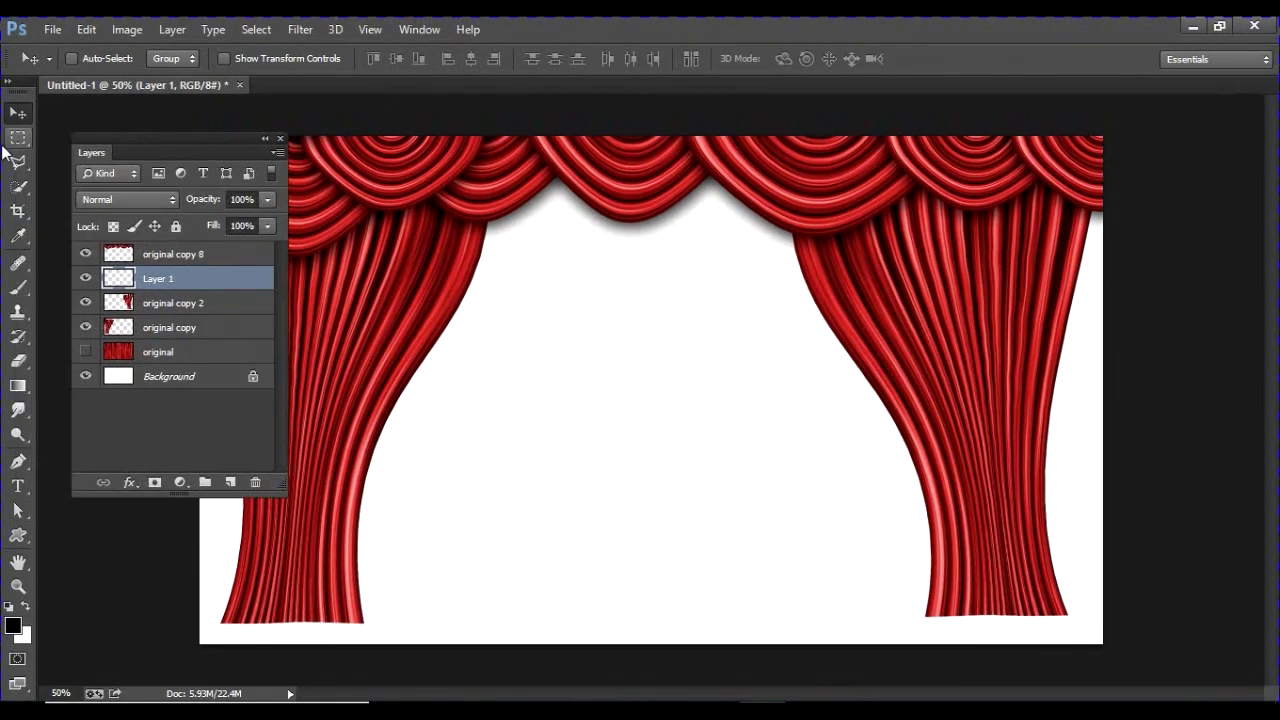
# Draw a rounded rectangle path about 64 × 116 px with a 50 px radius and convert it to a selection with 0 px feather
pyautogui.click(18, 535)
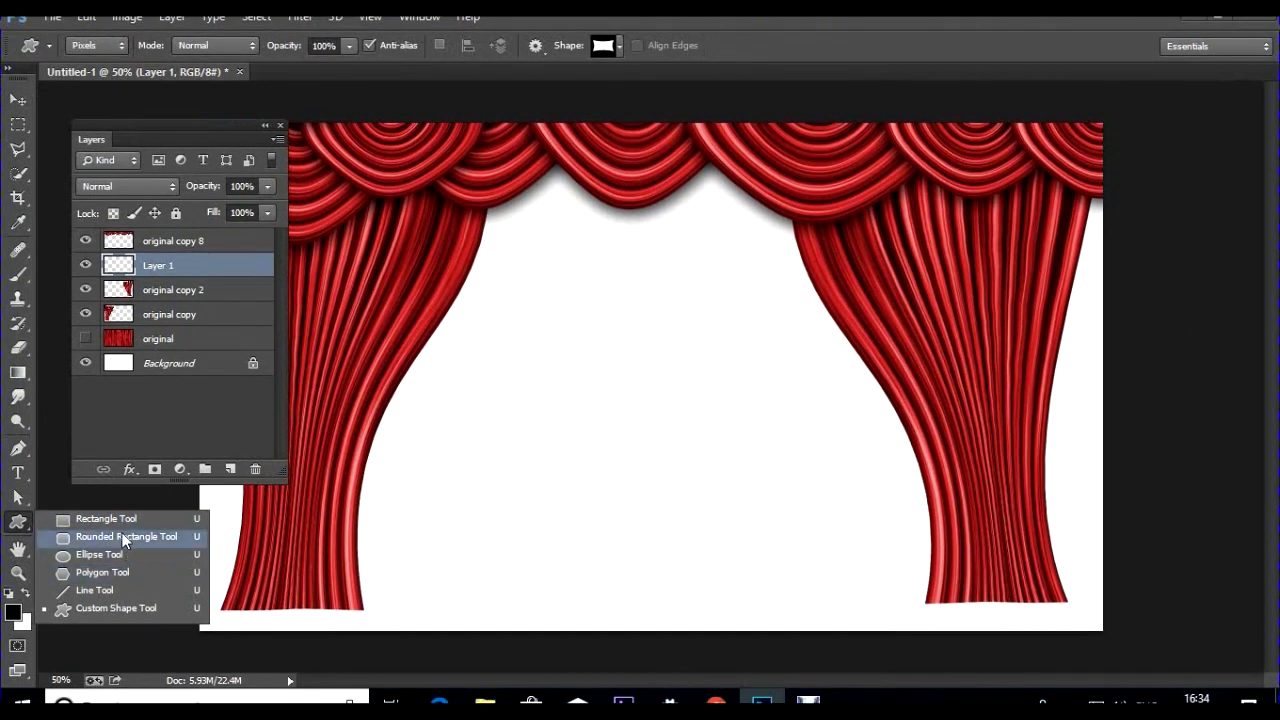
pyautogui.click(123, 537)
pyautogui.click(85, 46)
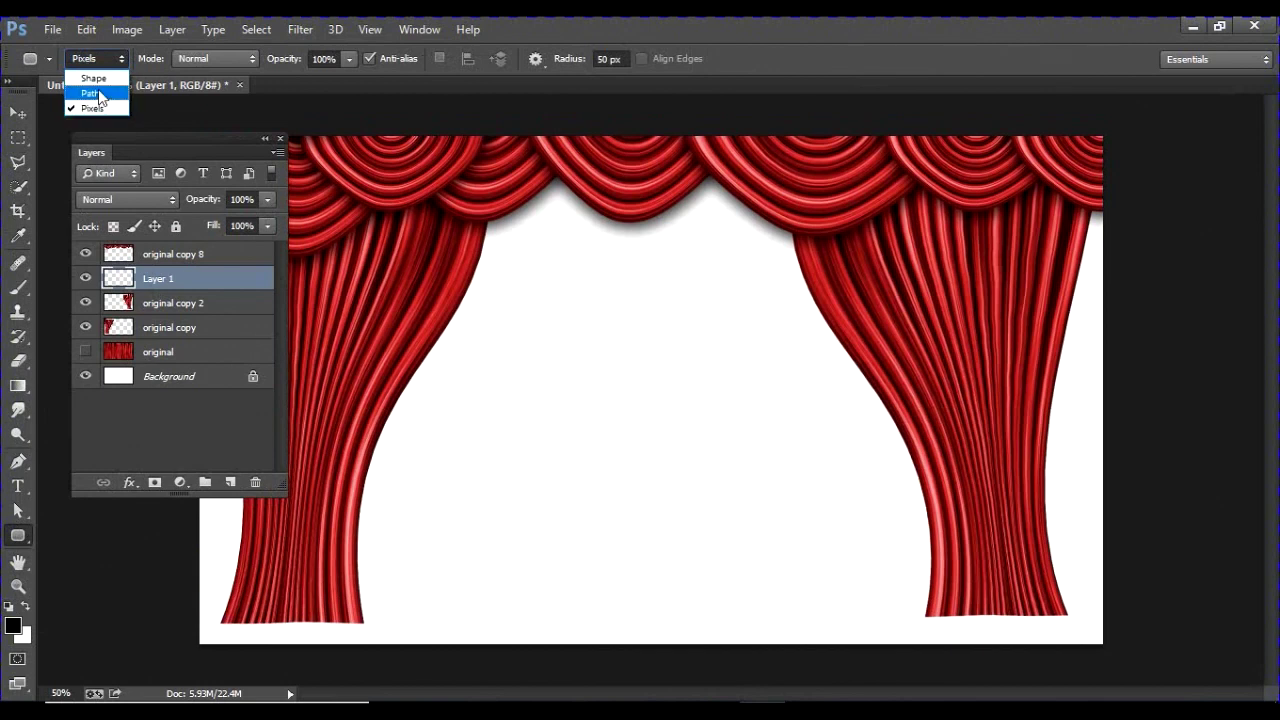
pyautogui.click(88, 87)
pyautogui.moveTo(582, 317); pyautogui.dragTo(612, 372)
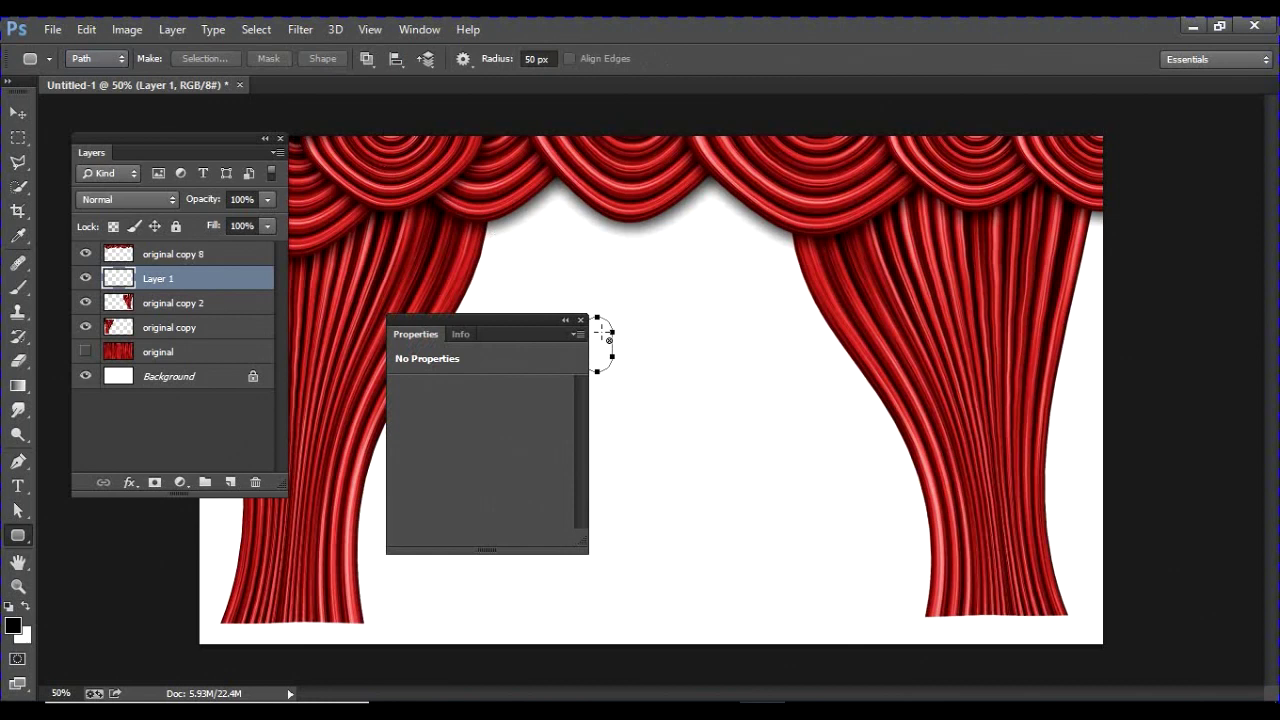
pyautogui.click(200, 58)
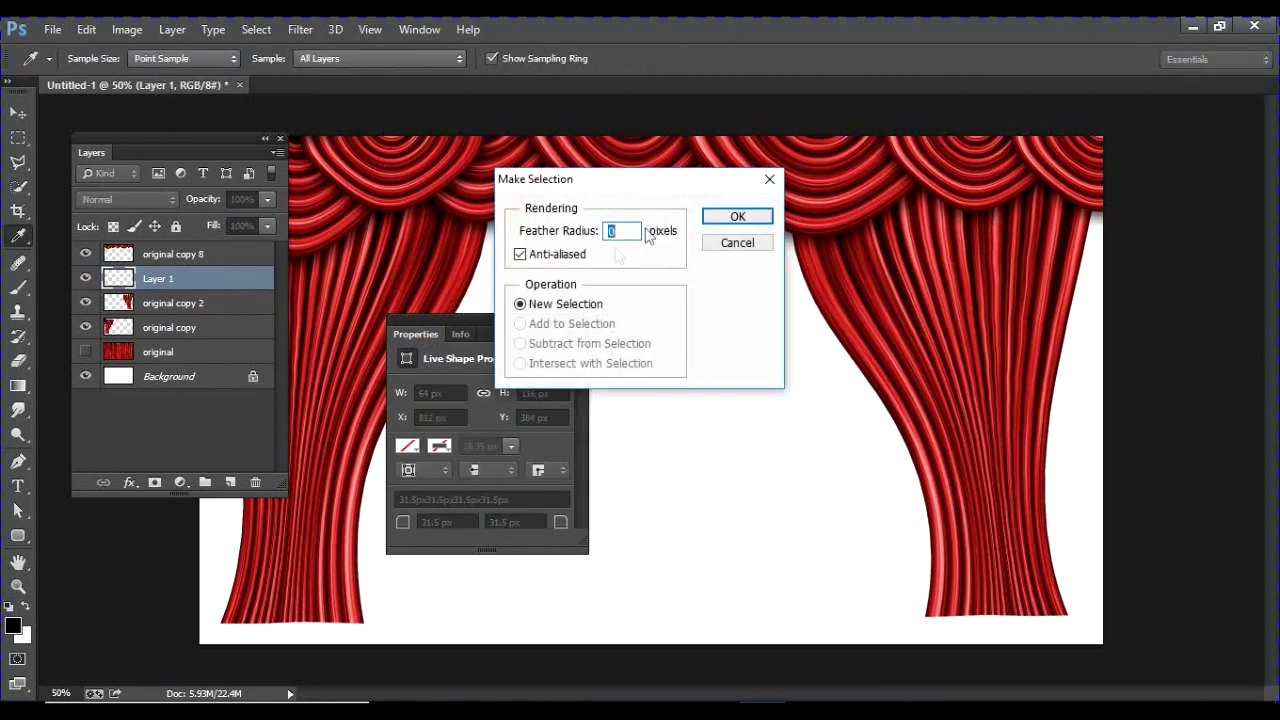
pyautogui.click(737, 214)
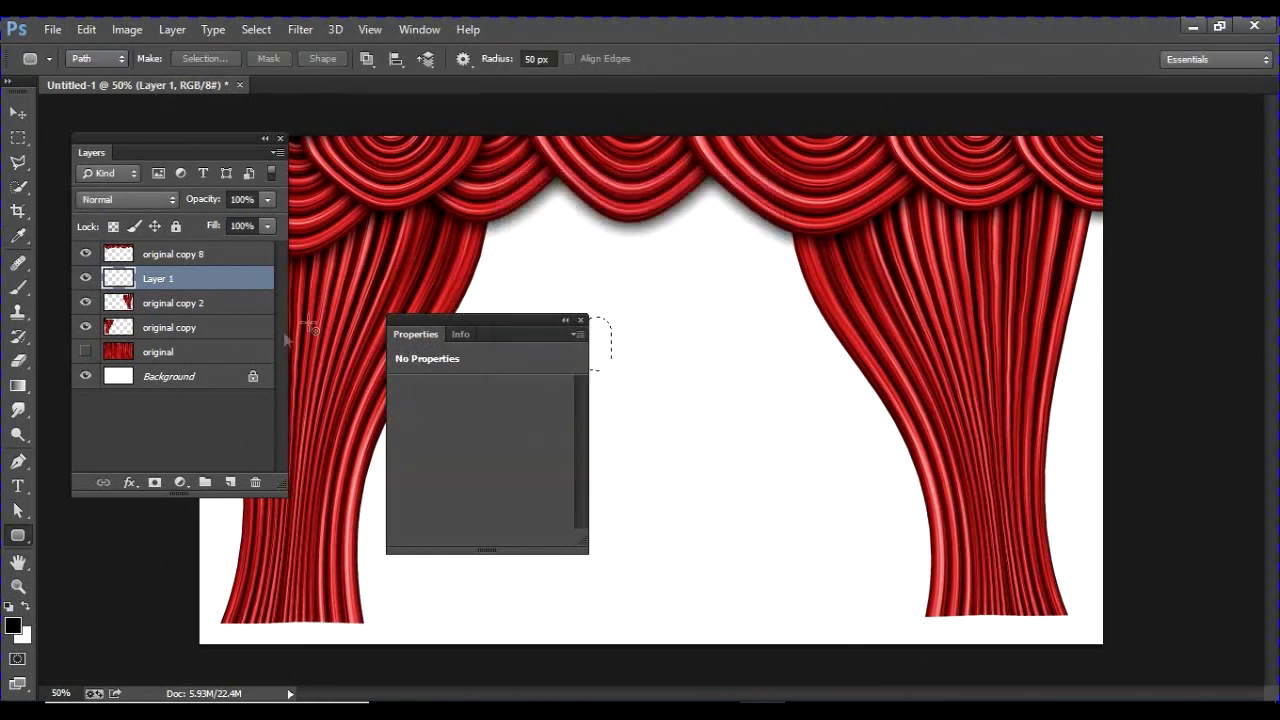
# Fill the rounded selection on Layer 1 with the brown-to-gold linear gradient preset, running dark to light across its width
pyautogui.click(581, 321)
pyautogui.click(18, 389)
pyautogui.click(90, 58)
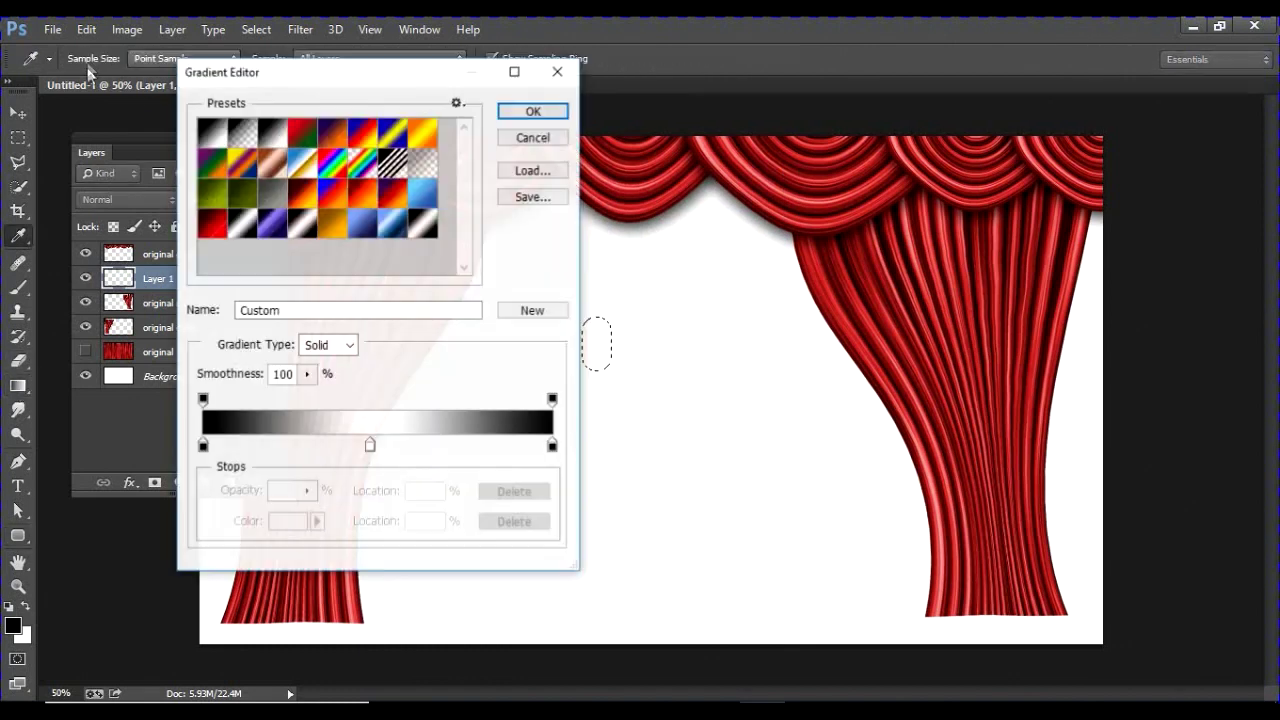
pyautogui.click(331, 234)
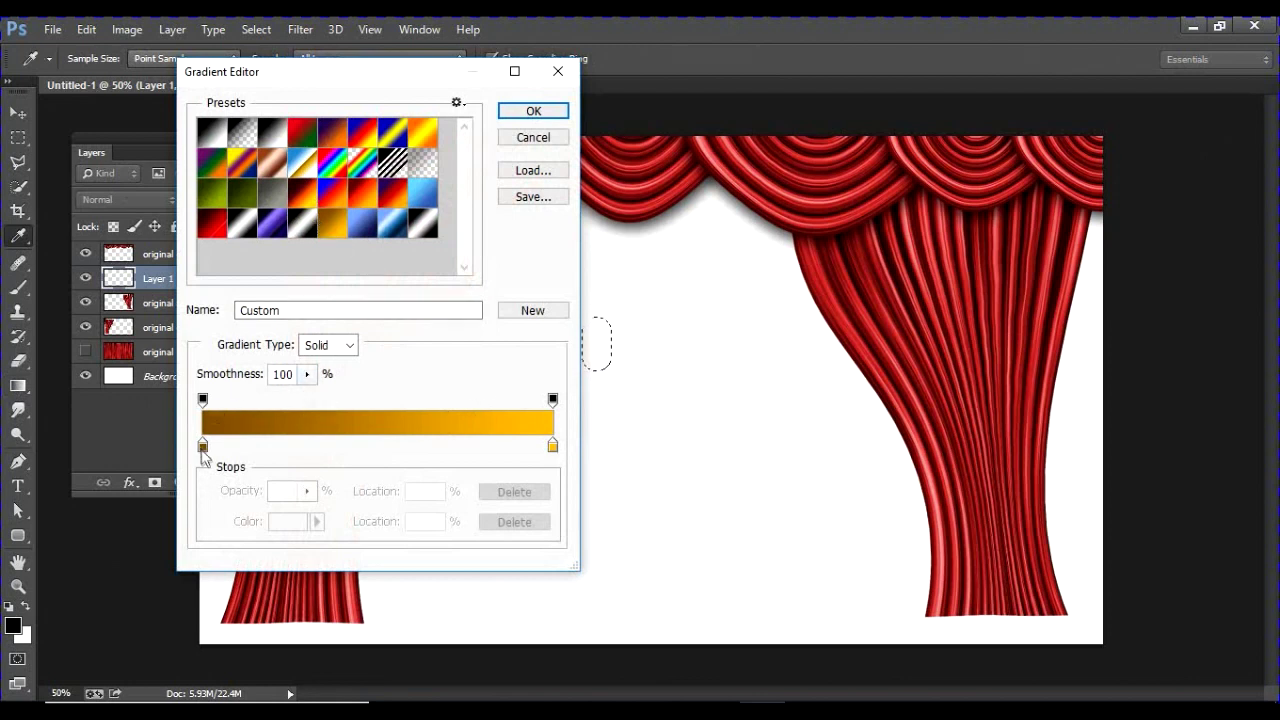
pyautogui.click(533, 111)
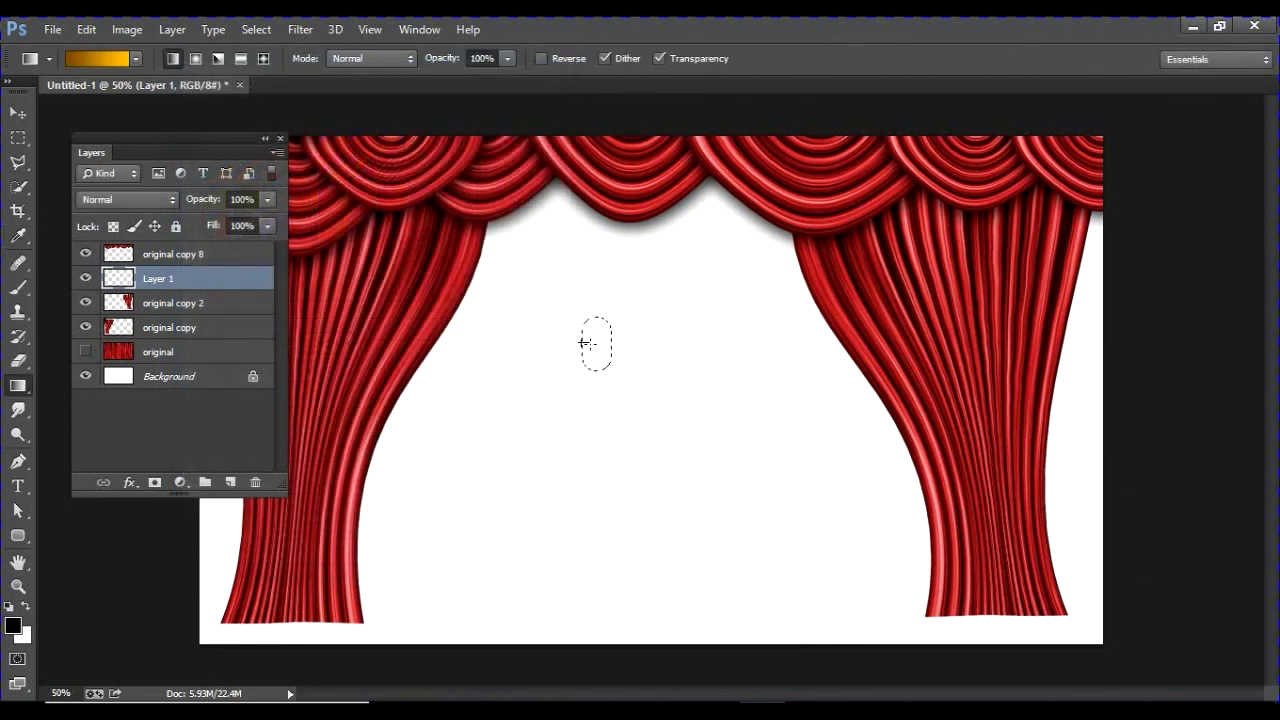
pyautogui.moveTo(612, 342); pyautogui.dragTo(614, 343)
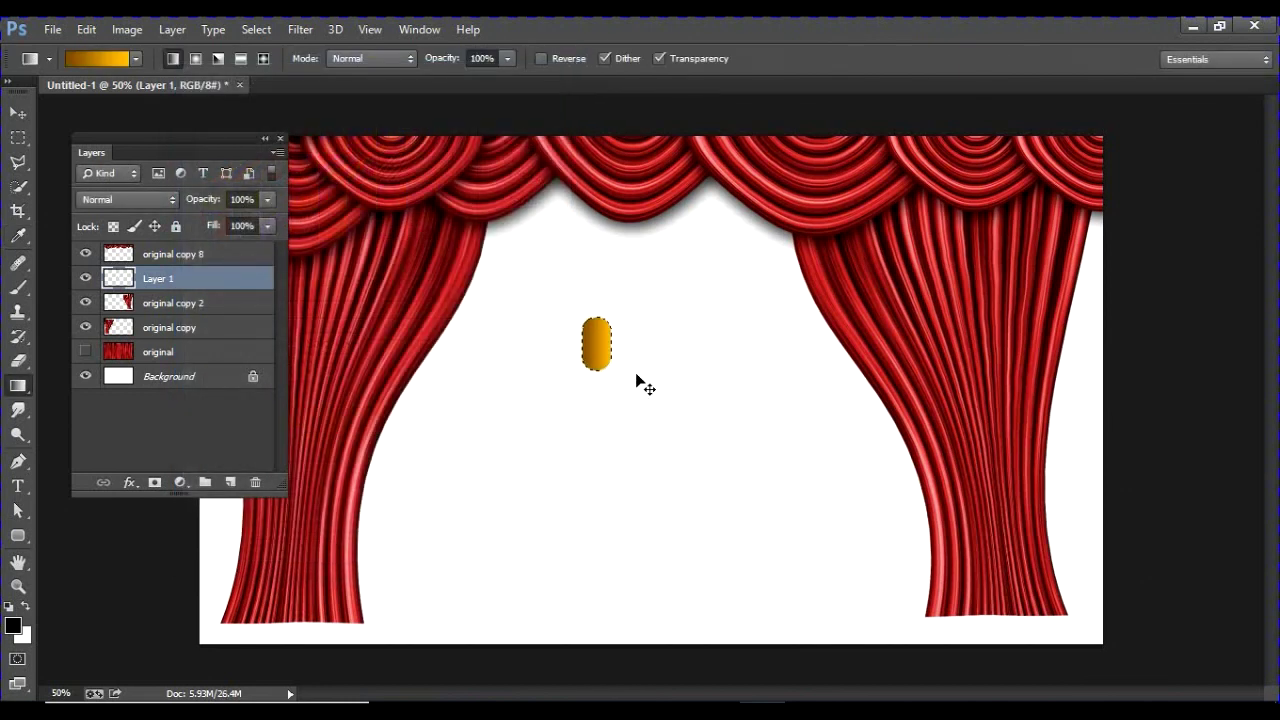
# Scale the gold shape to about 81% and skew it vertically by about 23°
pyautogui.hotkey('ctrl', 't')
pyautogui.moveTo(612, 317); pyautogui.dragTo(605, 326)
pyautogui.hotkey('ctrl', '+')
pyautogui.hotkey('ctrl', '+')
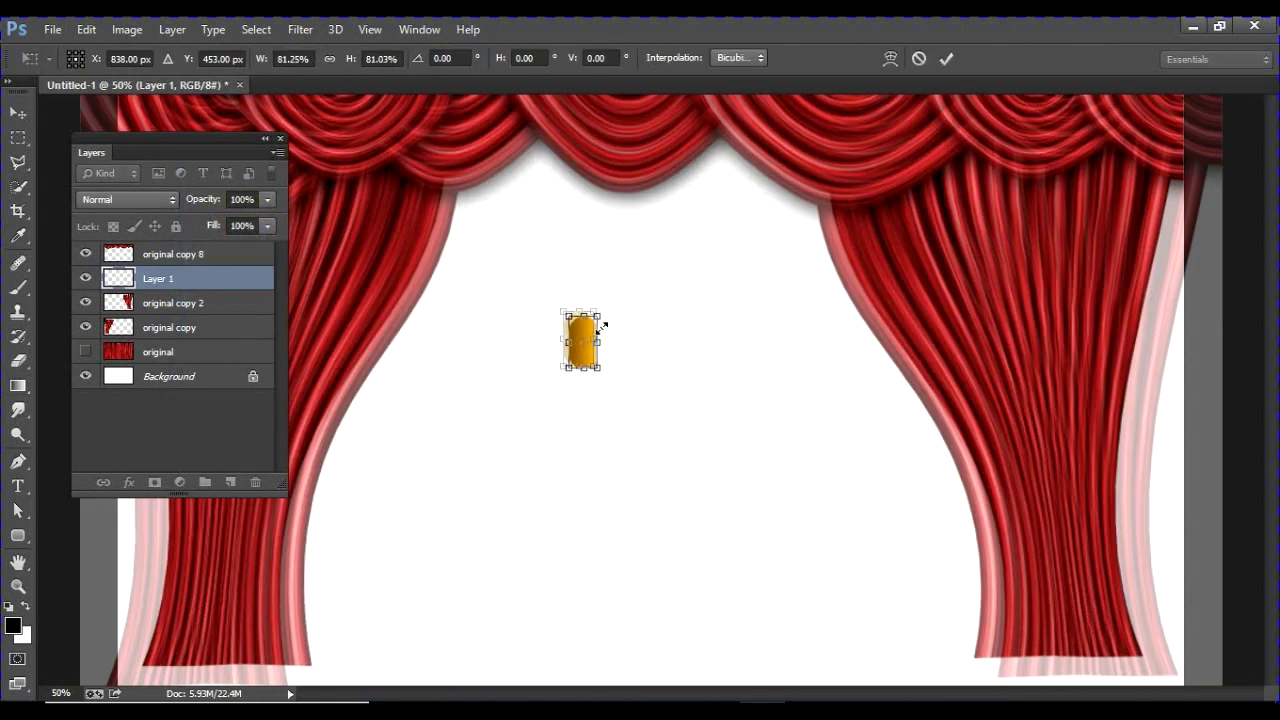
pyautogui.rightClick(545, 297)
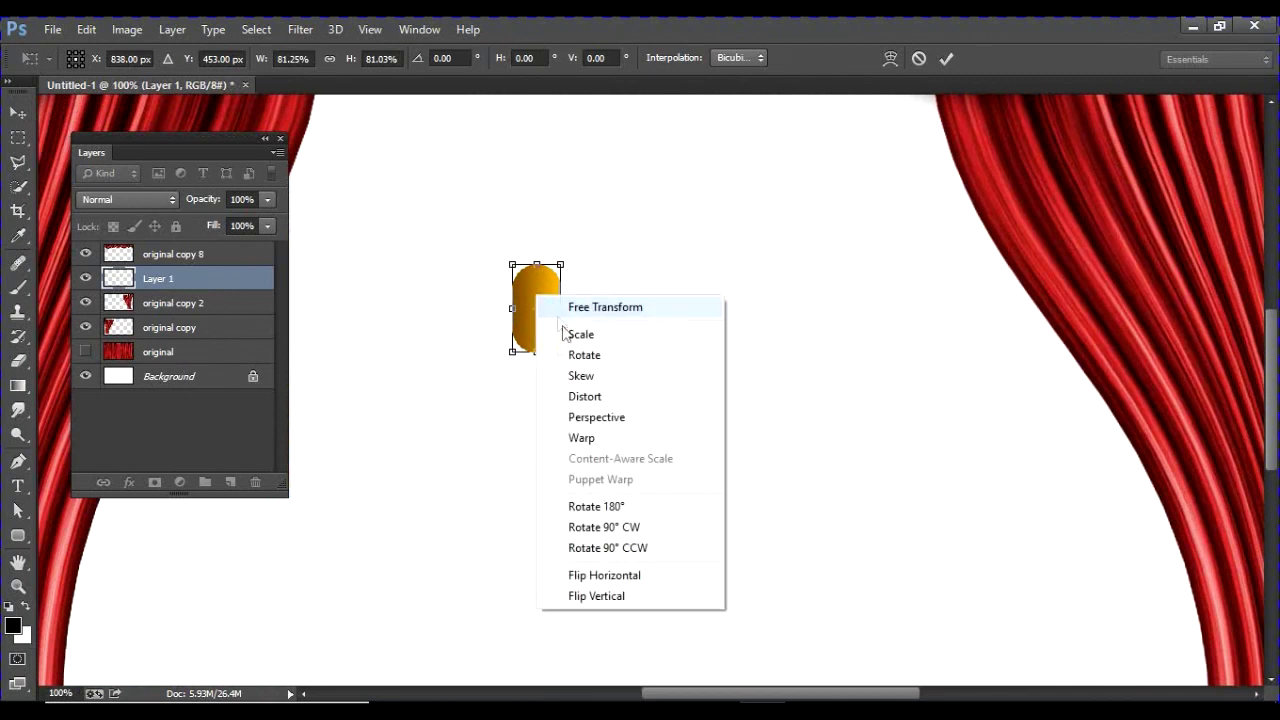
pyautogui.click(563, 297)
pyautogui.moveTo(558, 304); pyautogui.dragTo(561, 346)
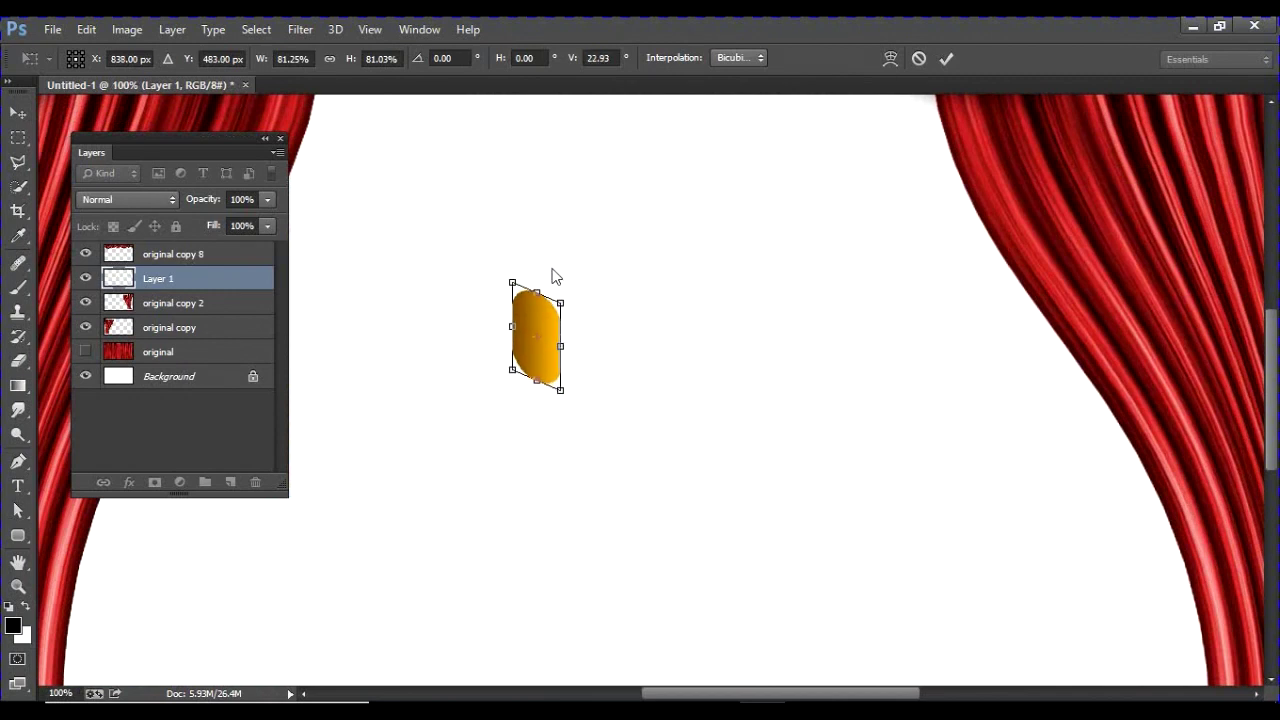
# Rotate the skewed gold shape by about -16.3° and narrow it to about 54% width to form a slim strand
pyautogui.rightClick(543, 306)
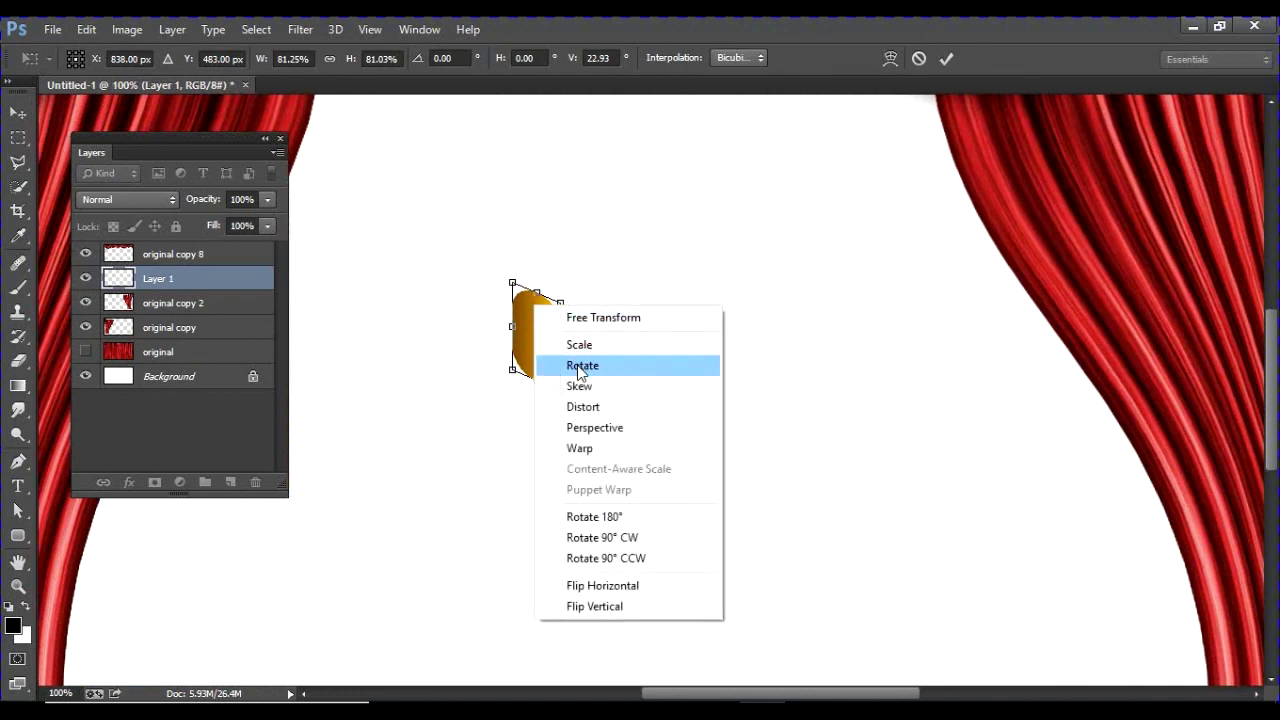
pyautogui.click(545, 362)
pyautogui.moveTo(565, 288); pyautogui.dragTo(527, 283)
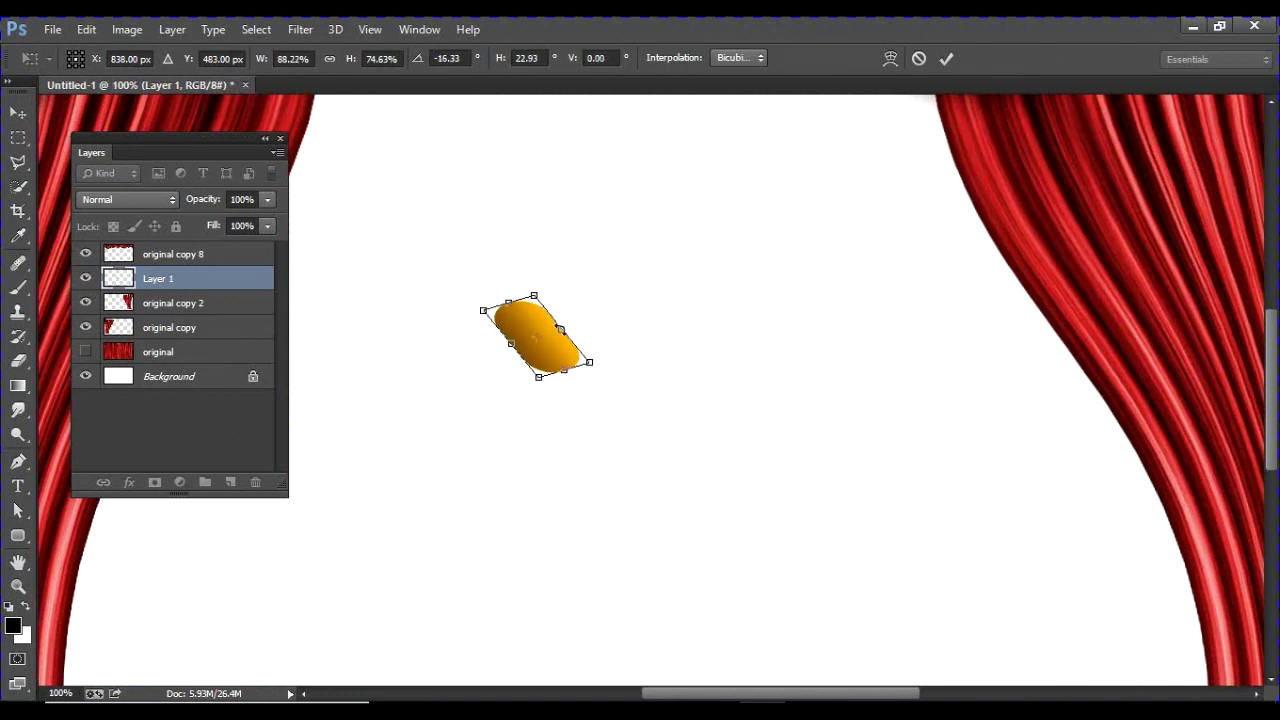
pyautogui.rightClick(538, 317)
pyautogui.click(585, 358)
pyautogui.moveTo(560, 328); pyautogui.dragTo(543, 332)
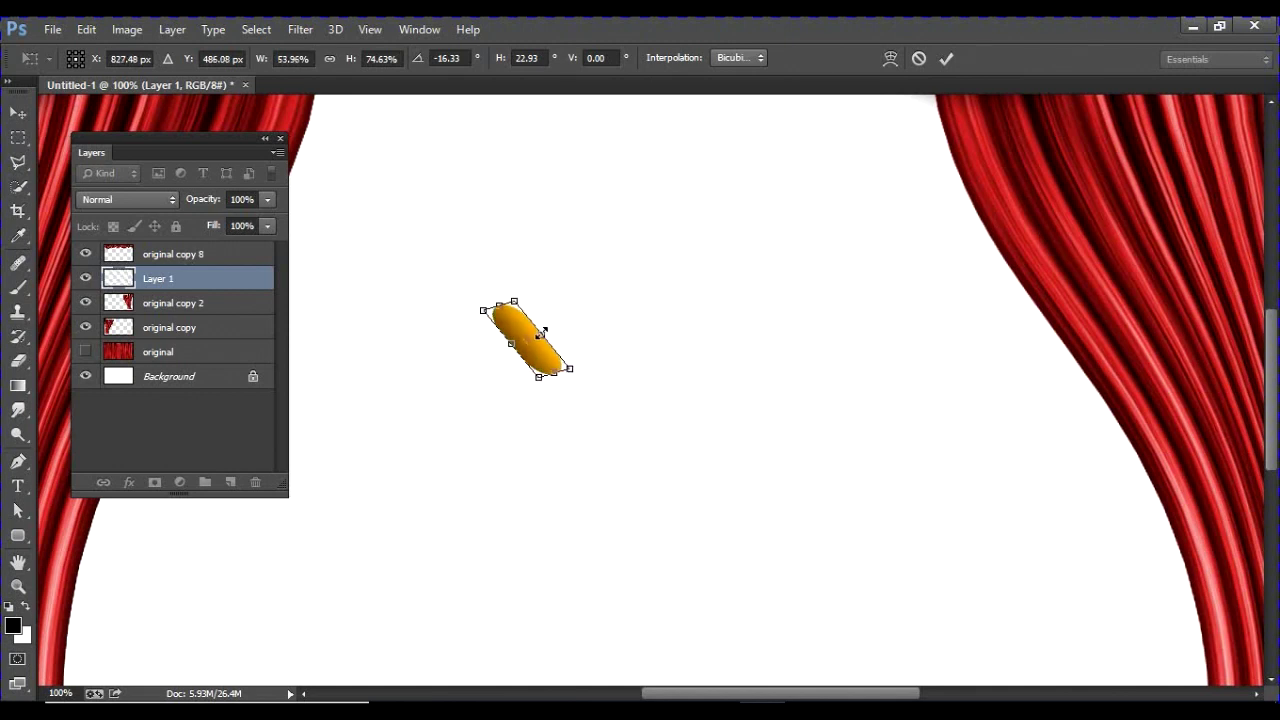
pyautogui.press('Return')
# Move the gold strand toward the left curtain and duplicate it five times sideways into an evenly overlapping row
pyautogui.press('g')
pyautogui.click(18, 113)
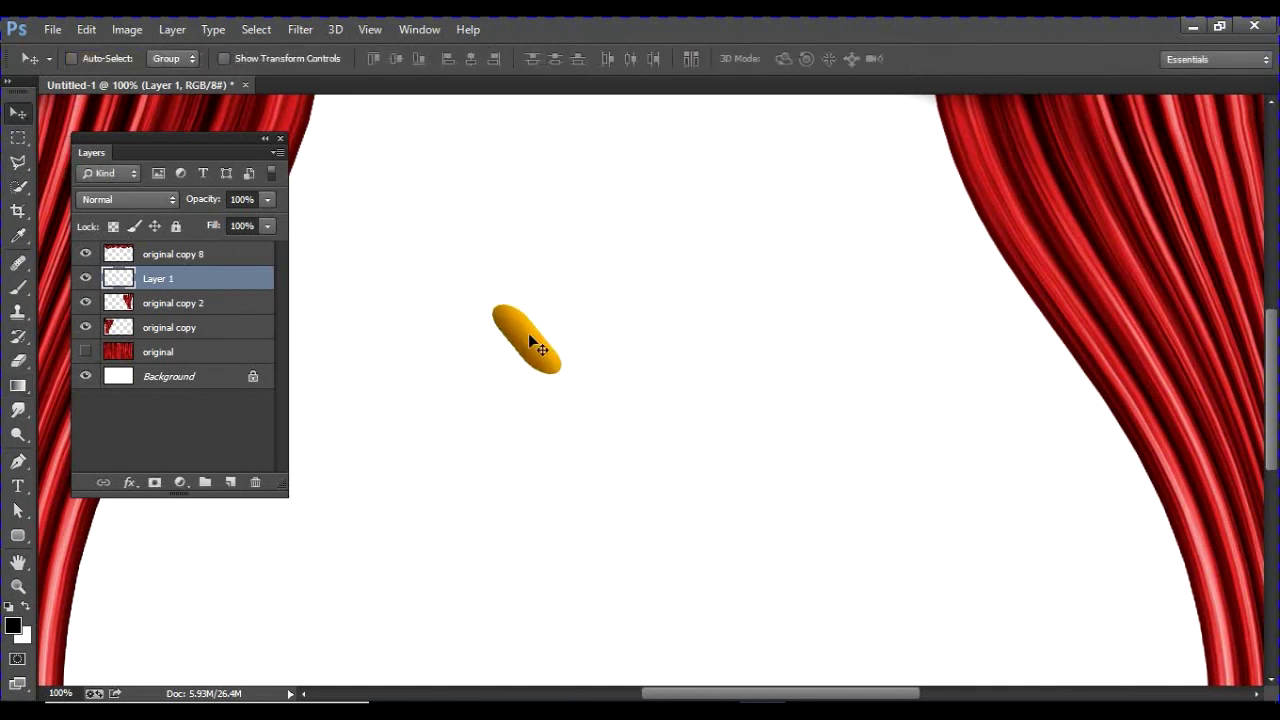
pyautogui.moveTo(530, 341); pyautogui.dragTo(463, 354)
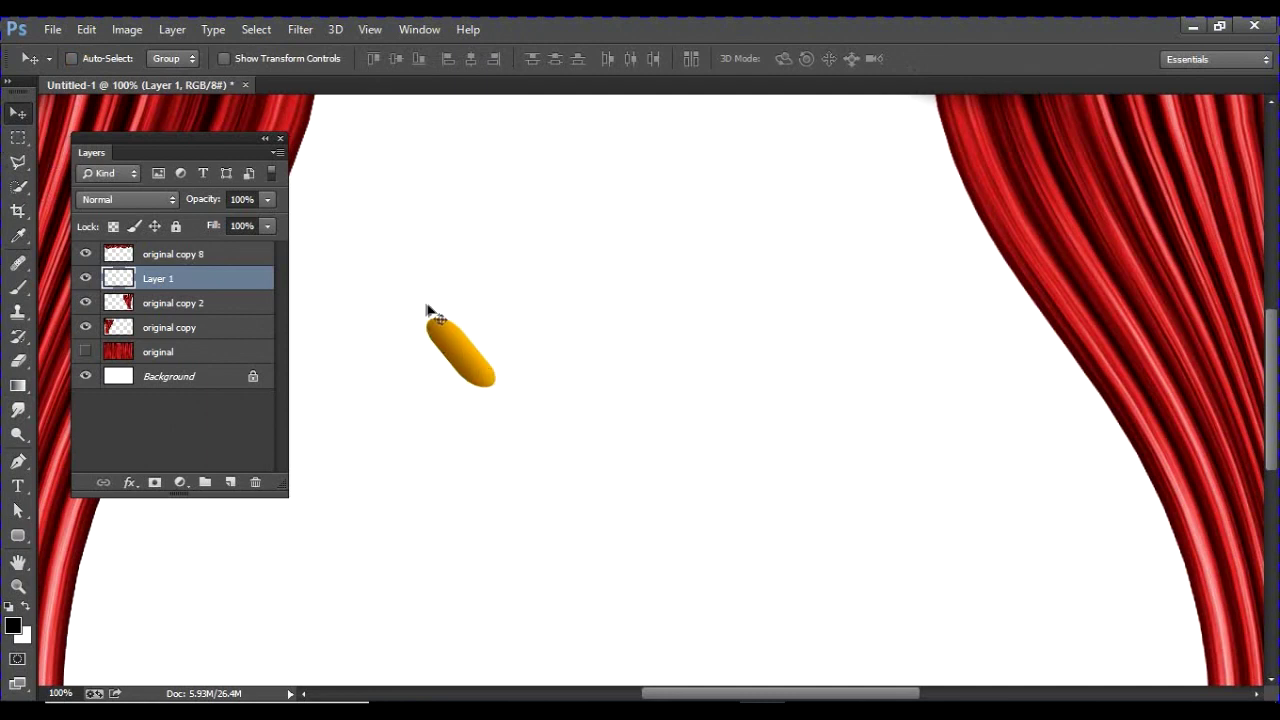
pyautogui.keyDown('alt'); pyautogui.moveTo(450, 358); pyautogui.dragTo(478, 352); pyautogui.keyUp('alt')
pyautogui.keyDown('alt'); pyautogui.moveTo(478, 352); pyautogui.dragTo(502, 346); pyautogui.keyUp('alt')
pyautogui.keyDown('alt'); pyautogui.moveTo(502, 346); pyautogui.dragTo(581, 356); pyautogui.keyUp('alt')
pyautogui.hotkey('alt', 'Right')
pyautogui.press('Right')
pyautogui.press('Right')
# Merge the six strands, duplicate the merged piece end to end into a longer rope, and combine the pieces
pyautogui.rightClick(464, 361)
pyautogui.click(484, 373)
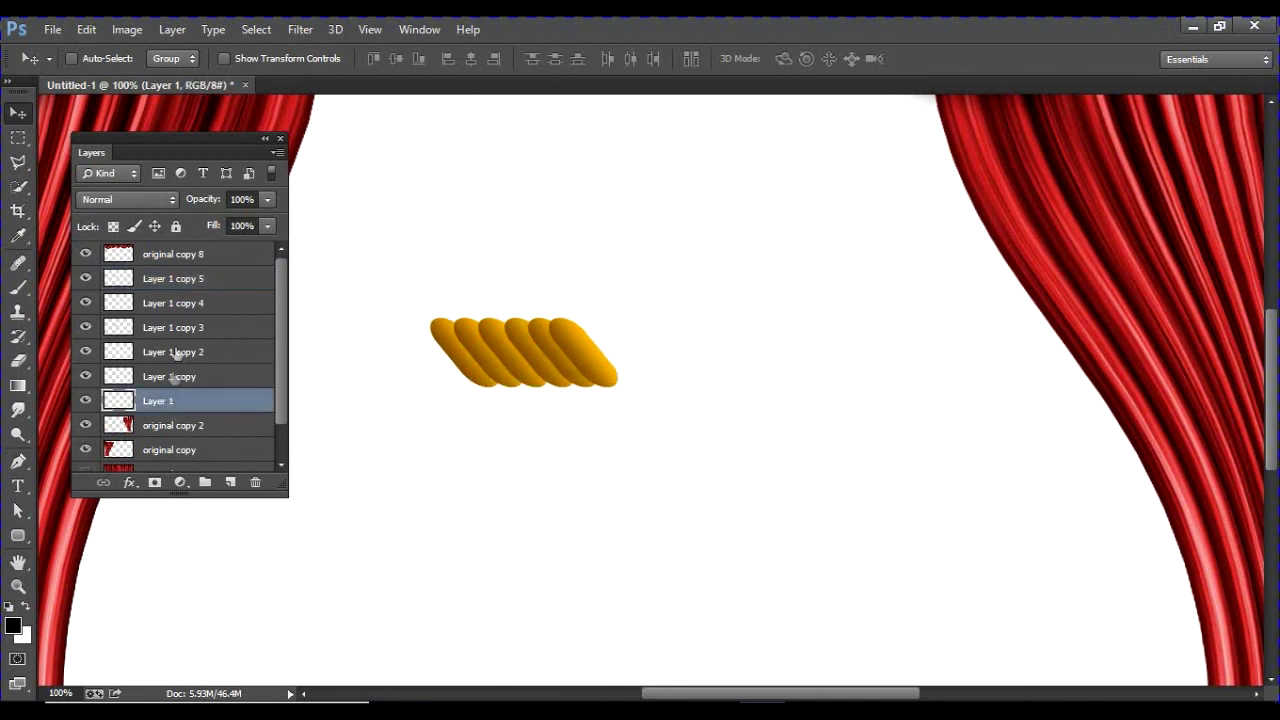
pyautogui.keyDown('shift'); pyautogui.click(168, 280); pyautogui.keyUp('shift')
pyautogui.hotkey('ctrl', 'e')
pyautogui.moveTo(440, 348); pyautogui.dragTo(831, 425)
pyautogui.hotkey('ctrl', 'e')
pyautogui.hotkey('ctrl', 'e')
pyautogui.hotkey('ctrl', 'e')
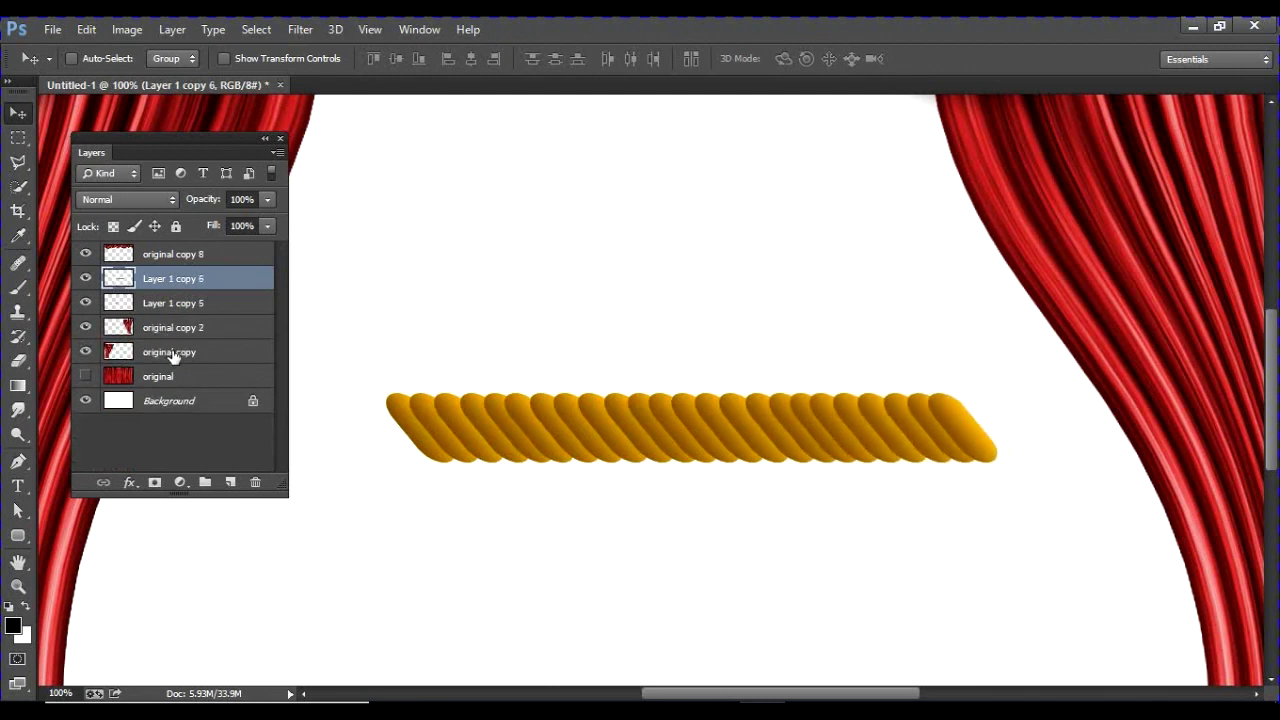
# Flip the rope vertically, scale it to about 67% width and 50% height, and lay it across the left curtain
pyautogui.moveTo(577, 470); pyautogui.dragTo(470, 302)
pyautogui.moveTo(240, 147); pyautogui.dragTo(344, 577)
pyautogui.moveTo(376, 467); pyautogui.dragTo(581, 483)
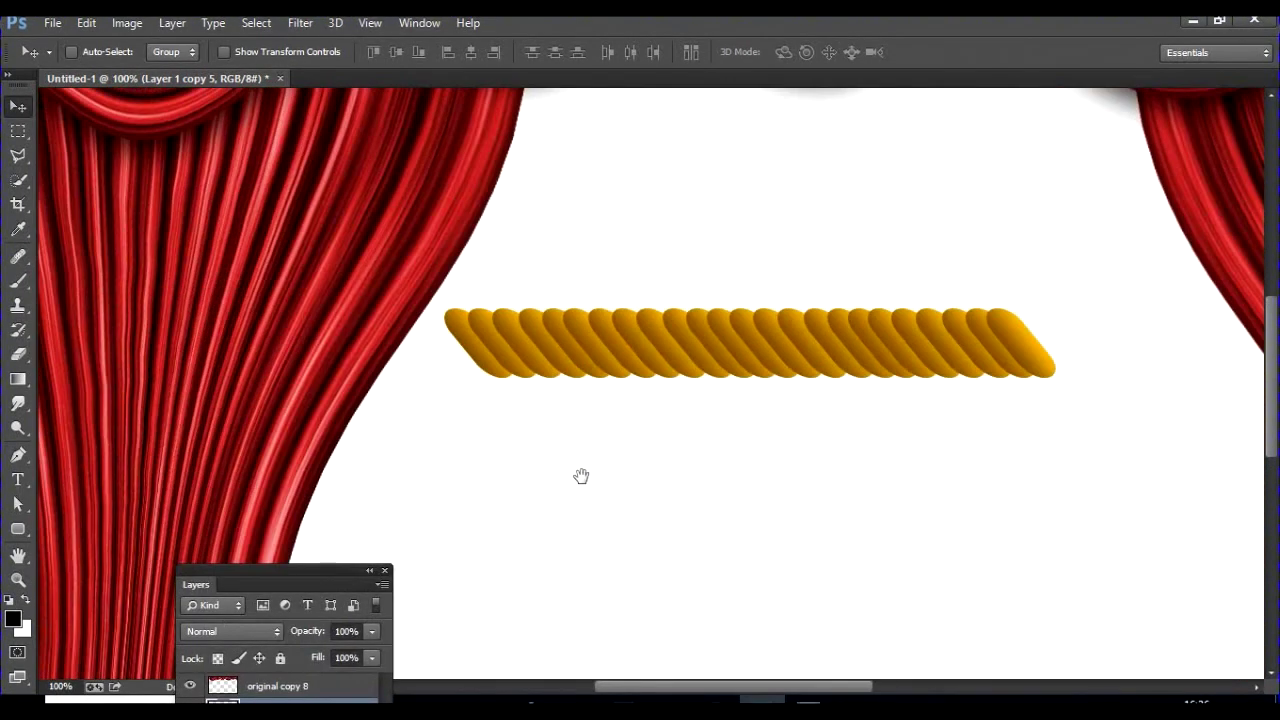
pyautogui.hotkey('ctrl', '-')
pyautogui.moveTo(649, 380); pyautogui.dragTo(605, 372)
pyautogui.hotkey('ctrl', 't')
pyautogui.rightClick(606, 365)
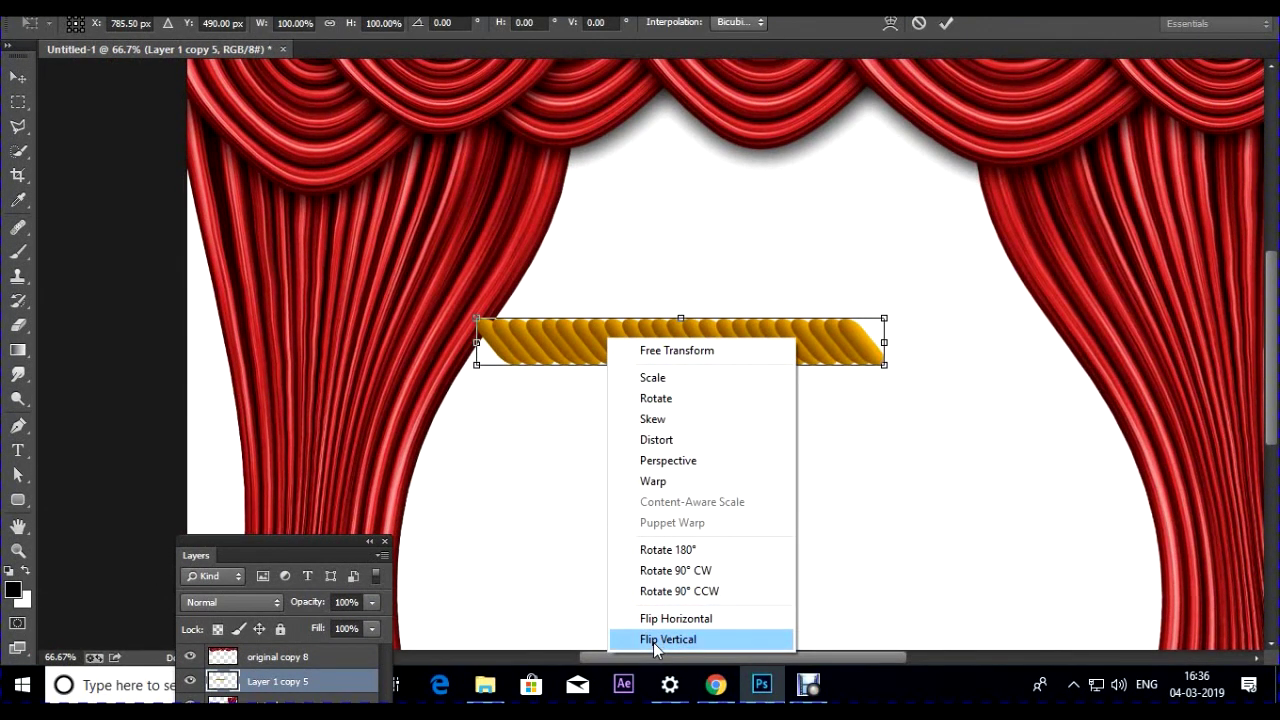
pyautogui.click(656, 668)
pyautogui.moveTo(363, 379); pyautogui.dragTo(369, 376)
pyautogui.moveTo(733, 342); pyautogui.dragTo(365, 372)
pyautogui.moveTo(286, 341); pyautogui.dragTo(286, 366)
pyautogui.moveTo(80, 378); pyautogui.dragTo(215, 378)
# Warp the rope into a gentle downward curve across the left curtain, raising its outer end and tapering the ends
pyautogui.rightClick(310, 382)
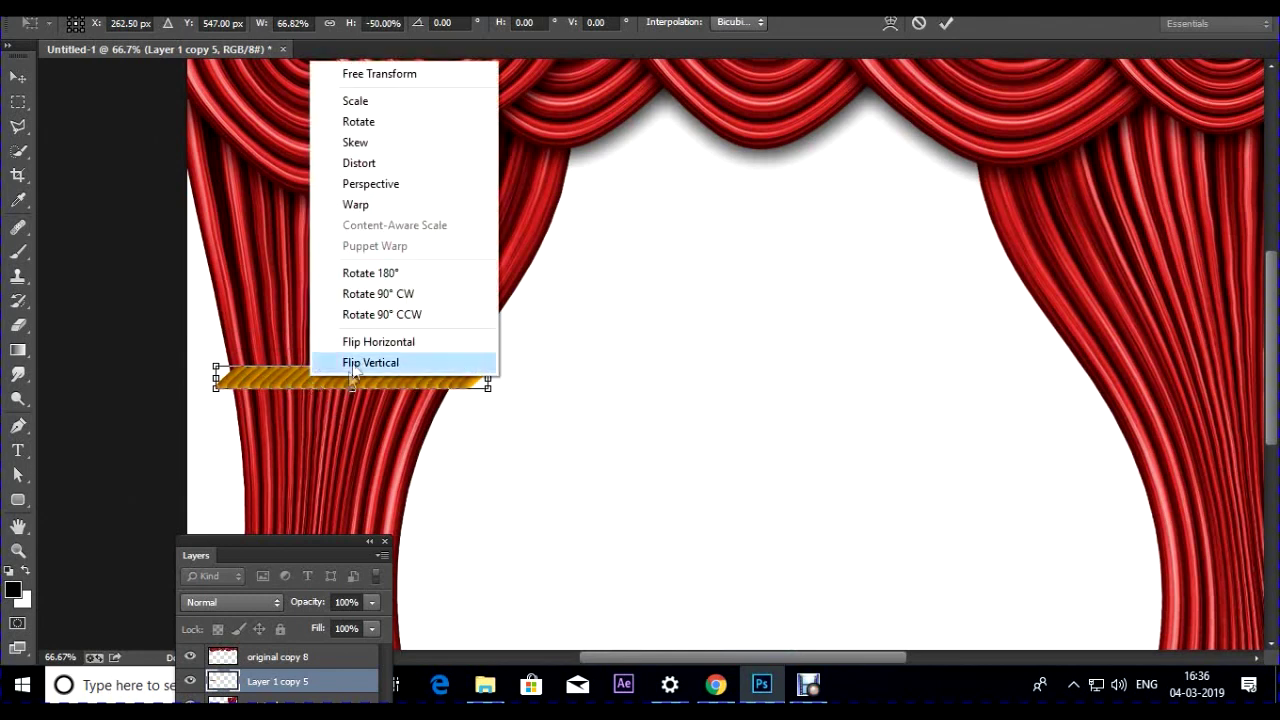
pyautogui.click(365, 207)
pyautogui.moveTo(218, 368); pyautogui.dragTo(218, 332)
pyautogui.moveTo(225, 392); pyautogui.dragTo(210, 340)
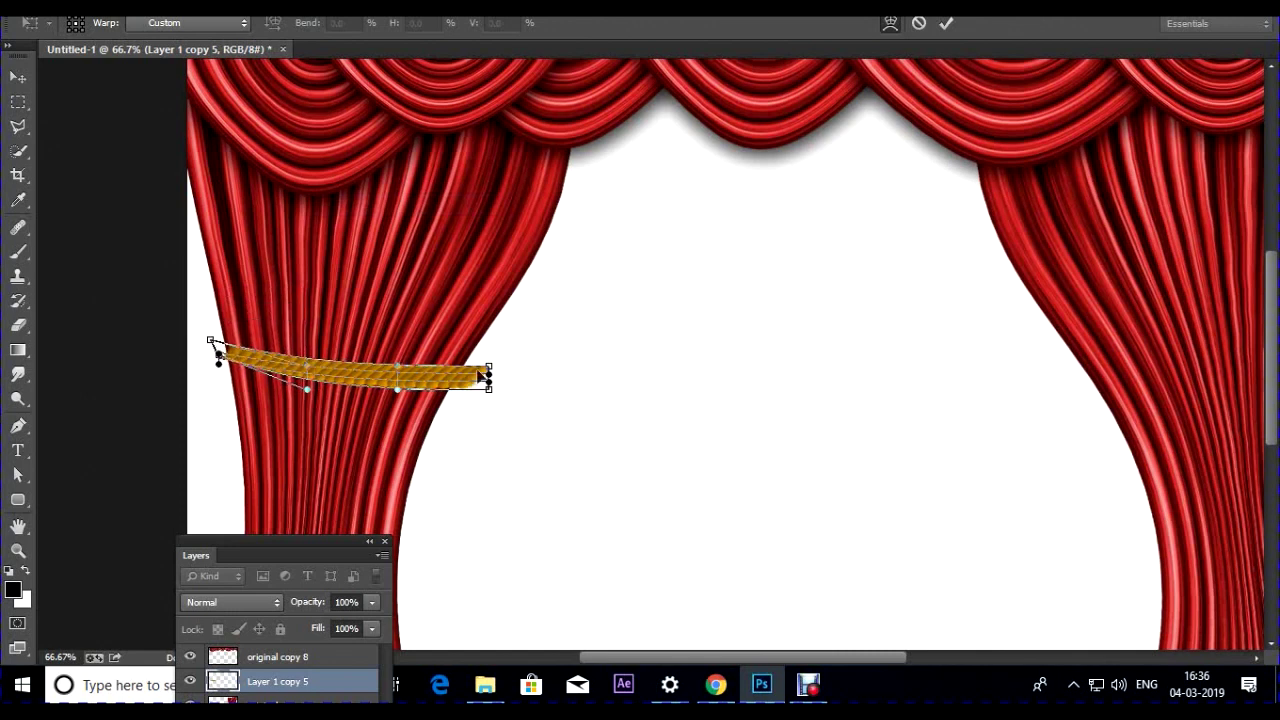
pyautogui.moveTo(473, 369); pyautogui.dragTo(433, 393)
pyautogui.moveTo(337, 380); pyautogui.dragTo(339, 378)
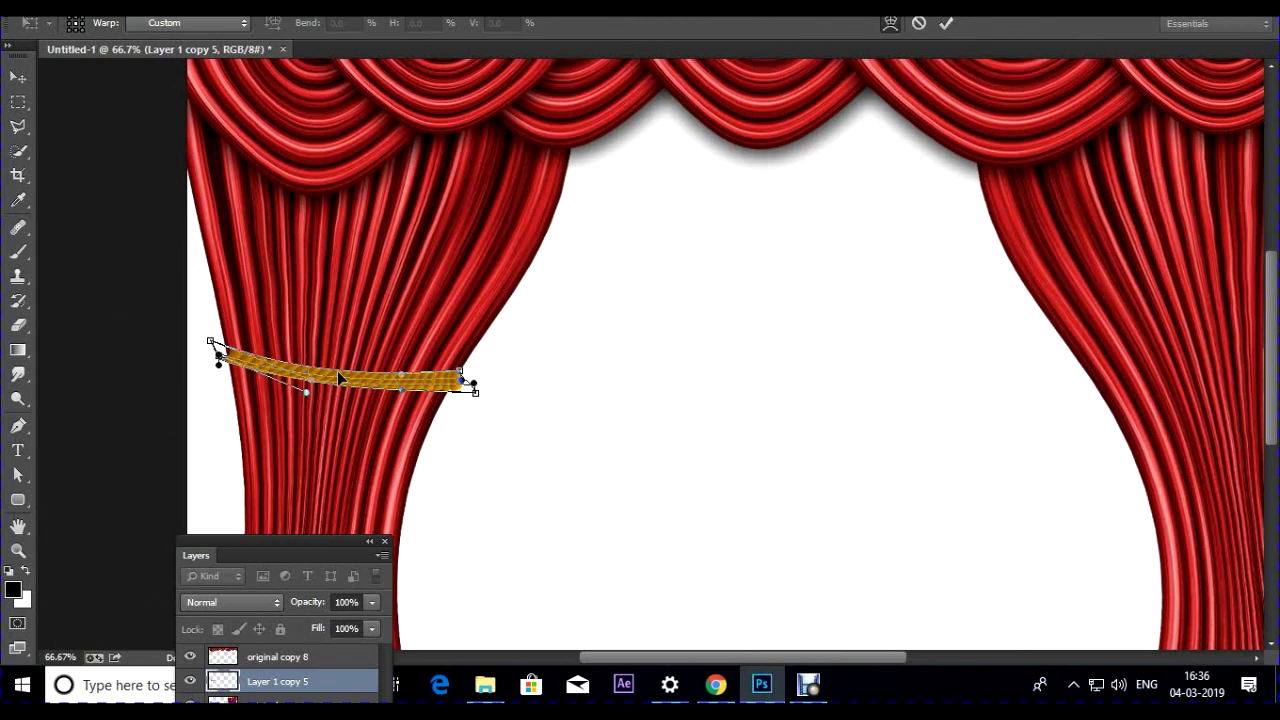
pyautogui.press('Return')
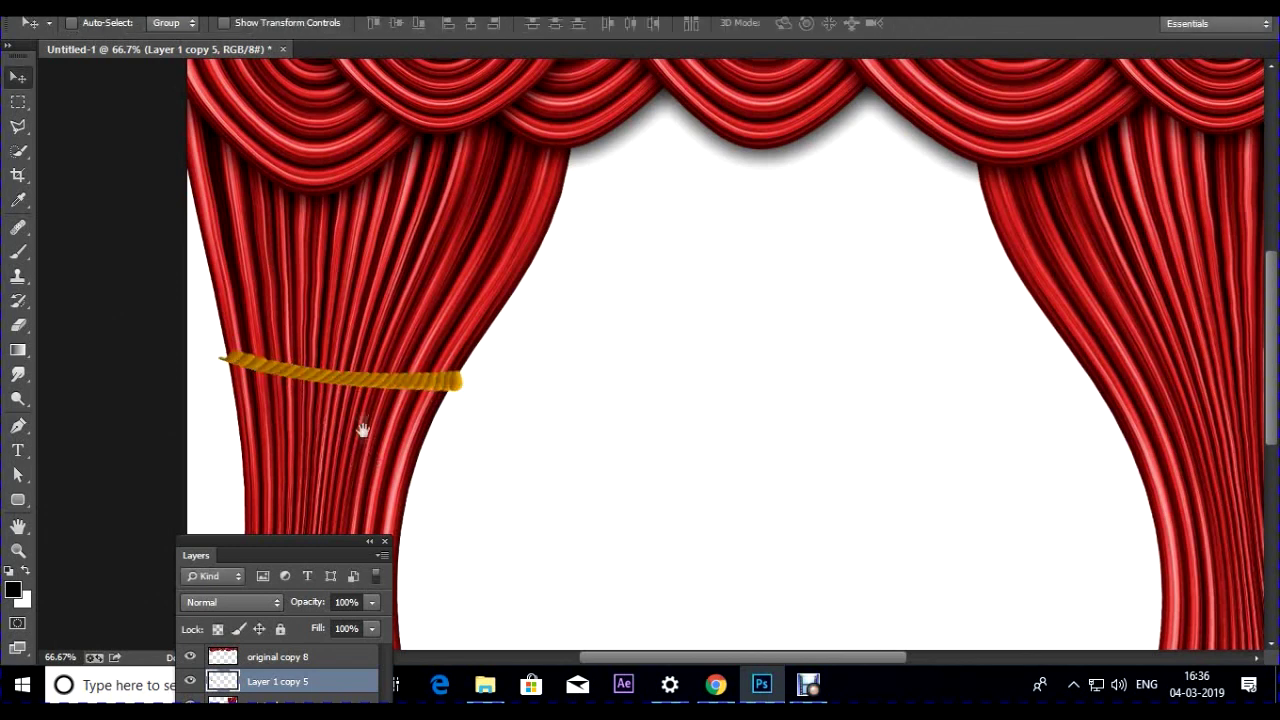
# Outline a narrow vertical strip just below the rope's inner end with the Polygonal Lasso tool
pyautogui.moveTo(349, 370); pyautogui.dragTo(329, 292)
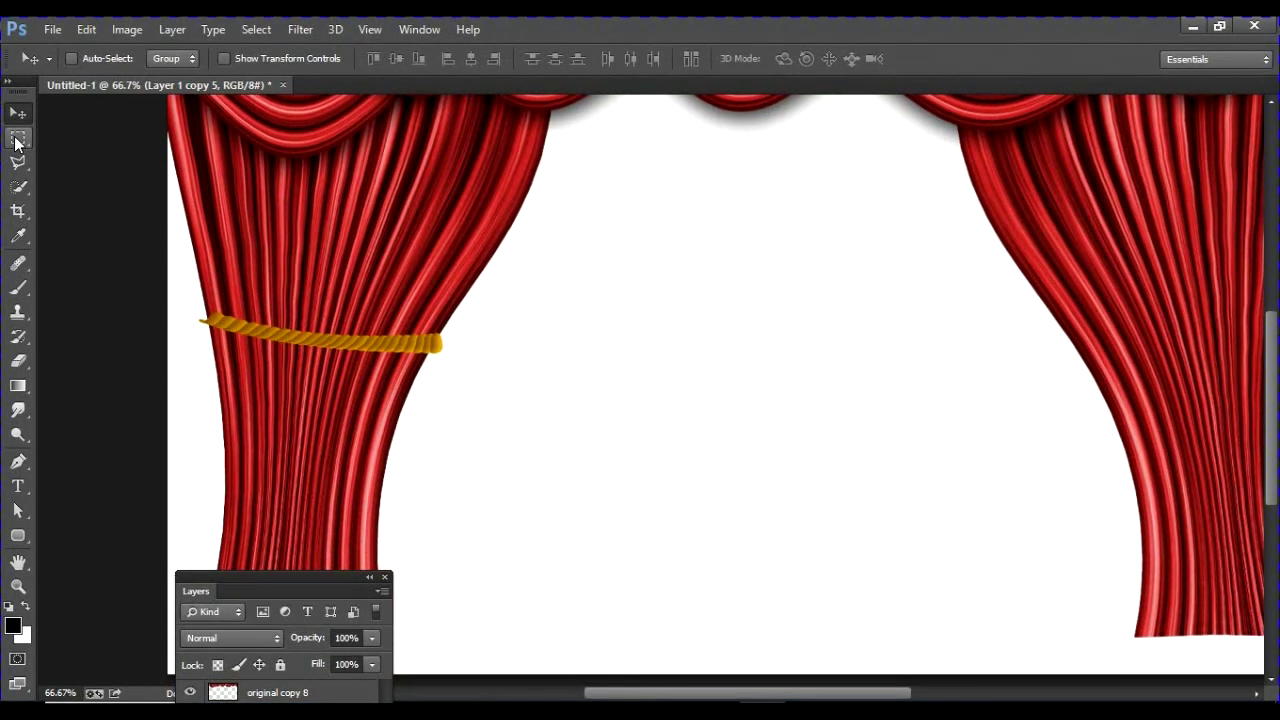
pyautogui.click(17, 140)
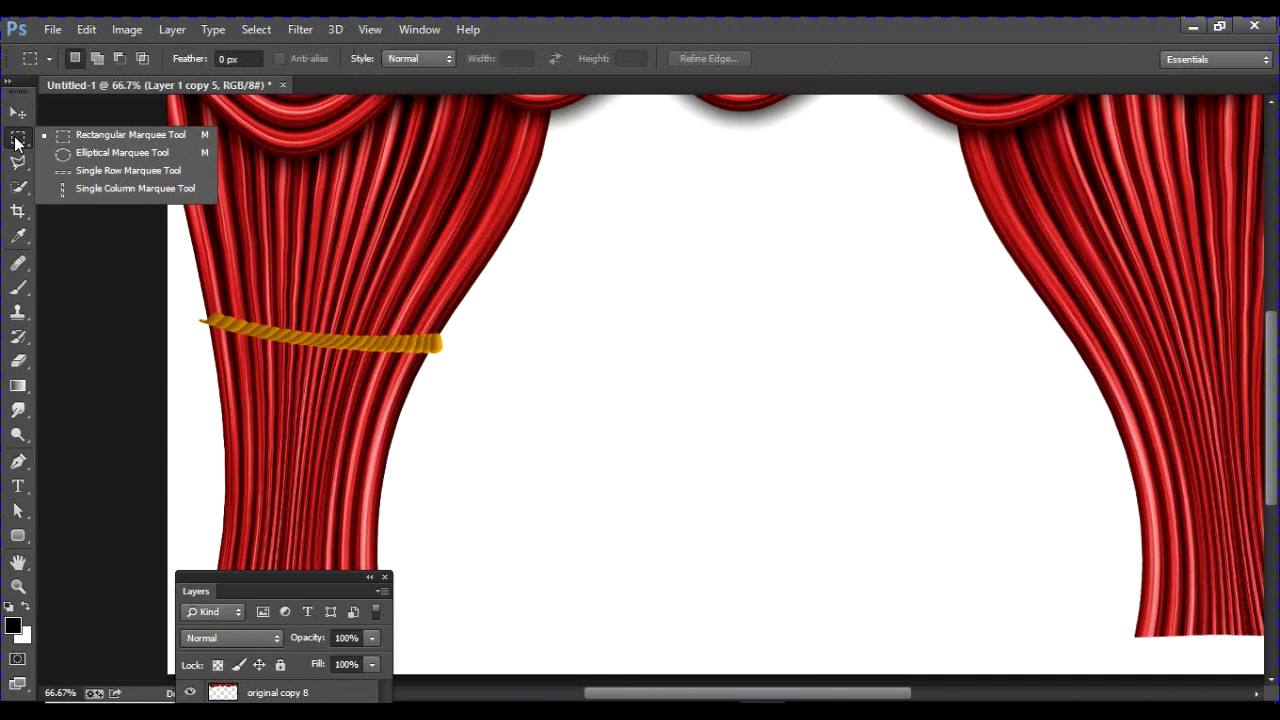
pyautogui.click(18, 165)
pyautogui.click(438, 362)
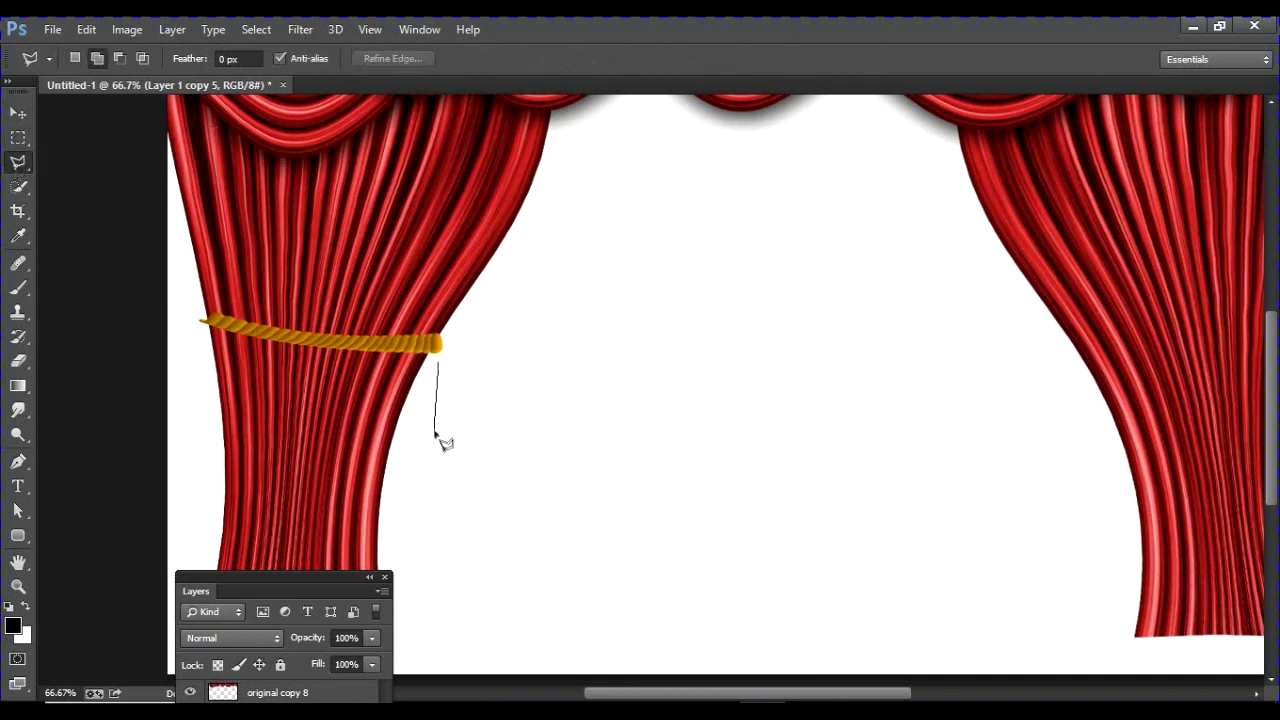
pyautogui.click(441, 367)
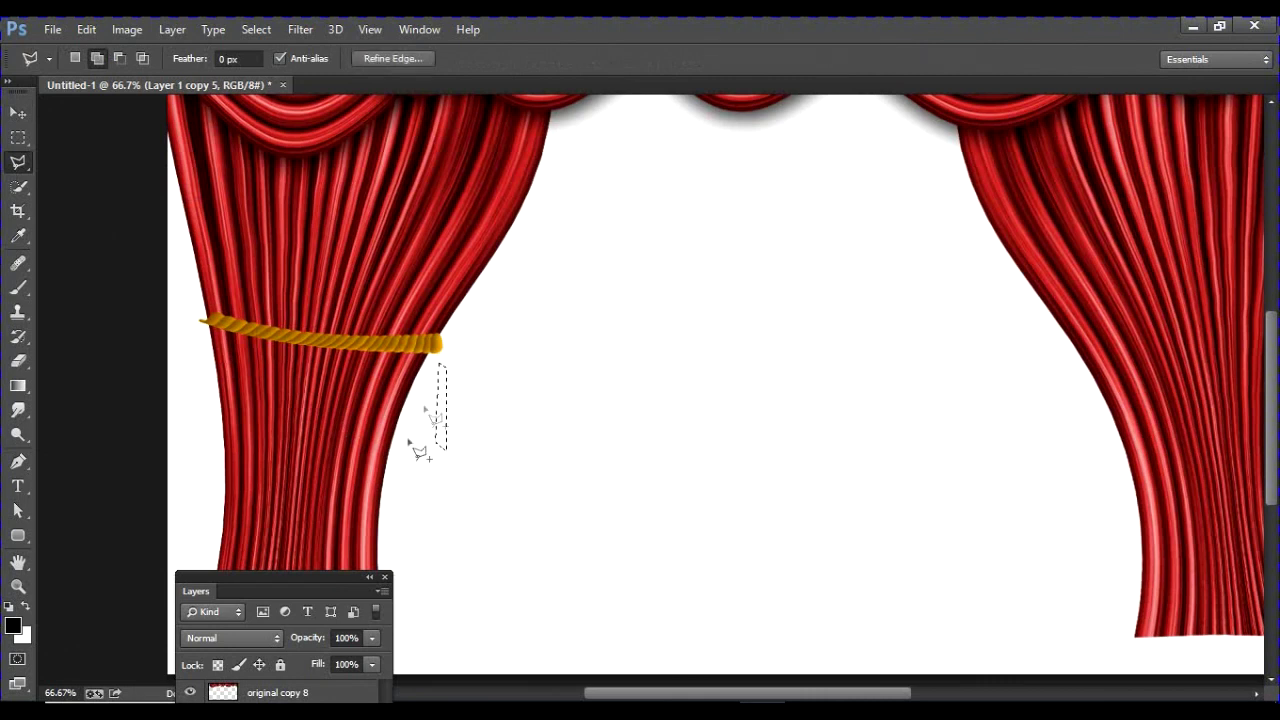
# Fill the strip selection with the brown-to-gold gradient on a new layer above the rope and deselect it
pyautogui.moveTo(326, 575); pyautogui.dragTo(305, 262)
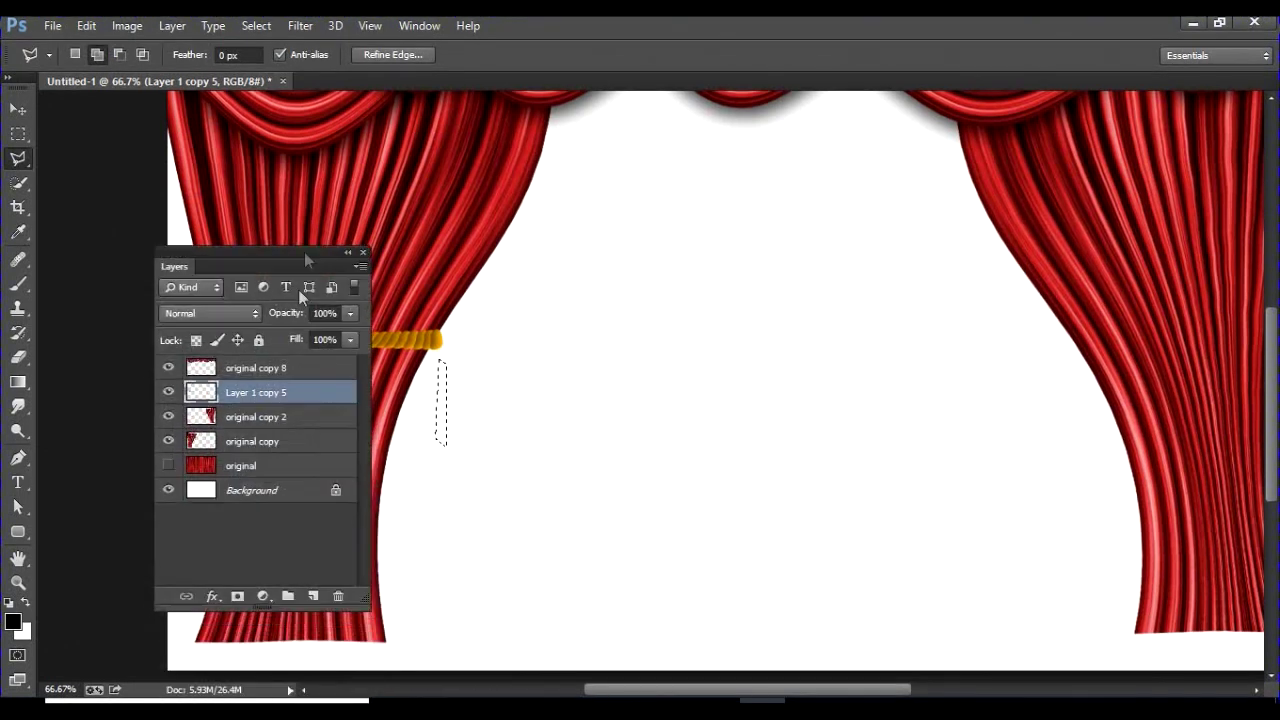
pyautogui.click(313, 596)
pyautogui.click(18, 382)
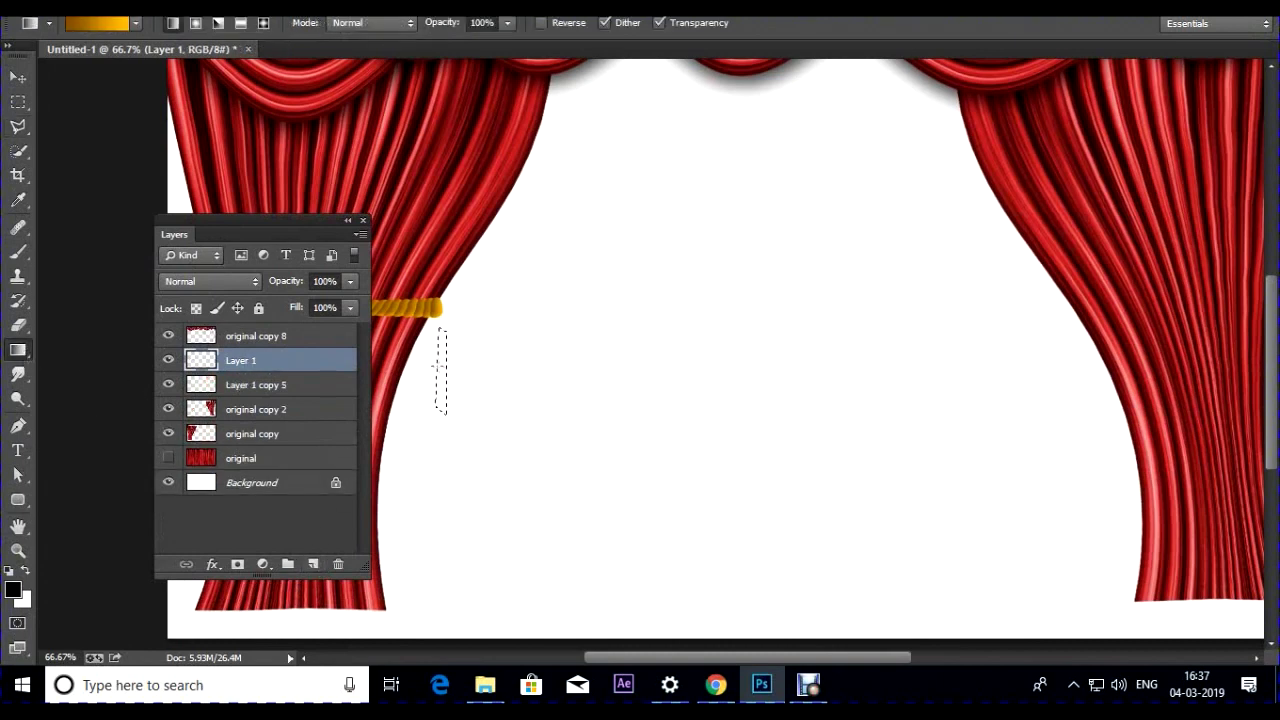
pyautogui.moveTo(441, 367); pyautogui.dragTo(474, 390)
pyautogui.hotkey('ctrl', 'd')
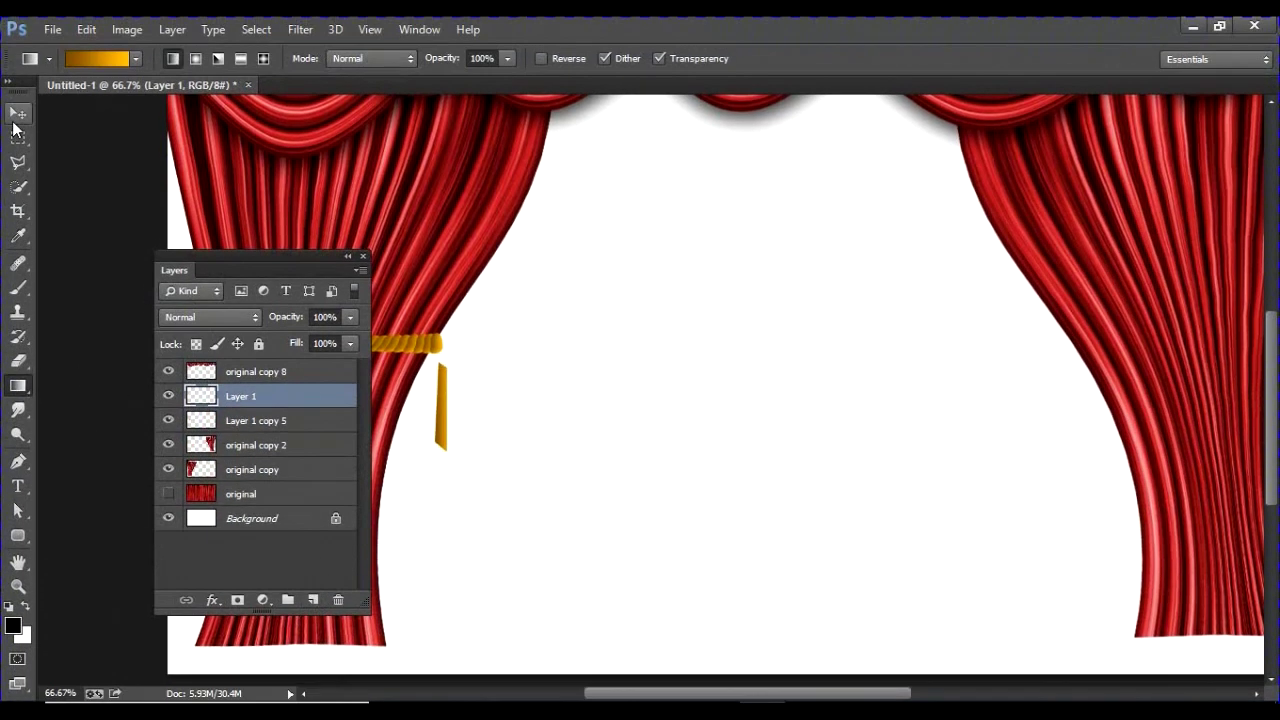
# Arrange two angled copies of the gold strip as hanging tails at the rope's inner end and merge them with the rope
pyautogui.click(18, 113)
pyautogui.hotkey('ctrl', 't')
pyautogui.moveTo(480, 346); pyautogui.dragTo(469, 338)
pyautogui.moveTo(485, 451); pyautogui.dragTo(443, 375)
pyautogui.press('Return')
pyautogui.hotkey('ctrl', 'e')
pyautogui.hotkey('ctrl', 'e')
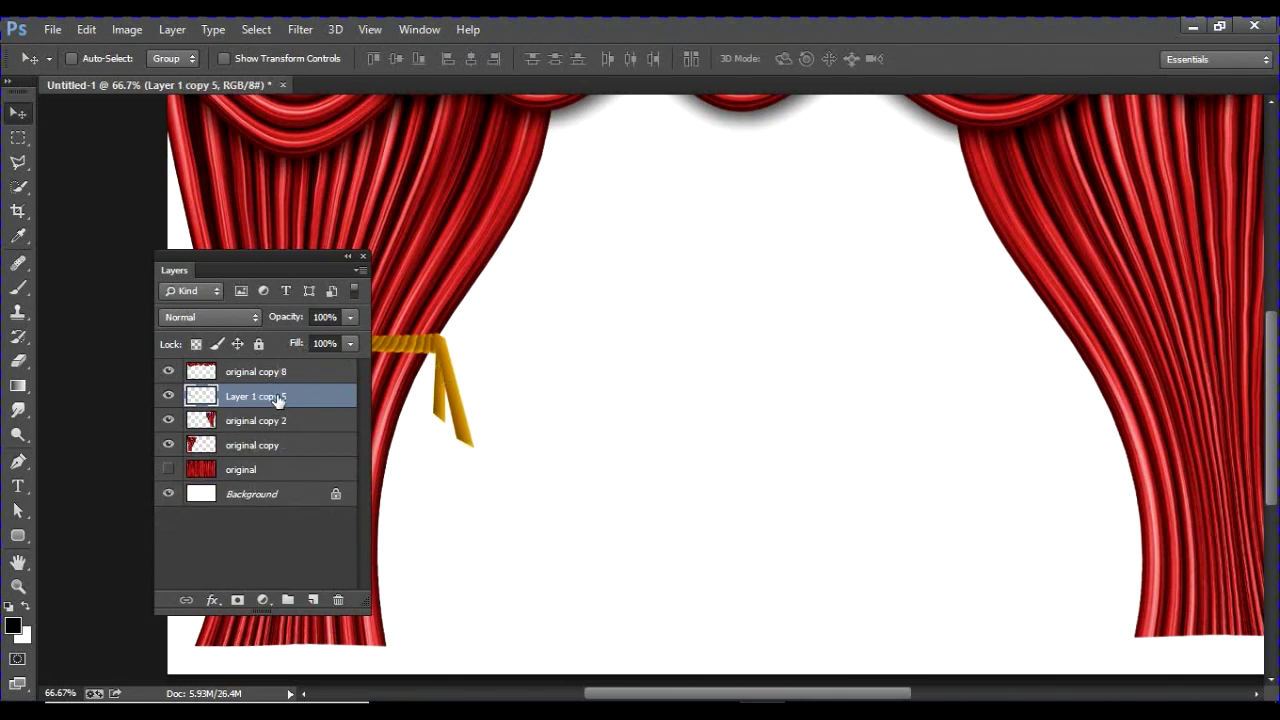
# Rotate the rope tieback slightly clockwise and nudge it left on the left curtain
pyautogui.moveTo(241, 257); pyautogui.dragTo(116, 343)
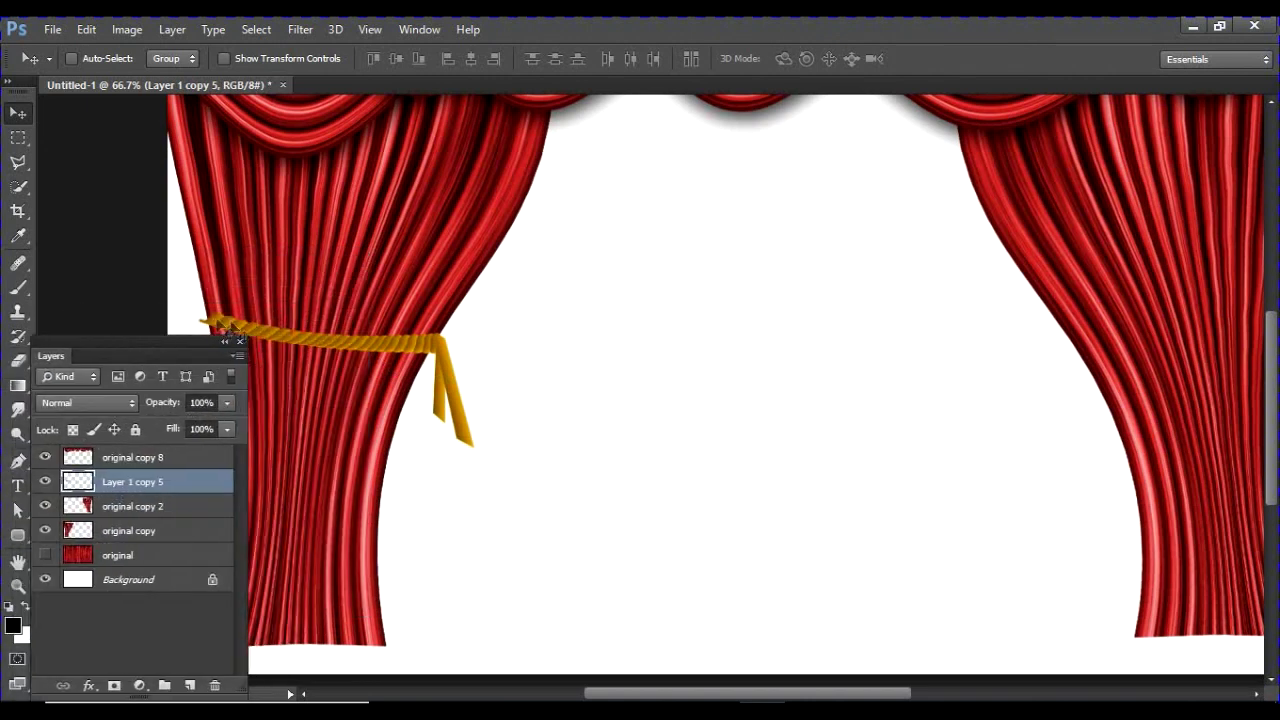
pyautogui.hotkey('ctrl', 't')
pyautogui.moveTo(468, 280); pyautogui.dragTo(461, 322)
pyautogui.press('Return')
pyautogui.press('Left')
pyautogui.press('Left')
pyautogui.press('Left')
pyautogui.press('Left')
pyautogui.press('Left')
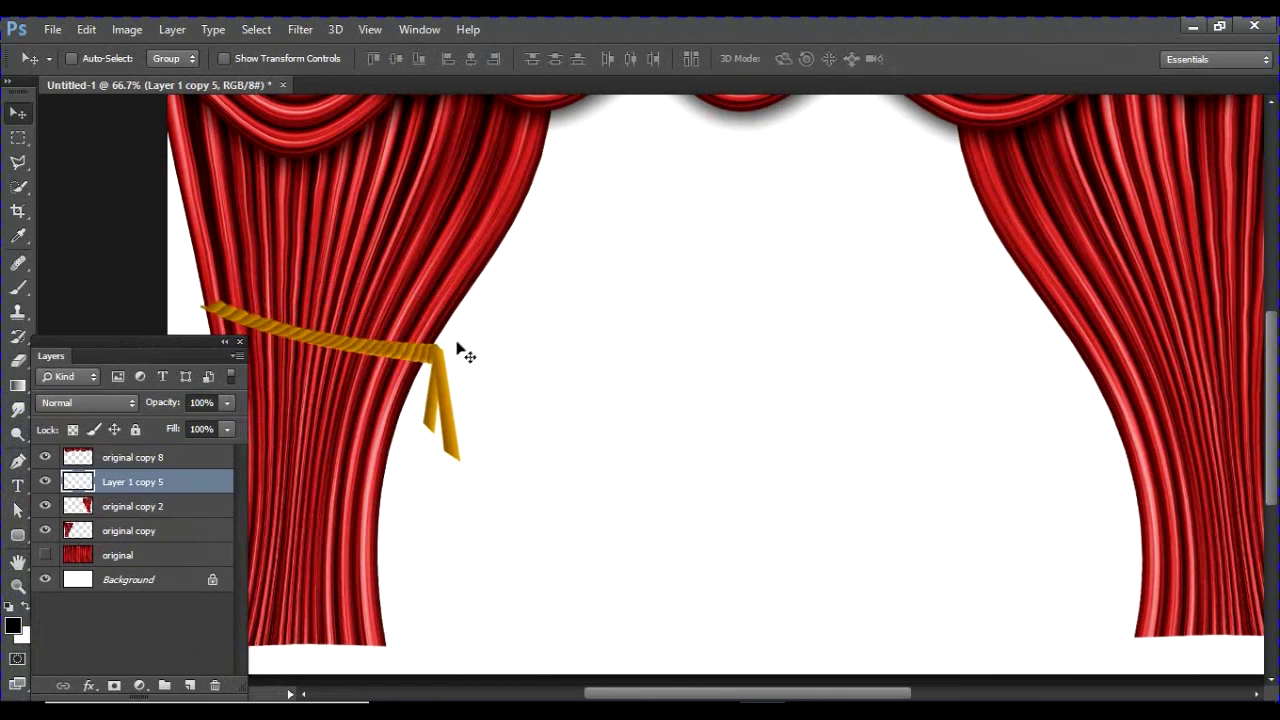
# Move the tieback down to the left curtain's narrow part and reduce its width to about 82% to fit the curtain
pyautogui.moveTo(366, 372); pyautogui.dragTo(336, 446)
pyautogui.moveTo(224, 352); pyautogui.dragTo(181, 222)
pyautogui.click(181, 222)
pyautogui.hotkey('ctrl', 't')
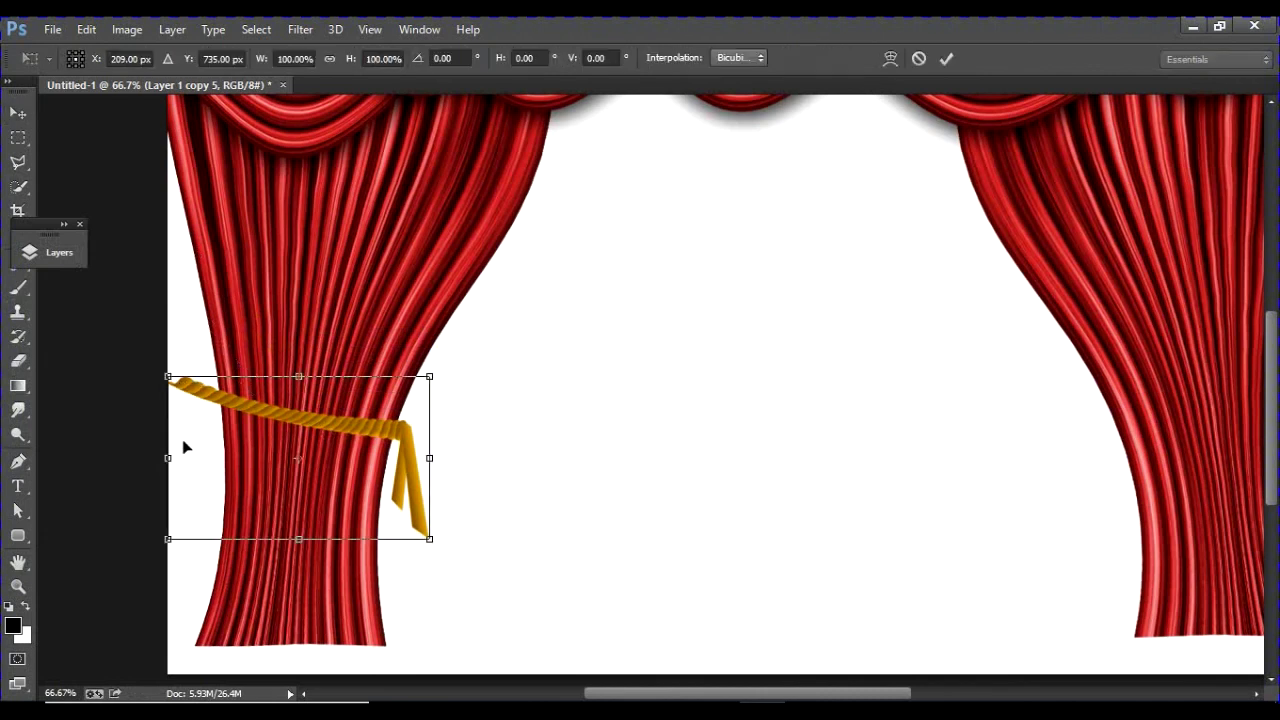
pyautogui.moveTo(168, 458); pyautogui.dragTo(203, 458)
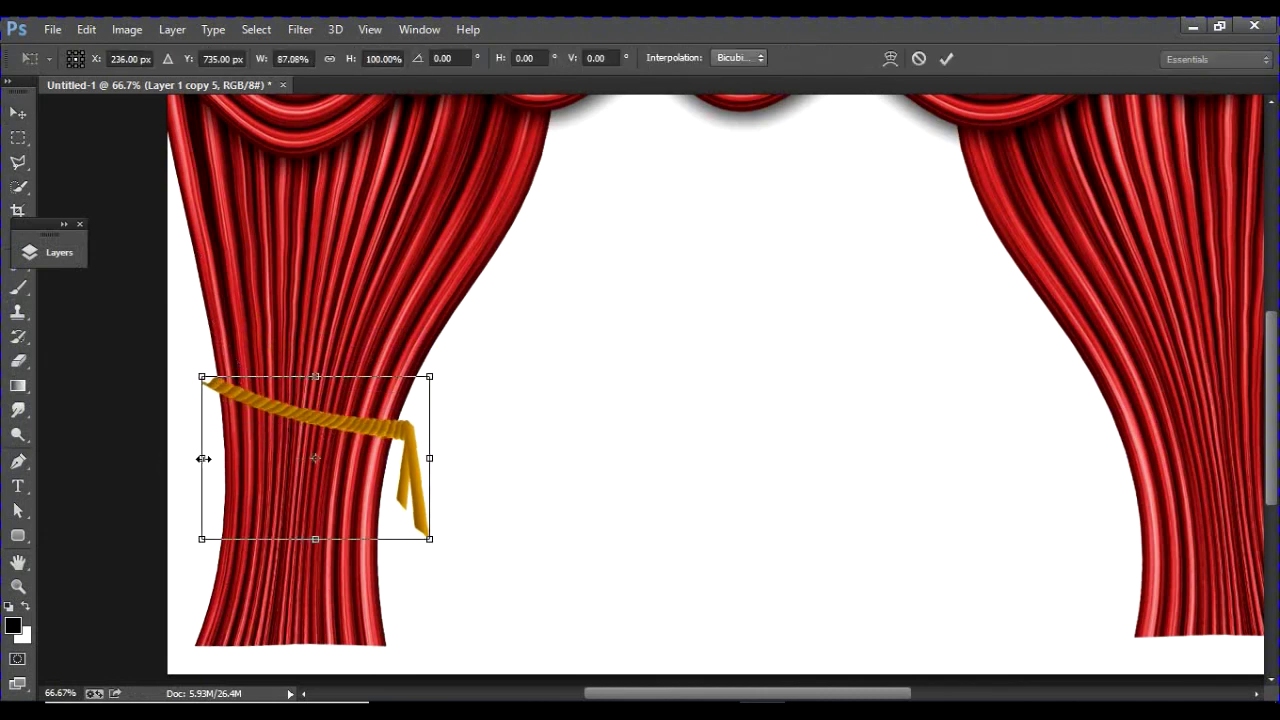
pyautogui.moveTo(318, 431); pyautogui.dragTo(310, 431)
pyautogui.moveTo(201, 458); pyautogui.dragTo(211, 455)
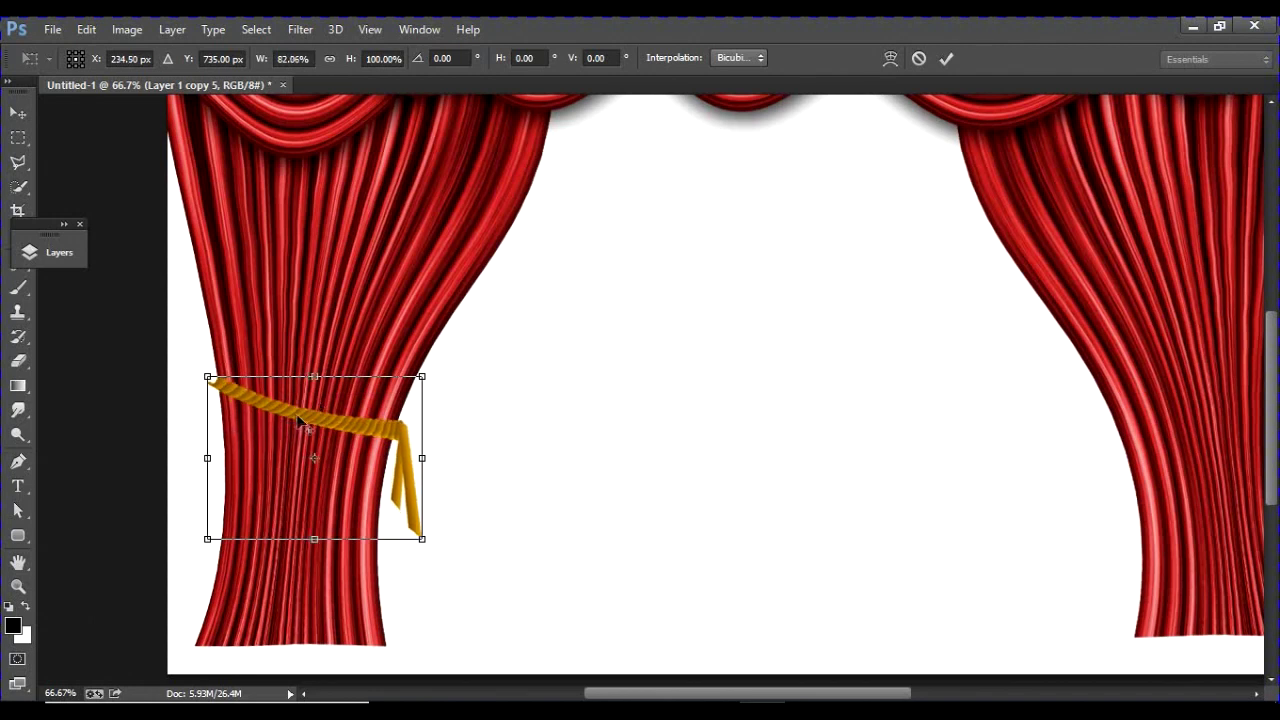
pyautogui.hotkey('alt', 'space')
pyautogui.press('Escape')
pyautogui.press('Return')
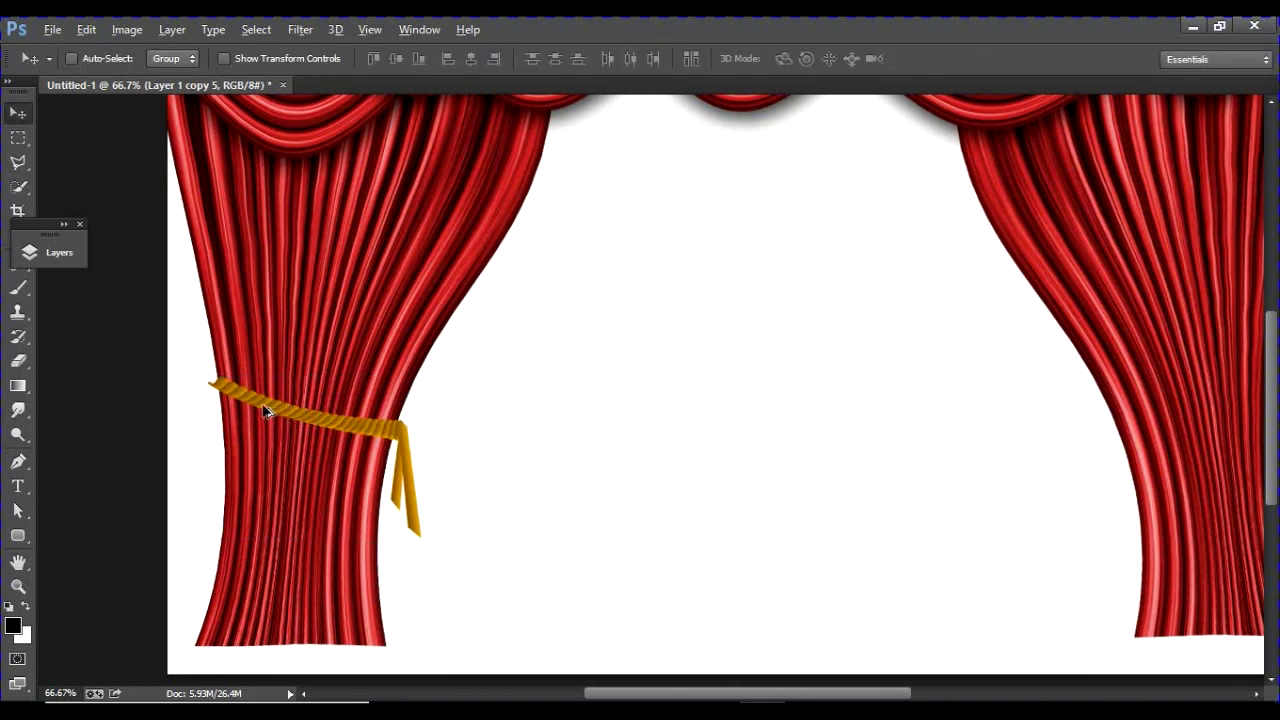
# Duplicate the left rope tieback, flip the copy horizontally and position it at the matching height on the right curtain
pyautogui.moveTo(265, 408); pyautogui.dragTo(892, 423)
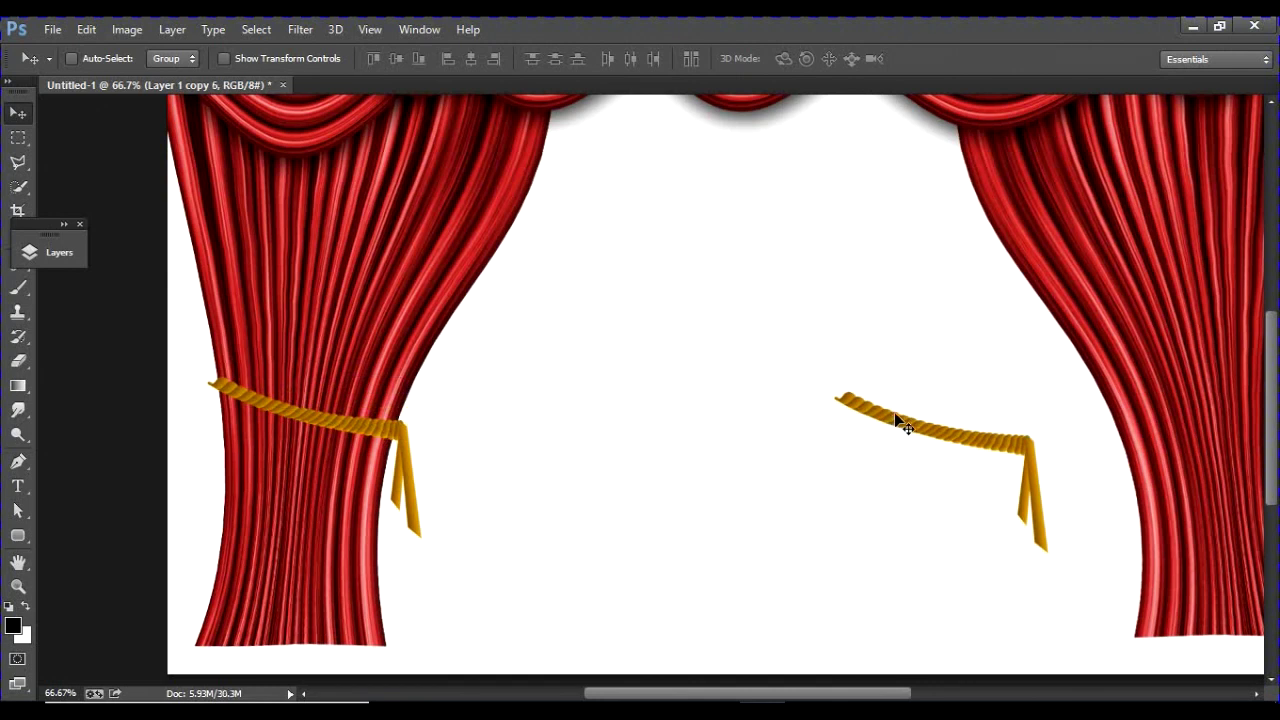
pyautogui.hotkey('ctrl', 't')
pyautogui.rightClick(901, 422)
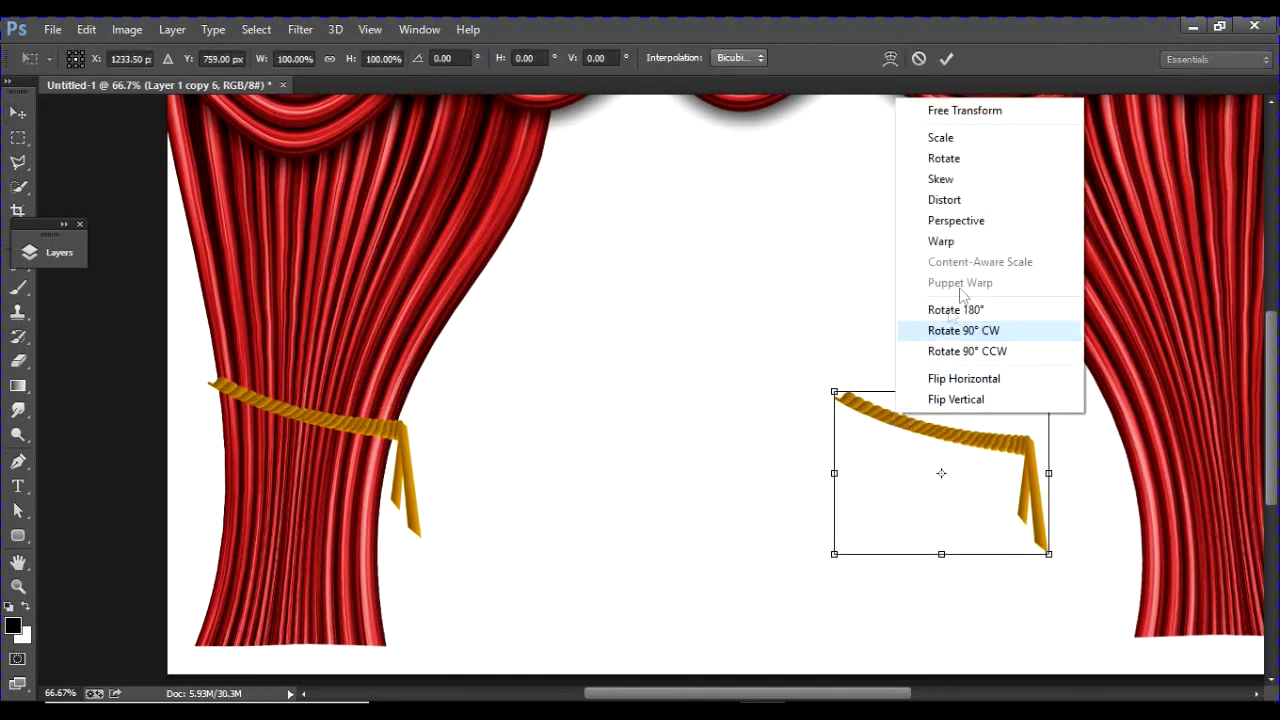
pyautogui.click(998, 382)
pyautogui.moveTo(903, 357); pyautogui.dragTo(540, 296)
pyautogui.moveTo(551, 425); pyautogui.dragTo(800, 394)
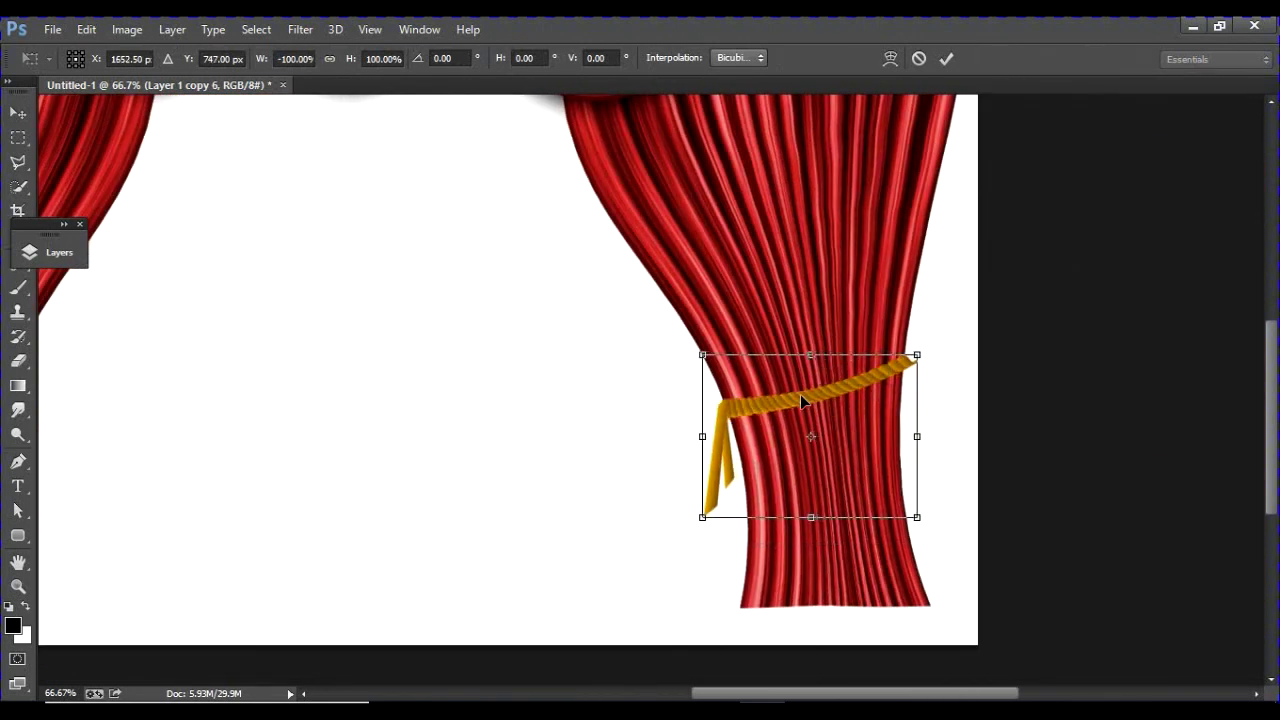
pyautogui.press('Return')
pyautogui.hotkey('ctrl', '-')
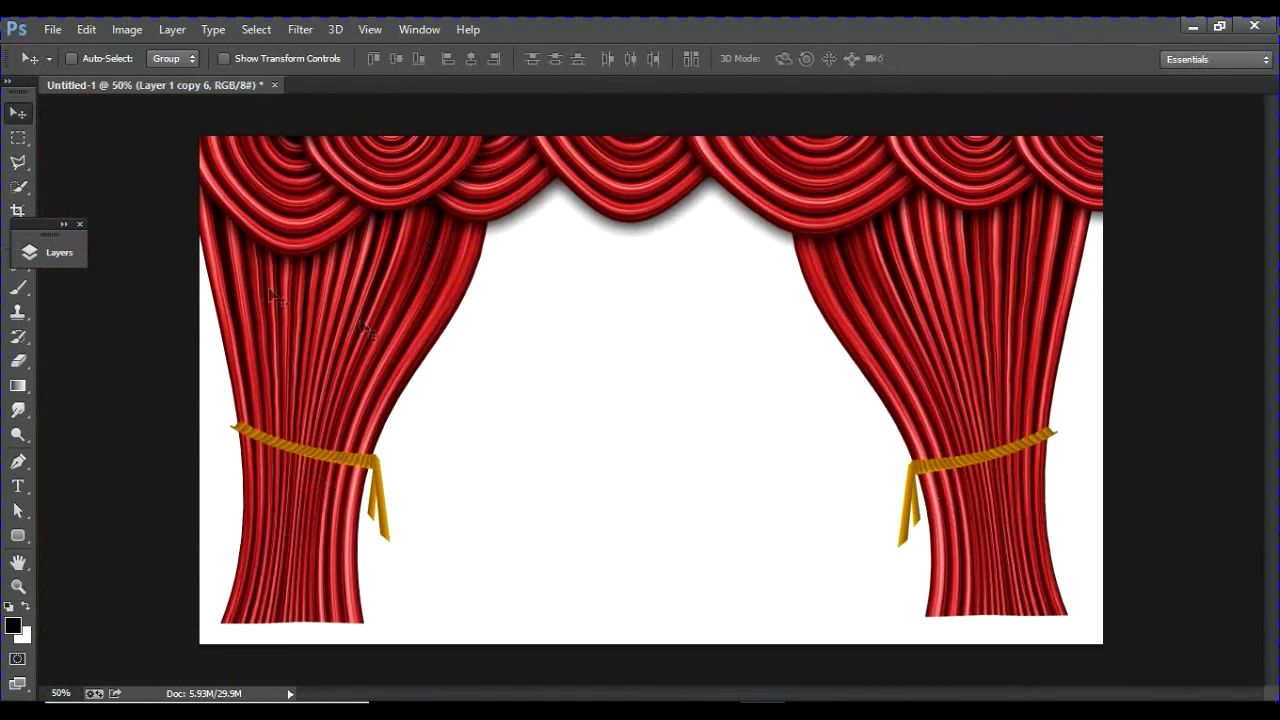
# Show the full-width "original" curtain layer and duplicate it
pyautogui.click(50, 252)
pyautogui.click(197, 466)
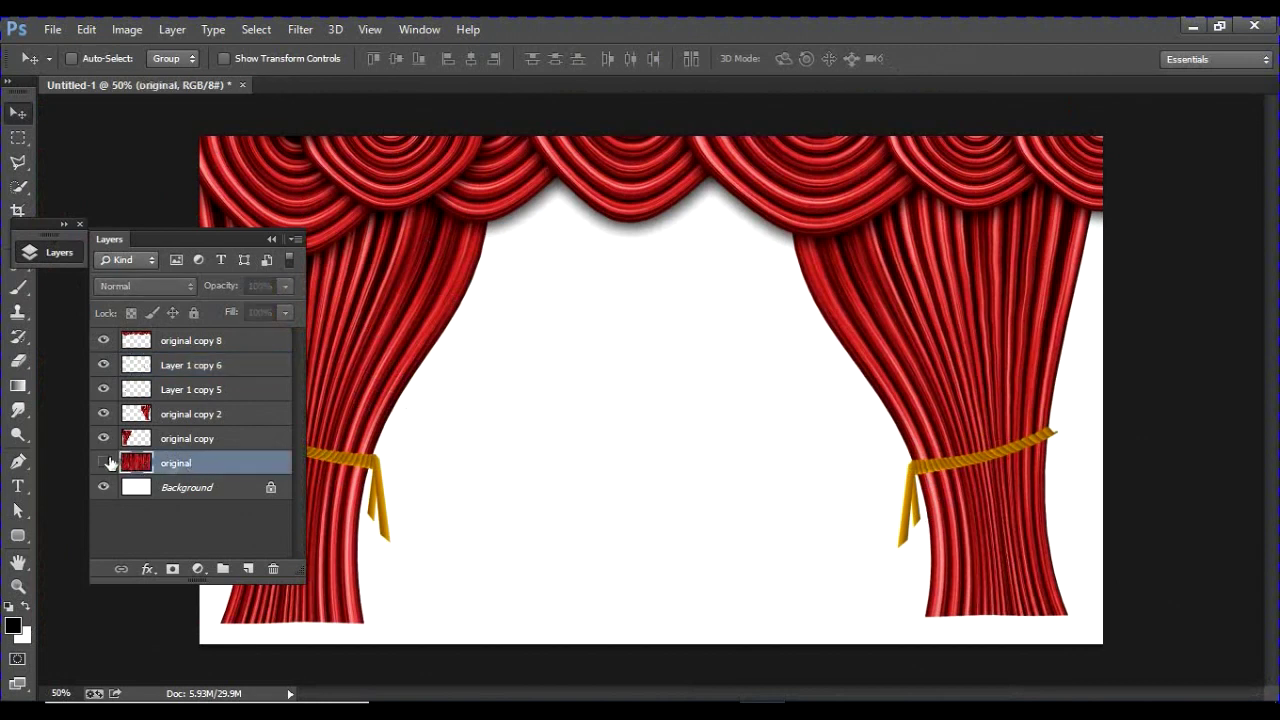
pyautogui.click(103, 462)
pyautogui.moveTo(200, 466); pyautogui.dragTo(249, 567)
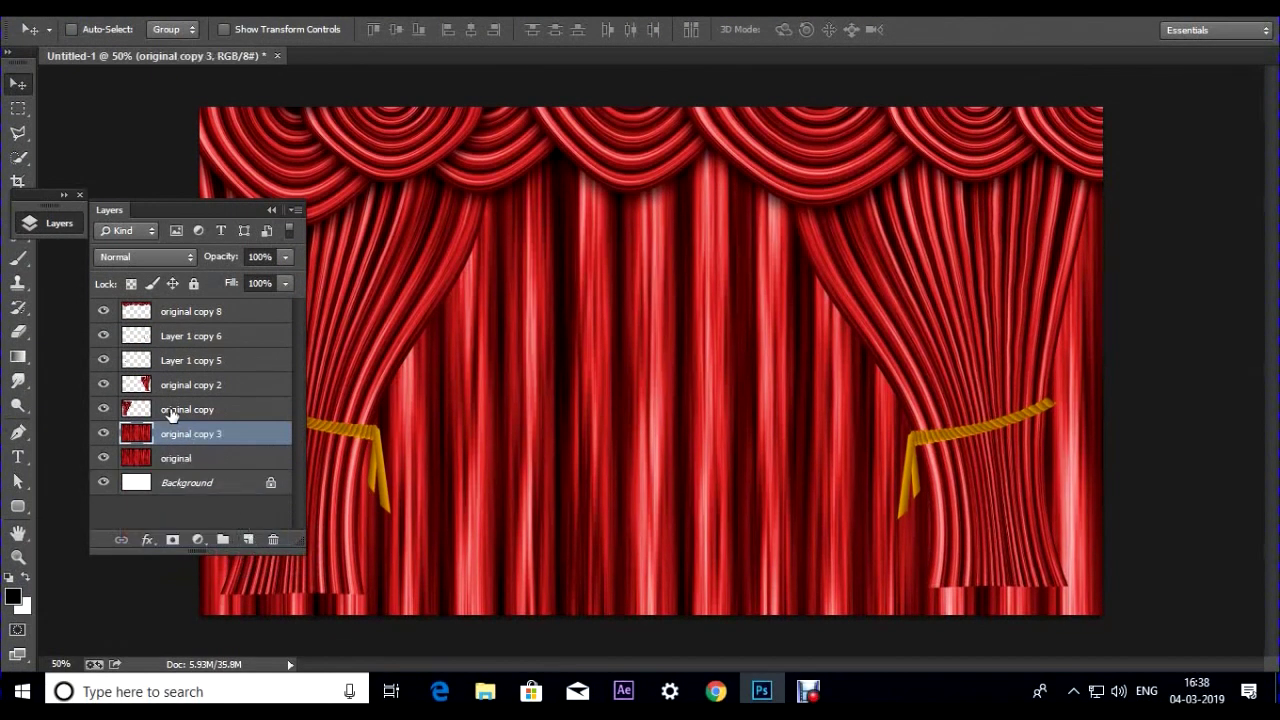
# Group the left and right side curtain layers and name the group "side curtain"
pyautogui.click(172, 412)
pyautogui.keyDown('shift'); pyautogui.click(176, 386); pyautogui.keyUp('shift')
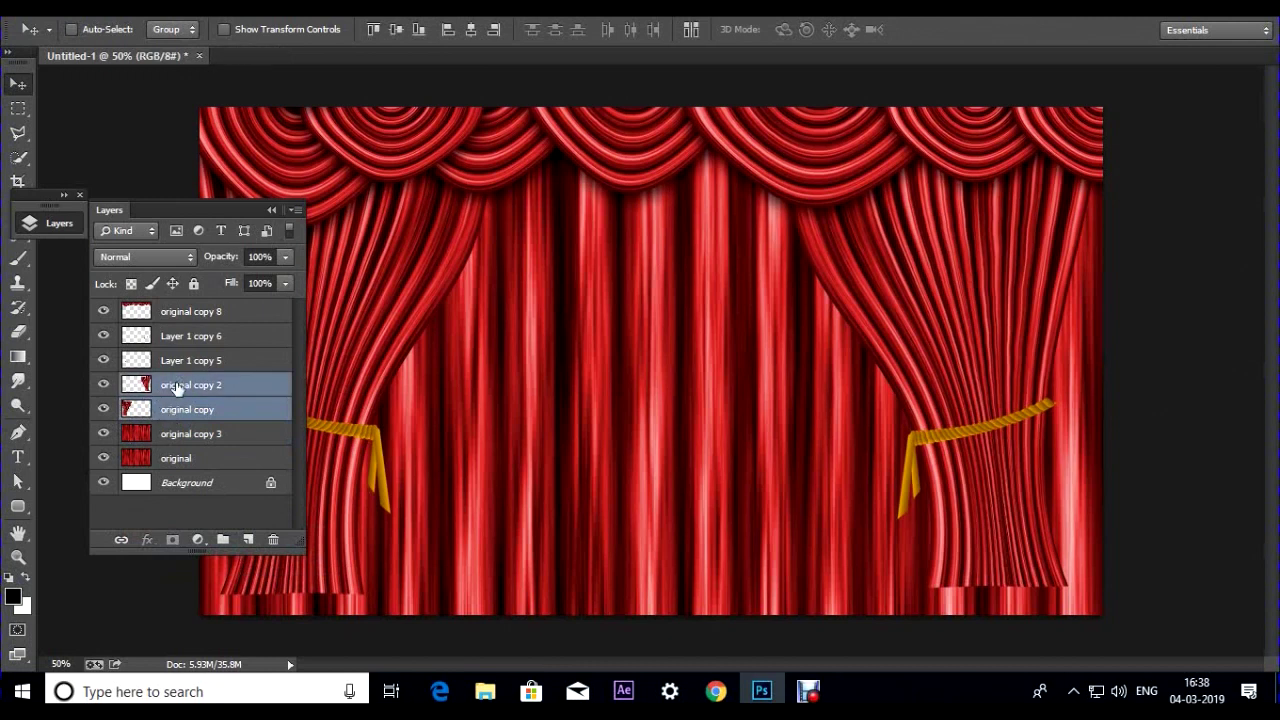
pyautogui.hotkey('ctrl', 'g')
pyautogui.doubleClick(186, 385)
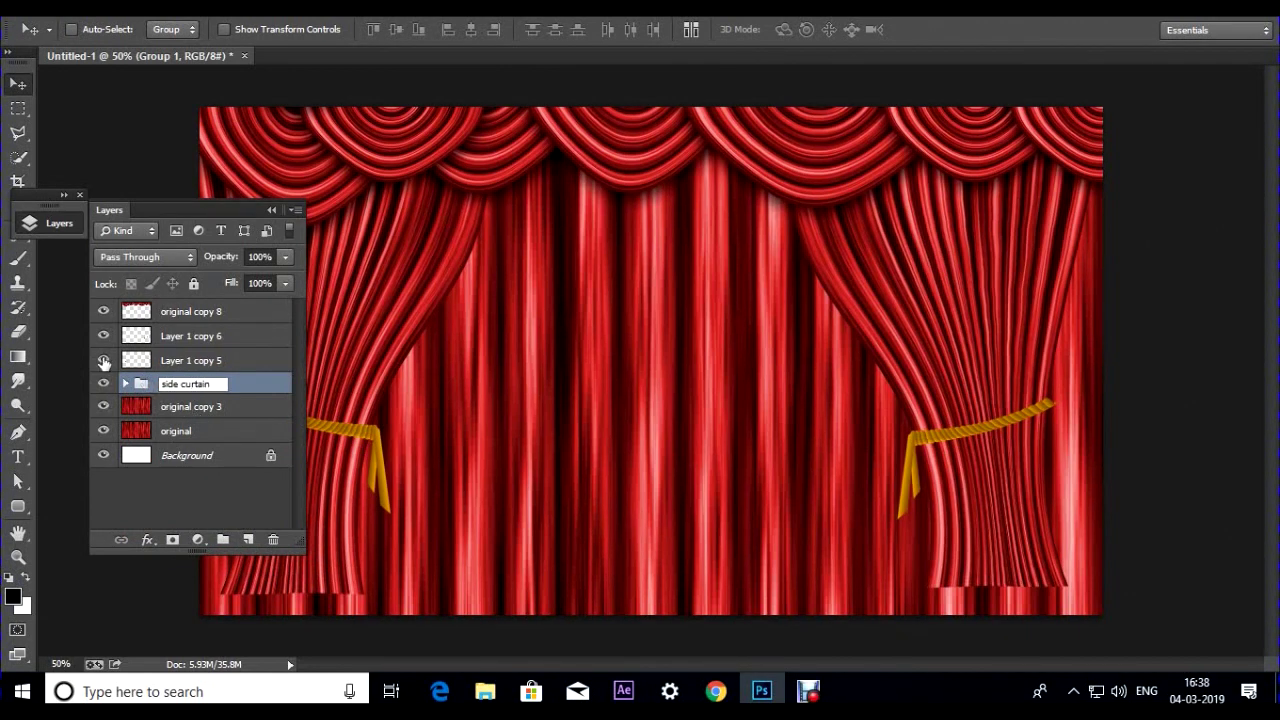
pyautogui.write('side curtain')
# Group the two rope tieback layers above the side curtain group and name the group "ropes"
pyautogui.click(199, 366)
pyautogui.keyDown('shift'); pyautogui.click(188, 339); pyautogui.keyUp('shift')
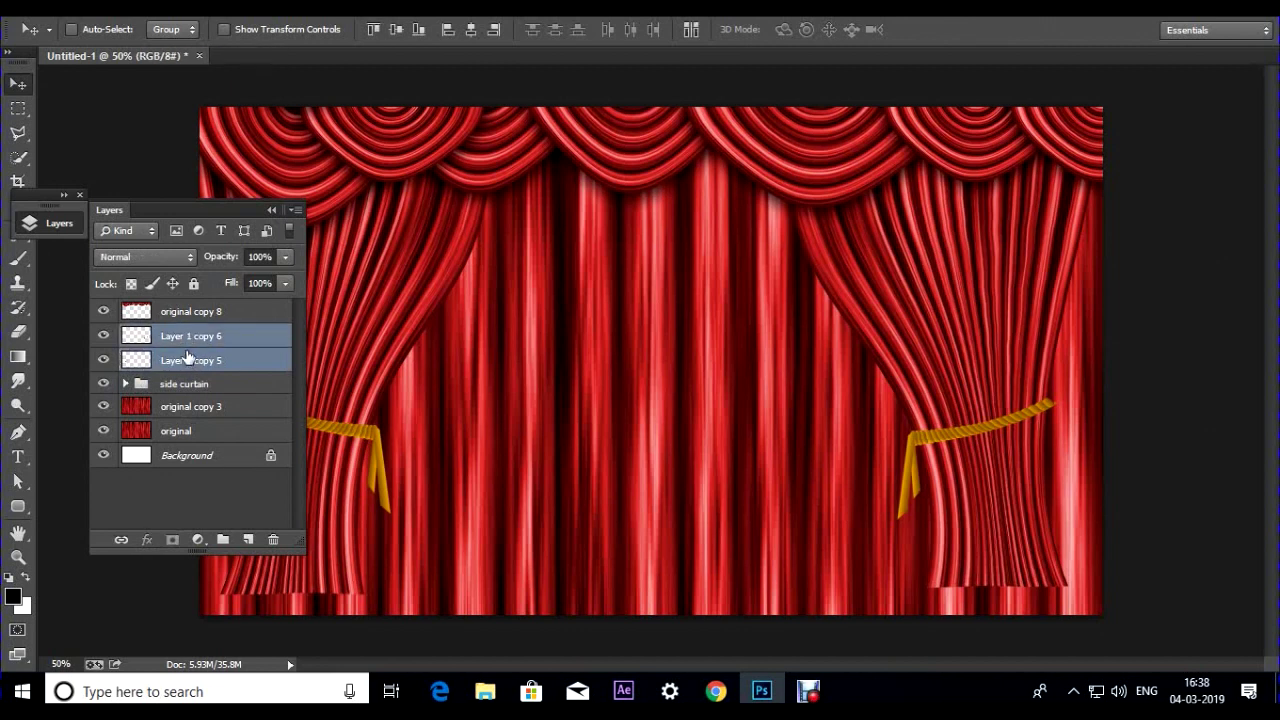
pyautogui.hotkey('ctrl', 'g')
pyautogui.doubleClick(177, 335)
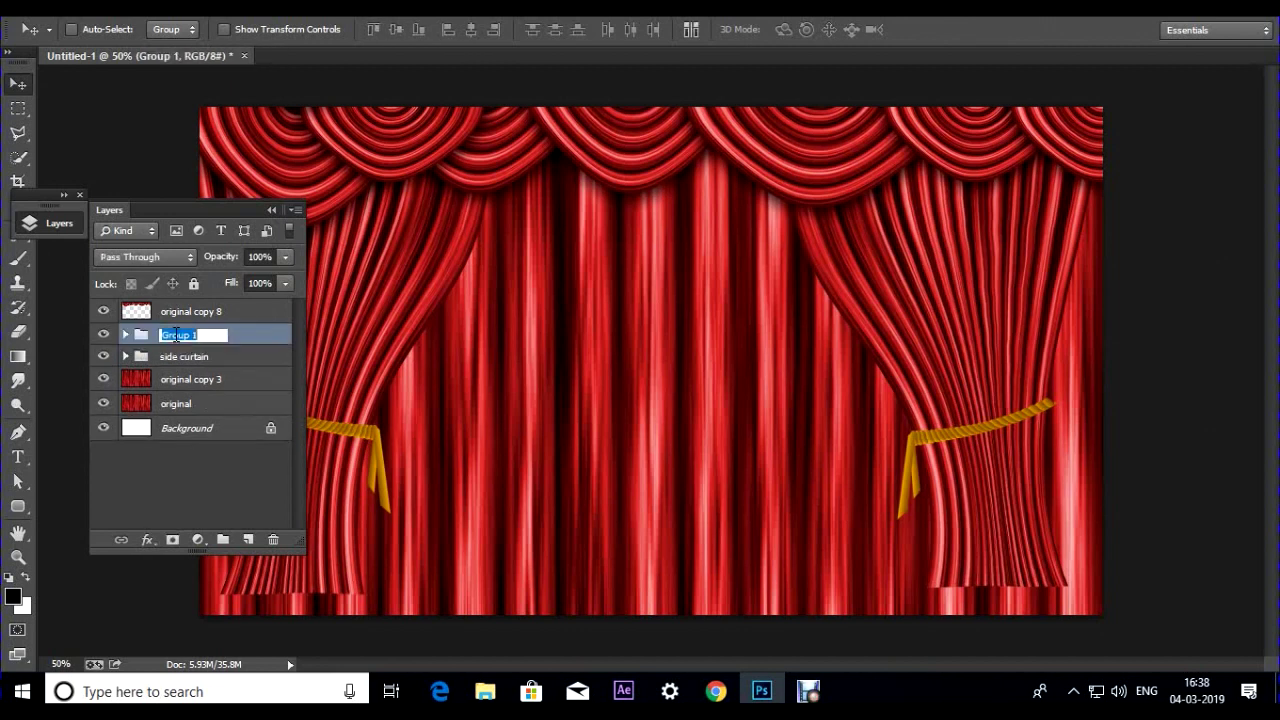
pyautogui.write('ropes')
pyautogui.click(157, 453)
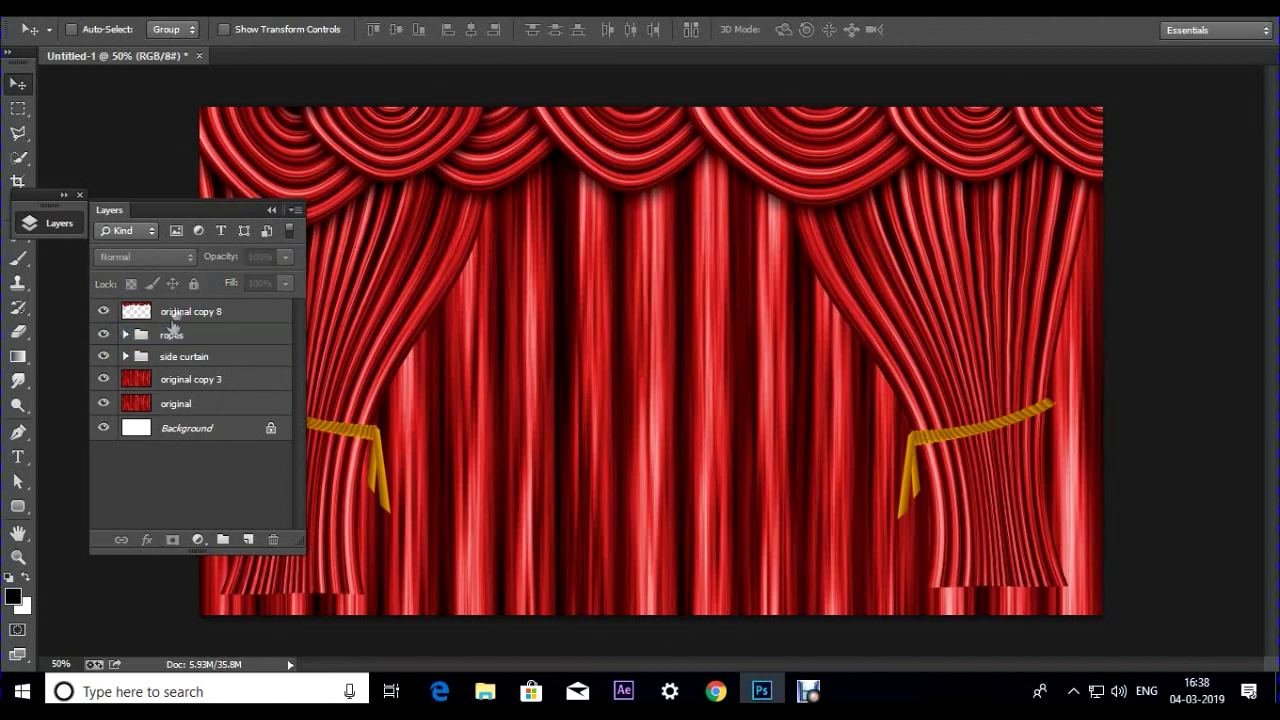
# Put the valance layer "original copy 8" in its own group named "loops"
pyautogui.click(178, 313)
pyautogui.hotkey('ctrl', 'g')
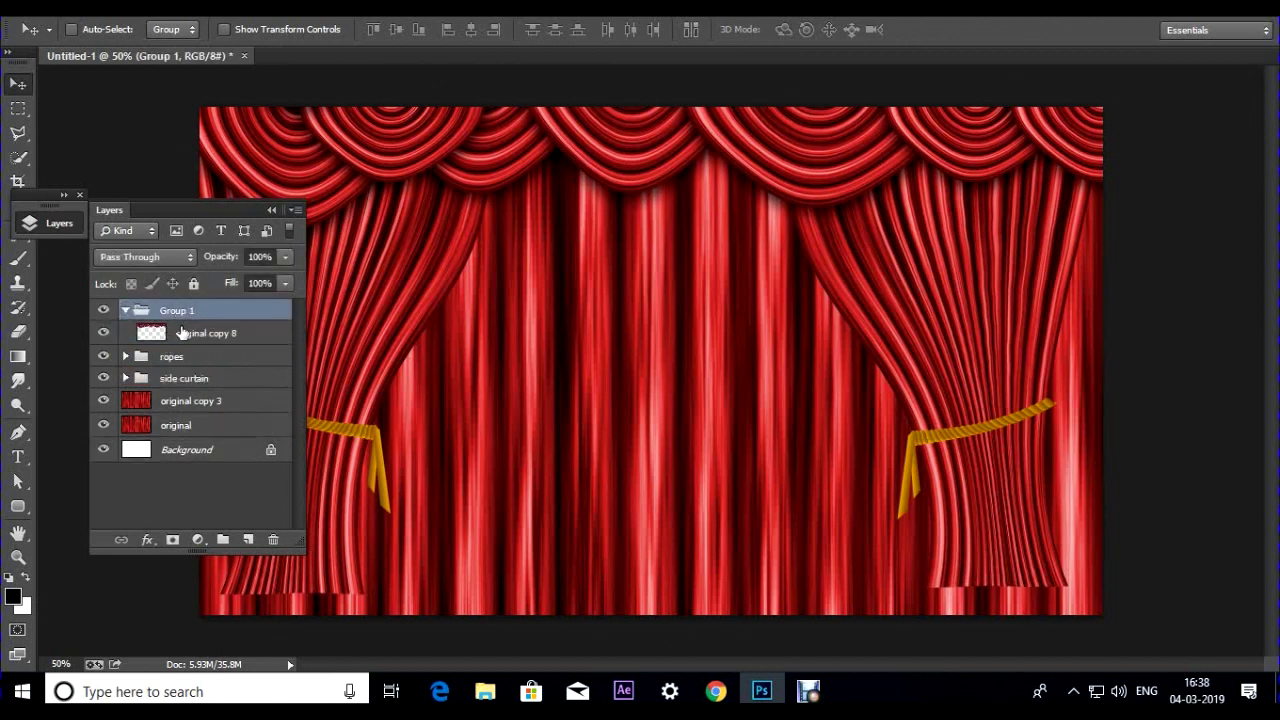
pyautogui.doubleClick(180, 311)
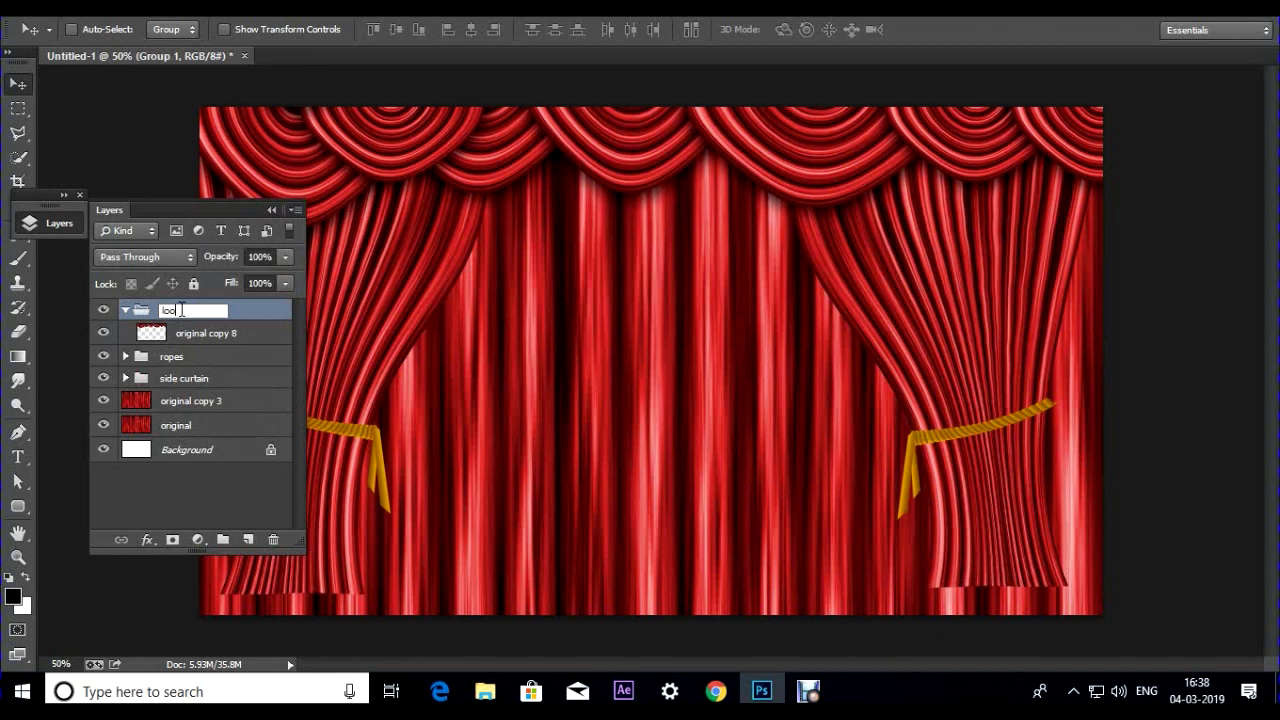
pyautogui.click(174, 471)
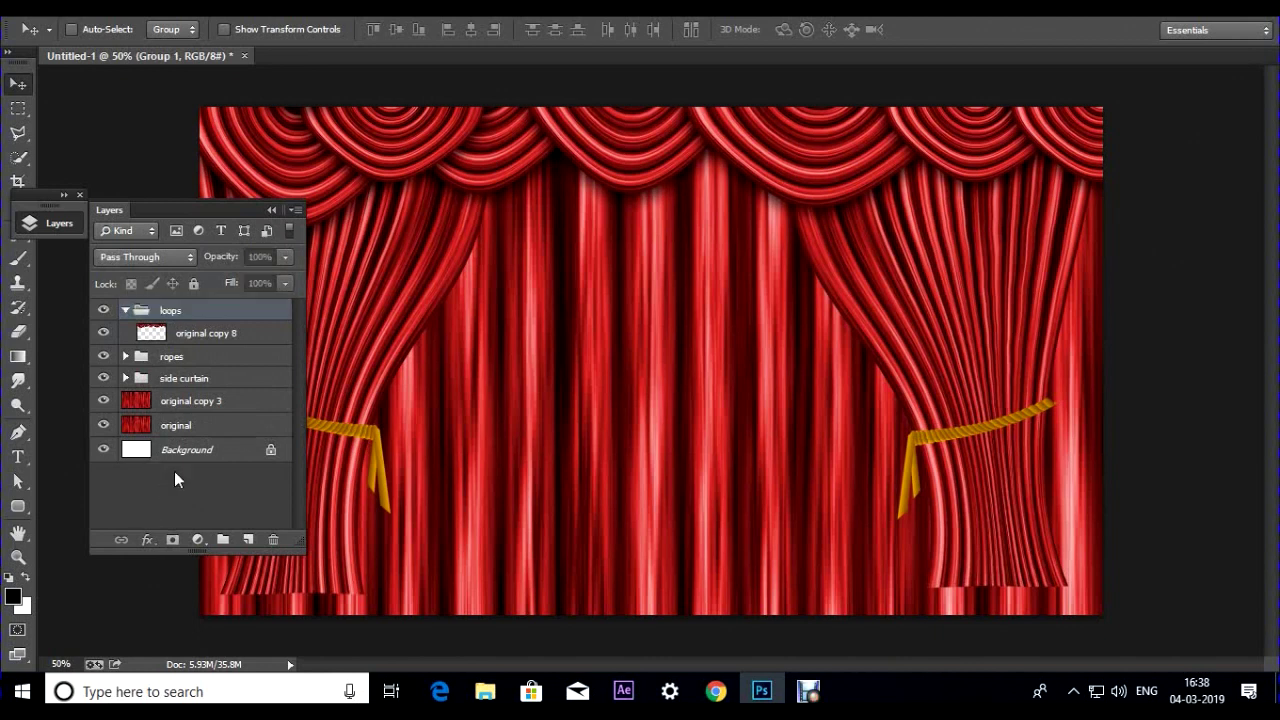
# With the "original" layer hidden, compress "original copy 3" to roughly a third of its width and move it toward the document's centre
pyautogui.click(195, 406)
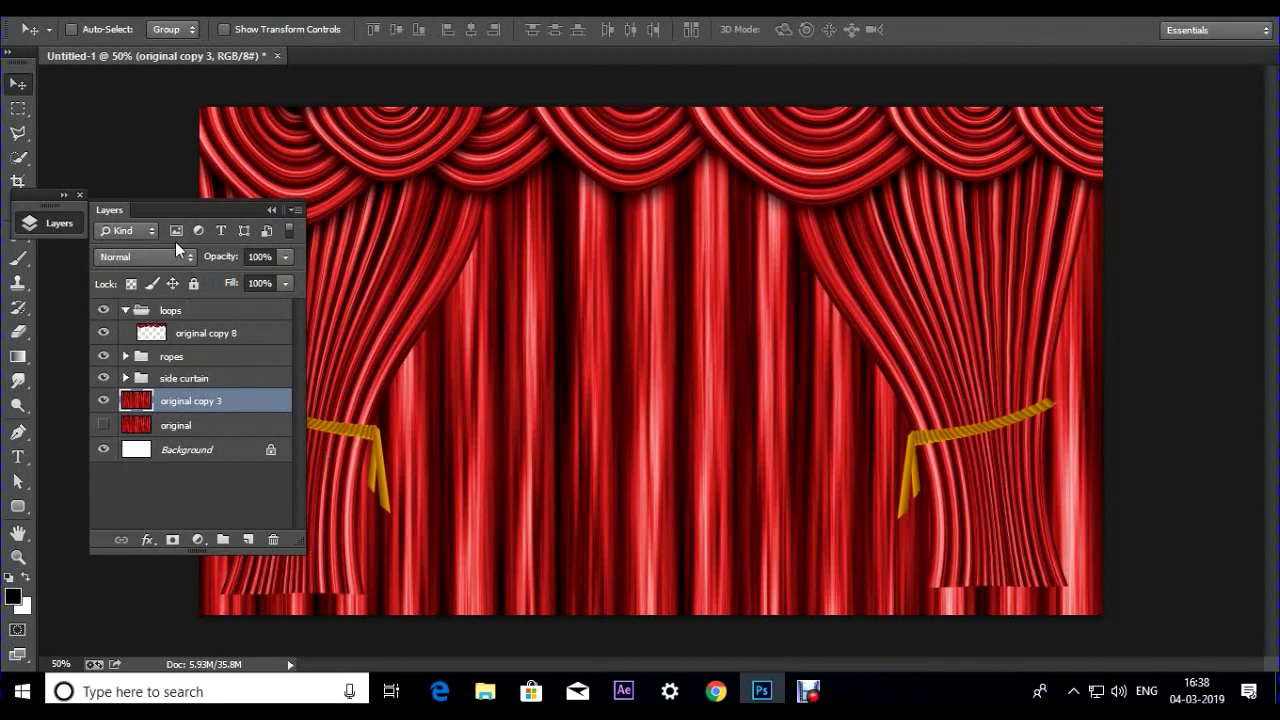
pyautogui.click(120, 220)
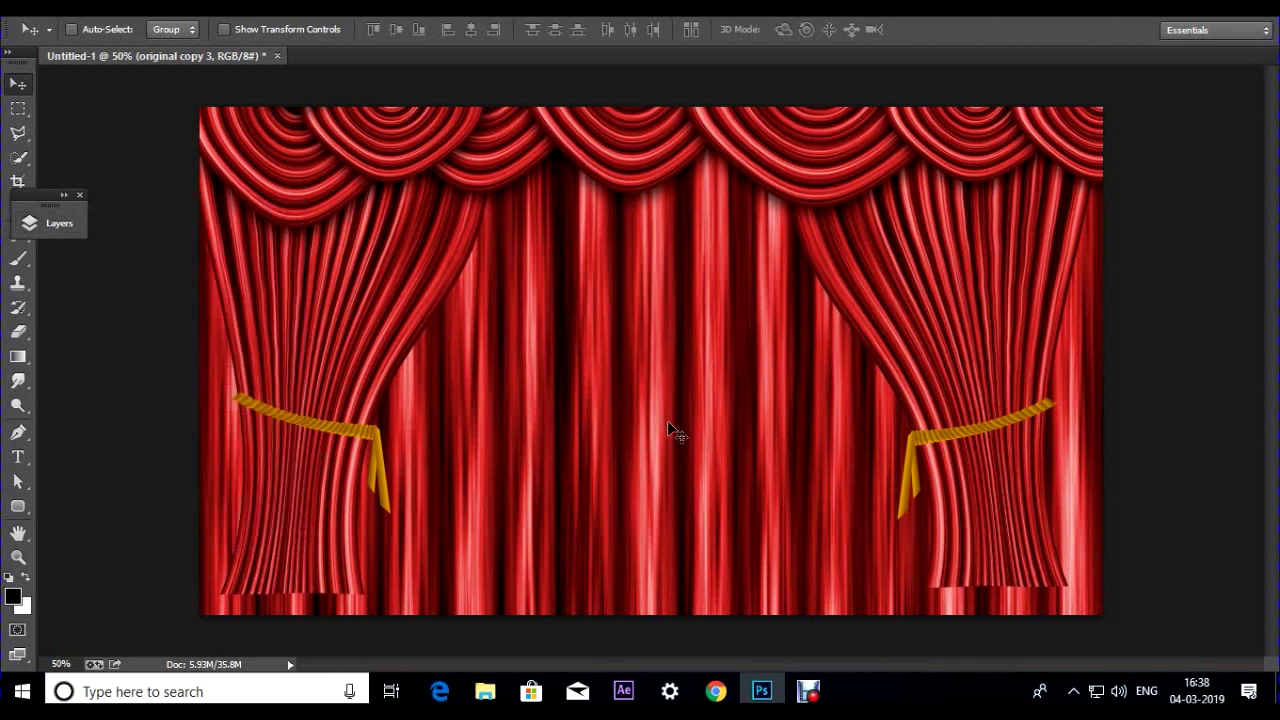
pyautogui.hotkey('ctrl', 't')
pyautogui.moveTo(1100, 363); pyautogui.dragTo(532, 363)
pyautogui.moveTo(434, 406); pyautogui.dragTo(633, 409)
pyautogui.press('Return')
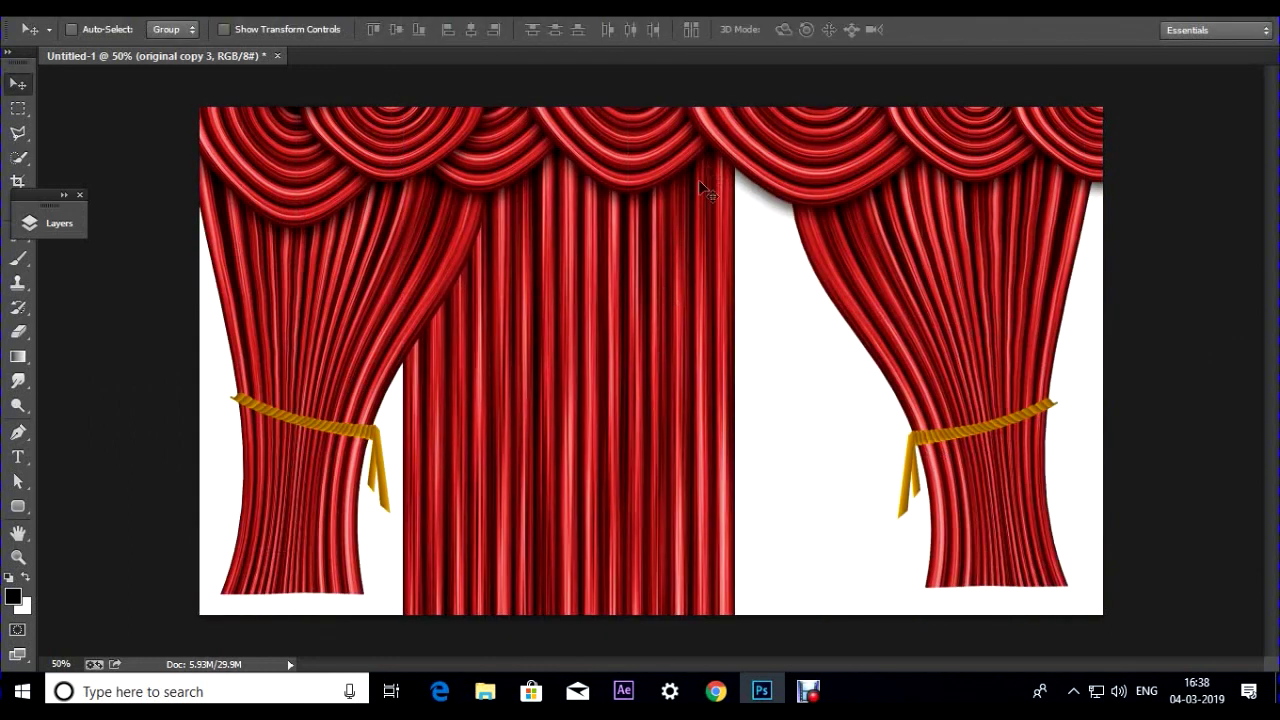
# Fine-tune the centre curtain panel's size and shift it slightly down so its lower edge sits just above the document's bottom
pyautogui.hotkey('ctrl', 't')
pyautogui.moveTo(734, 360); pyautogui.dragTo(755, 394)
pyautogui.press('Return')
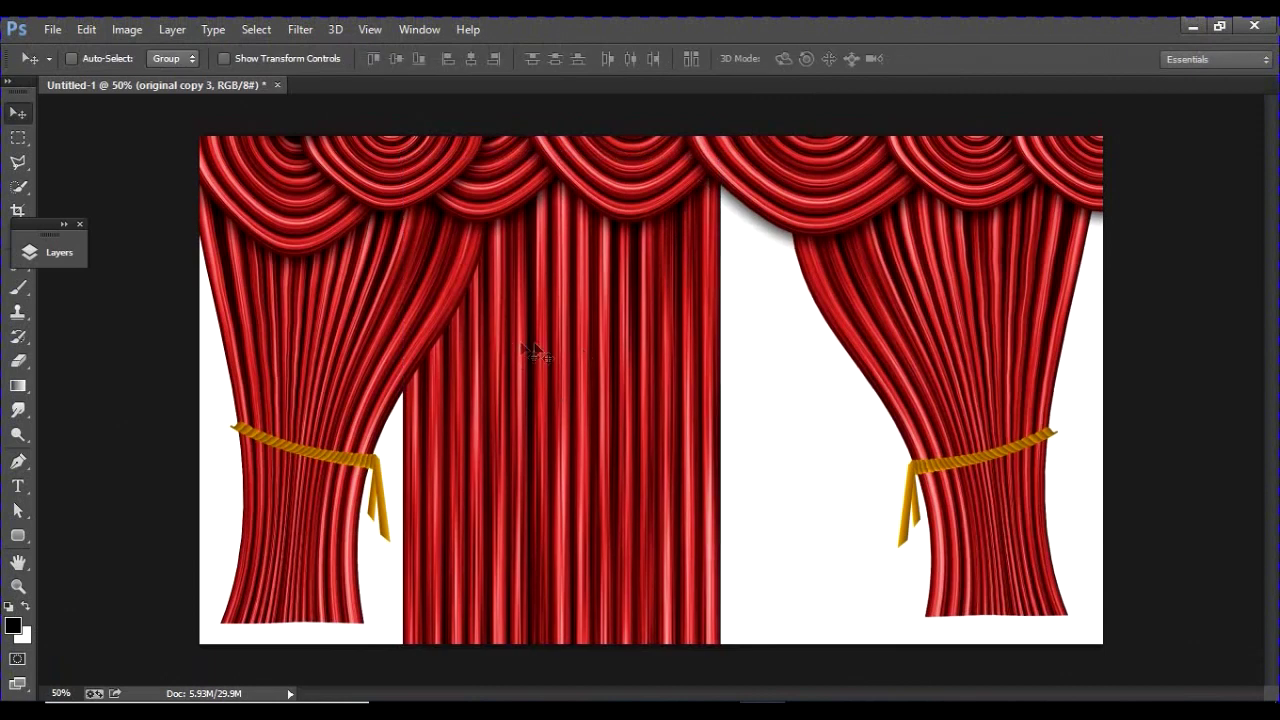
pyautogui.hotkey('ctrl', 't')
pyautogui.press('Return')
pyautogui.click(18, 137)
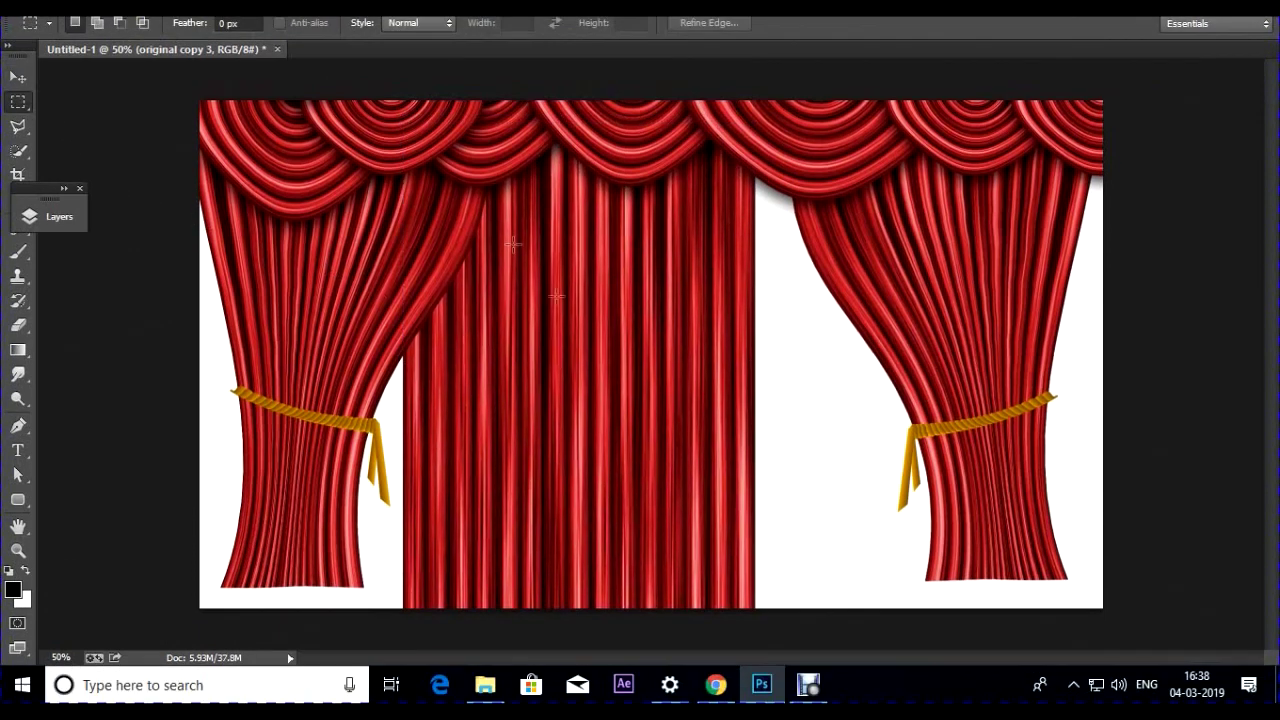
pyautogui.press('v')
pyautogui.moveTo(651, 301); pyautogui.dragTo(661, 355)
pyautogui.hotkey('ctrl', 't')
pyautogui.moveTo(757, 163); pyautogui.dragTo(748, 171)
pyautogui.press('Return')
# Delete roughly the right half of the centre curtain panel with a rectangular selection, then deselect
pyautogui.click(18, 137)
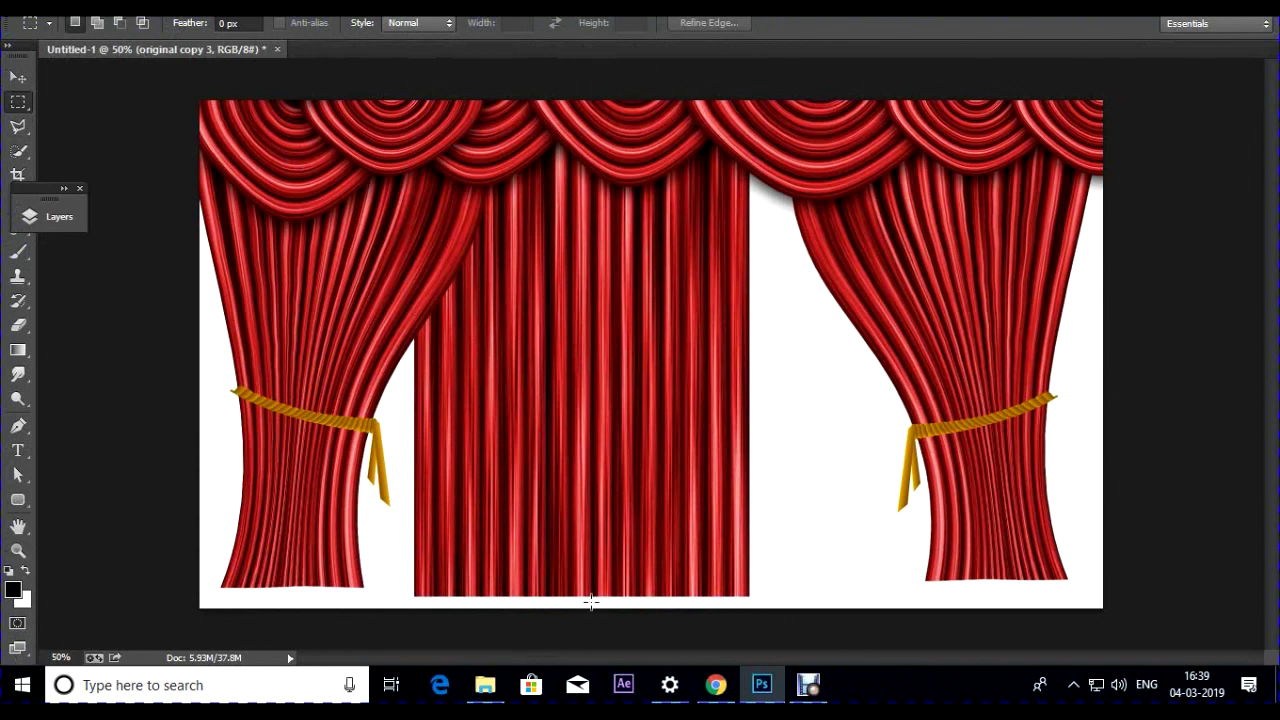
pyautogui.moveTo(591, 601); pyautogui.dragTo(862, 60)
pyautogui.press('Delete')
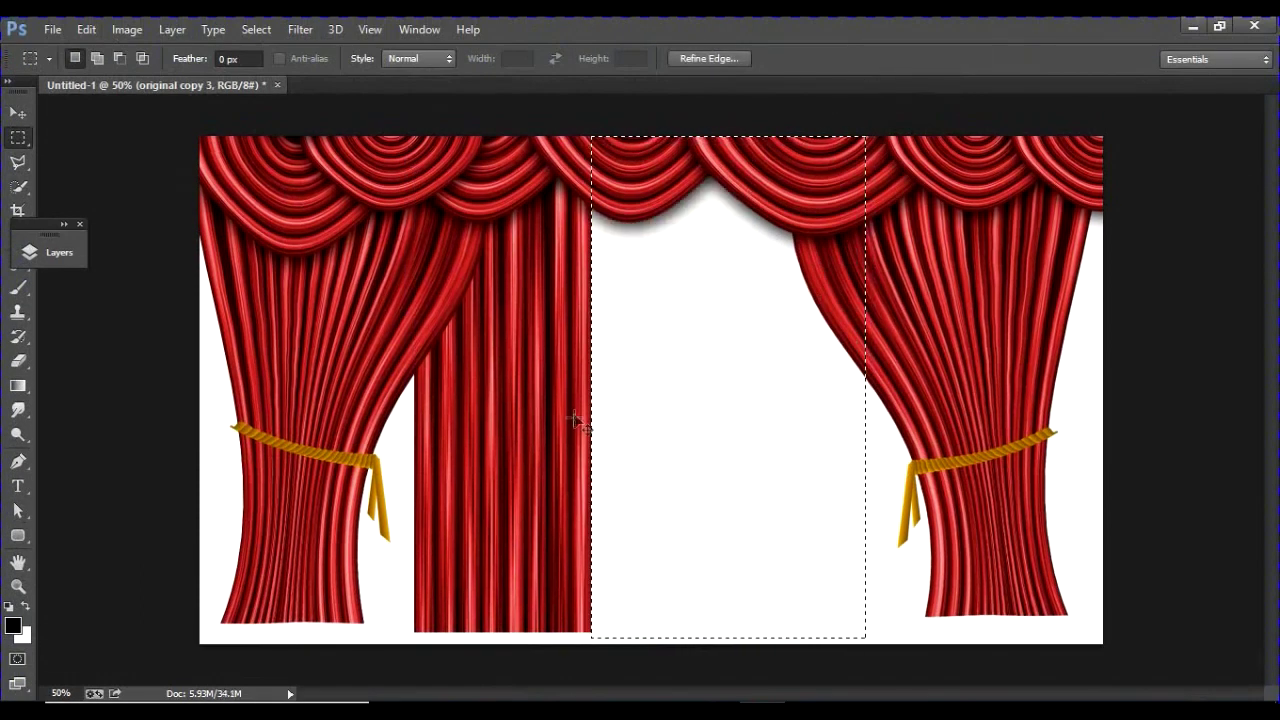
pyautogui.hotkey('ctrl', 'd')
# Select the remaining panel's layer "original copy 3" and nudge the panel slightly right and down
pyautogui.click(18, 112)
pyautogui.rightClick(491, 368)
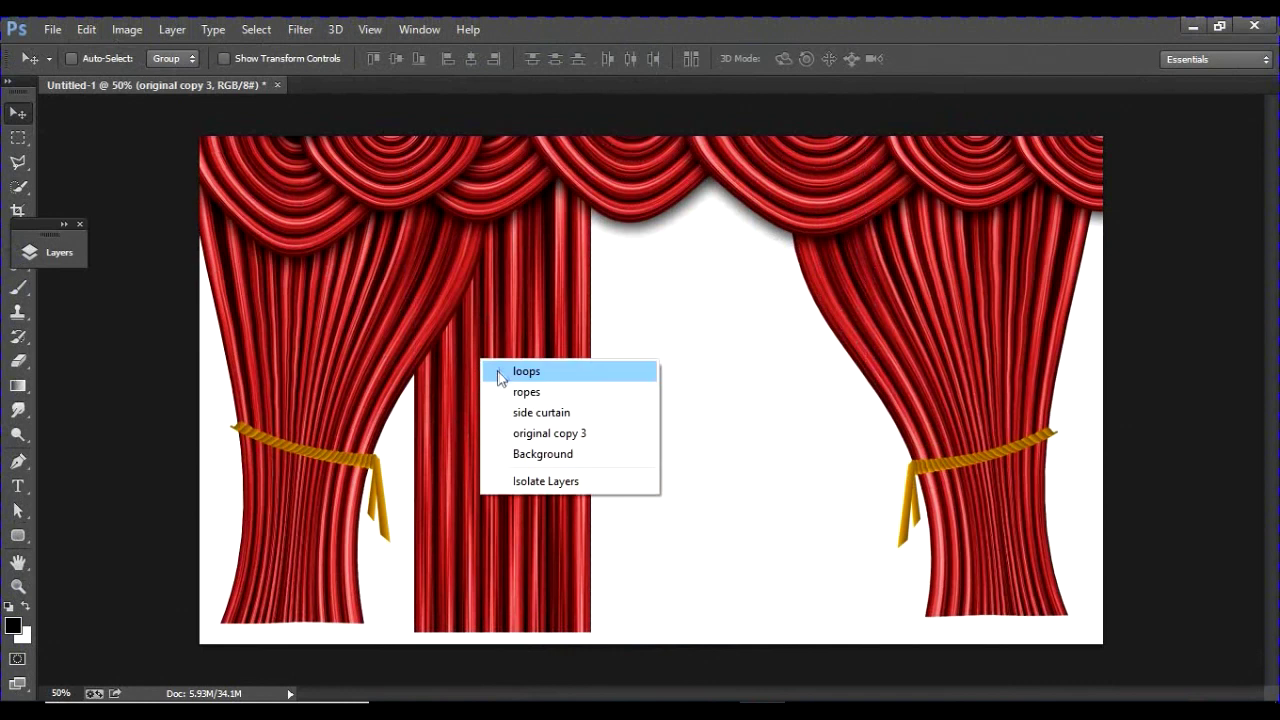
pyautogui.click(505, 374)
pyautogui.rightClick(492, 368)
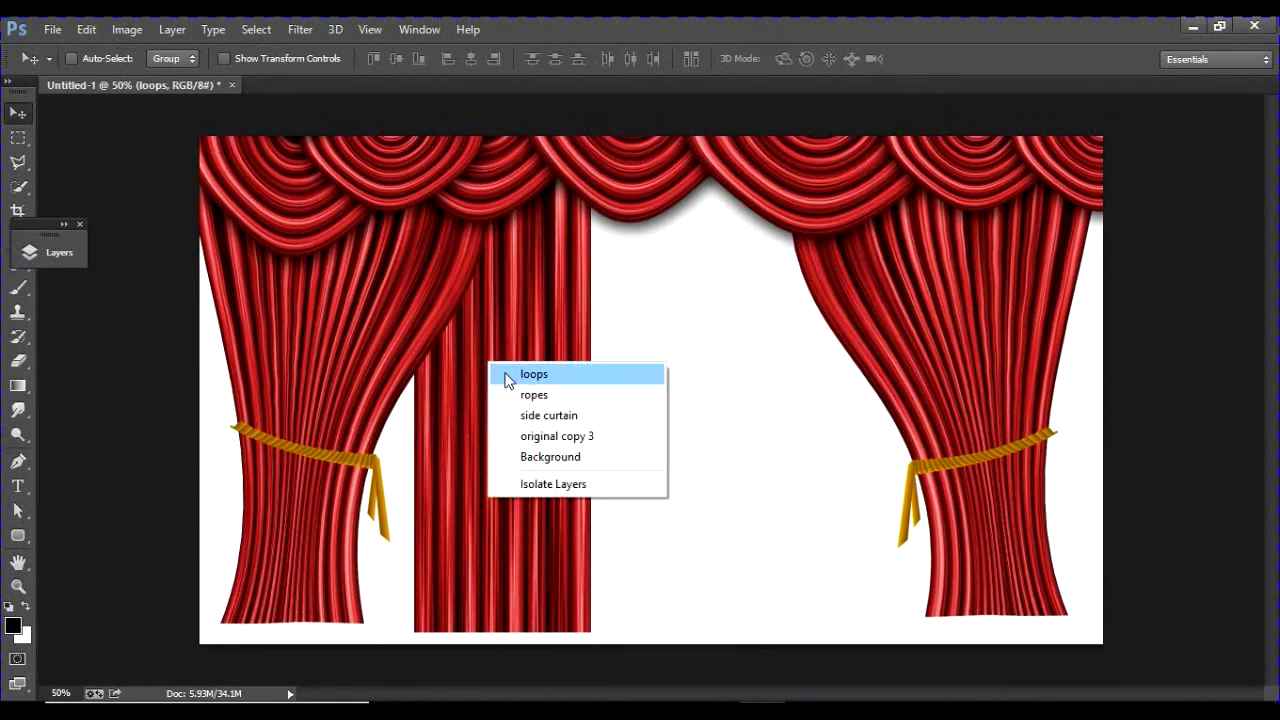
pyautogui.click(505, 436)
pyautogui.moveTo(539, 430); pyautogui.dragTo(549, 434)
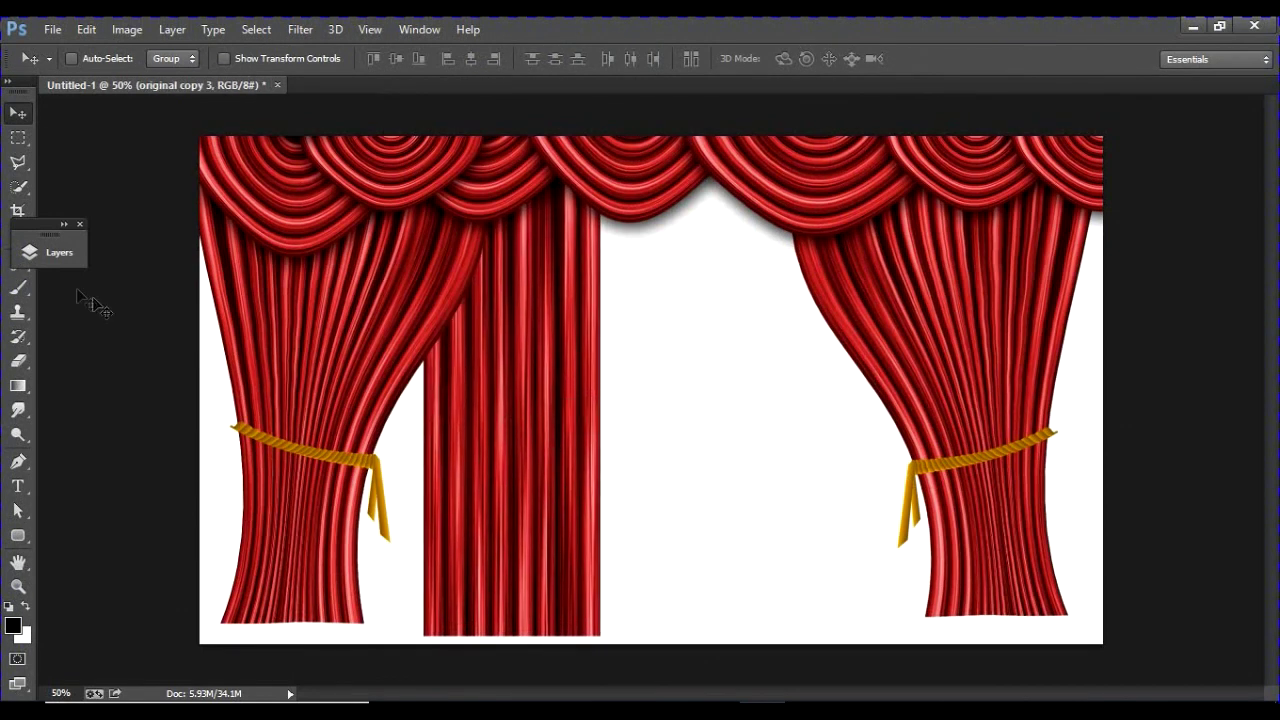
# Move the layer "original copy 3" above the "loops" group so the panel lies in front of the valance
pyautogui.press('F7')
pyautogui.moveTo(184, 436); pyautogui.dragTo(193, 330)
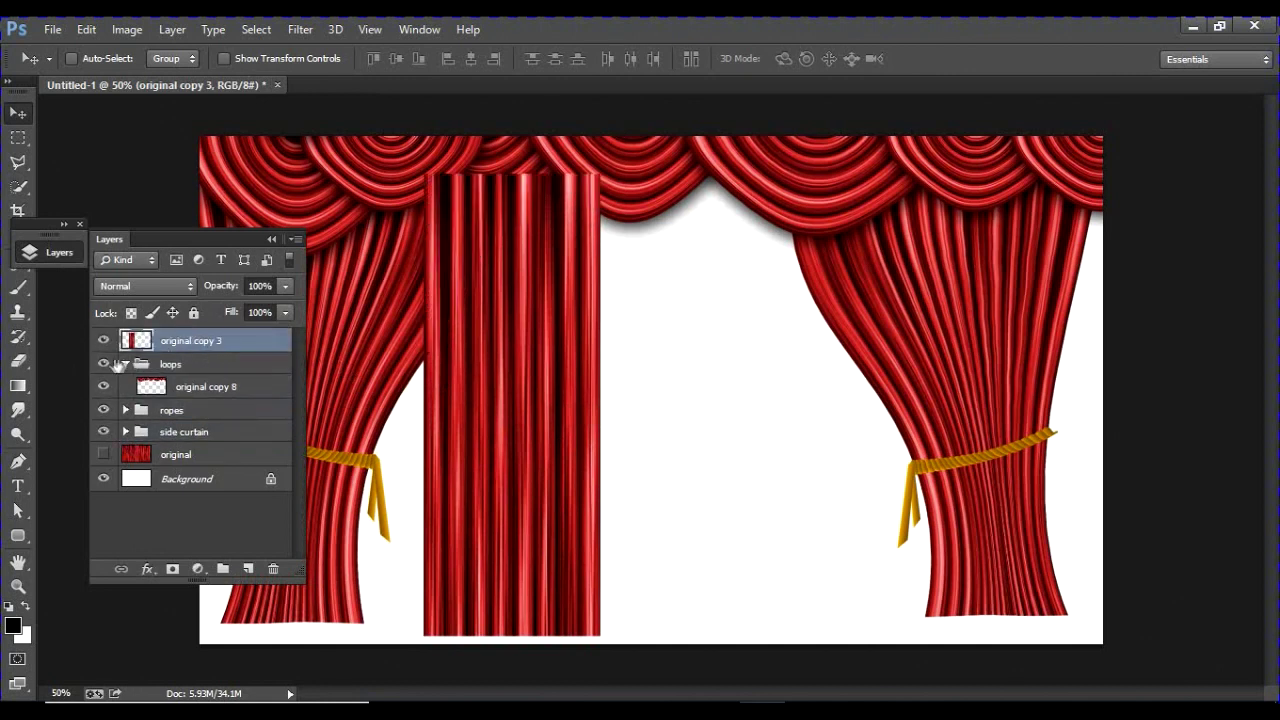
pyautogui.click(116, 366)
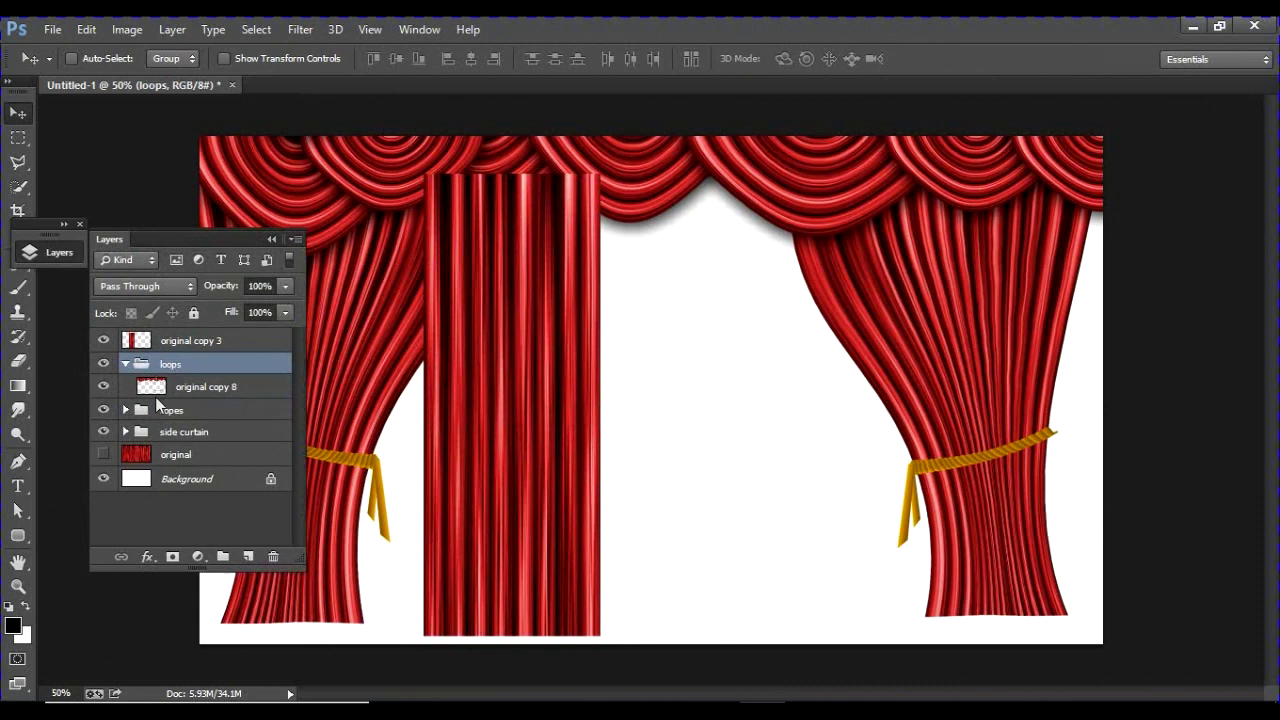
pyautogui.doubleClick(109, 240)
# Move the straight curtain panel to the document's upper-left corner, over the left side curtain
pyautogui.moveTo(508, 349); pyautogui.dragTo(365, 316)
pyautogui.rightClick(512, 322)
pyautogui.click(560, 331)
pyautogui.moveTo(543, 357); pyautogui.dragTo(320, 303)
# Warp the left panel so its right edge curves inward and tapers toward the bottom
pyautogui.hotkey('ctrl', 't')
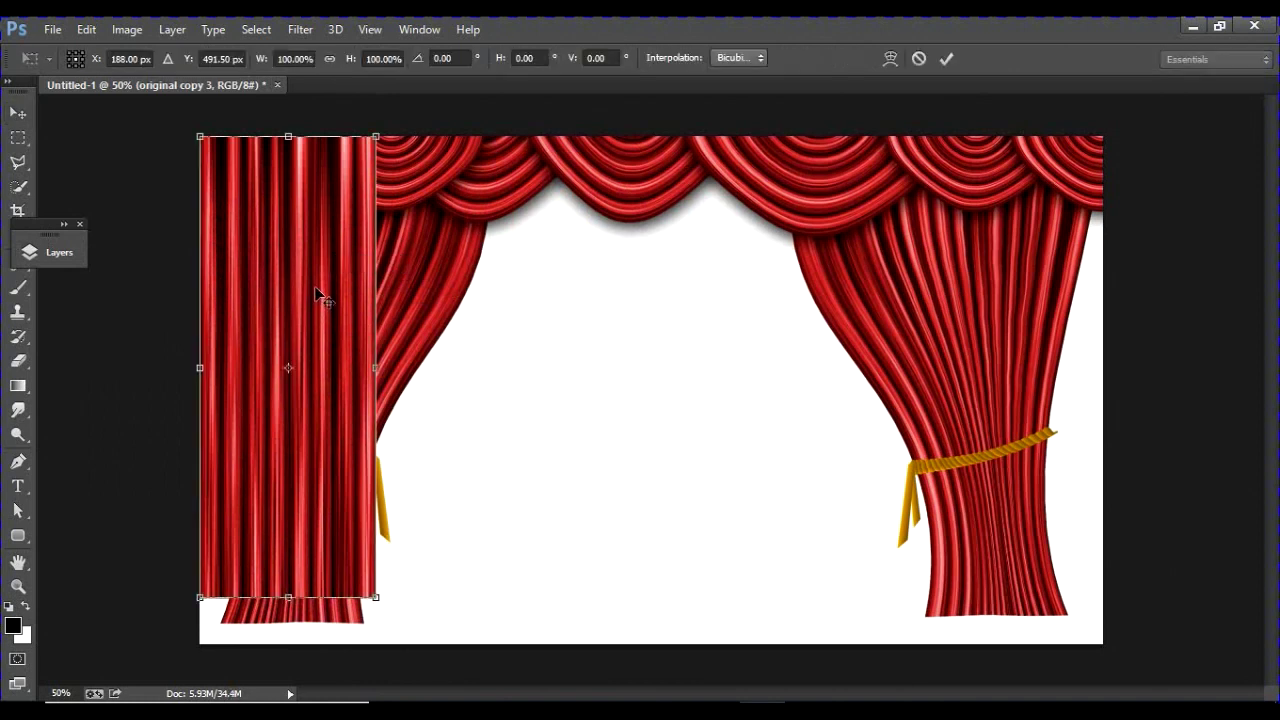
pyautogui.rightClick(345, 291)
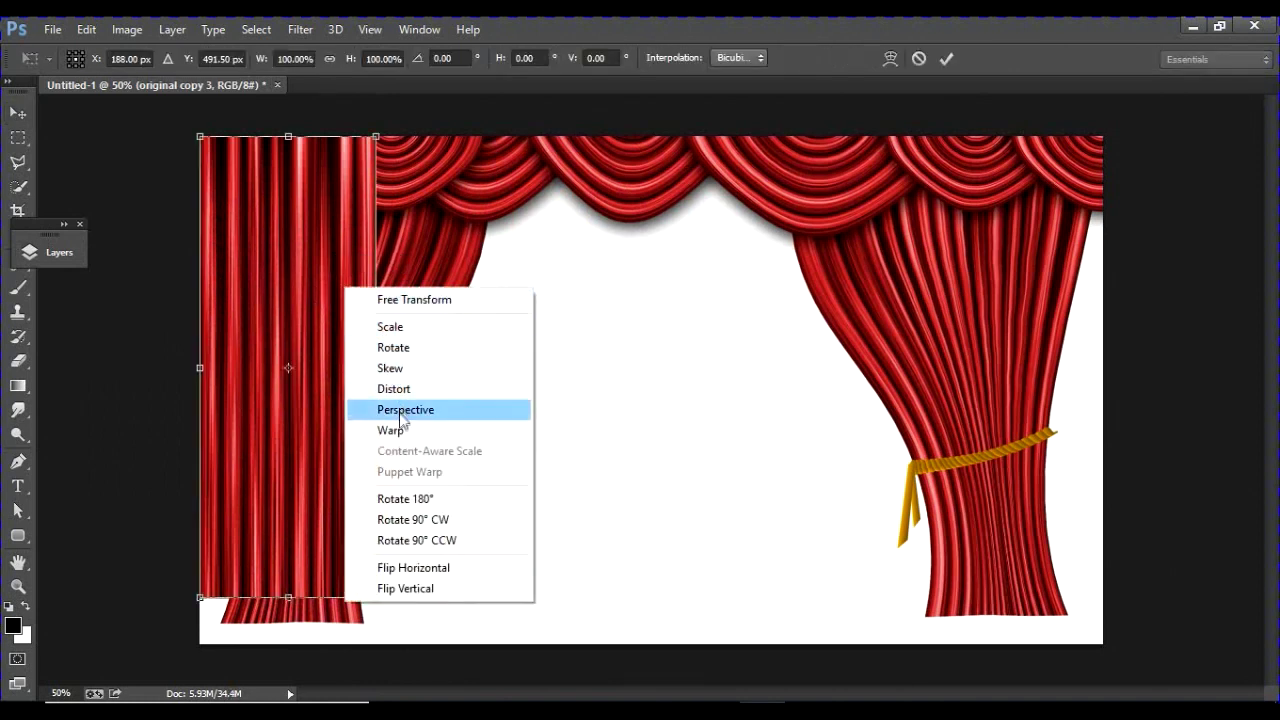
pyautogui.click(372, 429)
pyautogui.moveTo(372, 388); pyautogui.dragTo(347, 400)
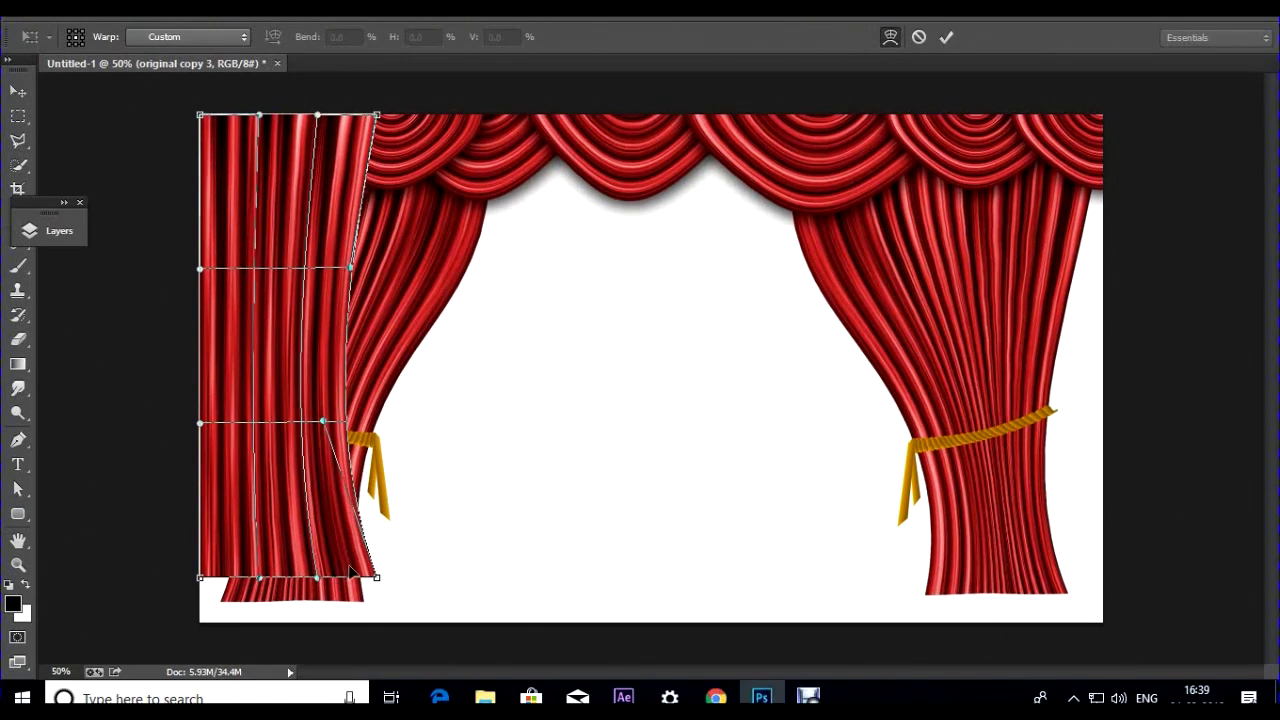
pyautogui.moveTo(345, 600); pyautogui.dragTo(268, 608)
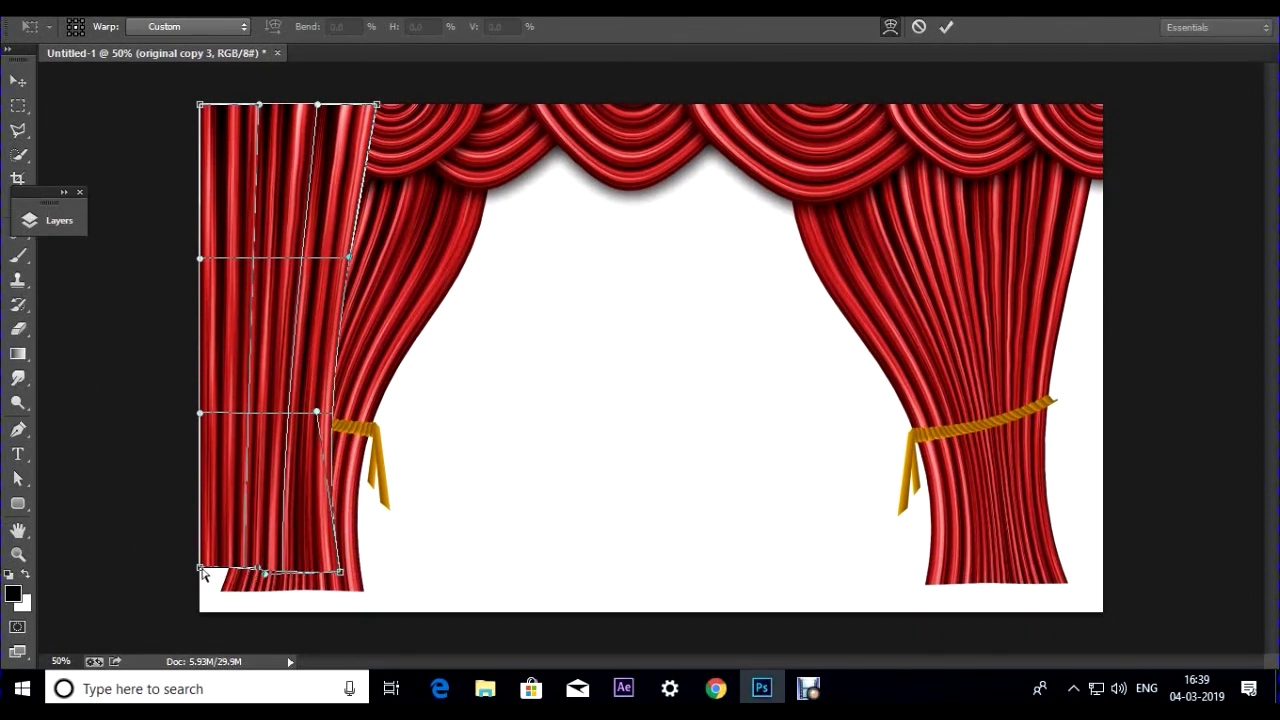
pyautogui.press('Escape')
# Stretch the warped left panel down to the document's bottom edge
pyautogui.hotkey('ctrl', 't')
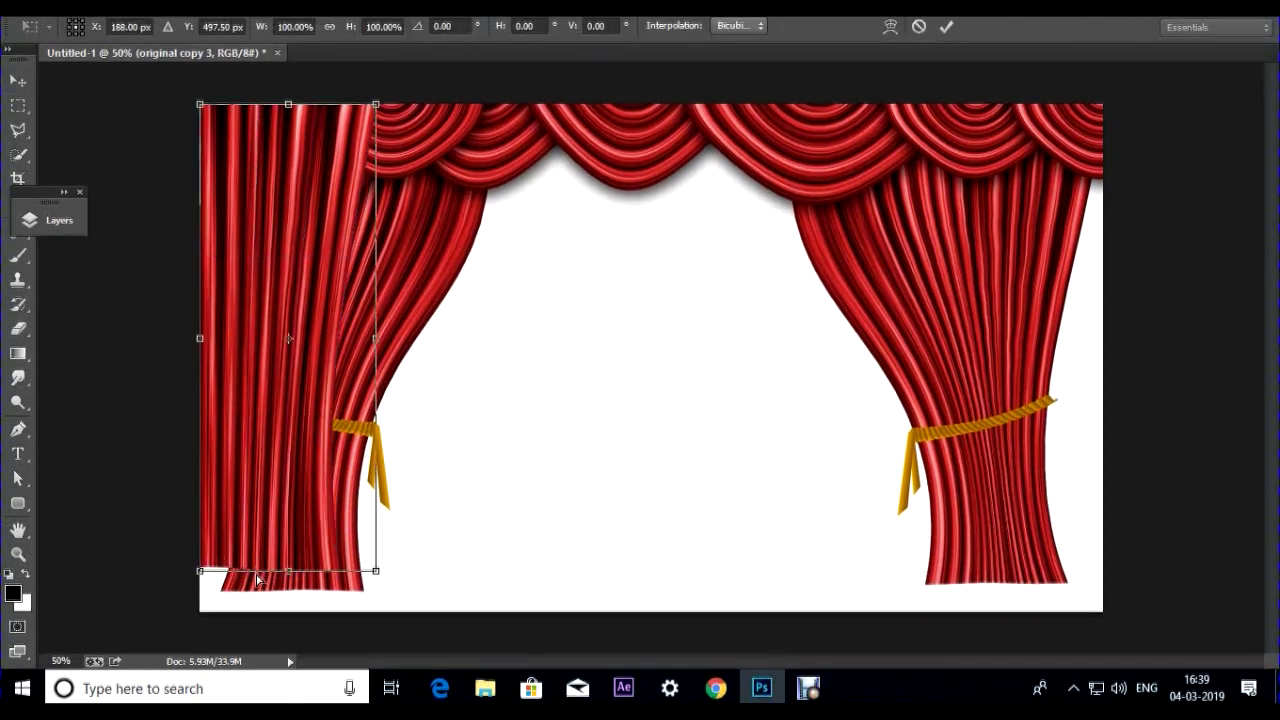
pyautogui.moveTo(284, 568); pyautogui.dragTo(288, 608)
pyautogui.press('Return')
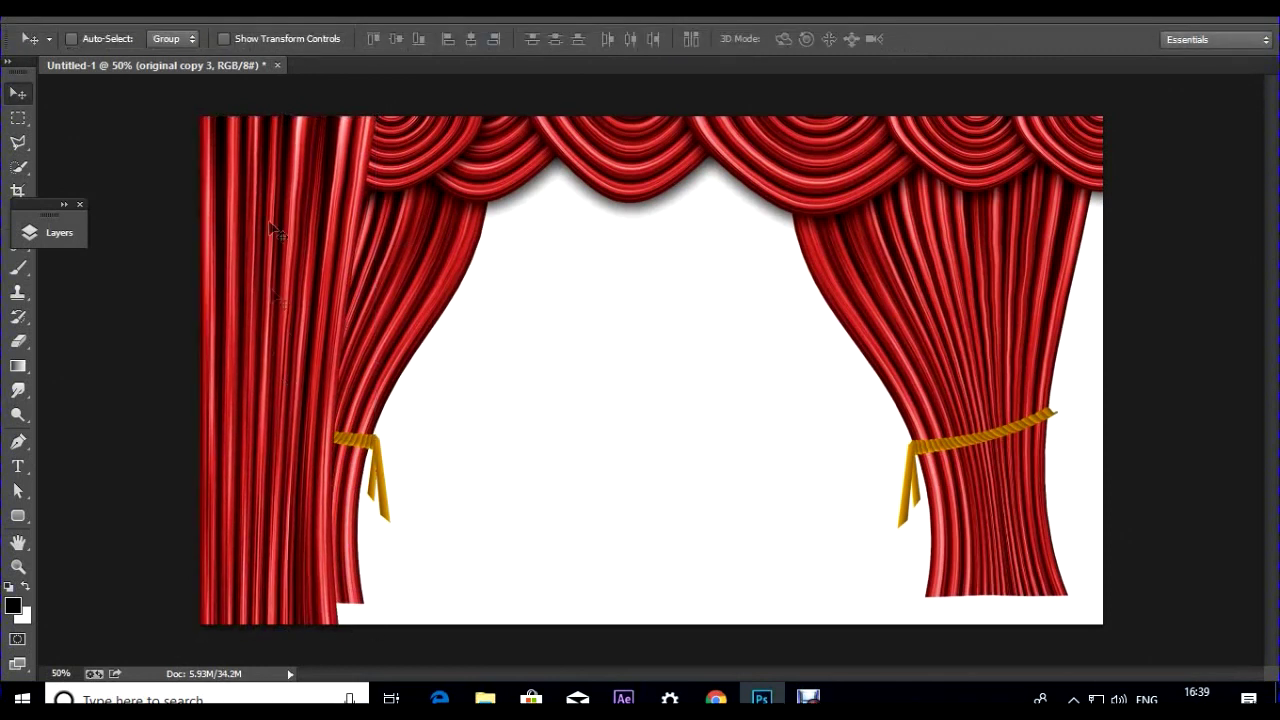
# Narrow the warped left panel from its right side to reveal more of the tied-back curtain
pyautogui.hotkey('ctrl', 't')
pyautogui.moveTo(376, 376); pyautogui.dragTo(346, 372)
pyautogui.press('Return')
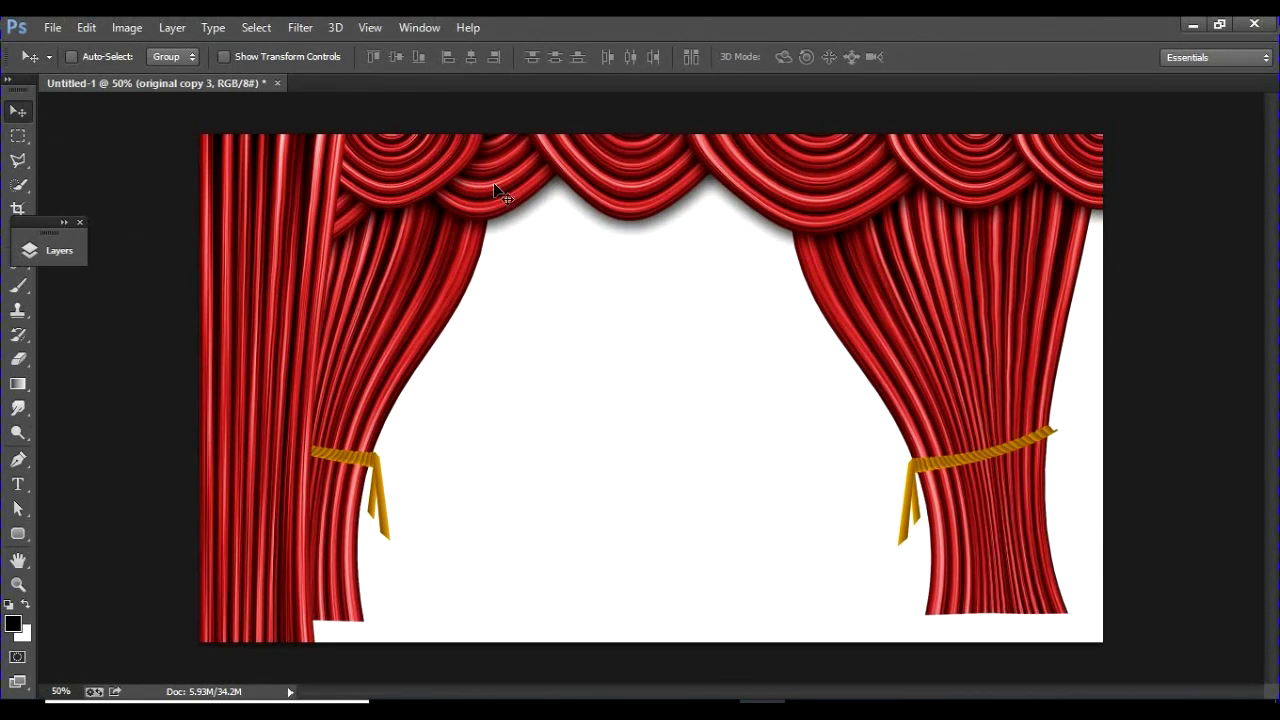
# Add a Multiply drop shadow to the left outer panel with 75% opacity, 11 px distance, 30% spread and 76 px size
pyautogui.rightClick(280, 230)
pyautogui.click(300, 229)
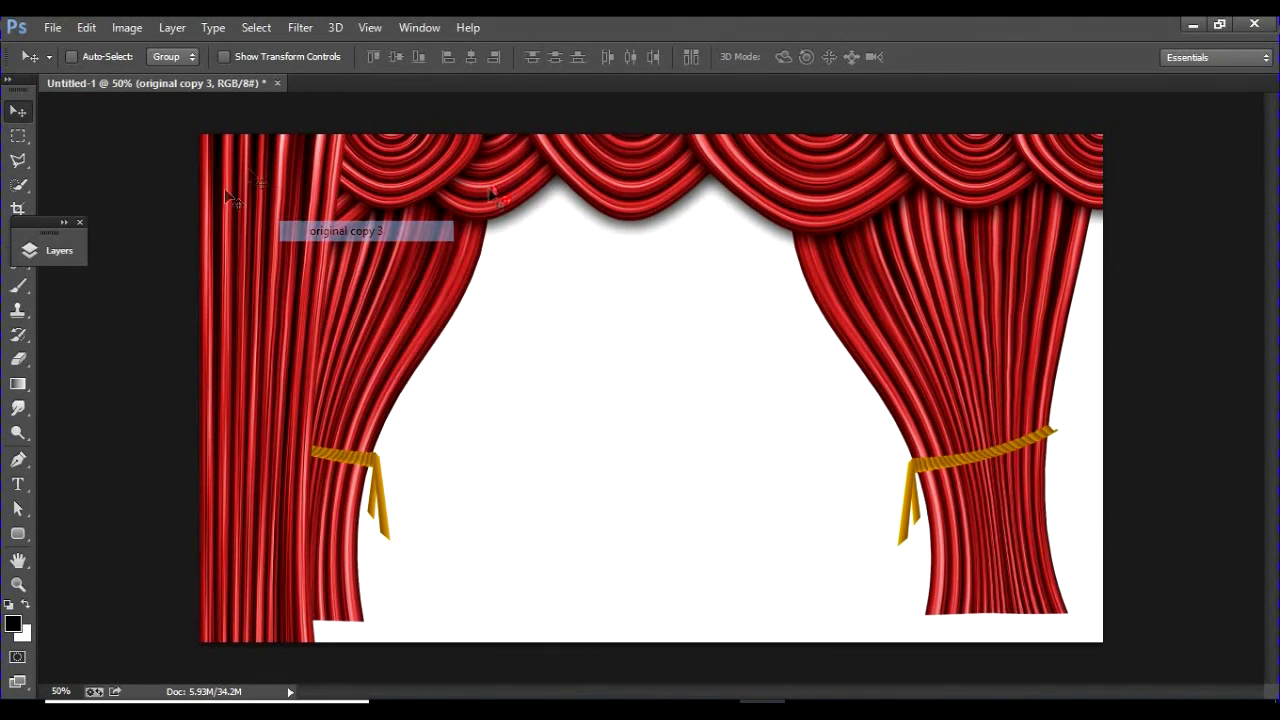
pyautogui.click(40, 251)
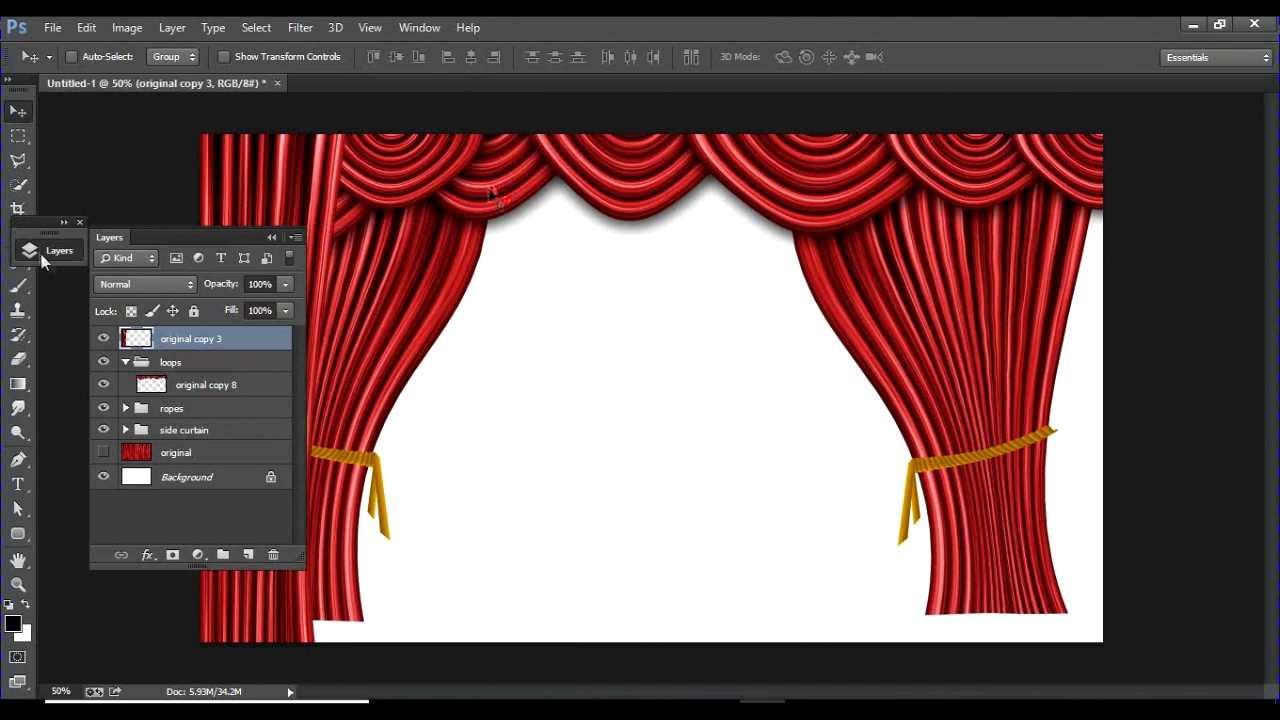
pyautogui.click(148, 555)
pyautogui.click(182, 535)
pyautogui.moveTo(801, 209); pyautogui.dragTo(826, 231)
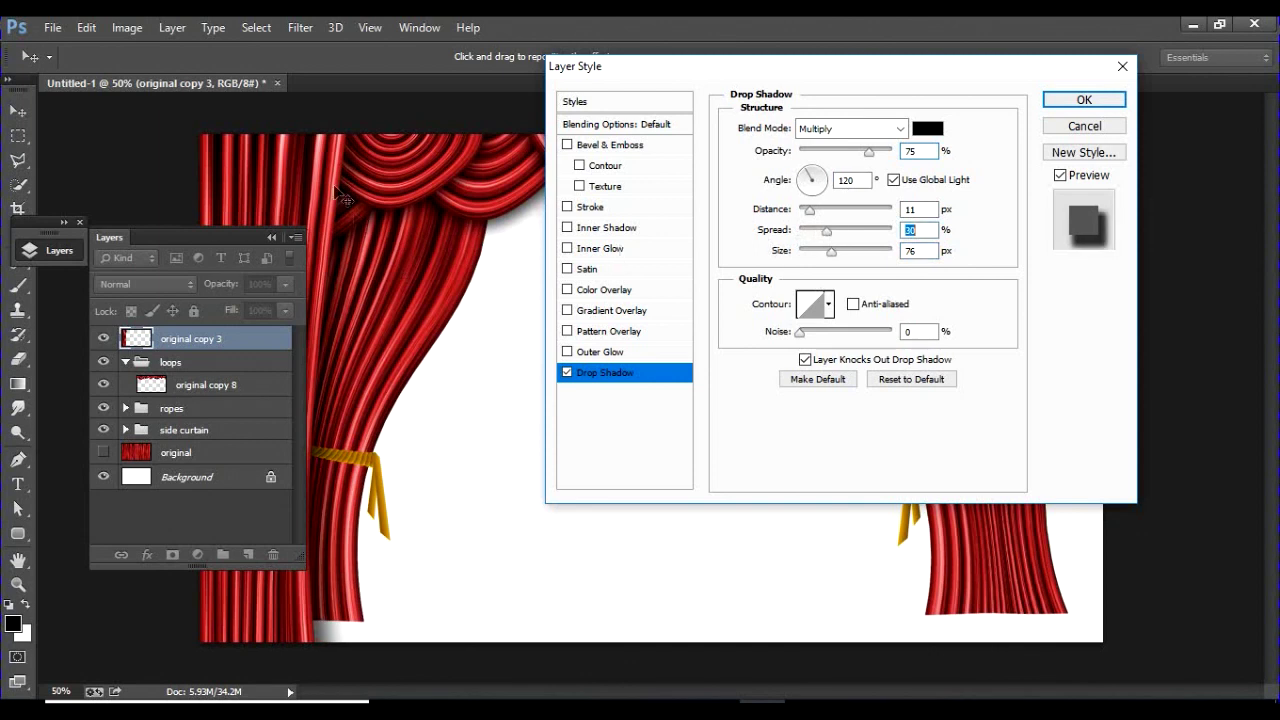
pyautogui.click(1084, 99)
# Rasterize the drop shadow style of the left outer panel layer
pyautogui.moveTo(182, 252); pyautogui.dragTo(713, 246)
pyautogui.rightClick(728, 352)
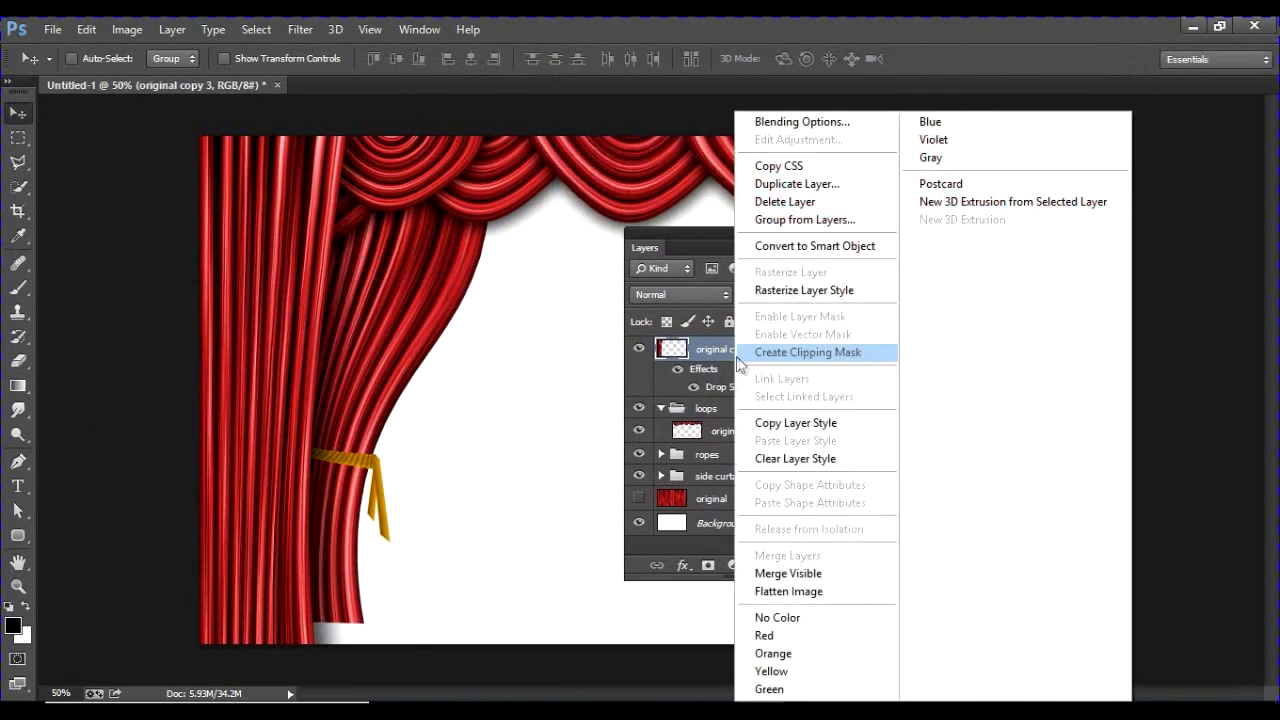
pyautogui.click(815, 291)
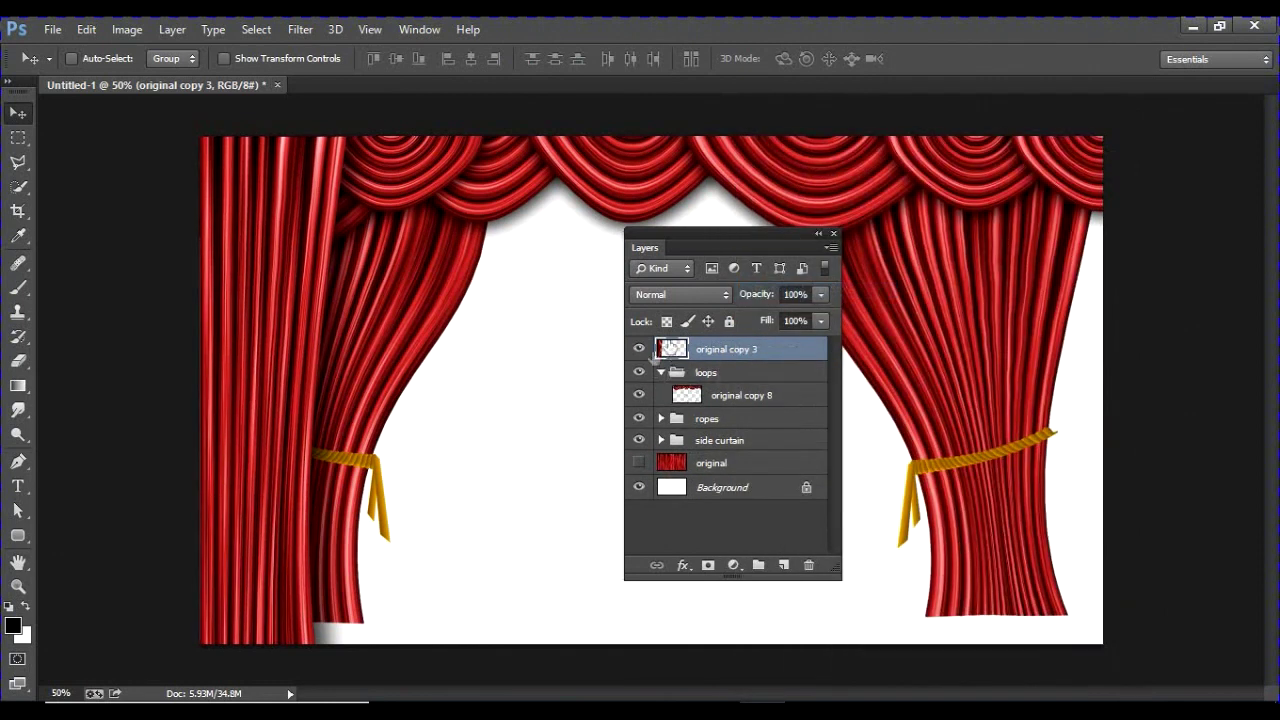
# Duplicate the left outer panel, flip the copy horizontally and place it against the document's right edge
pyautogui.doubleClick(702, 241)
pyautogui.moveTo(276, 366); pyautogui.dragTo(720, 368)
pyautogui.hotkey('ctrl', 't')
pyautogui.rightClick(769, 300)
pyautogui.click(816, 578)
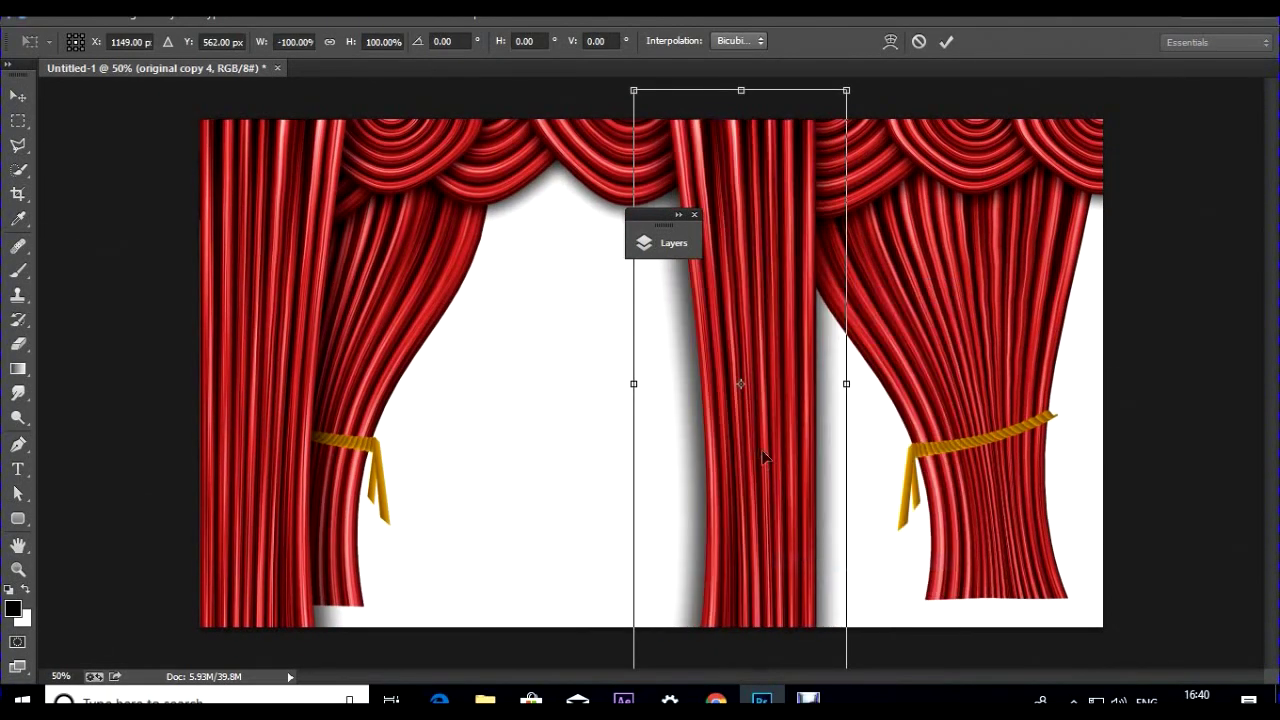
pyautogui.moveTo(775, 328); pyautogui.dragTo(1056, 323)
pyautogui.press('Return')
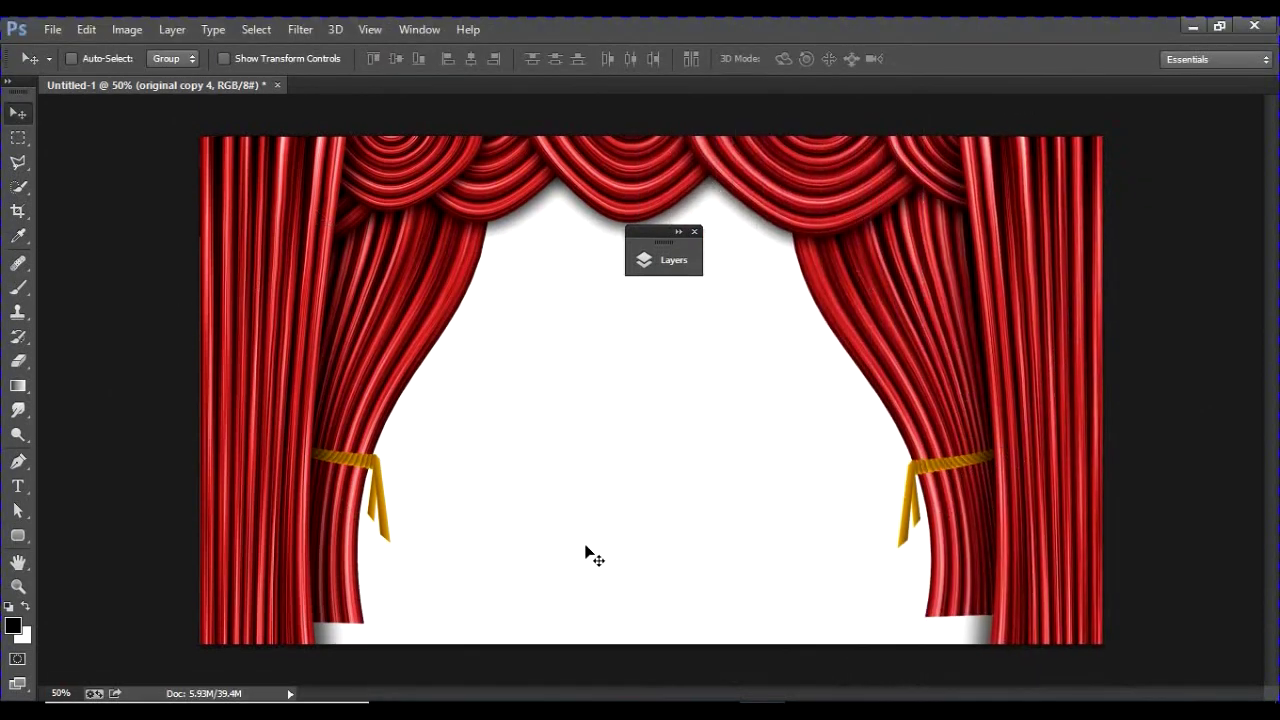
# Merge the side curtain group into a single layer
pyautogui.rightClick(382, 286)
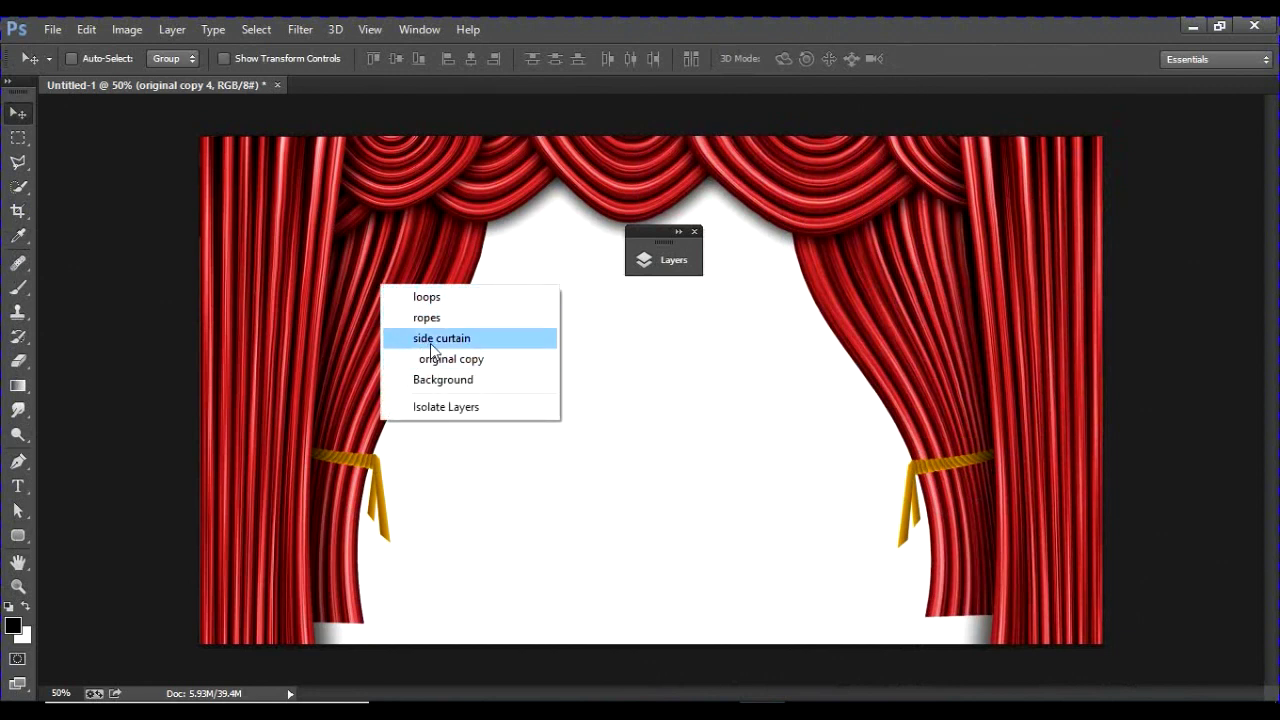
pyautogui.click(431, 342)
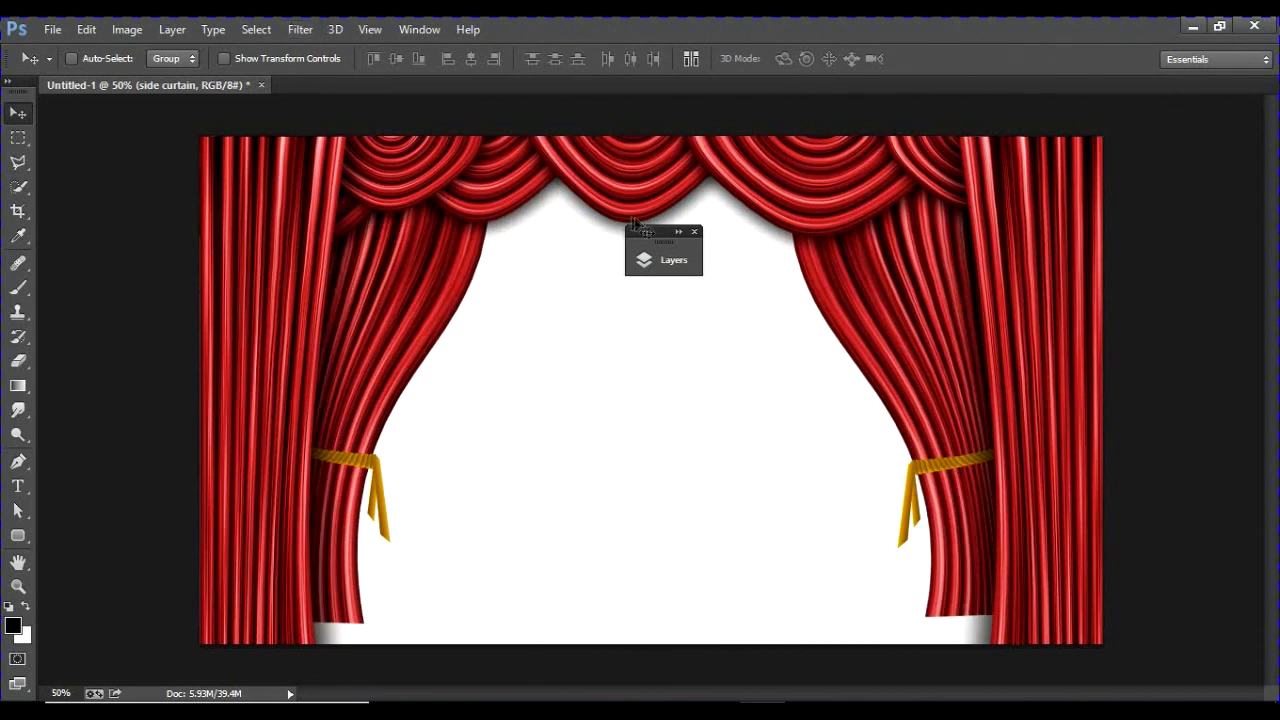
pyautogui.click(668, 260)
pyautogui.rightClick(502, 470)
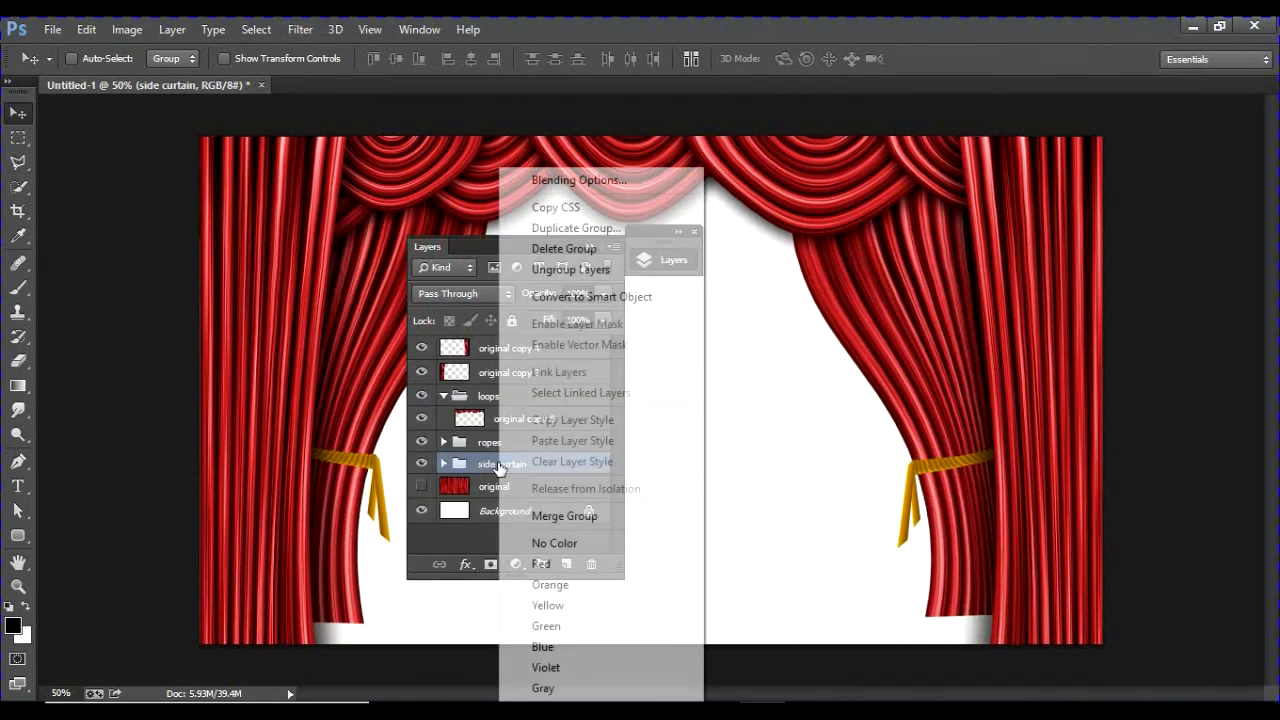
pyautogui.click(553, 516)
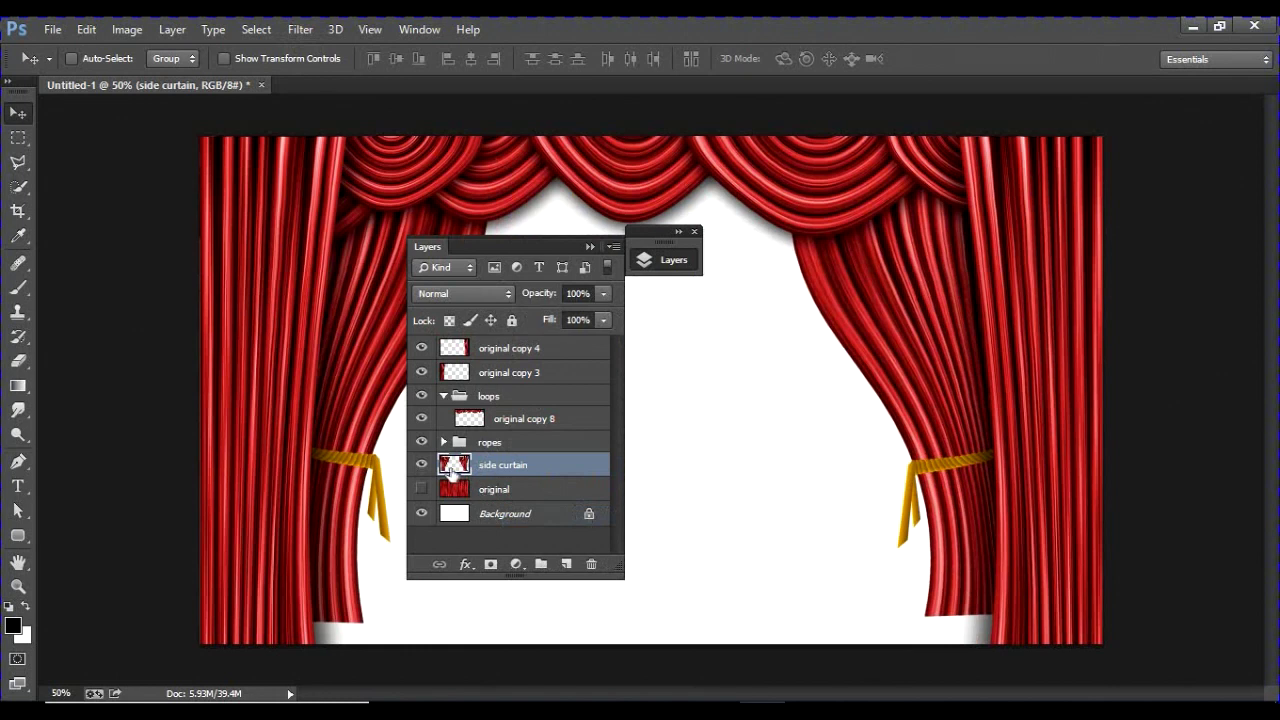
pyautogui.moveTo(444, 313); pyautogui.dragTo(437, 367)
pyautogui.click(694, 232)
# Darken the side curtains with an Exposure adjustment of -1.25
pyautogui.click(127, 30)
pyautogui.moveTo(155, 77)
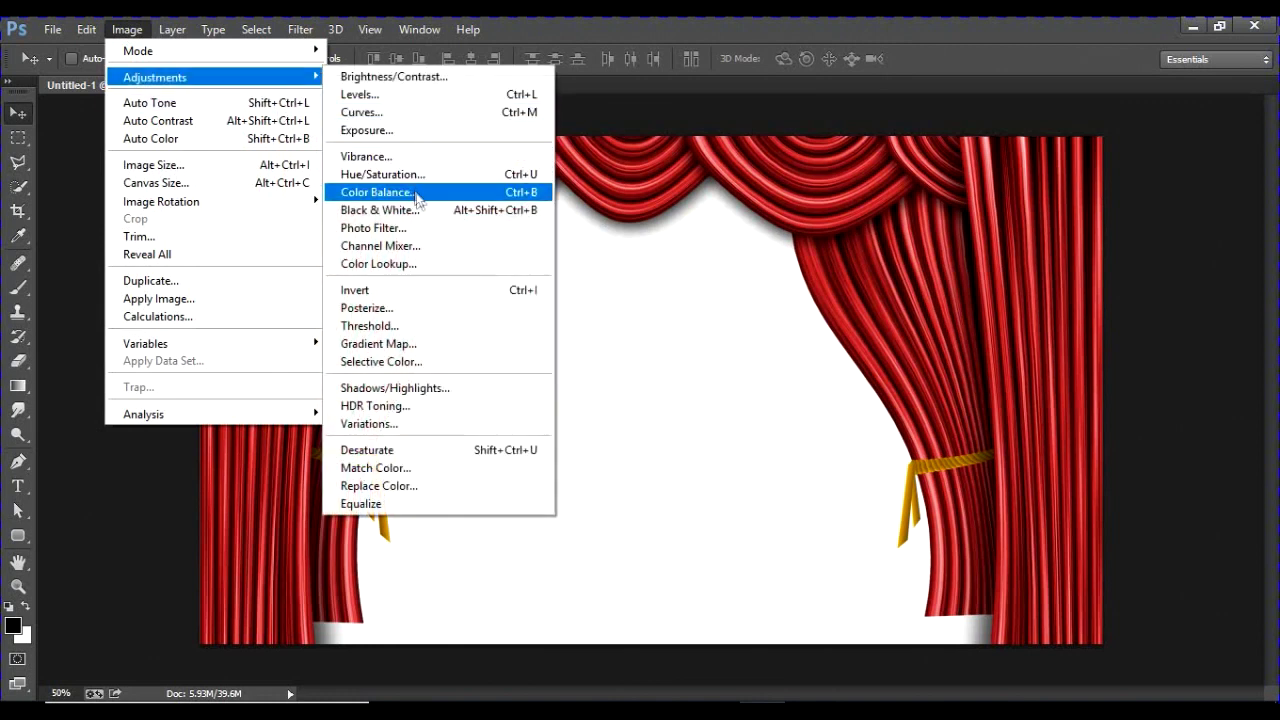
pyautogui.click(415, 134)
pyautogui.moveTo(777, 203); pyautogui.dragTo(752, 202)
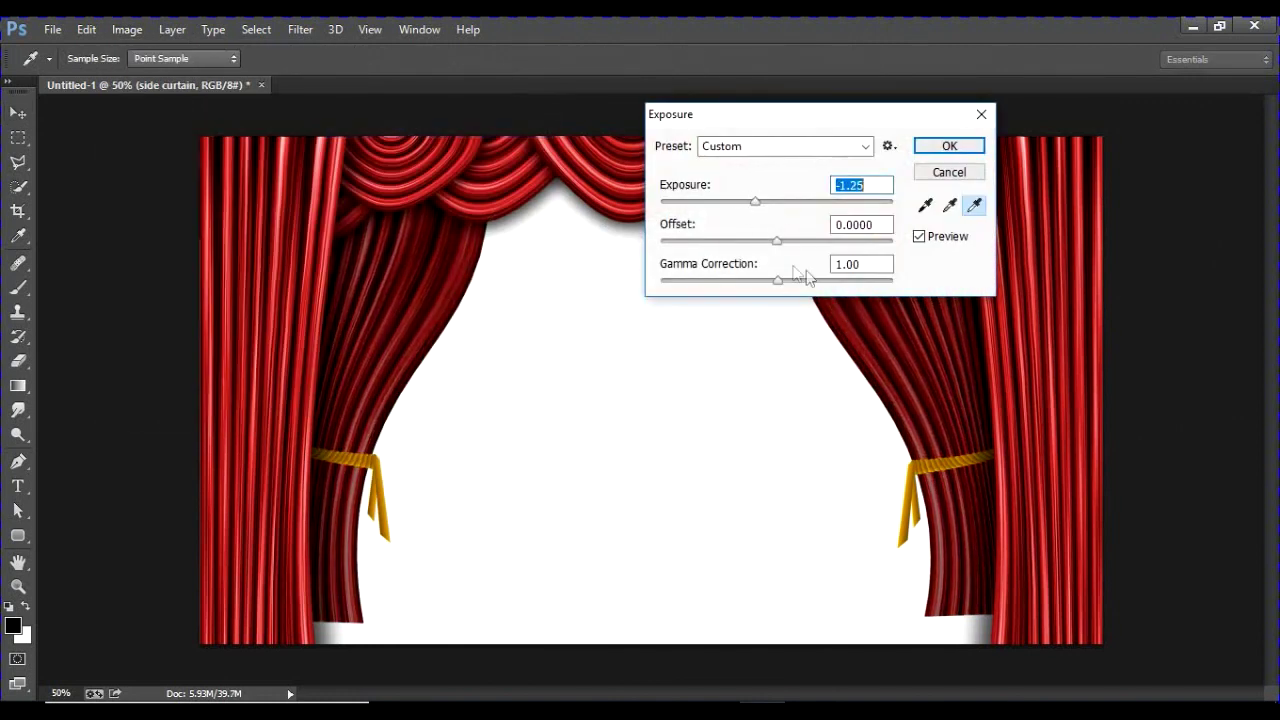
pyautogui.click(948, 146)
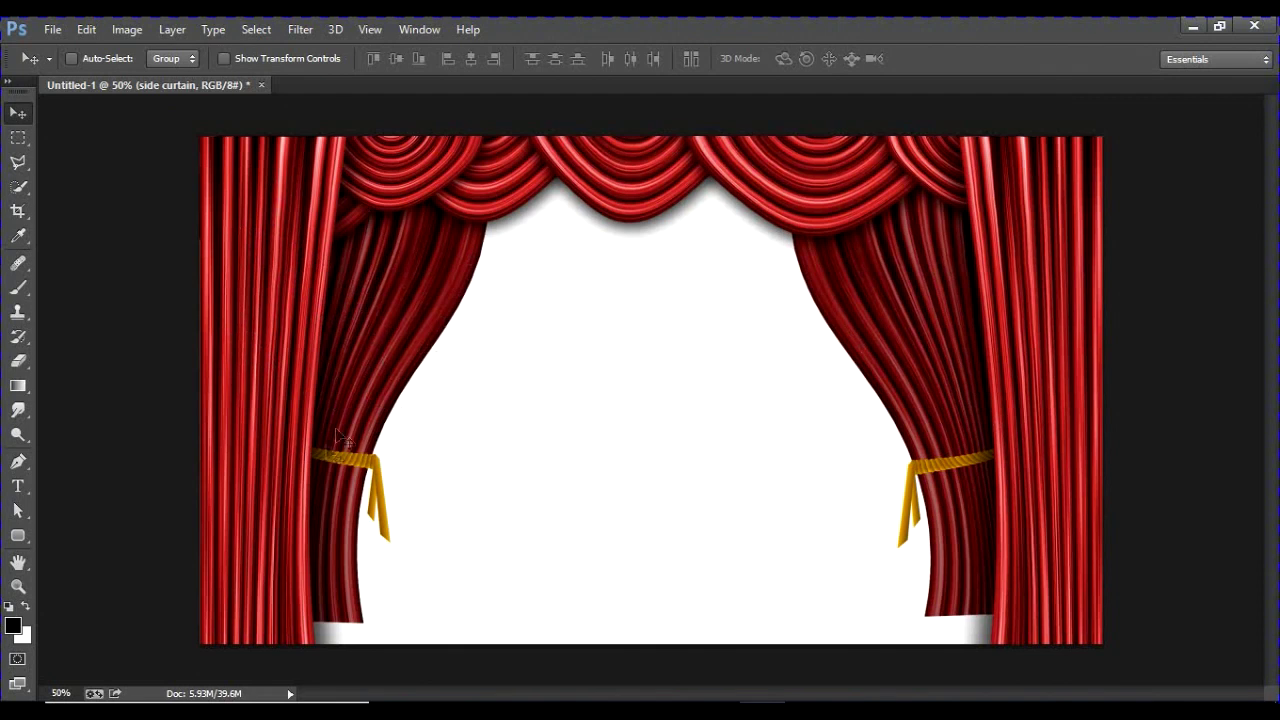
# Show the hidden original curtain layer and duplicate it directly below the side curtain layer
pyautogui.click(416, 29)
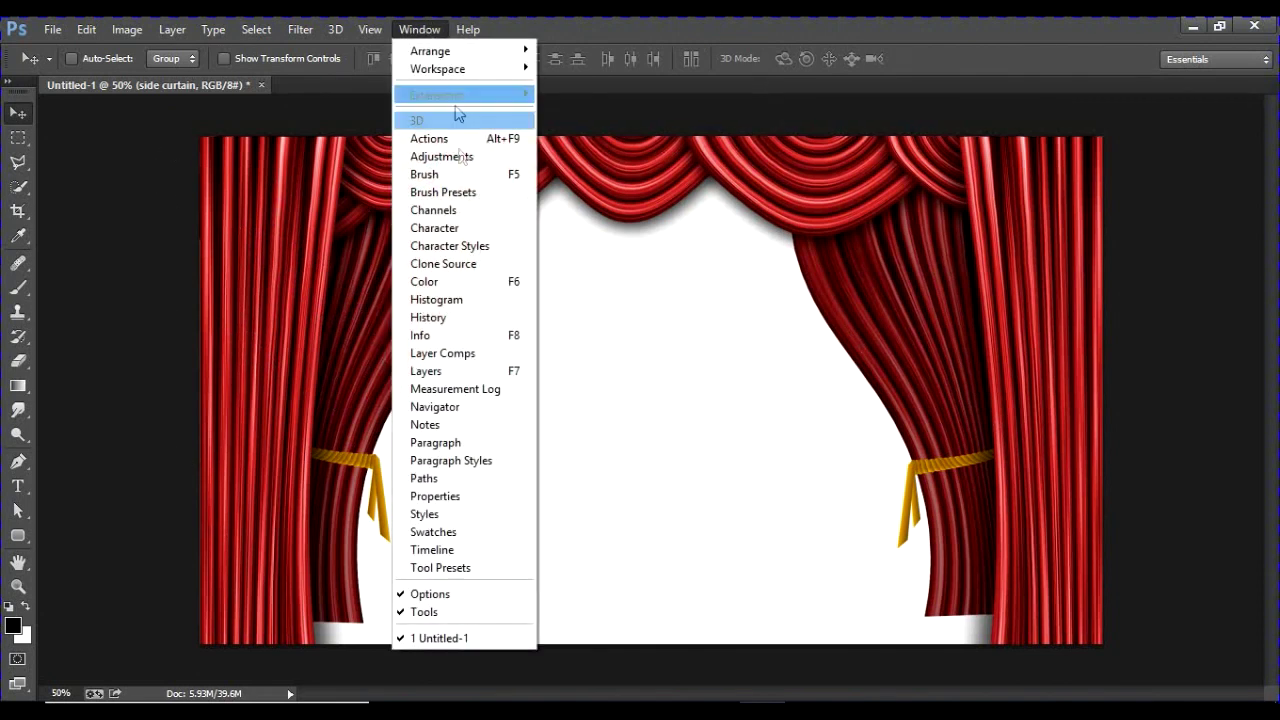
pyautogui.click(448, 370)
pyautogui.click(420, 488)
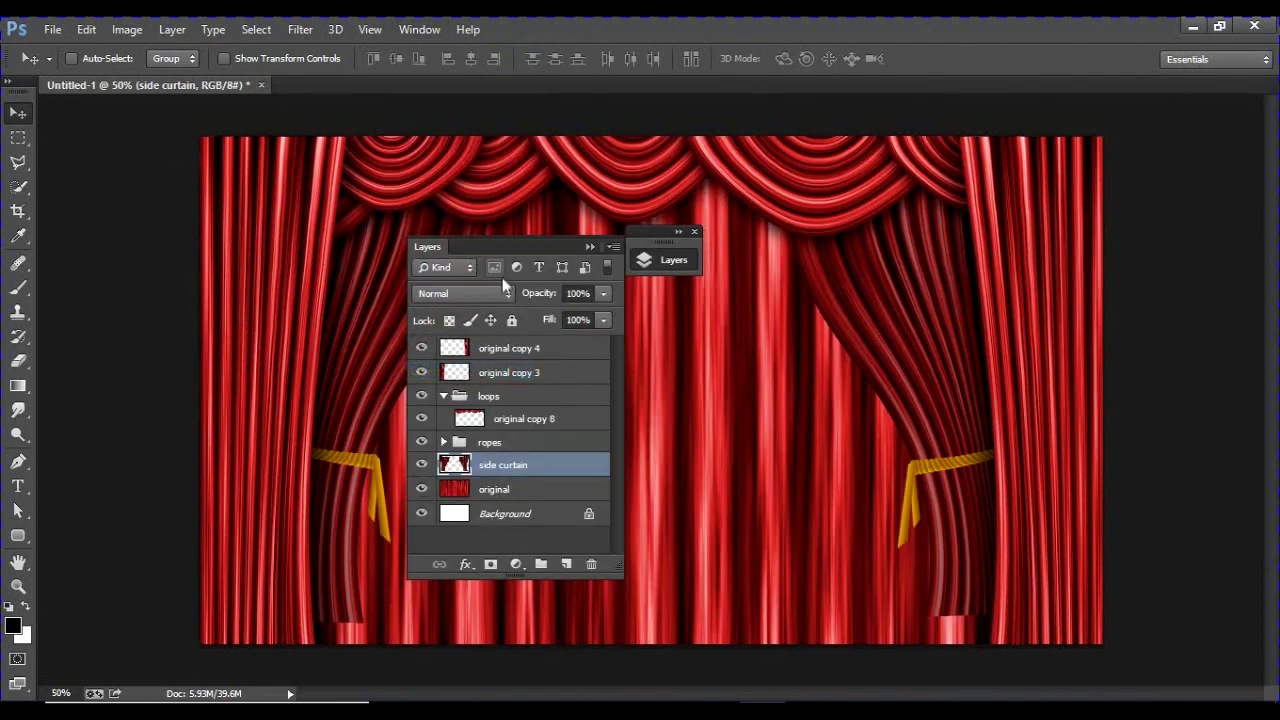
pyautogui.moveTo(497, 248); pyautogui.dragTo(877, 248)
pyautogui.rightClick(623, 393)
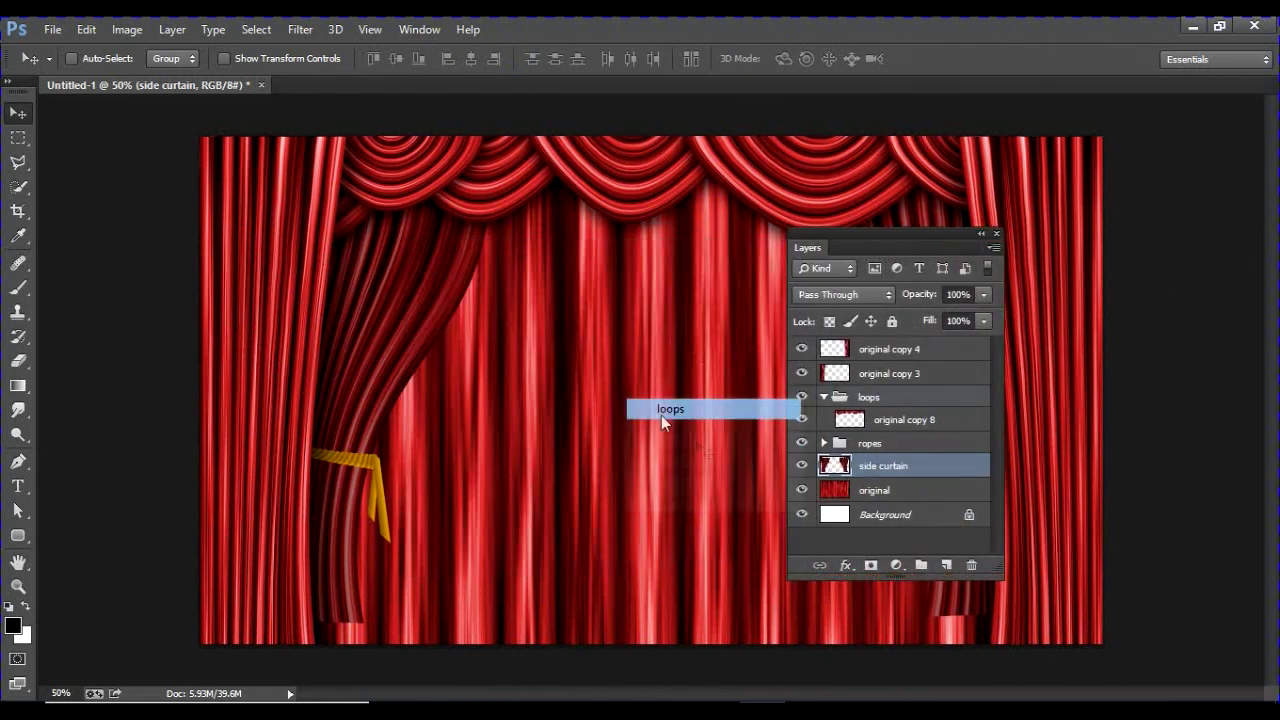
pyautogui.click(661, 415)
pyautogui.moveTo(921, 488); pyautogui.dragTo(946, 565)
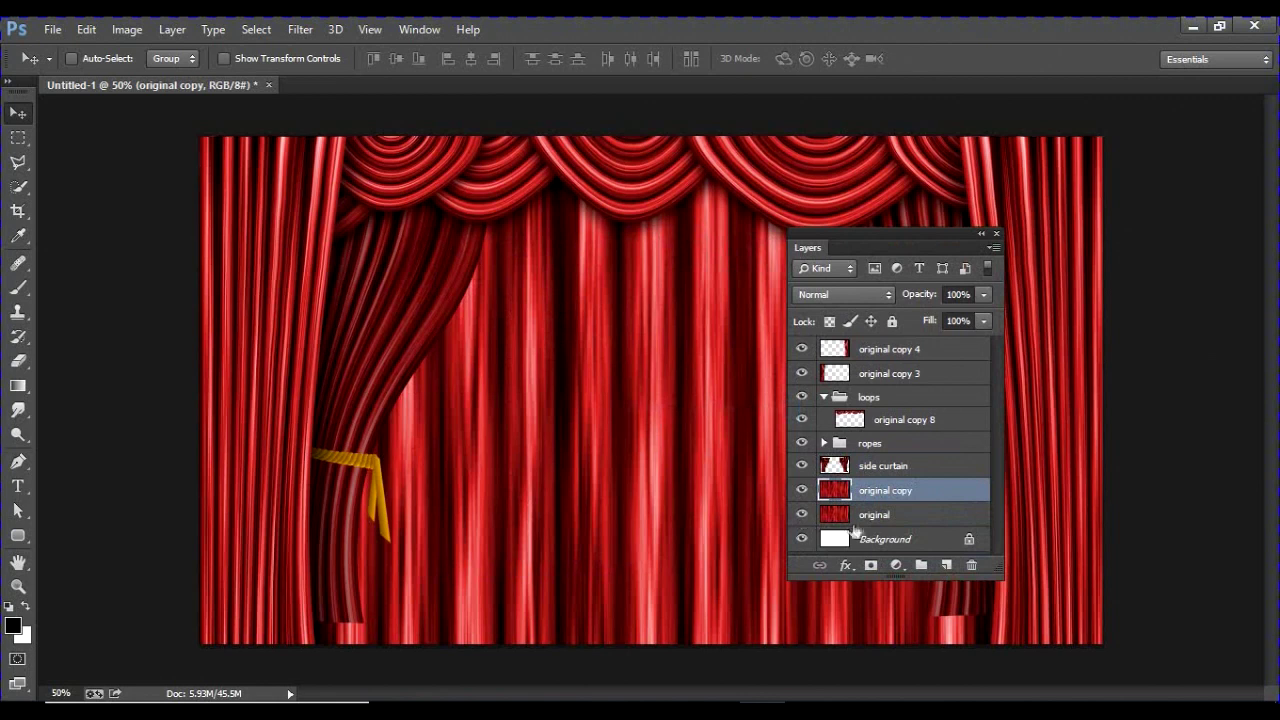
# Scale the original curtain copy to 17.40% width and raise its bottom edge slightly above the document's bottom
pyautogui.hotkey('ctrl', 't')
pyautogui.moveTo(835, 234); pyautogui.dragTo(1208, 299)
pyautogui.moveTo(1102, 395); pyautogui.dragTo(620, 374)
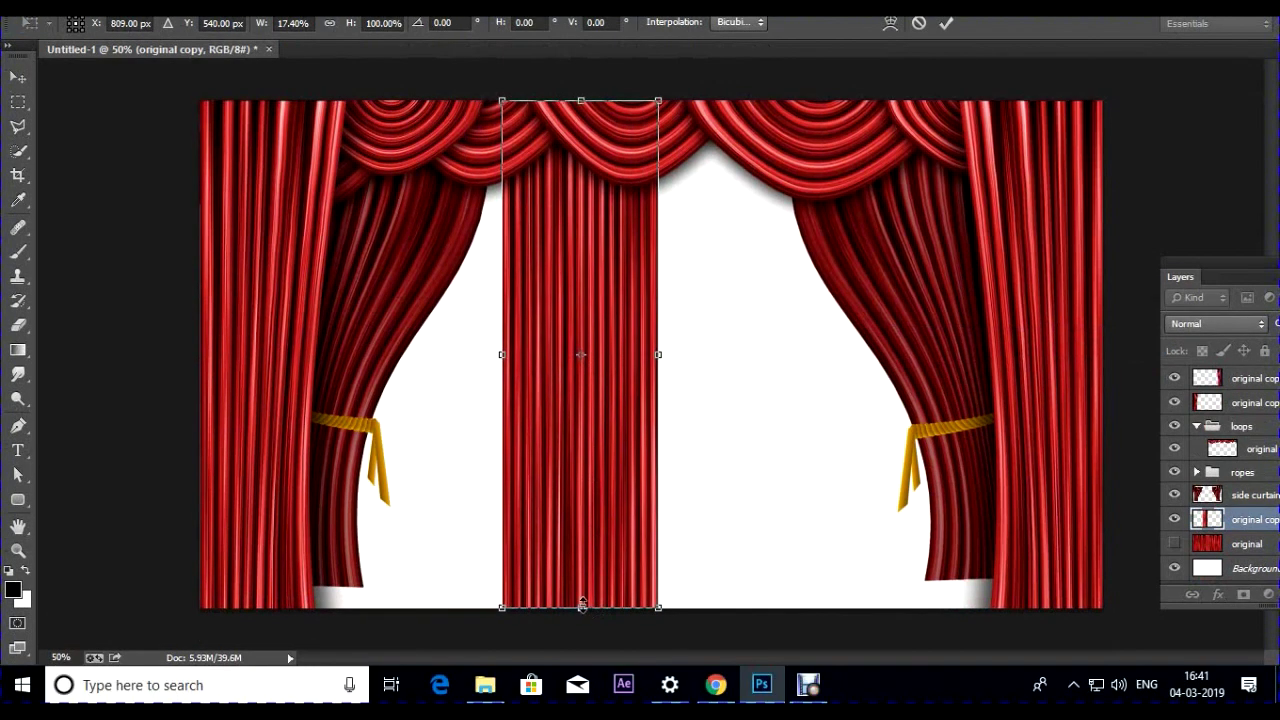
pyautogui.moveTo(581, 605); pyautogui.dragTo(582, 571)
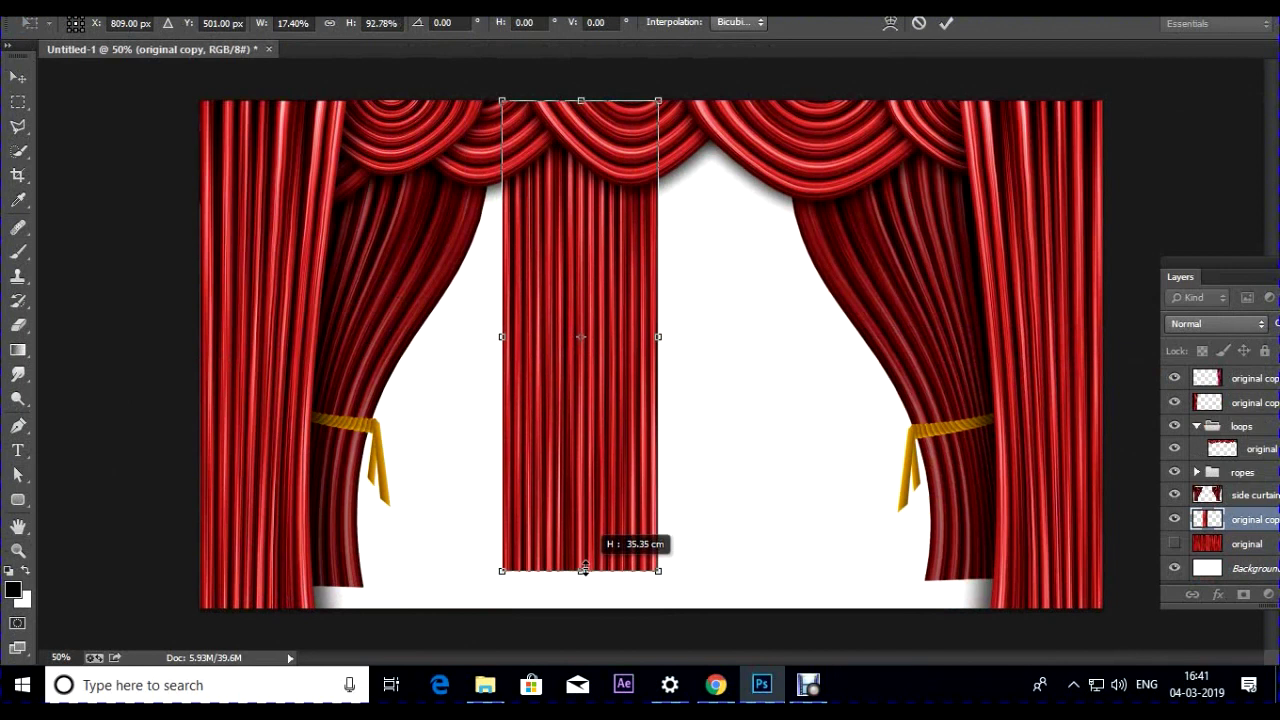
pyautogui.press('Return')
# Repeat the narrow panel side by side across the gap between the side curtains and merge the four panel layers
pyautogui.moveTo(566, 350); pyautogui.dragTo(578, 401)
pyautogui.moveTo(617, 405); pyautogui.dragTo(864, 409)
pyautogui.moveTo(1196, 268); pyautogui.dragTo(993, 208)
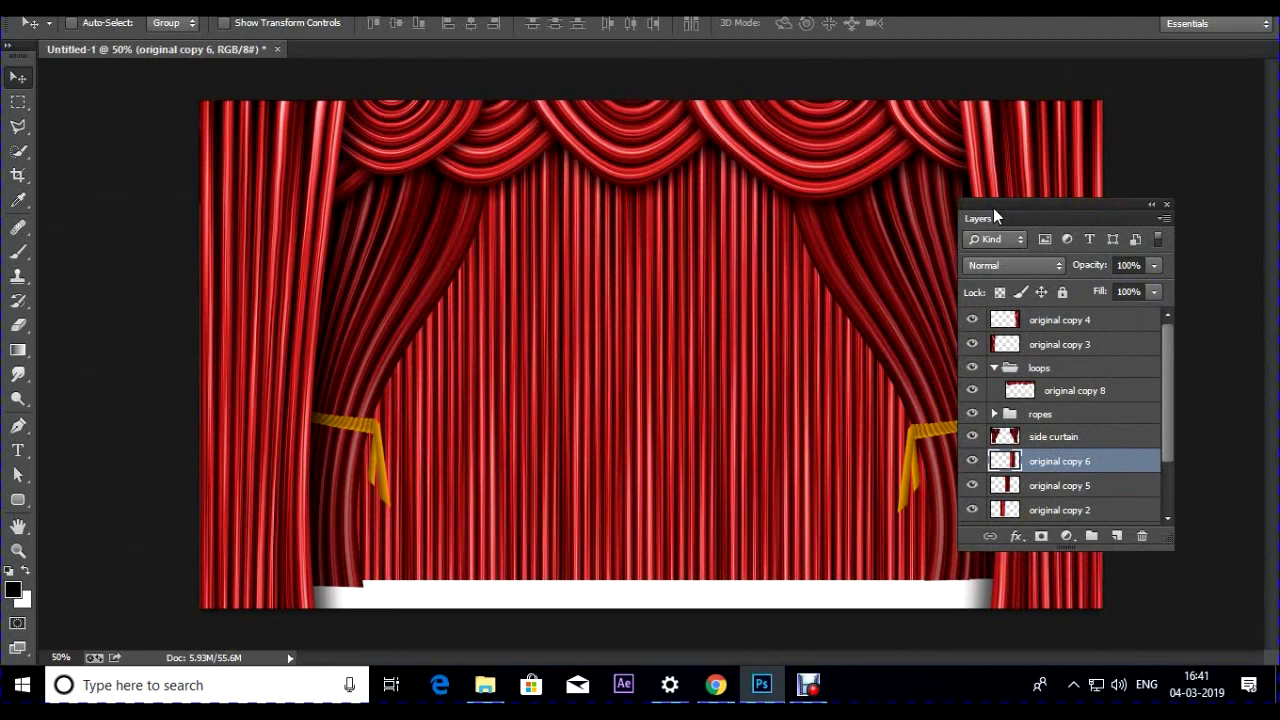
pyautogui.scroll(-2, 1045, 455)
pyautogui.keyDown('shift'); pyautogui.click(1060, 466); pyautogui.keyUp('shift')
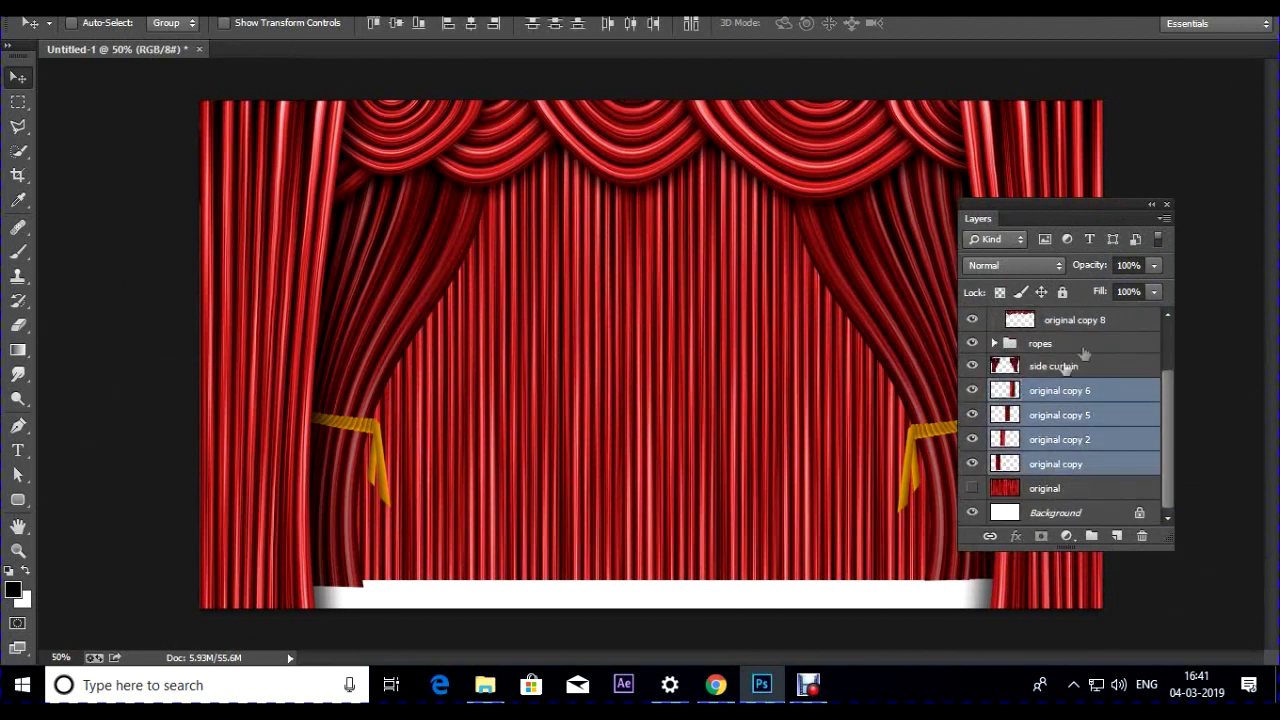
pyautogui.hotkey('ctrl', 'e')
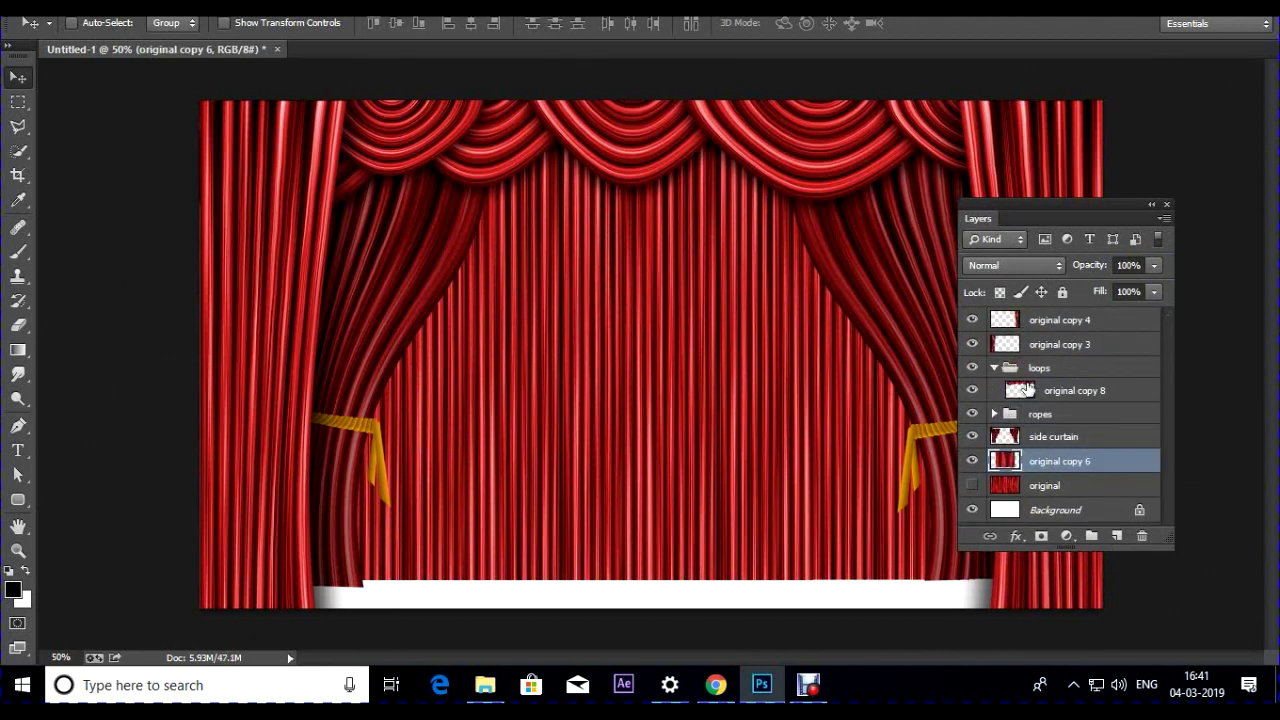
# Shorten the merged back curtain and warp its bottom edge into a shallow upward arch
pyautogui.hotkey('ctrl', 't')
pyautogui.moveTo(653, 578); pyautogui.dragTo(655, 540)
pyautogui.rightClick(654, 557)
pyautogui.click(695, 266)
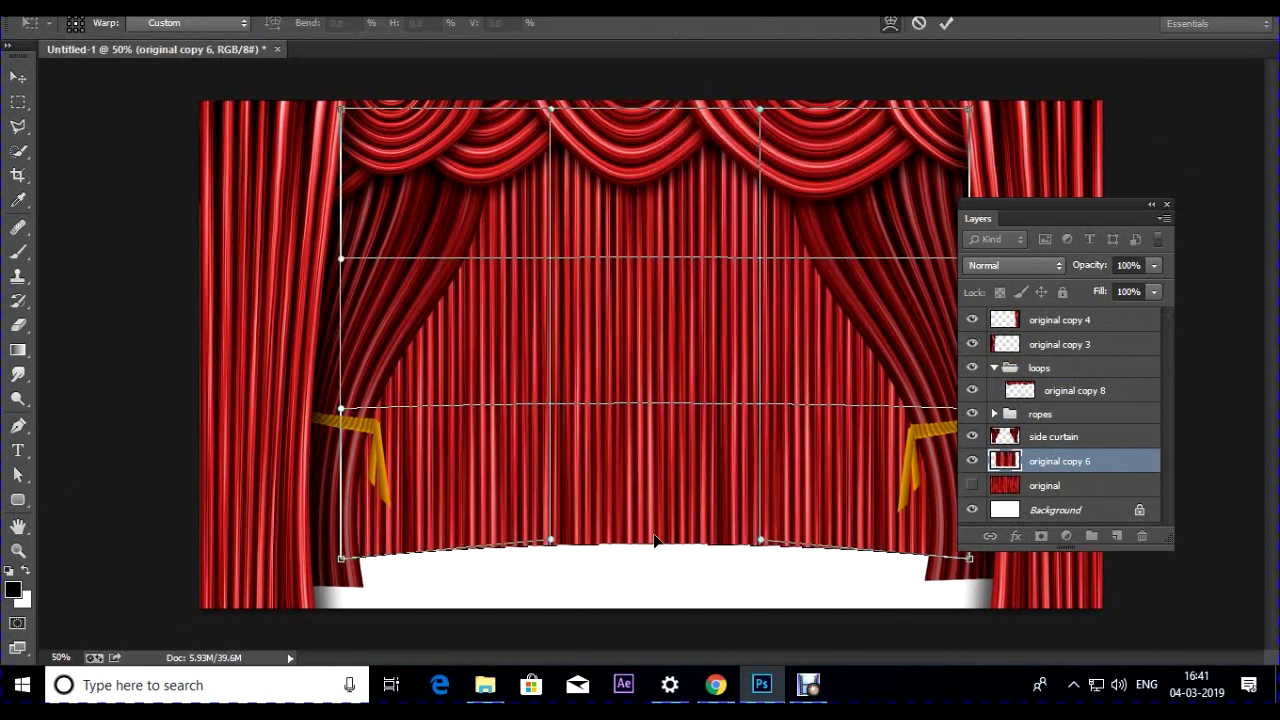
pyautogui.press('Return')
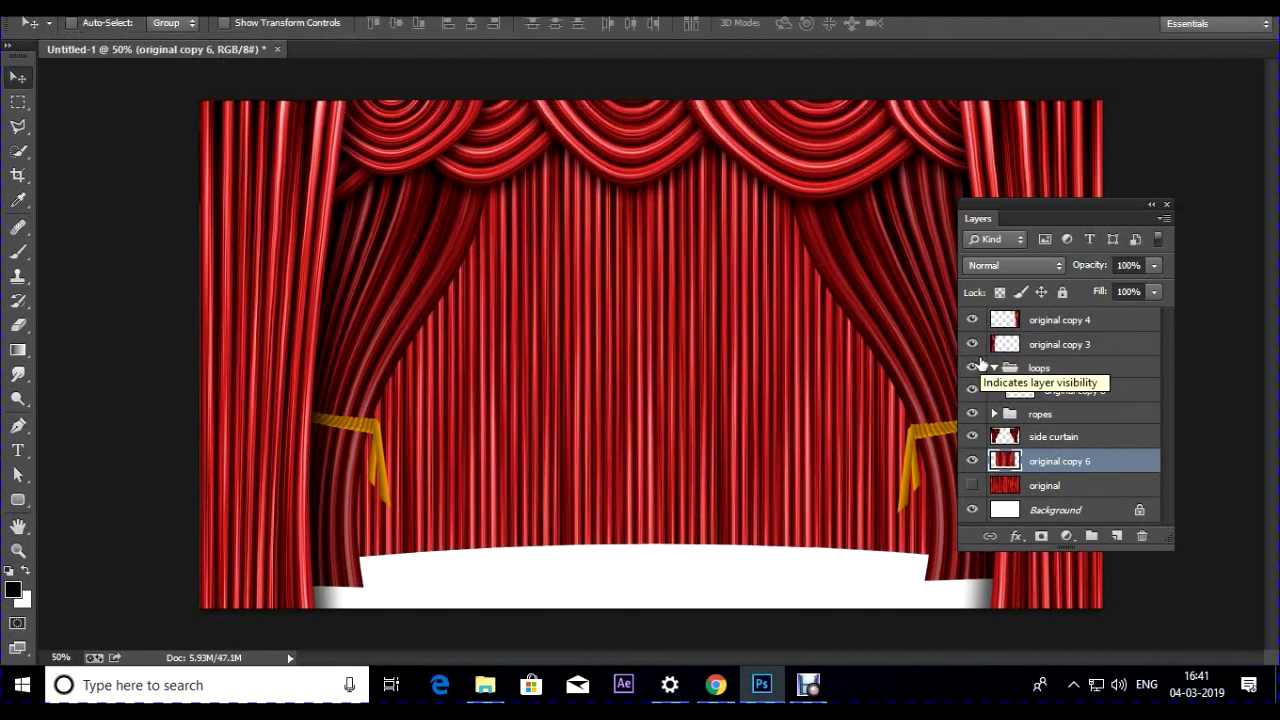
# Set up a soft round brush in Multiply mode with 39% opacity and a size of 500 px
pyautogui.click(18, 251)
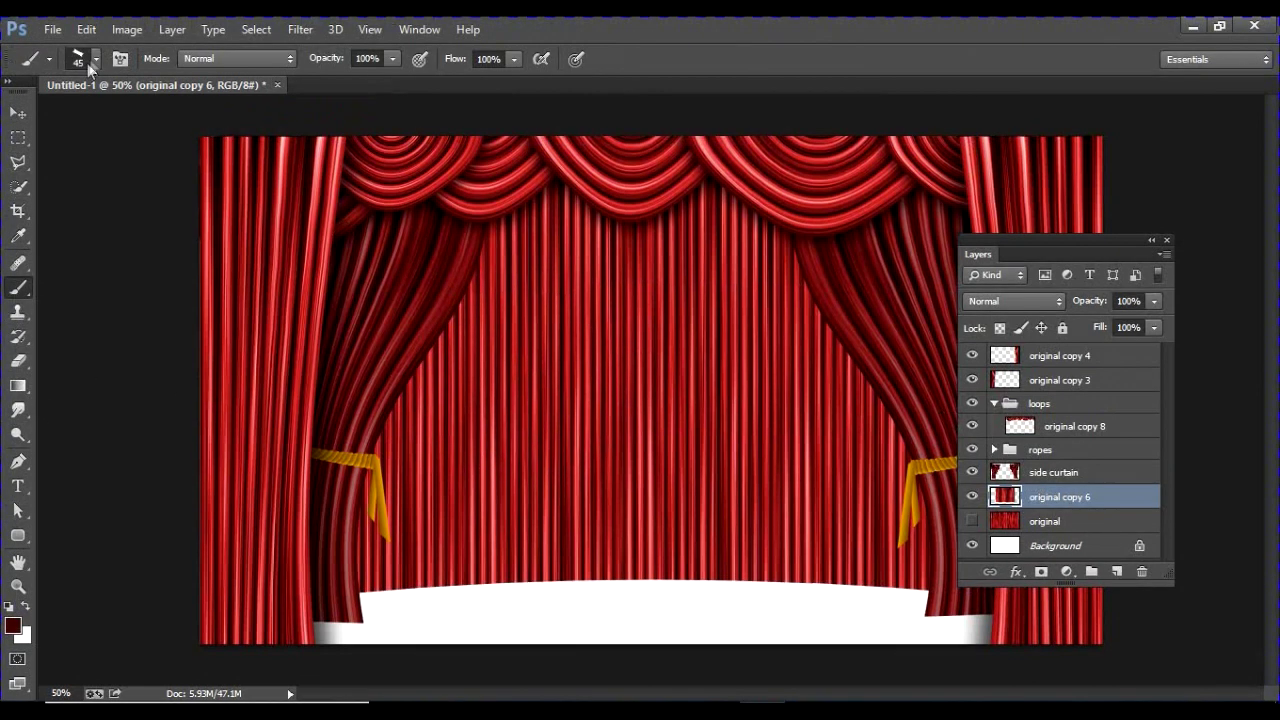
pyautogui.click(87, 22)
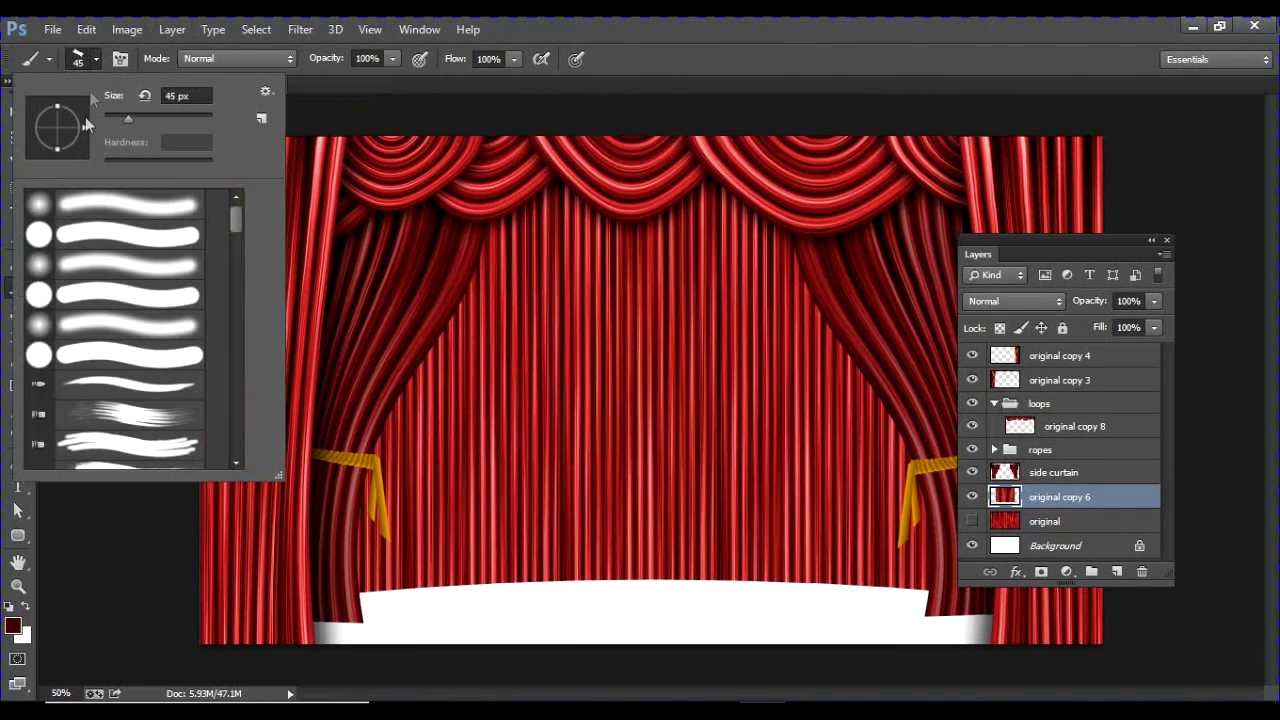
pyautogui.click(33, 211)
pyautogui.moveTo(320, 64); pyautogui.dragTo(265, 64)
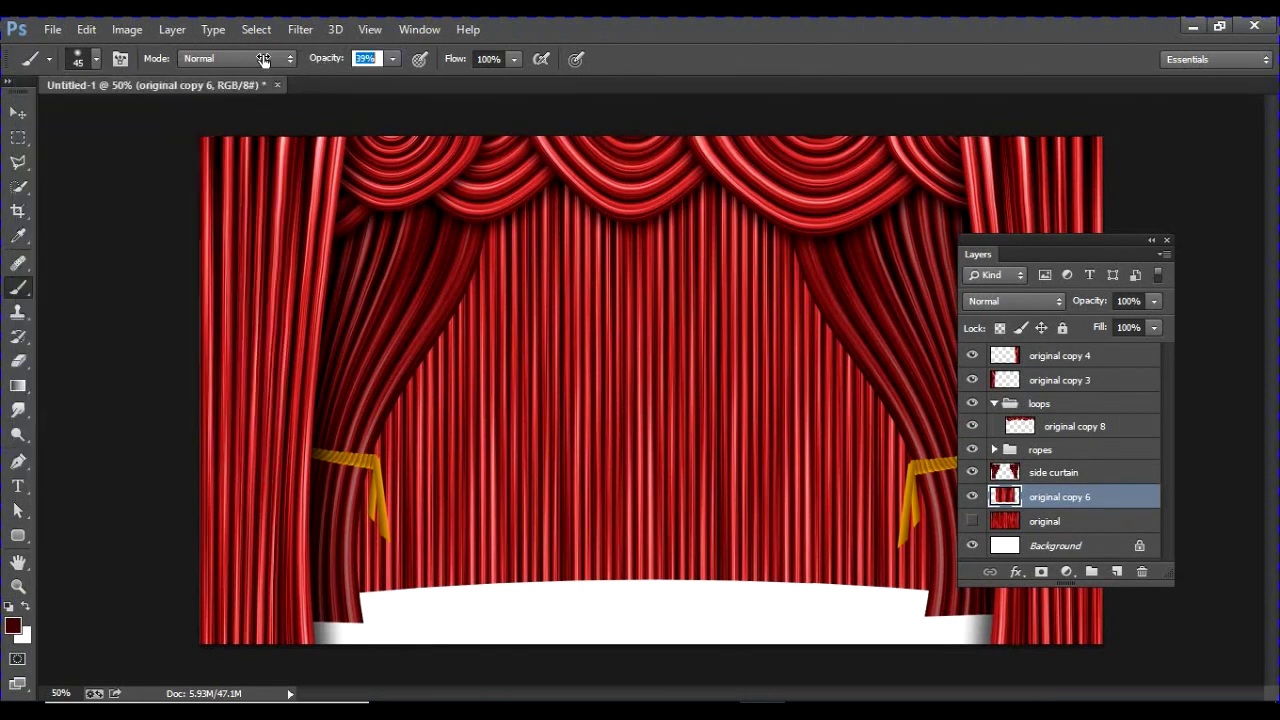
pyautogui.click(200, 62)
pyautogui.click(195, 165)
pyautogui.press(']')
pyautogui.press(']')
pyautogui.press(']')
pyautogui.press(']')
pyautogui.press(']')
pyautogui.press(']')
pyautogui.press(']')
pyautogui.press(']')
pyautogui.press(']')
pyautogui.press(']')
pyautogui.press(']')
pyautogui.press(']')
pyautogui.press(']')
# Rename the merged back curtain layer as backdrop
pyautogui.doubleClick(1064, 503)
pyautogui.write('backdrop')
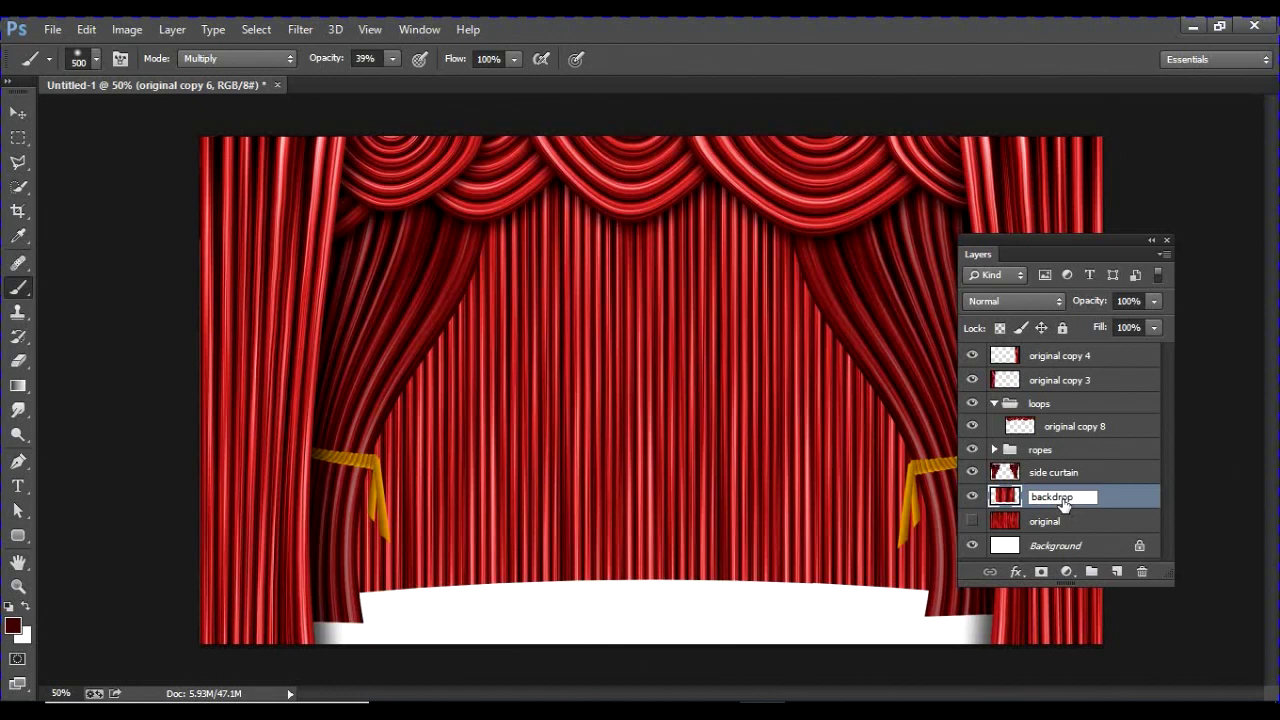
pyautogui.press('Return')
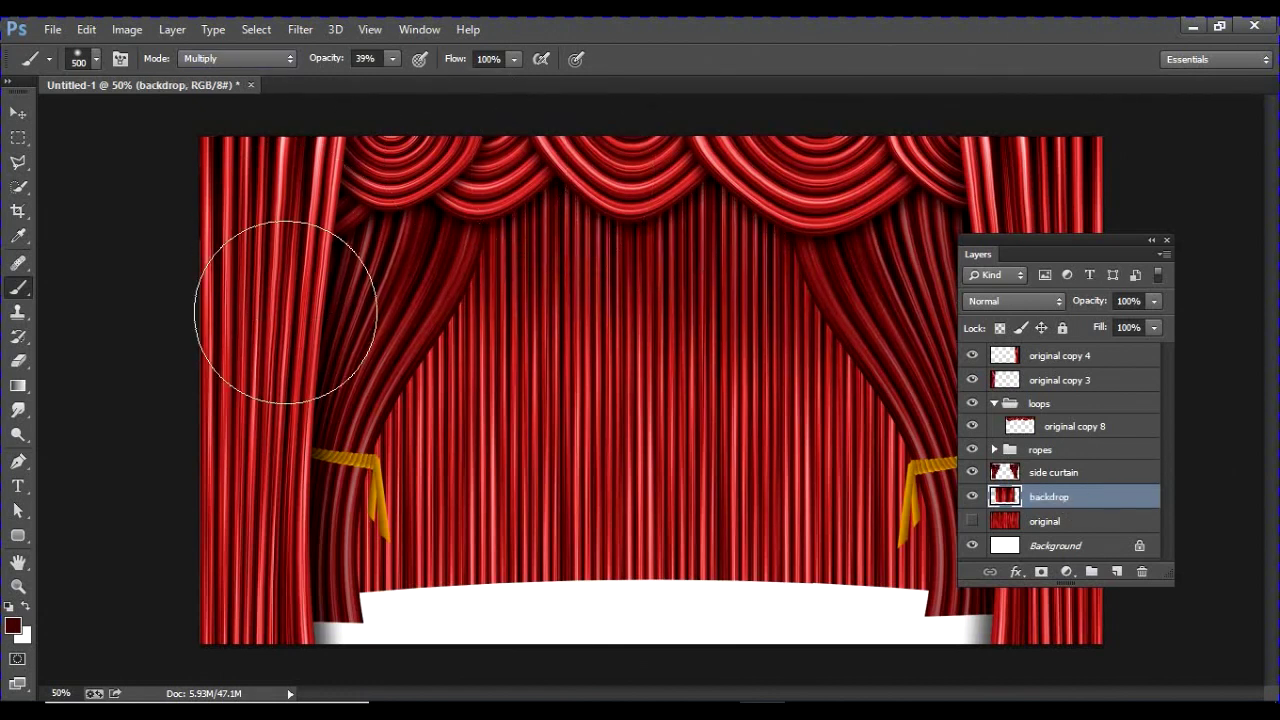
# Enlarge the brush to 800 px and paint dark red shading over the upper part and sides of the backdrop
pyautogui.press(']')
pyautogui.press(']')
pyautogui.press(']')
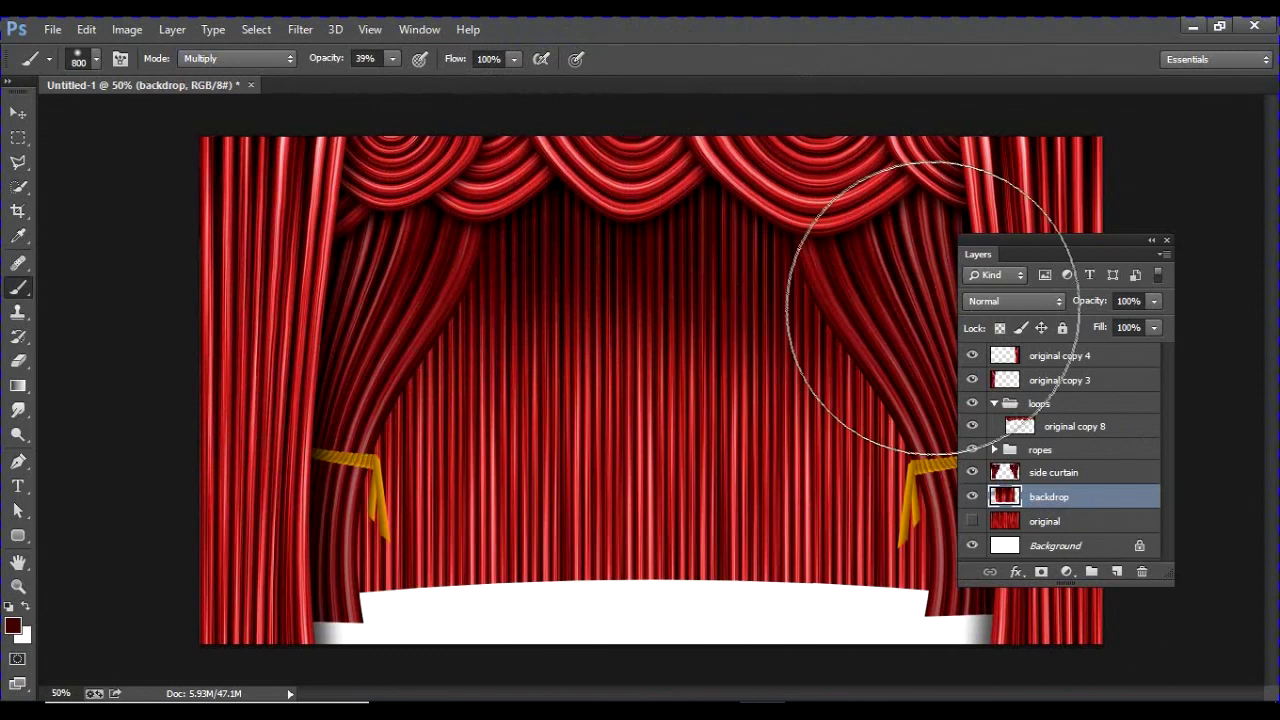
pyautogui.moveTo(371, 171)
pyautogui.mouseDown()
pyautogui.moveTo(480, 314)
pyautogui.moveTo(614, 343)
pyautogui.mouseUp()
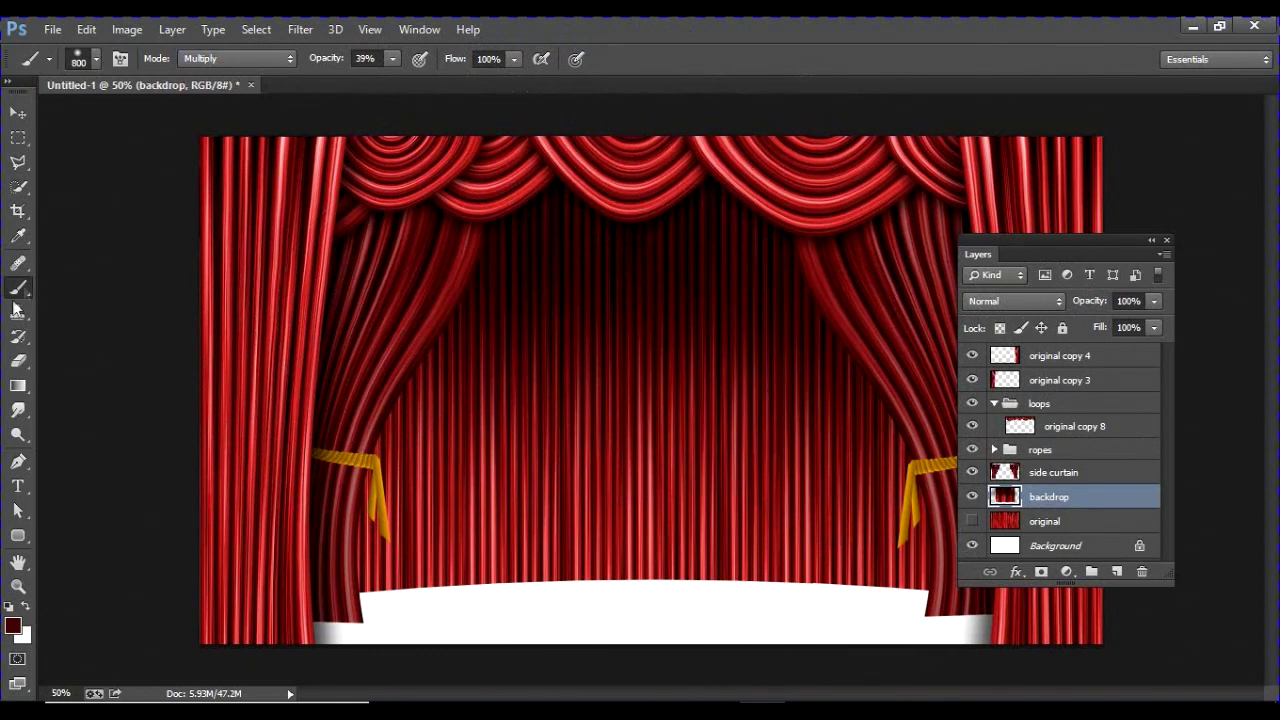
# Create a new empty layer at the top of the layer stack and collapse the loops group
pyautogui.click(18, 113)
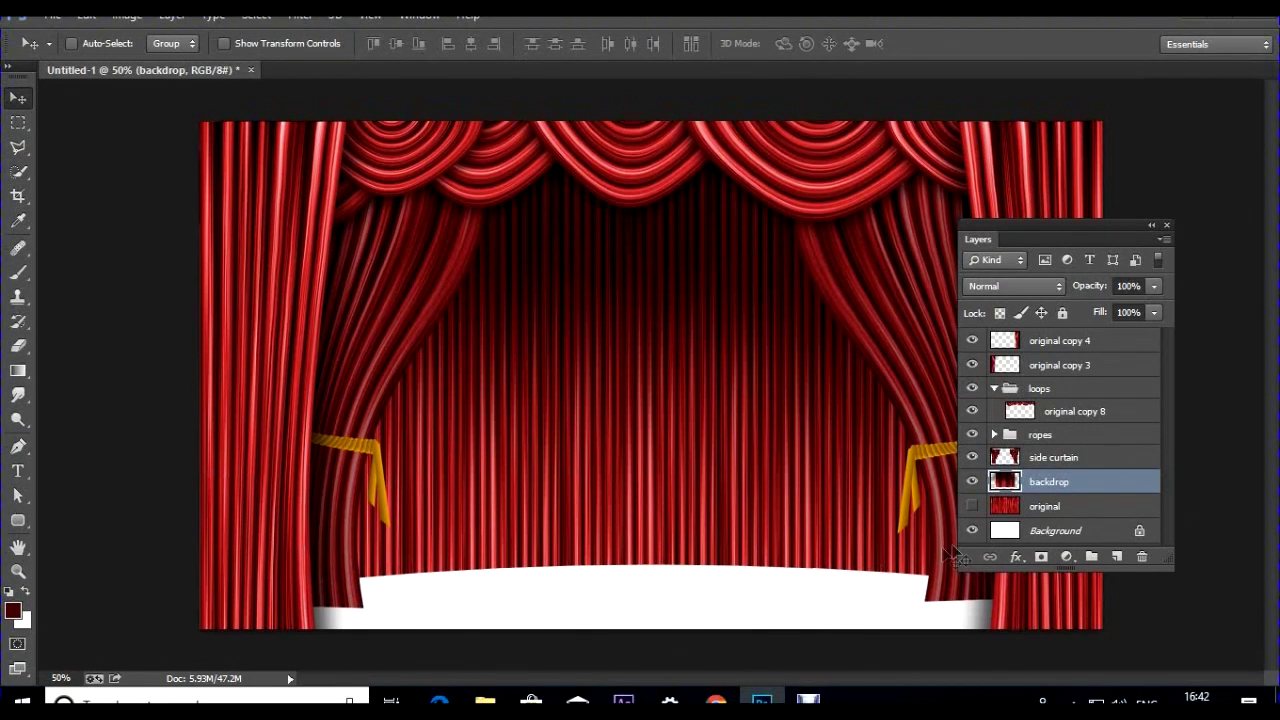
pyautogui.click(1117, 556)
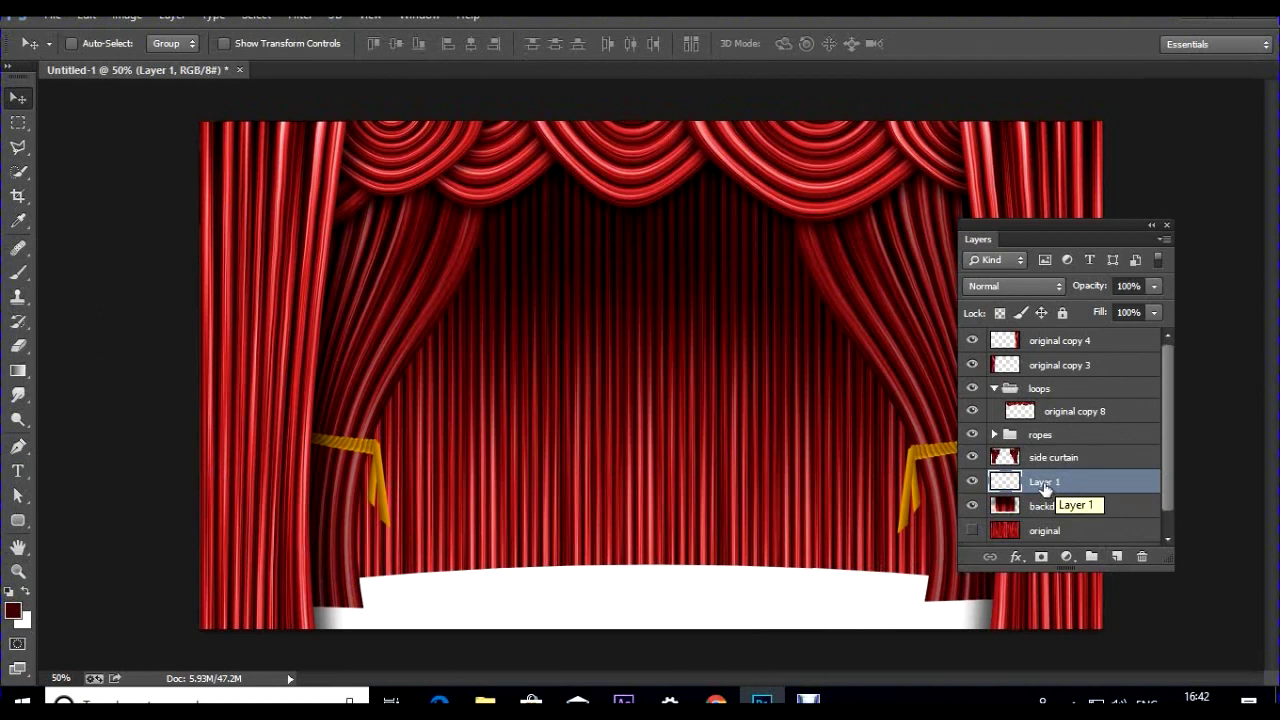
pyautogui.moveTo(1045, 487); pyautogui.dragTo(1084, 332)
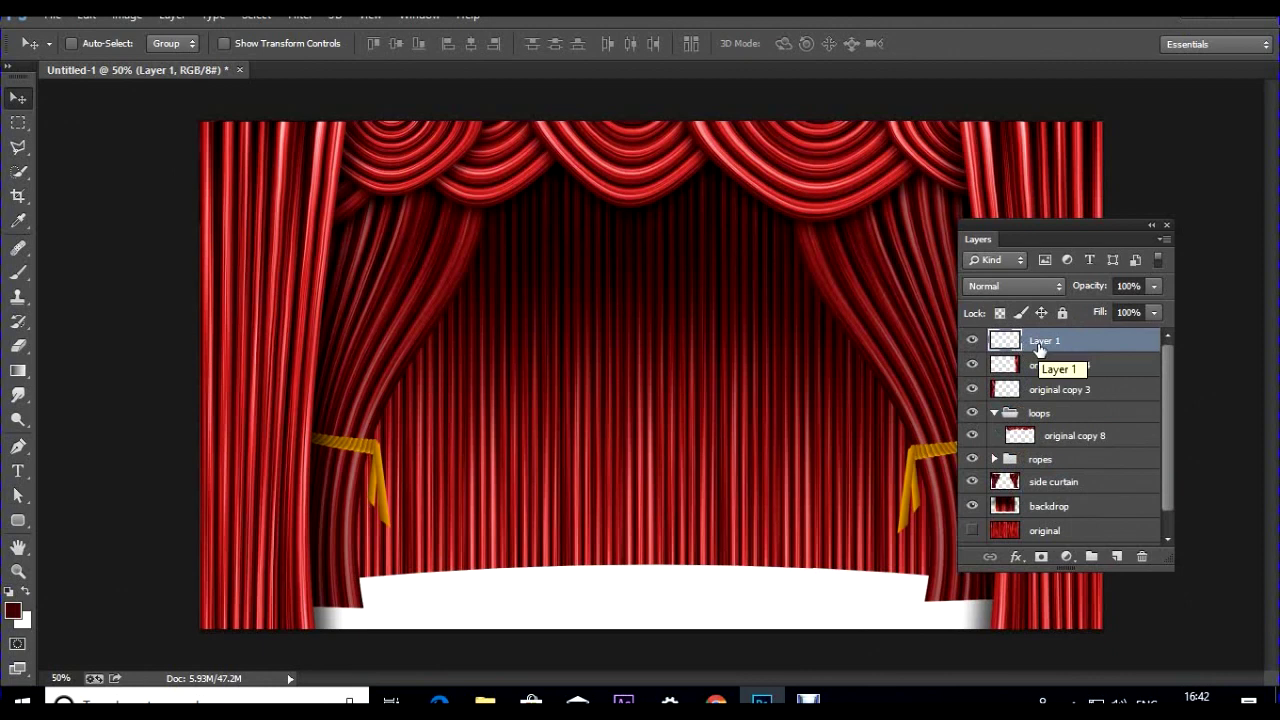
pyautogui.click(994, 413)
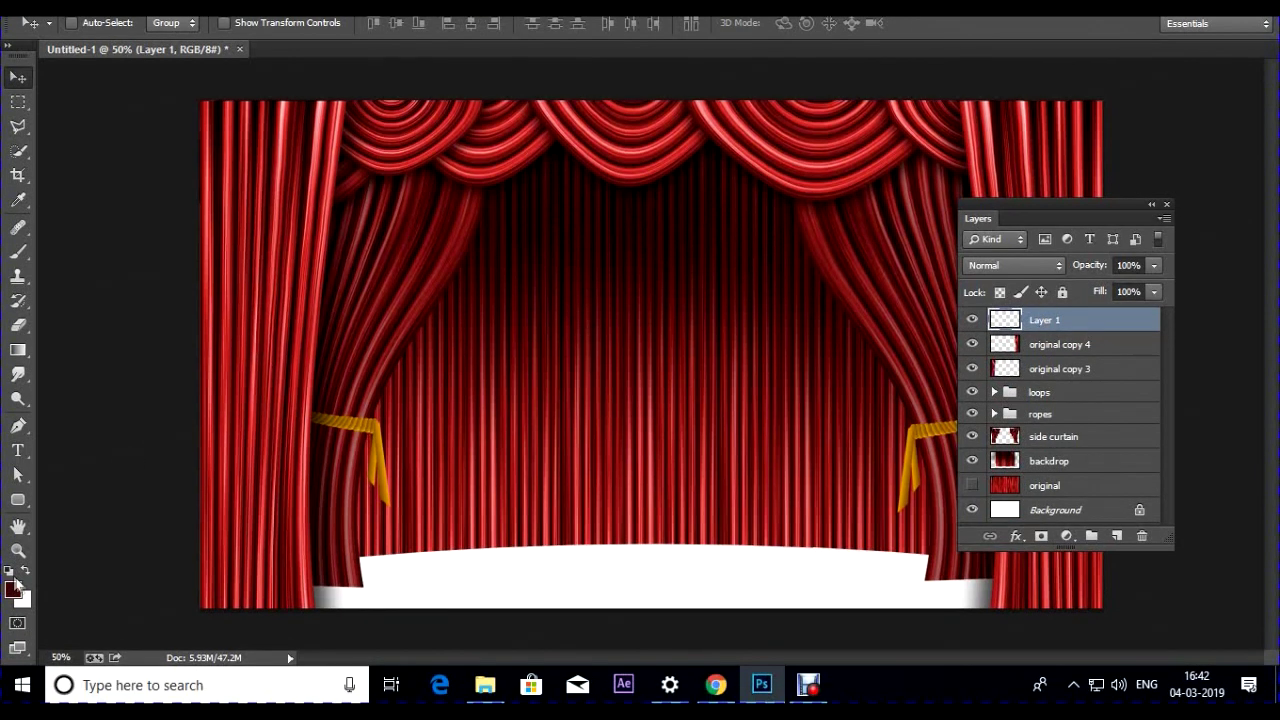
# Set the foreground color to purple #5b37ac
pyautogui.click(14, 608)
pyautogui.moveTo(811, 170); pyautogui.dragTo(716, 168)
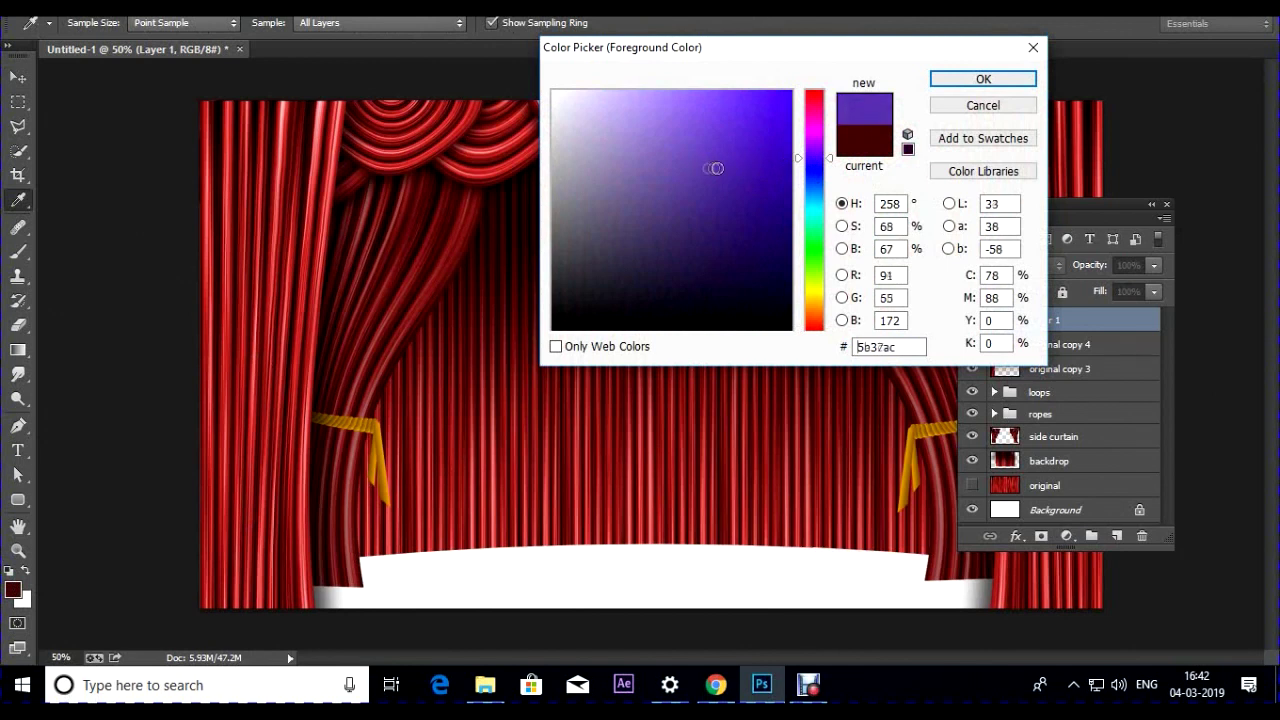
pyautogui.click(958, 78)
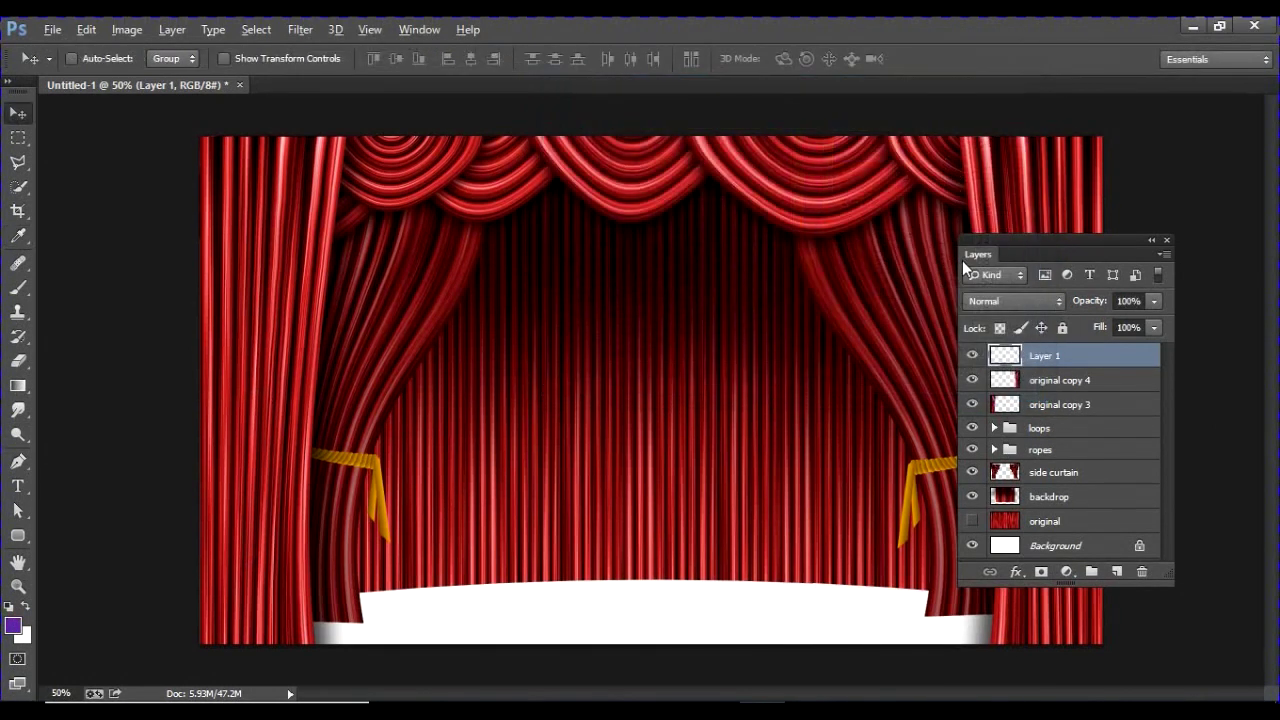
# Fill Layer 1 with the purple foreground colour and set the background colour to dark purple 271736
pyautogui.hotkey('alt', 'BackSpace')
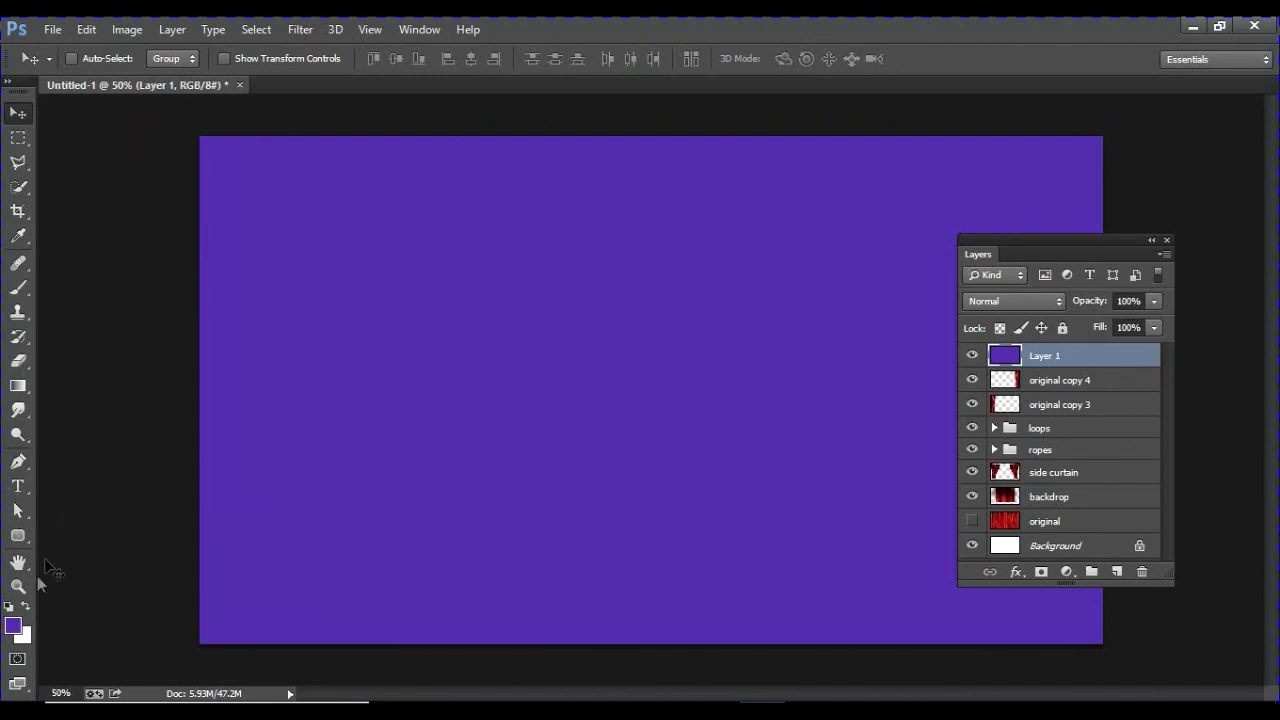
pyautogui.click(23, 637)
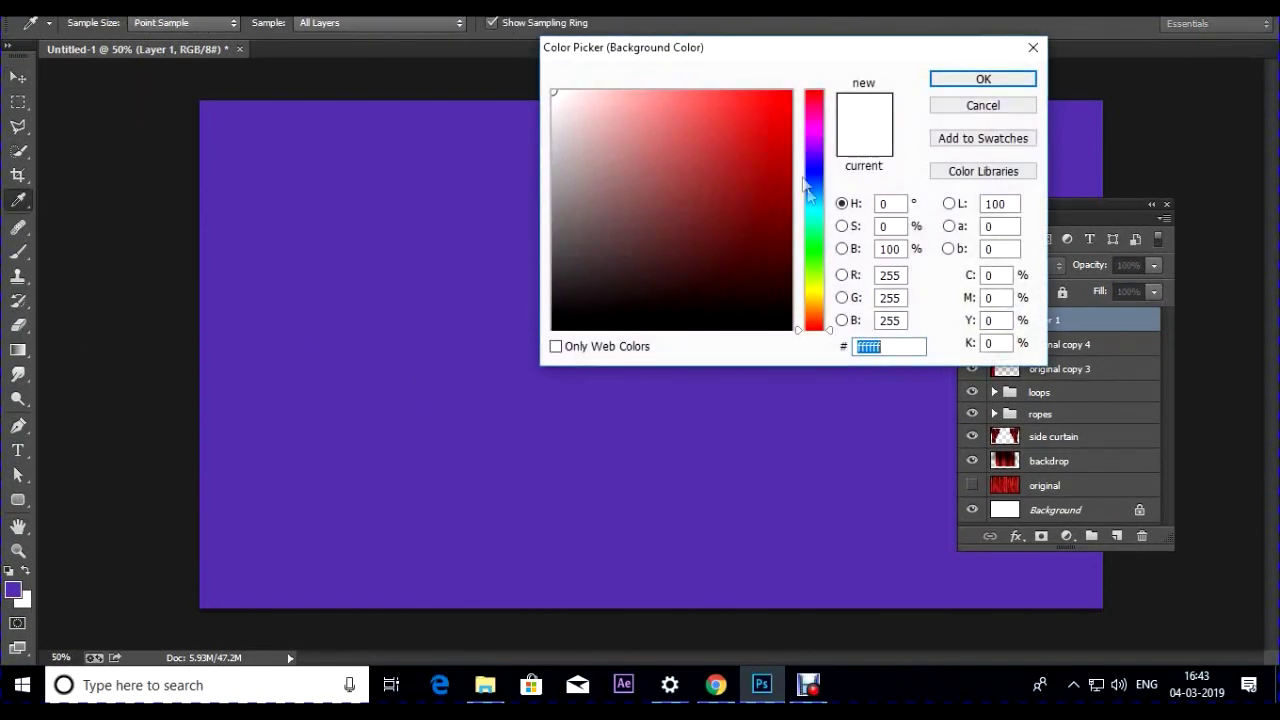
pyautogui.moveTo(808, 190); pyautogui.dragTo(814, 149)
pyautogui.moveTo(782, 292)
pyautogui.mouseDown()
pyautogui.moveTo(688, 289)
pyautogui.moveTo(688, 315)
pyautogui.mouseUp()
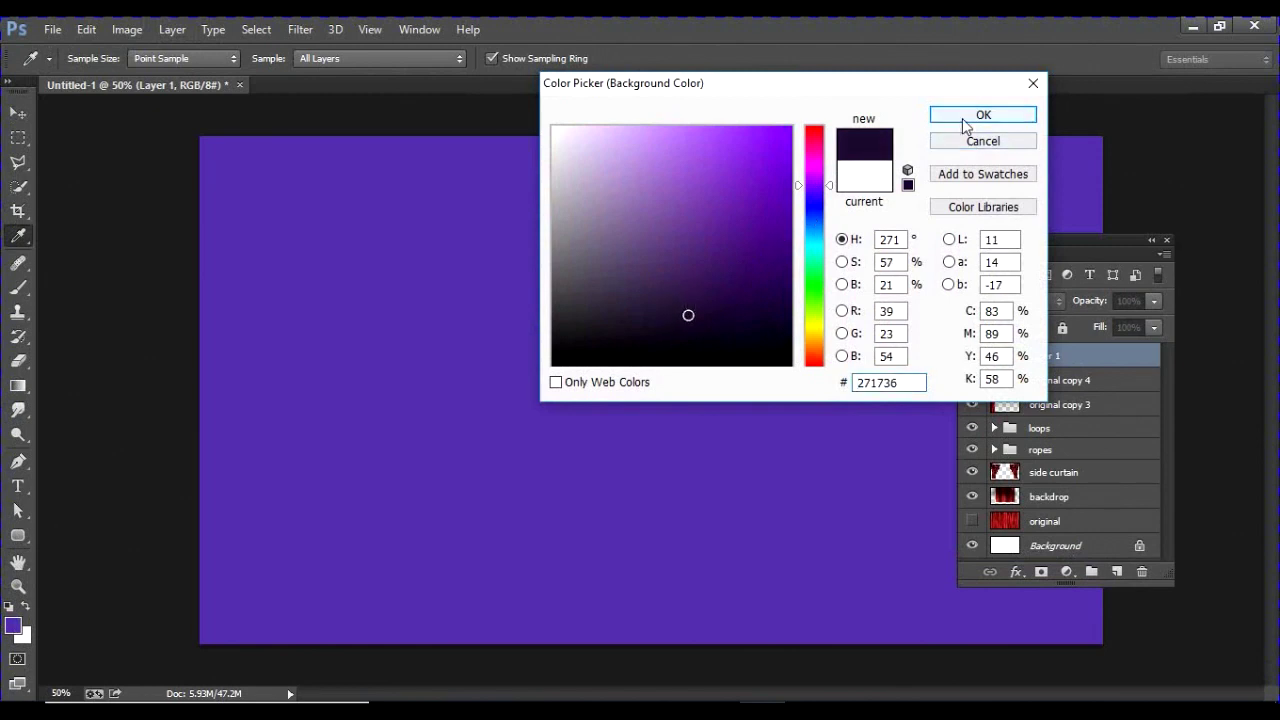
pyautogui.click(964, 116)
pyautogui.press('v')
# Apply the Fibers filter to Layer 1 with variance 16 and strength 4
pyautogui.click(300, 29)
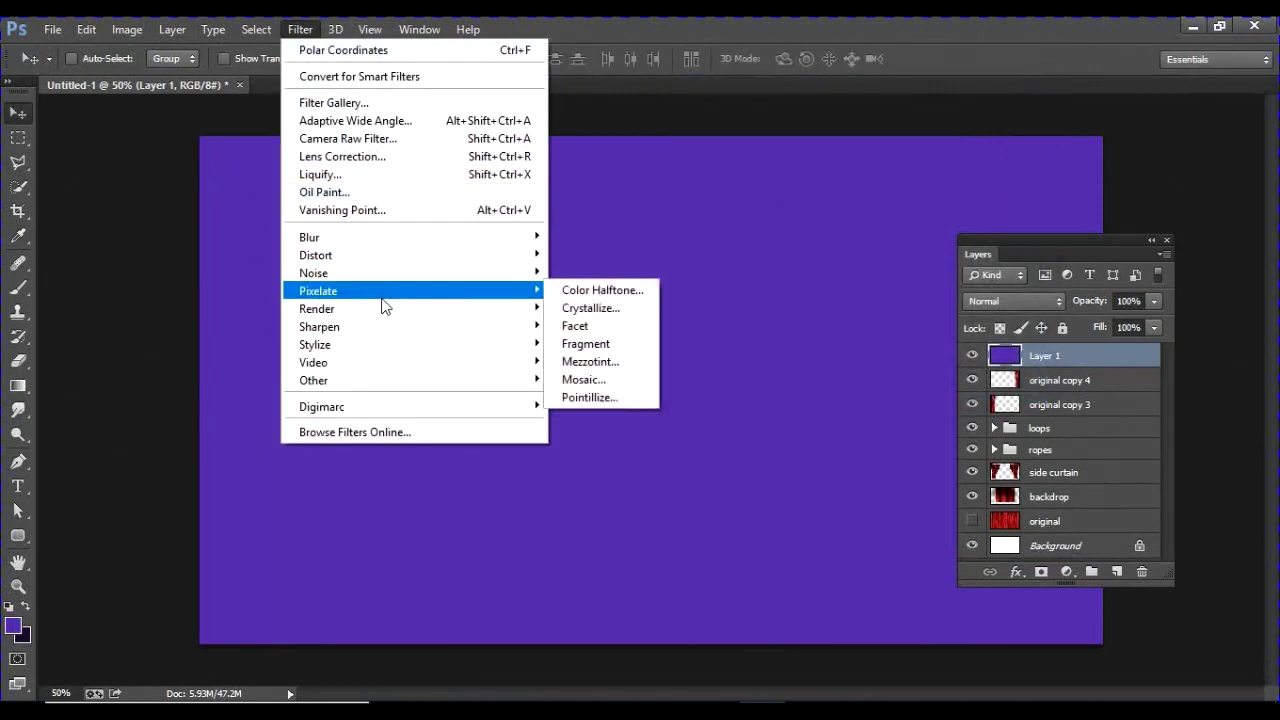
pyautogui.moveTo(386, 309)
pyautogui.click(617, 345)
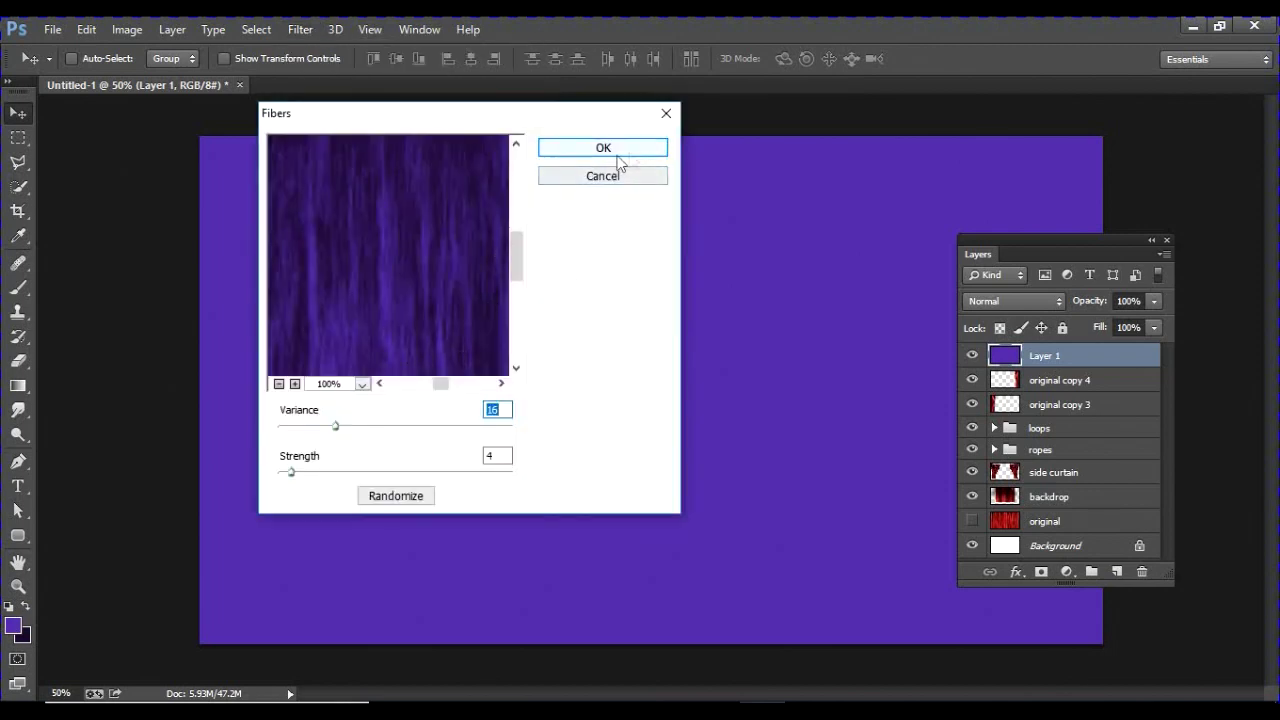
pyautogui.click(604, 148)
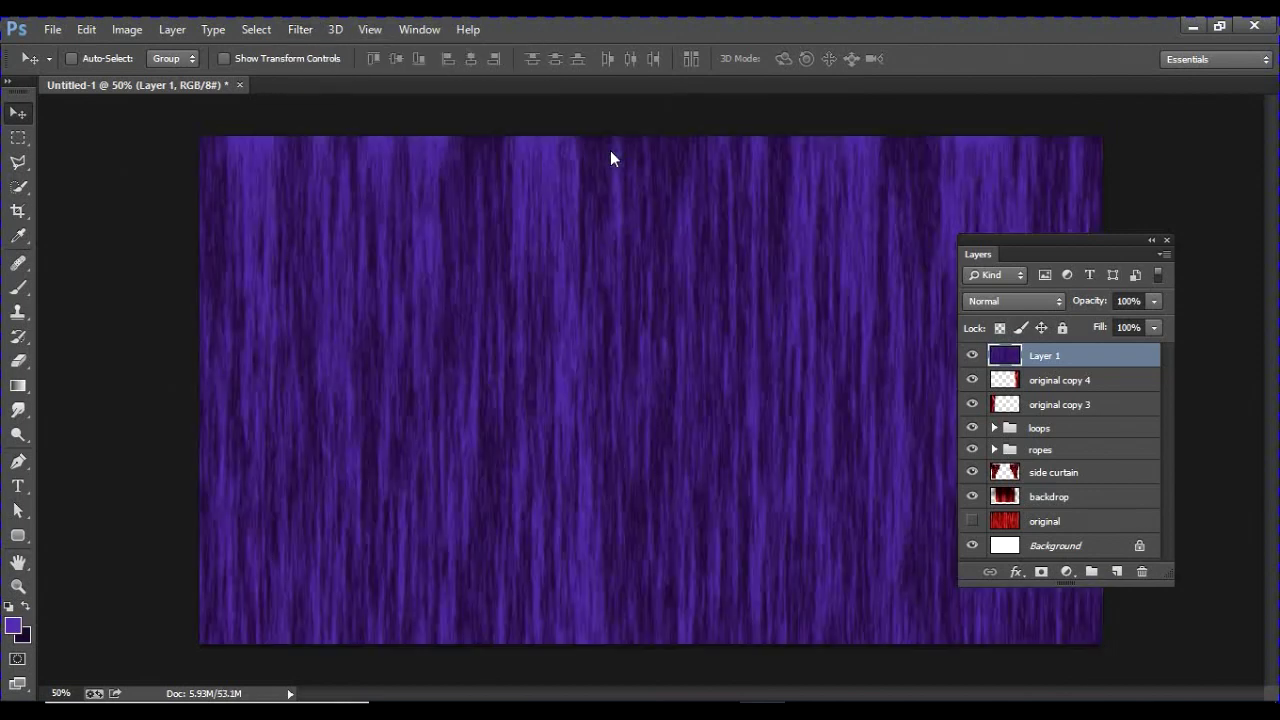
# Add a new layer above Layer 1 and fill it with a bluer, violet-blue foreground colour
pyautogui.click(1116, 571)
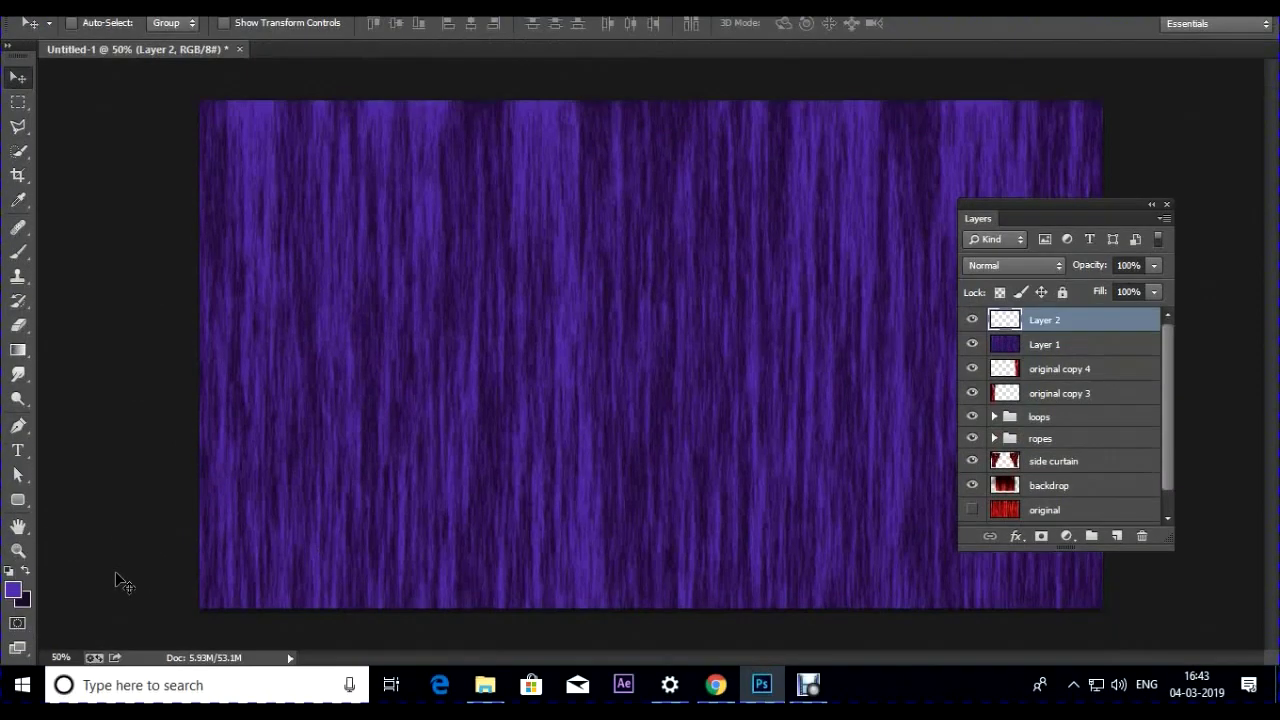
pyautogui.click(12, 593)
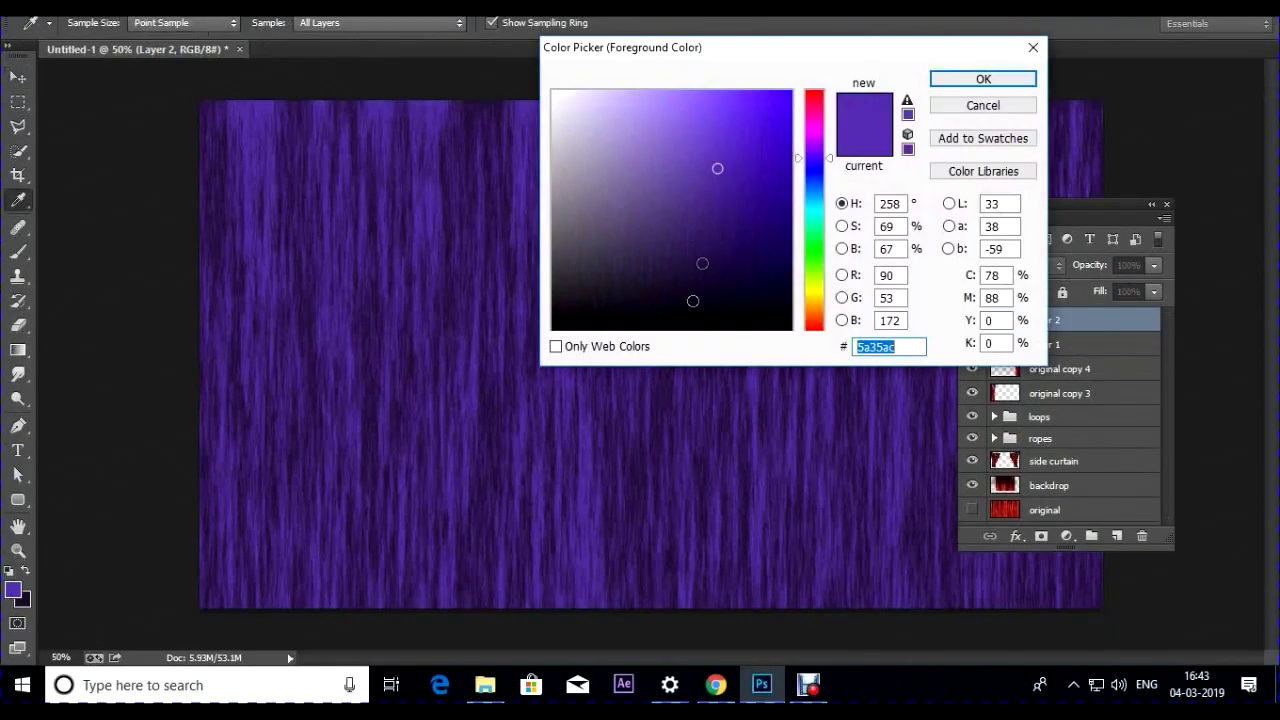
pyautogui.click(812, 166)
pyautogui.click(945, 79)
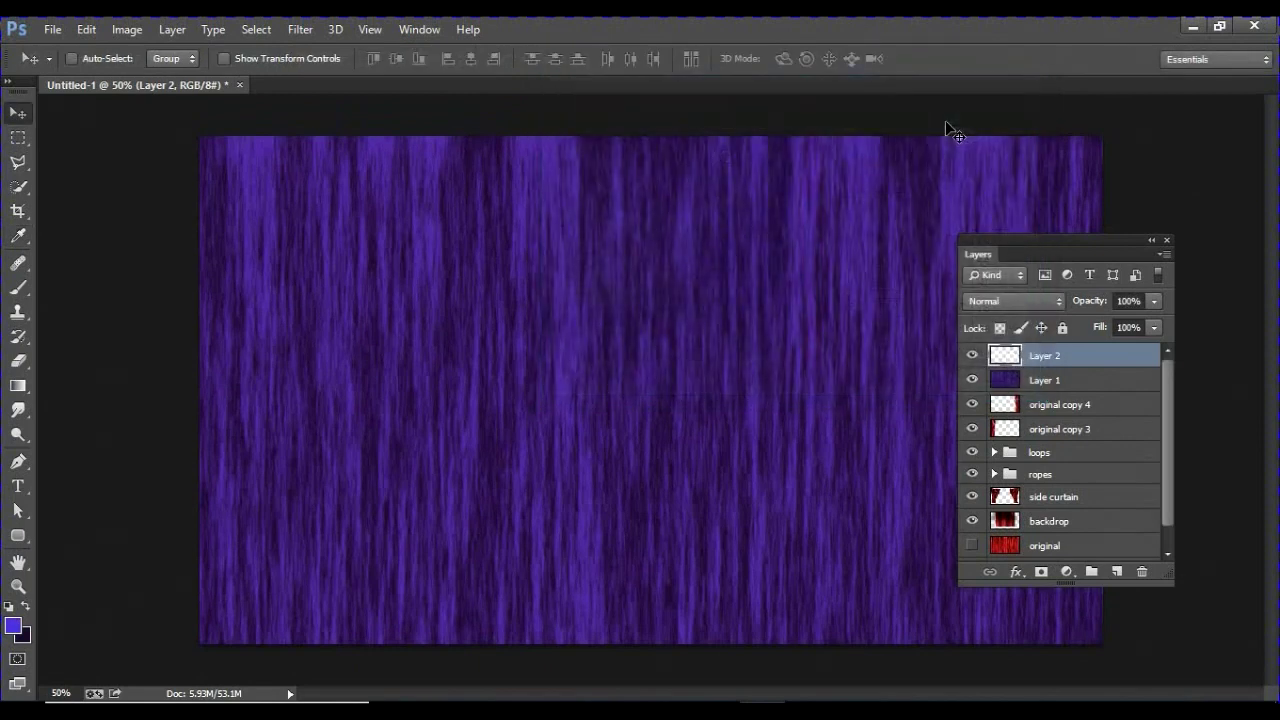
pyautogui.hotkey('alt', 'BackSpace')
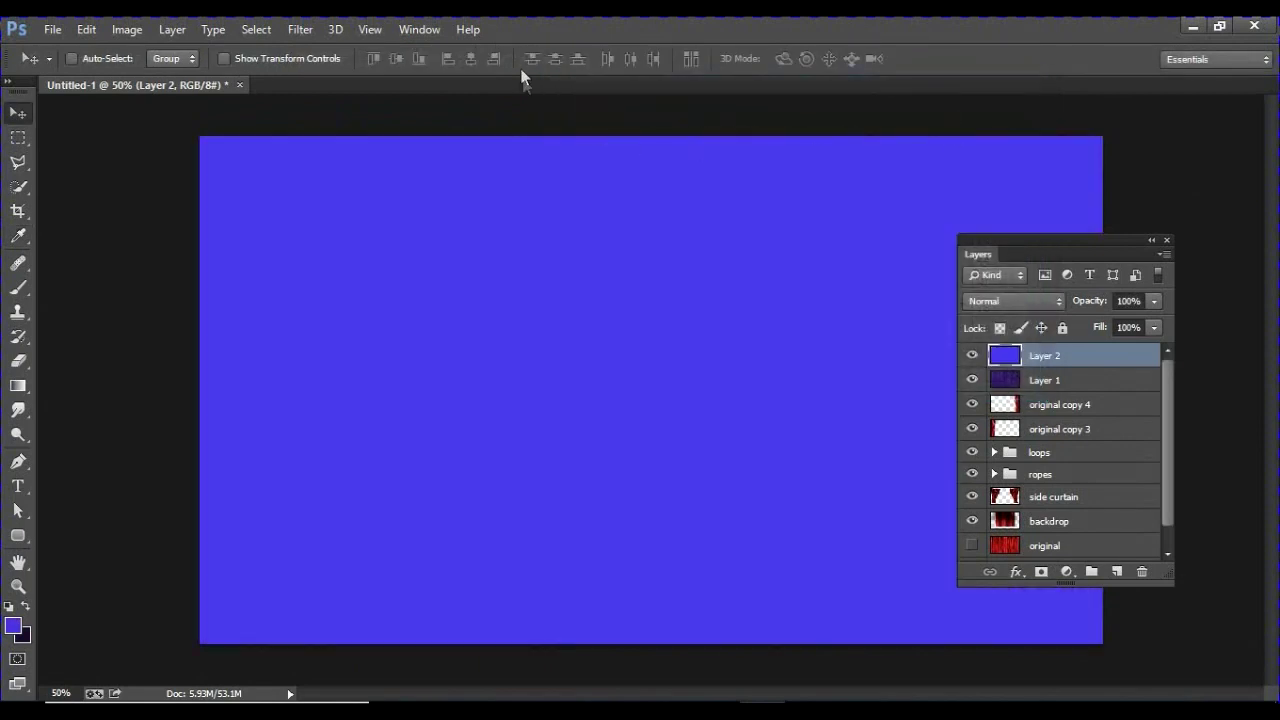
# Apply the Texturizer filter to Layer 2 with Brick texture, 200% scaling, relief 5 and light from Top
pyautogui.click(305, 29)
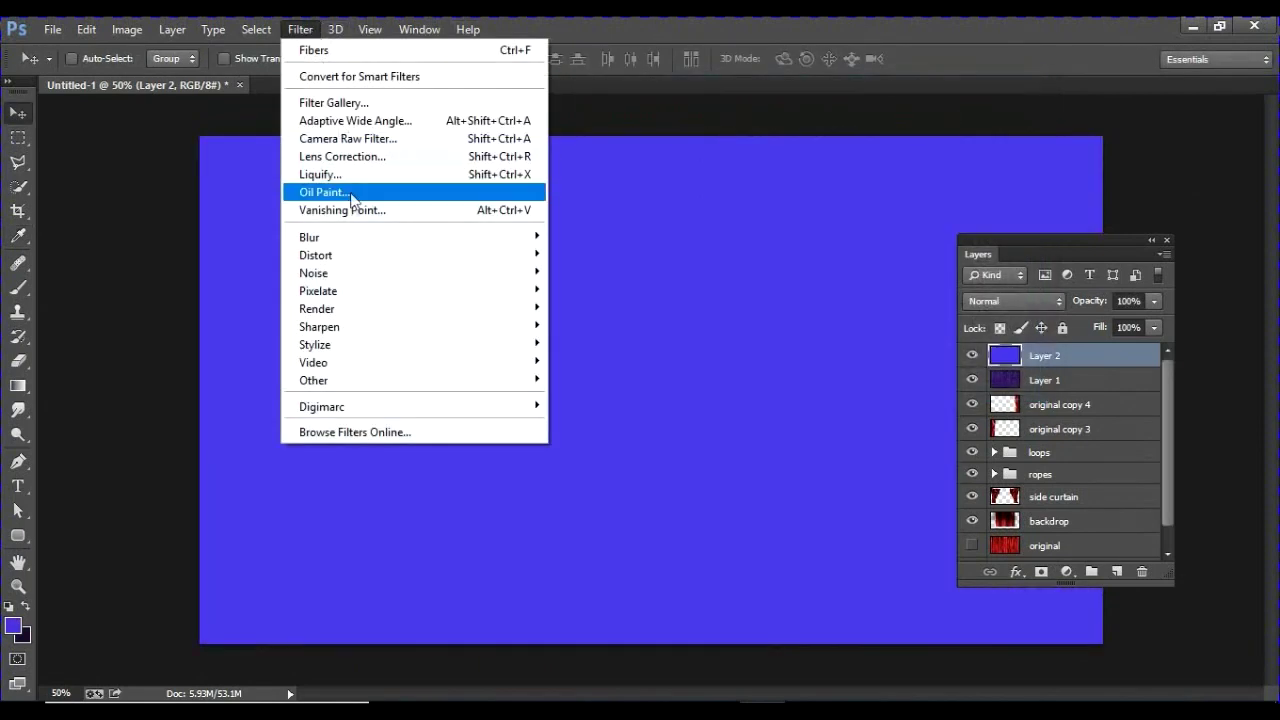
pyautogui.click(374, 106)
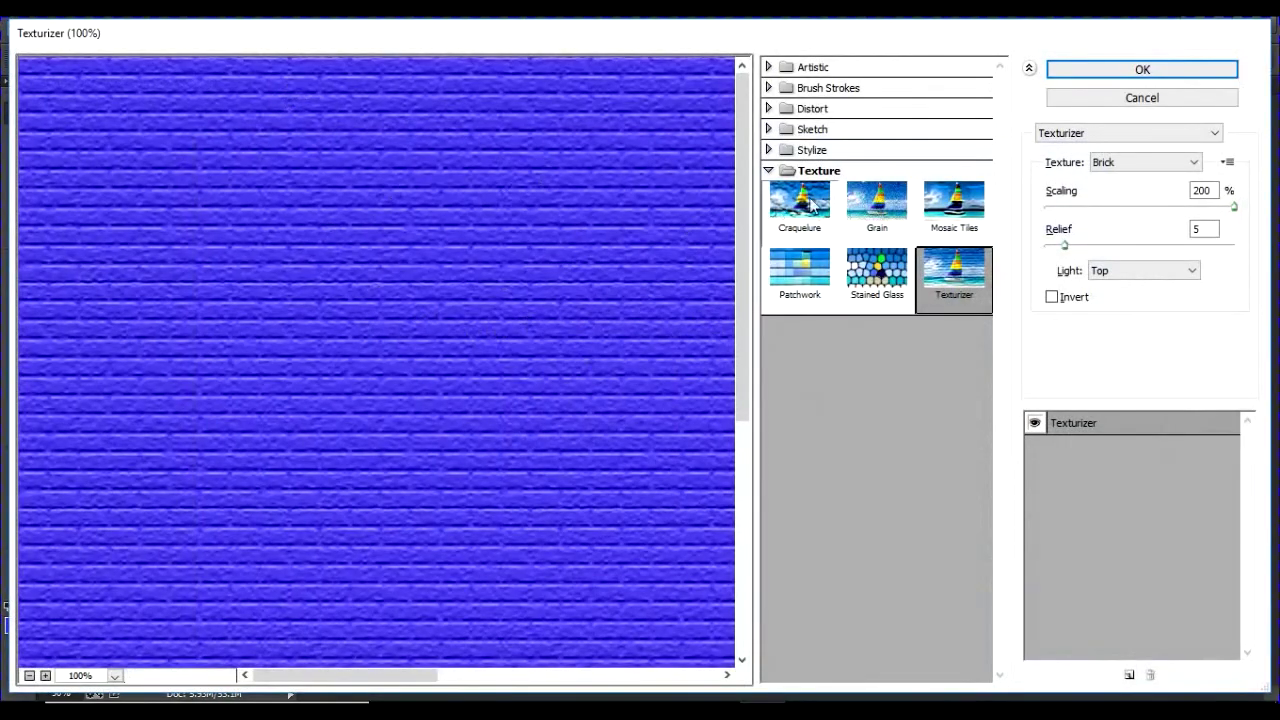
pyautogui.click(830, 172)
pyautogui.click(768, 172)
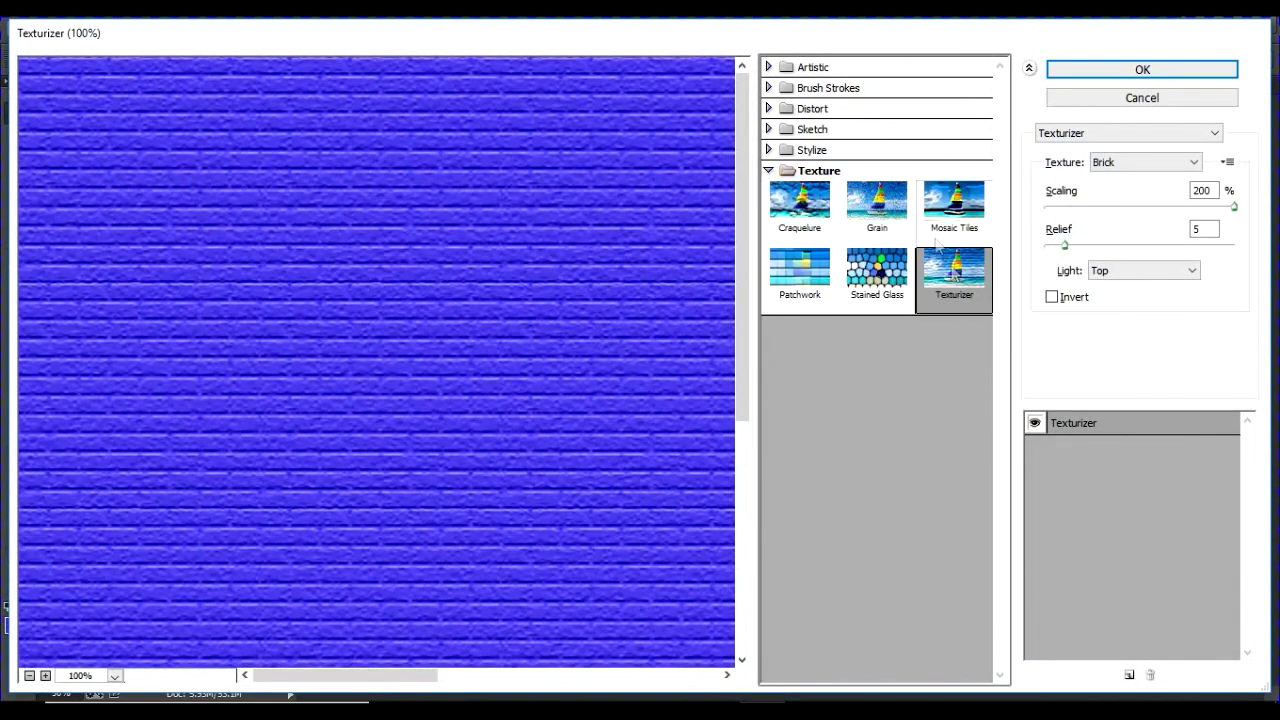
pyautogui.click(1060, 136)
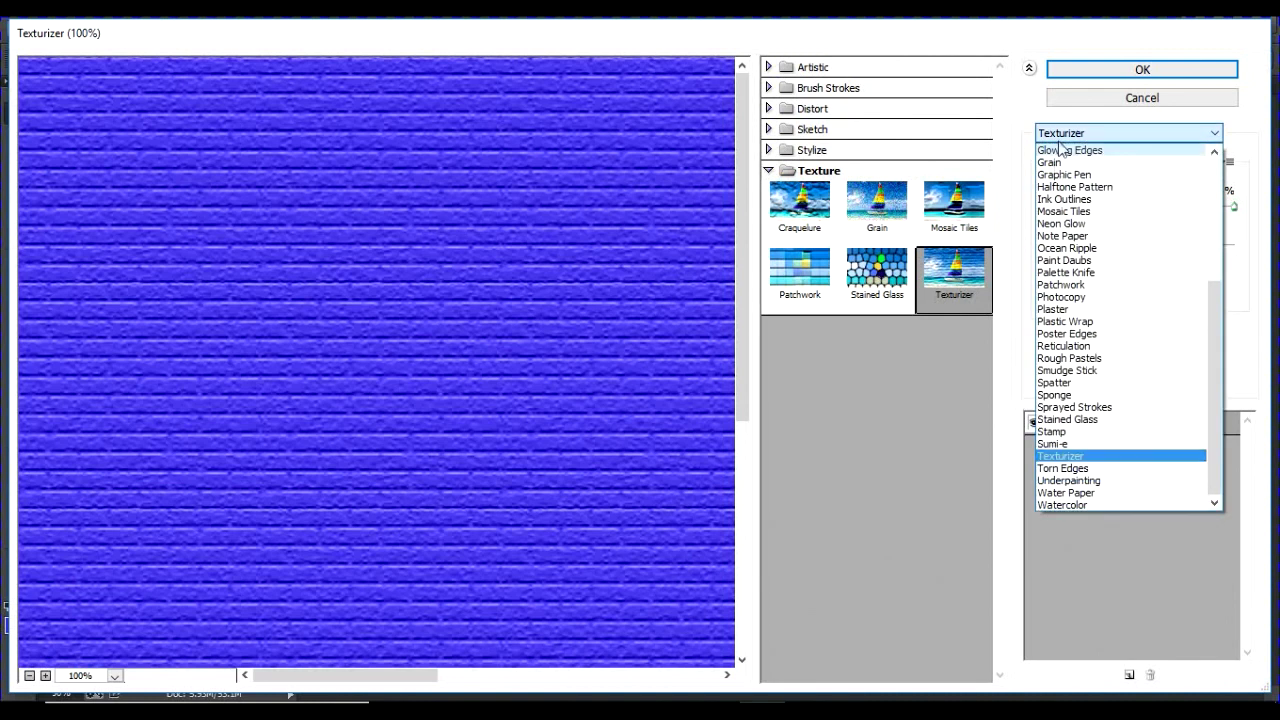
pyautogui.click(1062, 452)
pyautogui.click(1097, 168)
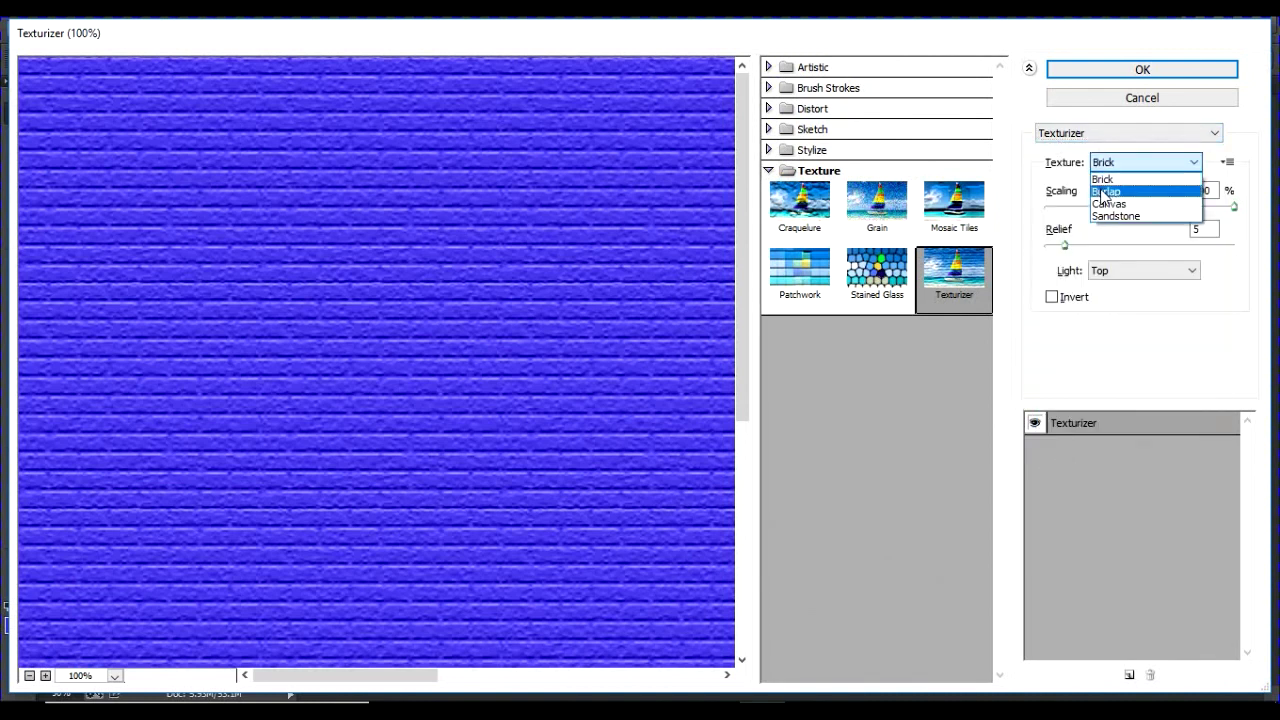
pyautogui.click(1104, 191)
pyautogui.click(1102, 163)
pyautogui.click(1102, 179)
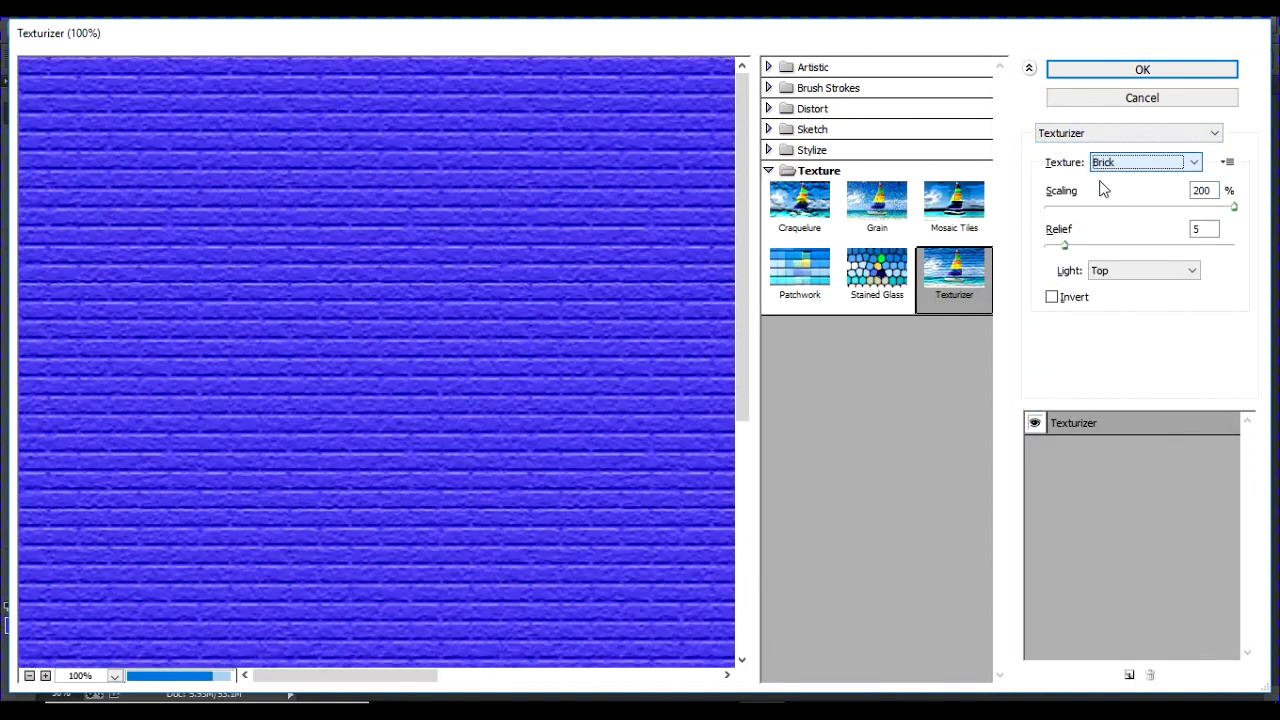
pyautogui.click(1094, 73)
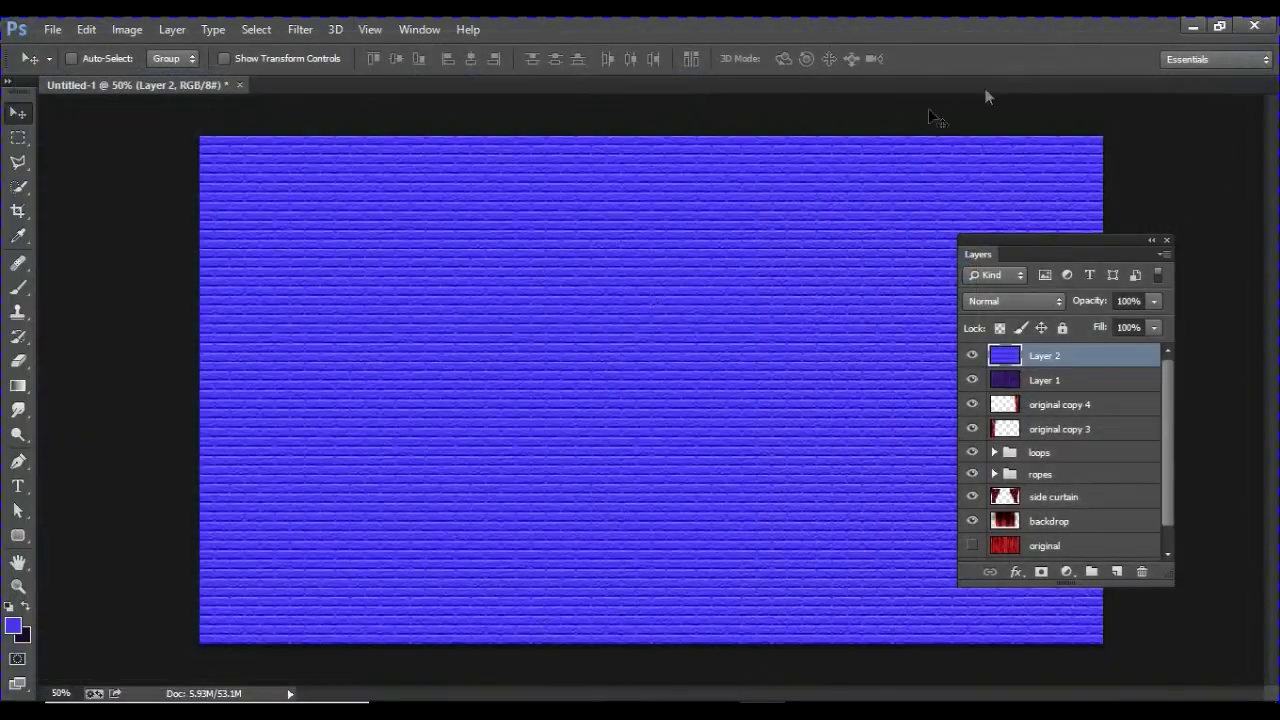
# Try the Overlay, Screen and Multiply blend modes on the brick-textured Layer 2
pyautogui.click(1009, 302)
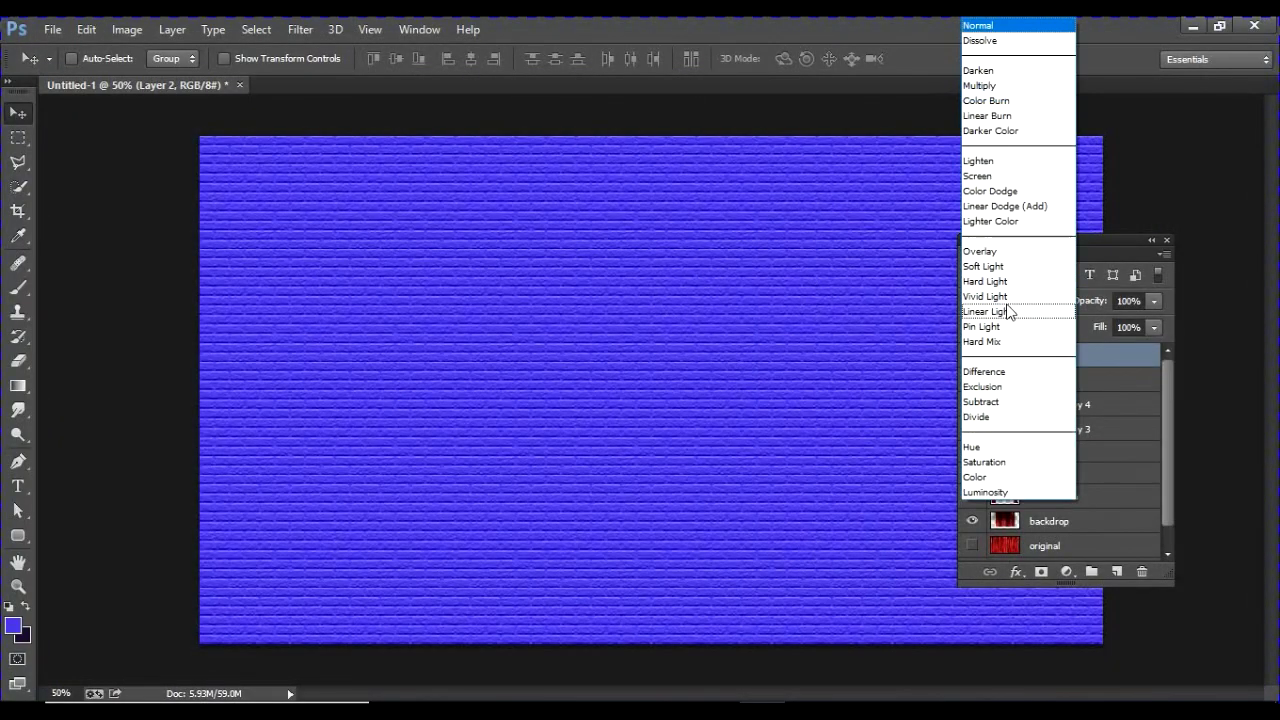
pyautogui.click(998, 250)
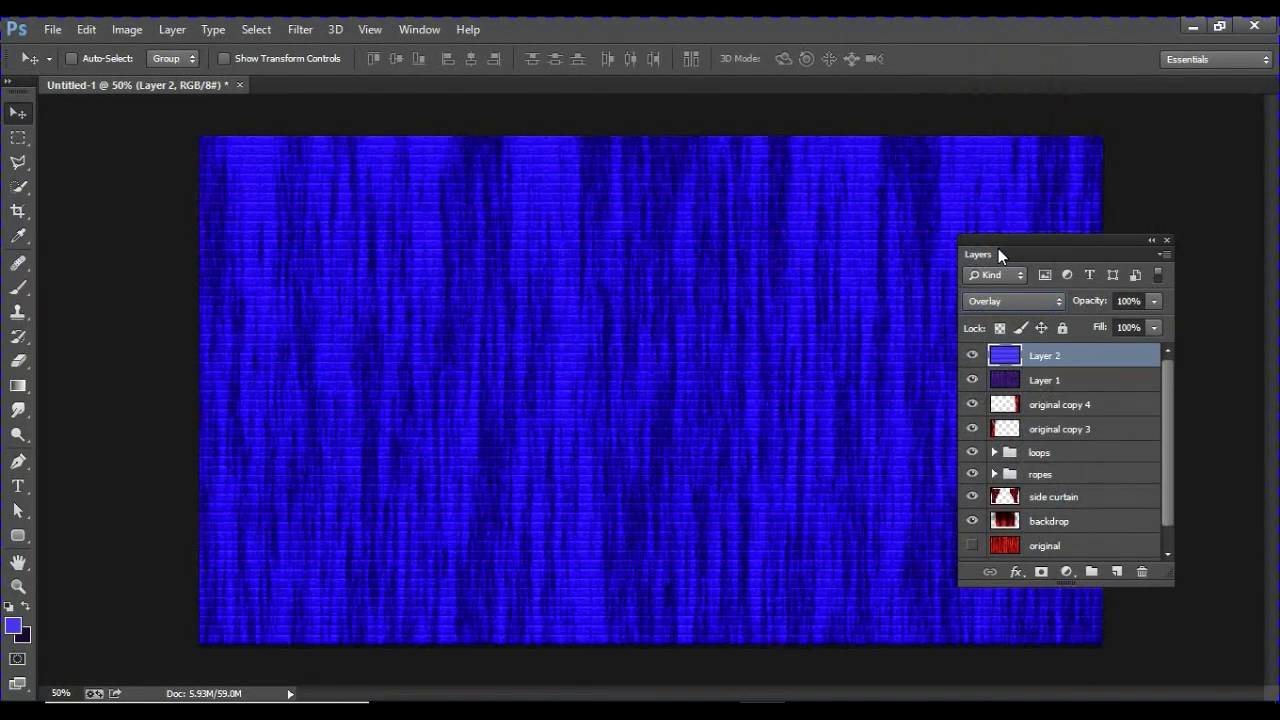
pyautogui.click(1010, 301)
pyautogui.click(1002, 174)
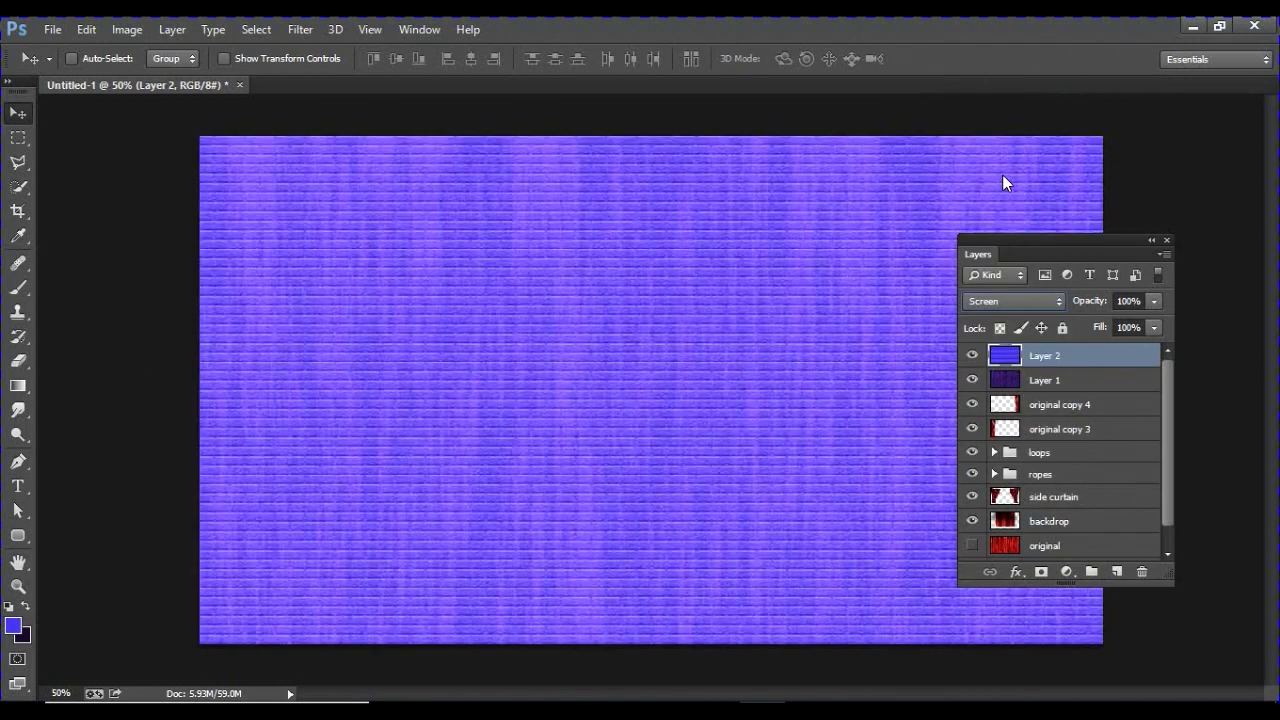
pyautogui.click(1018, 301)
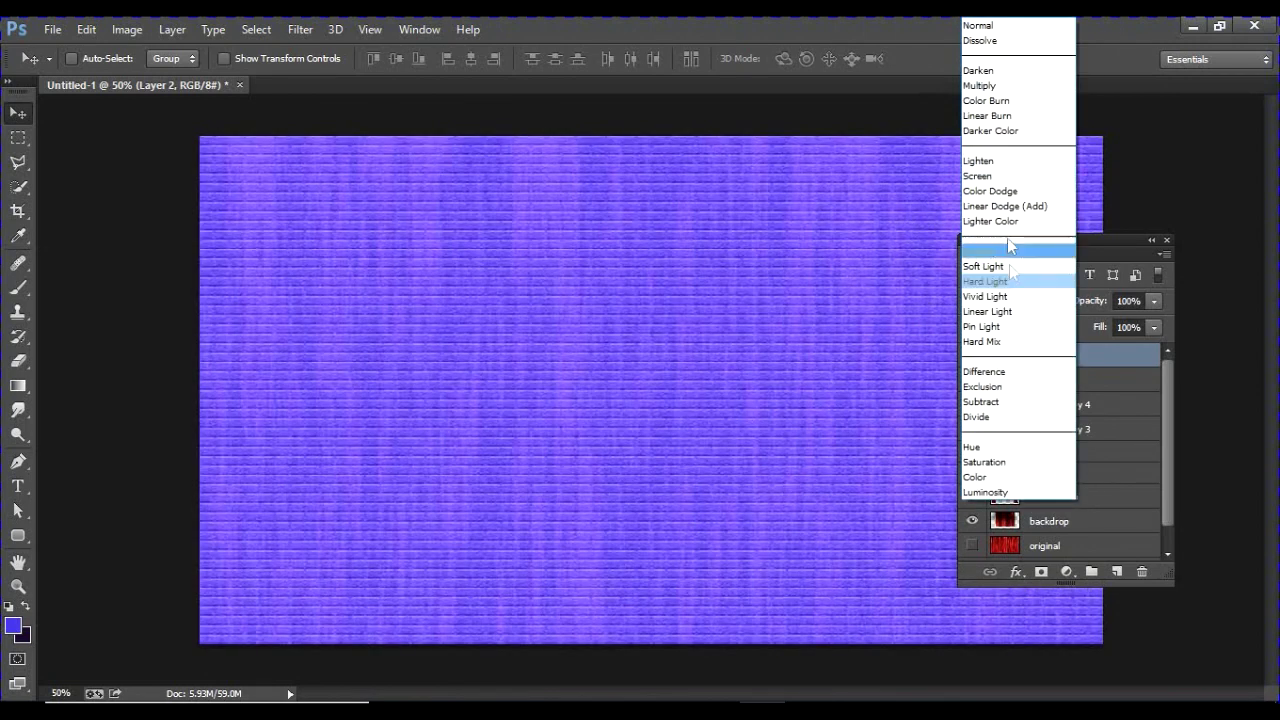
pyautogui.click(985, 86)
# Set Layer 2 to Overlay blending at 64% opacity and merge it down into Layer 1
pyautogui.click(1010, 301)
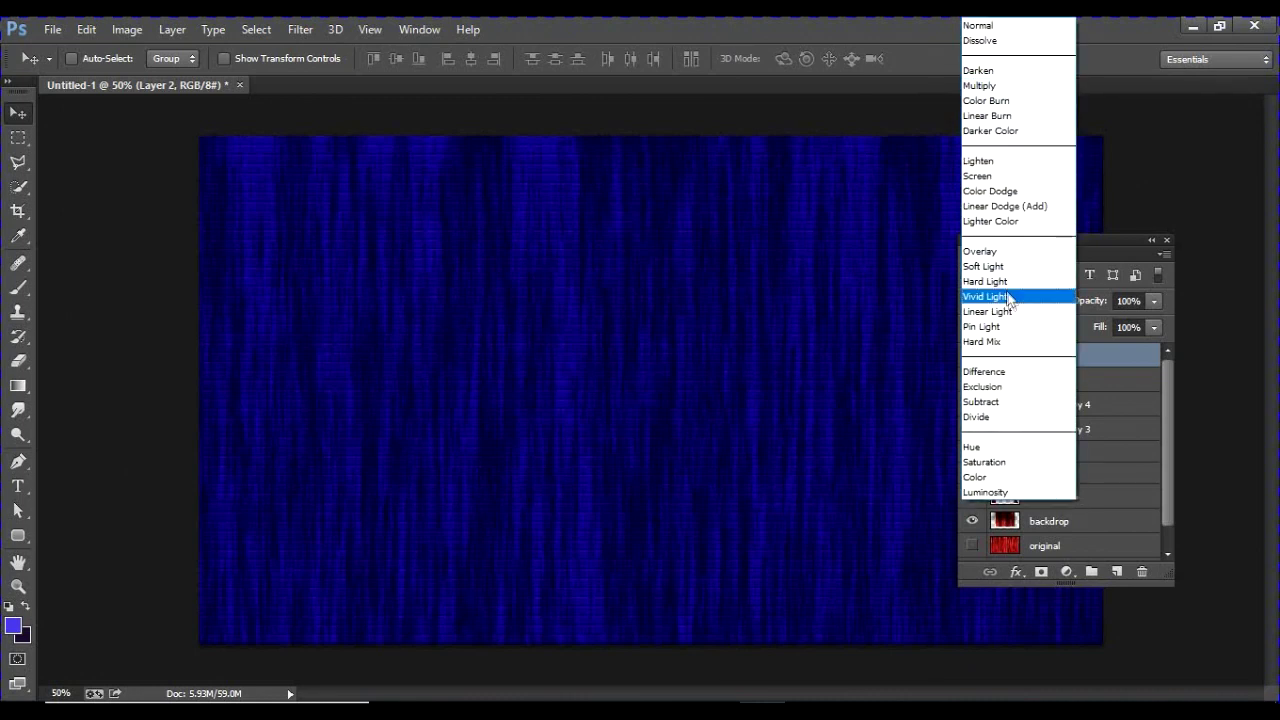
pyautogui.click(1000, 249)
pyautogui.moveTo(1103, 307); pyautogui.dragTo(1070, 320)
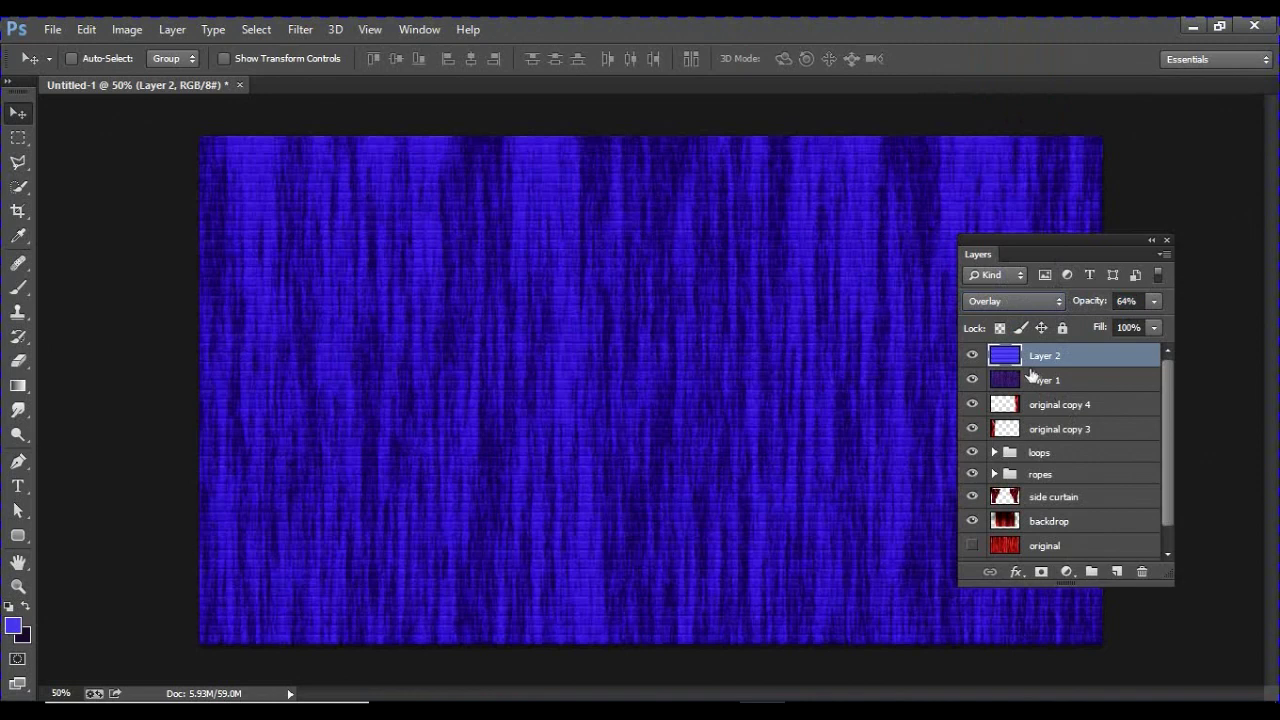
pyautogui.hotkey('ctrl', 'e')
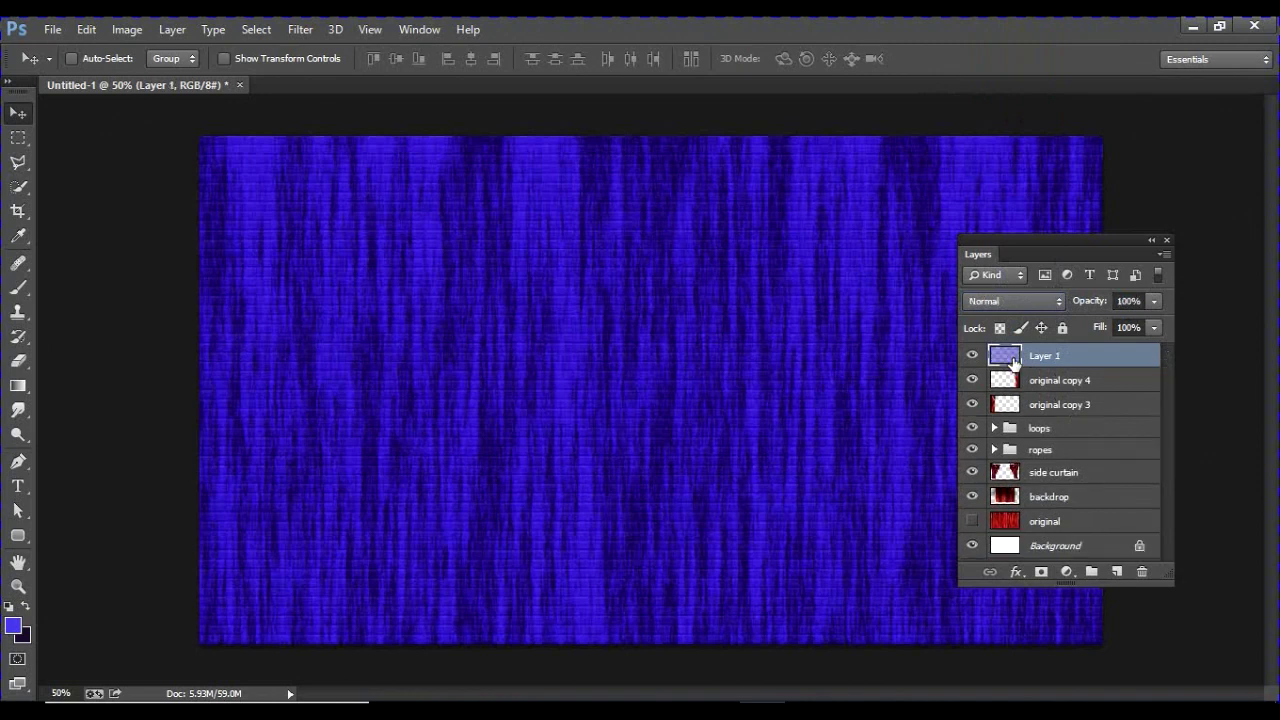
# Distort the merged texture into a perspective stage floor, its back corners near the curtain ties and front corners beyond the canvas sides
pyautogui.hotkey('ctrl', 't')
pyautogui.moveTo(200, 137); pyautogui.dragTo(370, 416)
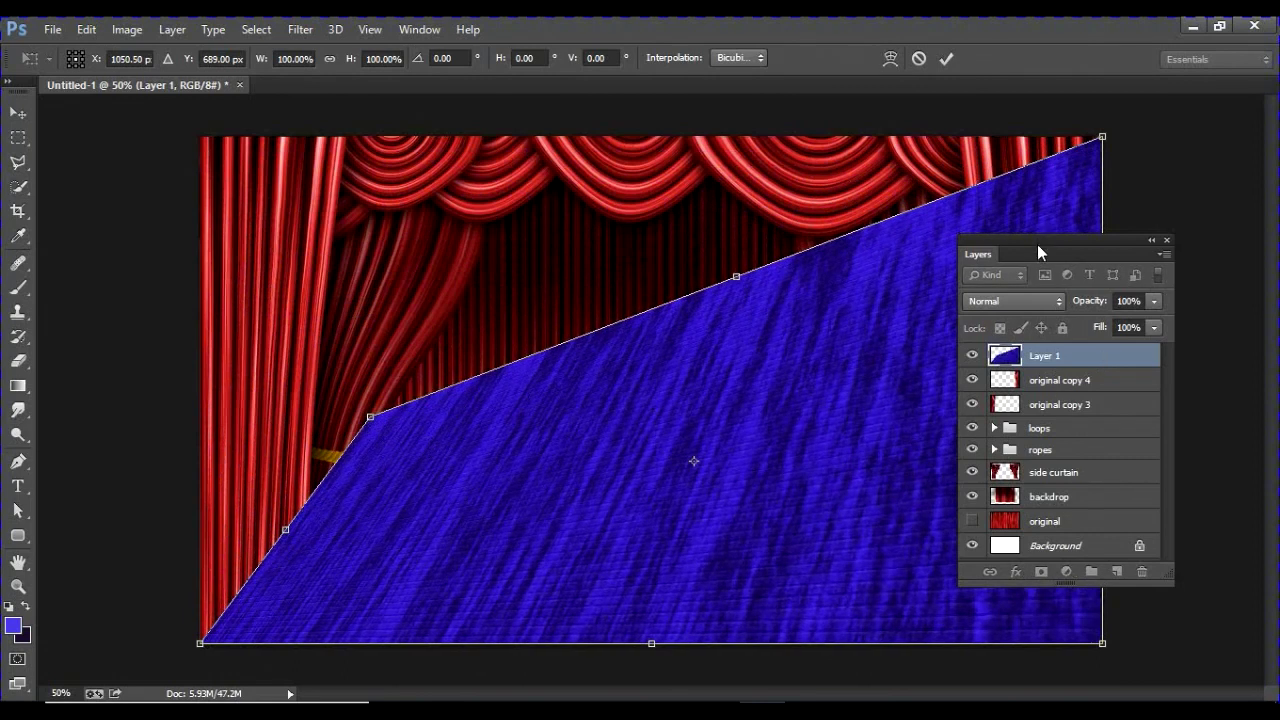
pyautogui.moveTo(1038, 253); pyautogui.dragTo(1268, 304)
pyautogui.moveTo(1104, 147); pyautogui.dragTo(941, 472)
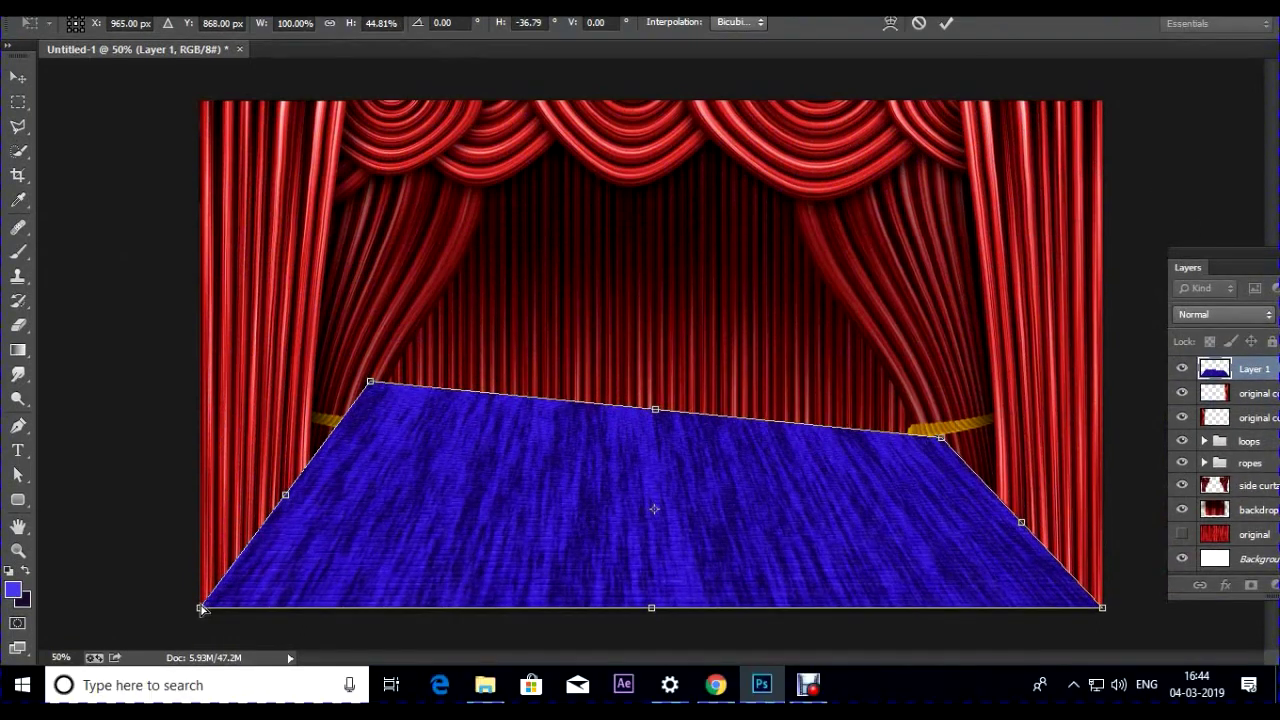
pyautogui.moveTo(200, 608); pyautogui.dragTo(12, 616)
pyautogui.moveTo(372, 397); pyautogui.dragTo(362, 452)
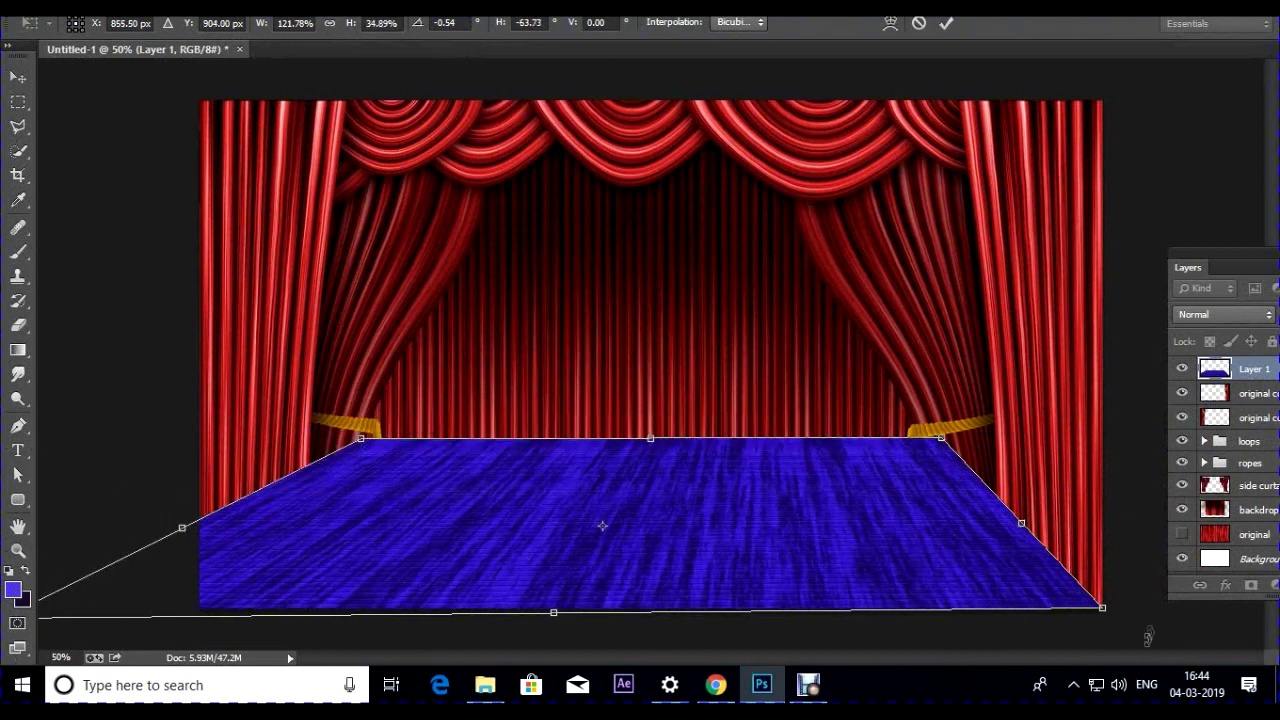
pyautogui.moveTo(1097, 620); pyautogui.dragTo(1262, 606)
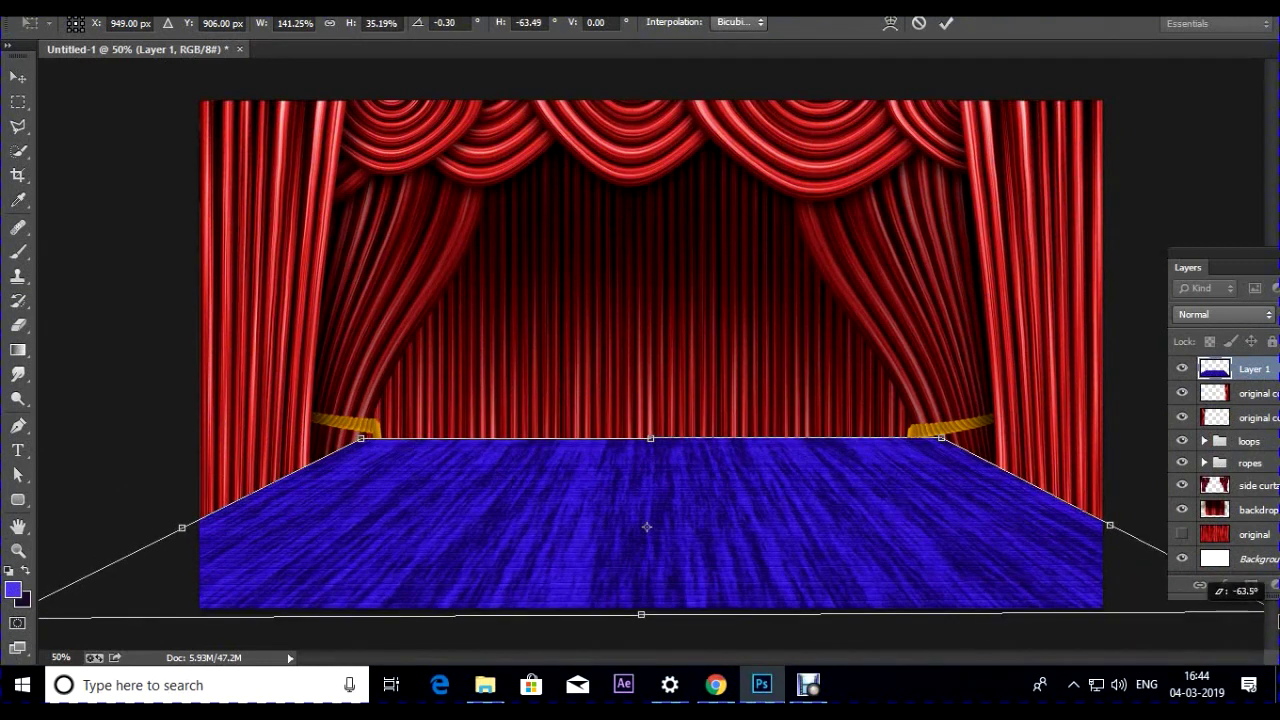
# Move the floating layer list over the canvas and collapse it to an icon, uncovering the floor's back corner
pyautogui.moveTo(1199, 261); pyautogui.dragTo(887, 122)
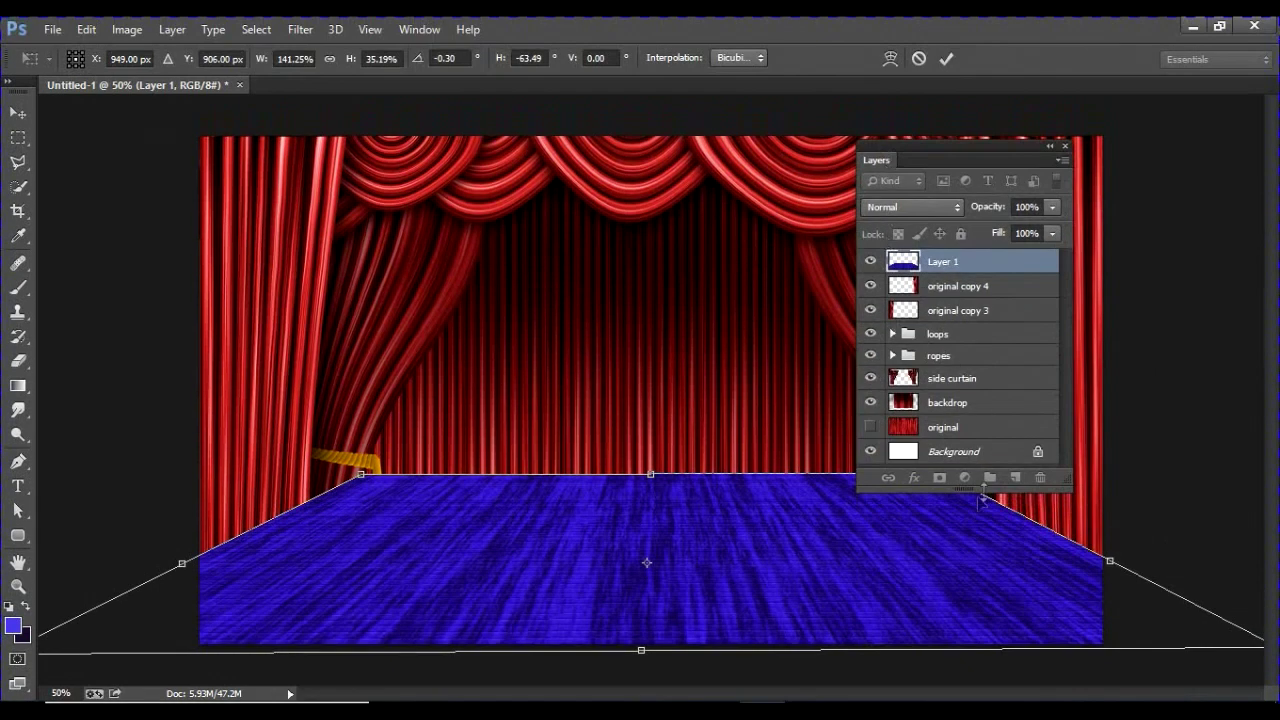
pyautogui.moveTo(944, 153); pyautogui.dragTo(1077, 134)
pyautogui.doubleClick(1077, 134)
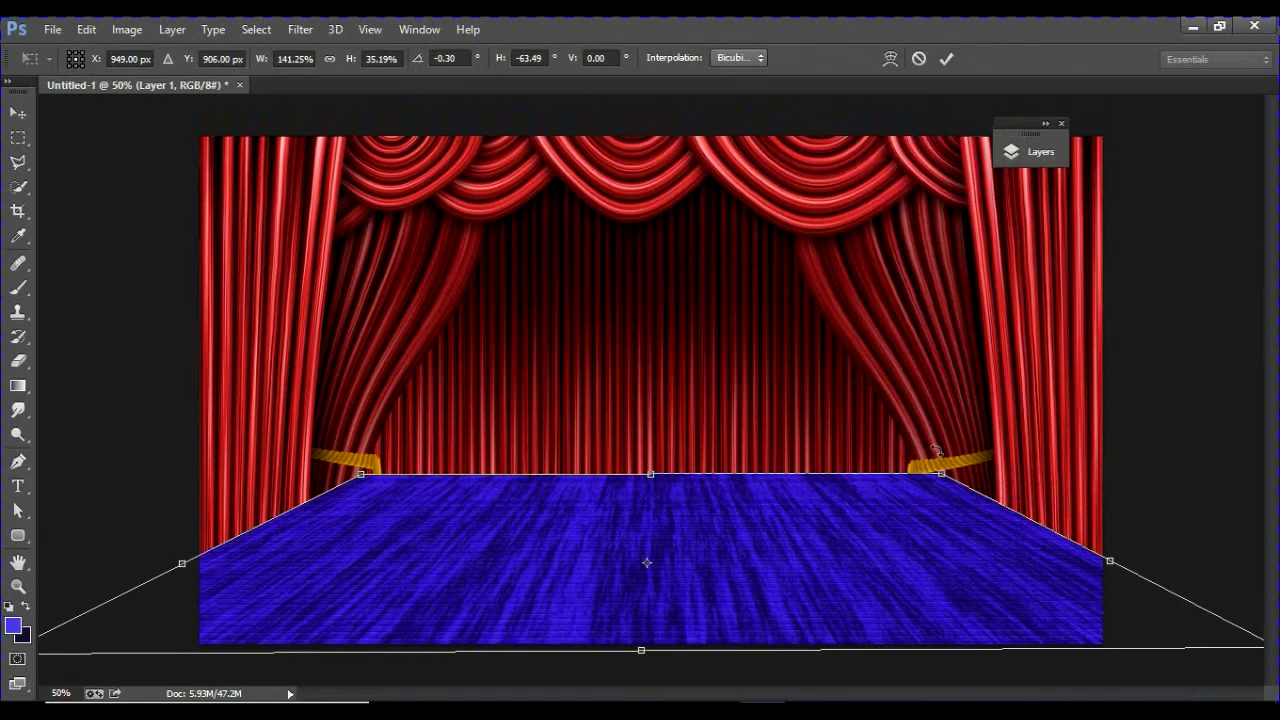
# Lower the floor's two back corners below the curtain ties, stretch the front corners further outward, and apply the transformation
pyautogui.moveTo(951, 481); pyautogui.dragTo(952, 507)
pyautogui.moveTo(363, 481); pyautogui.dragTo(362, 509)
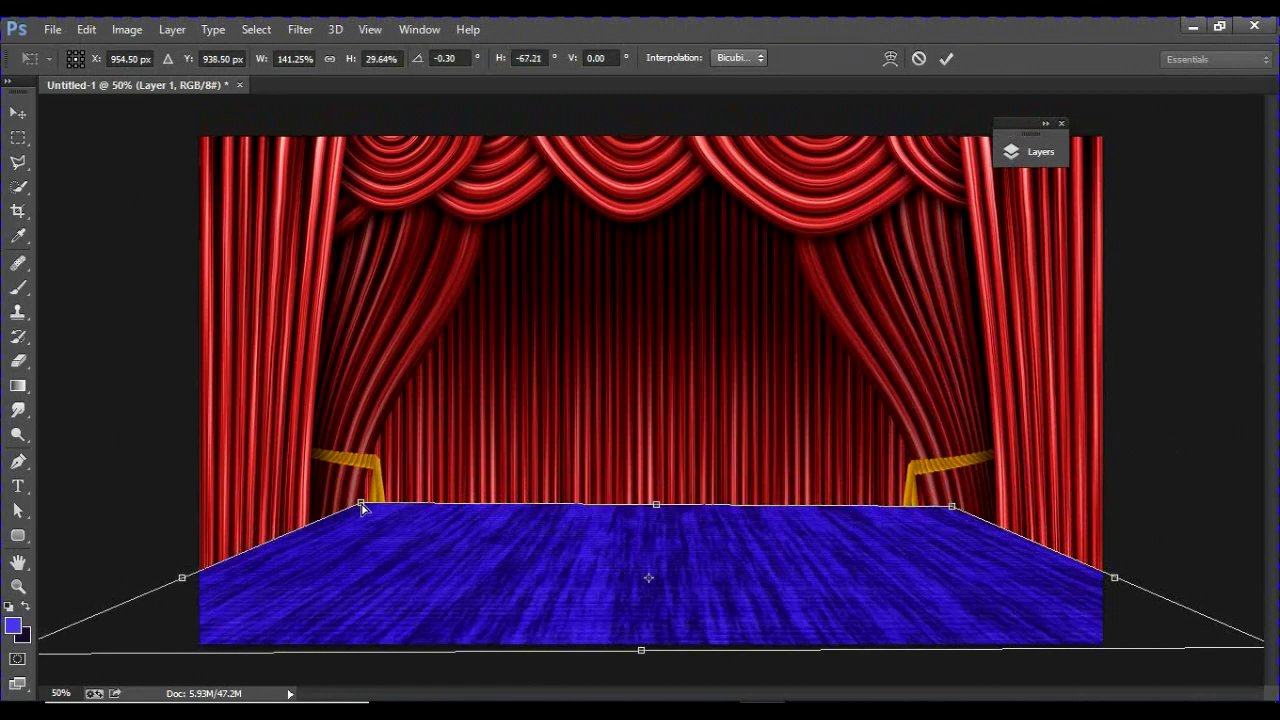
pyautogui.hotkey('ctrl', '-')
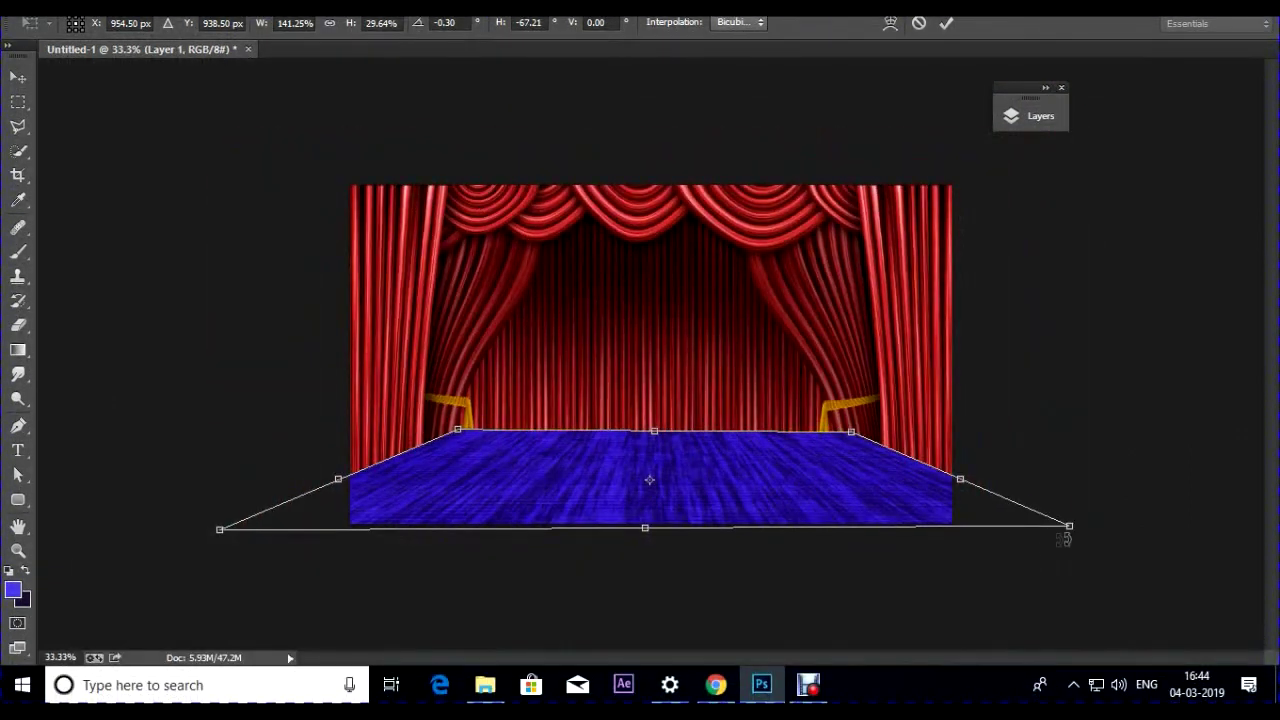
pyautogui.moveTo(1069, 528); pyautogui.dragTo(1198, 533)
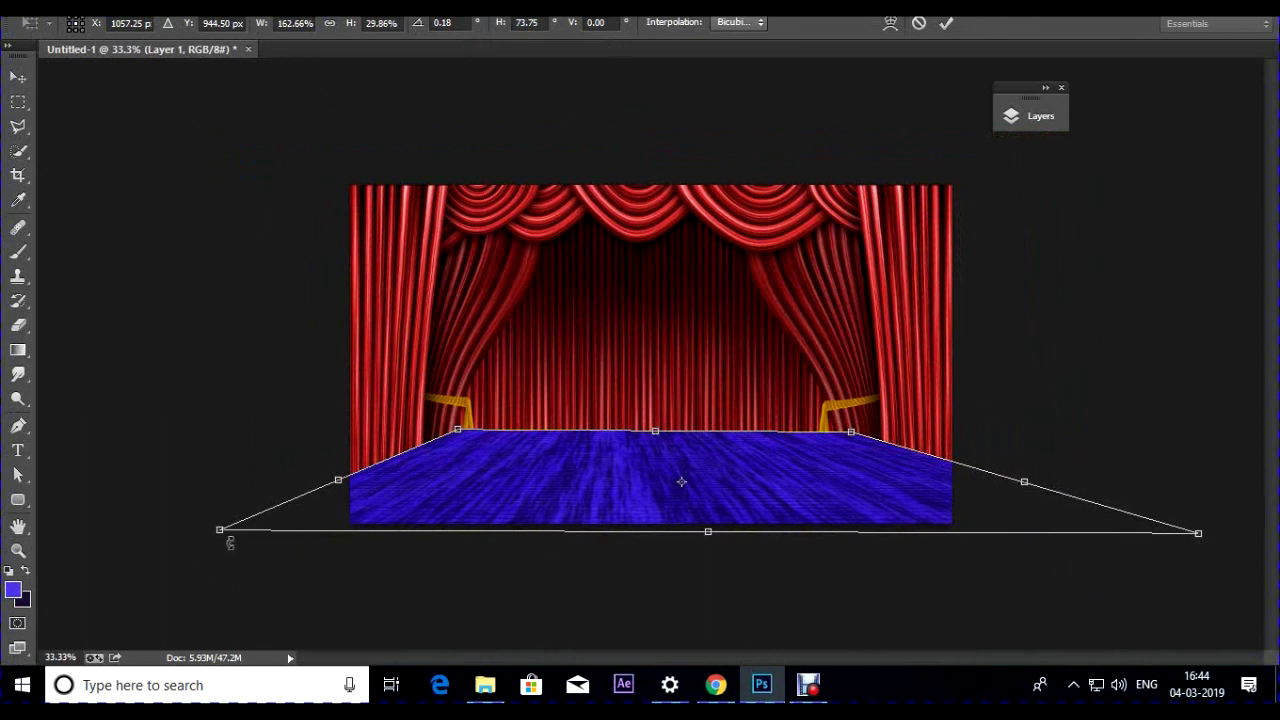
pyautogui.moveTo(214, 539); pyautogui.dragTo(164, 533)
pyautogui.press('Return')
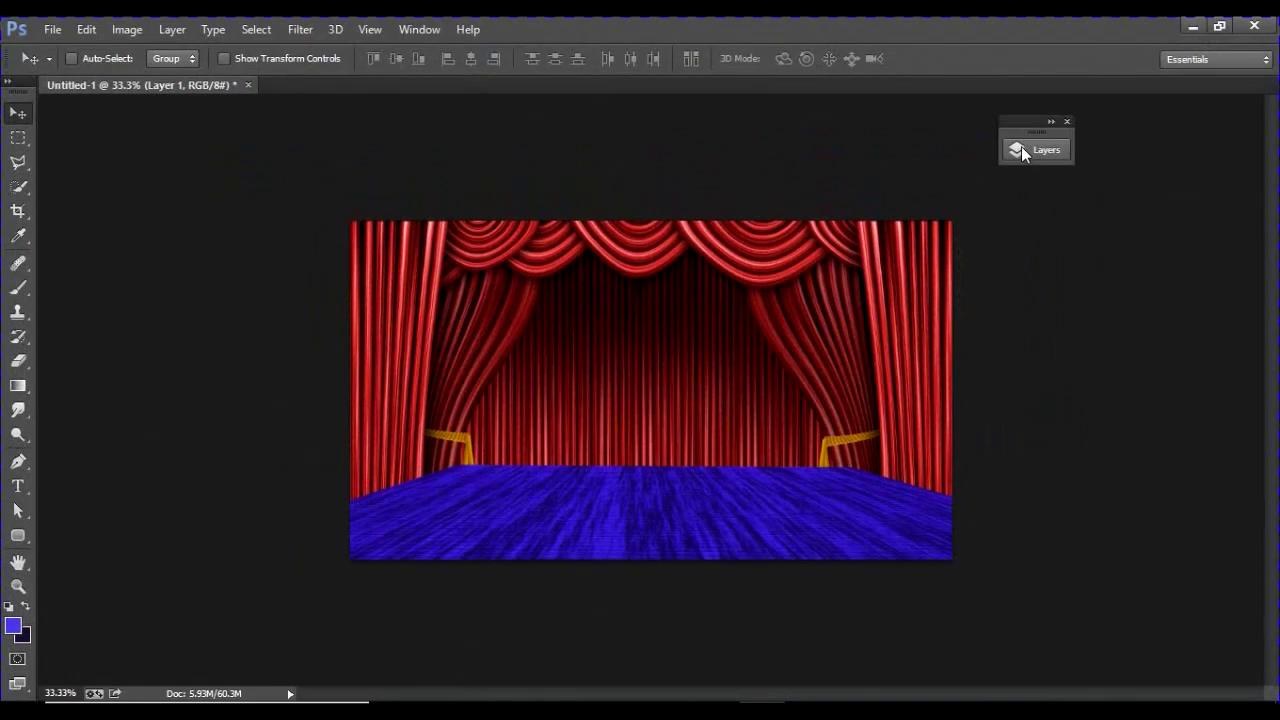
pyautogui.click(1030, 150)
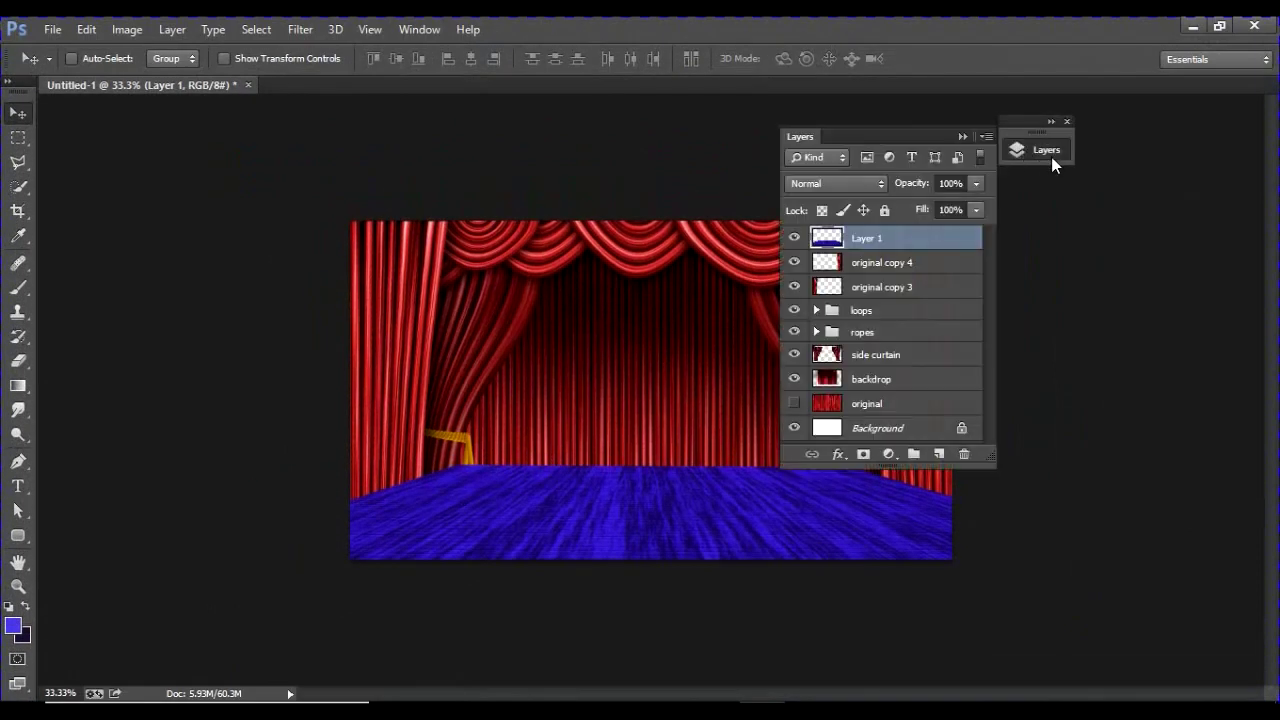
# Move the blue floor layer directly beneath the side curtain layer, and marquee a canvas-wide strip across the curtain ties and floor's back edge
pyautogui.moveTo(898, 244); pyautogui.dragTo(889, 366)
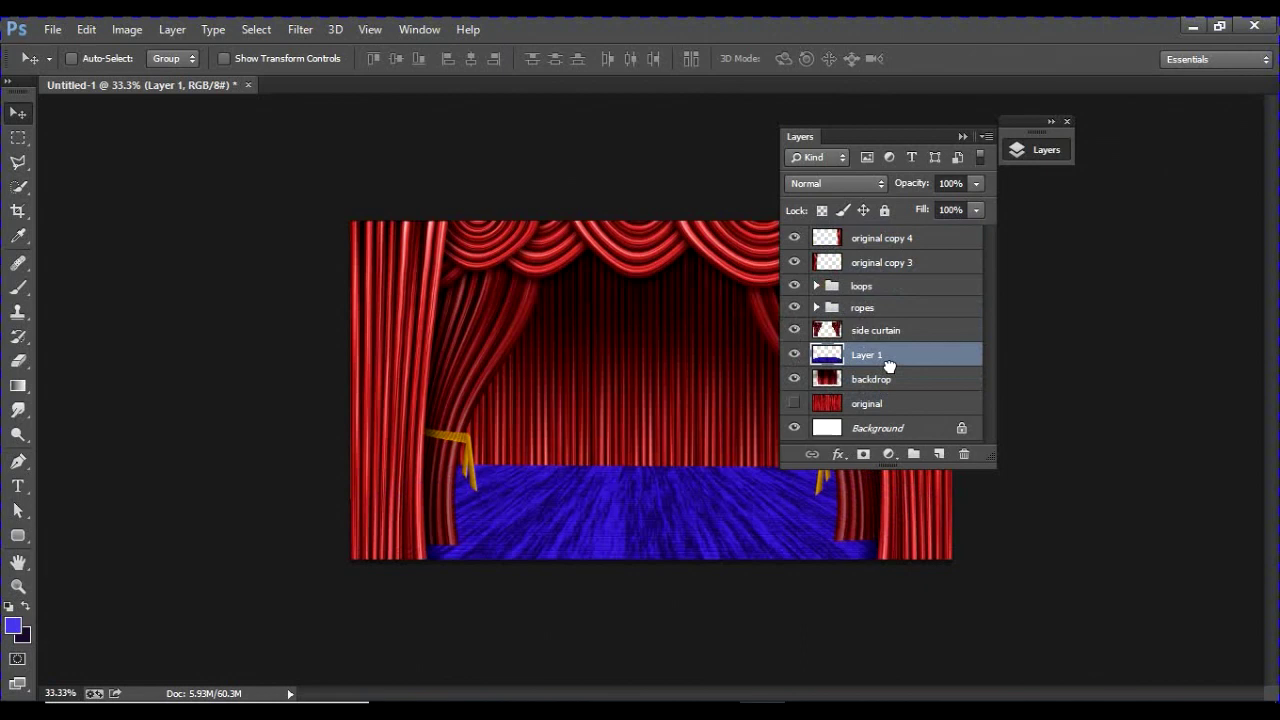
pyautogui.moveTo(886, 131); pyautogui.dragTo(1156, 208)
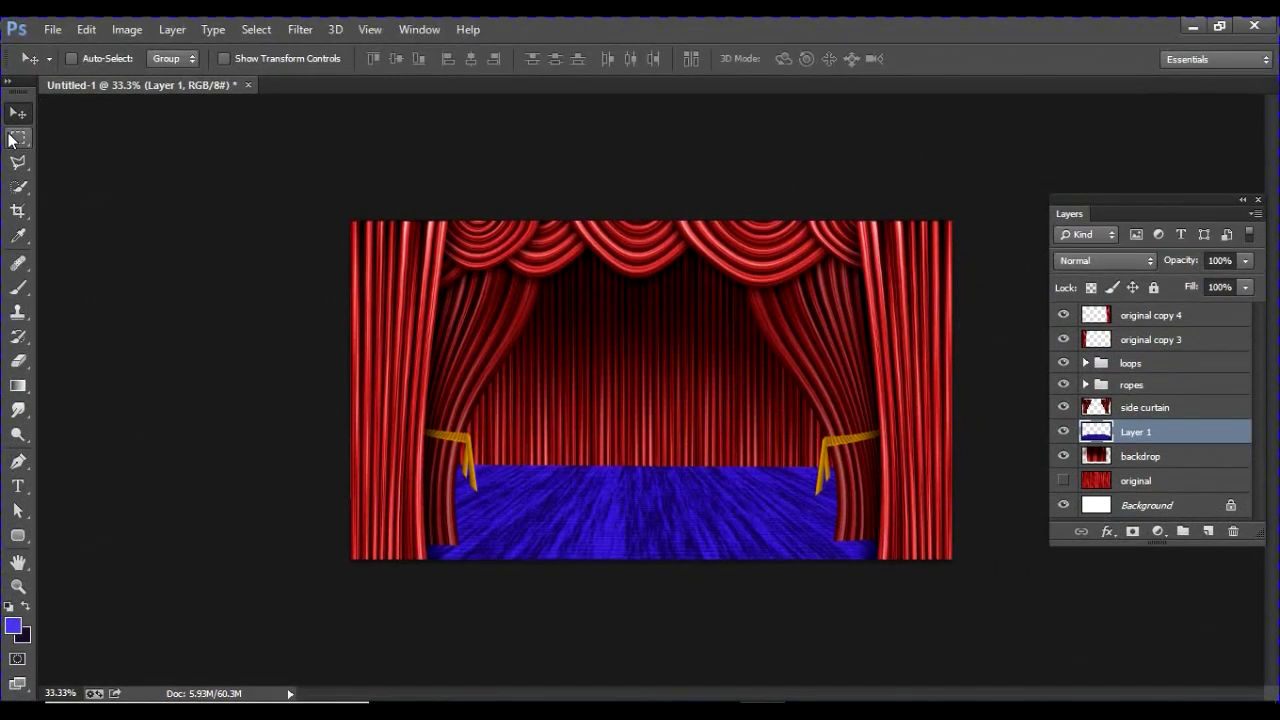
pyautogui.press('m')
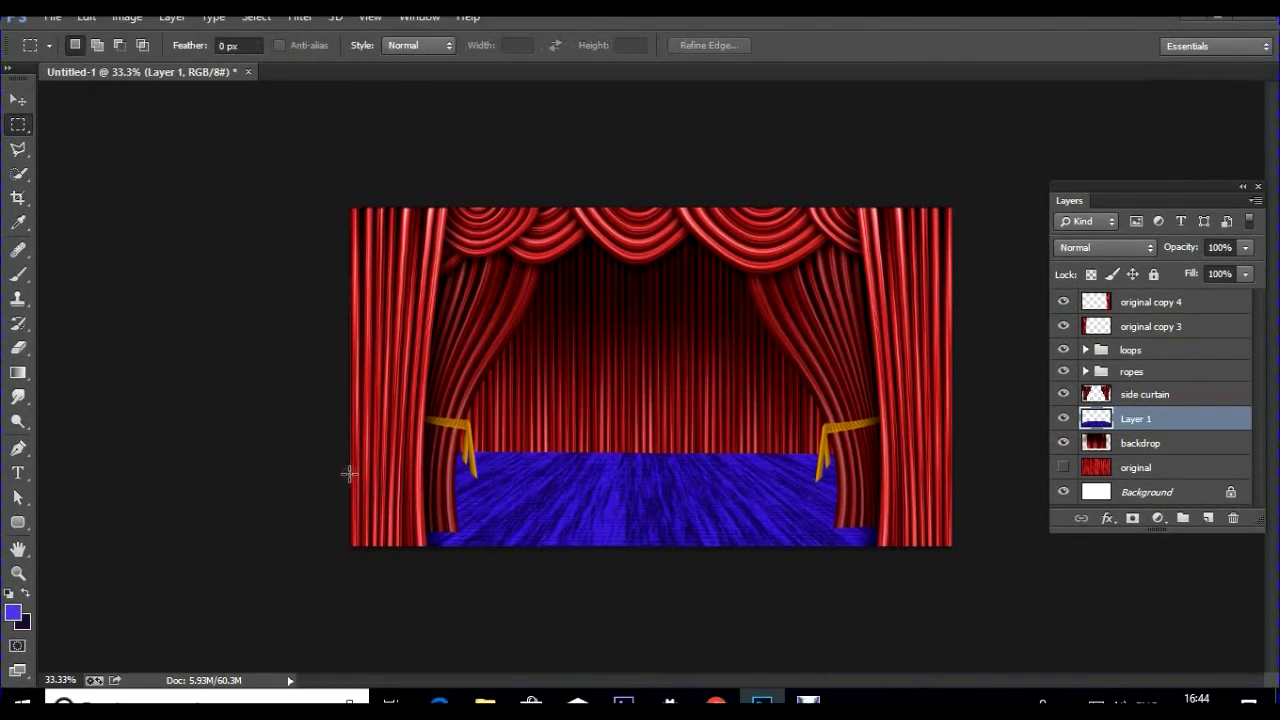
pyautogui.moveTo(355, 402); pyautogui.dragTo(952, 478)
# Rename the floor layer to "stage" and add a new empty layer above it
pyautogui.doubleClick(1150, 420)
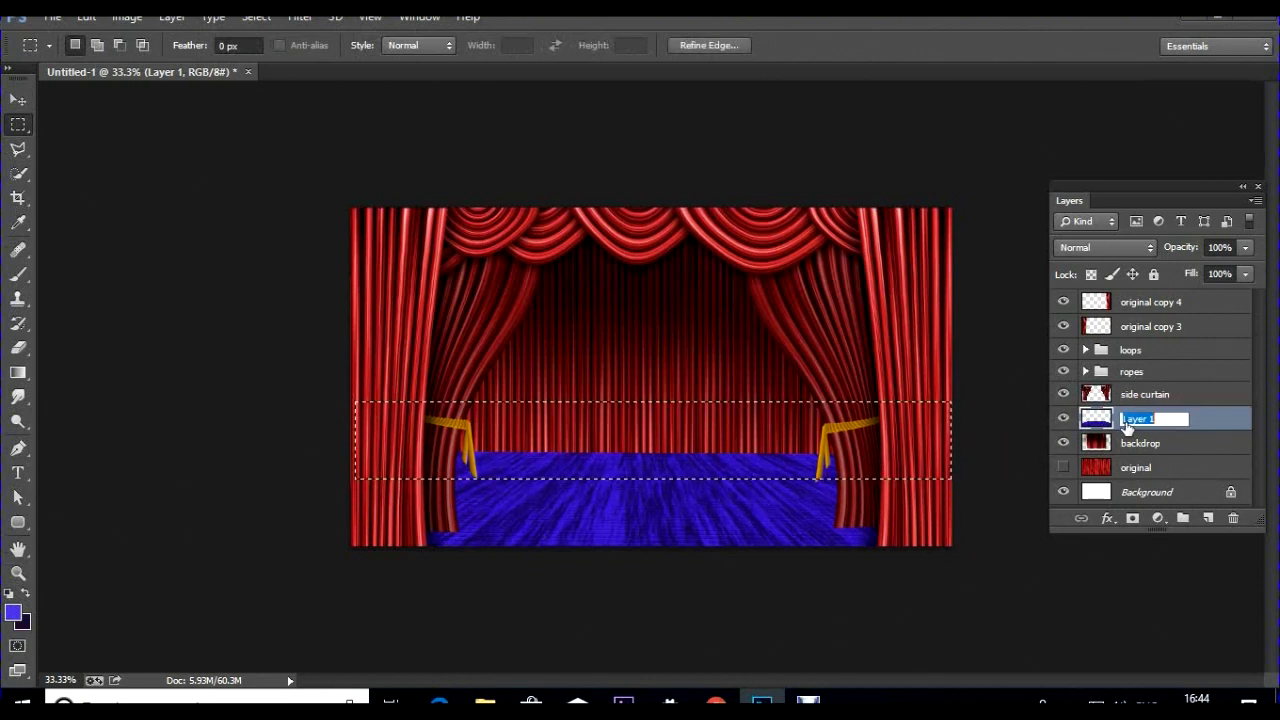
pyautogui.write('s')
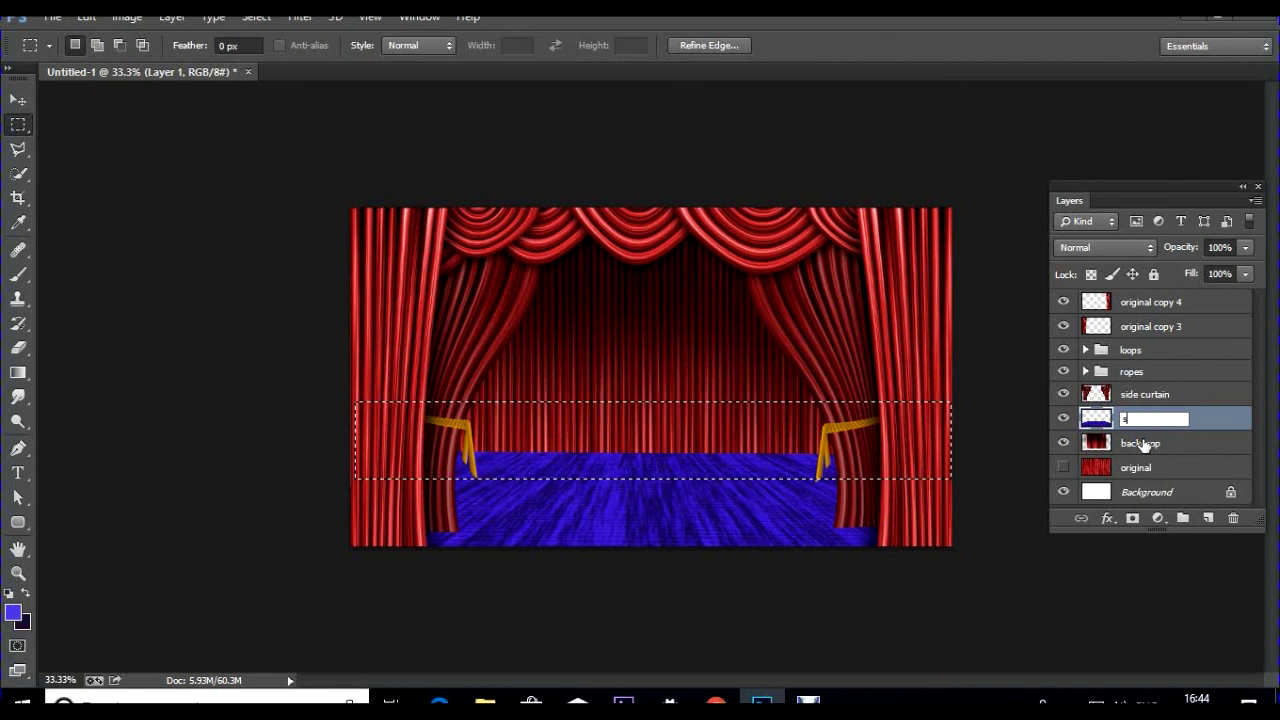
pyautogui.write('tage')
pyautogui.click(1190, 440)
pyautogui.click(1194, 421)
pyautogui.click(1208, 518)
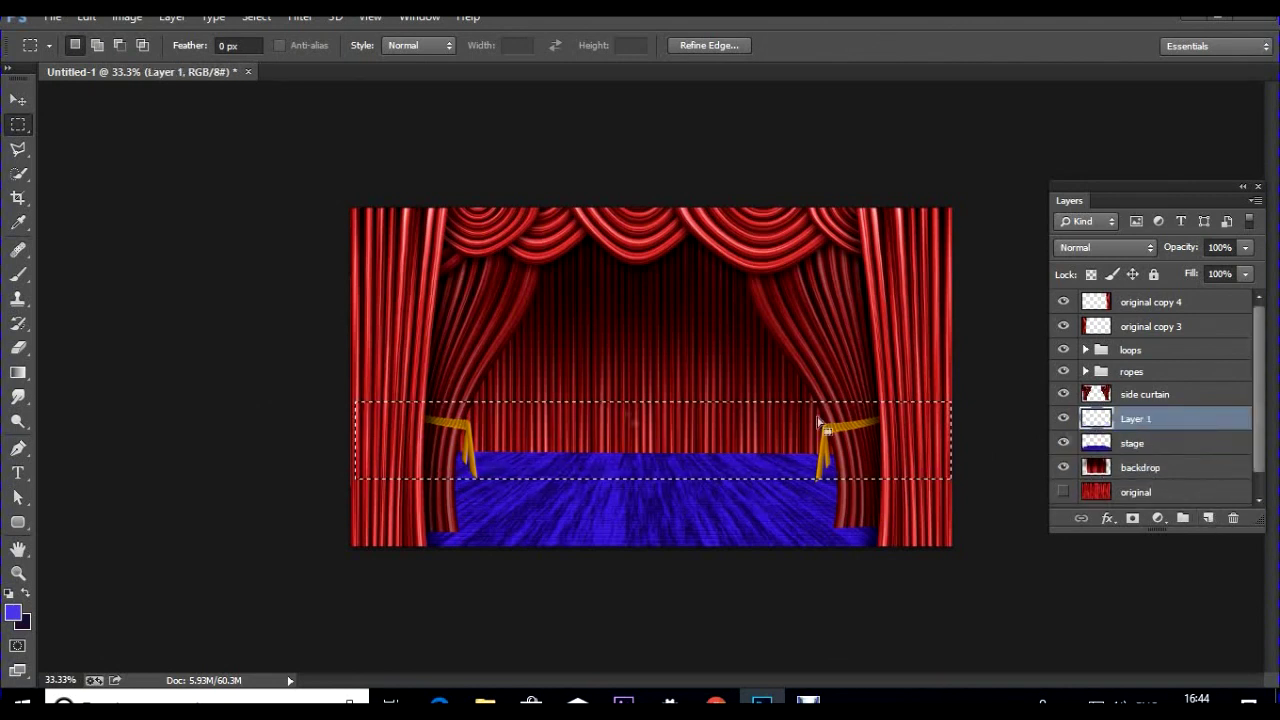
# Base a custom gradient on the Black, White preset and recolour its starting stop to dark navy blue
pyautogui.click(18, 372)
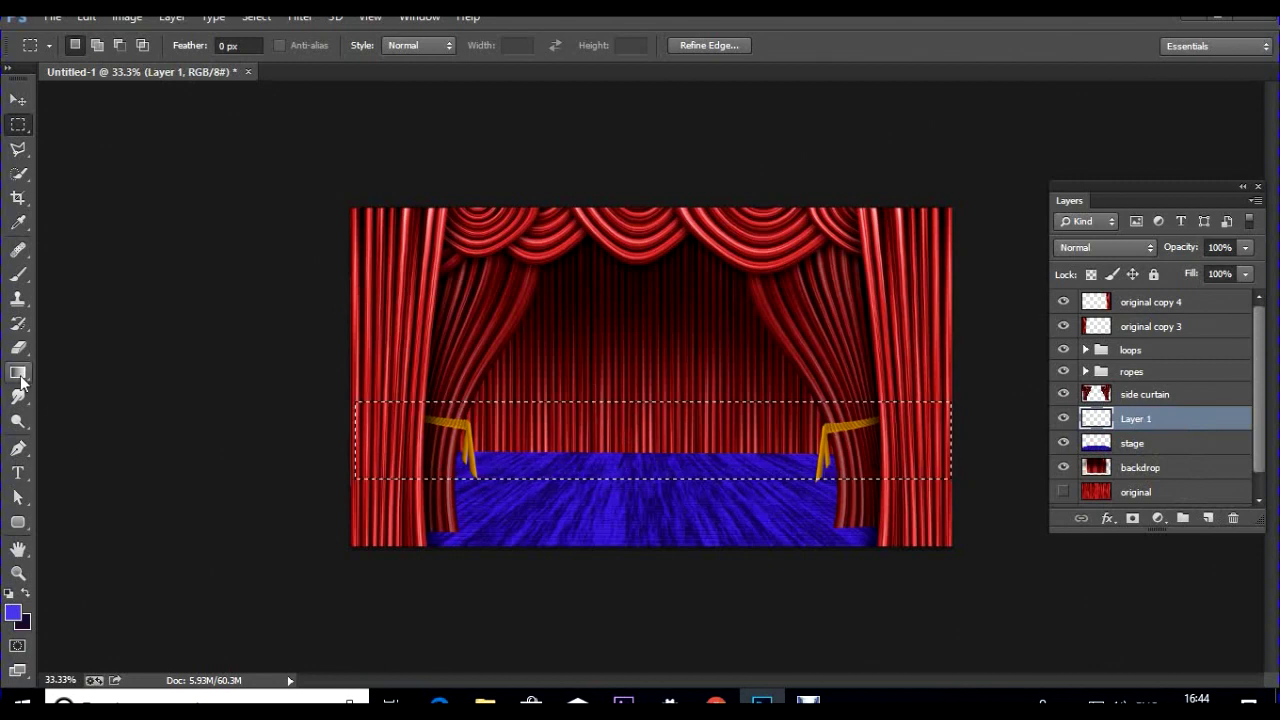
pyautogui.click(100, 58)
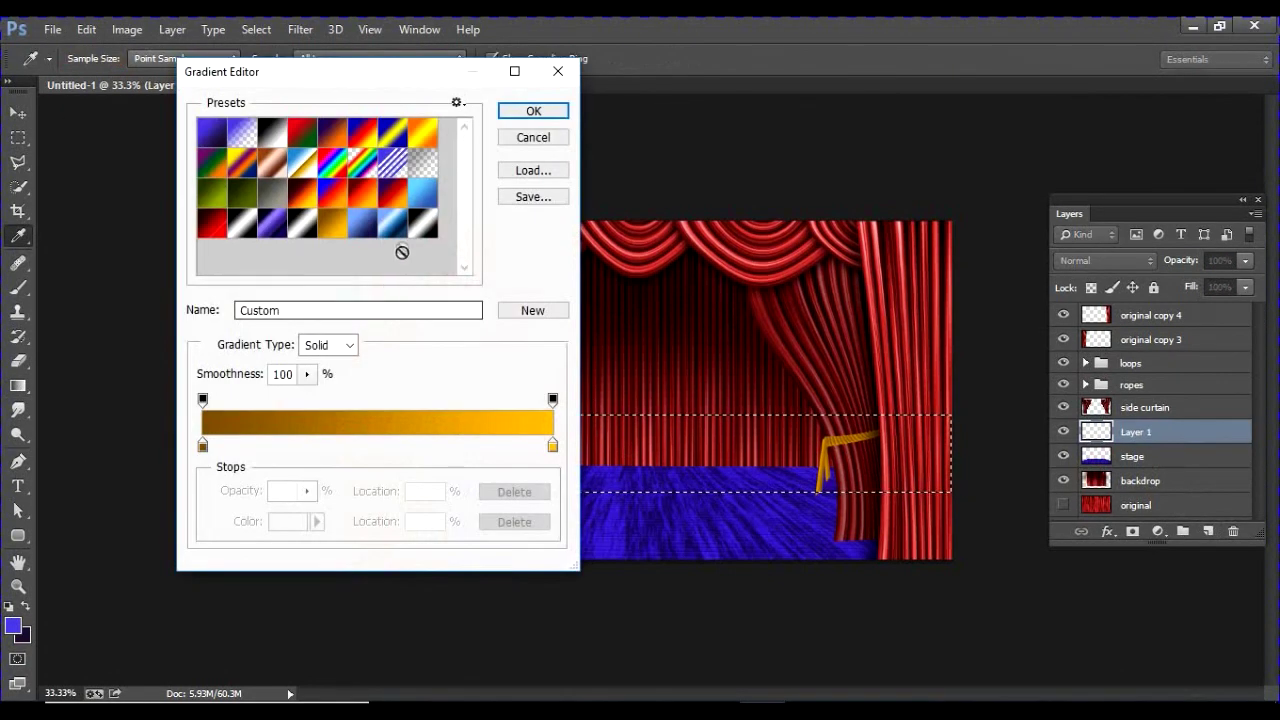
pyautogui.click(398, 228)
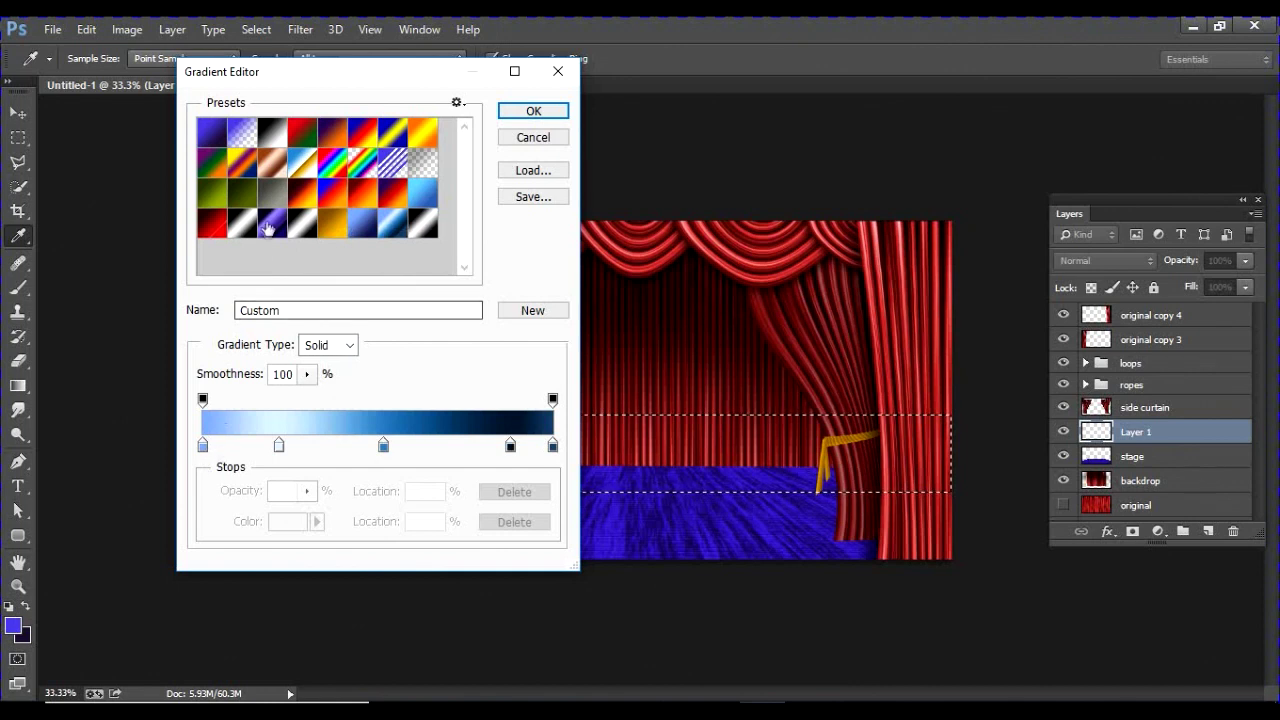
pyautogui.click(271, 133)
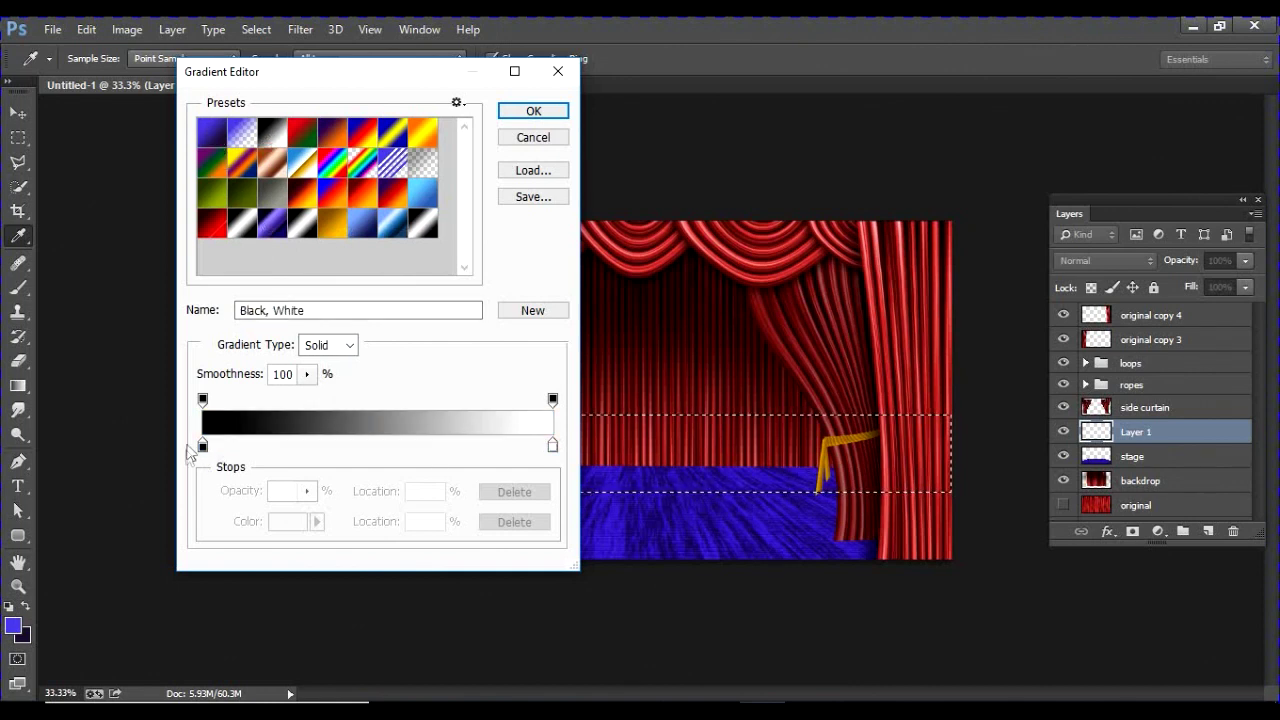
pyautogui.click(203, 446)
pyautogui.click(291, 523)
pyautogui.click(690, 470)
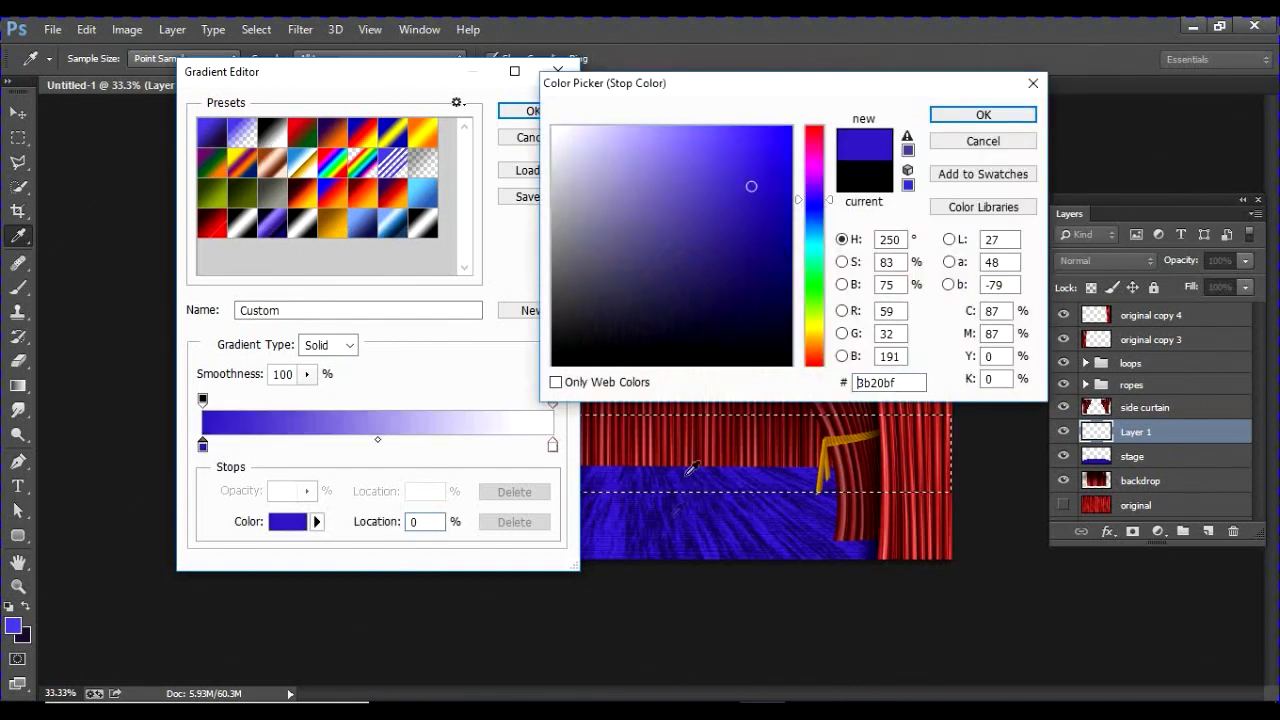
pyautogui.moveTo(752, 192); pyautogui.dragTo(763, 288)
pyautogui.click(958, 118)
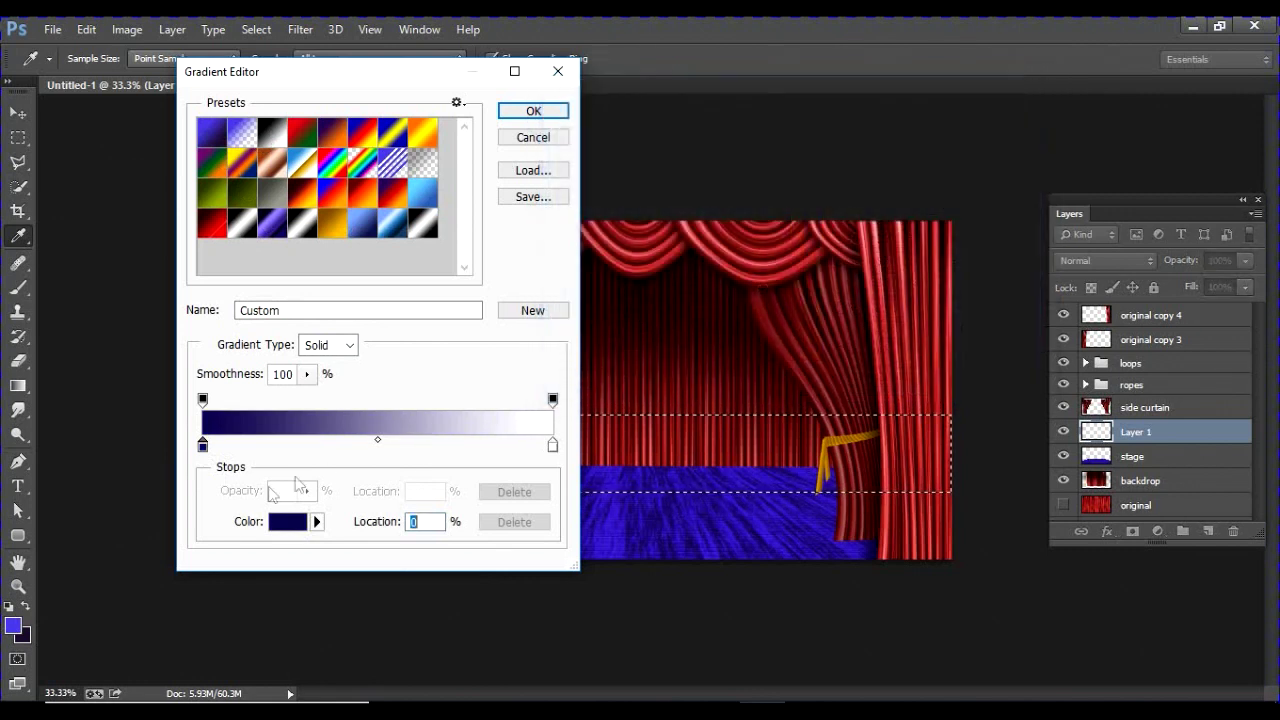
# Add a medium violet colour stop to the gradient at 34%
pyautogui.click(321, 445)
pyautogui.click(287, 521)
pyautogui.click(687, 181)
pyautogui.click(950, 122)
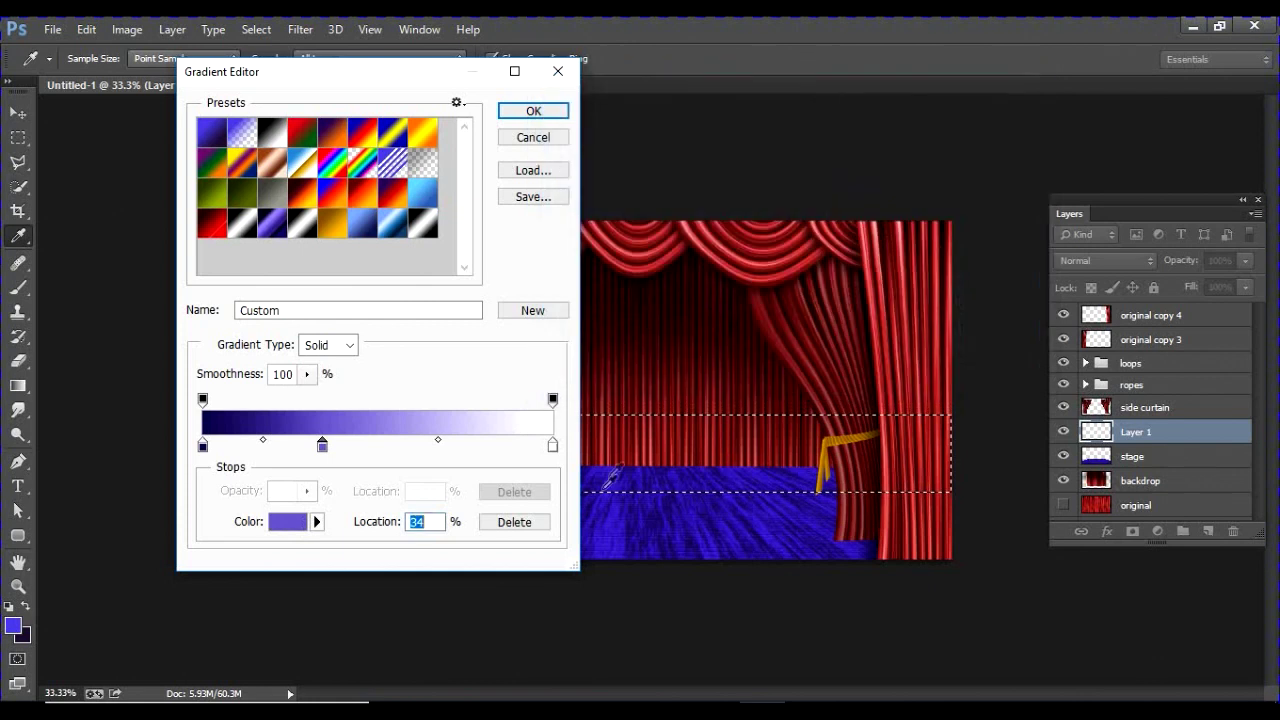
# Recolour the gradient's end stop at 100% to near-black blue #08001d
pyautogui.click(552, 445)
pyautogui.click(287, 522)
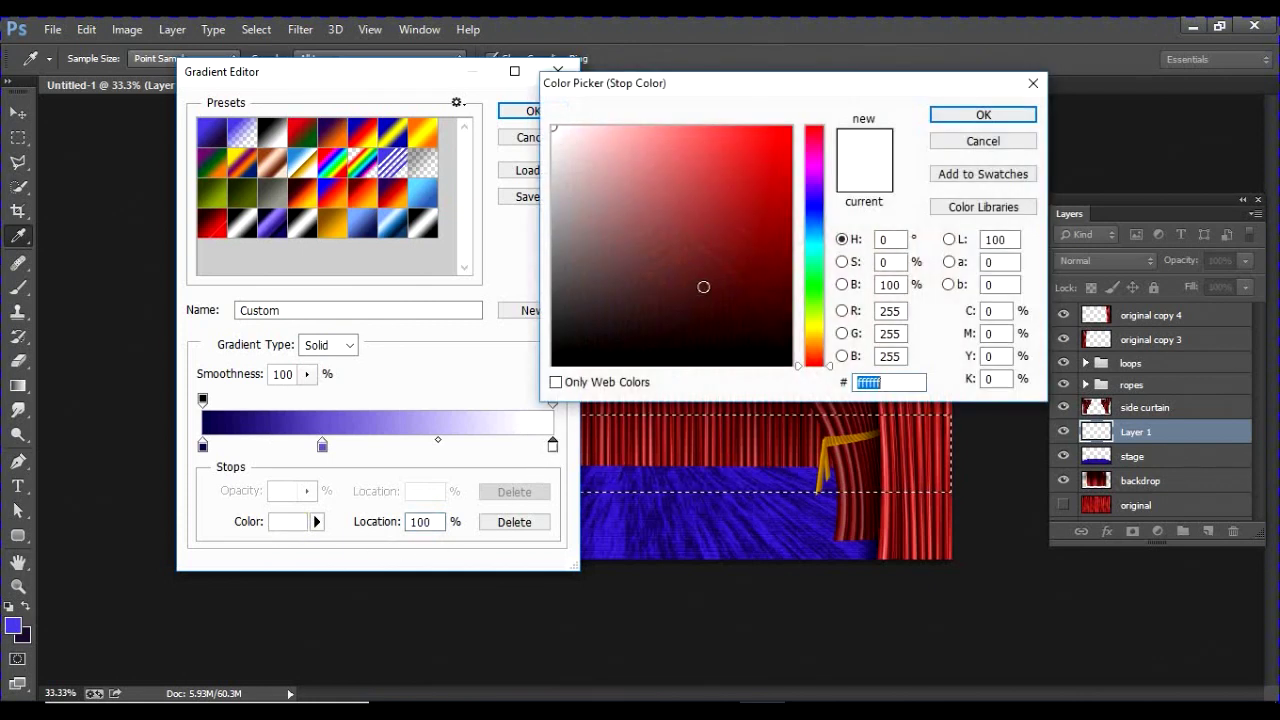
pyautogui.click(813, 195)
pyautogui.moveTo(785, 335); pyautogui.dragTo(814, 339)
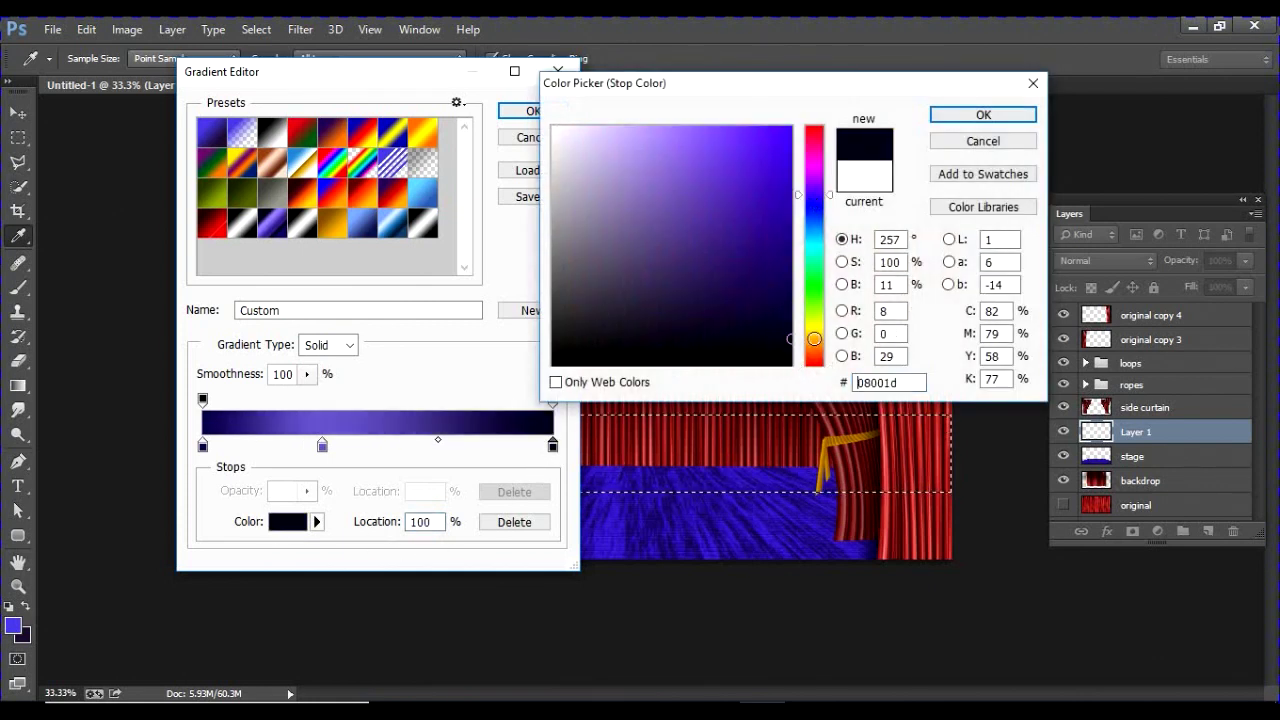
pyautogui.press('Return')
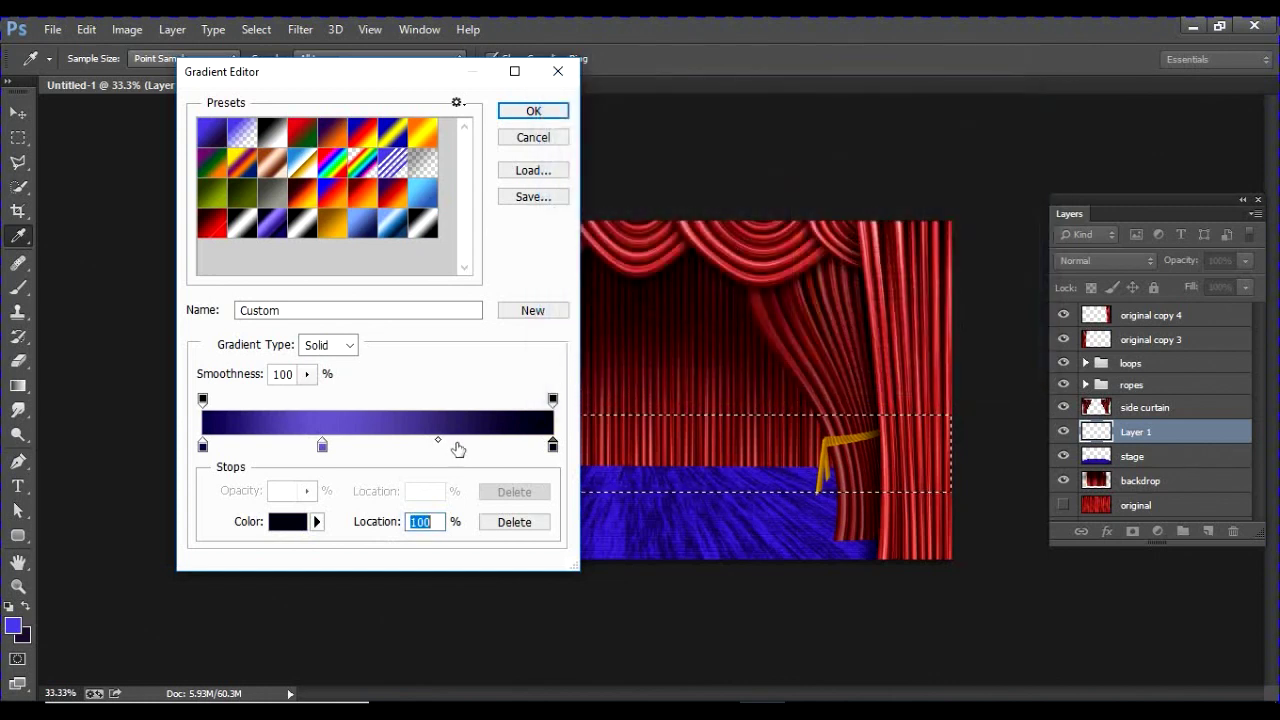
# Add dark stops around a light violet #7d64e9 stop at 77%, and save the gradient as a new preset
pyautogui.click(475, 447)
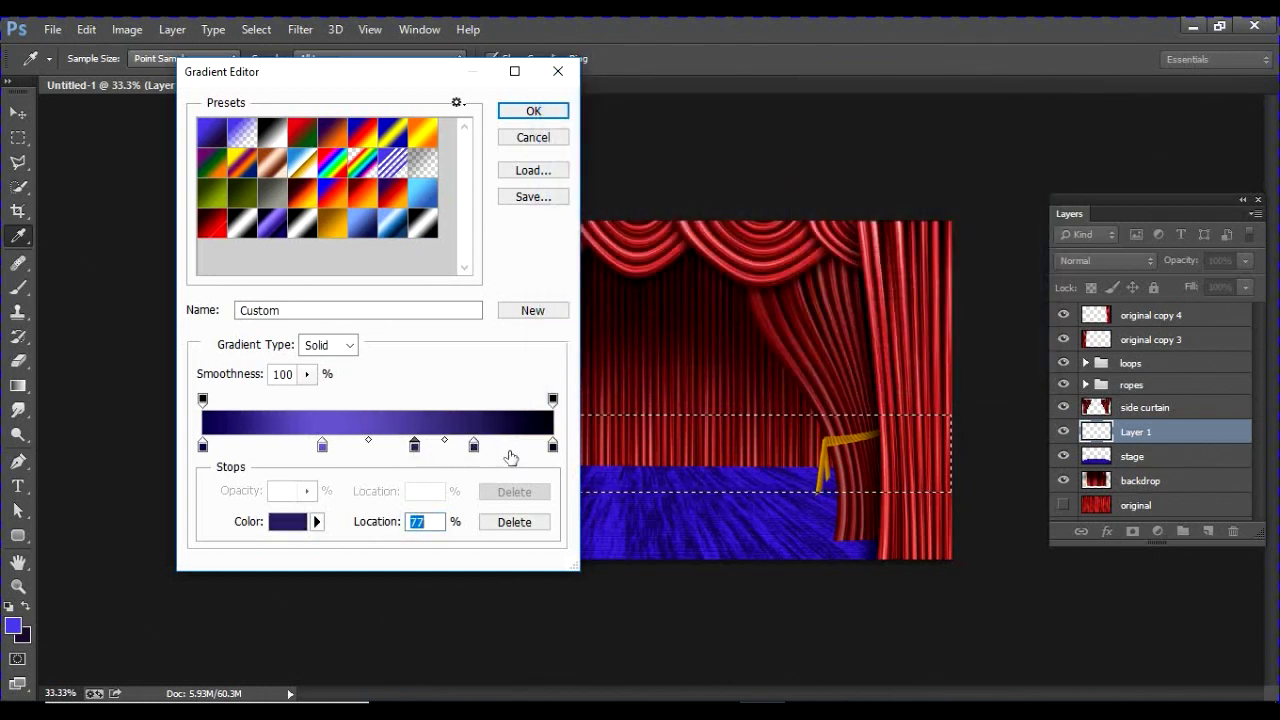
pyautogui.click(474, 446)
pyautogui.click(288, 521)
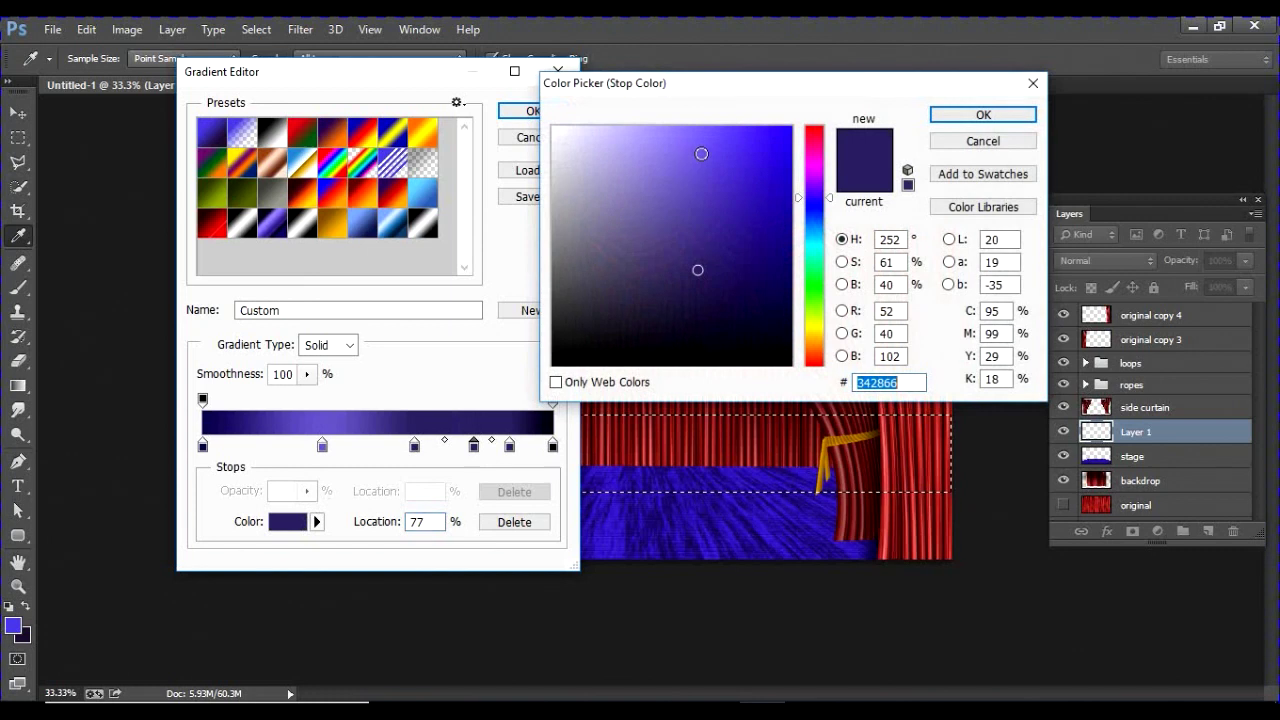
pyautogui.click(691, 183)
pyautogui.moveTo(691, 183); pyautogui.dragTo(689, 147)
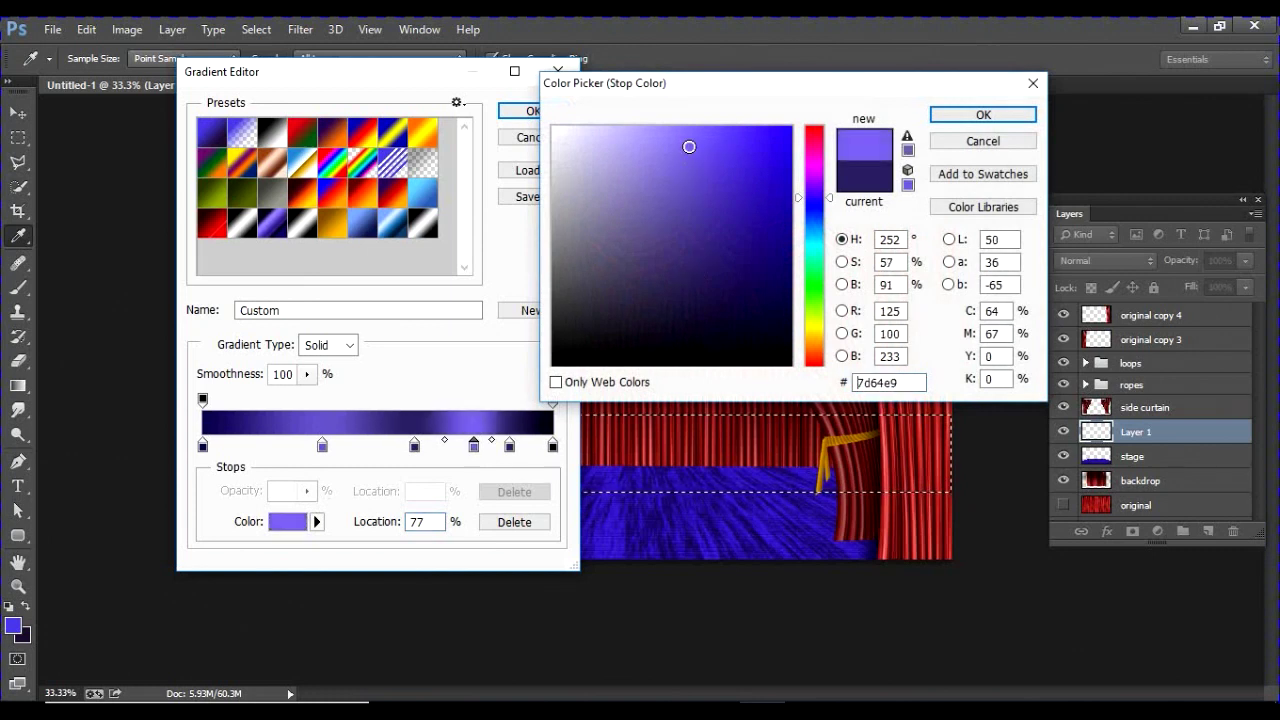
pyautogui.click(950, 114)
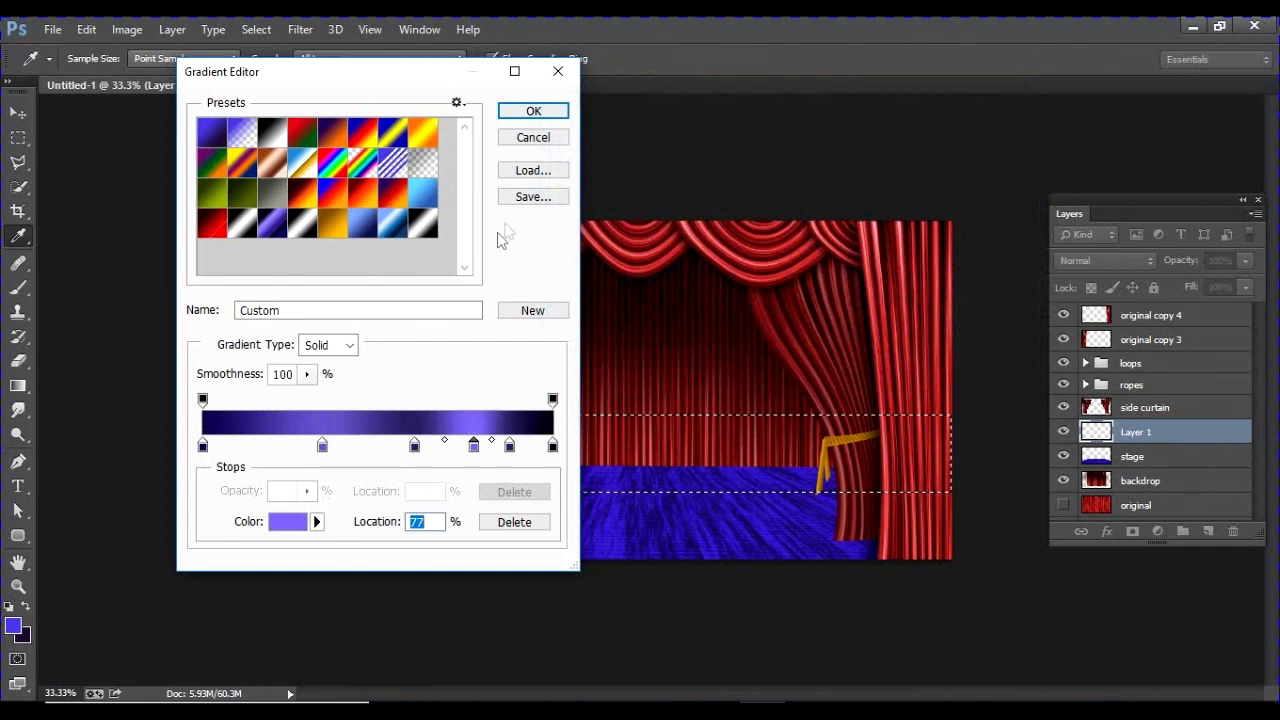
pyautogui.click(522, 312)
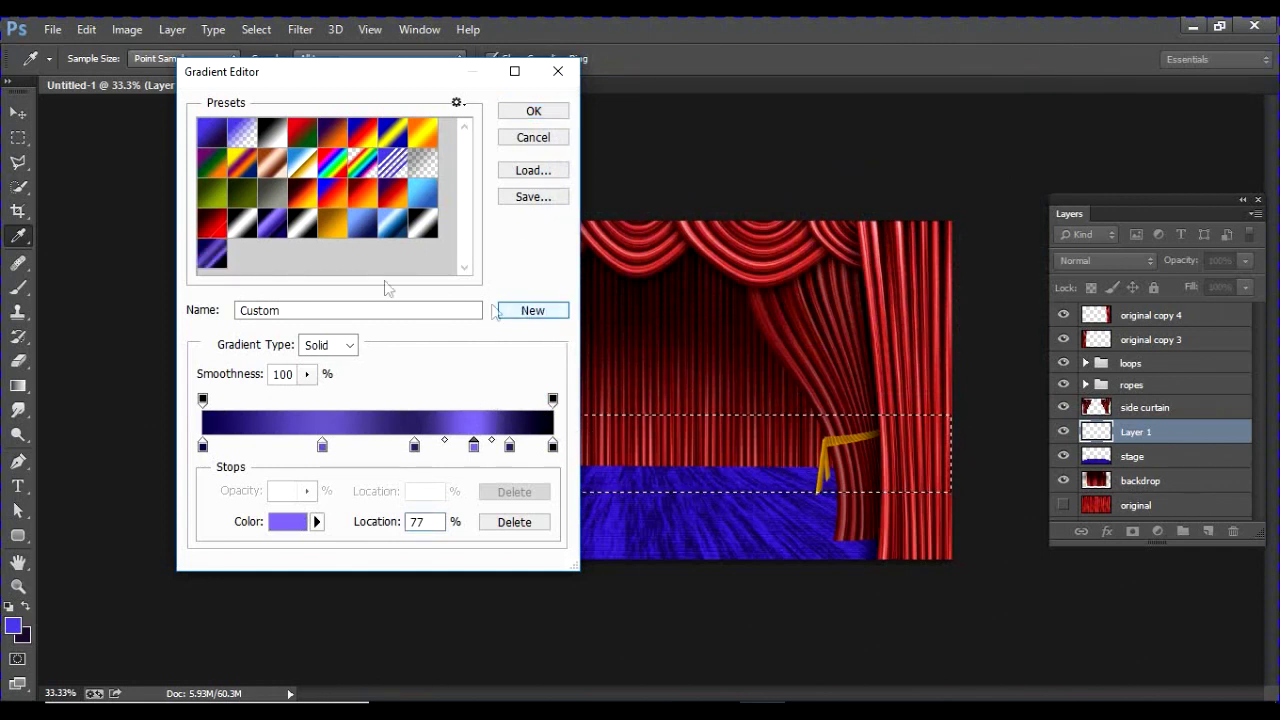
# Fill the selected strip on Layer 1 with the violet gradient, running horizontally from the strip's left edge past its right edge
pyautogui.click(533, 112)
pyautogui.moveTo(357, 438); pyautogui.dragTo(1043, 467)
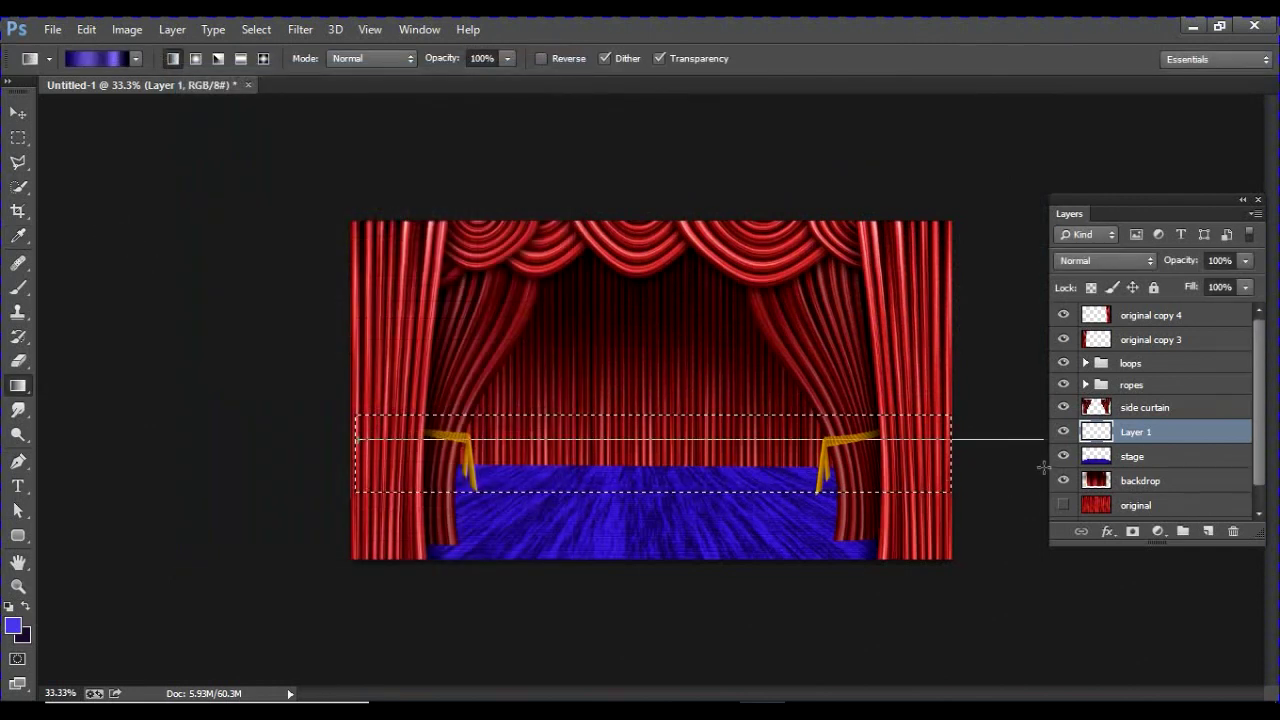
pyautogui.moveTo(955, 477); pyautogui.dragTo(952, 475)
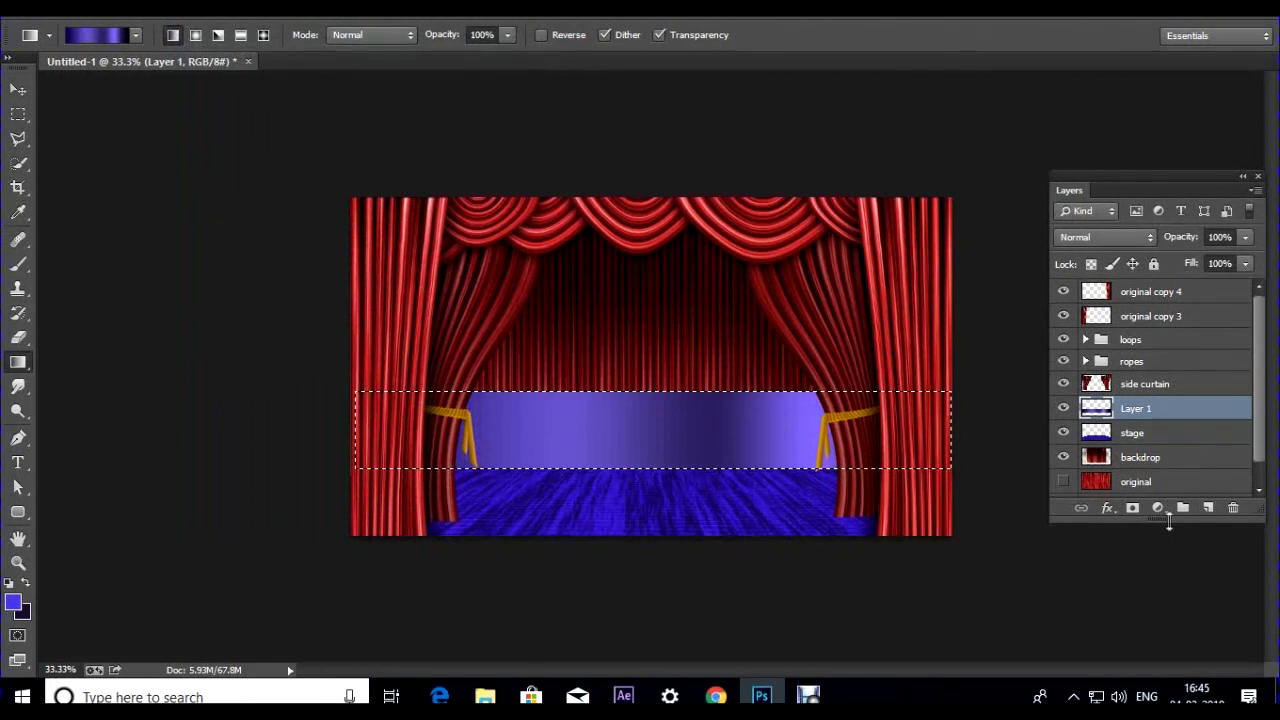
pyautogui.click(1210, 511)
pyautogui.hotkey('ctrl', 'z')
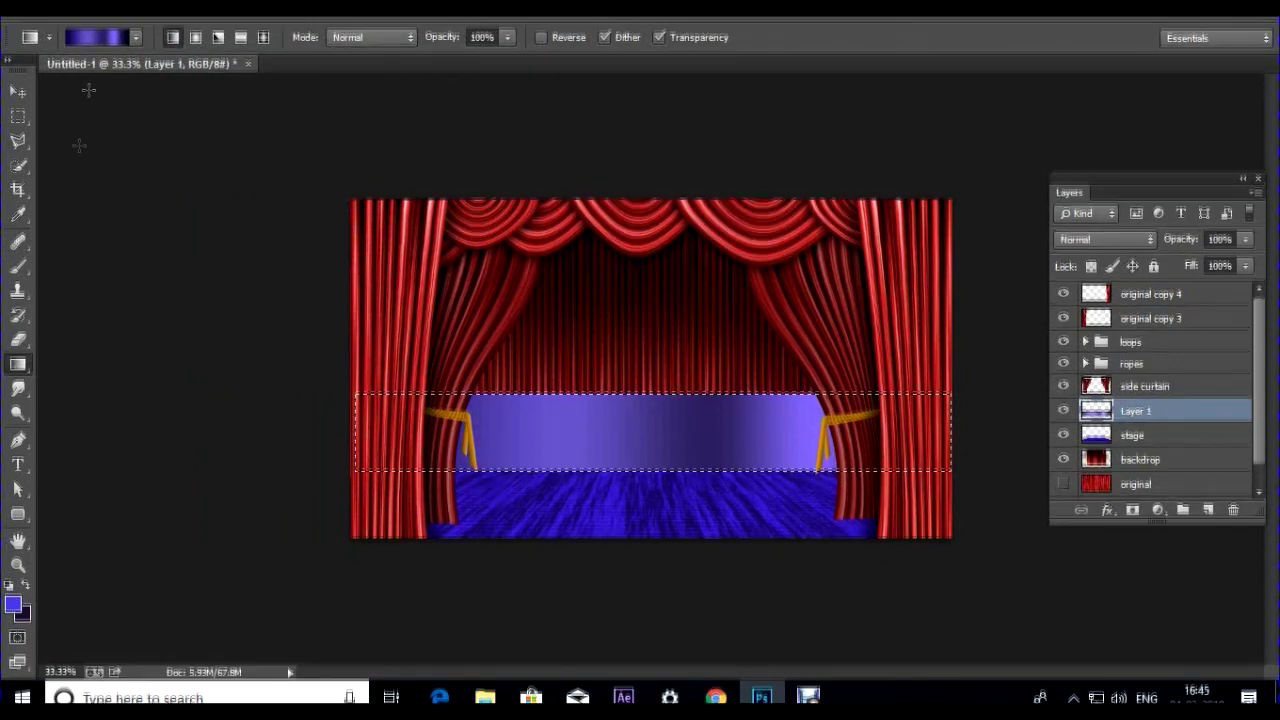
# Fill the selected strip on a new layer with the Black, White gradient, running vertically from black above to white below
pyautogui.click(97, 37)
pyautogui.click(242, 132)
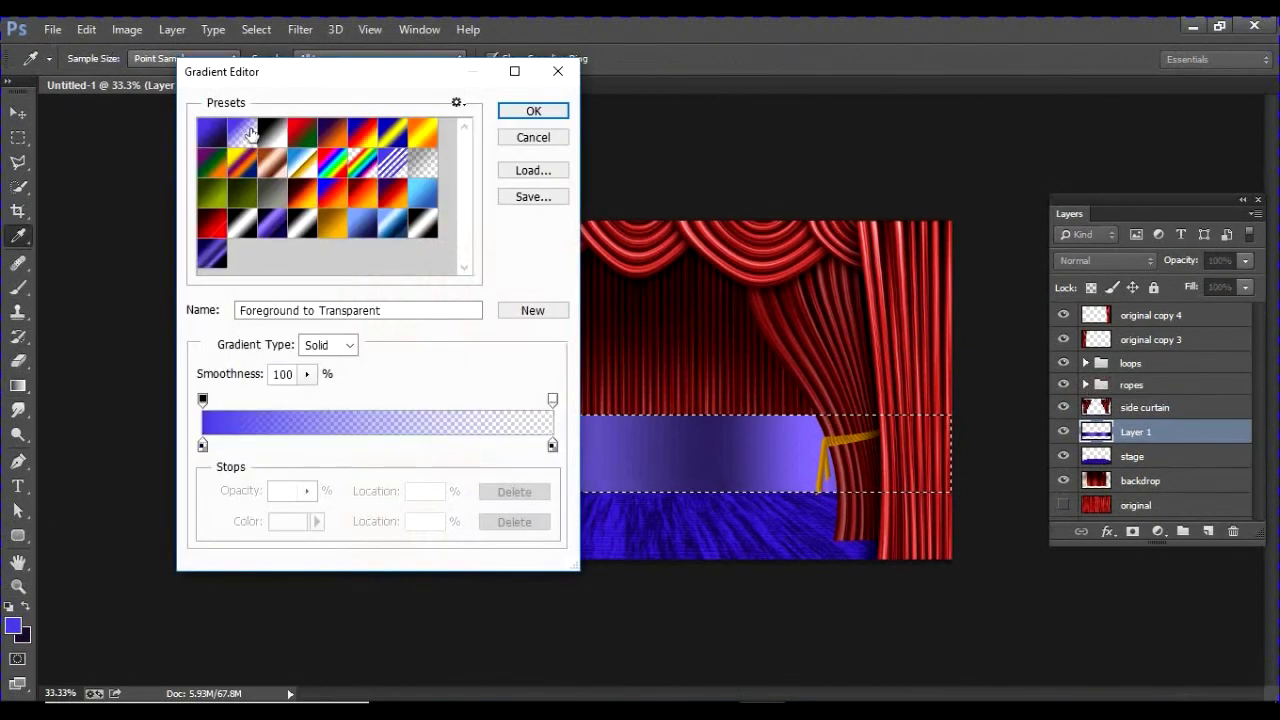
pyautogui.click(272, 132)
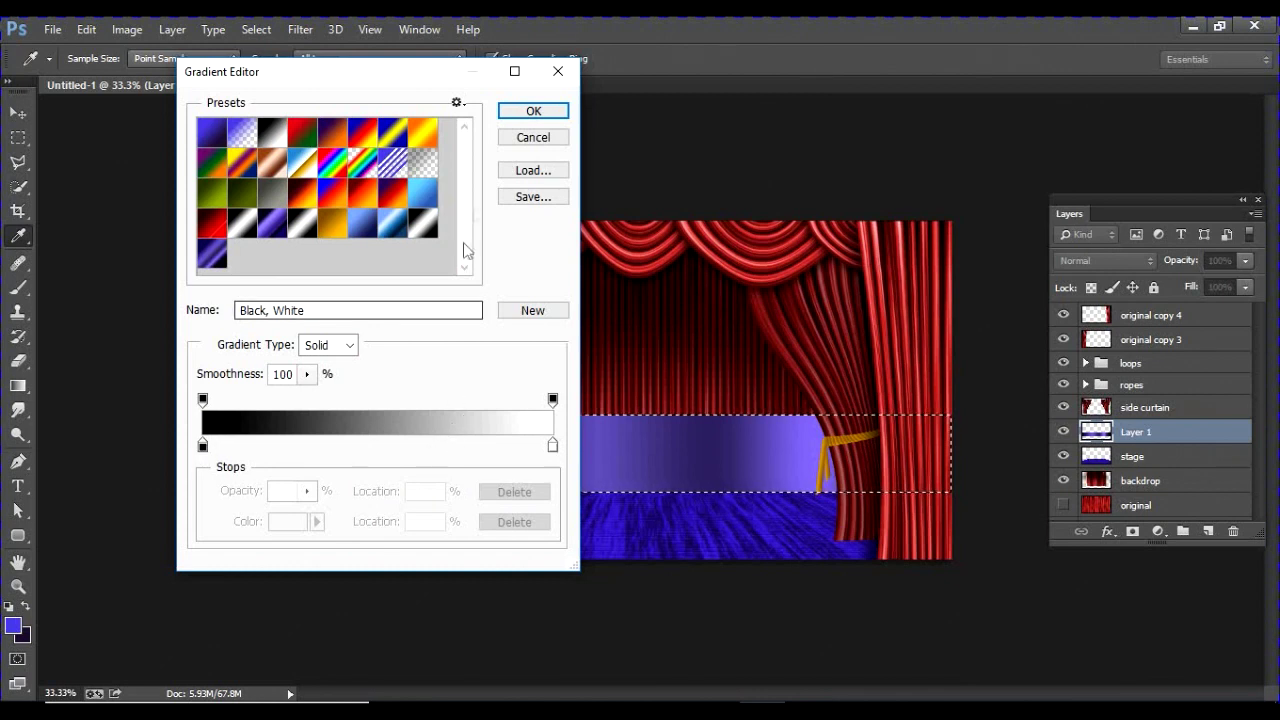
pyautogui.click(530, 112)
pyautogui.click(1208, 531)
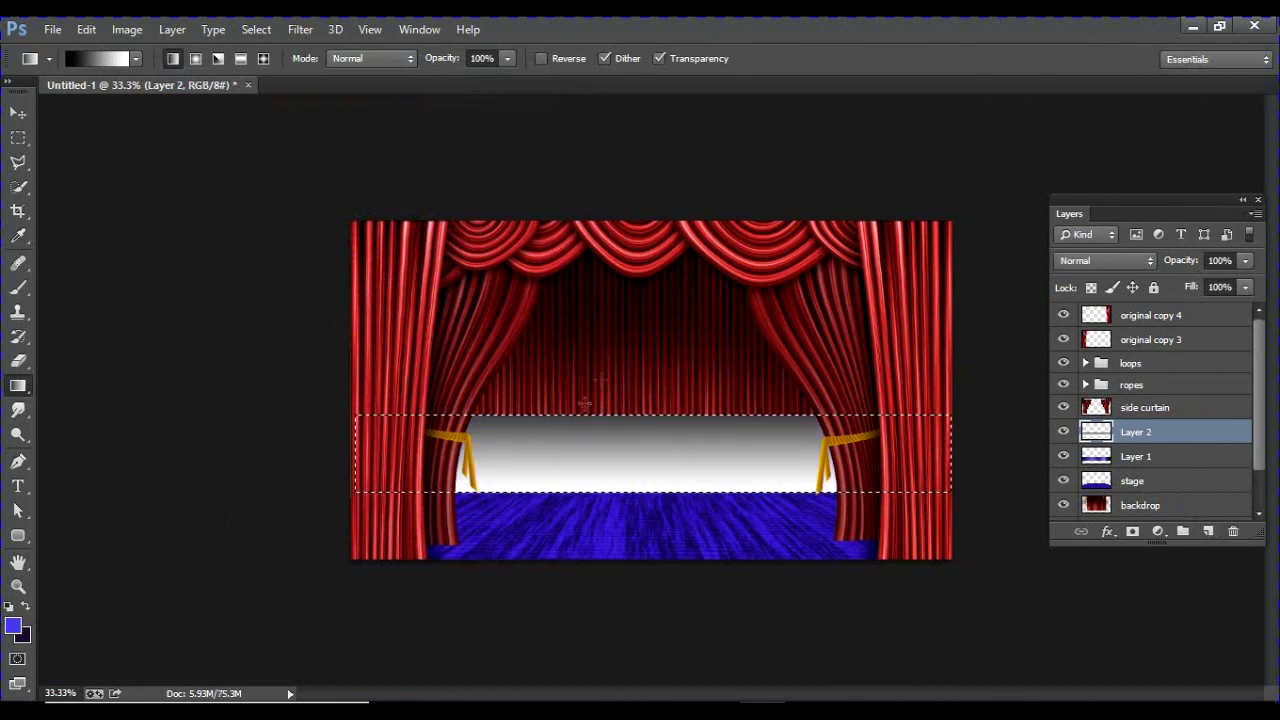
# Try blending modes such as Pin Light and Overlay on the black-and-white gradient layer
pyautogui.click(1094, 258)
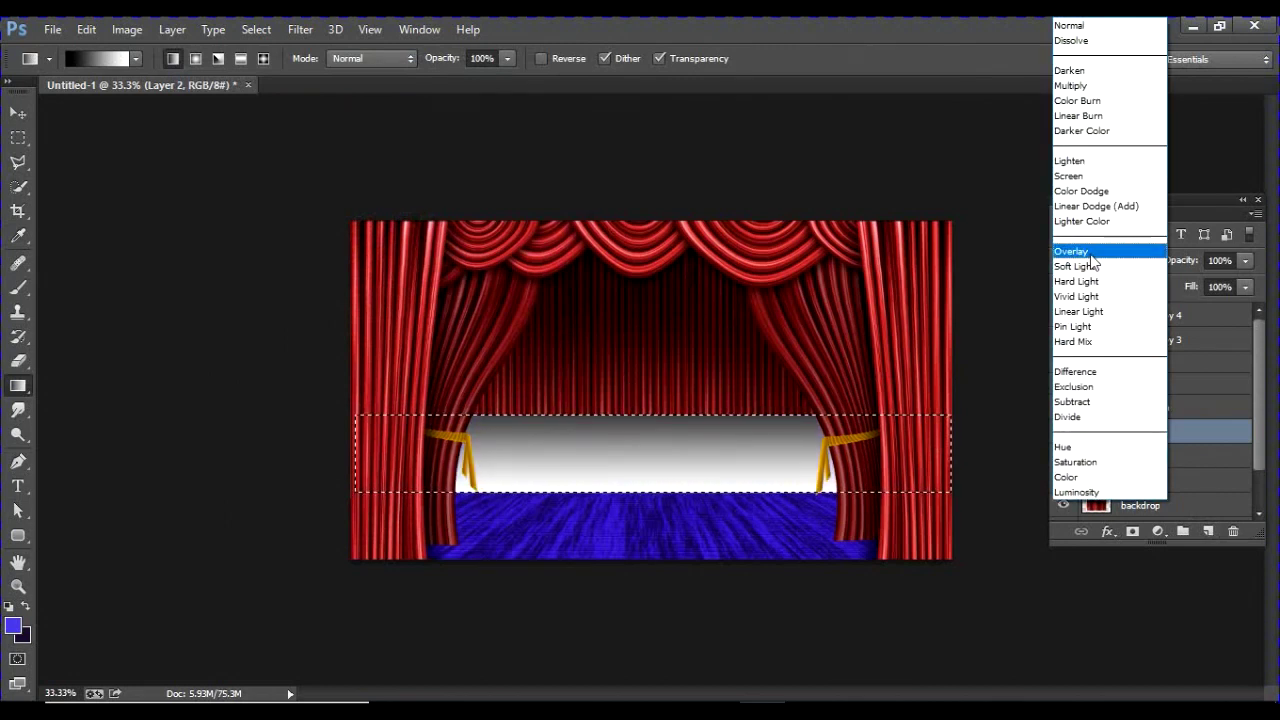
pyautogui.click(1090, 252)
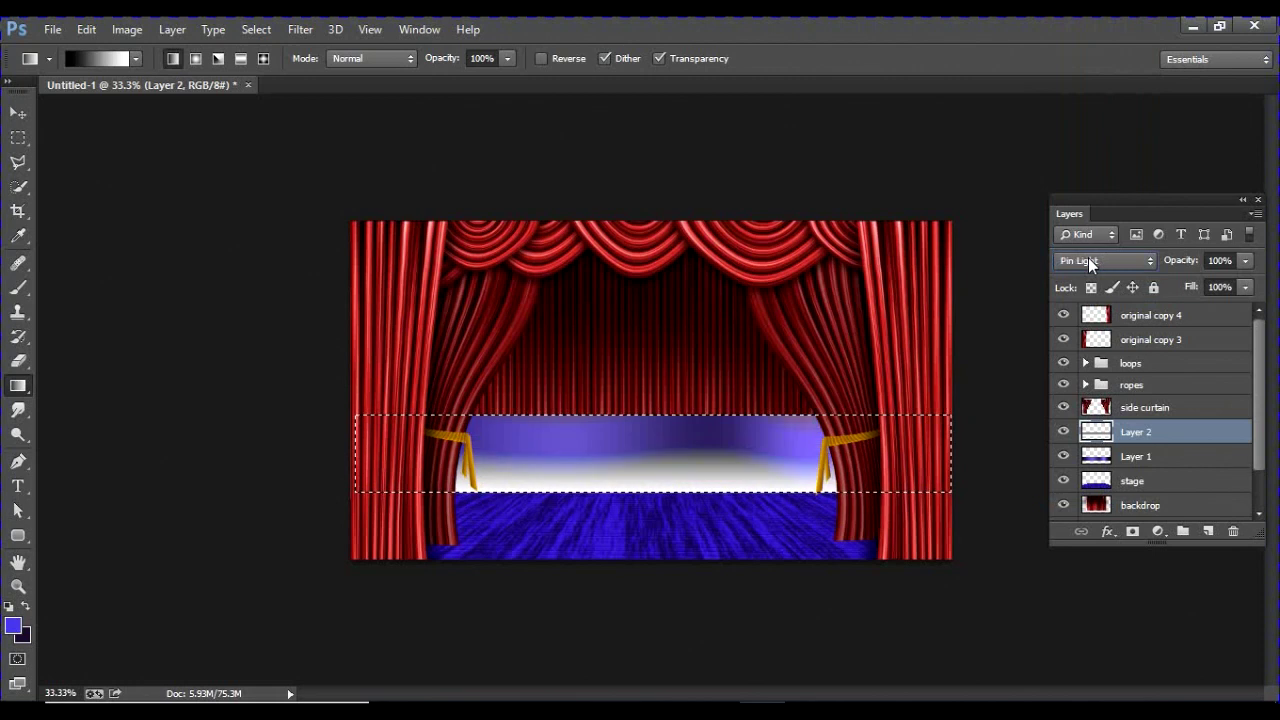
pyautogui.click(1088, 257)
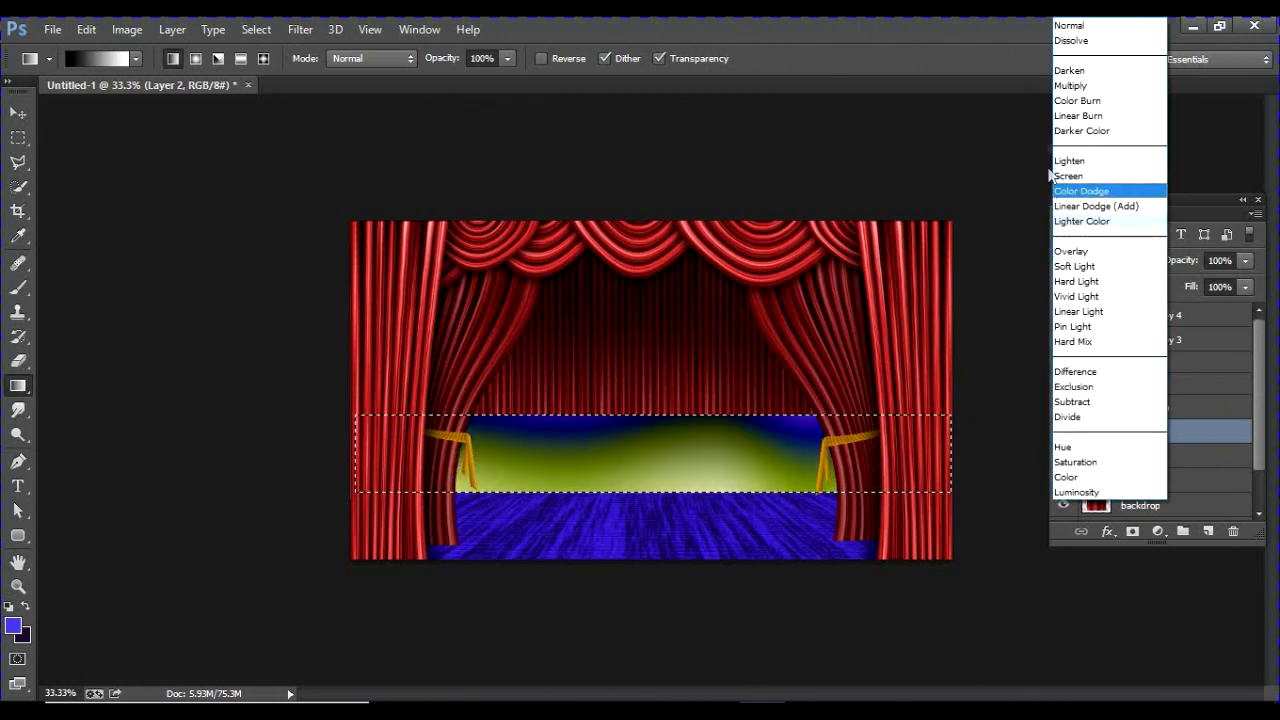
pyautogui.click(1066, 66)
pyautogui.press('Down')
pyautogui.press('Down')
pyautogui.press('Down')
pyautogui.press('Down')
pyautogui.press('Down')
pyautogui.press('Down')
pyautogui.press('Down')
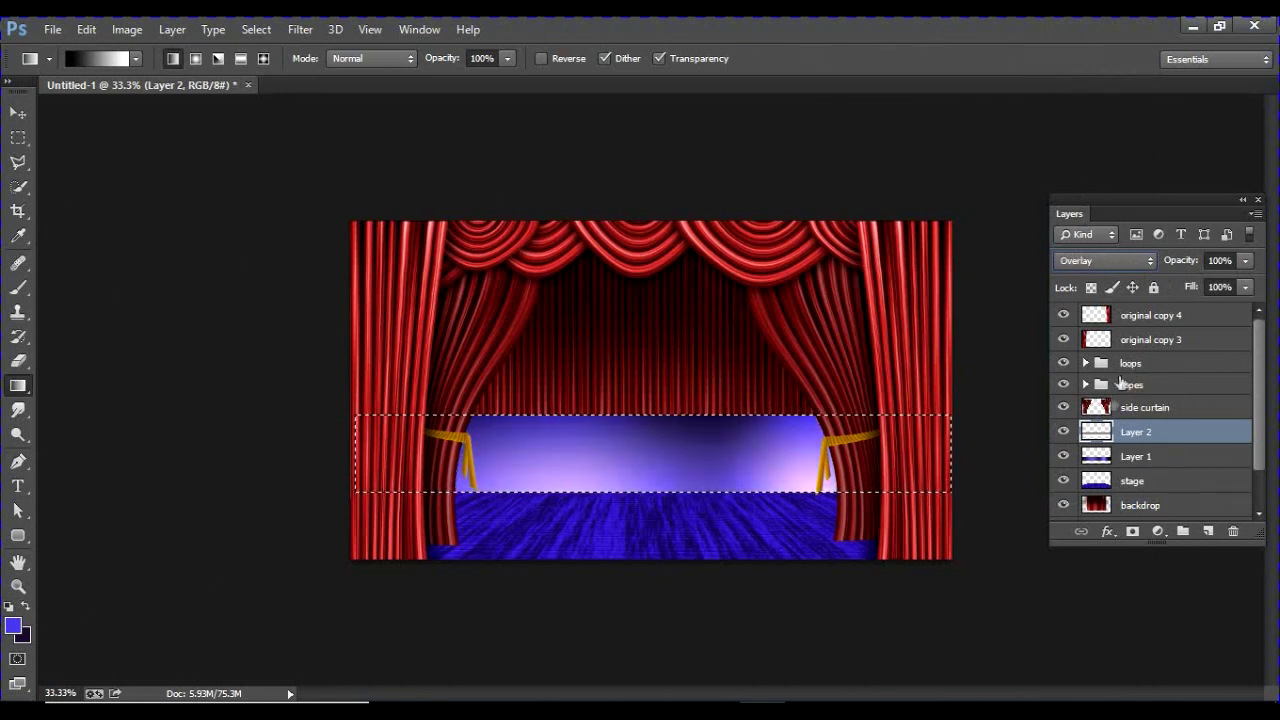
# Set Layer 2 to Multiply blending and merge it down into Layer 1
pyautogui.click(1088, 262)
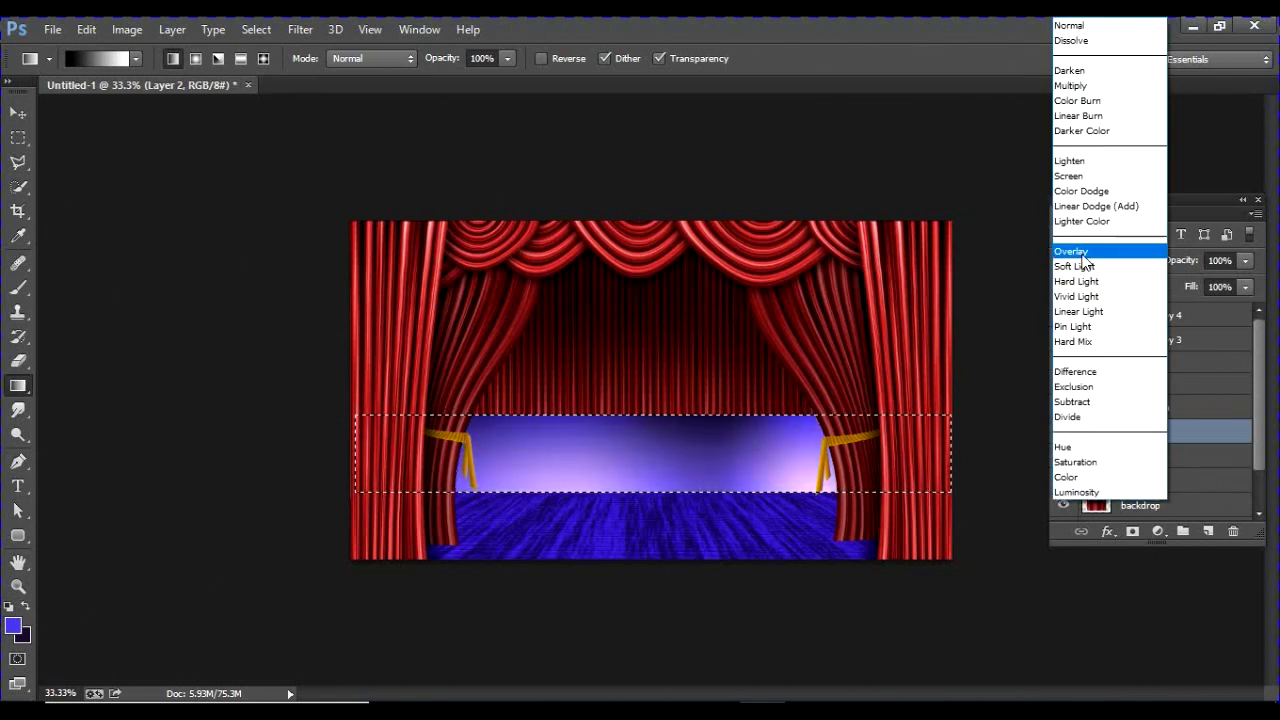
pyautogui.click(1073, 88)
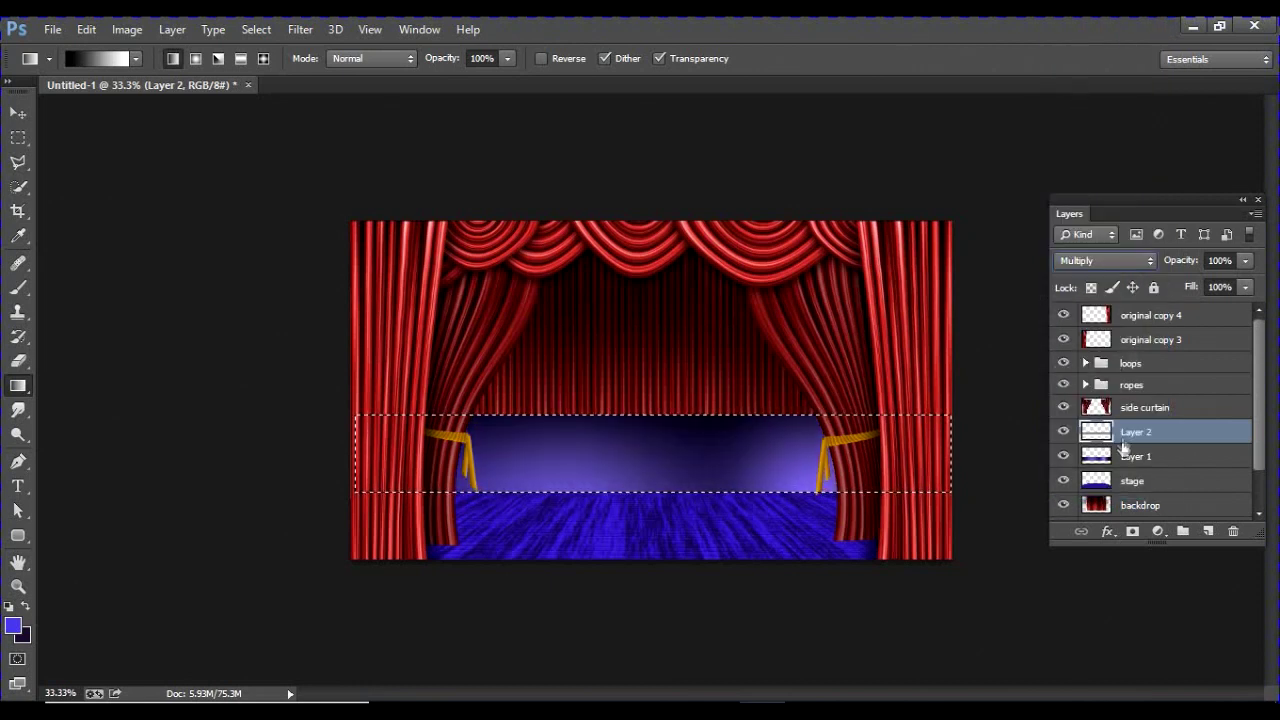
pyautogui.hotkey('ctrl', 'e')
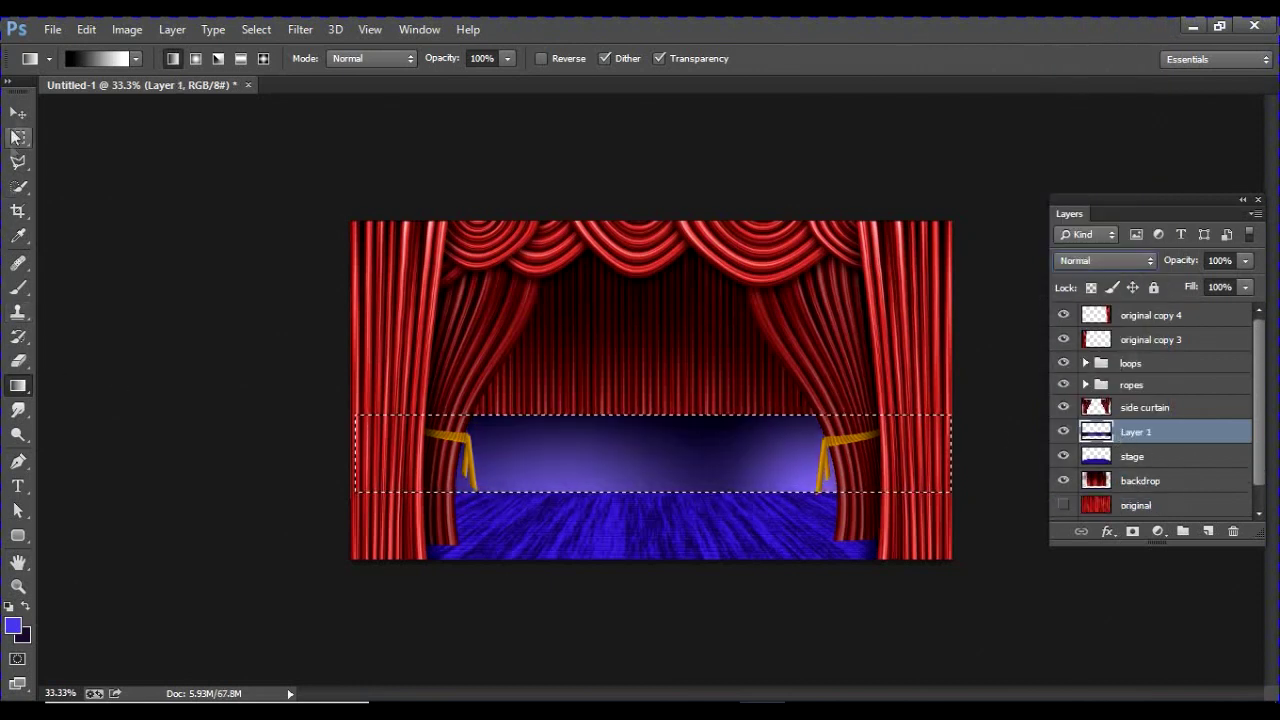
# Warp the gradient strip on Layer 1 so both long edges bow downward, place it along the stage's front edge, and deselect
pyautogui.click(18, 113)
pyautogui.hotkey('ctrl', 't')
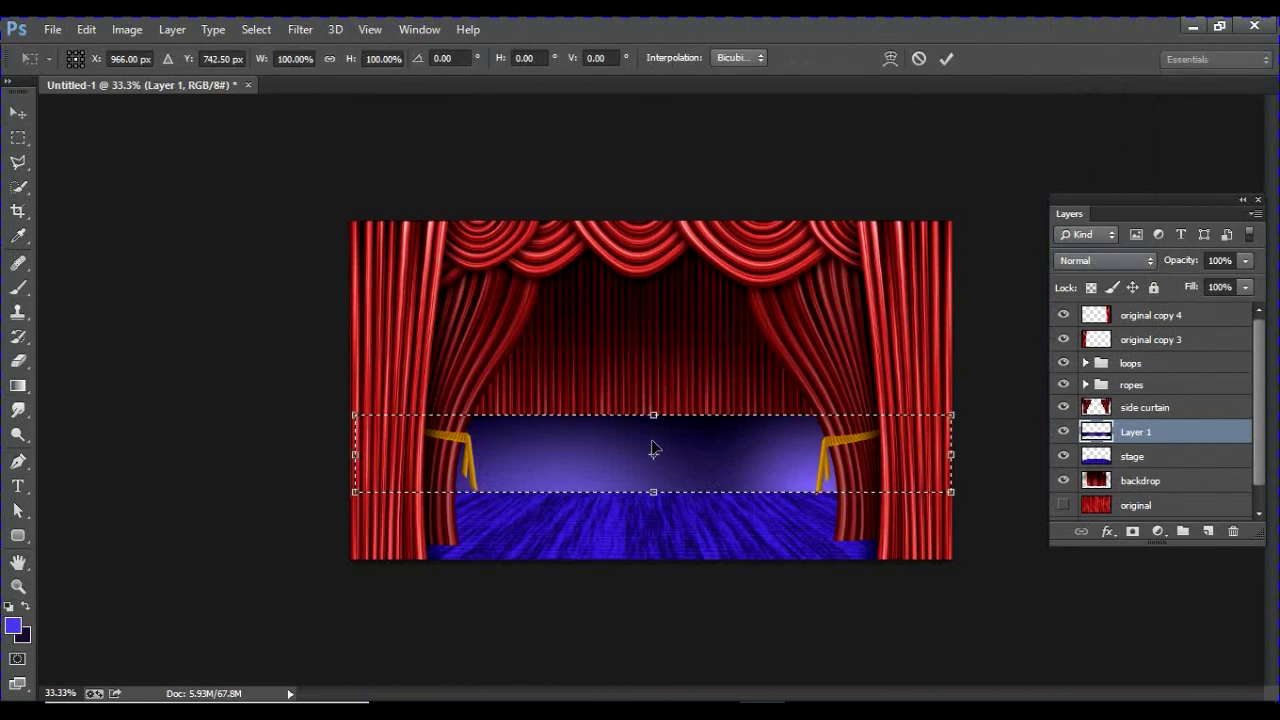
pyautogui.rightClick(652, 449)
pyautogui.click(690, 274)
pyautogui.moveTo(555, 495); pyautogui.dragTo(556, 527)
pyautogui.moveTo(753, 494); pyautogui.dragTo(761, 531)
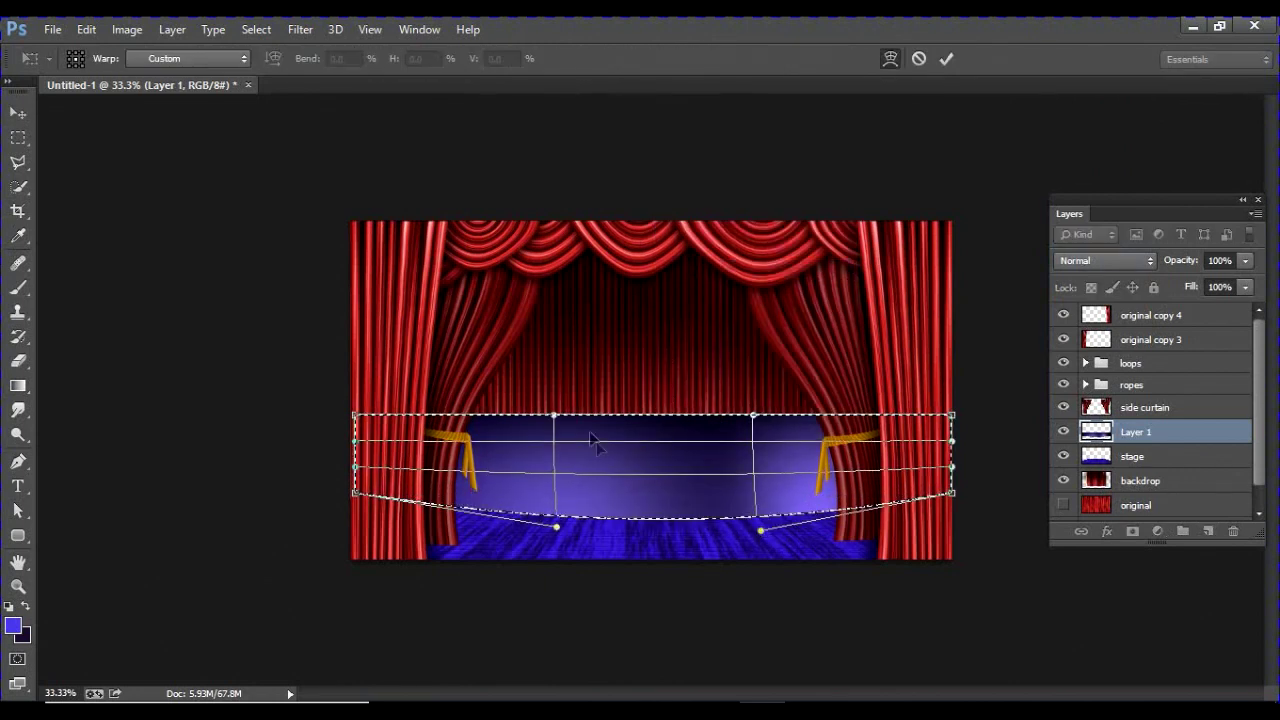
pyautogui.moveTo(557, 421); pyautogui.dragTo(558, 452)
pyautogui.moveTo(756, 466); pyautogui.dragTo(757, 473)
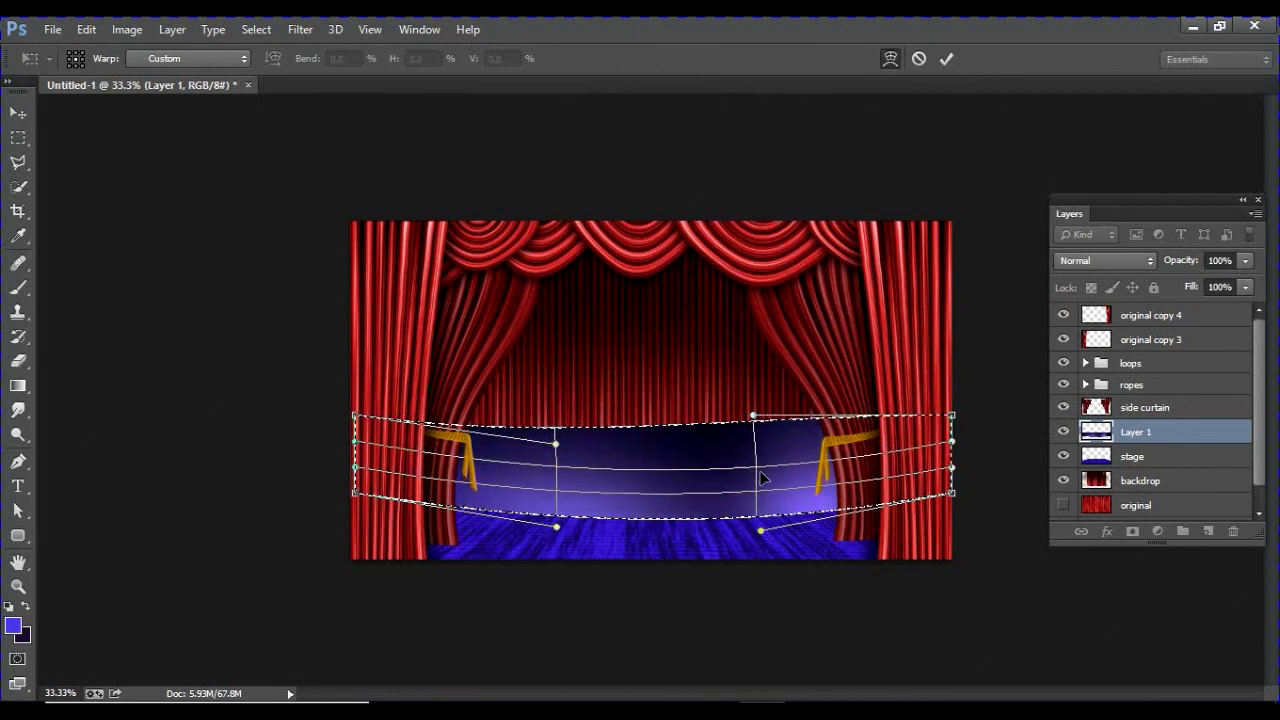
pyautogui.moveTo(752, 416); pyautogui.dragTo(750, 440)
pyautogui.press('Return')
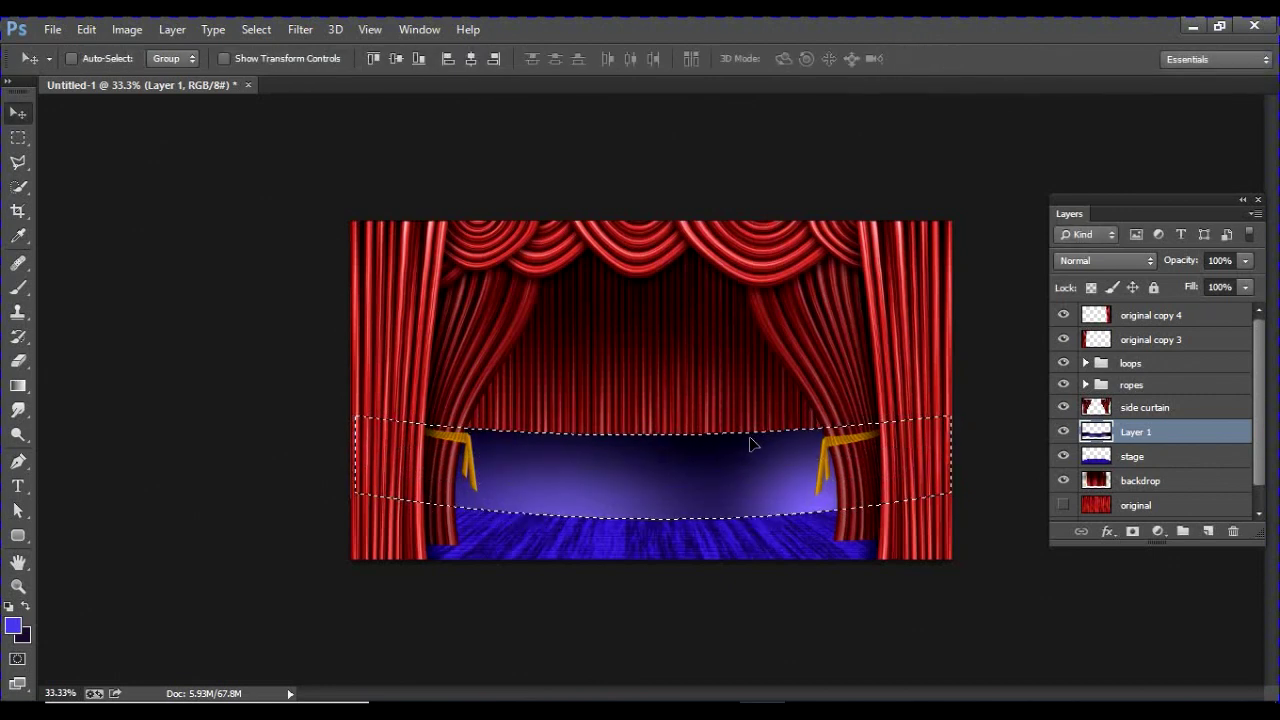
pyautogui.moveTo(702, 475); pyautogui.dragTo(700, 570)
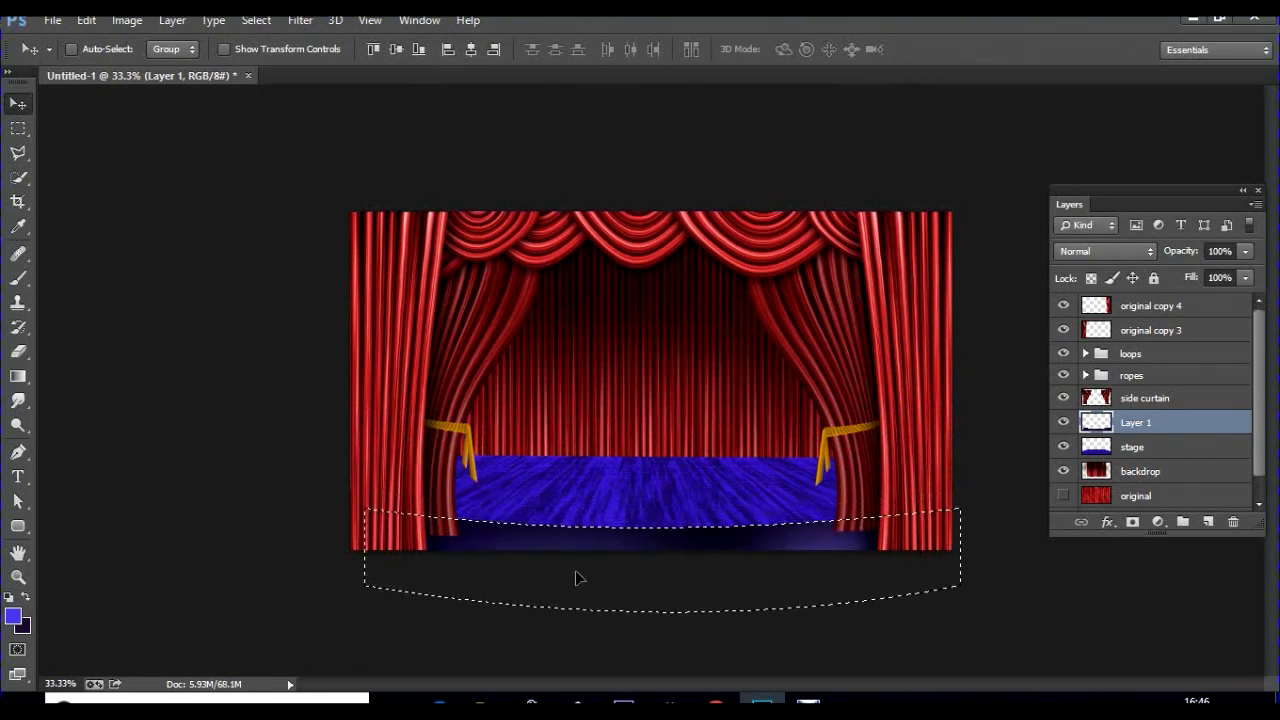
pyautogui.hotkey('ctrl', 'd')
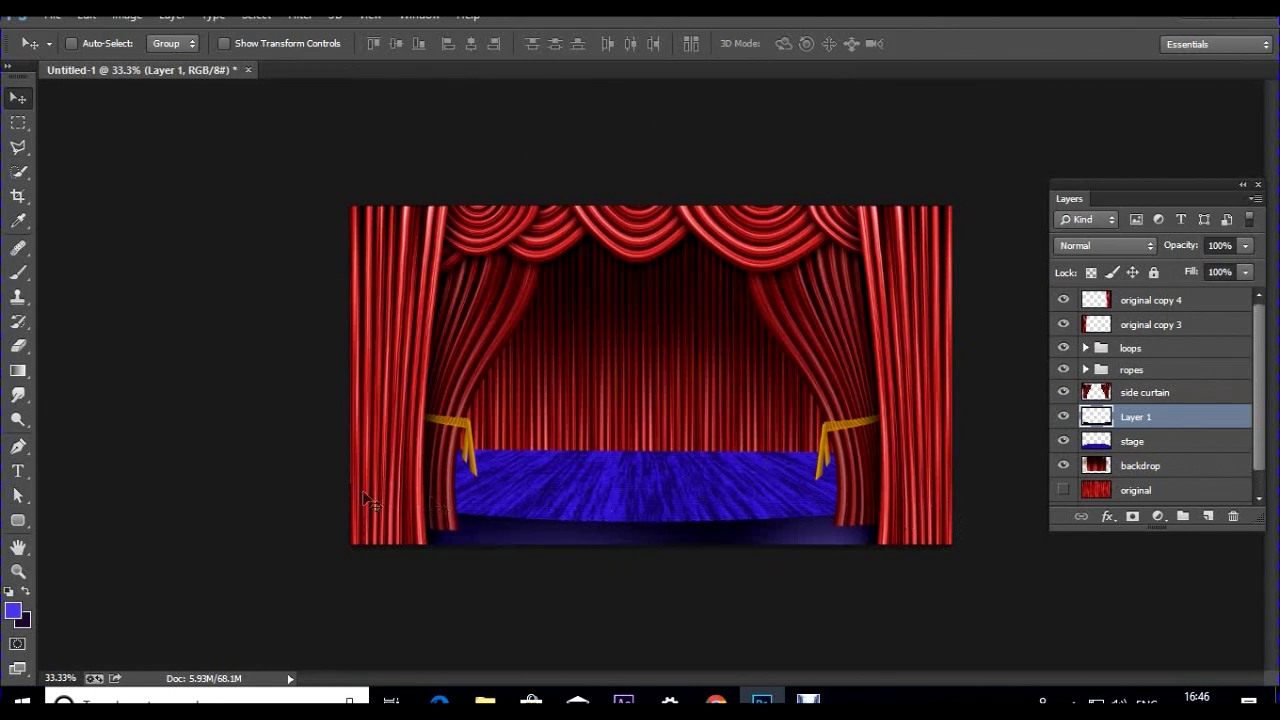
# Lock the stage layer's transparent pixels and darken its sides with the Brush in Multiply mode at 39% opacity, using blue and dark violet
pyautogui.click(1138, 450)
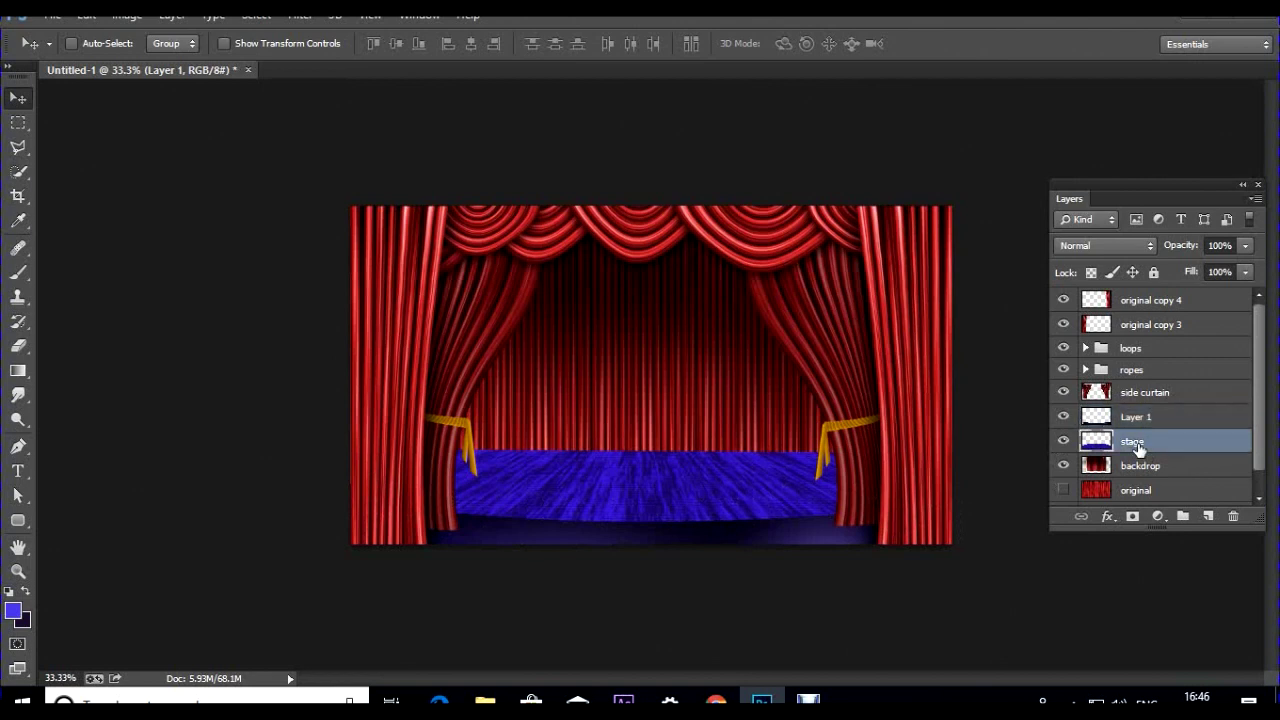
pyautogui.click(17, 279)
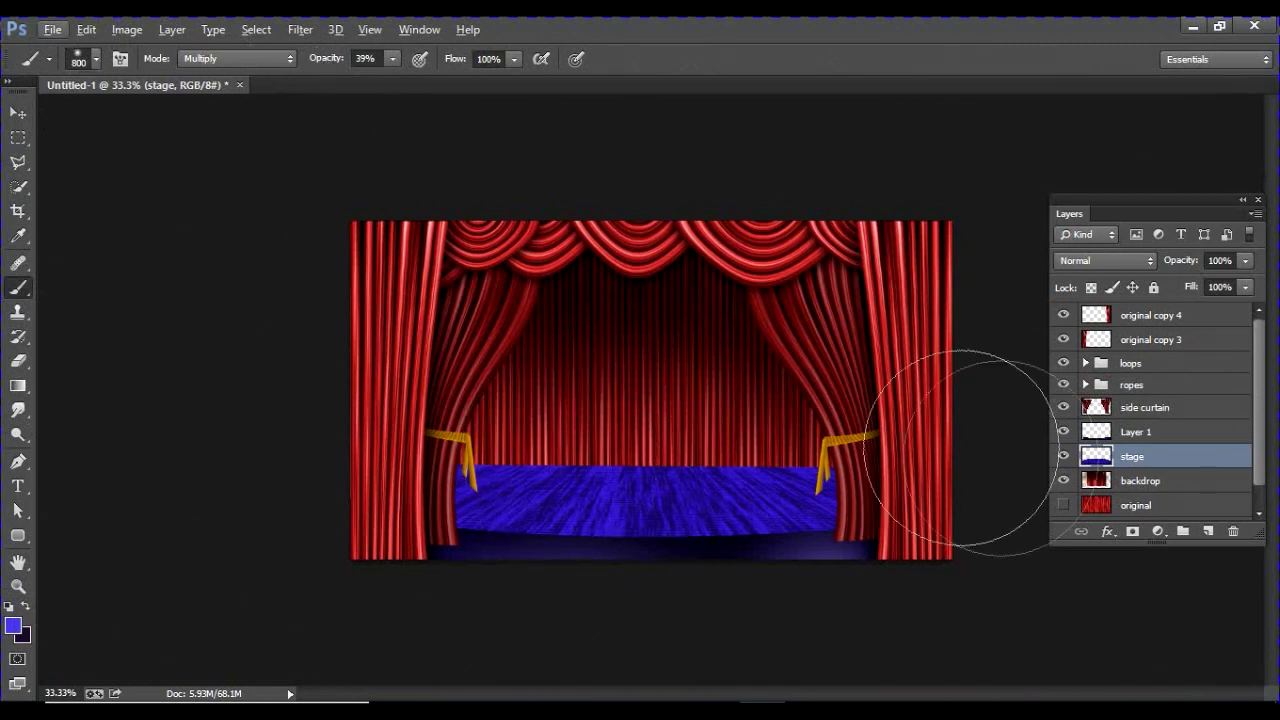
pyautogui.click(1091, 287)
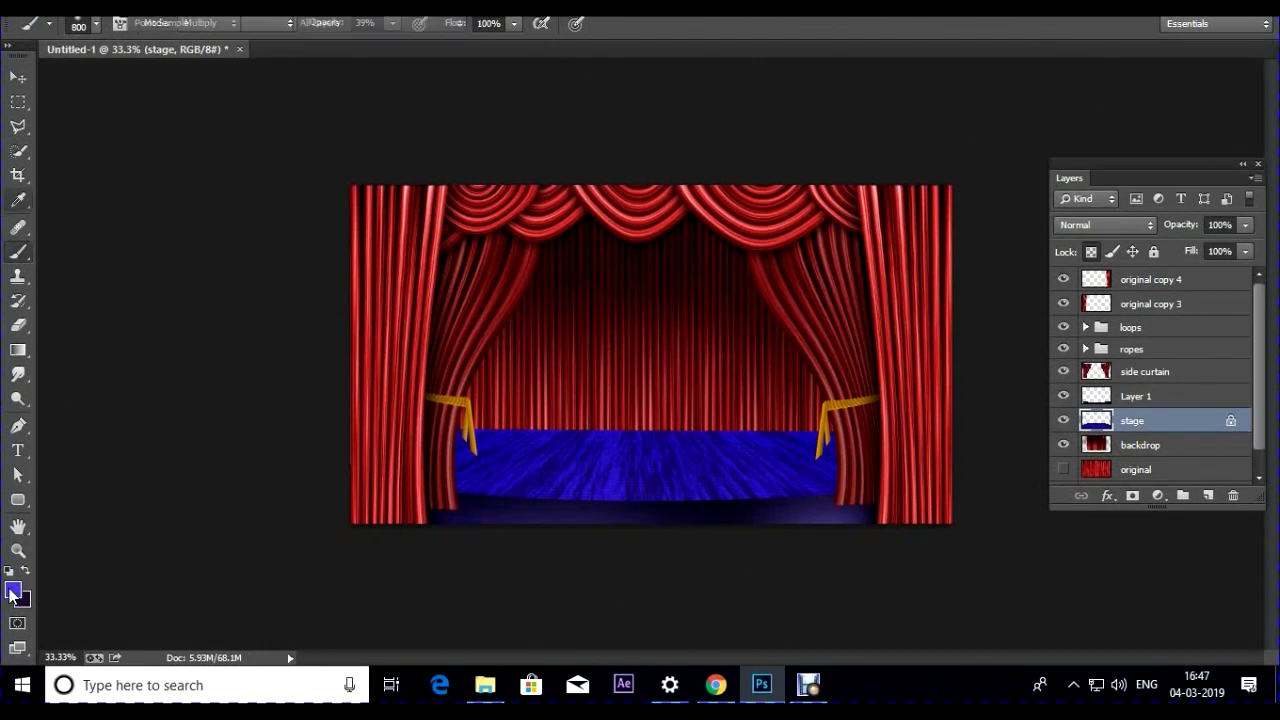
pyautogui.click(13, 594)
pyautogui.click(652, 252)
pyautogui.click(980, 78)
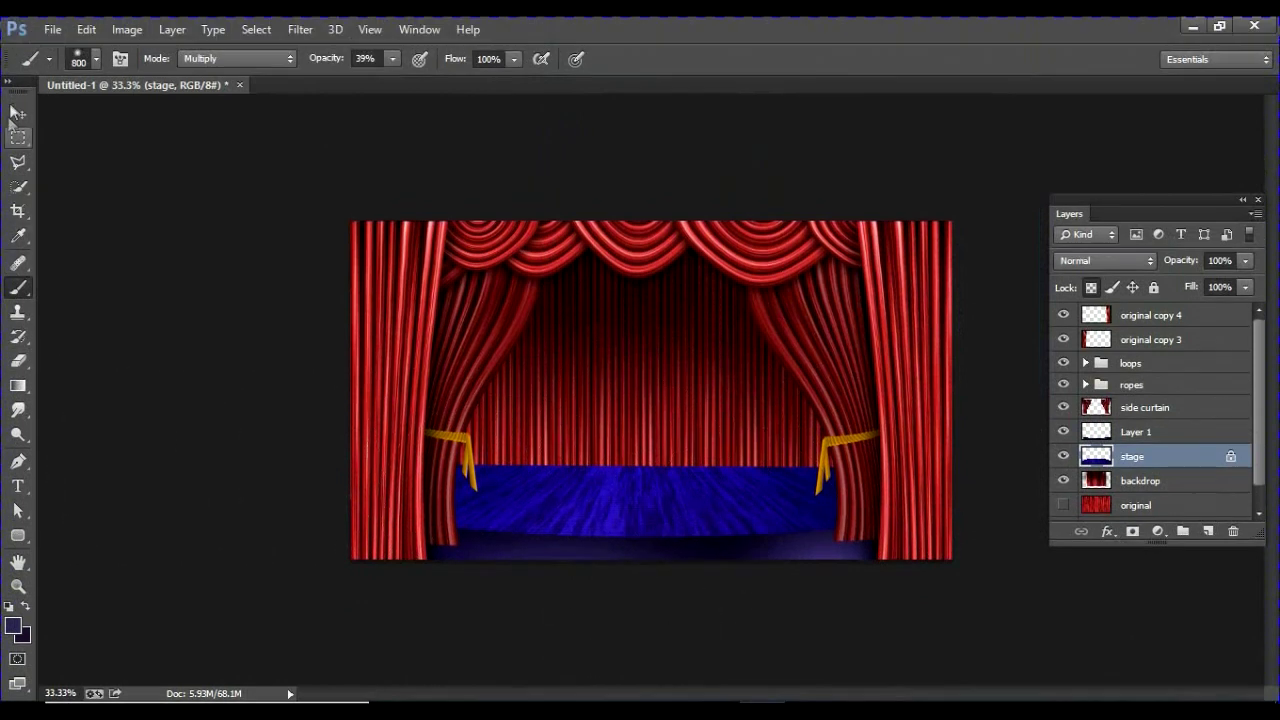
pyautogui.click(17, 78)
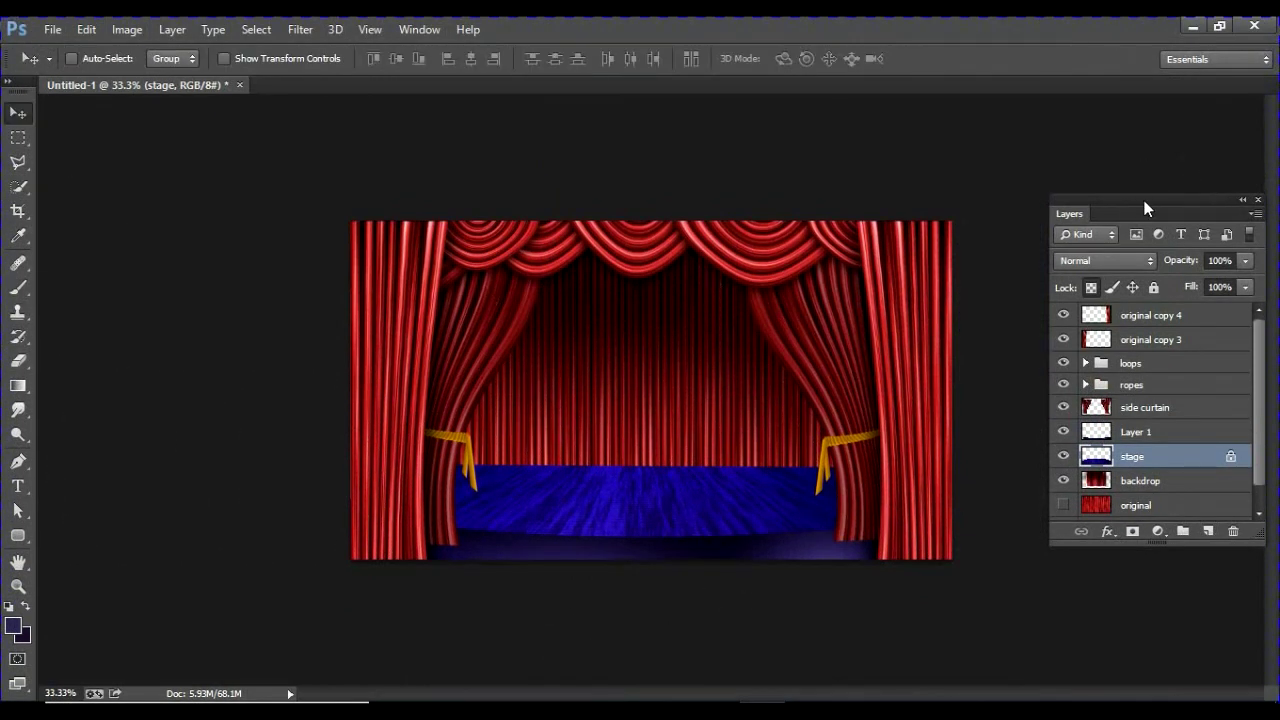
# Add a new layer above original copy 4 and fill it with yellow ffde6b
pyautogui.moveTo(1147, 207); pyautogui.dragTo(1033, 127)
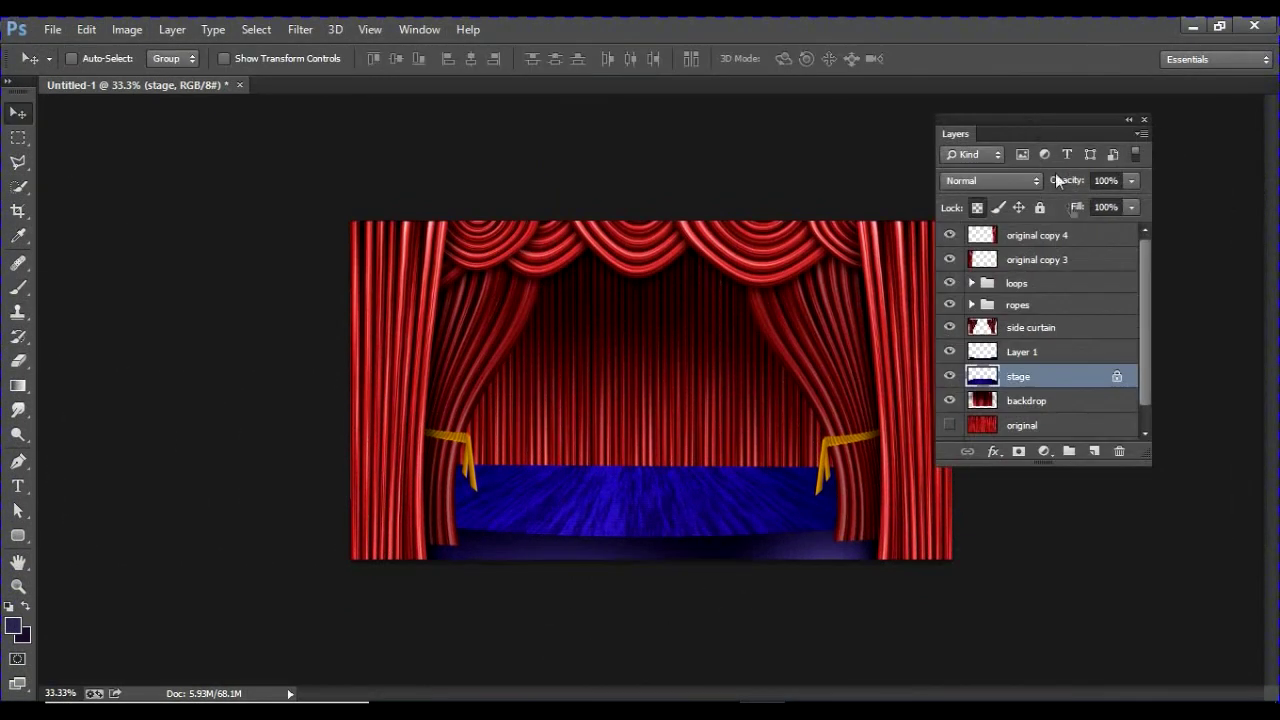
pyautogui.click(1047, 236)
pyautogui.click(1094, 451)
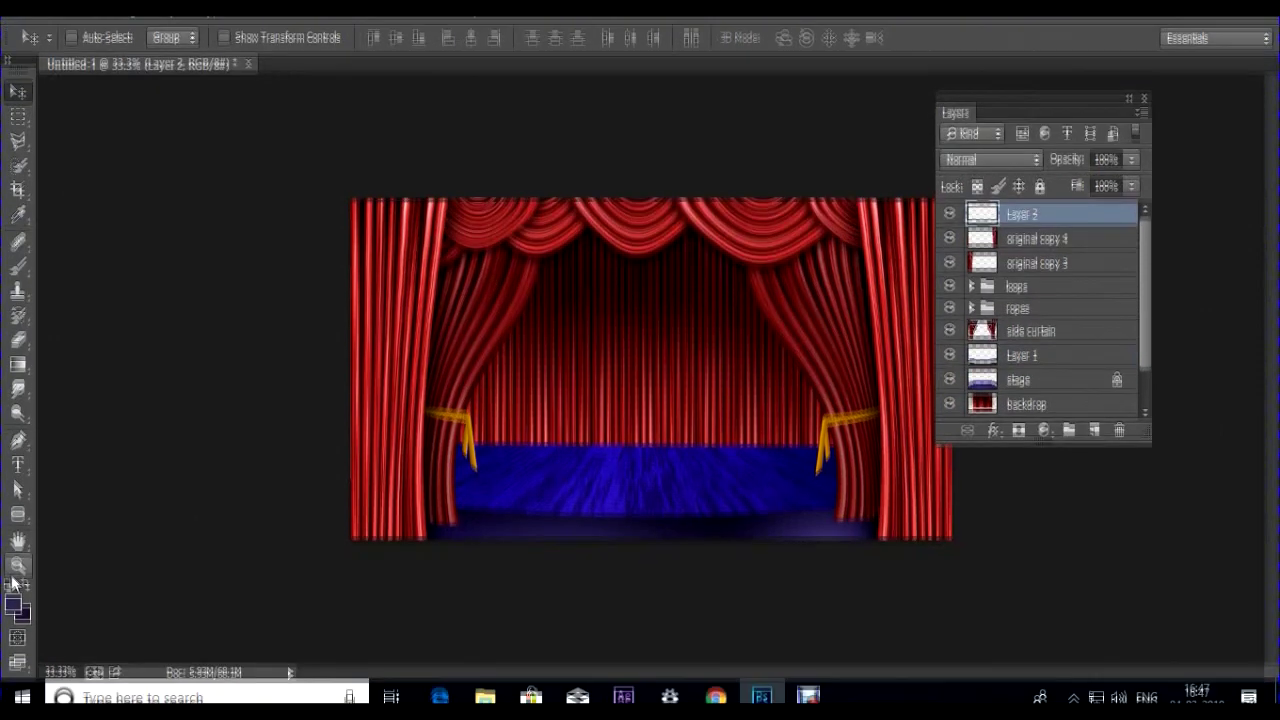
pyautogui.click(13, 626)
pyautogui.moveTo(818, 293); pyautogui.dragTo(816, 299)
pyautogui.click(691, 90)
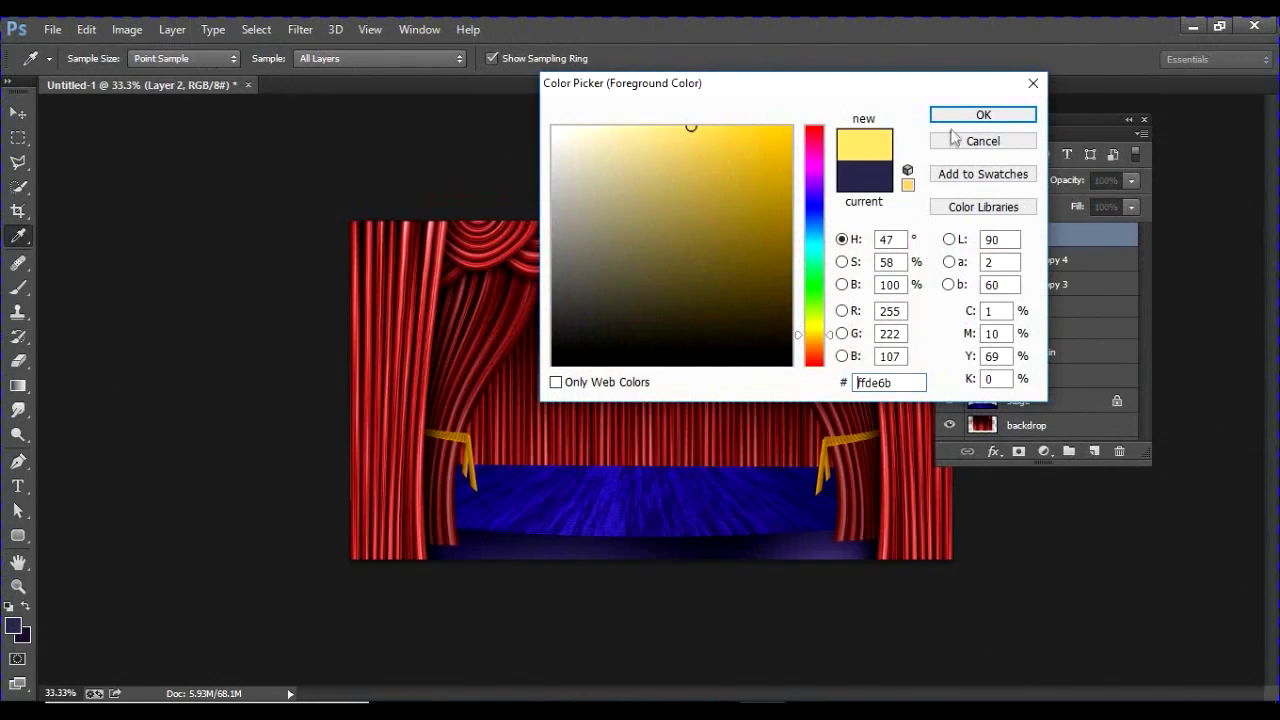
pyautogui.click(958, 113)
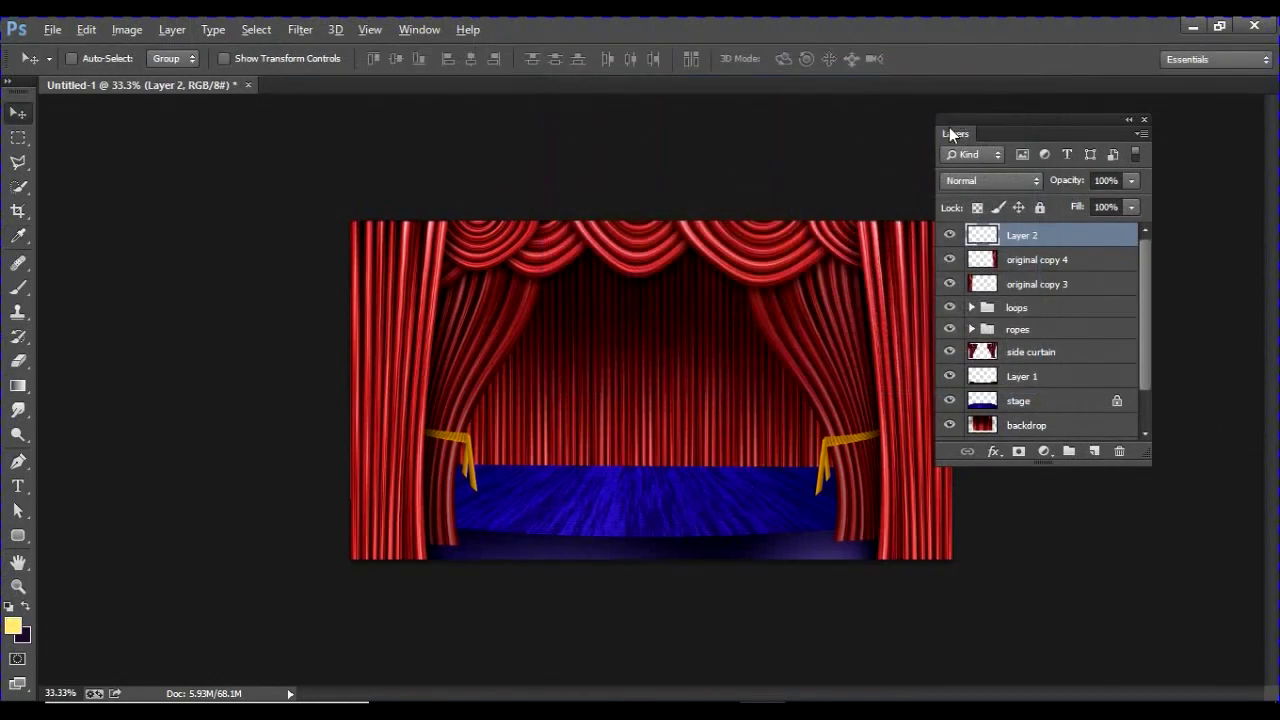
pyautogui.hotkey('alt', 'BackSpace')
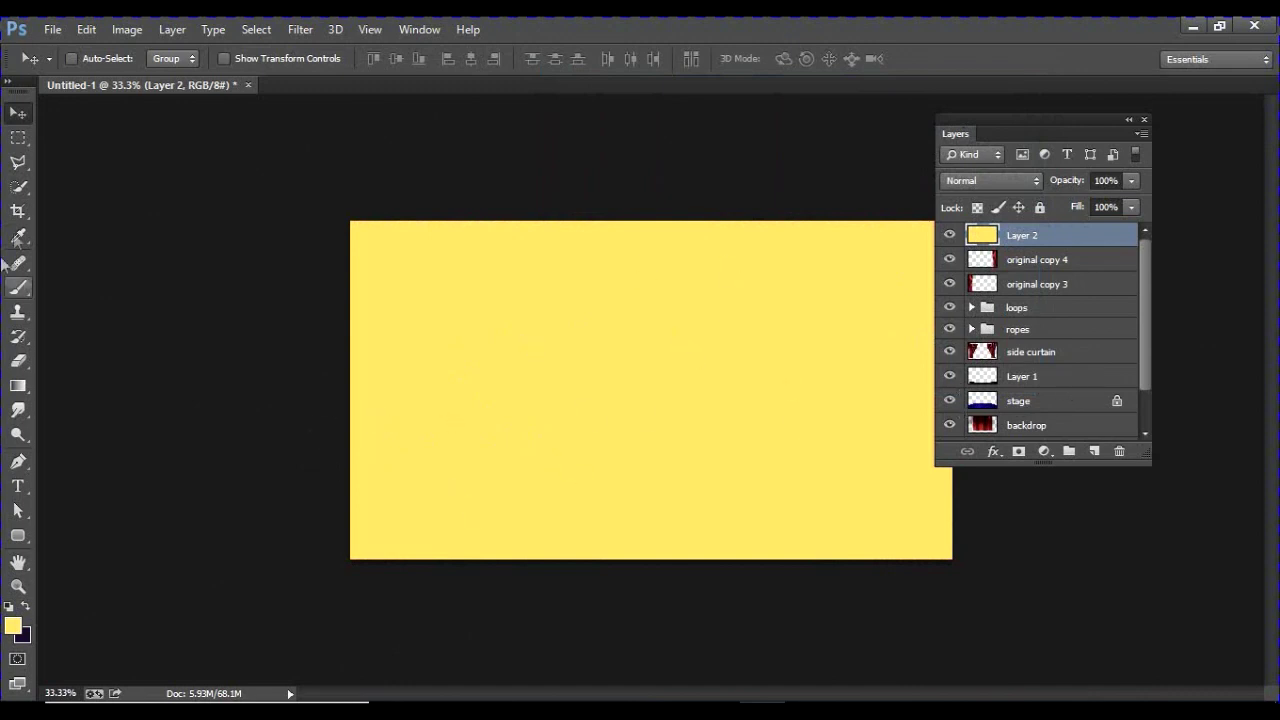
# Narrow the yellow fill on Layer 2 from both sides to a central vertical band 37.81% wide
pyautogui.hotkey('ctrl', 't')
pyautogui.moveTo(344, 394); pyautogui.dragTo(557, 391)
pyautogui.moveTo(994, 122); pyautogui.dragTo(1088, 129)
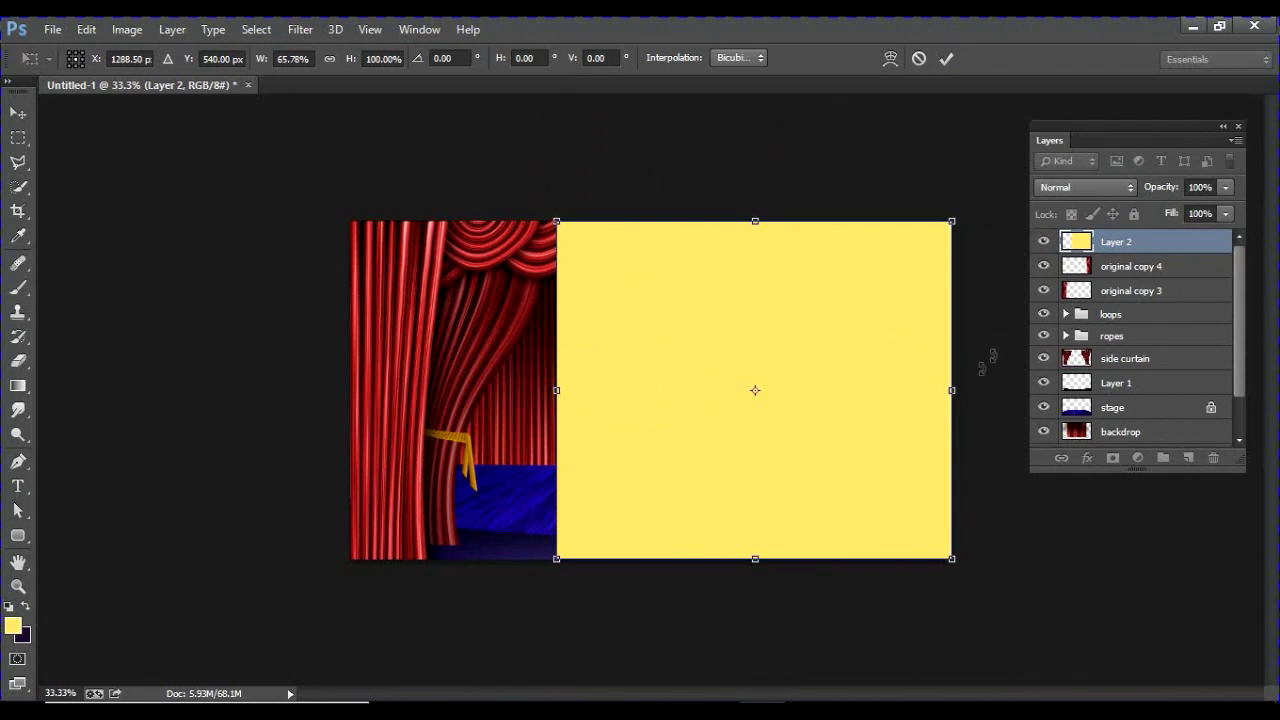
pyautogui.moveTo(954, 393); pyautogui.dragTo(782, 390)
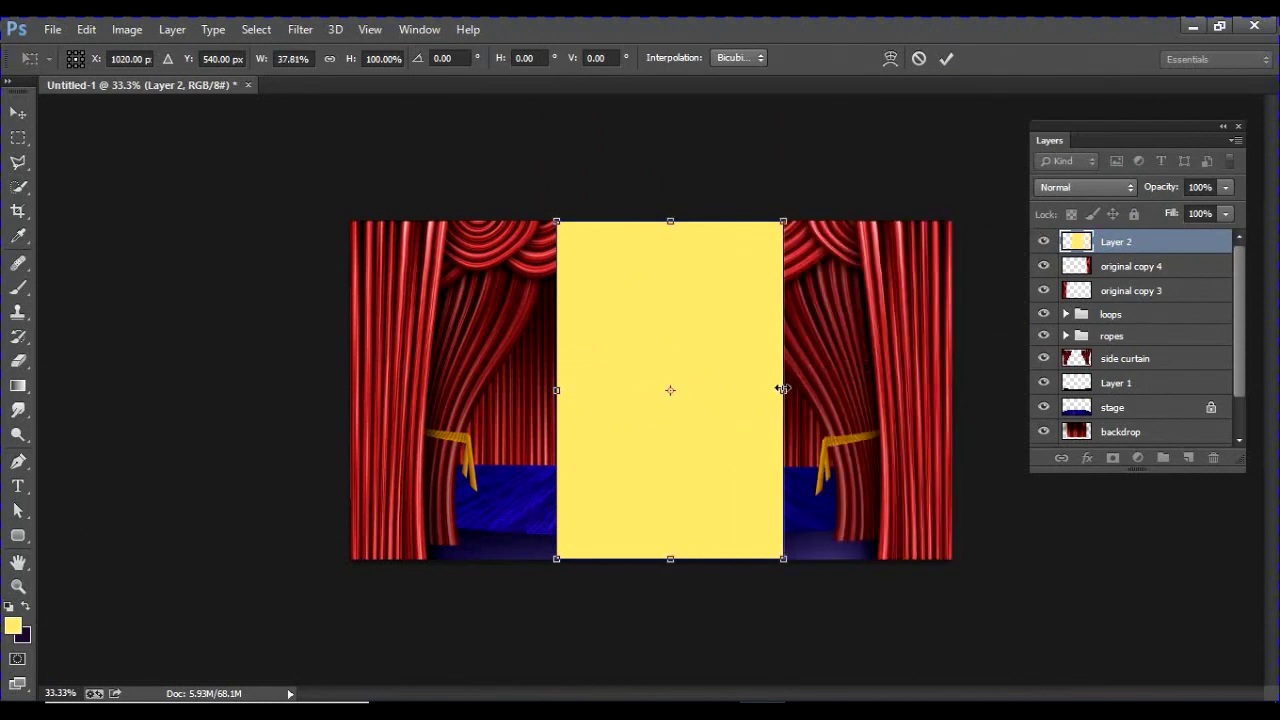
pyautogui.press('Return')
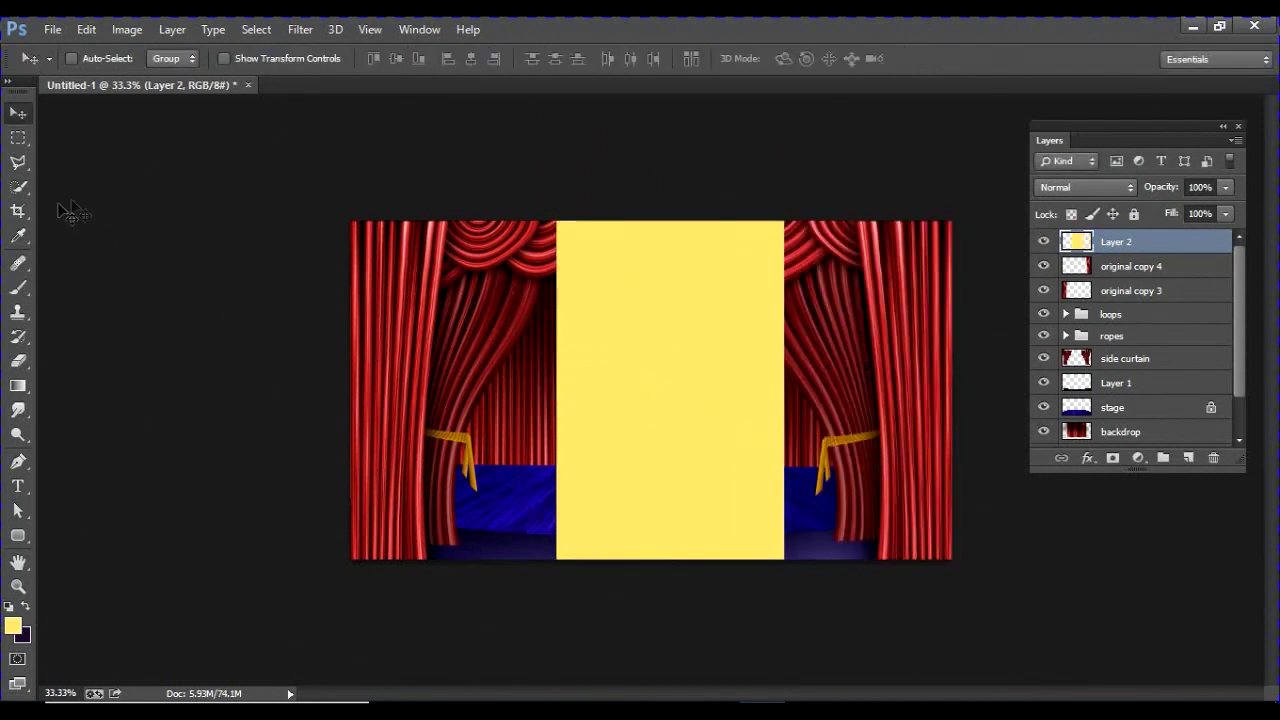
# Soften both sides of the yellow band with the Eraser, first at 54% opacity and 600 px, finally at 100% and 300 px
pyautogui.click(18, 360)
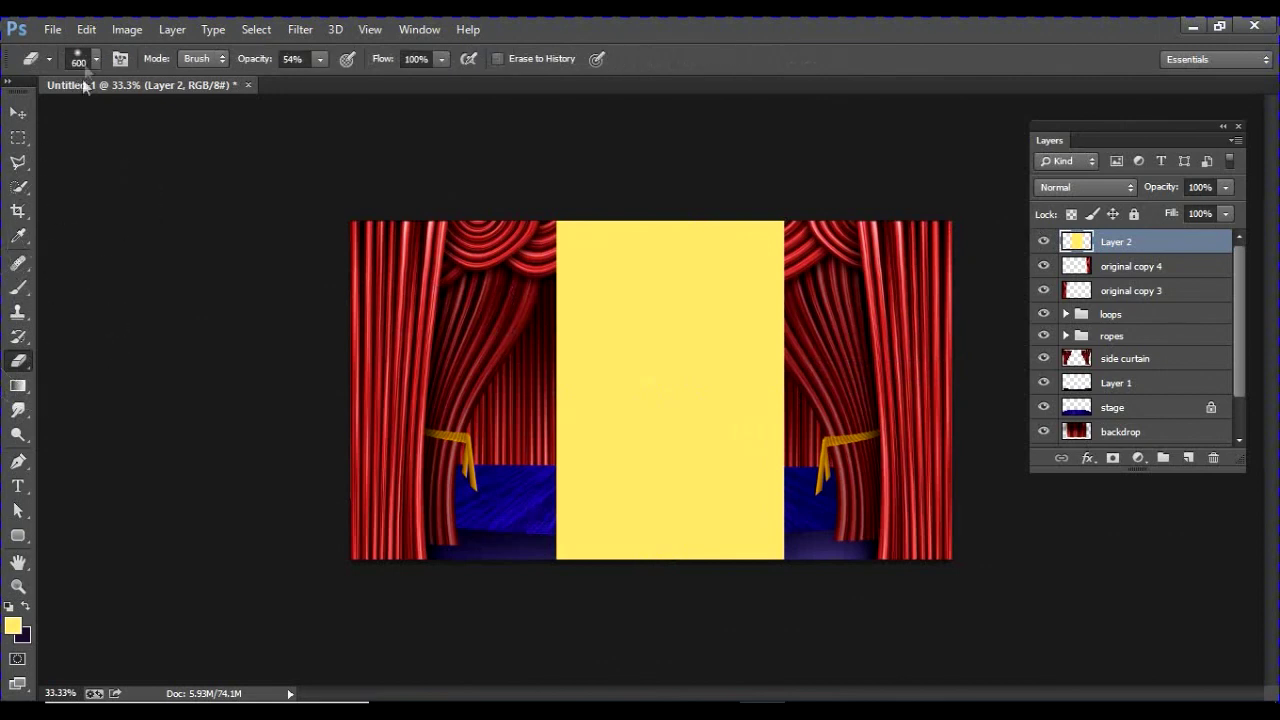
pyautogui.moveTo(500, 186)
pyautogui.mouseDown()
pyautogui.moveTo(484, 662)
pyautogui.moveTo(511, 305)
pyautogui.moveTo(555, 168)
pyautogui.moveTo(543, 143)
pyautogui.moveTo(527, 385)
pyautogui.moveTo(543, 571)
pyautogui.mouseUp()
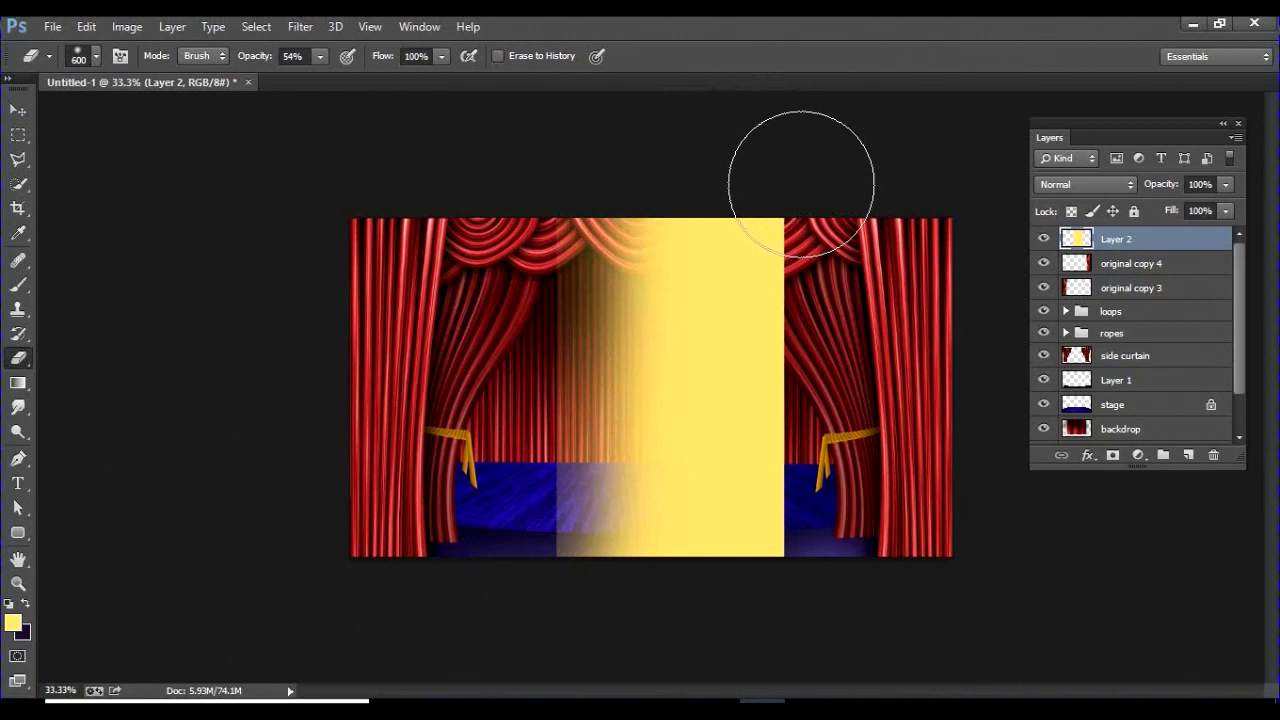
pyautogui.press('[')
pyautogui.moveTo(811, 510)
pyautogui.mouseDown()
pyautogui.moveTo(786, 487)
pyautogui.moveTo(773, 324)
pyautogui.mouseUp()
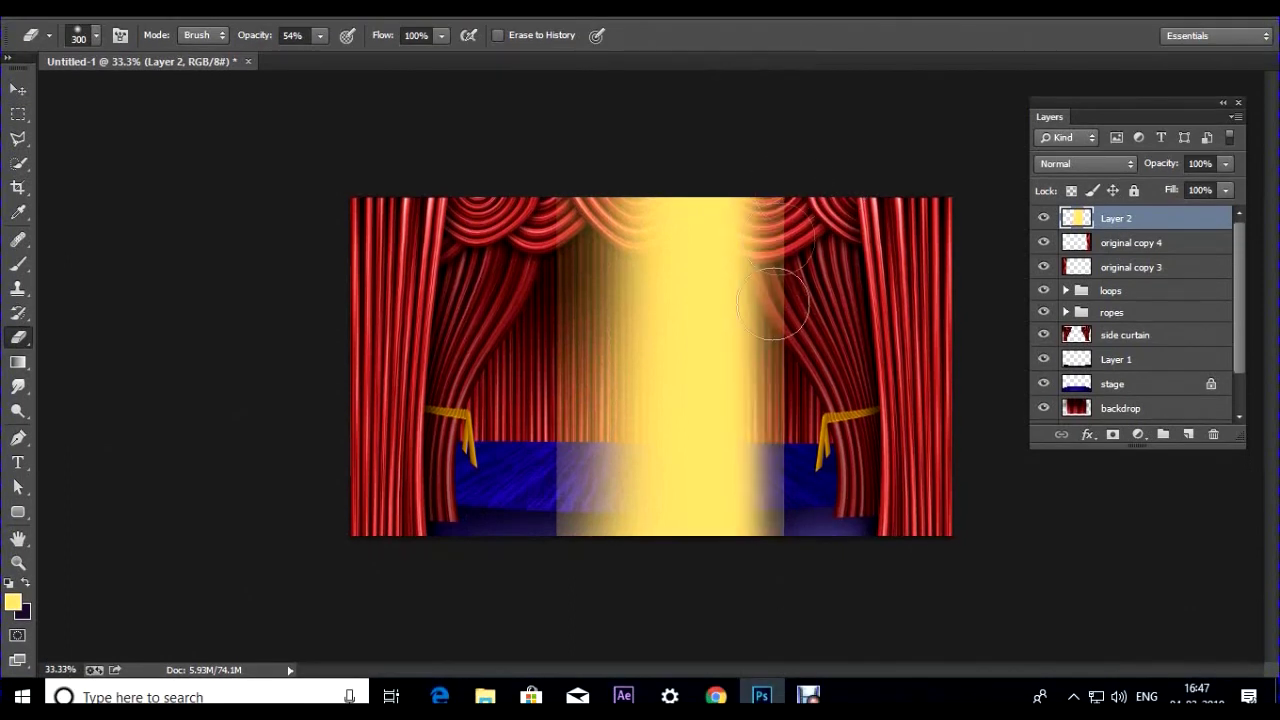
pyautogui.press('0')
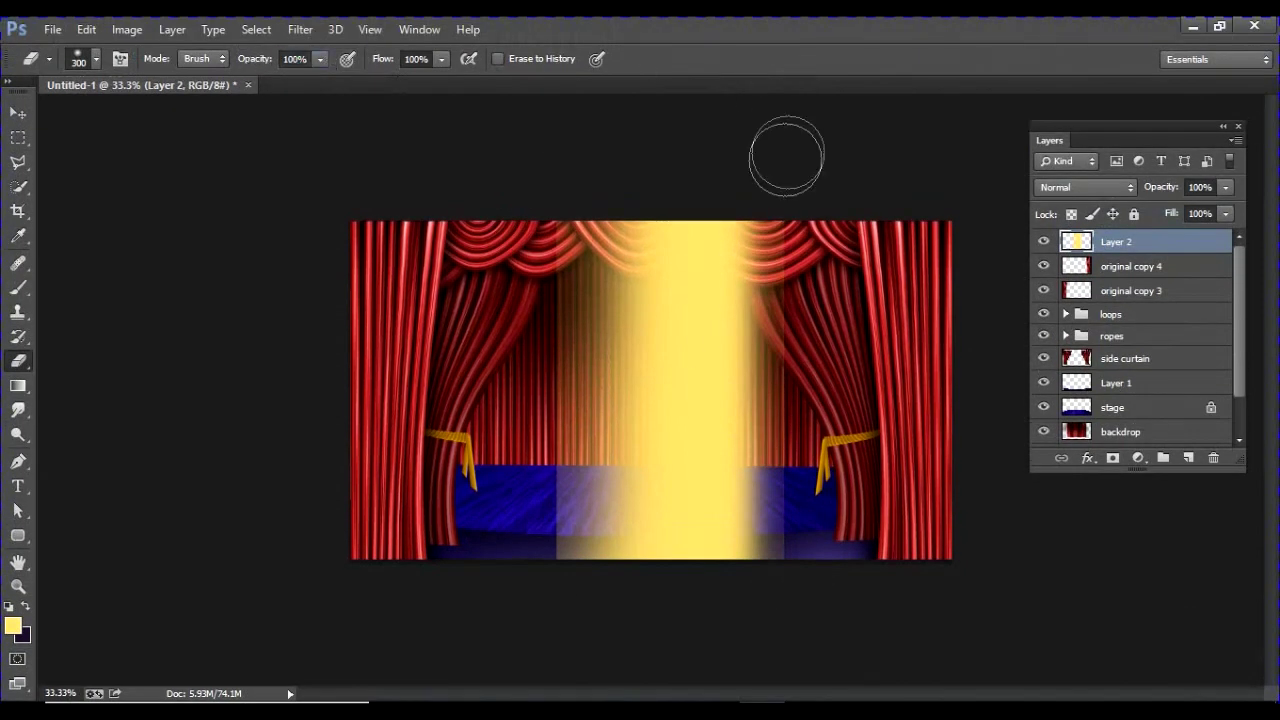
pyautogui.moveTo(786, 120); pyautogui.dragTo(815, 652)
pyautogui.moveTo(525, 140); pyautogui.dragTo(520, 690)
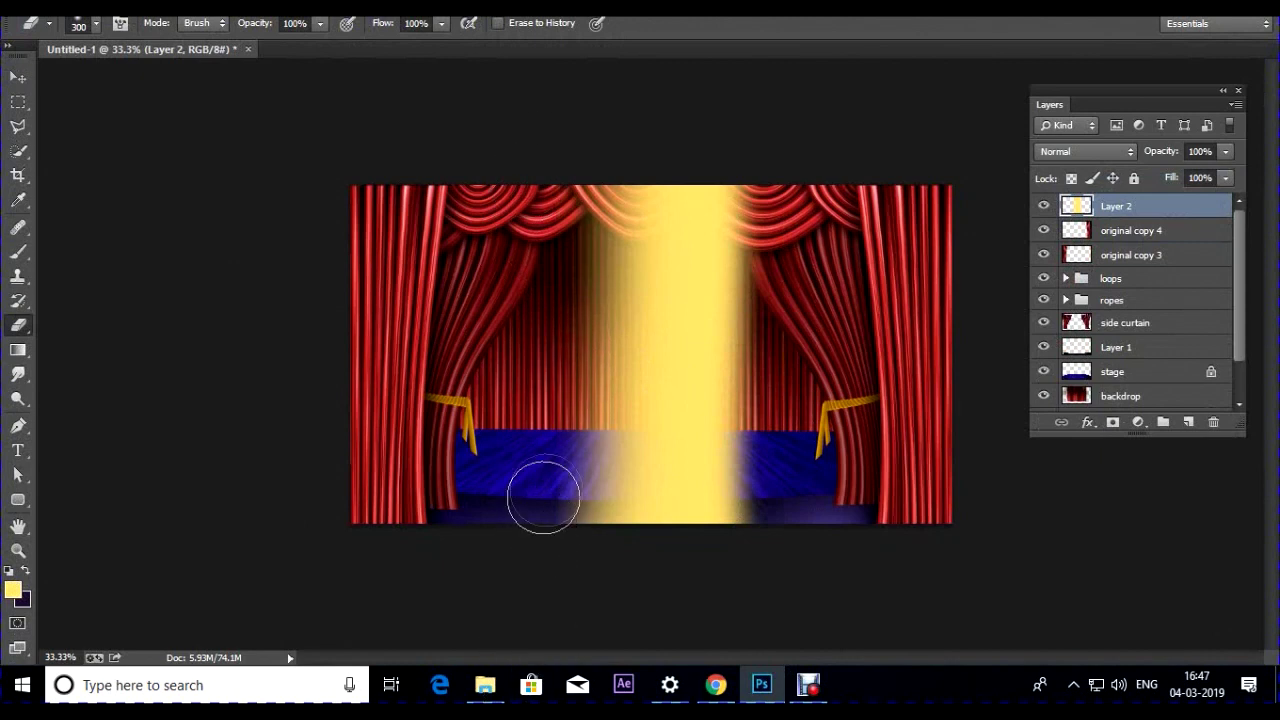
# Taper the yellow band in perspective so its upper end narrows to a point like a spotlight beam
pyautogui.hotkey('ctrl', 't')
pyautogui.moveTo(554, 188)
pyautogui.mouseDown()
pyautogui.moveTo(740, 205)
pyautogui.moveTo(749, 187)
pyautogui.moveTo(653, 187)
pyautogui.mouseUp()
pyautogui.press('Return')
# Fade the beam's lower end over the stage floor with the Eraser enlarged to 800 px and up to 1100 px
pyautogui.press('e')
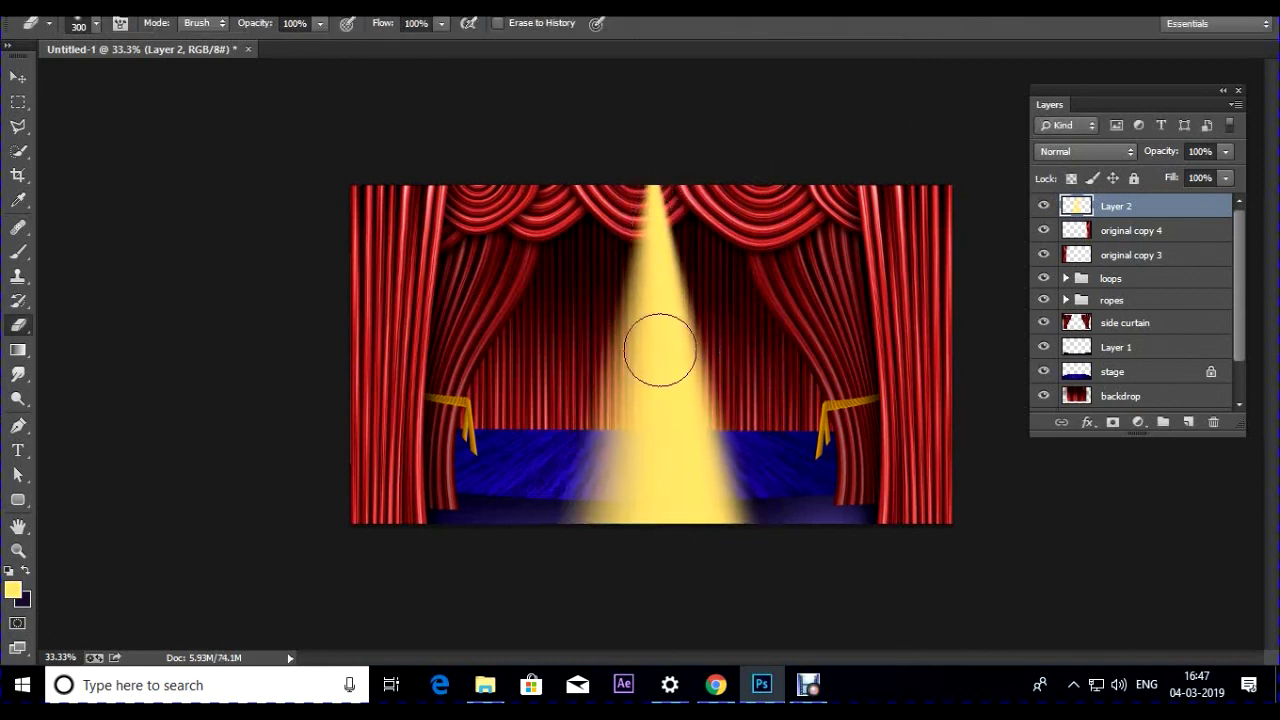
pyautogui.press(']')
pyautogui.press(']')
pyautogui.press(']')
pyautogui.press(']')
pyautogui.press(']')
pyautogui.moveTo(670, 533)
pyautogui.mouseDown()
pyautogui.moveTo(549, 515)
pyautogui.moveTo(651, 586)
pyautogui.mouseUp()
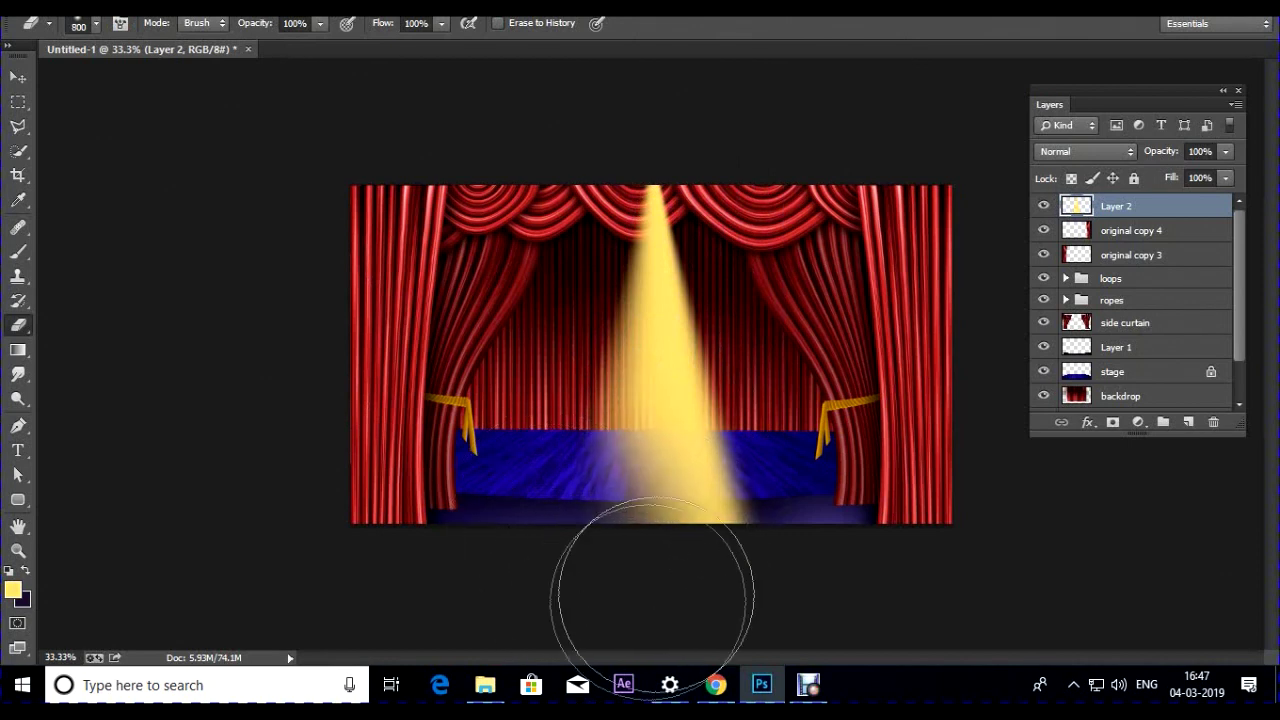
pyautogui.press(']')
pyautogui.press(']')
pyautogui.press(']')
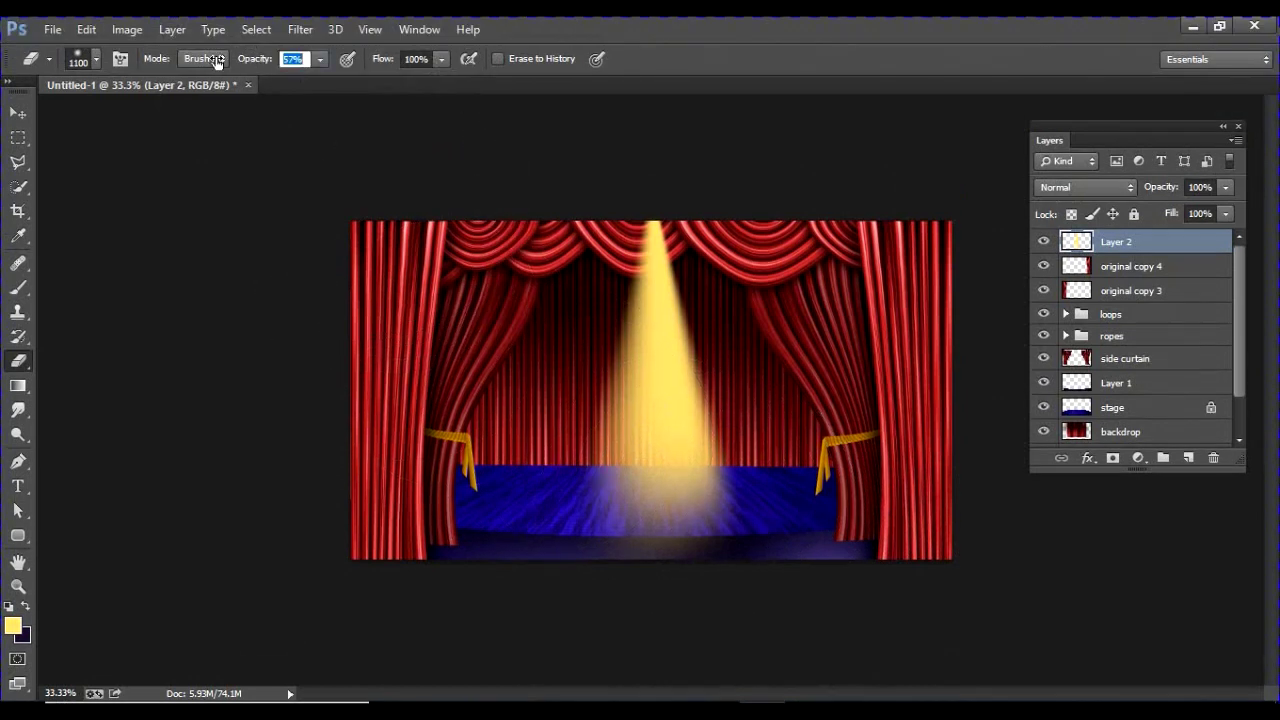
# Set the Eraser to 47% opacity and 1300 px and lighten the whole beam
pyautogui.write('47')
pyautogui.press('Return')
pyautogui.press(']')
pyautogui.press(']')
pyautogui.moveTo(329, 314)
pyautogui.mouseDown()
pyautogui.moveTo(586, 371)
pyautogui.moveTo(680, 540)
pyautogui.mouseUp()
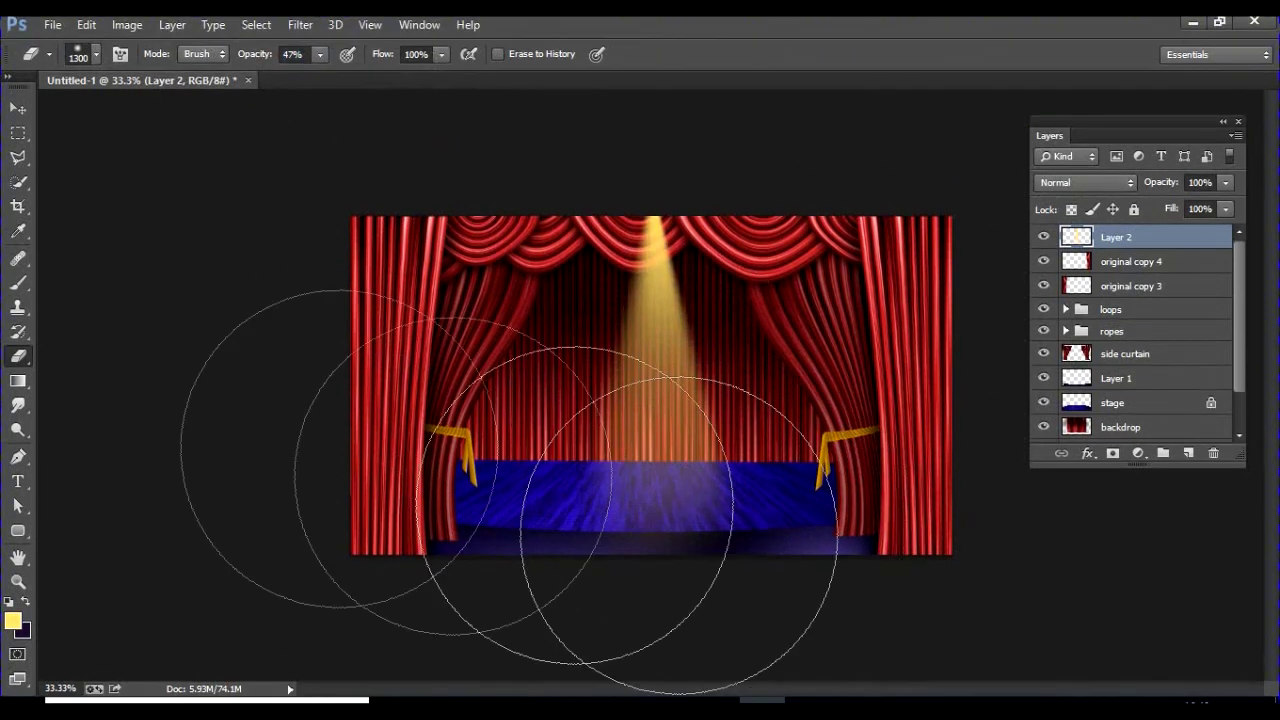
# Shift the beam down and left on the canvas and reorder Layer 2 directly below the side curtain layer
pyautogui.press('v')
pyautogui.moveTo(651, 347)
pyautogui.mouseDown()
pyautogui.moveTo(595, 369)
pyautogui.moveTo(615, 368)
pyautogui.mouseUp()
pyautogui.moveTo(1149, 240); pyautogui.dragTo(1160, 360)
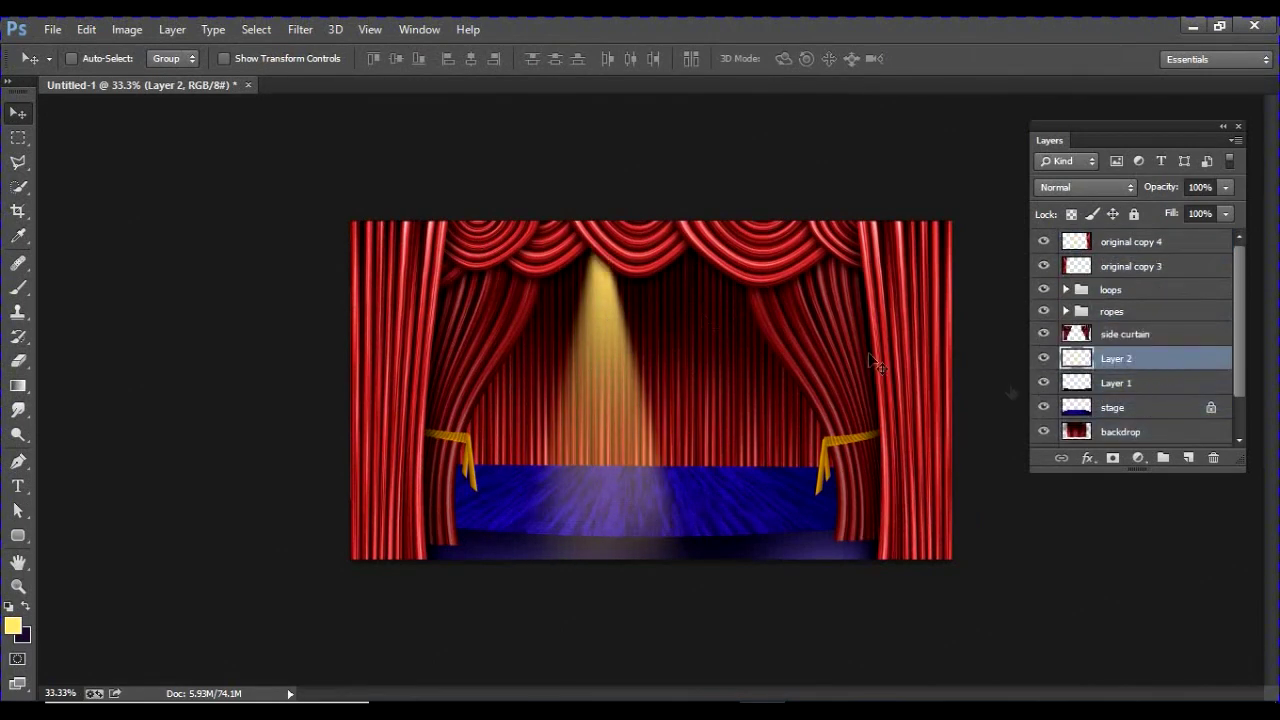
# Transform the beam into a wider, tilted spotlight shining from behind the upper left curtain toward the stage's centre
pyautogui.hotkey('ctrl', 't')
pyautogui.moveTo(528, 202); pyautogui.dragTo(430, 268)
pyautogui.moveTo(688, 369); pyautogui.dragTo(737, 337)
pyautogui.moveTo(667, 399); pyautogui.dragTo(590, 340)
pyautogui.press('Return')
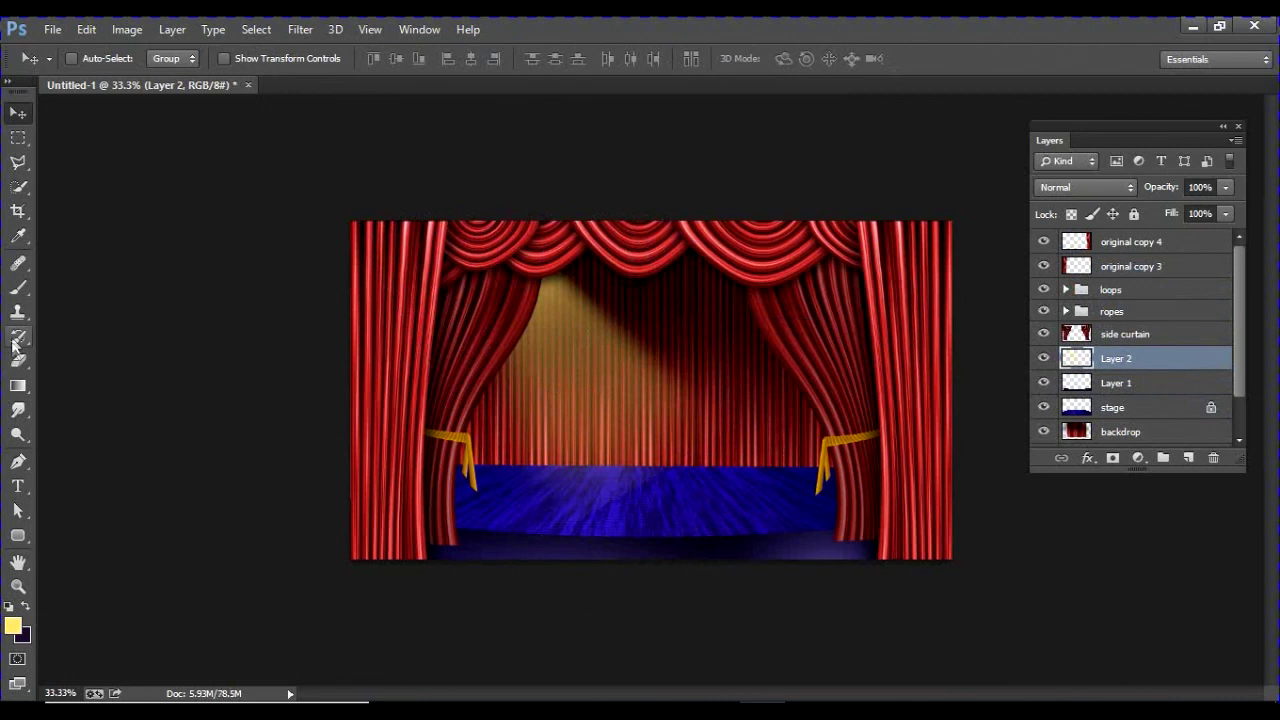
# Erase the beam's spill over the stage floor at 47% opacity, reducing the Eraser to 300 px
pyautogui.click(19, 363)
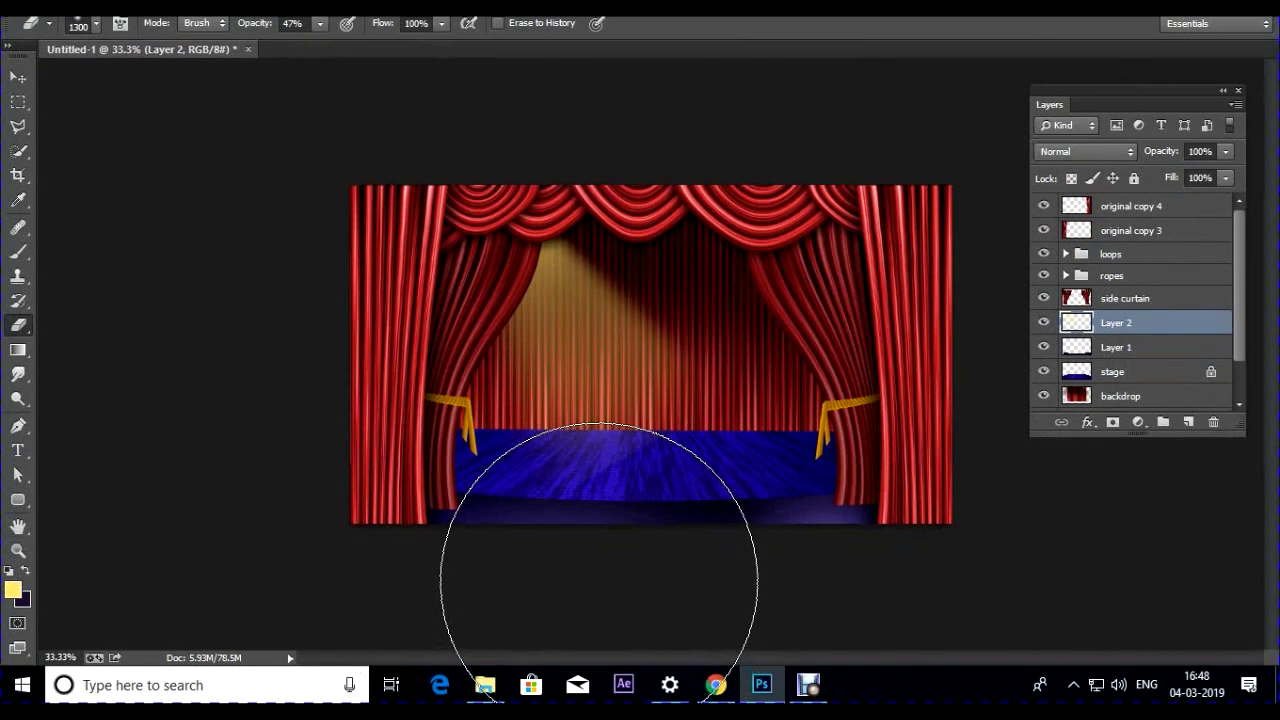
pyautogui.press('[')
pyautogui.press('[')
pyautogui.press('[')
pyautogui.press('[')
pyautogui.press('[')
pyautogui.press('[')
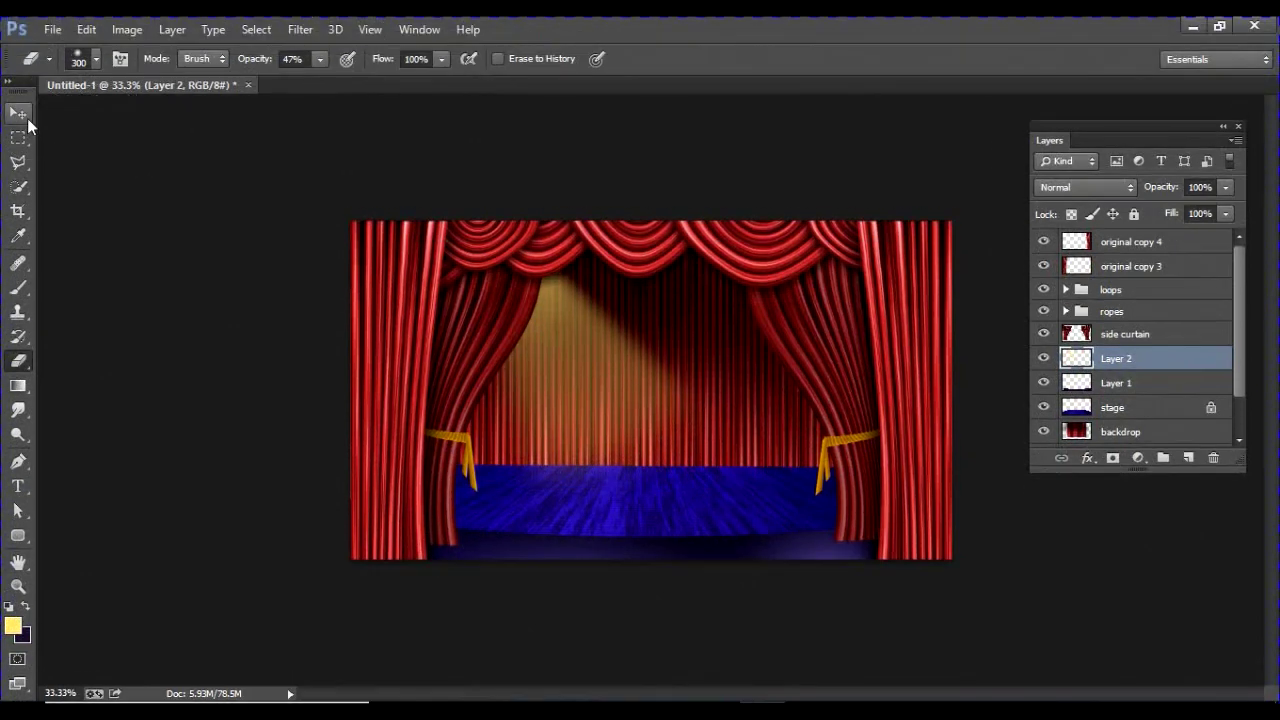
# Duplicate the spotlight beam, angle the copy the opposite way from the upper right curtain, and merge it down into Layer 2
pyautogui.click(18, 77)
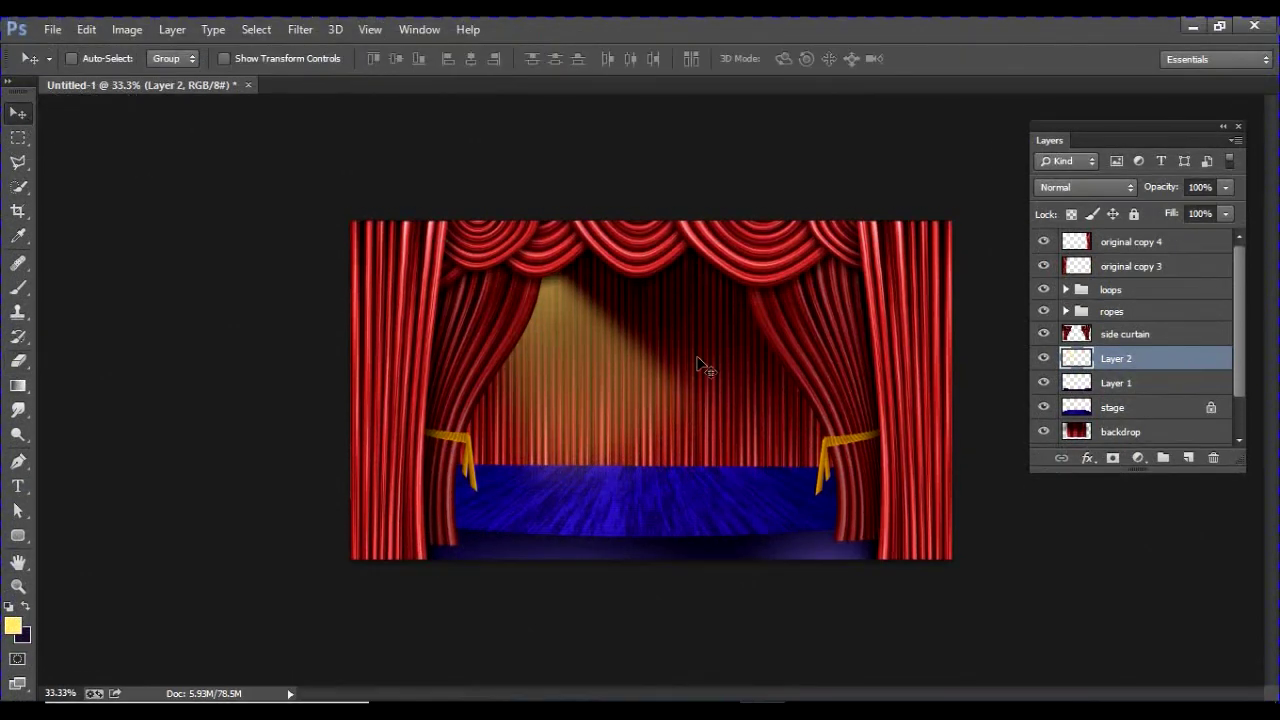
pyautogui.moveTo(643, 367); pyautogui.dragTo(680, 380)
pyautogui.hotkey('ctrl', 't')
pyautogui.moveTo(480, 171); pyautogui.dragTo(787, 244)
pyautogui.moveTo(730, 360); pyautogui.dragTo(796, 337)
pyautogui.press('Return')
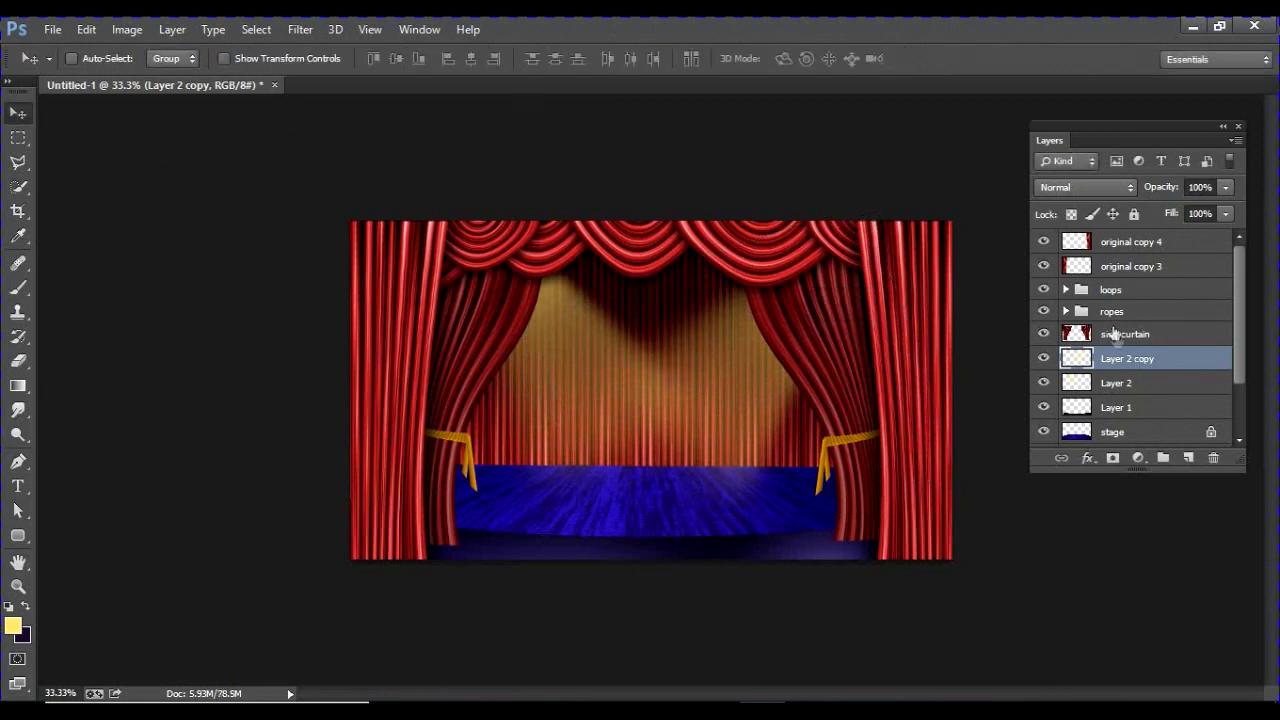
pyautogui.hotkey('ctrl', 'e')
pyautogui.moveTo(829, 360); pyautogui.dragTo(724, 376)
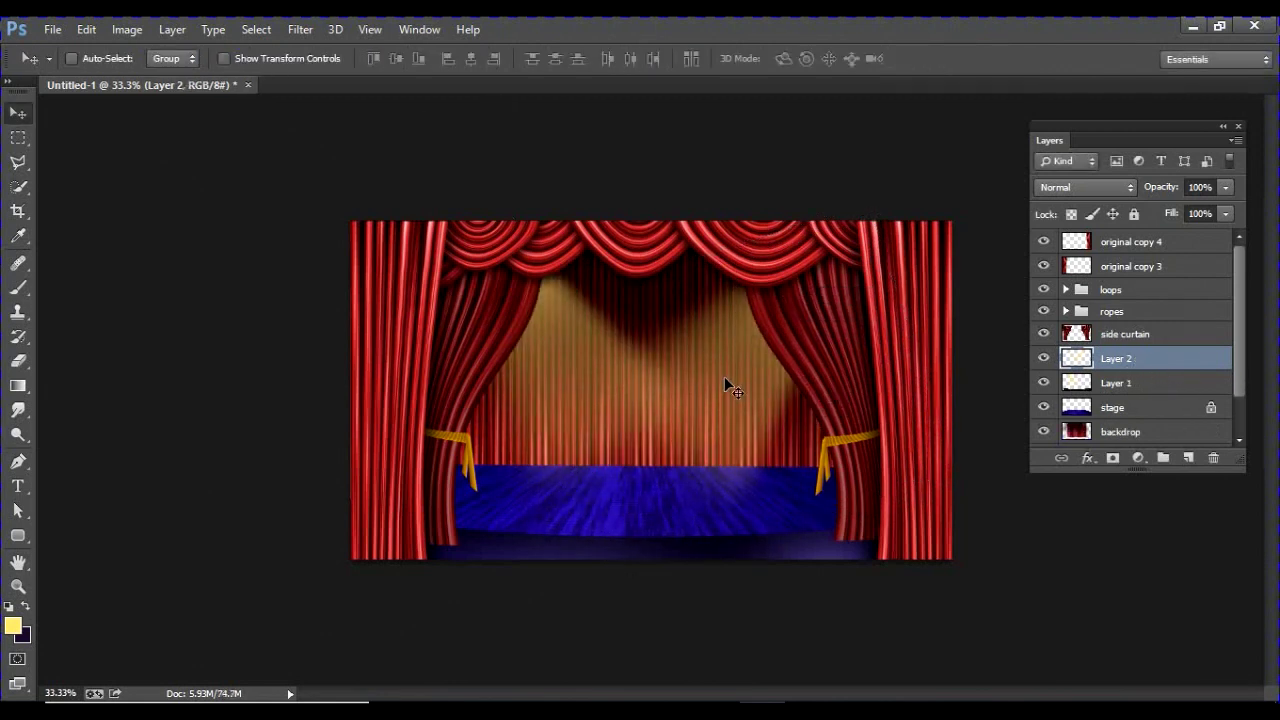
# Shift the spotlight beams' hue to +180 with Hue/Saturation and set Layer 2's blend mode to Screen
pyautogui.click(121, 30)
pyautogui.moveTo(250, 74)
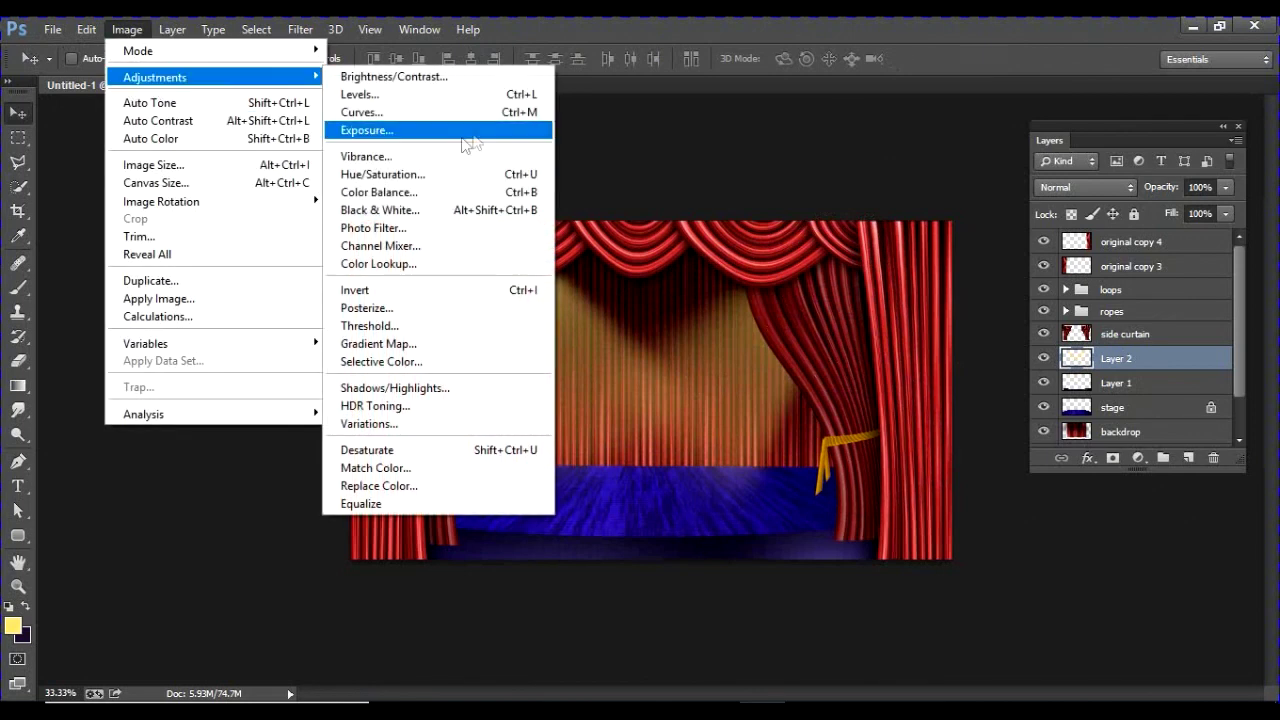
pyautogui.click(429, 171)
pyautogui.moveTo(338, 105); pyautogui.dragTo(294, 82)
pyautogui.moveTo(189, 203); pyautogui.dragTo(296, 197)
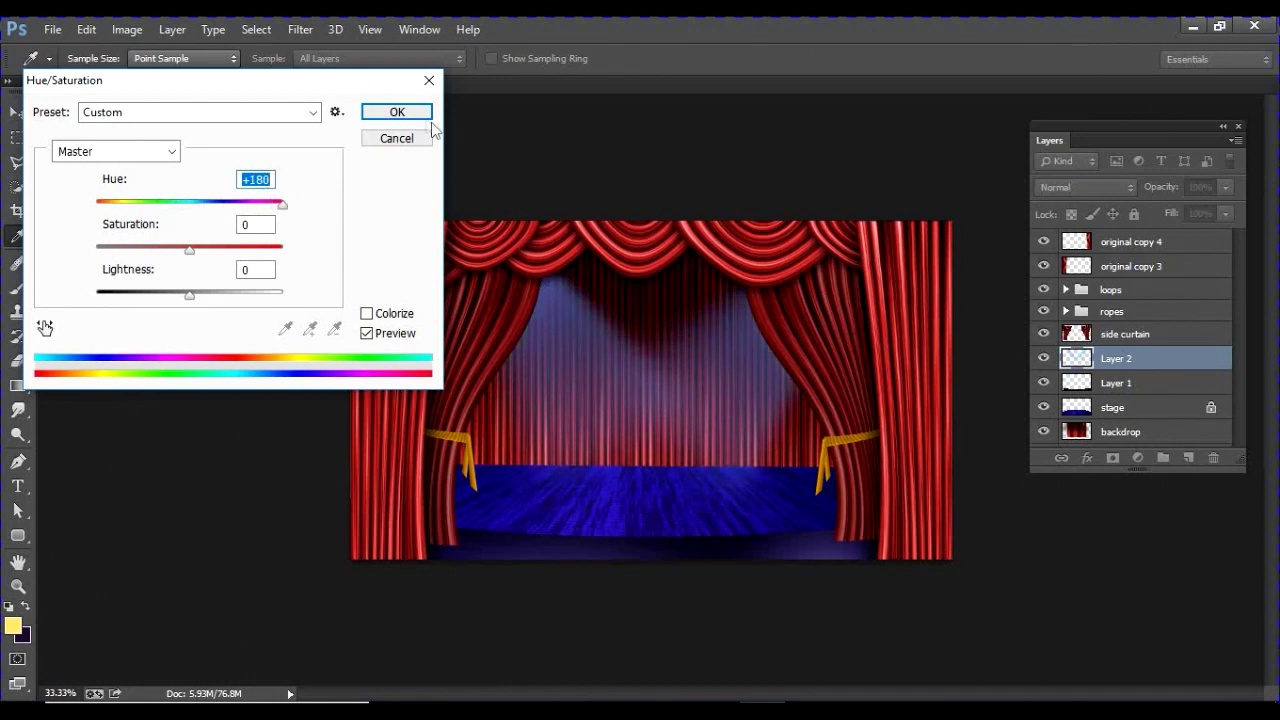
pyautogui.click(397, 112)
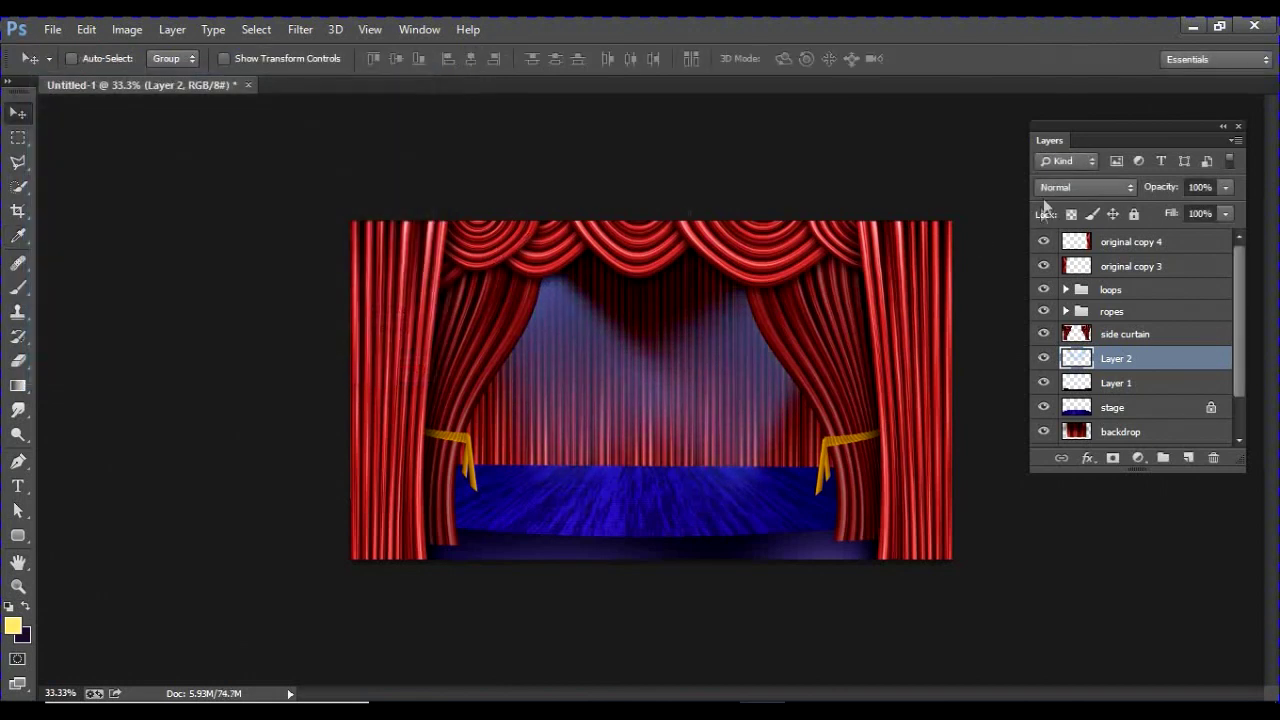
pyautogui.click(1056, 187)
pyautogui.click(1080, 358)
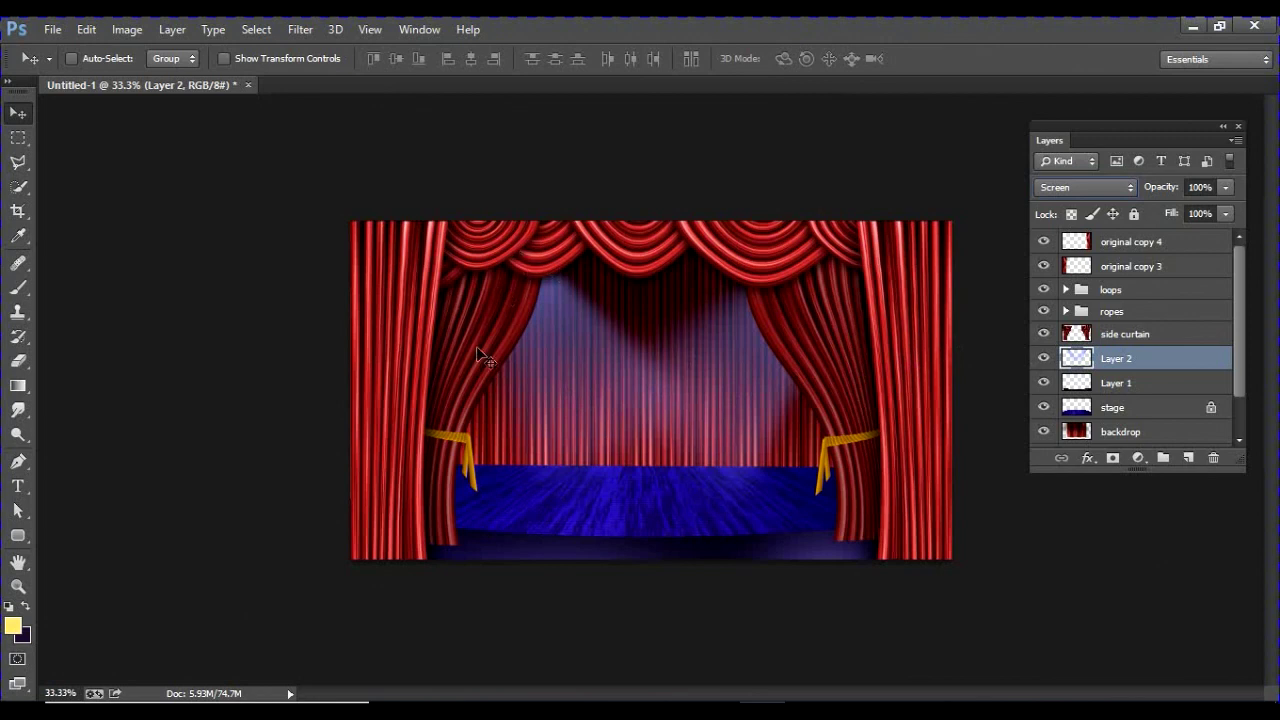
# Create a layer above original copy 4 and enter the two-line text "MAX STEEL" in Britannic Bold over the backdrop
pyautogui.click(1165, 242)
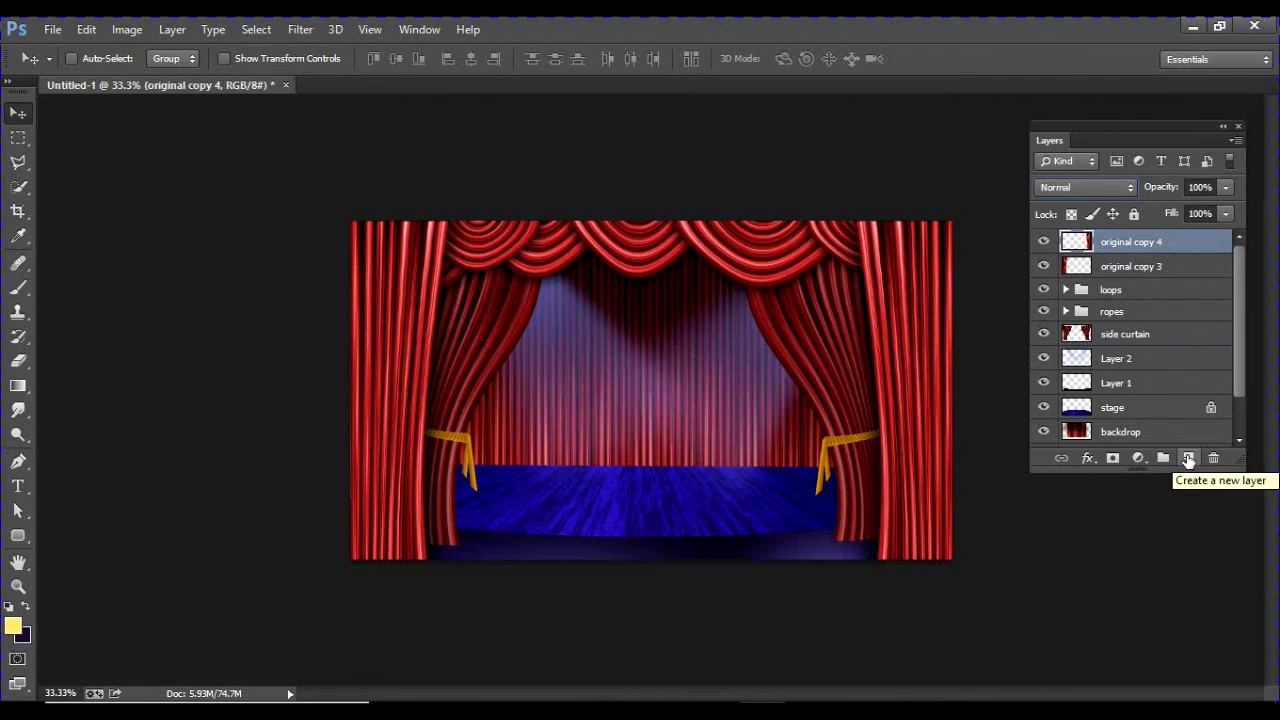
pyautogui.click(1188, 458)
pyautogui.click(18, 486)
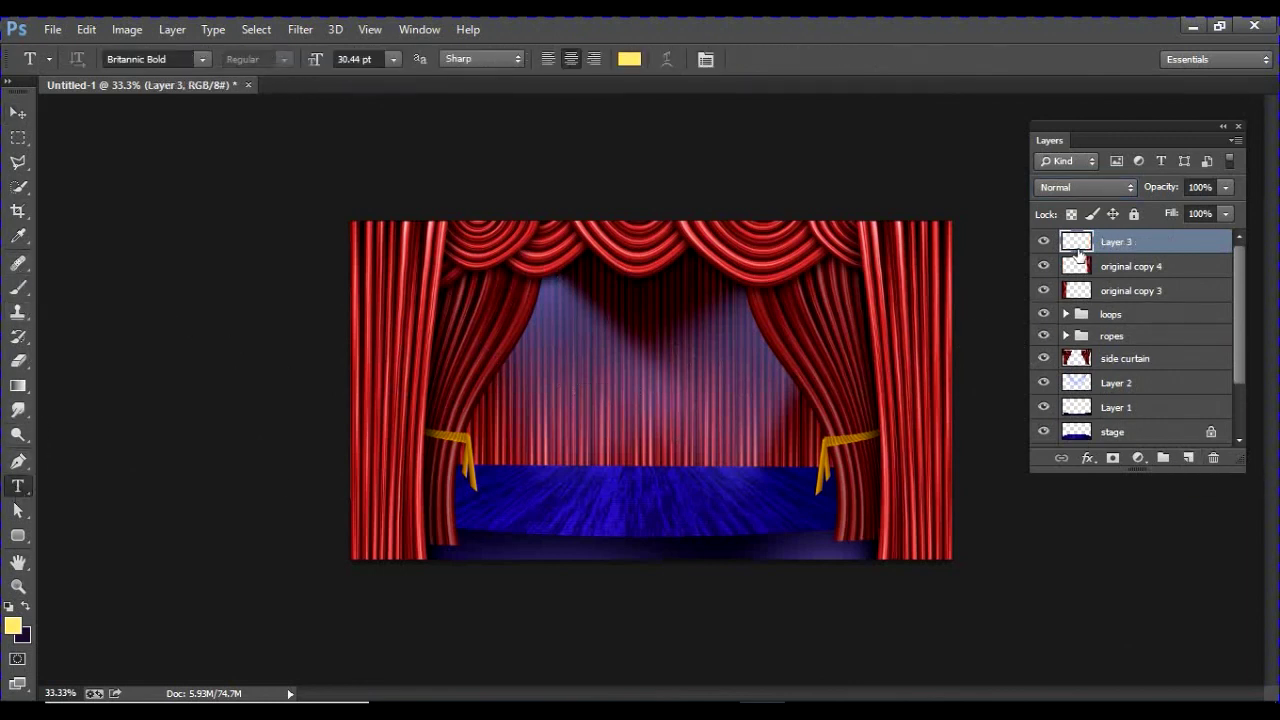
pyautogui.click(590, 376)
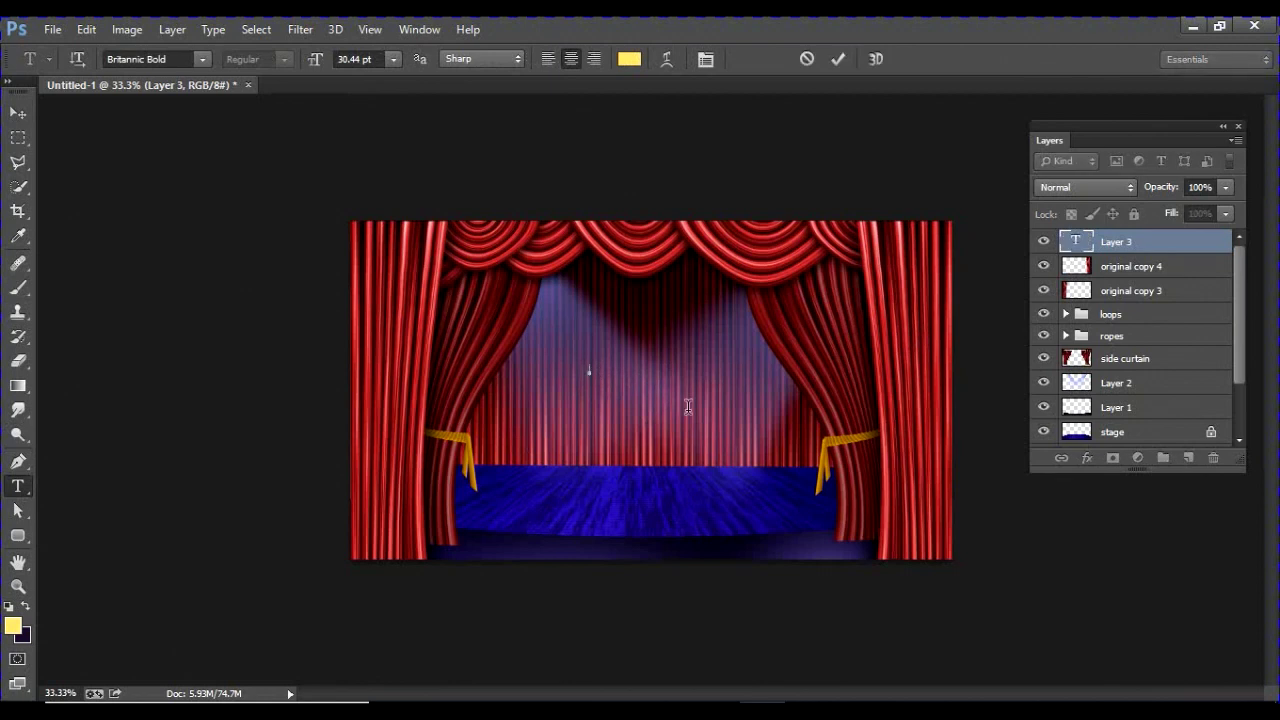
pyautogui.write('MAX STEEL')
# Enlarge the MAX STEEL text to 217.44 pt and reposition it in front of the backdrop's centre
pyautogui.hotkey('ctrl', 'a')
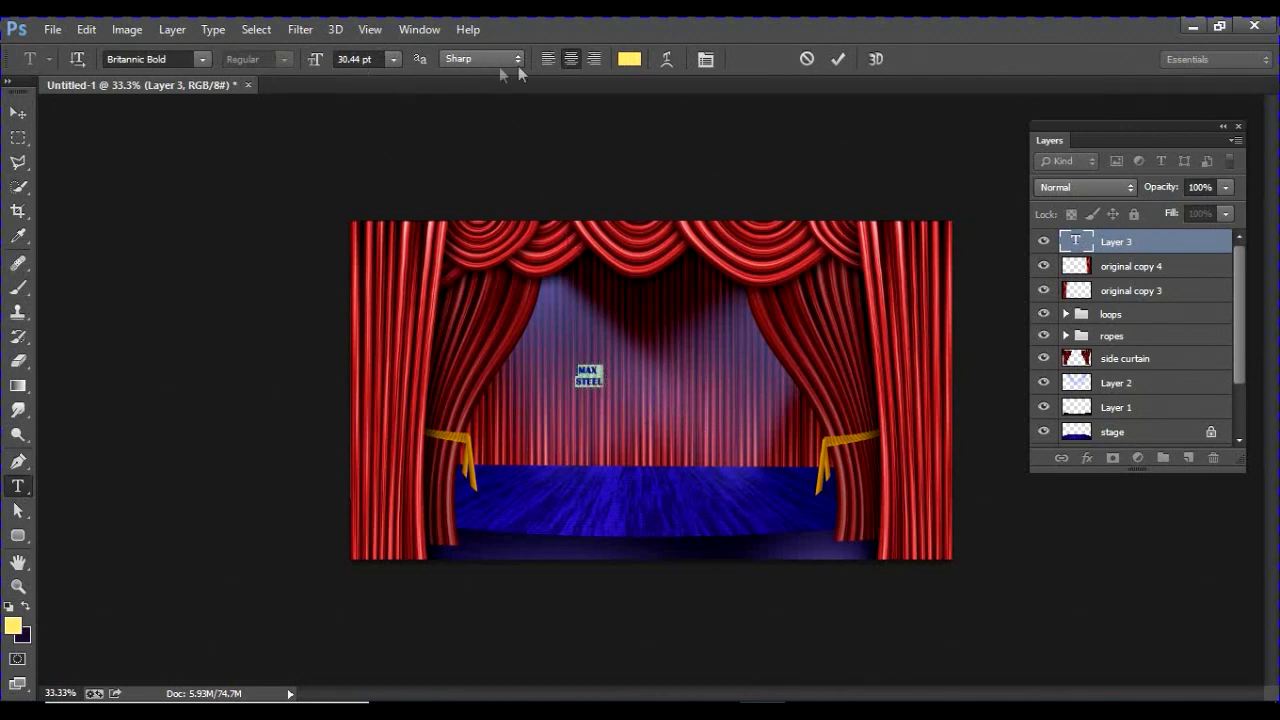
pyautogui.moveTo(304, 57); pyautogui.dragTo(507, 65)
pyautogui.click(18, 112)
pyautogui.moveTo(556, 349); pyautogui.dragTo(610, 354)
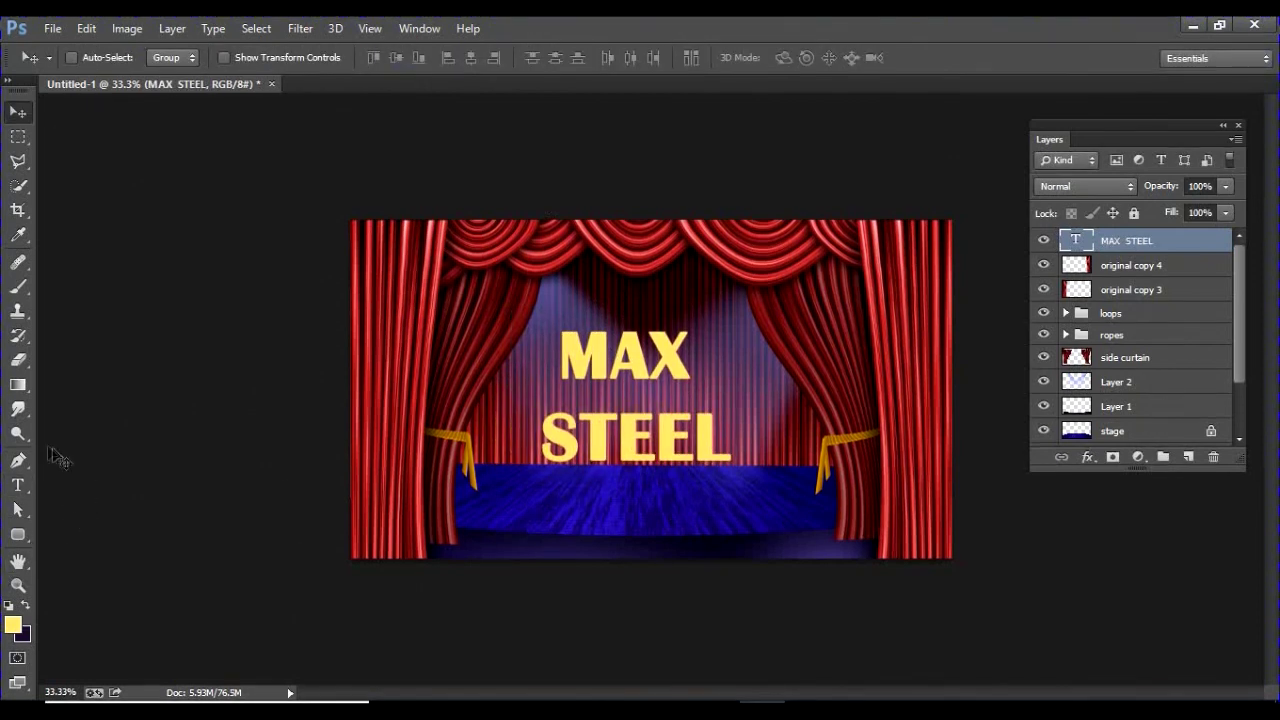
# Recolour all of the MAX STEEL text bright blue and nudge it slightly right and down
pyautogui.click(18, 487)
pyautogui.click(592, 384)
pyautogui.hotkey('ctrl', 'a')
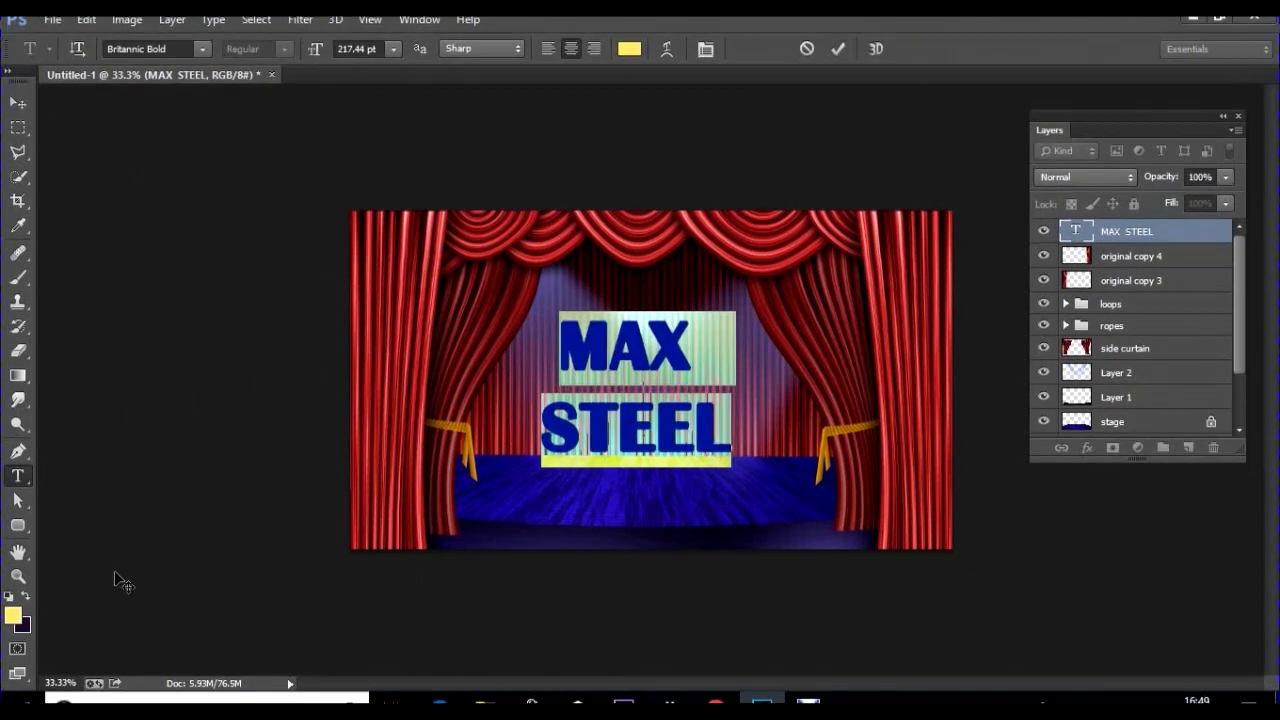
pyautogui.click(13, 591)
pyautogui.moveTo(812, 217); pyautogui.dragTo(812, 185)
pyautogui.click(734, 143)
pyautogui.click(983, 78)
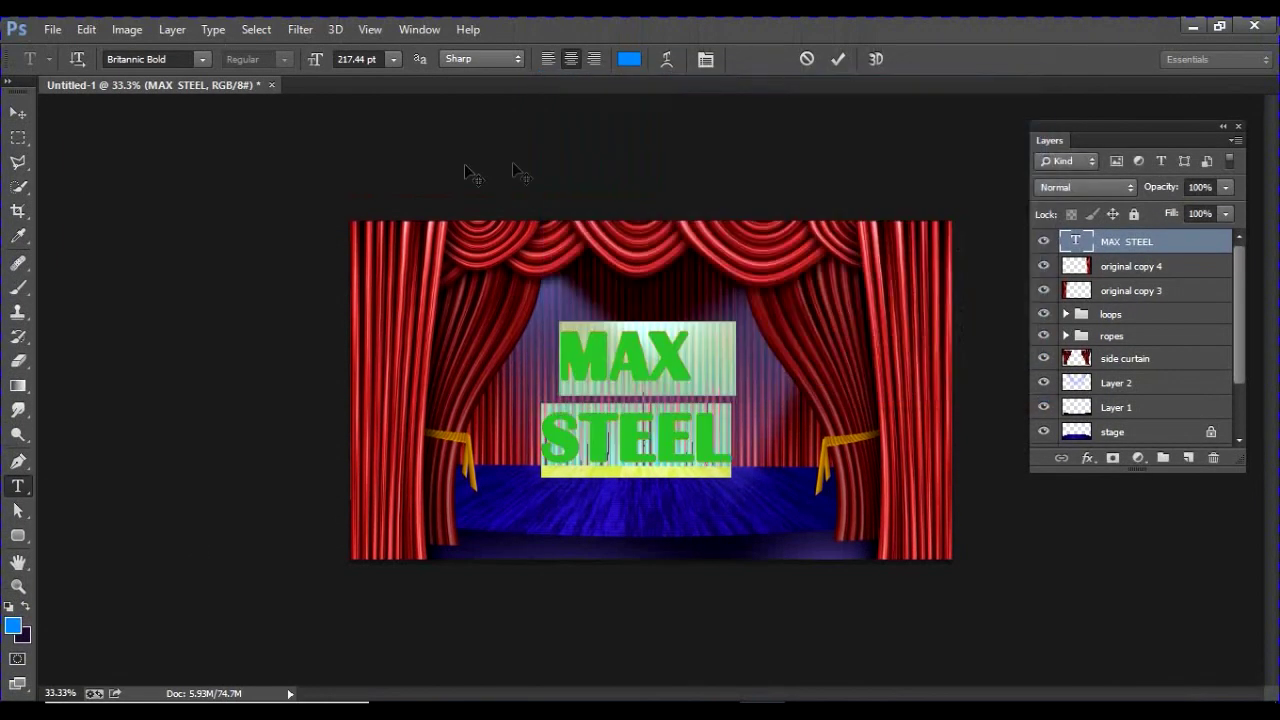
pyautogui.click(18, 113)
pyautogui.moveTo(648, 365); pyautogui.dragTo(658, 370)
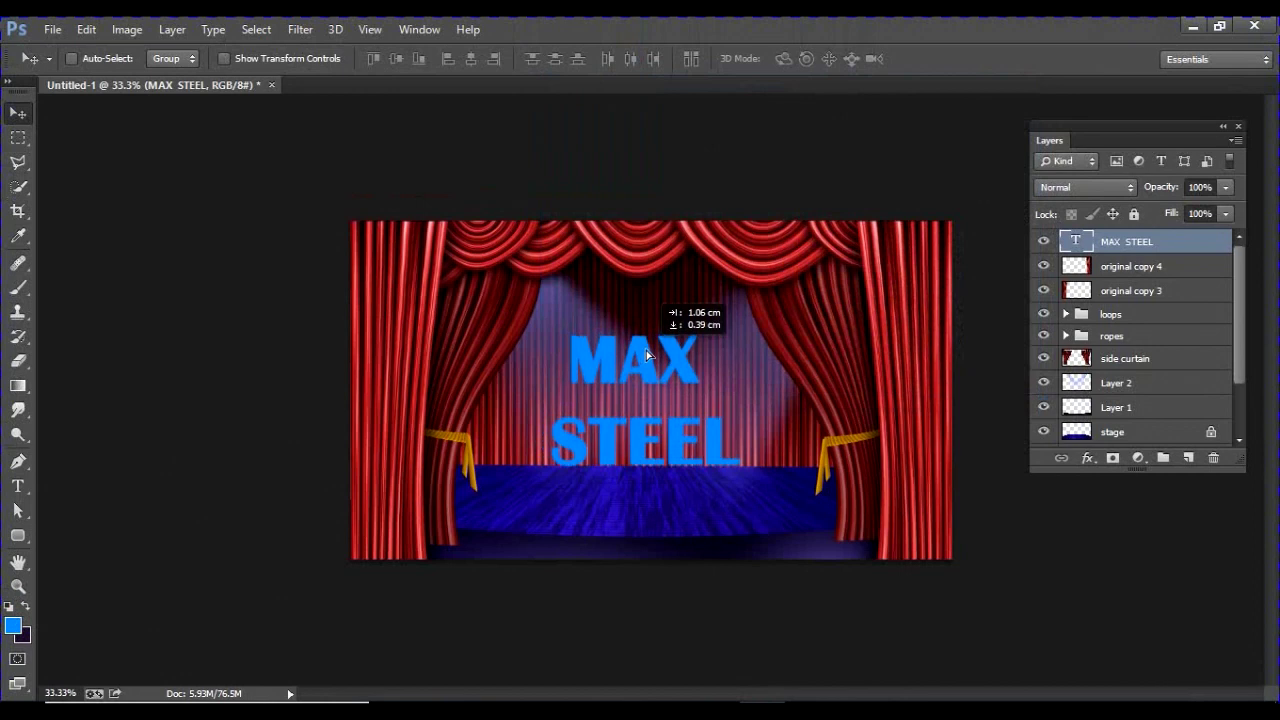
# Display the layer style presets in an enlarged list and try several of them on the MAX STEEL text
pyautogui.click(419, 29)
pyautogui.click(424, 515)
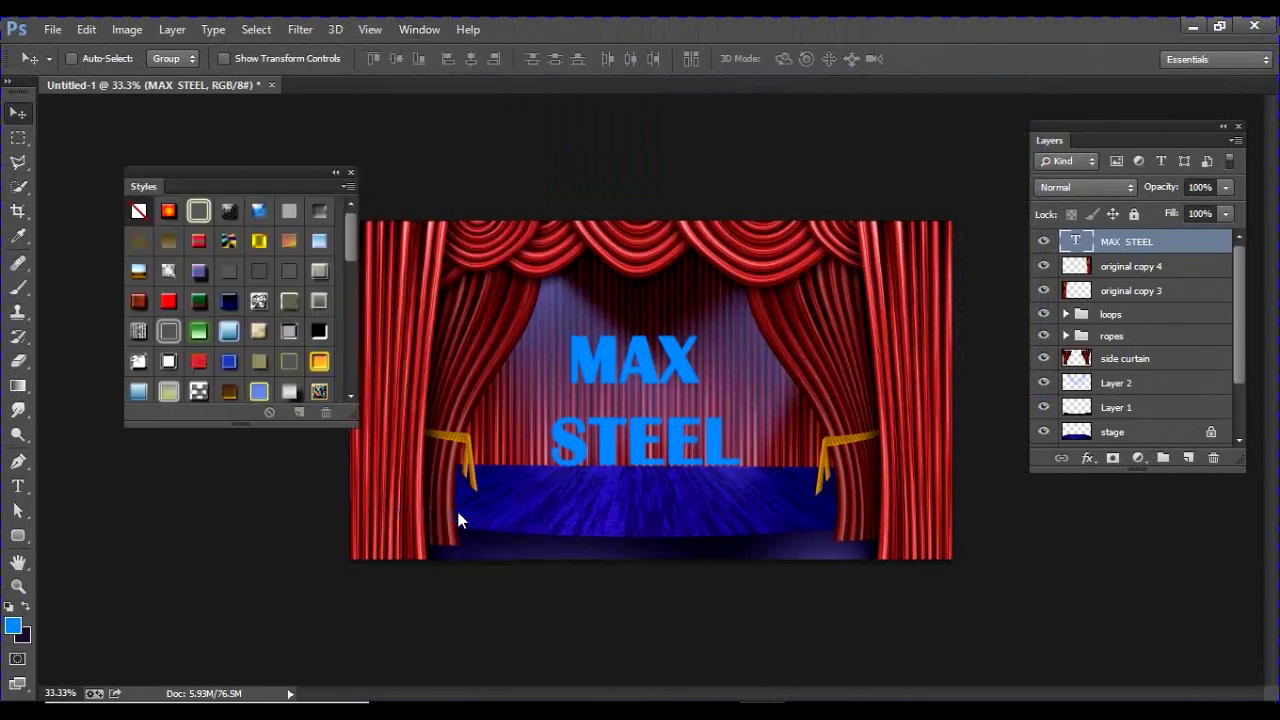
pyautogui.click(229, 362)
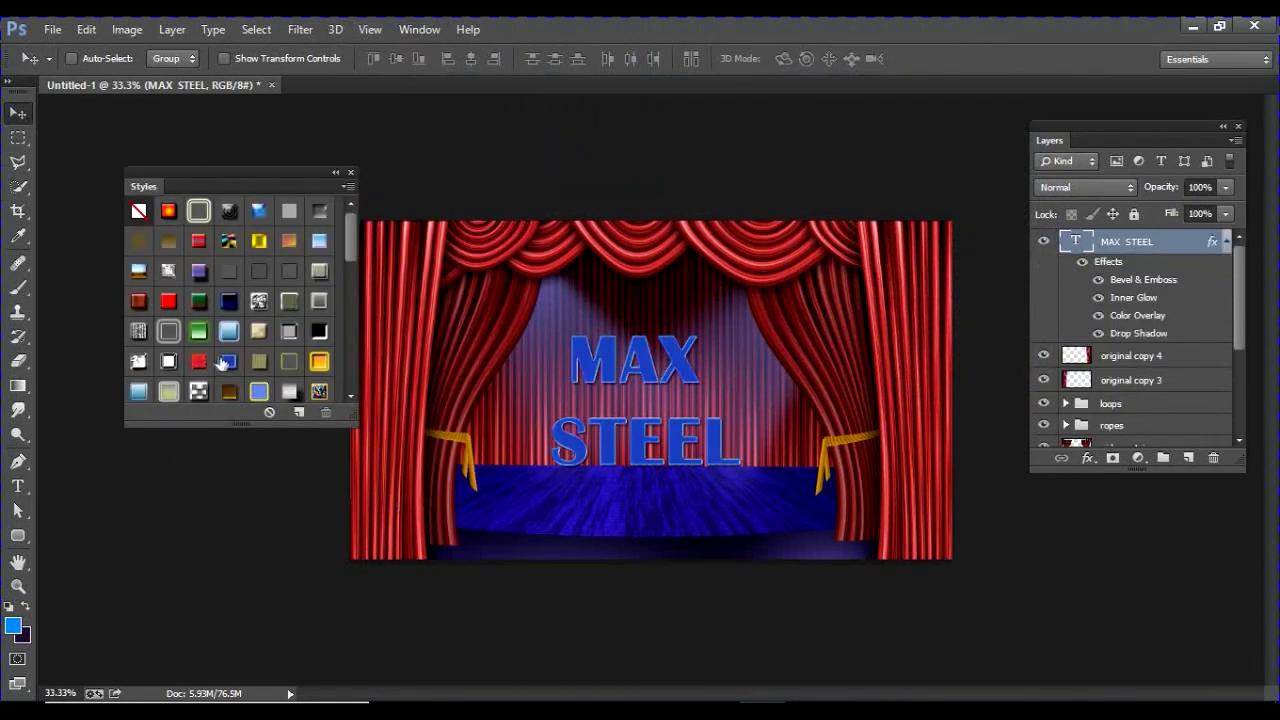
pyautogui.click(139, 391)
pyautogui.moveTo(349, 422); pyautogui.dragTo(383, 548)
pyautogui.click(289, 242)
pyautogui.click(258, 211)
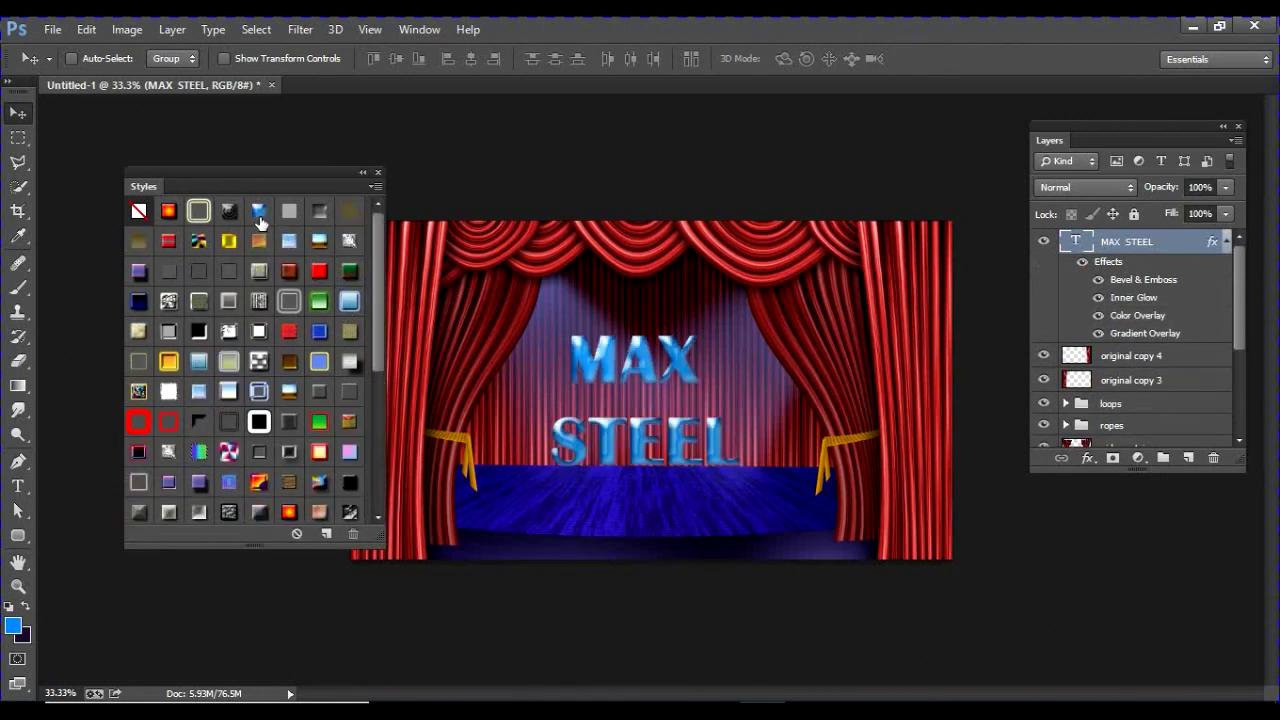
pyautogui.scroll(-3, 217, 430)
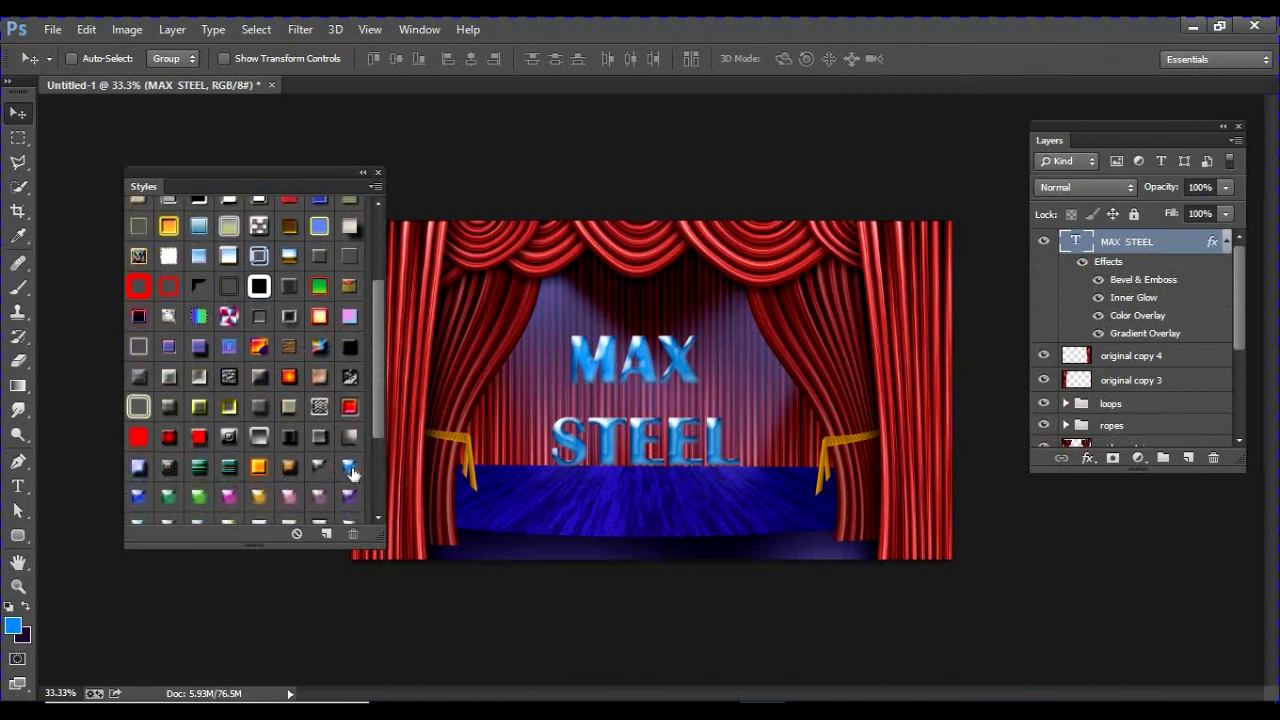
pyautogui.click(375, 187)
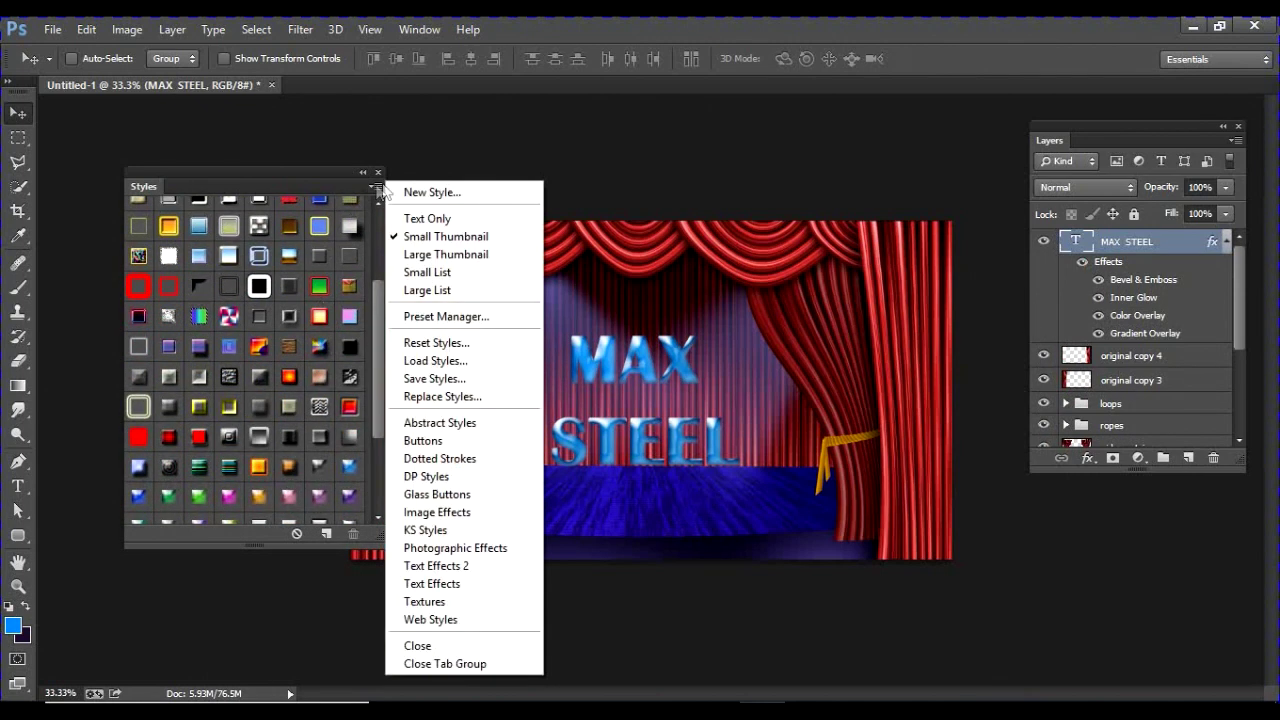
pyautogui.click(375, 187)
pyautogui.click(375, 187)
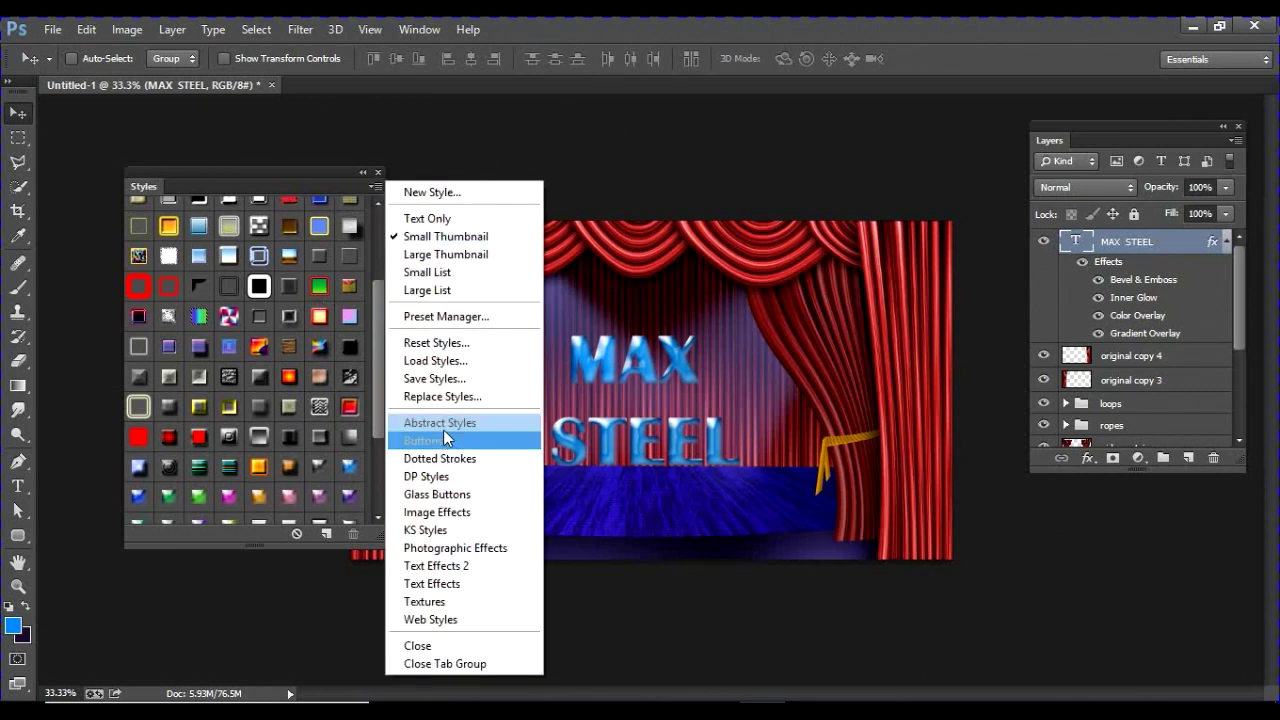
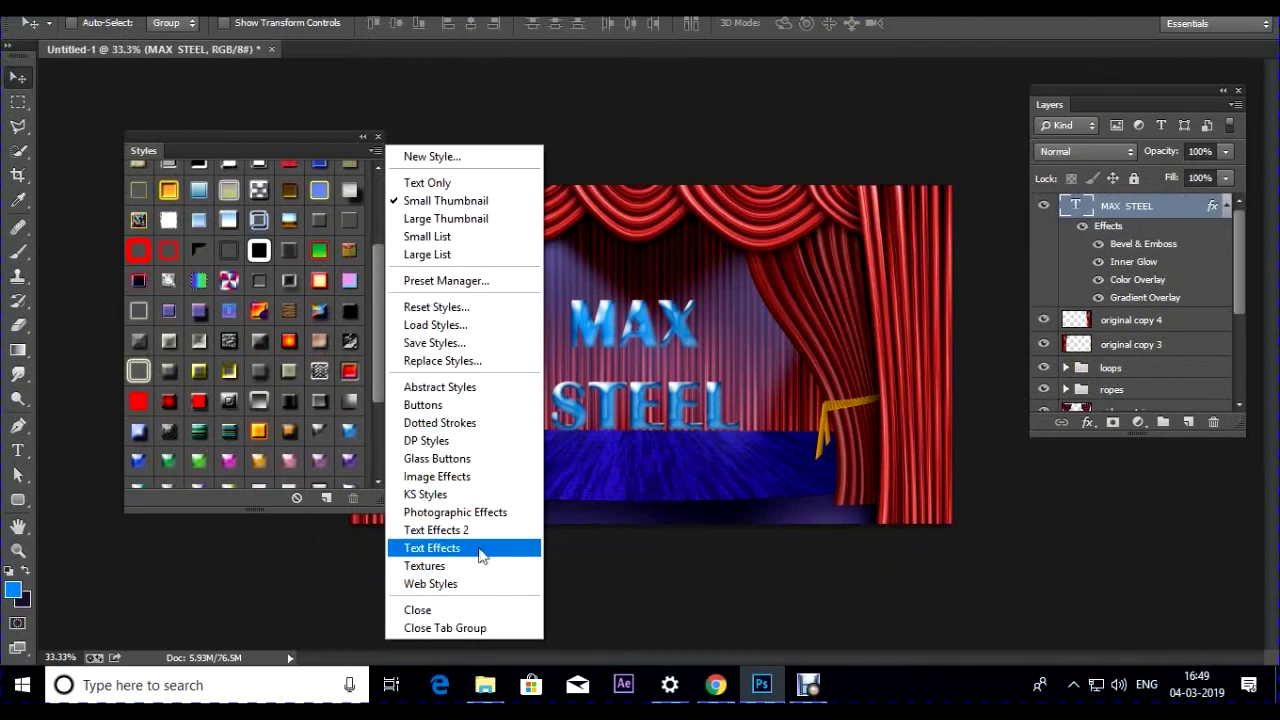
# Apply the blue-to-gold preset style with bevel, satin, gradient overlay and drop shadow to the text, trying other presets first
pyautogui.click(195, 355)
pyautogui.click(198, 342)
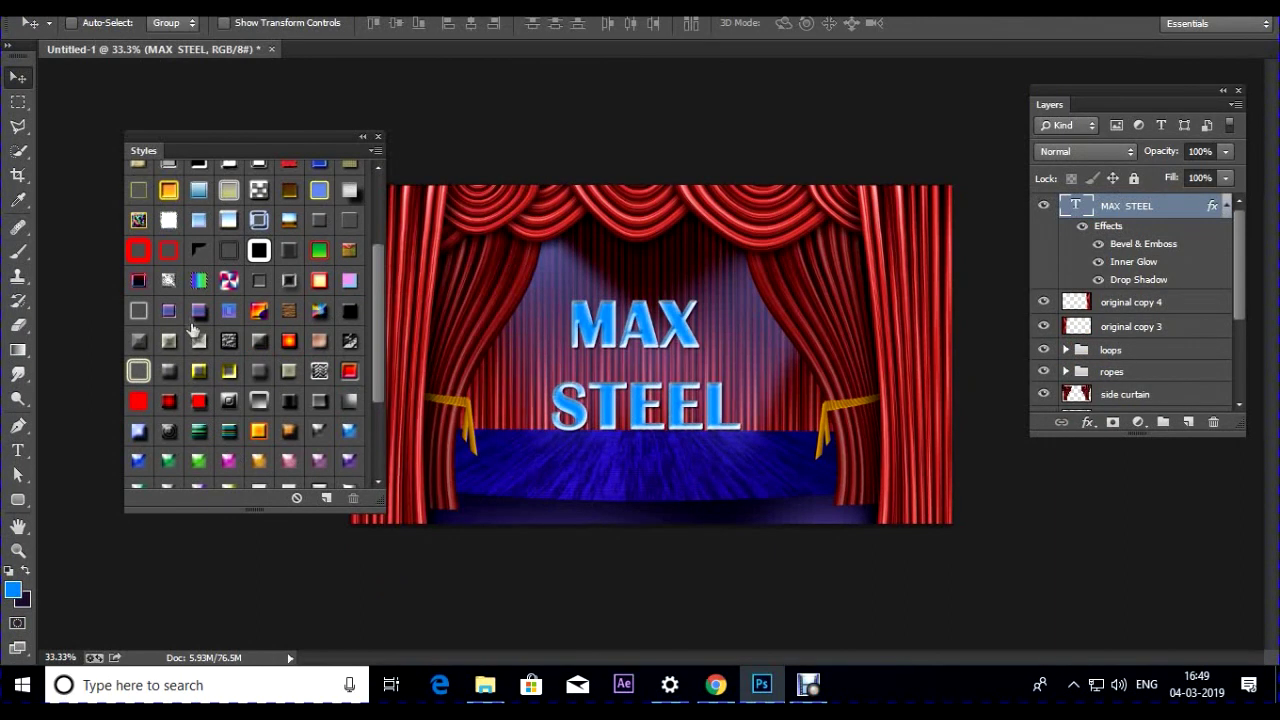
pyautogui.click(199, 282)
pyautogui.click(290, 220)
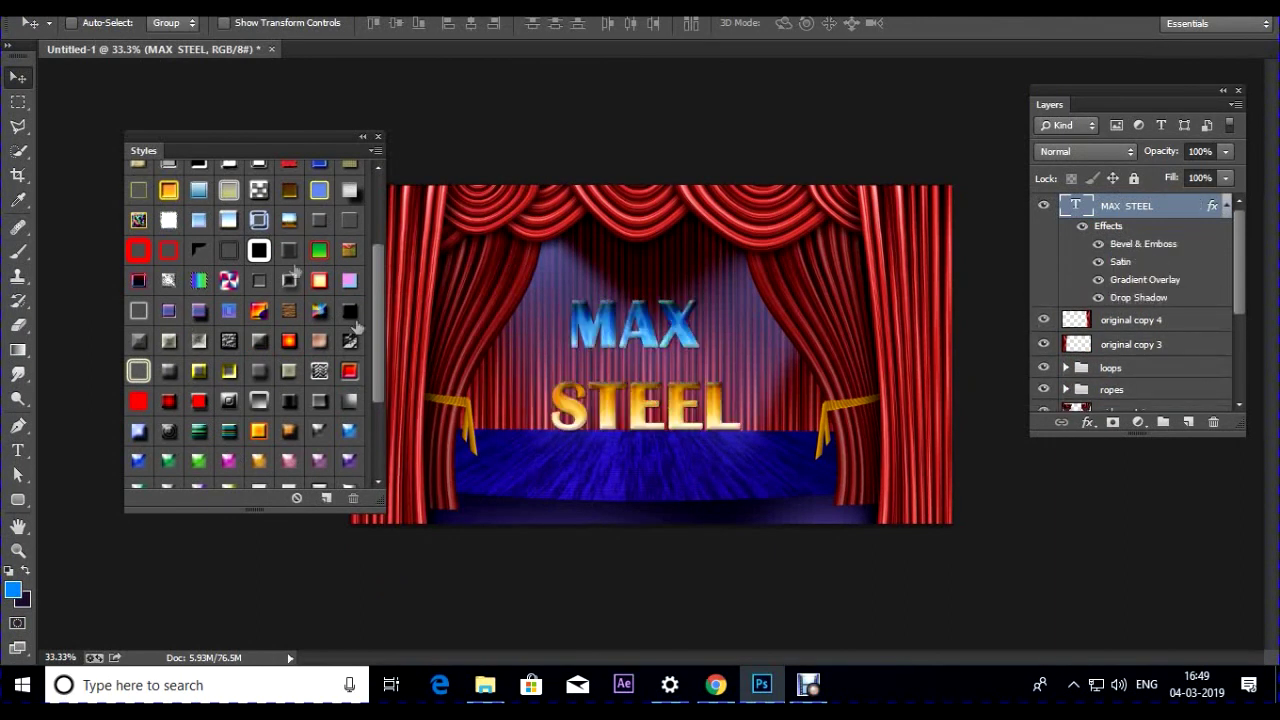
# Move the MAX STEEL text slightly lower and scale it to 100.54%
pyautogui.moveTo(598, 333); pyautogui.dragTo(596, 349)
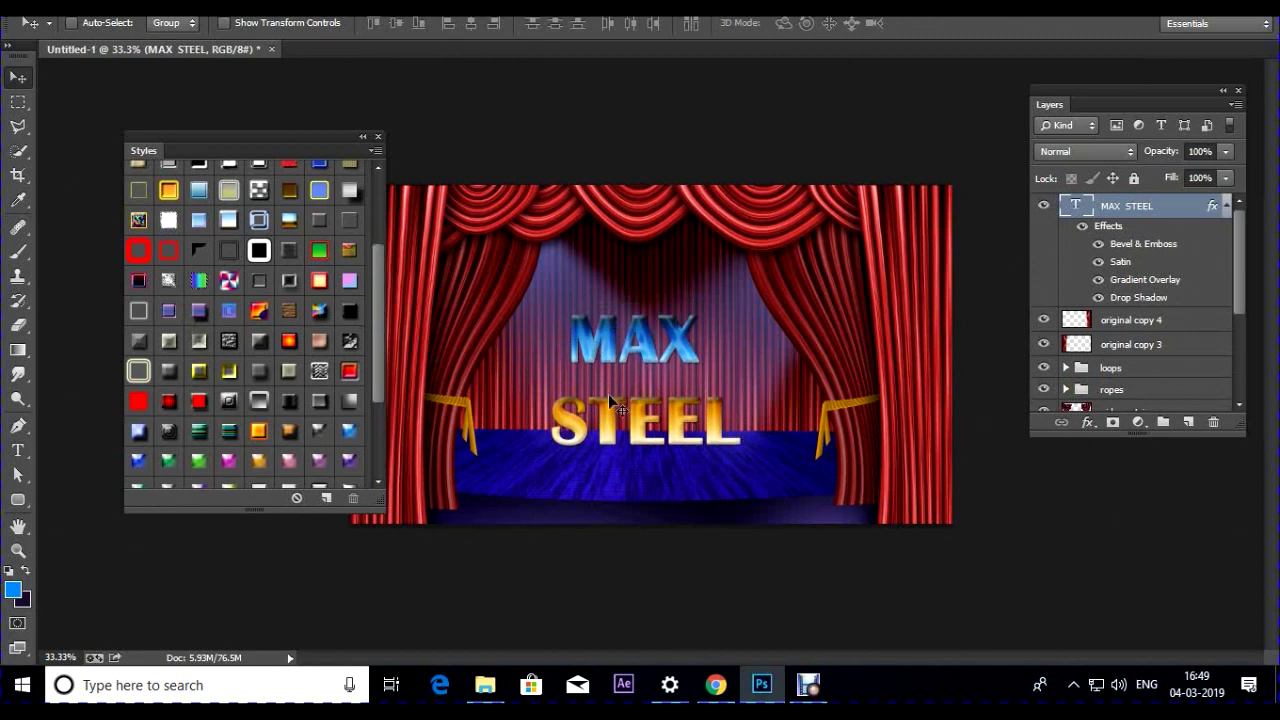
pyautogui.hotkey('ctrl', 't')
pyautogui.moveTo(747, 296)
pyautogui.mouseDown()
pyautogui.moveTo(723, 313)
pyautogui.moveTo(744, 296)
pyautogui.mouseUp()
pyautogui.press('Return')
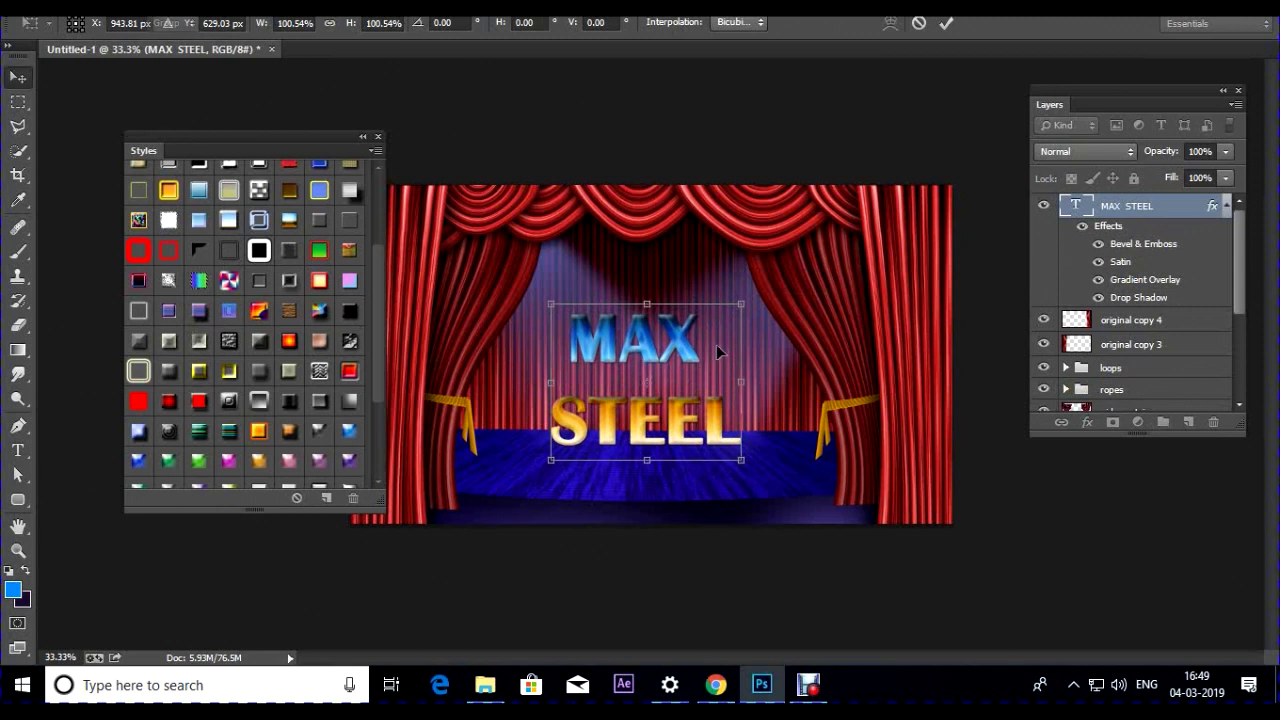
# Tone down the stage layer with Hue/Saturation, setting hue -23, saturation -51 and lightness -31
pyautogui.scroll(-5, 1063, 365)
pyautogui.click(1125, 325)
pyautogui.click(1043, 325)
pyautogui.click(1043, 325)
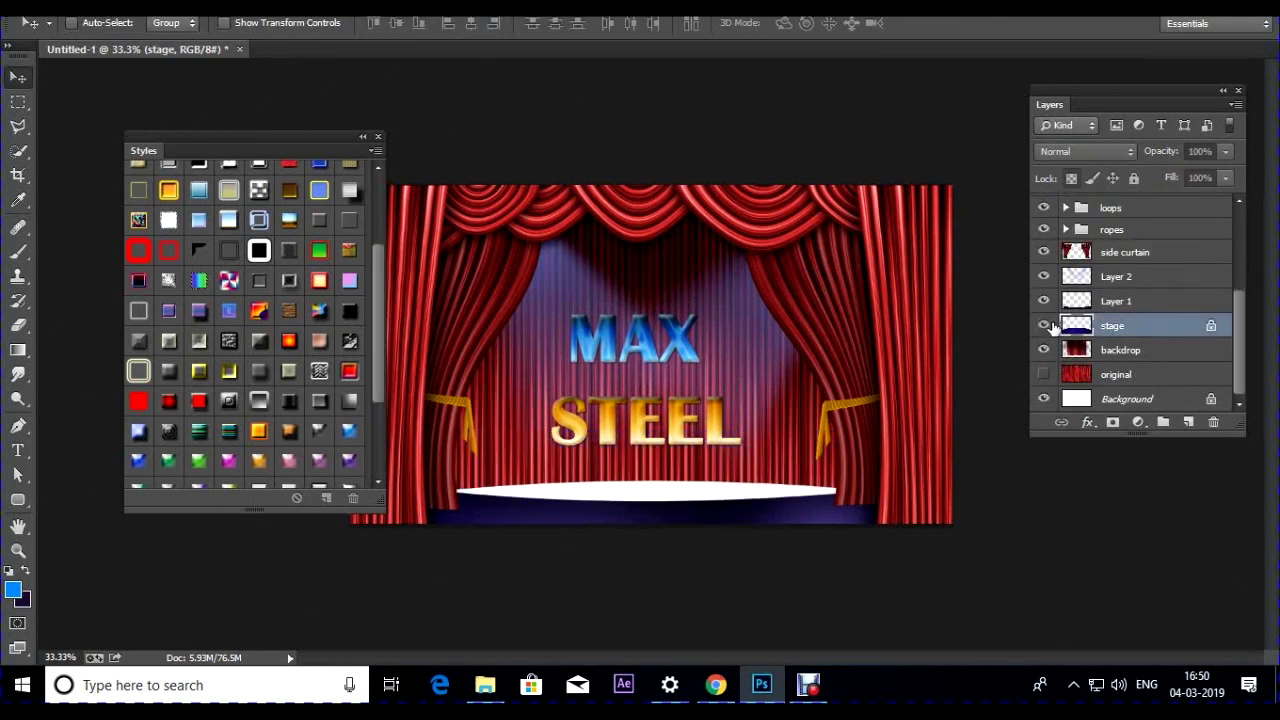
pyautogui.click(127, 30)
pyautogui.moveTo(160, 80)
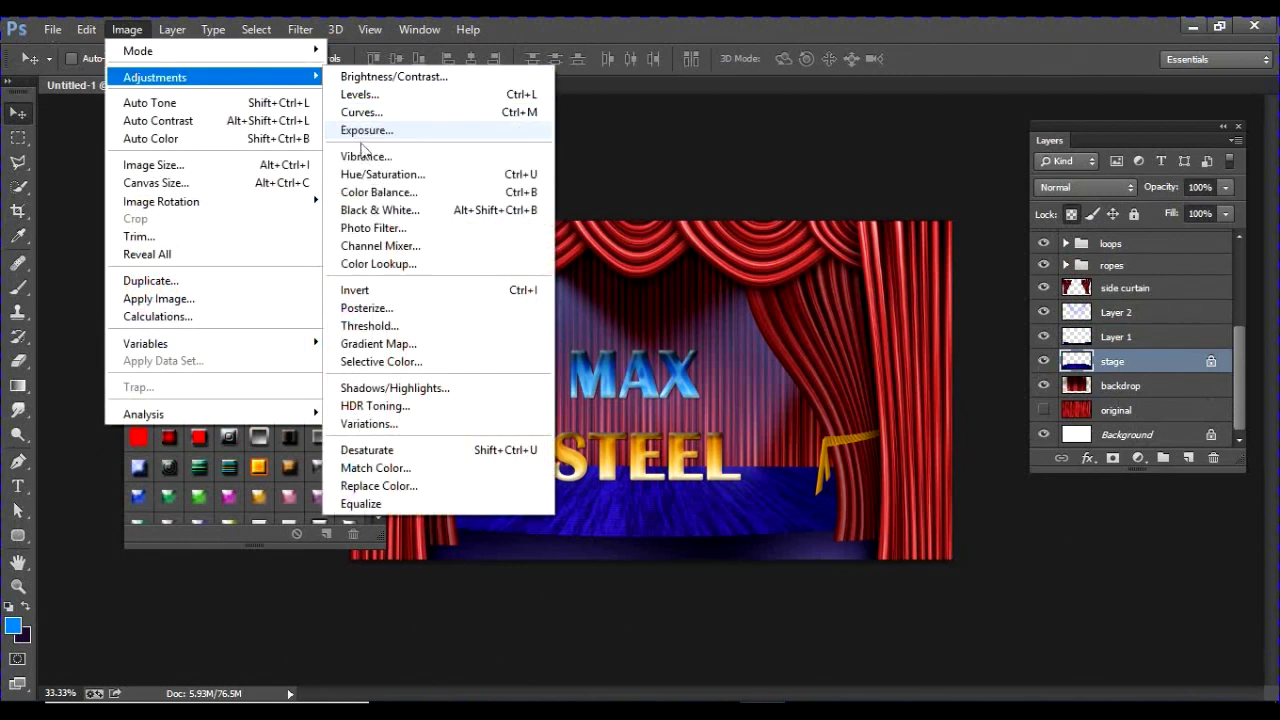
pyautogui.click(382, 174)
pyautogui.moveTo(189, 203); pyautogui.dragTo(168, 205)
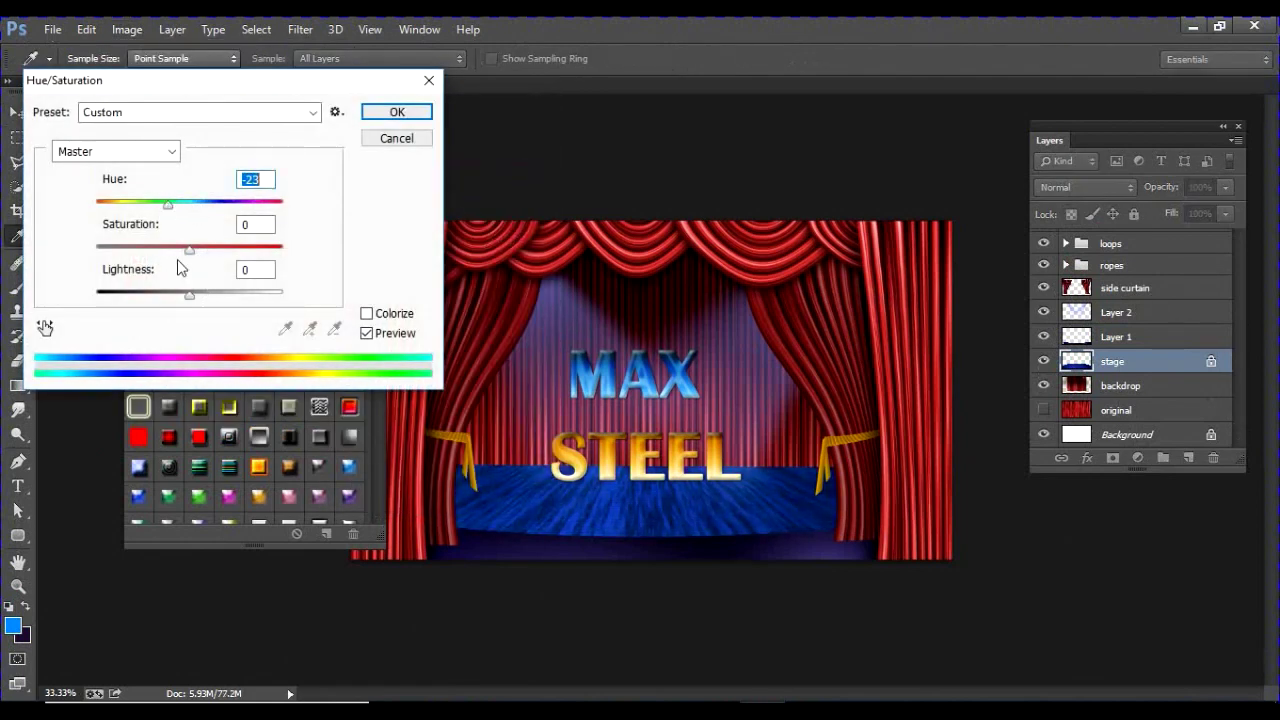
pyautogui.moveTo(190, 249); pyautogui.dragTo(143, 249)
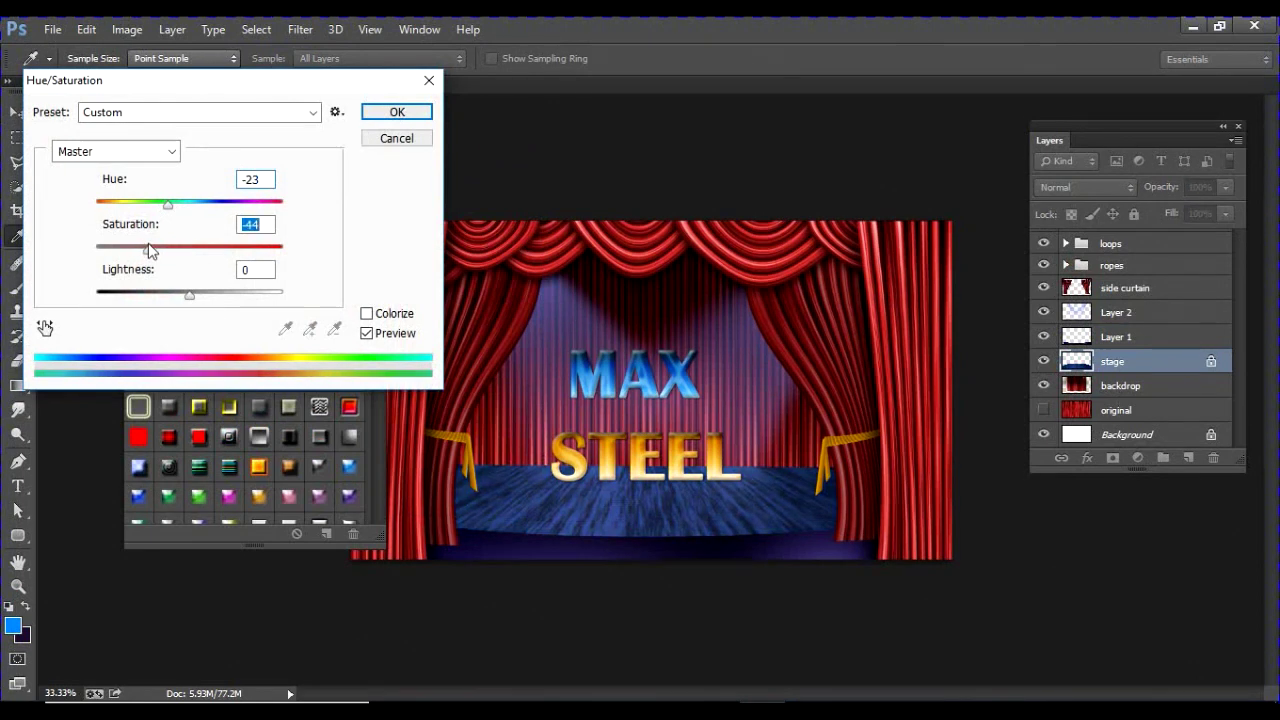
pyautogui.moveTo(183, 292); pyautogui.dragTo(163, 311)
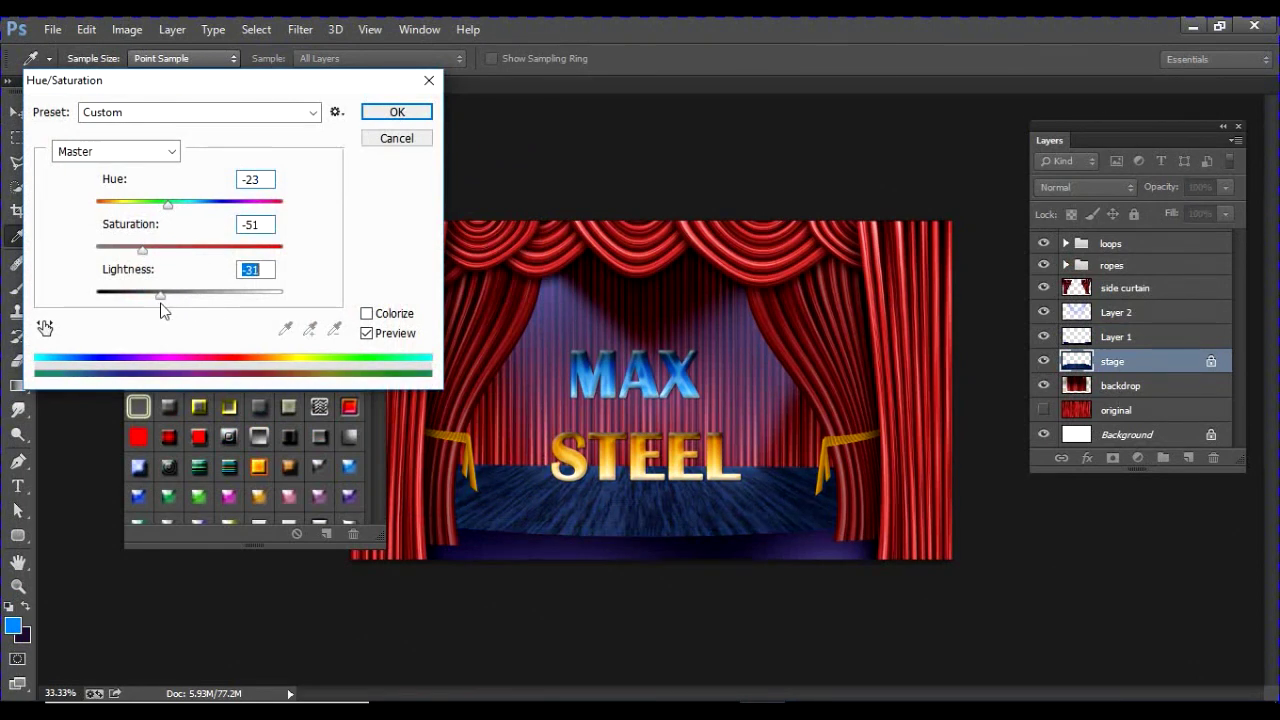
pyautogui.click(397, 112)
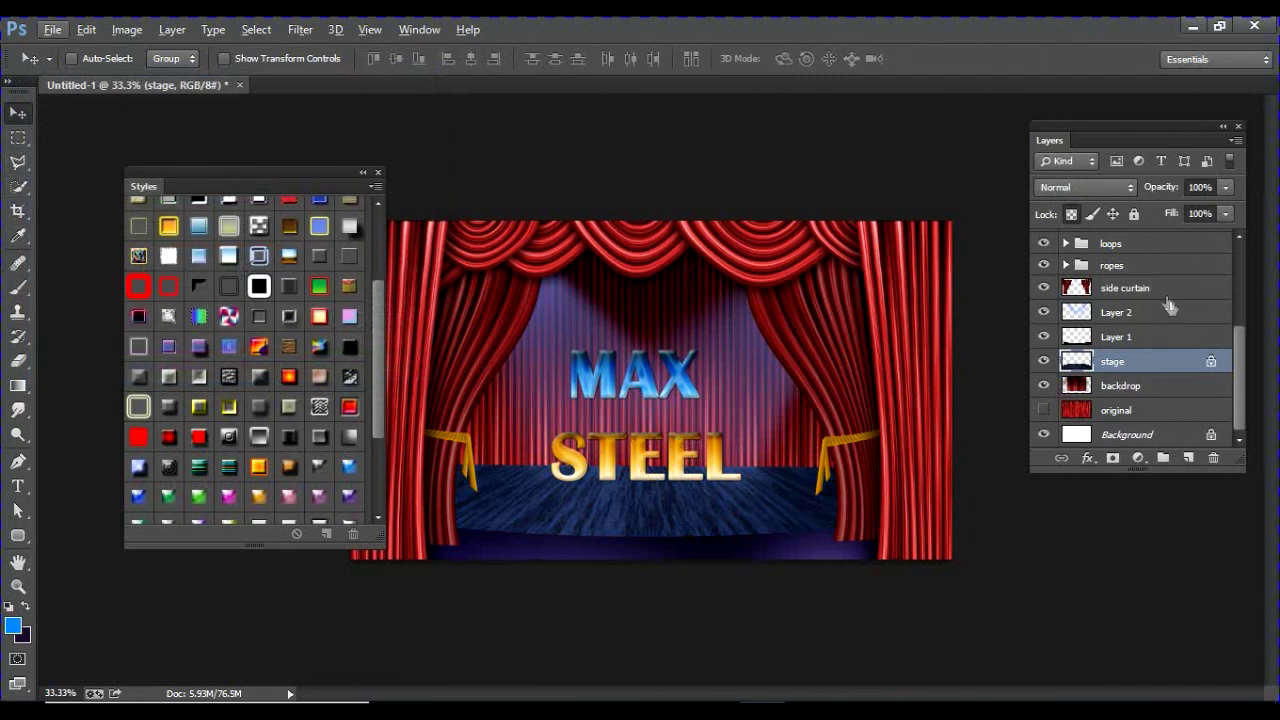
# Duplicate the MAX STEEL text layer under the name "MAX STEEL copy"
pyautogui.scroll(3, 1152, 345)
pyautogui.click(1144, 248)
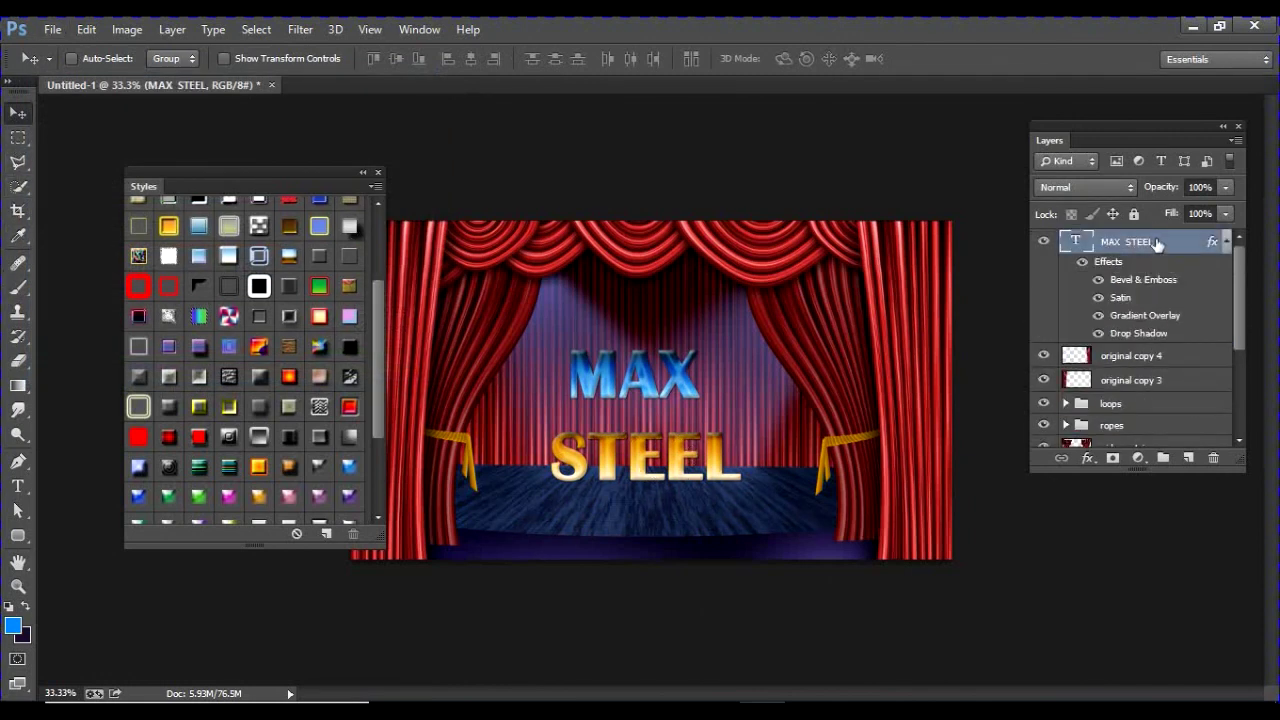
pyautogui.rightClick(1166, 247)
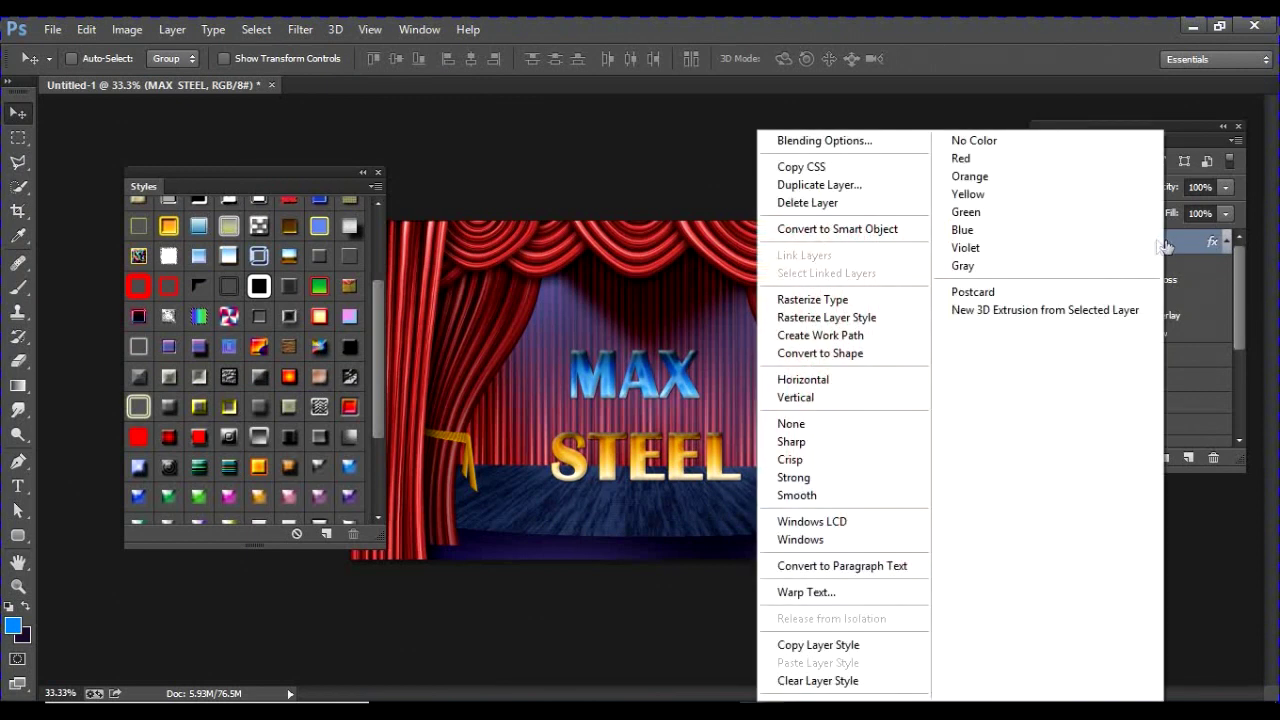
pyautogui.click(866, 188)
pyautogui.click(800, 228)
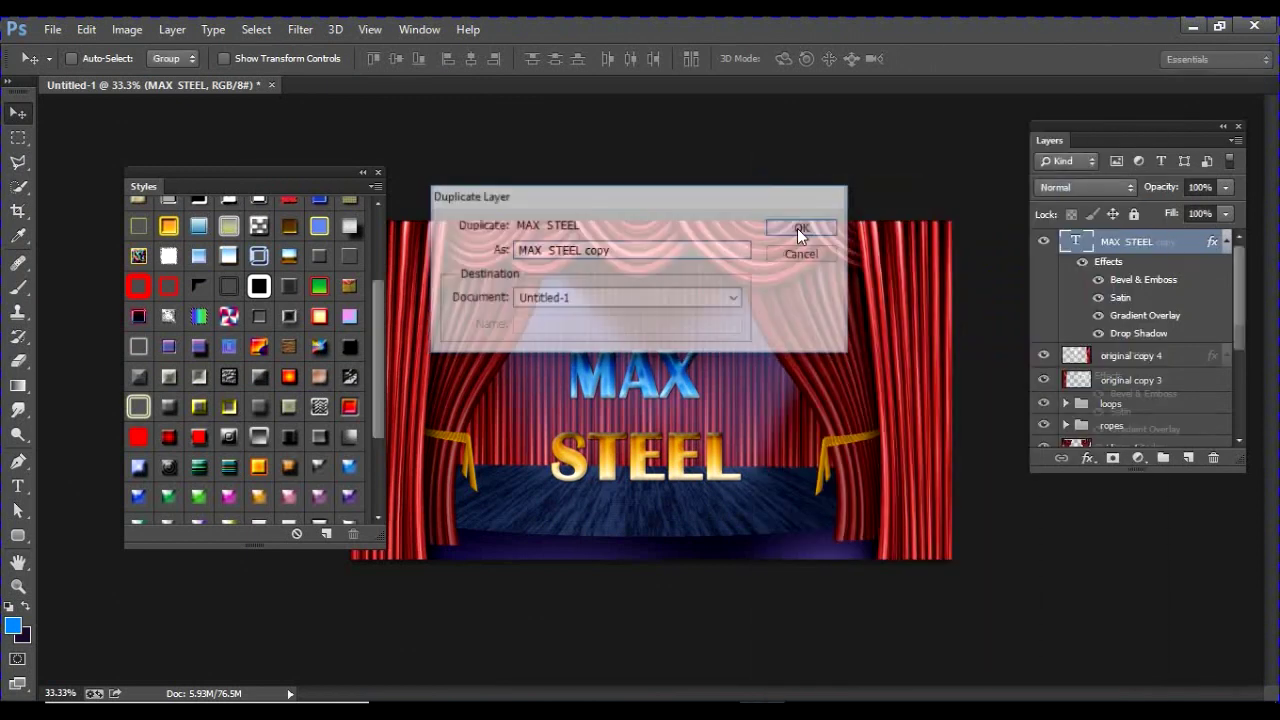
# Rasterize the type of the MAX STEEL copy layer
pyautogui.rightClick(1166, 258)
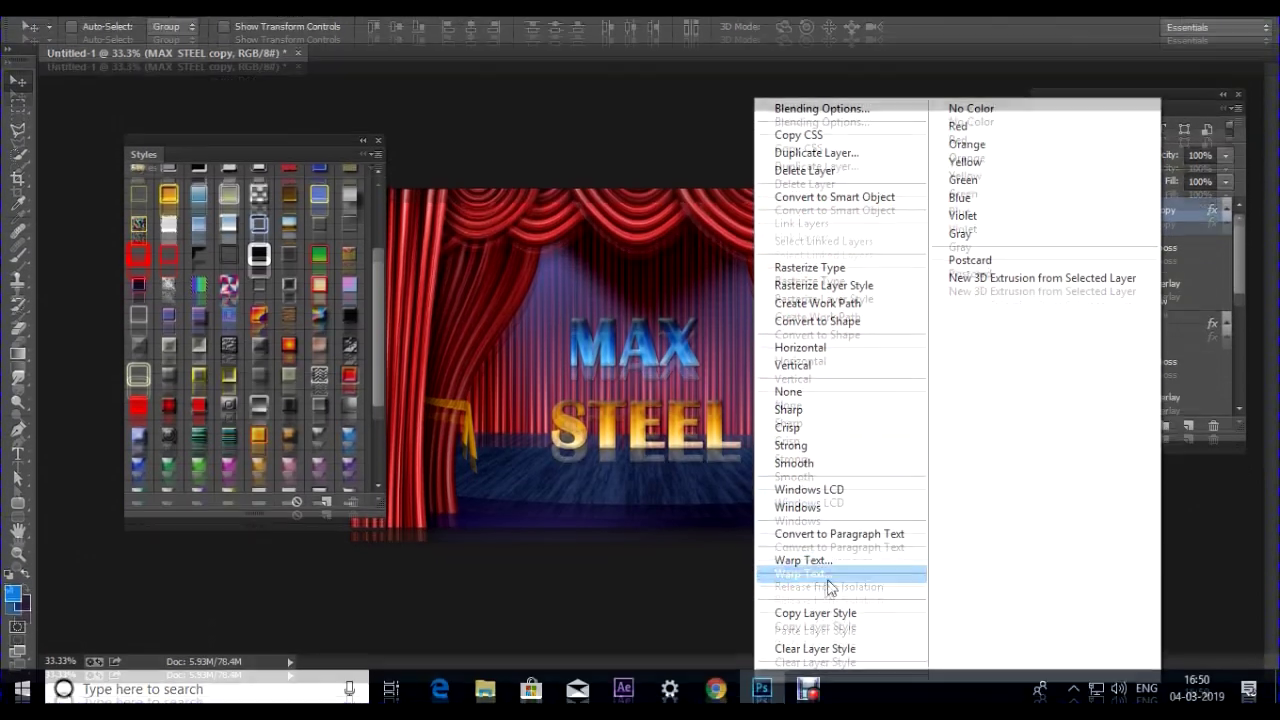
pyautogui.click(874, 263)
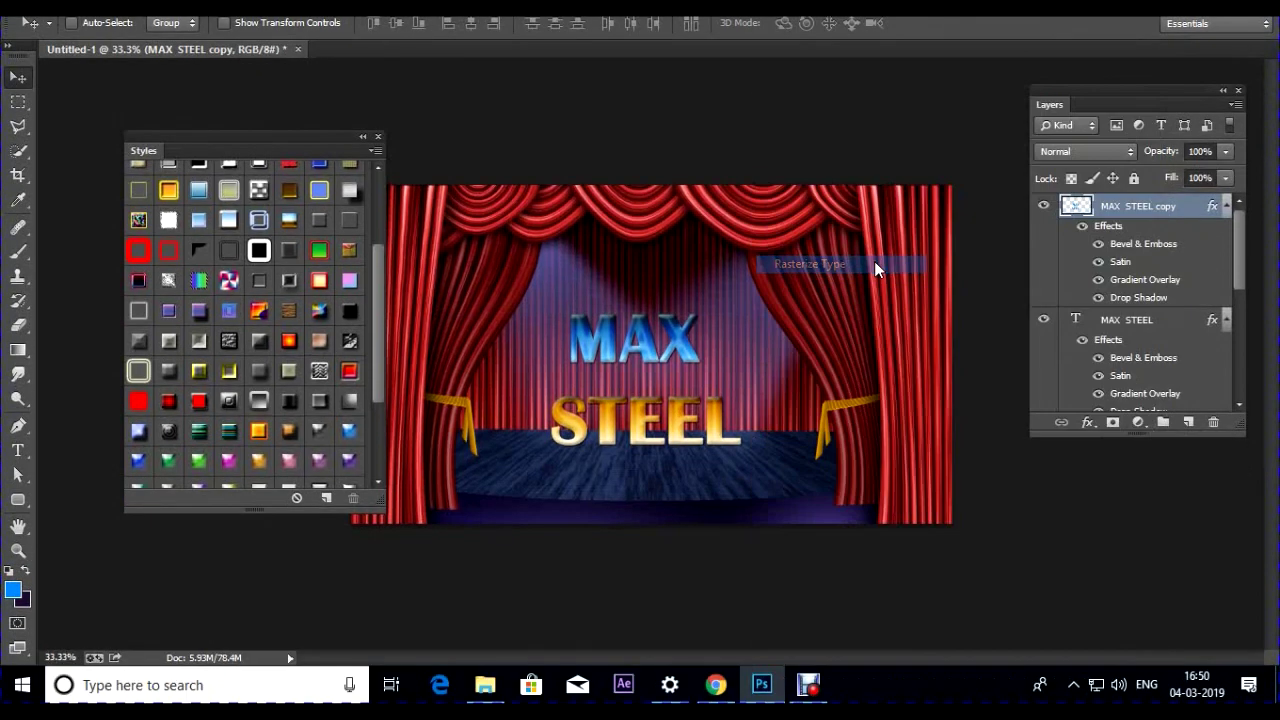
pyautogui.moveTo(650, 420)
pyautogui.mouseDown()
pyautogui.moveTo(652, 395)
pyautogui.moveTo(650, 420)
pyautogui.mouseUp()
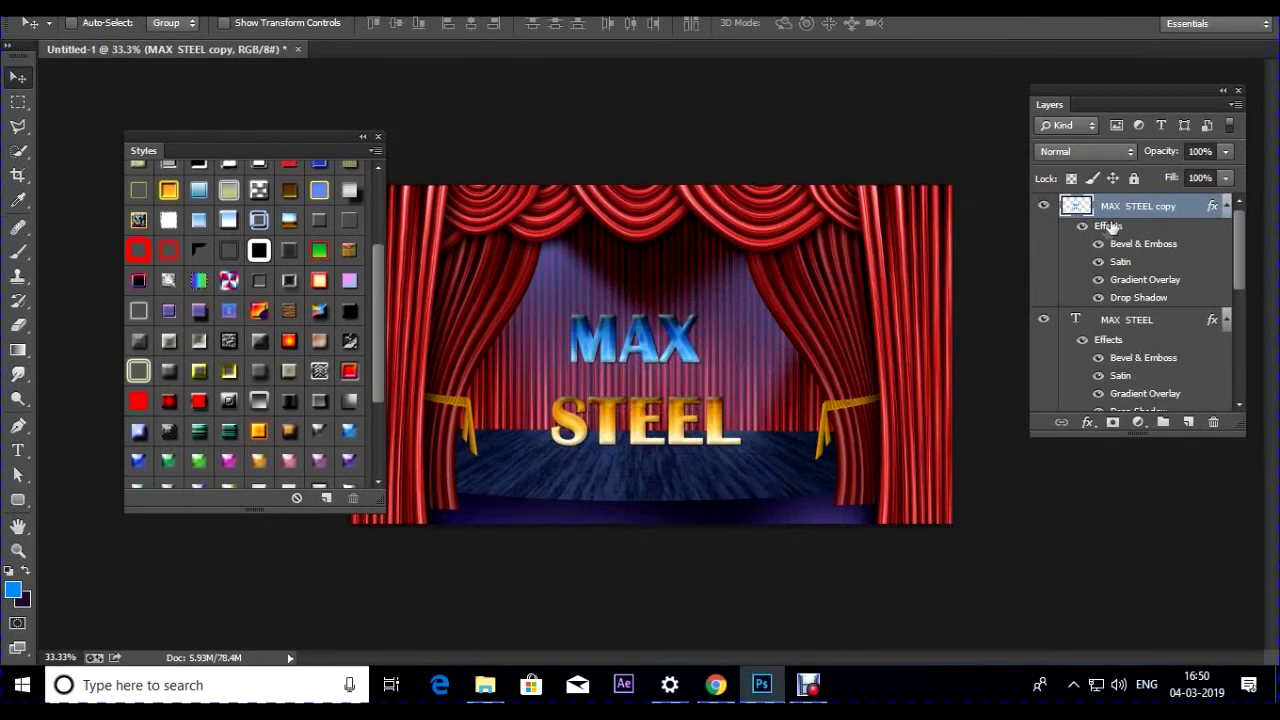
# Rasterize the layer style of the MAX STEEL copy layer and shift the copy slightly lower on the canvas
pyautogui.rightClick(1135, 207)
pyautogui.click(809, 254)
pyautogui.moveTo(640, 375); pyautogui.dragTo(671, 379)
# Distort the MAX STEEL copy with Free Transform, flattening it onto the stage floor and spreading its upper corners outward
pyautogui.hotkey('ctrl', 't')
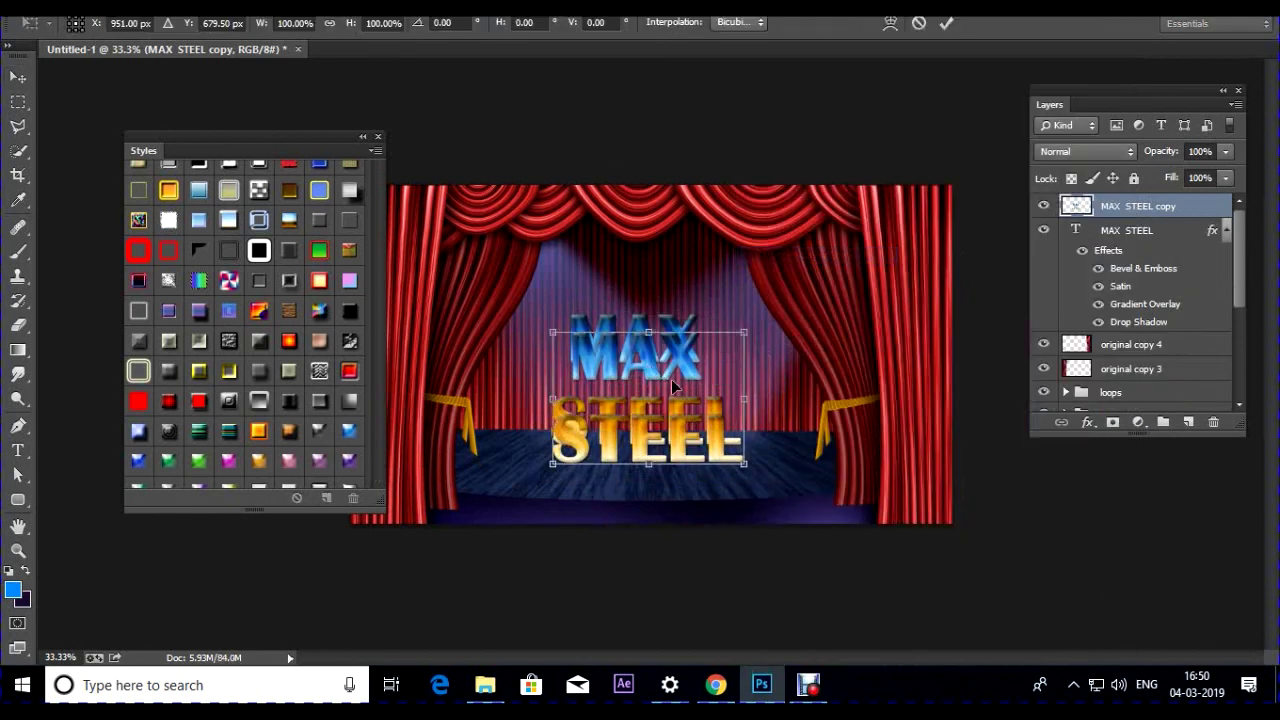
pyautogui.moveTo(745, 338); pyautogui.dragTo(751, 380)
pyautogui.moveTo(552, 412); pyautogui.dragTo(533, 425)
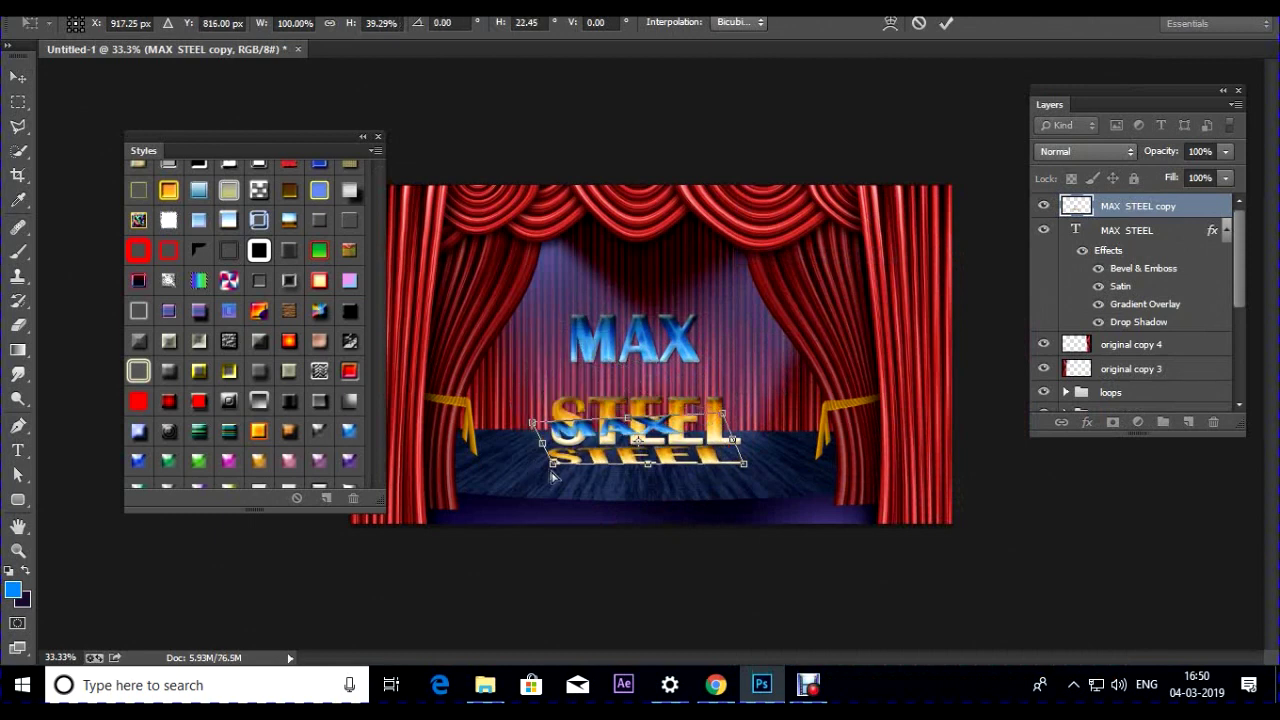
pyautogui.moveTo(722, 414); pyautogui.dragTo(797, 428)
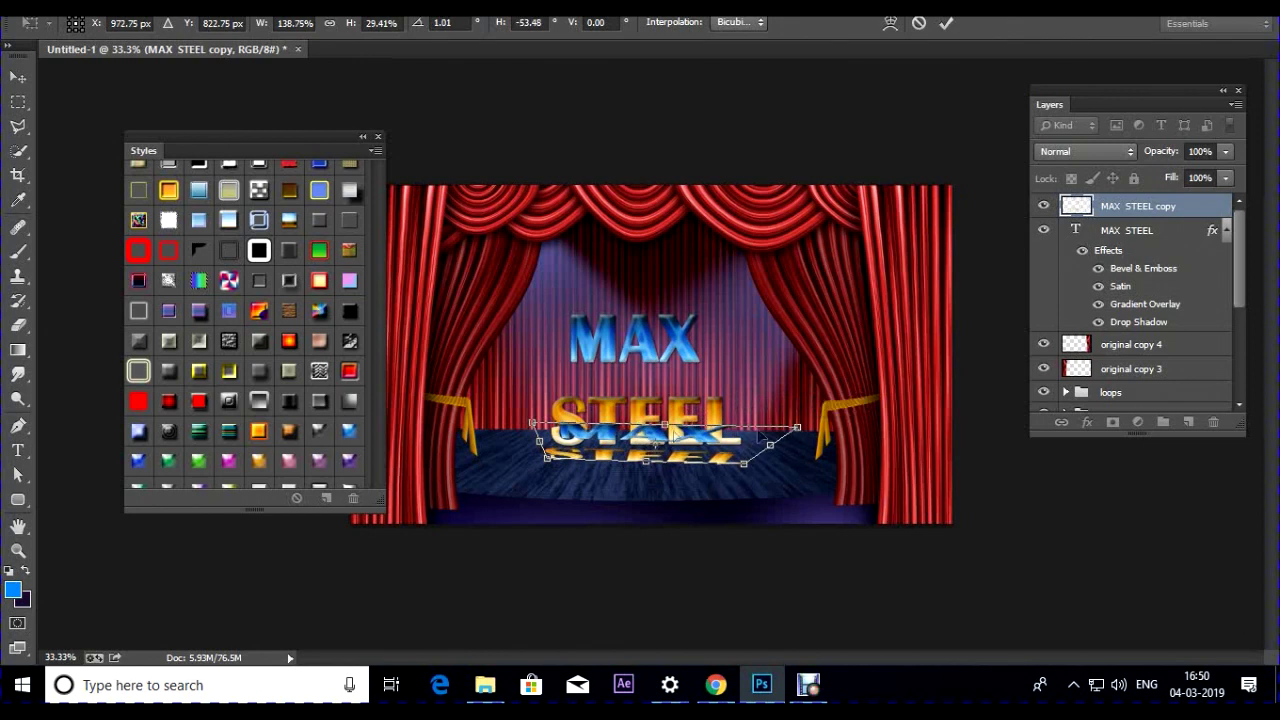
pyautogui.moveTo(536, 424); pyautogui.dragTo(500, 419)
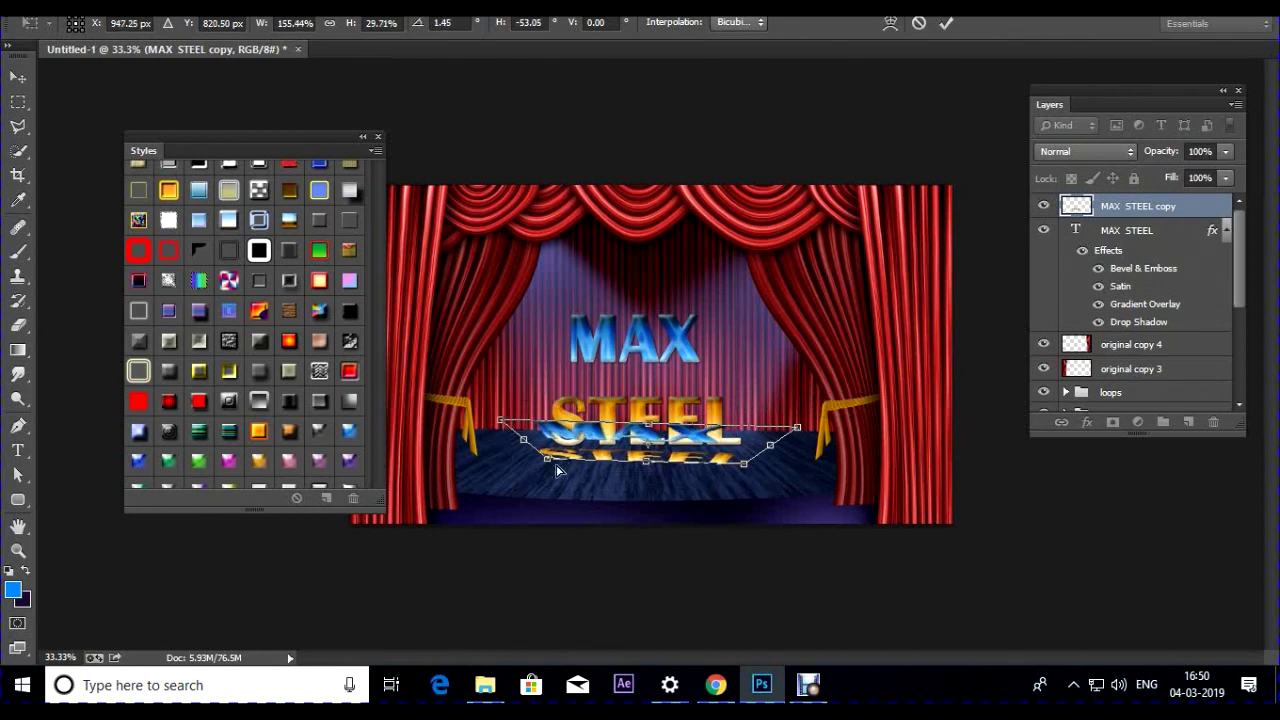
pyautogui.press('Return')
# Place the MAX STEEL copy layer beneath the MAX STEEL text layer and squash the copy vertically under the title
pyautogui.moveTo(1160, 207); pyautogui.dragTo(1150, 322)
pyautogui.moveTo(562, 461); pyautogui.dragTo(567, 466)
pyautogui.hotkey('ctrl', 't')
pyautogui.moveTo(647, 421); pyautogui.dragTo(649, 447)
pyautogui.press('Return')
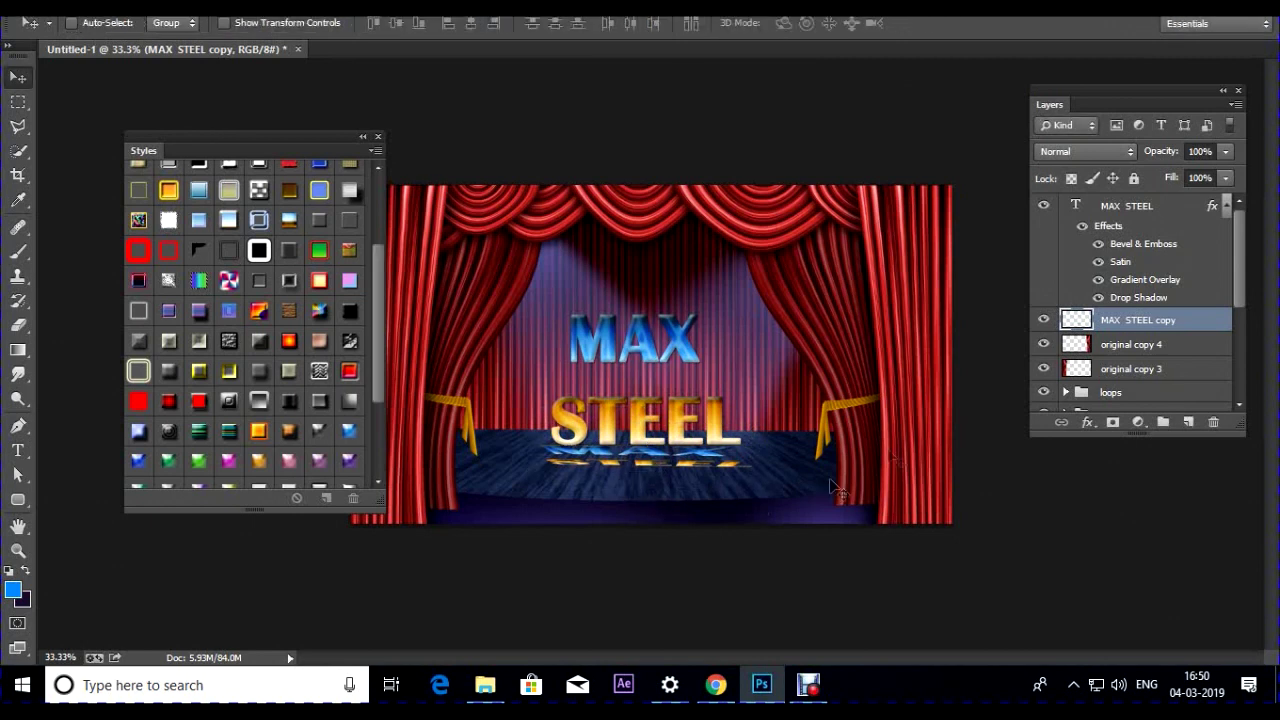
# Lock the transparent pixels of the MAX STEEL copy layer and set the Brush tool's foreground colour to dark blue #131e3e
pyautogui.click(18, 251)
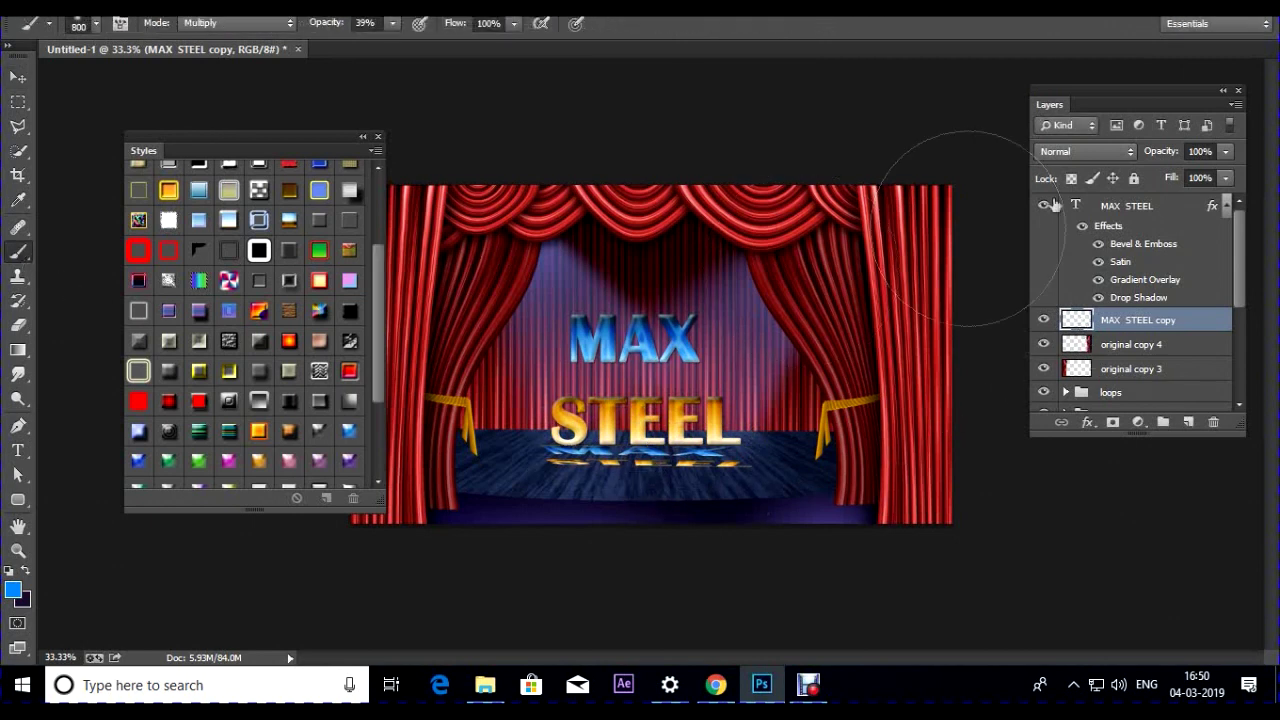
pyautogui.click(13, 590)
pyautogui.click(686, 234)
pyautogui.click(720, 276)
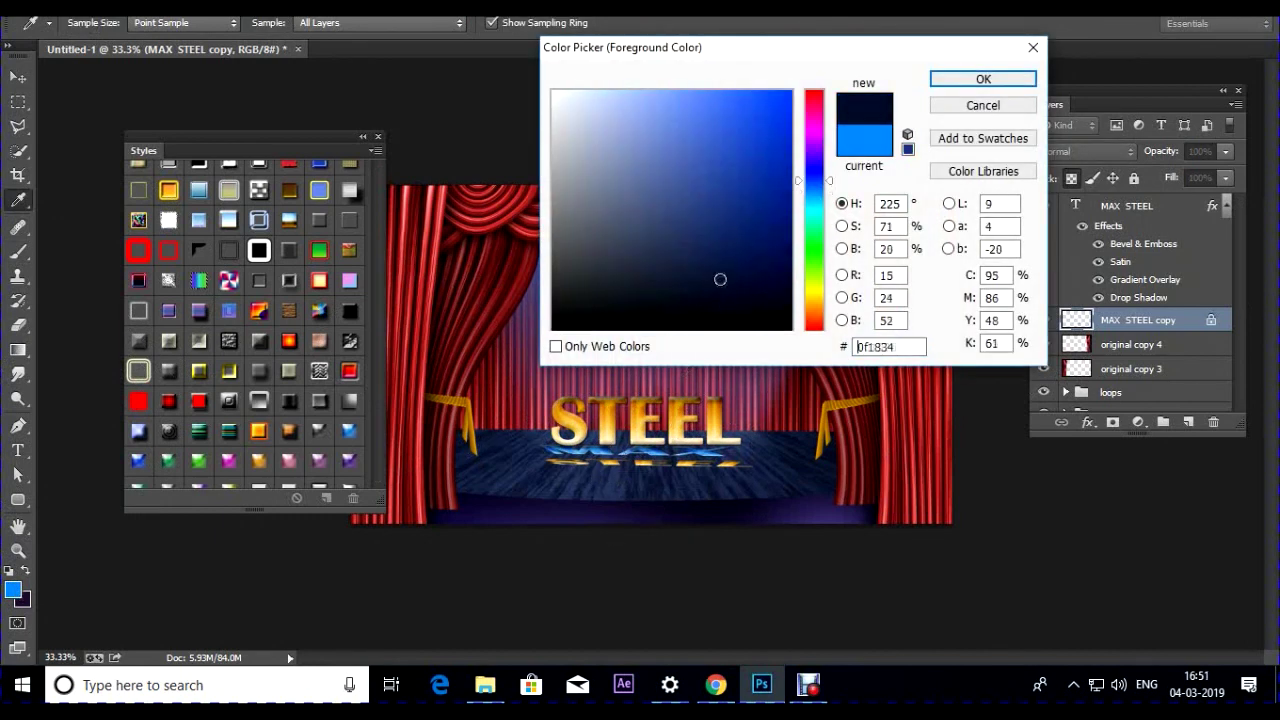
pyautogui.click(945, 115)
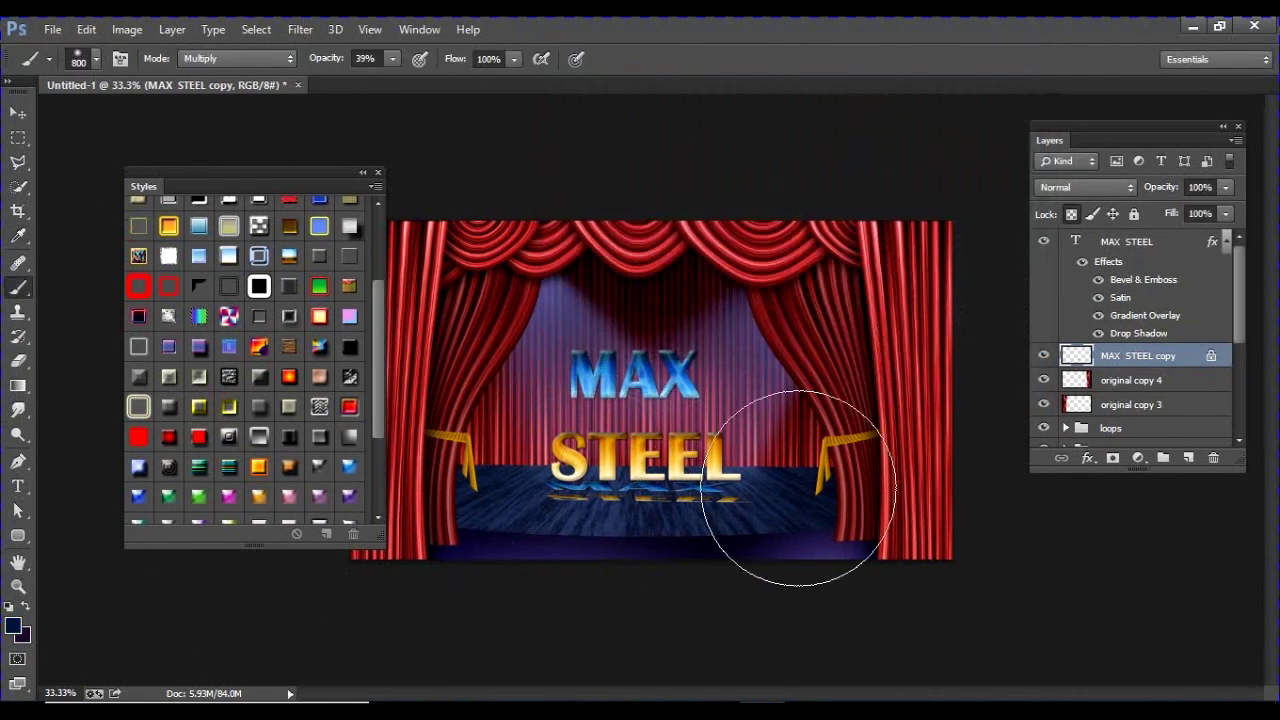
# Paint the flattened MAX STEEL copy dark with the 800 px brush at 100% opacity, switching from Normal to Multiply mode
pyautogui.moveTo(315, 62); pyautogui.dragTo(376, 62)
pyautogui.click(254, 59)
pyautogui.click(245, 77)
pyautogui.moveTo(523, 472); pyautogui.dragTo(443, 514)
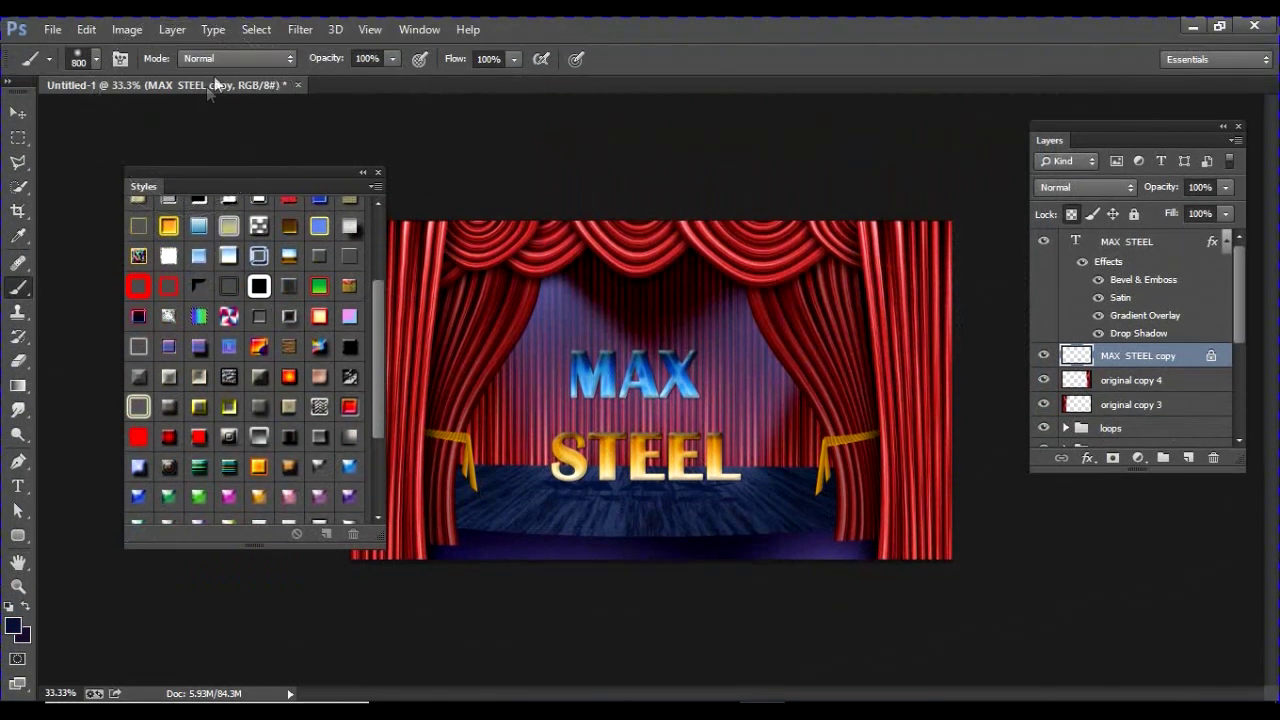
pyautogui.click(222, 59)
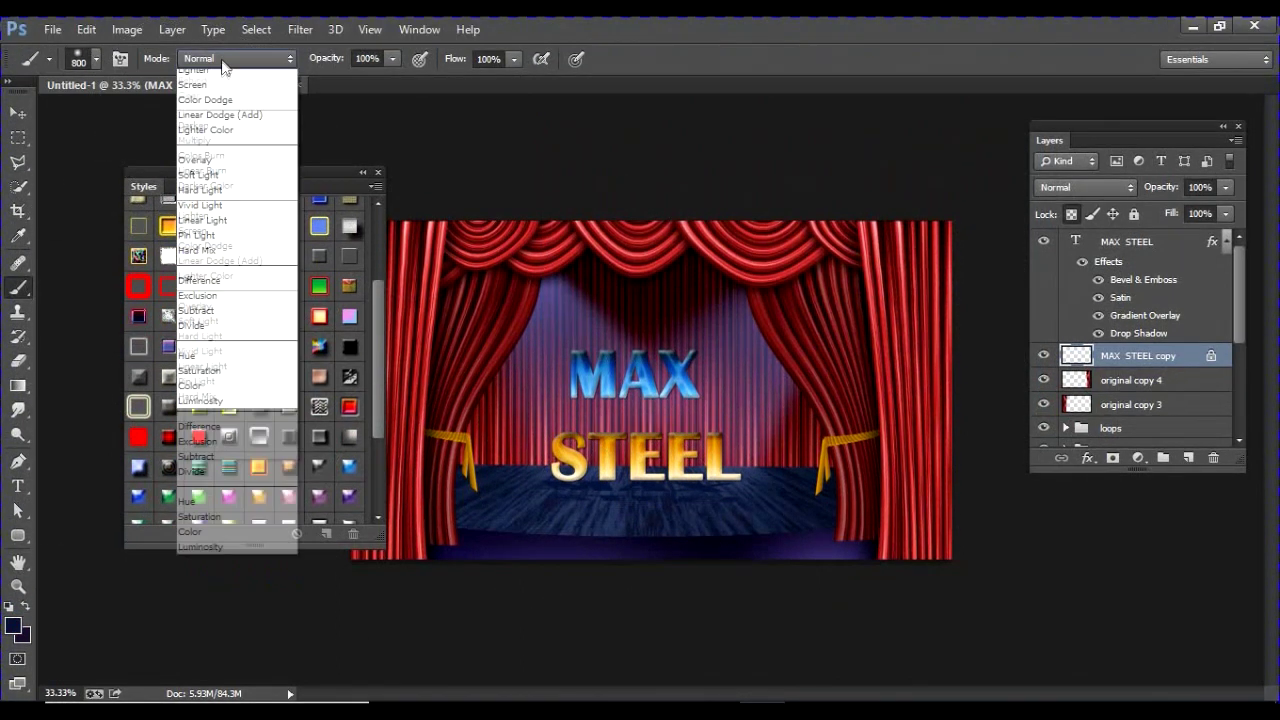
pyautogui.click(196, 168)
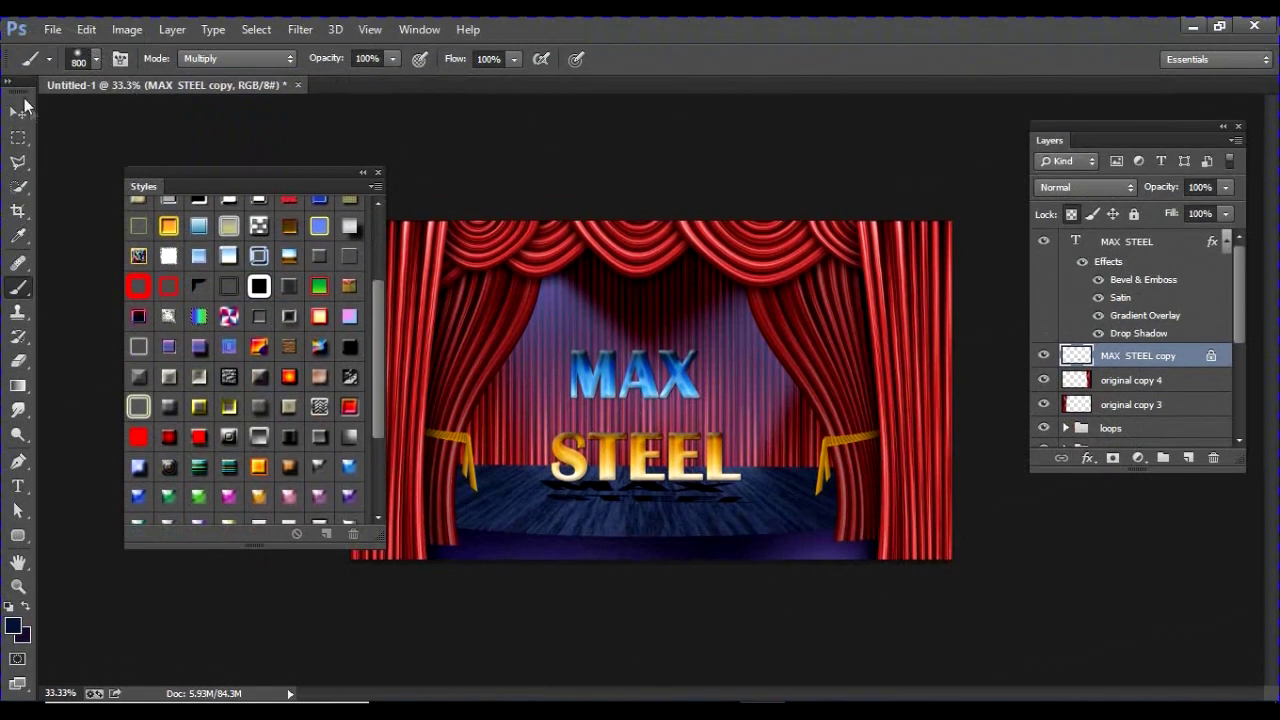
pyautogui.click(17, 80)
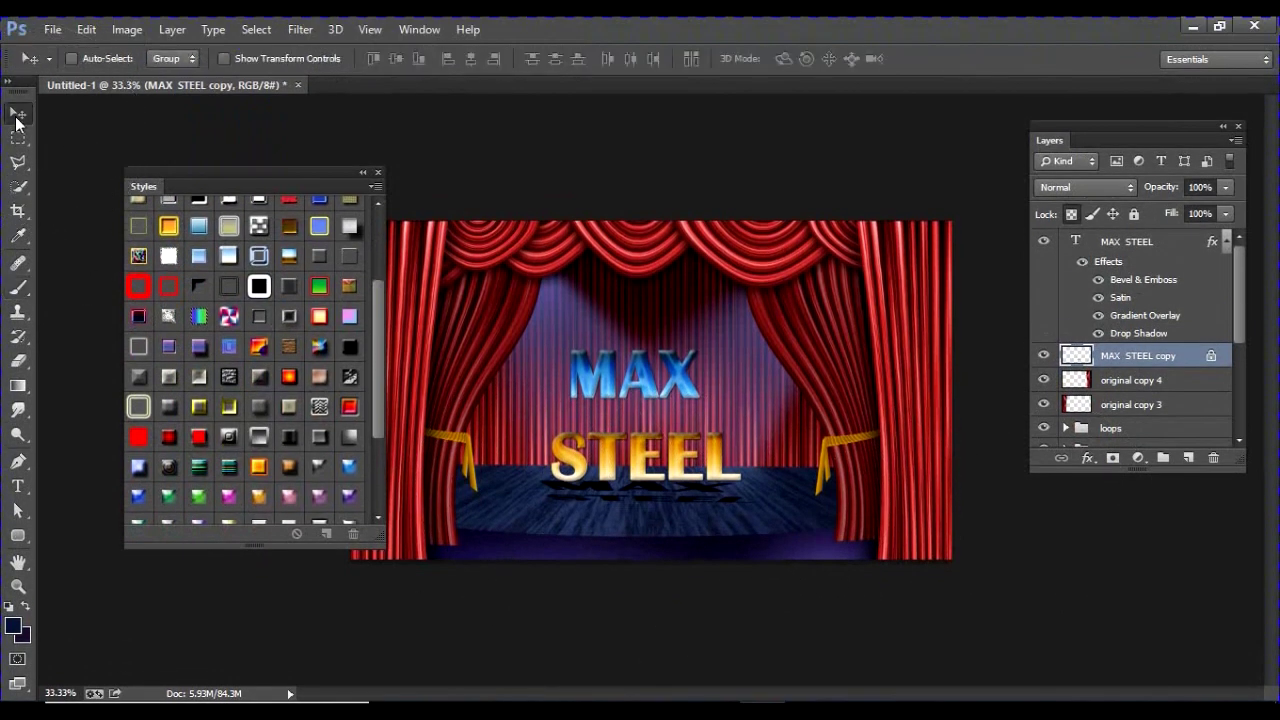
pyautogui.click(300, 29)
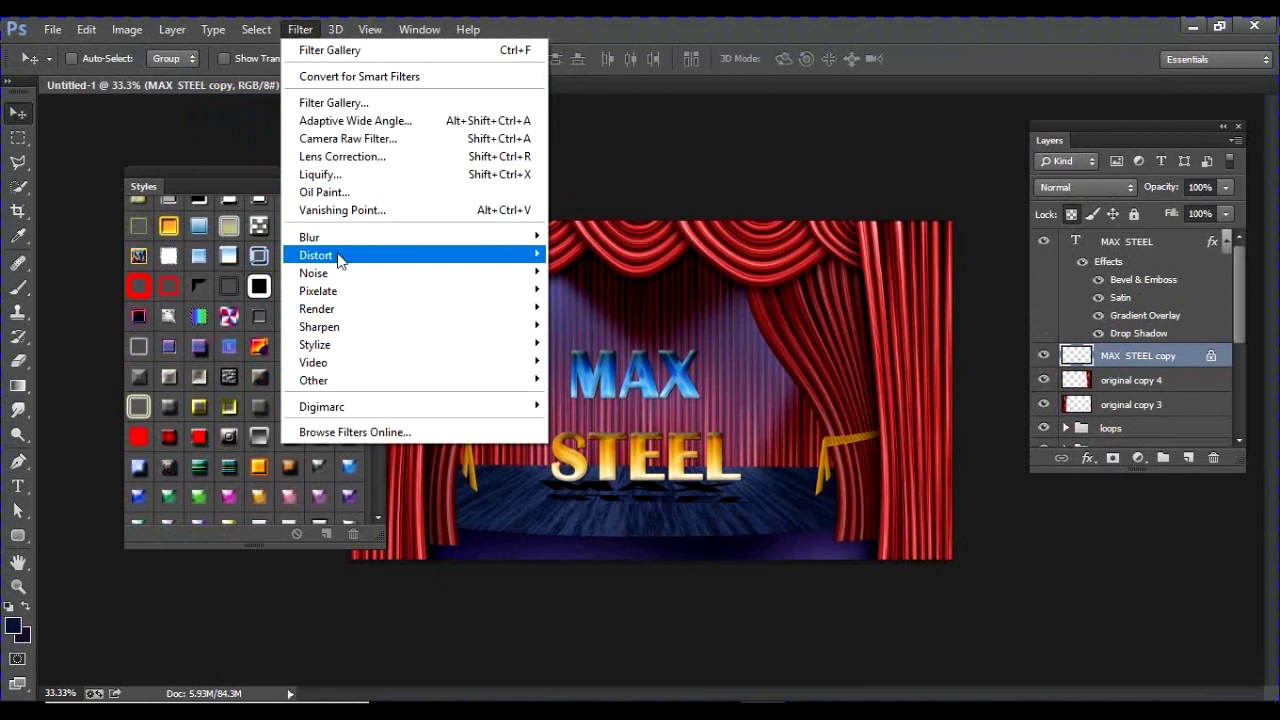
pyautogui.moveTo(345, 258)
pyautogui.moveTo(500, 240)
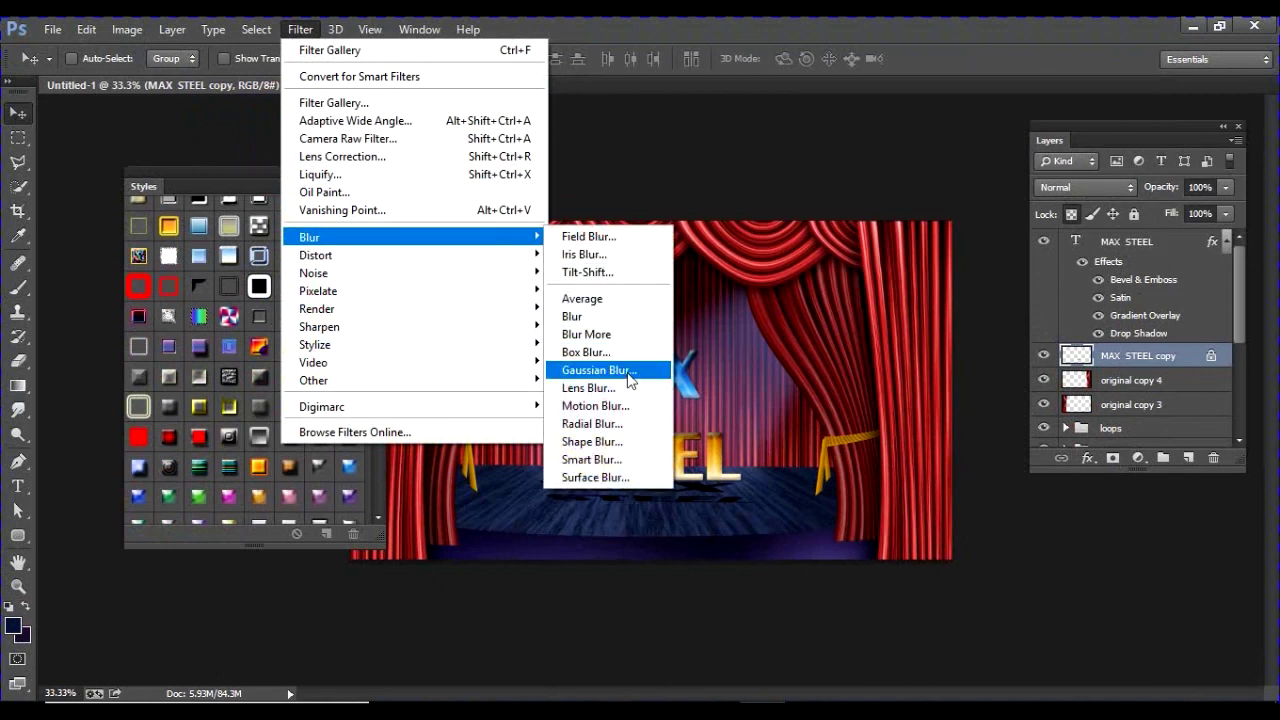
pyautogui.click(620, 370)
pyautogui.moveTo(862, 422); pyautogui.dragTo(842, 416)
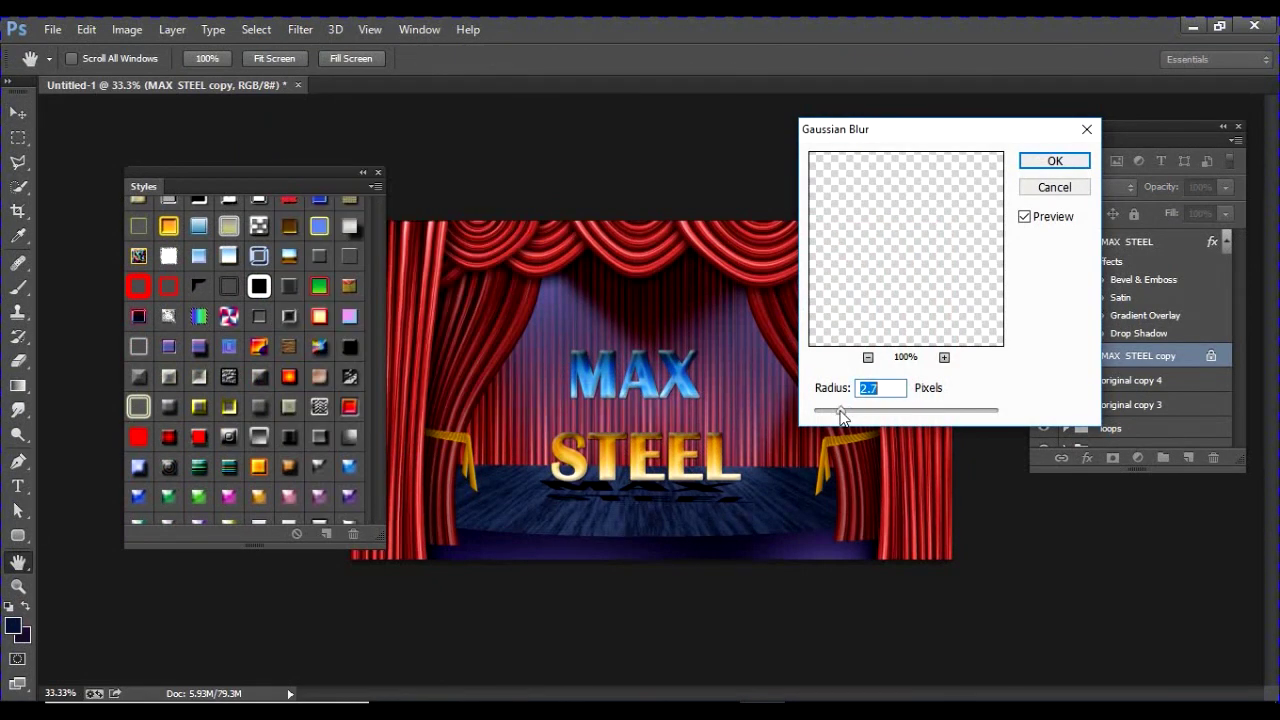
pyautogui.click(1054, 187)
# Unlock the transparent pixels of the MAX STEEL copy layer and blur it with an 8.4-pixel Gaussian Blur
pyautogui.click(1070, 214)
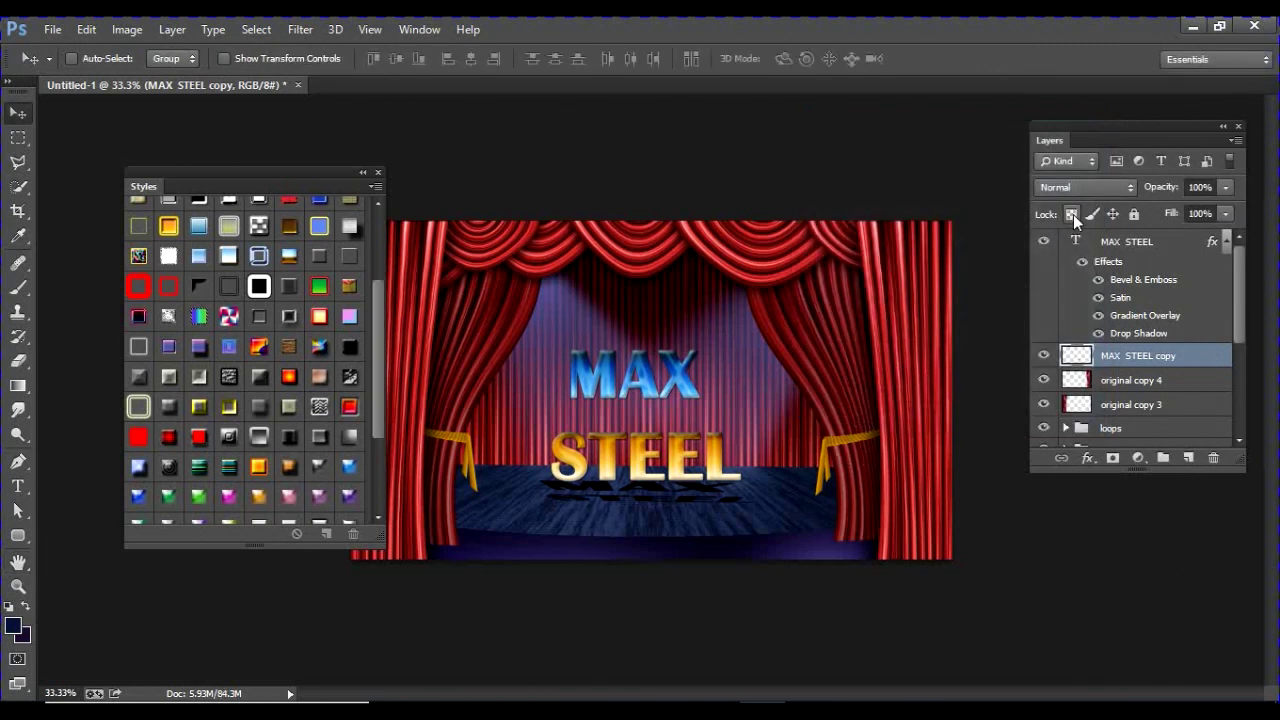
pyautogui.click(300, 29)
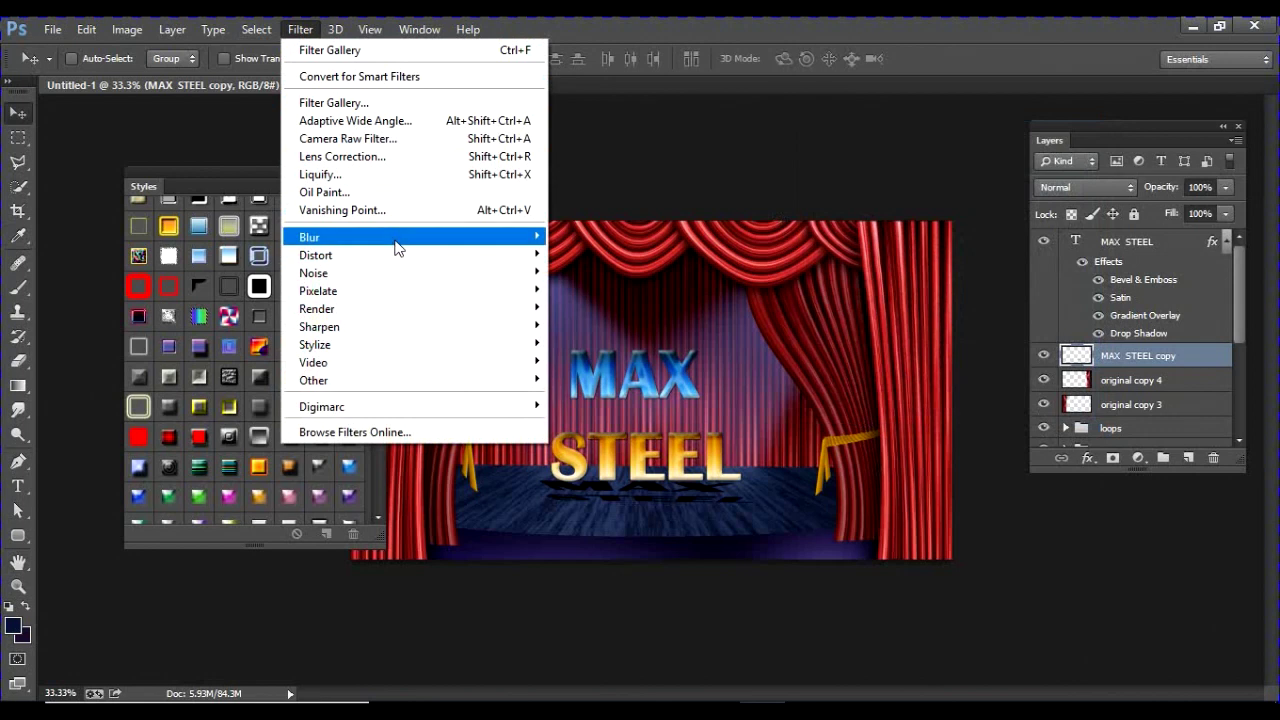
pyautogui.moveTo(394, 243)
pyautogui.click(618, 369)
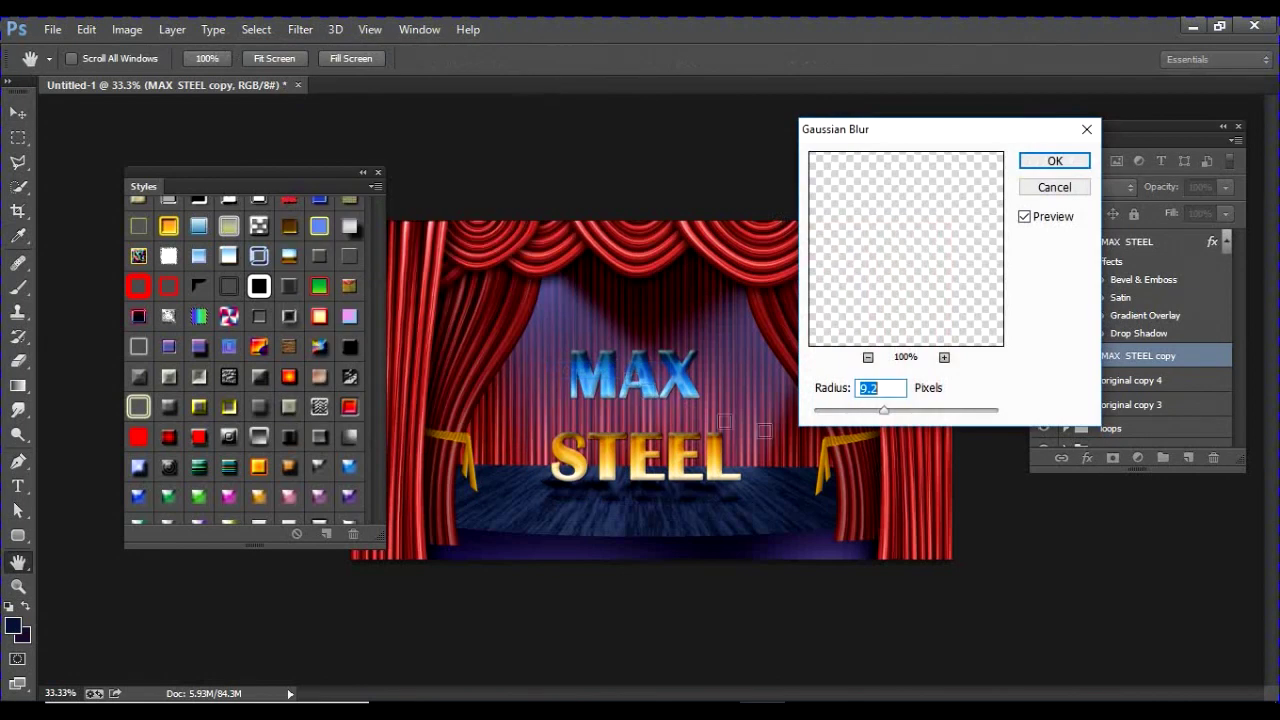
pyautogui.moveTo(866, 412)
pyautogui.mouseDown()
pyautogui.moveTo(895, 418)
pyautogui.moveTo(881, 420)
pyautogui.mouseUp()
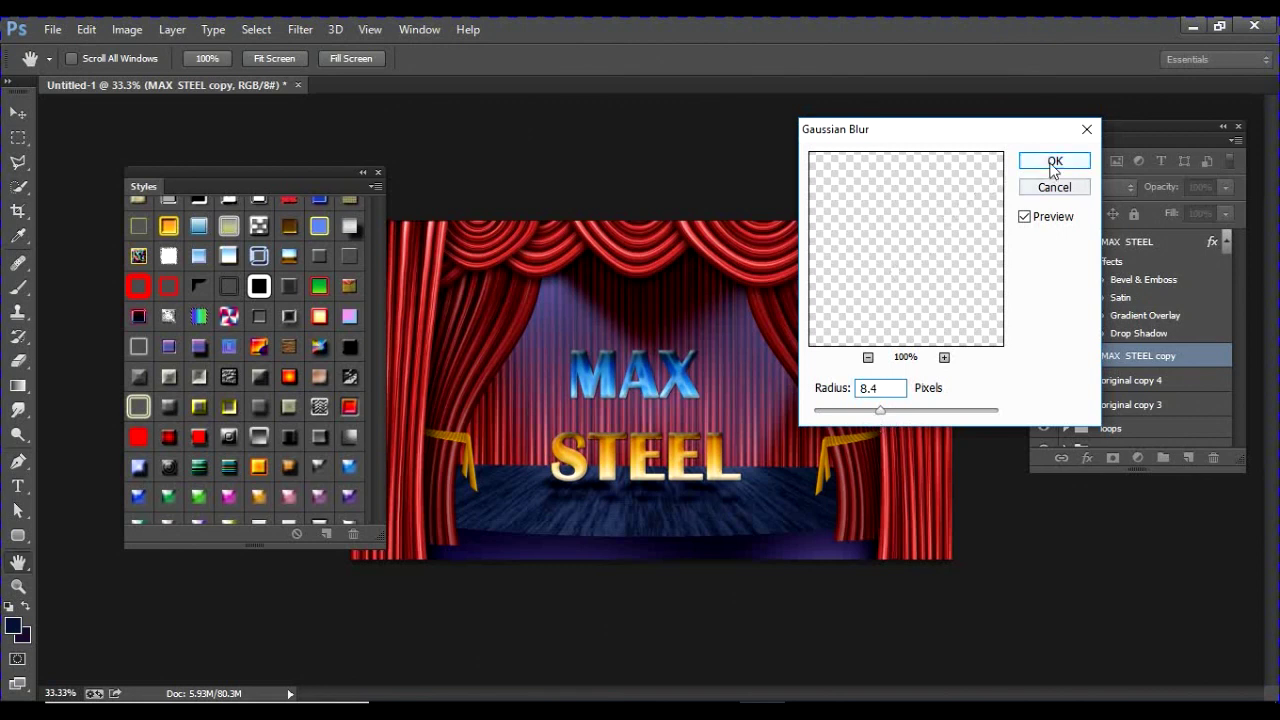
pyautogui.click(1054, 161)
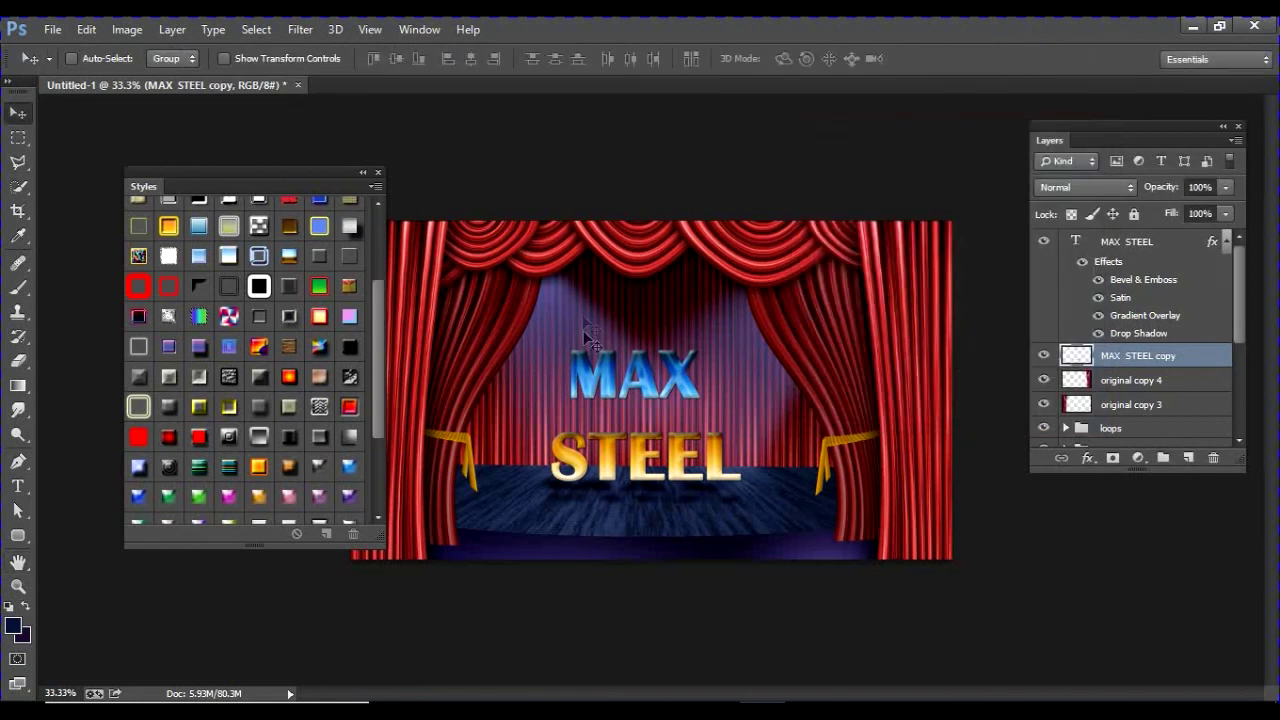
# Add a new empty layer directly above the MAX STEEL text layer
pyautogui.click(1172, 265)
pyautogui.scroll(-5, 1150, 366)
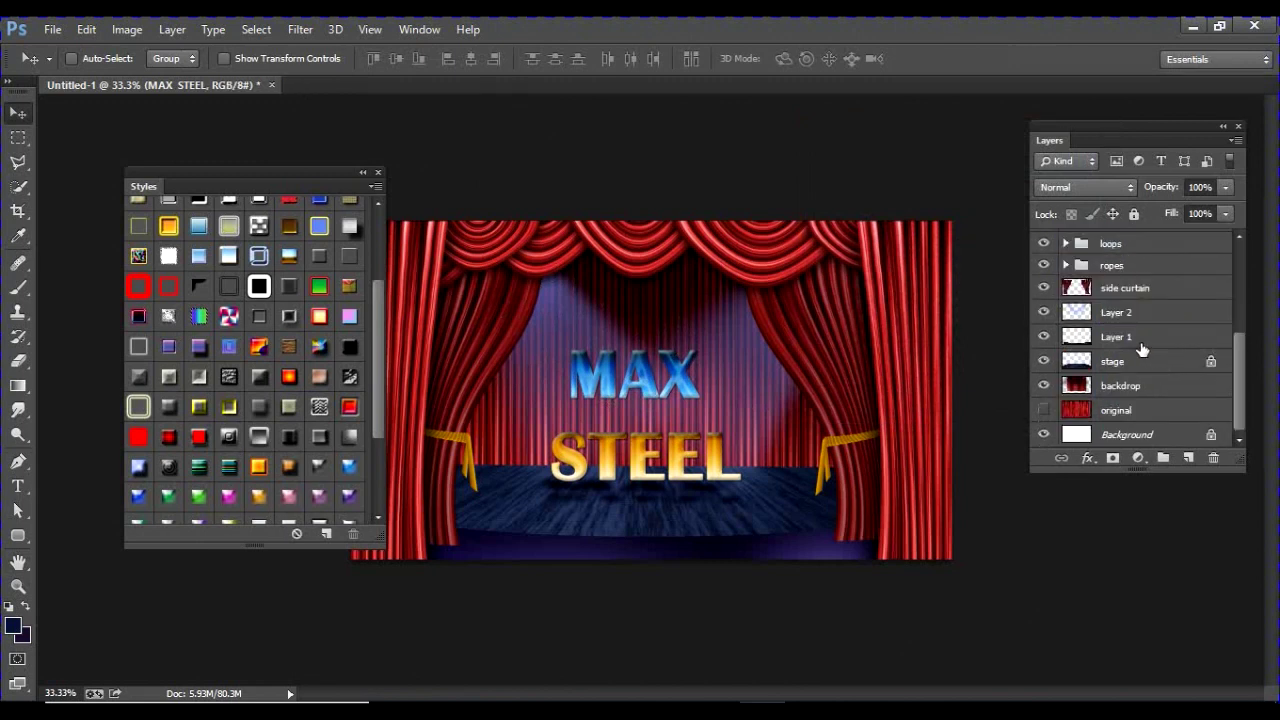
pyautogui.scroll(5, 1143, 349)
pyautogui.scroll(-5, 1148, 392)
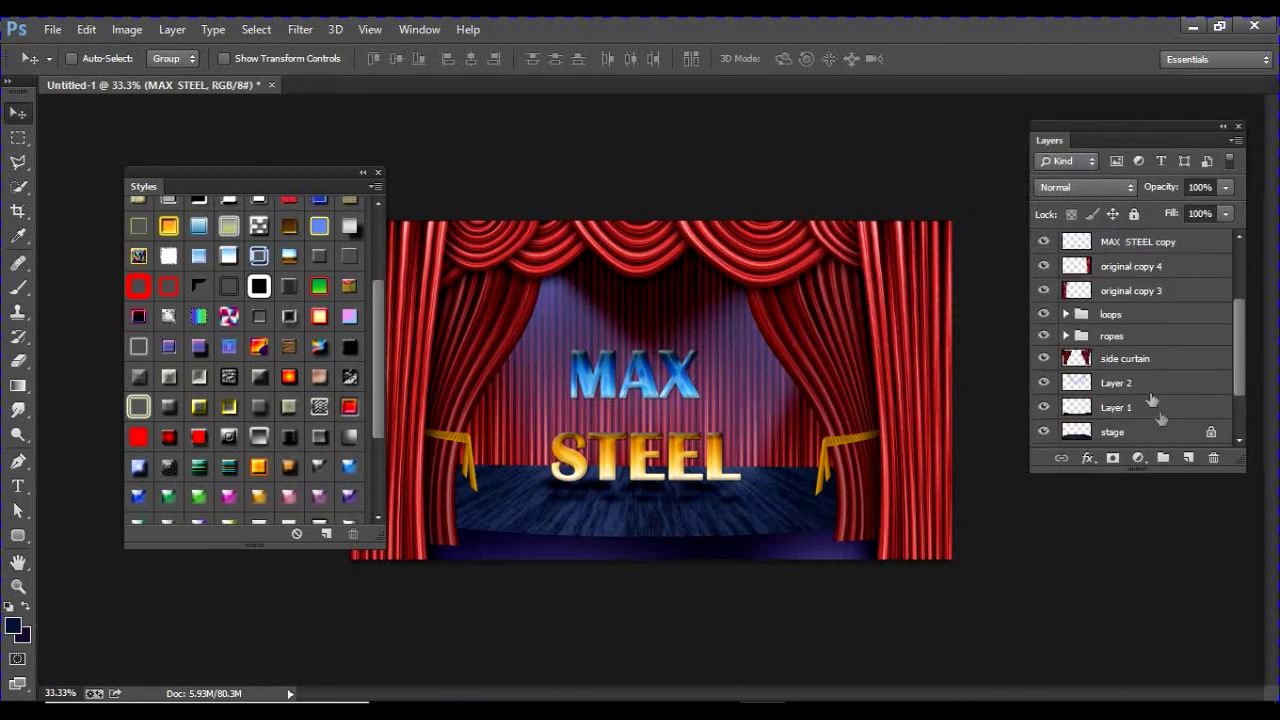
pyautogui.scroll(5, 1150, 400)
pyautogui.click(1190, 459)
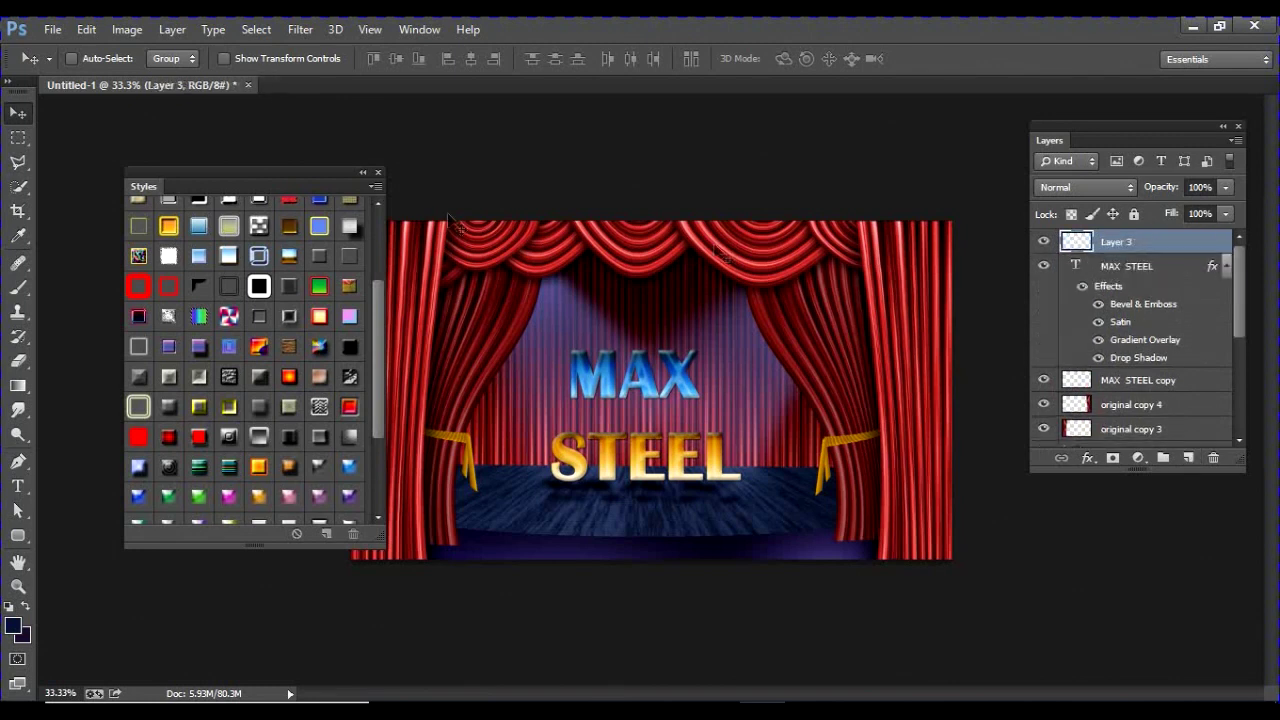
pyautogui.click(18, 287)
pyautogui.click(95, 60)
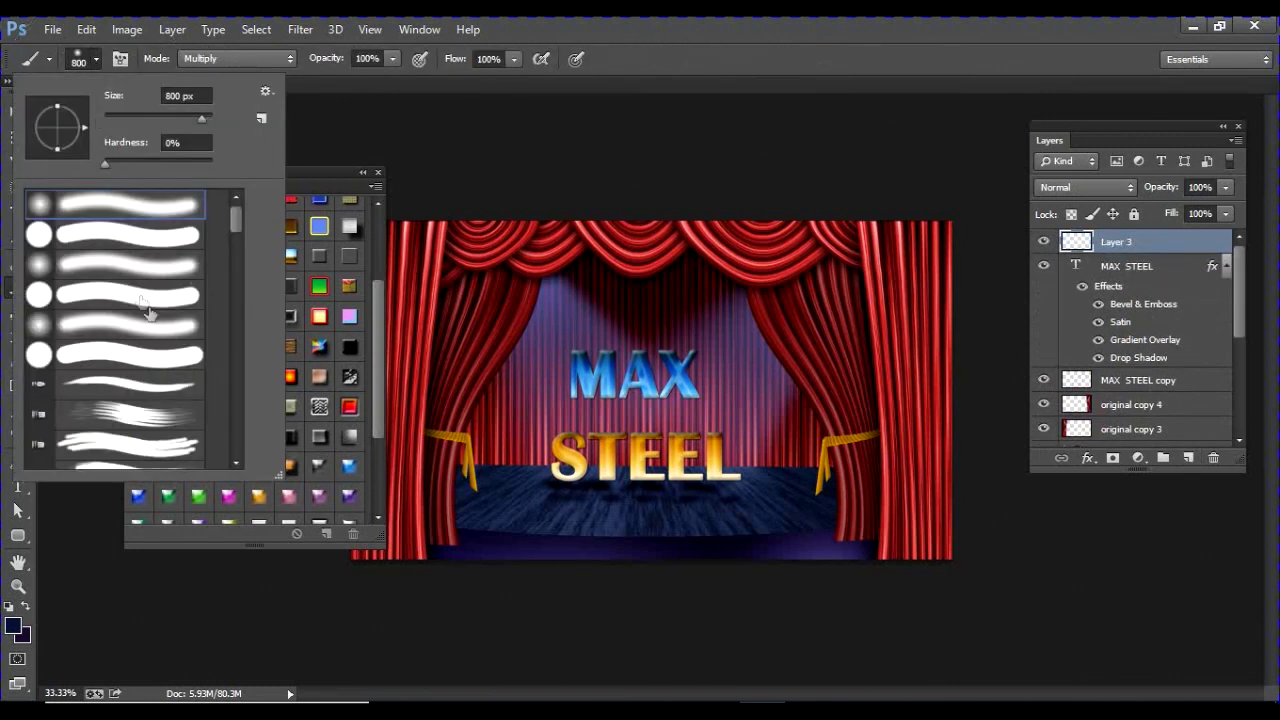
pyautogui.moveTo(236, 222)
pyautogui.mouseDown()
pyautogui.moveTo(218, 384)
pyautogui.moveTo(235, 463)
pyautogui.moveTo(252, 387)
pyautogui.moveTo(215, 224)
pyautogui.mouseUp()
# Create a new 300 x 300 pixel document at 72 pixels/inch in RGB Color with a white background
pyautogui.click(52, 29)
pyautogui.click(57, 48)
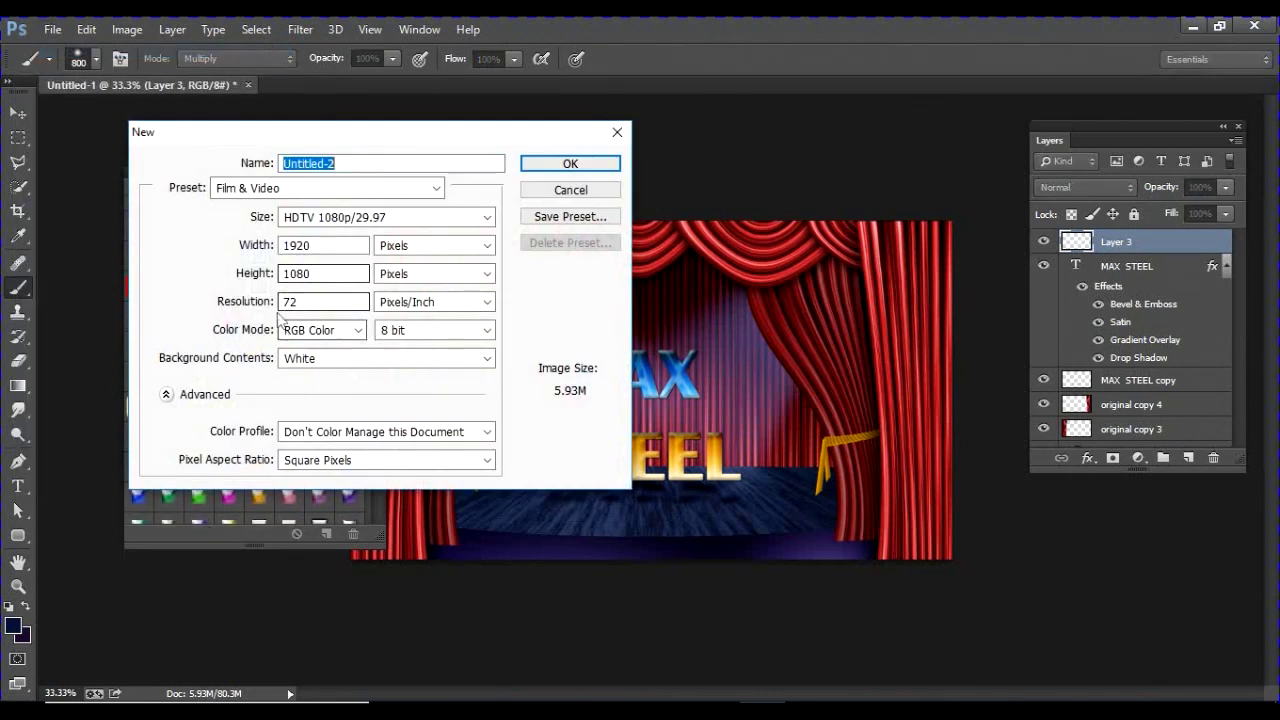
pyautogui.doubleClick(322, 245)
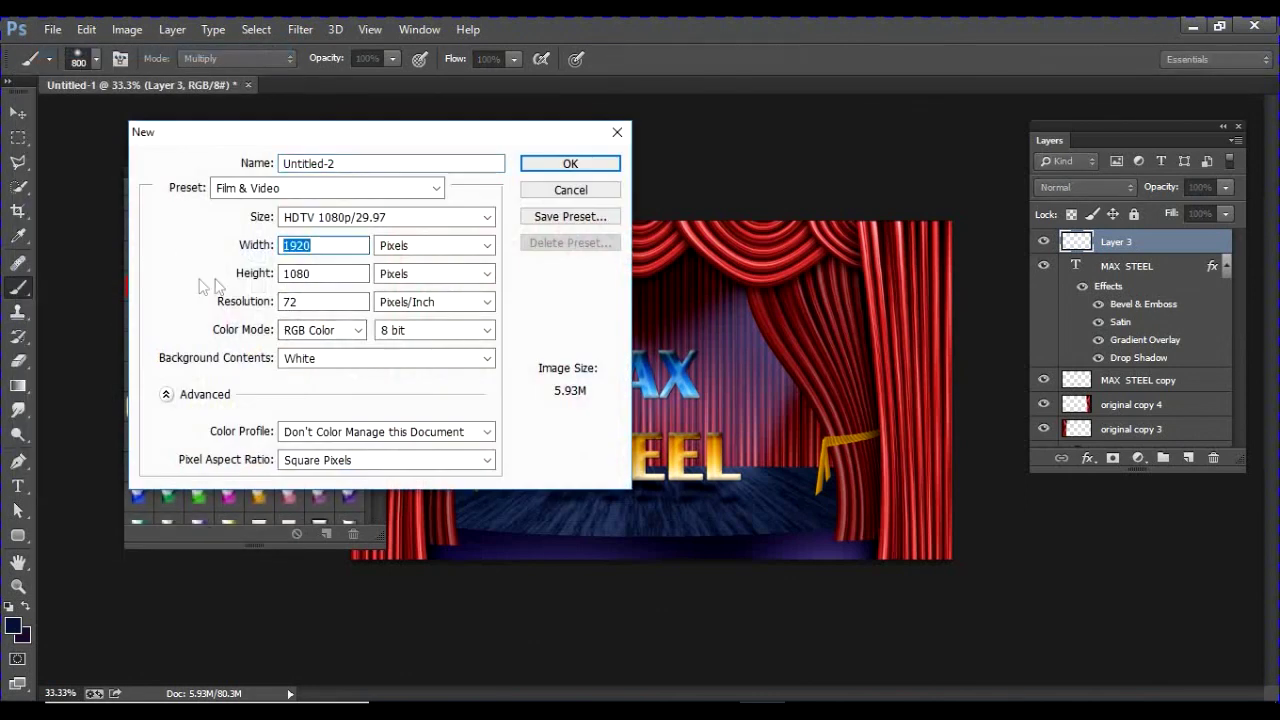
pyautogui.write('300')
pyautogui.press('Tab')
pyautogui.write('300')
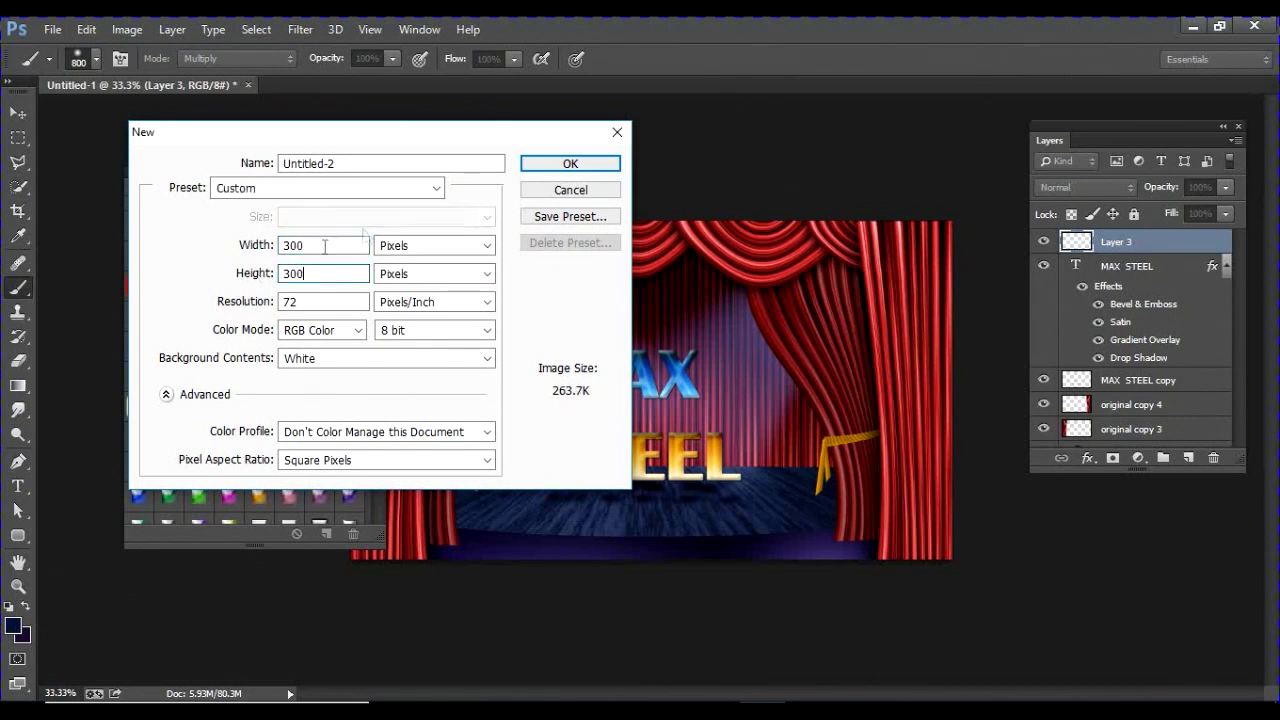
pyautogui.click(548, 160)
pyautogui.press('[')
pyautogui.press('[')
pyautogui.press('[')
pyautogui.press('[')
# Draw a tall custom shape with four inward-curving sides as a path on the white canvas
pyautogui.click(17, 538)
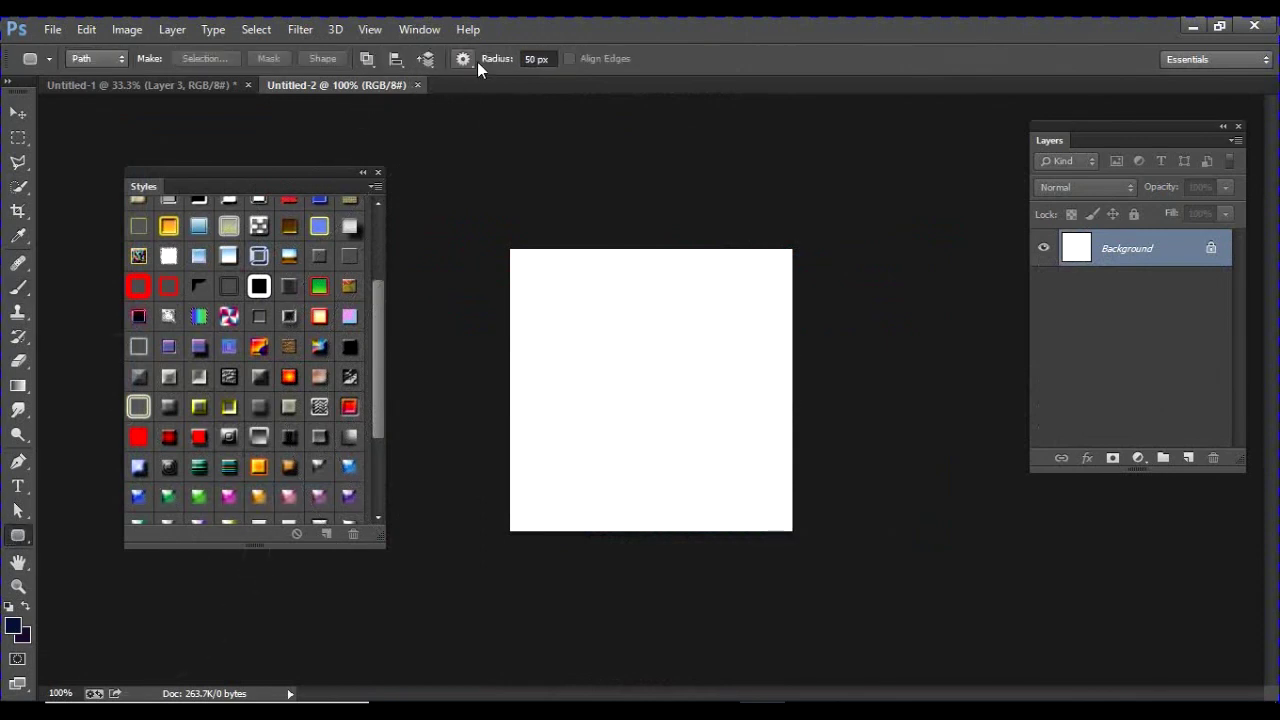
pyautogui.rightClick(17, 538)
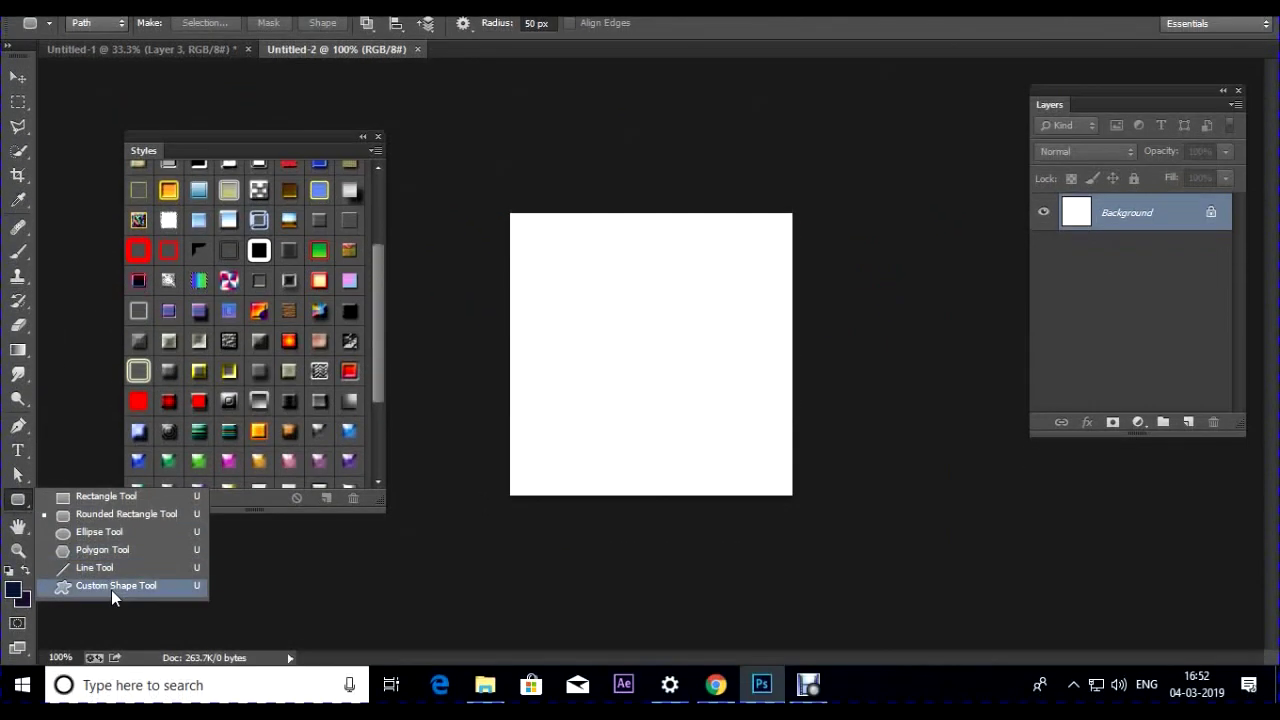
pyautogui.click(111, 624)
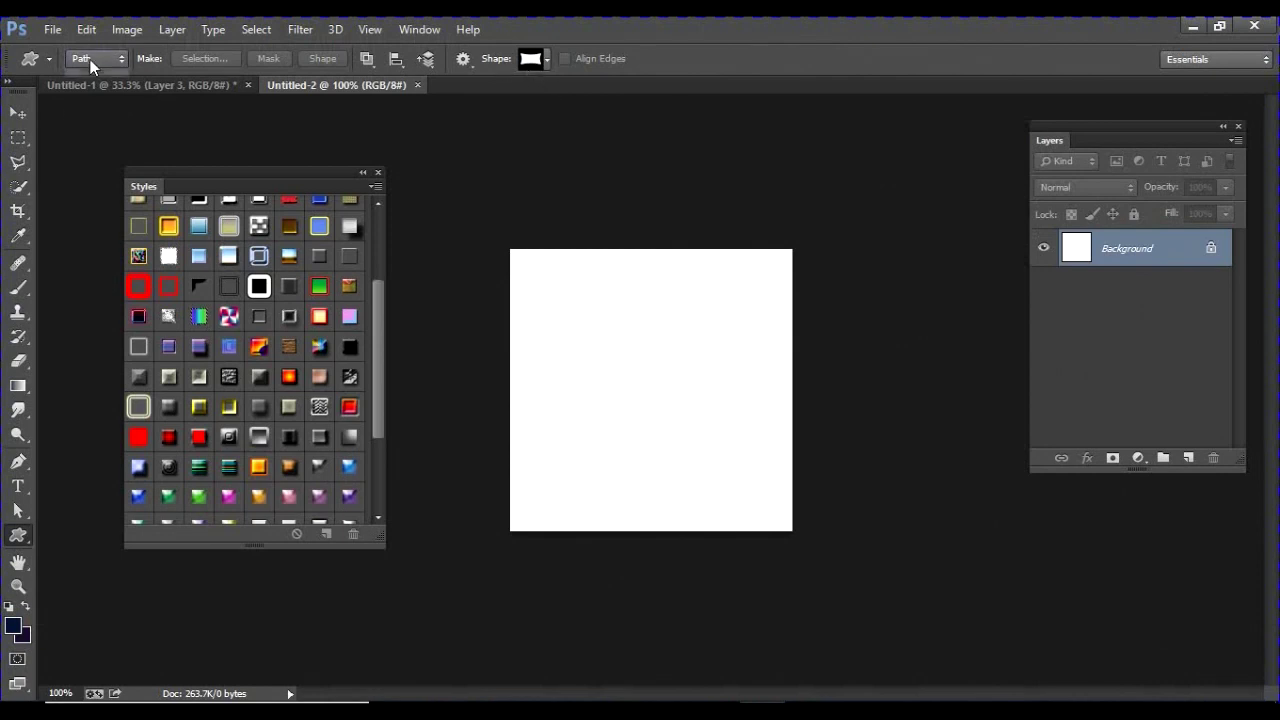
pyautogui.click(90, 59)
pyautogui.click(98, 108)
pyautogui.click(84, 59)
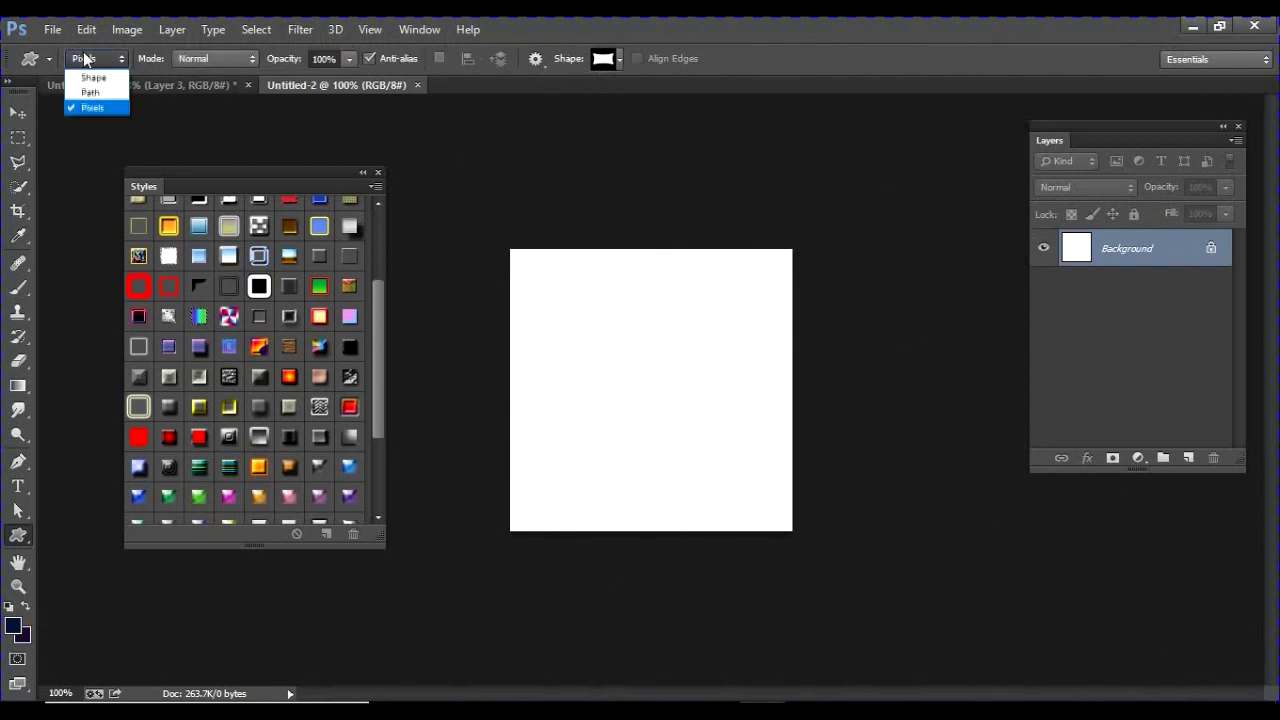
pyautogui.click(90, 92)
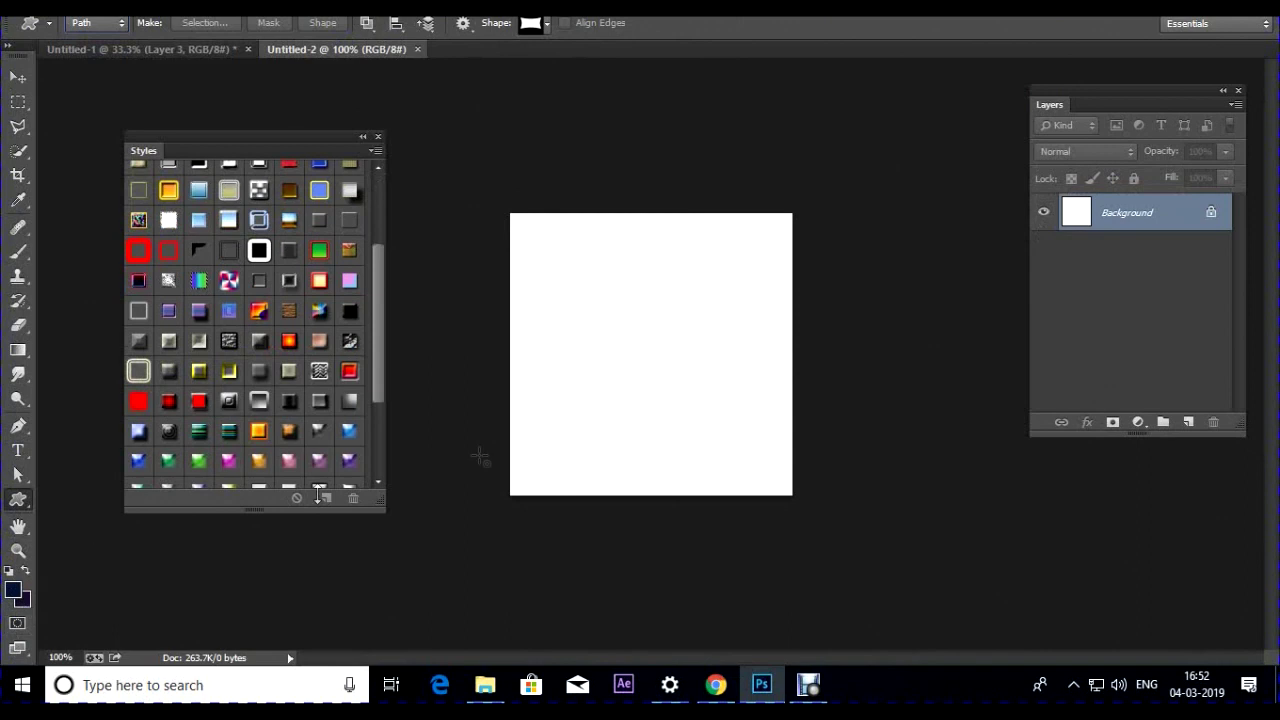
pyautogui.moveTo(720, 434); pyautogui.dragTo(674, 466)
# Set the foreground colour to black and turn the drawn shape path into a selection
pyautogui.click(13, 591)
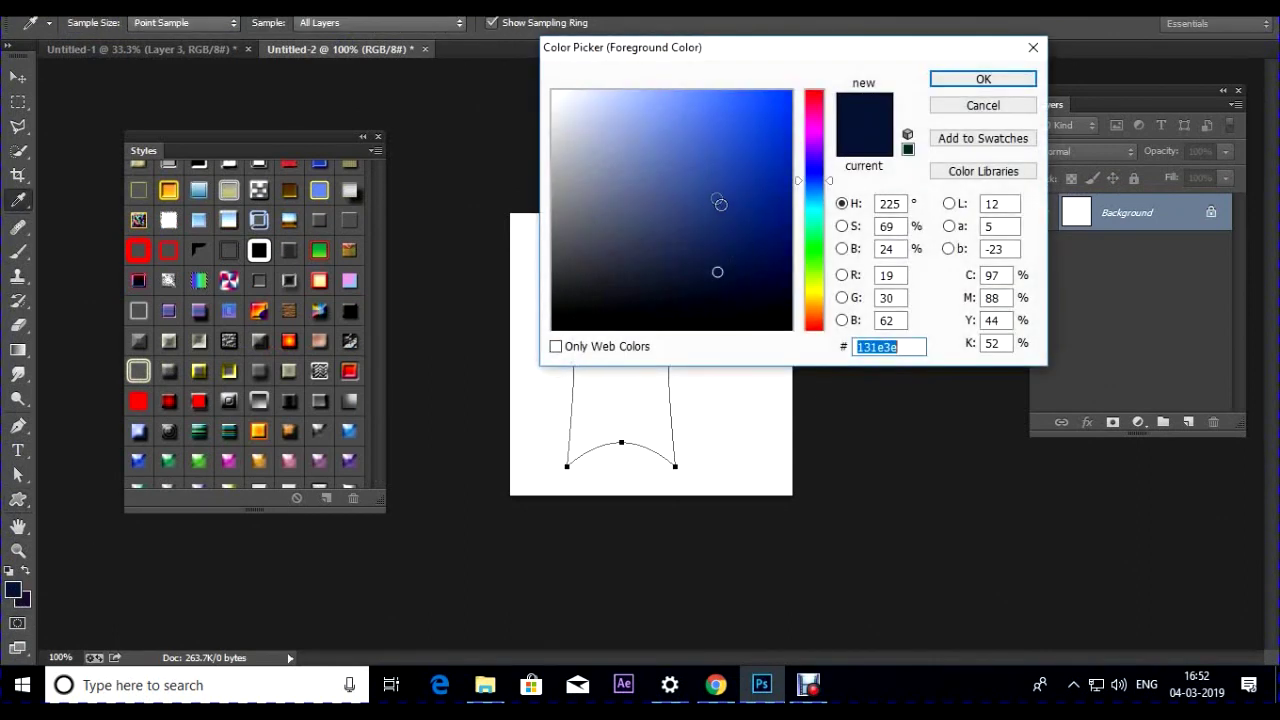
pyautogui.click(553, 356)
pyautogui.click(984, 117)
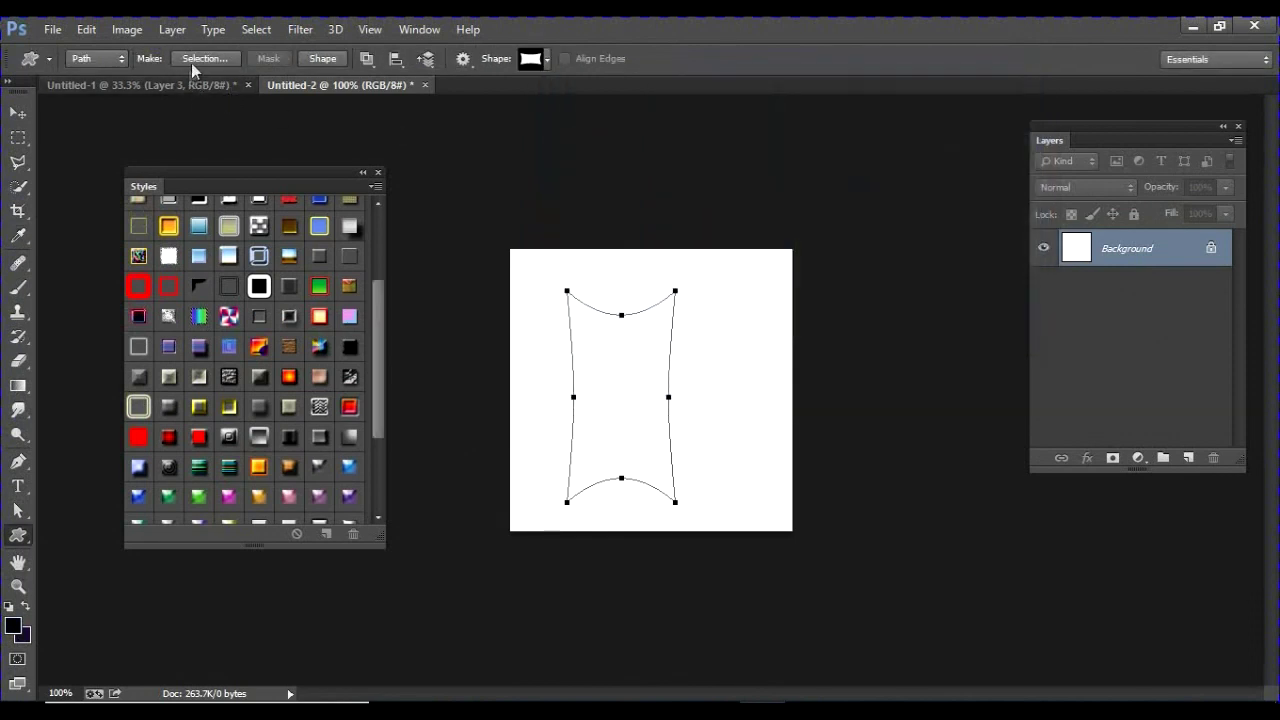
pyautogui.click(193, 58)
pyautogui.click(737, 217)
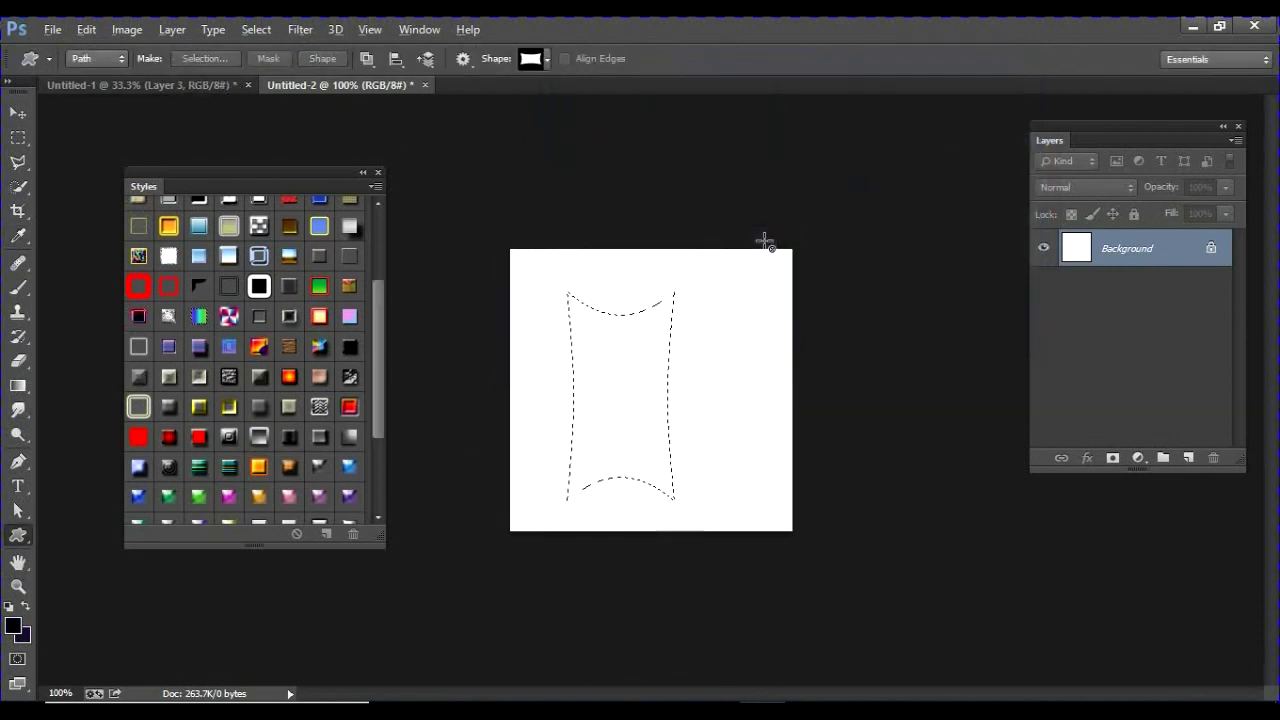
# Try to fill the selection with black on the Background layer and rotate it about -42 degrees, undoing the transform
pyautogui.hotkey('alt', 'BackSpace')
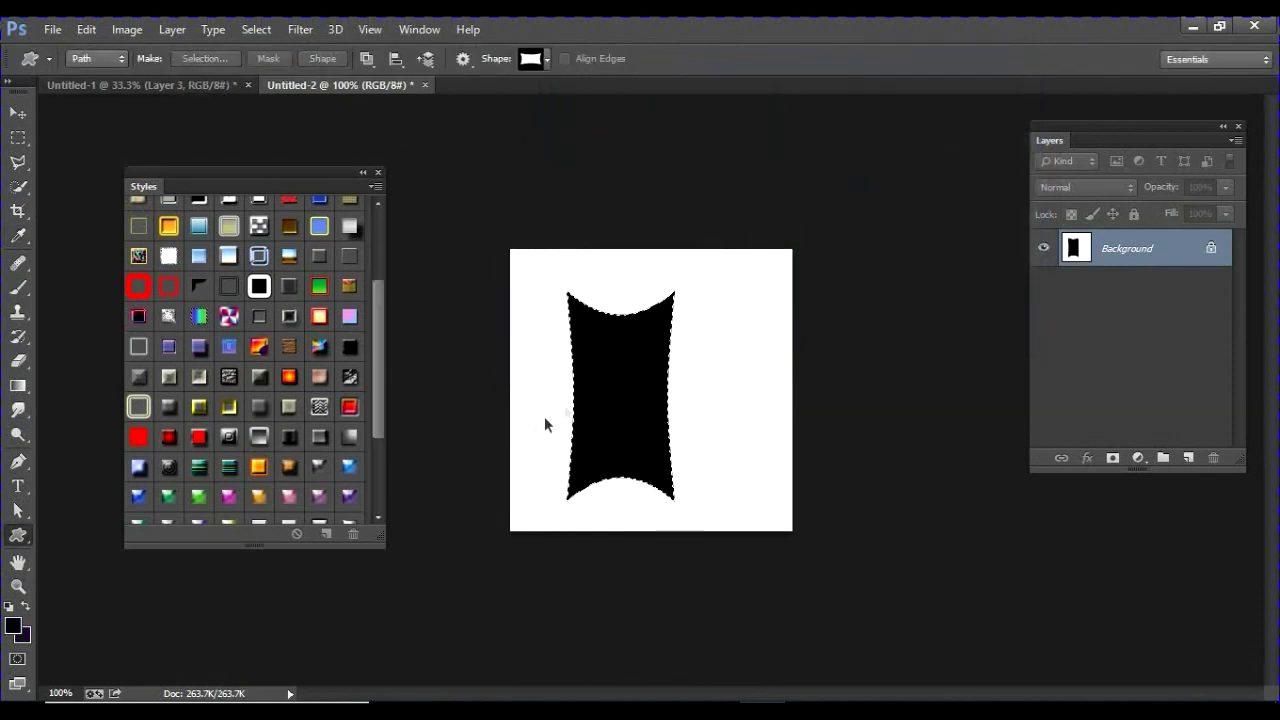
pyautogui.hotkey('ctrl', 't')
pyautogui.moveTo(545, 418); pyautogui.dragTo(508, 355)
pyautogui.moveTo(612, 354); pyautogui.dragTo(634, 367)
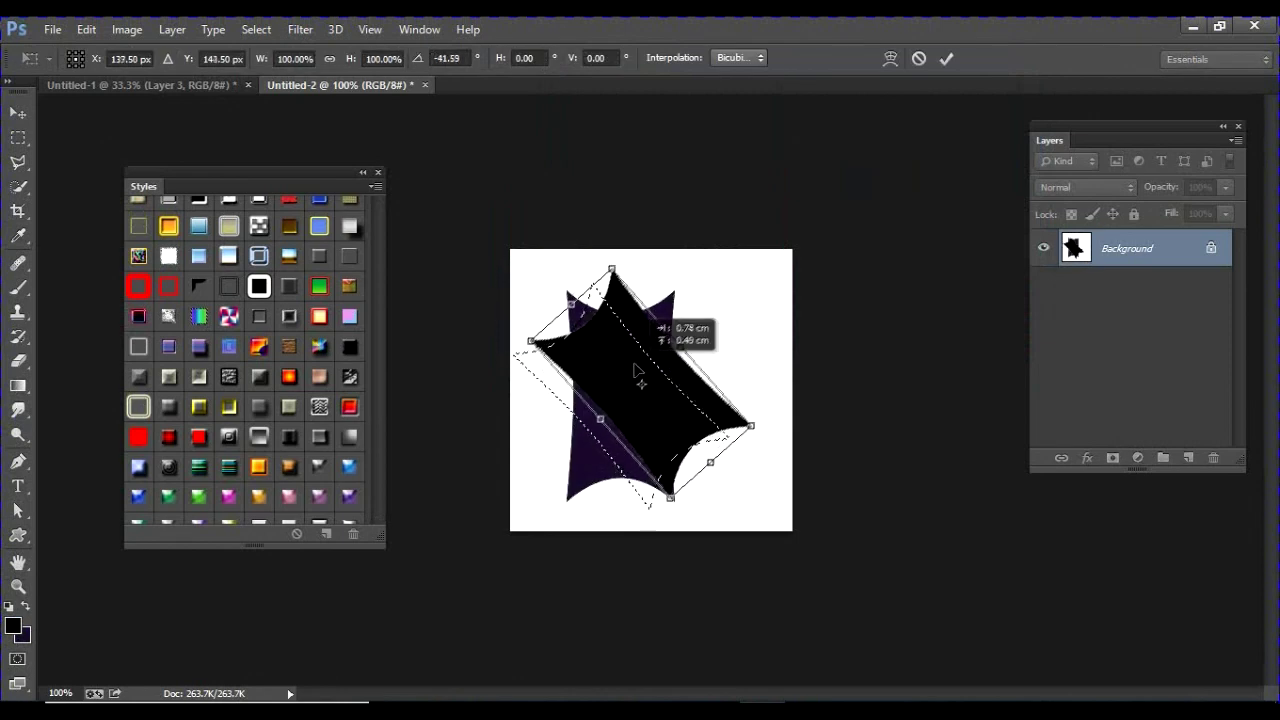
pyautogui.press('Return')
pyautogui.hotkey('ctrl', 'z')
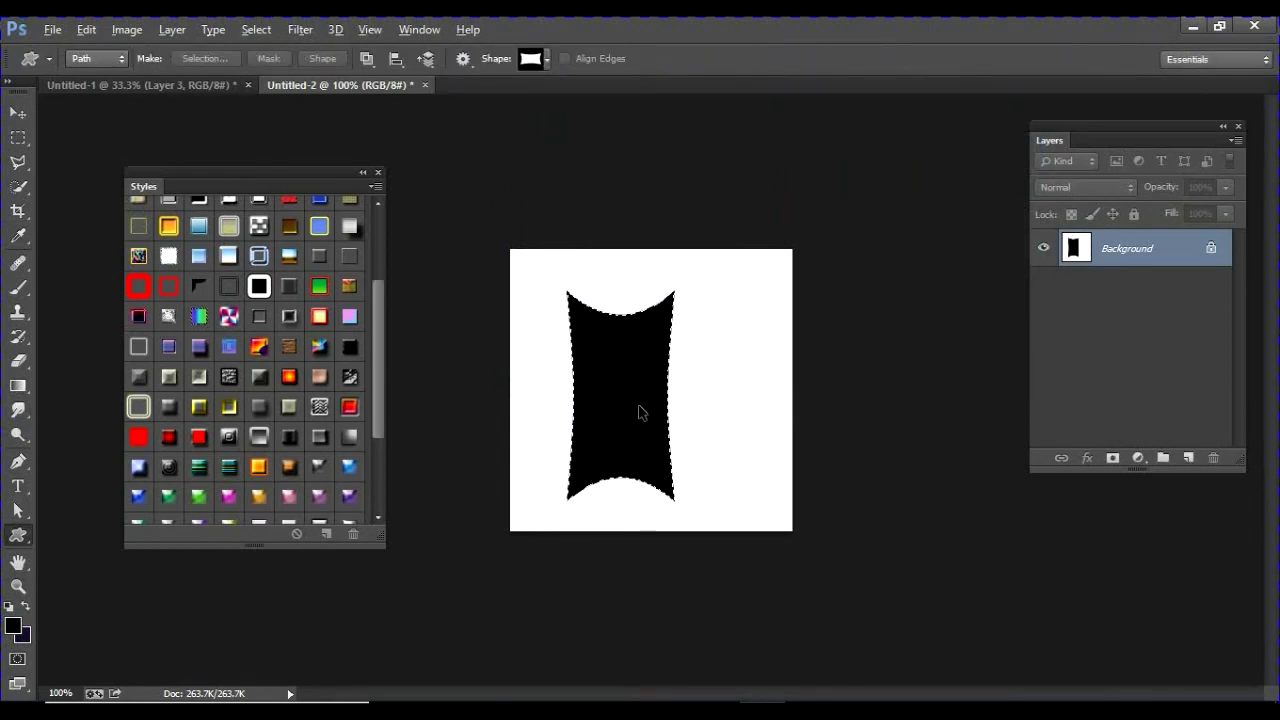
# Fill the selection with black on a new layer, deselect it, and refill the Background layer with white
pyautogui.click(1189, 462)
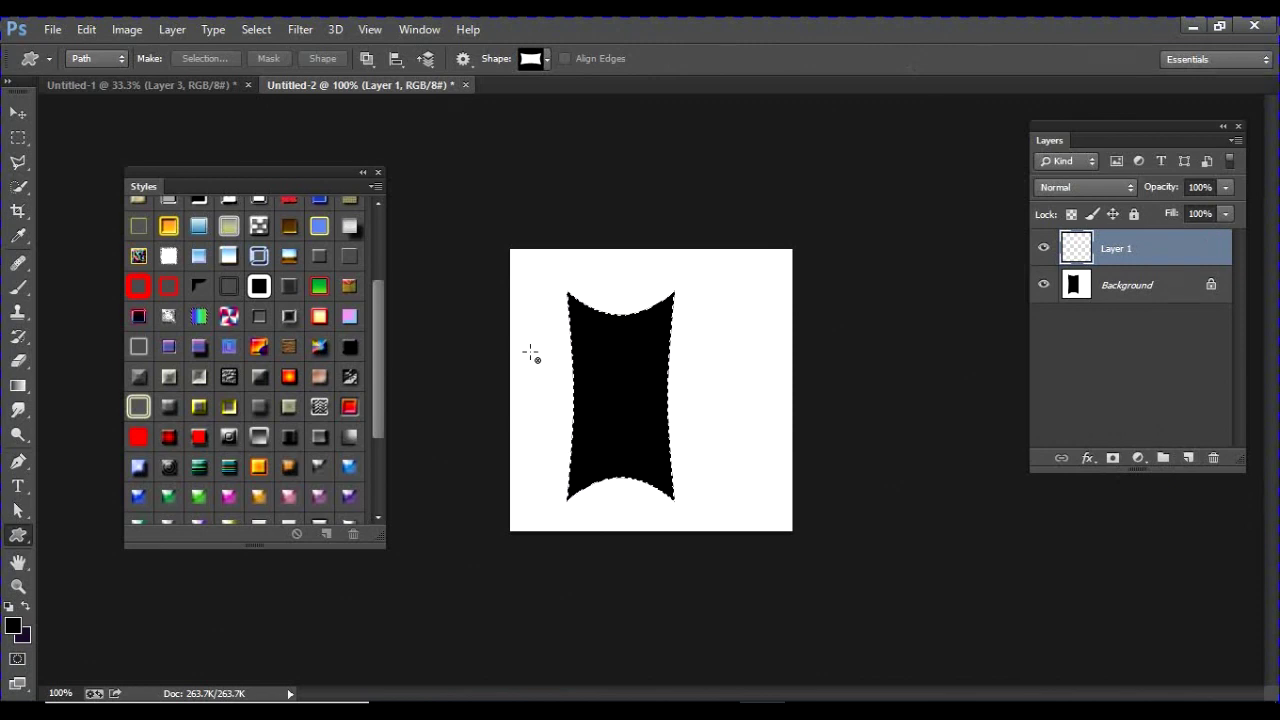
pyautogui.hotkey('alt', 'BackSpace')
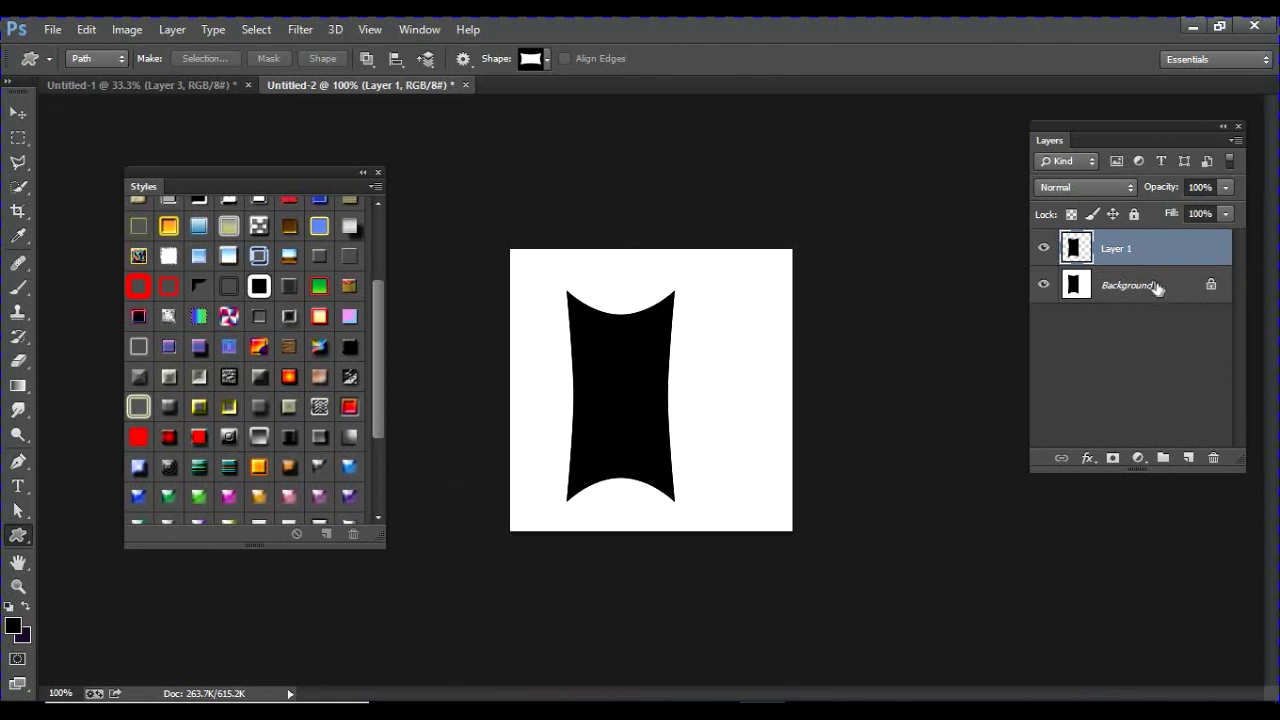
pyautogui.click(1157, 287)
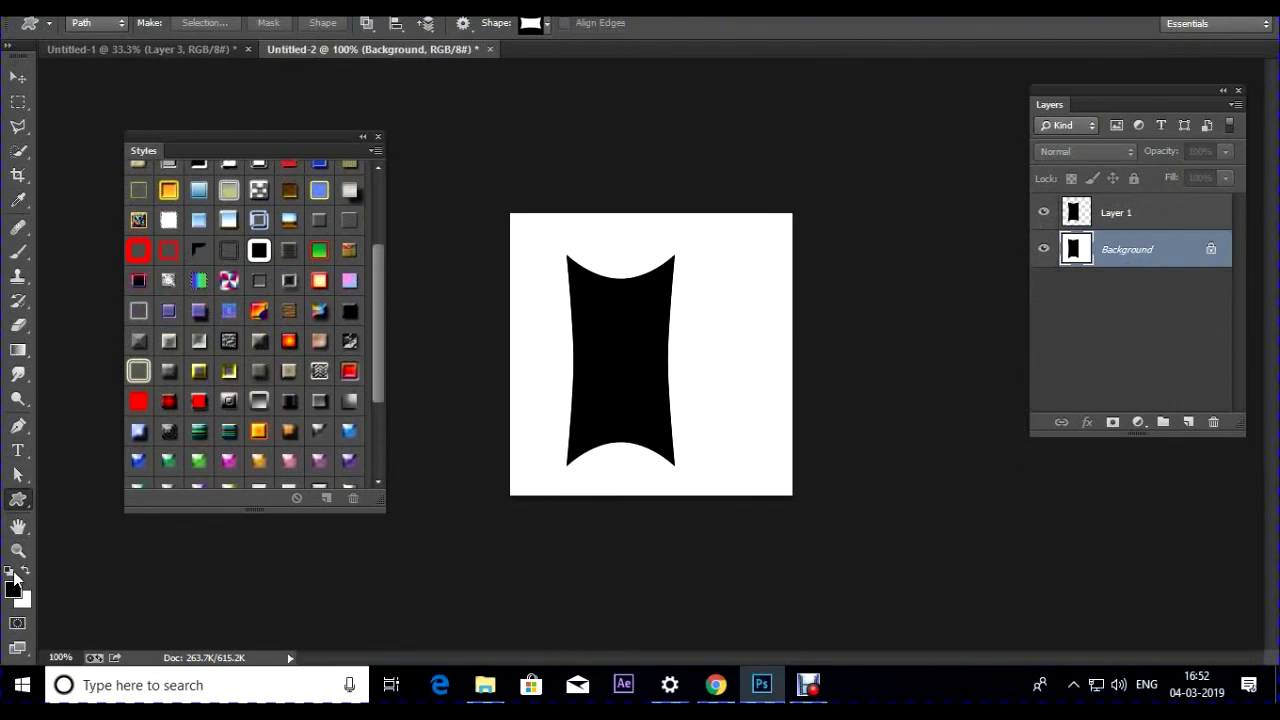
pyautogui.click(12, 573)
pyautogui.hotkey('ctrl', 'BackSpace')
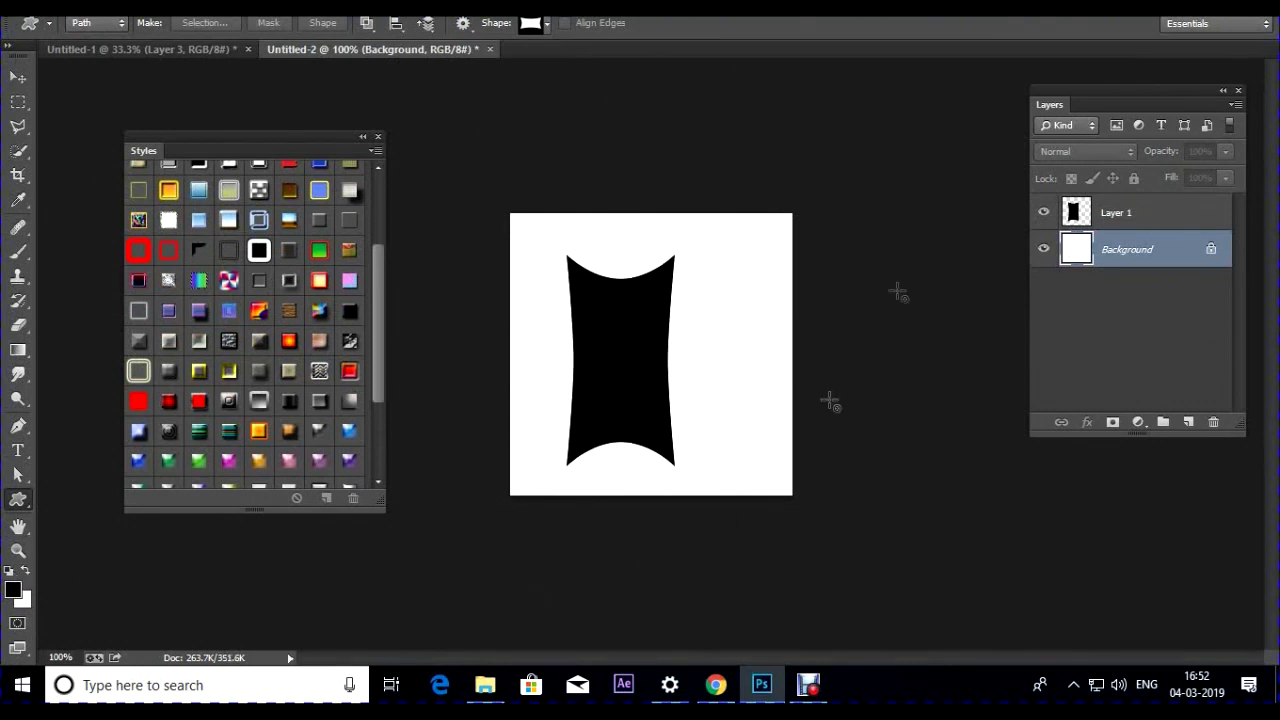
# Rotate the black shape on Layer 1 to about -42 degrees and centre it on the canvas
pyautogui.click(1115, 213)
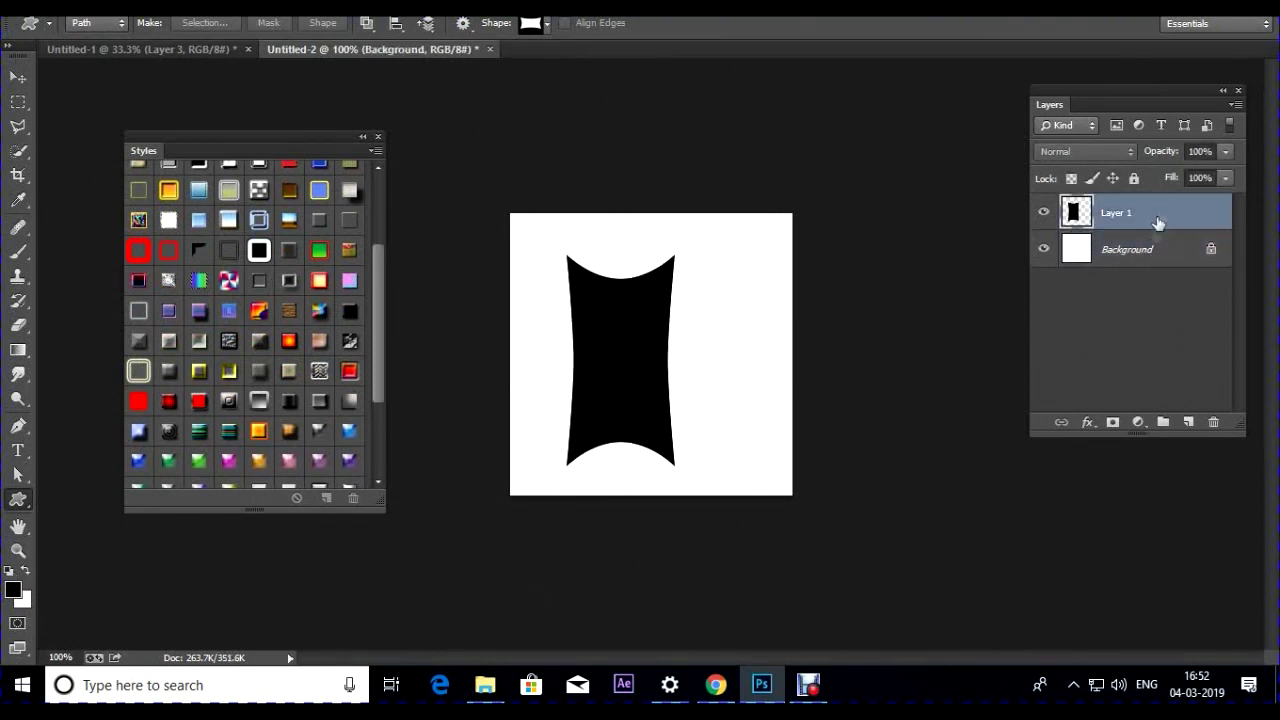
pyautogui.hotkey('ctrl', 't')
pyautogui.moveTo(557, 234); pyautogui.dragTo(480, 280)
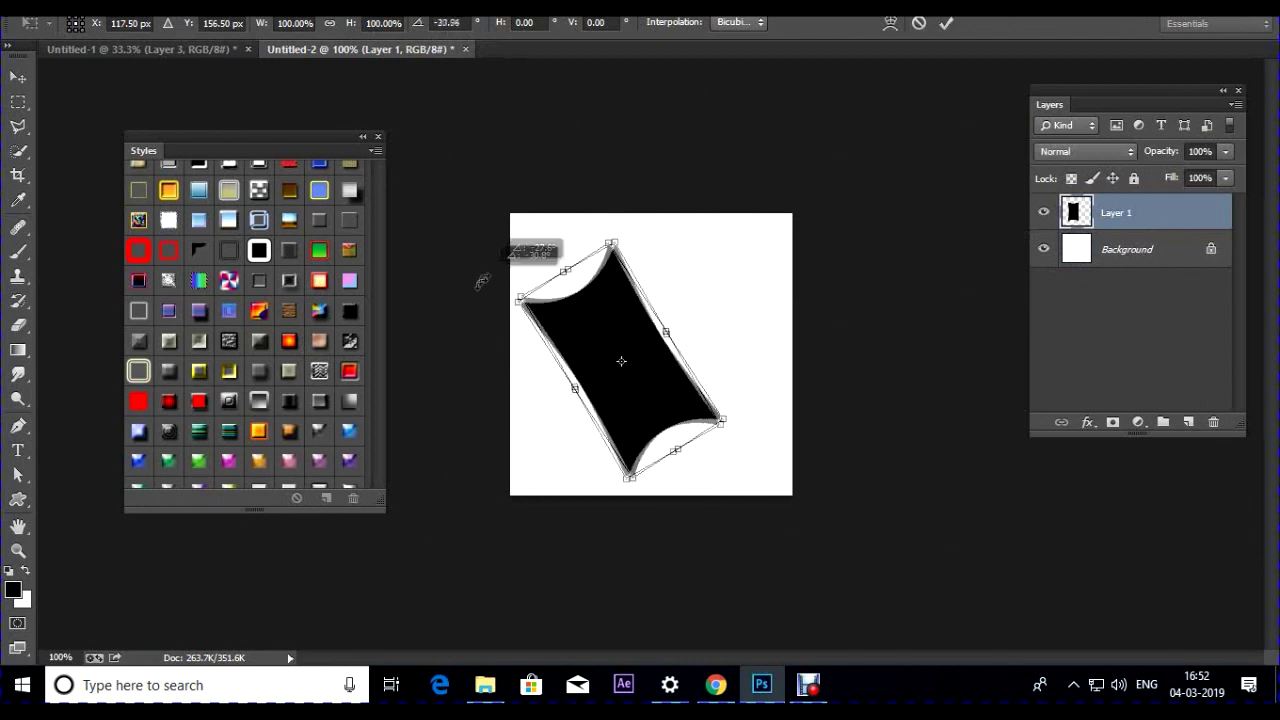
pyautogui.moveTo(620, 330); pyautogui.dragTo(640, 315)
pyautogui.moveTo(545, 268); pyautogui.dragTo(565, 255)
pyautogui.press('Return')
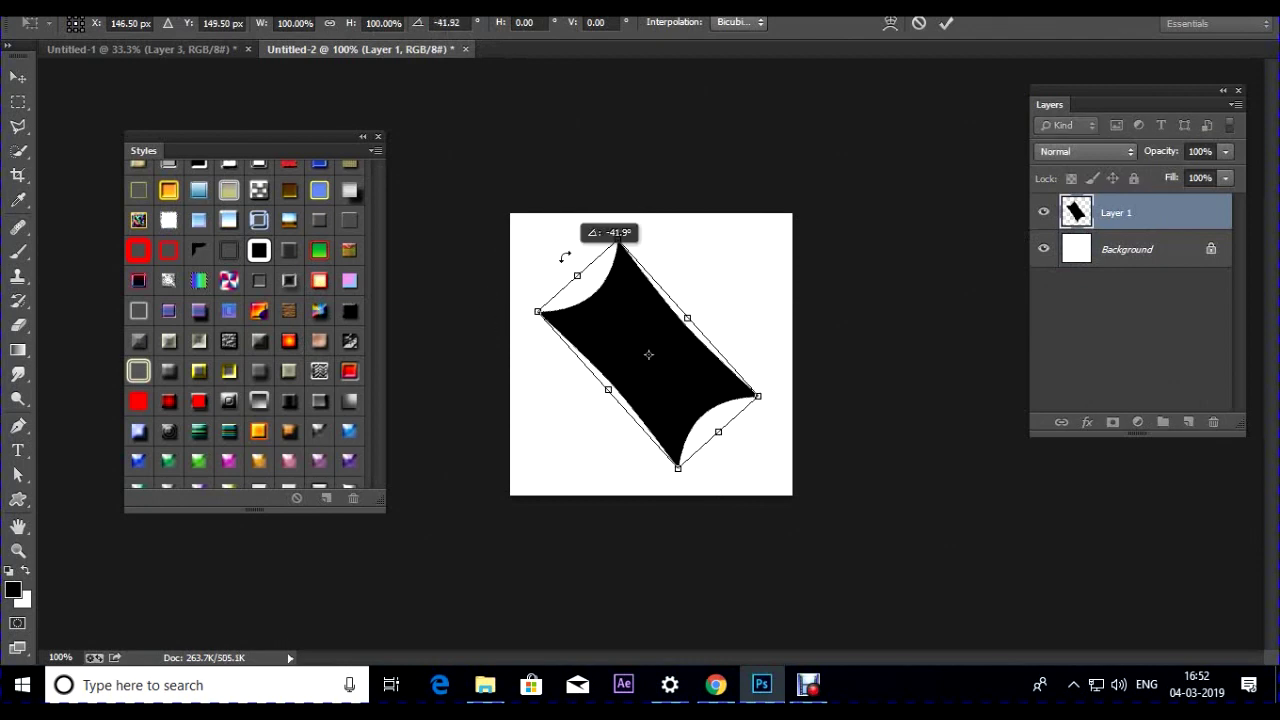
# Define the rotated shape as a brush preset named Sampled Brush 1 and close its document without saving
pyautogui.click(86, 29)
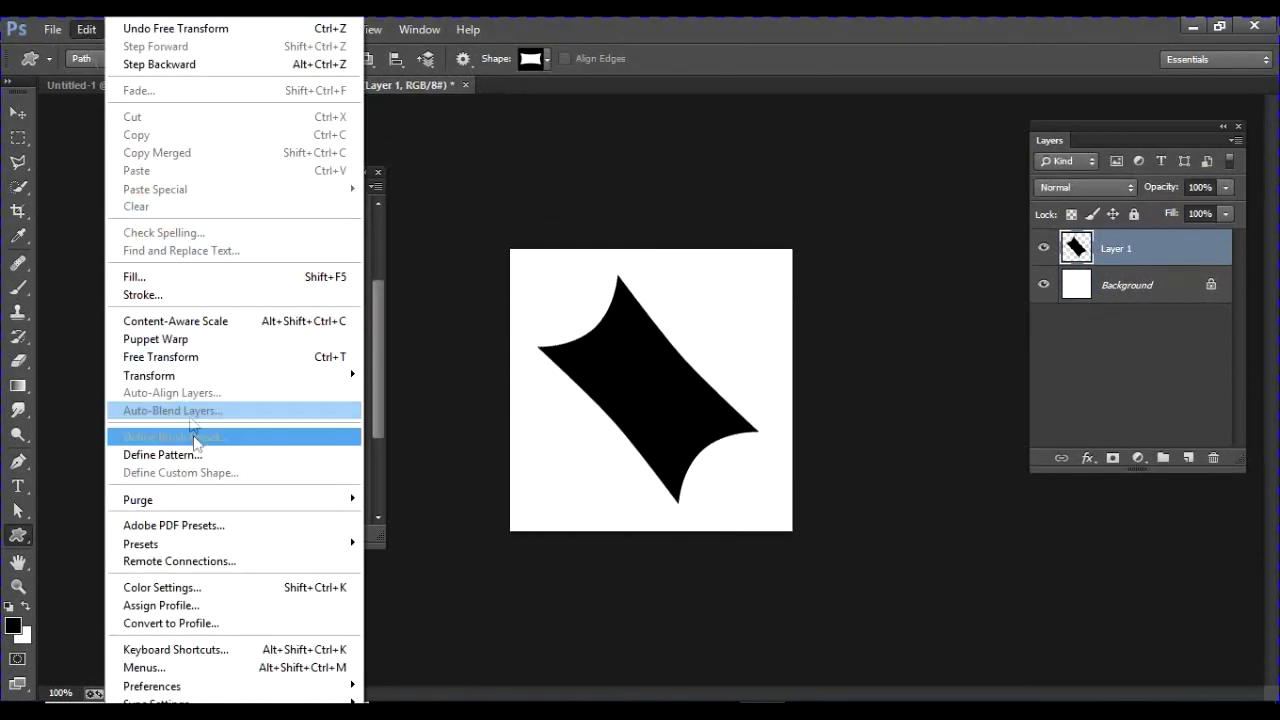
pyautogui.click(198, 441)
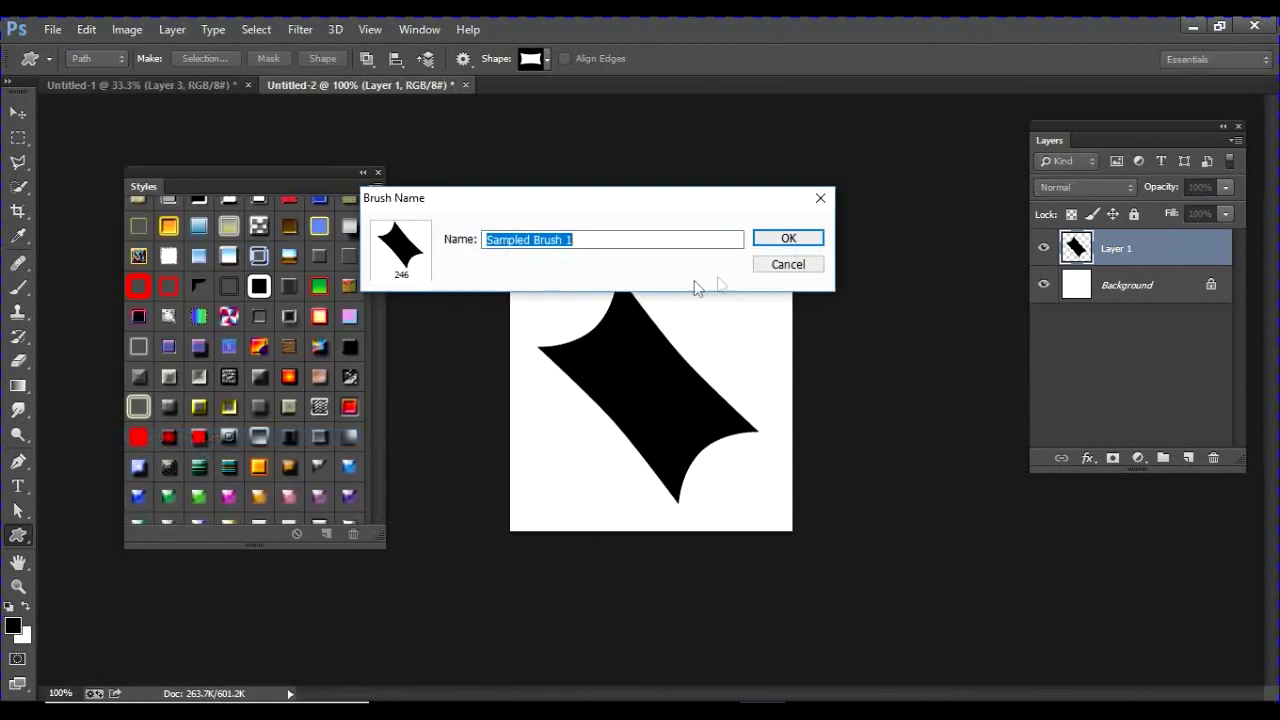
pyautogui.click(784, 243)
pyautogui.click(466, 85)
pyautogui.click(650, 296)
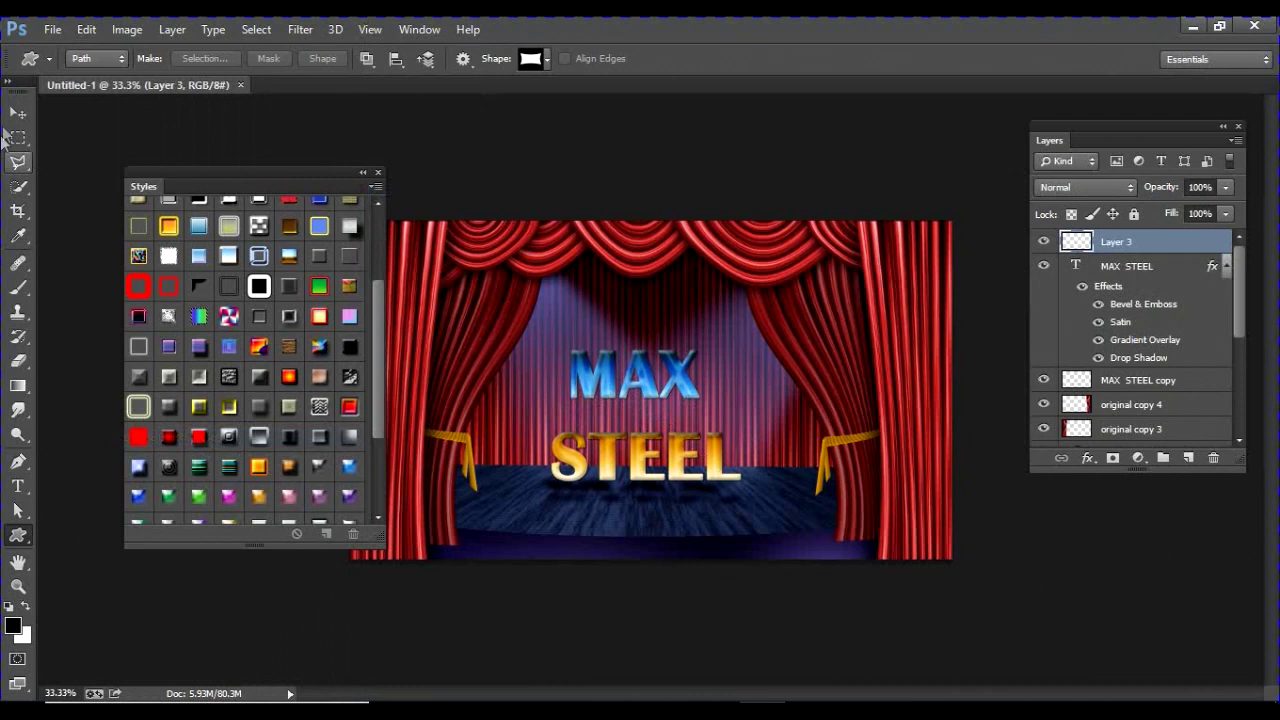
# Set up the Brush tool in Normal mode with the new 246 px sampled tip, undoing a test stroke on the stage
pyautogui.click(18, 287)
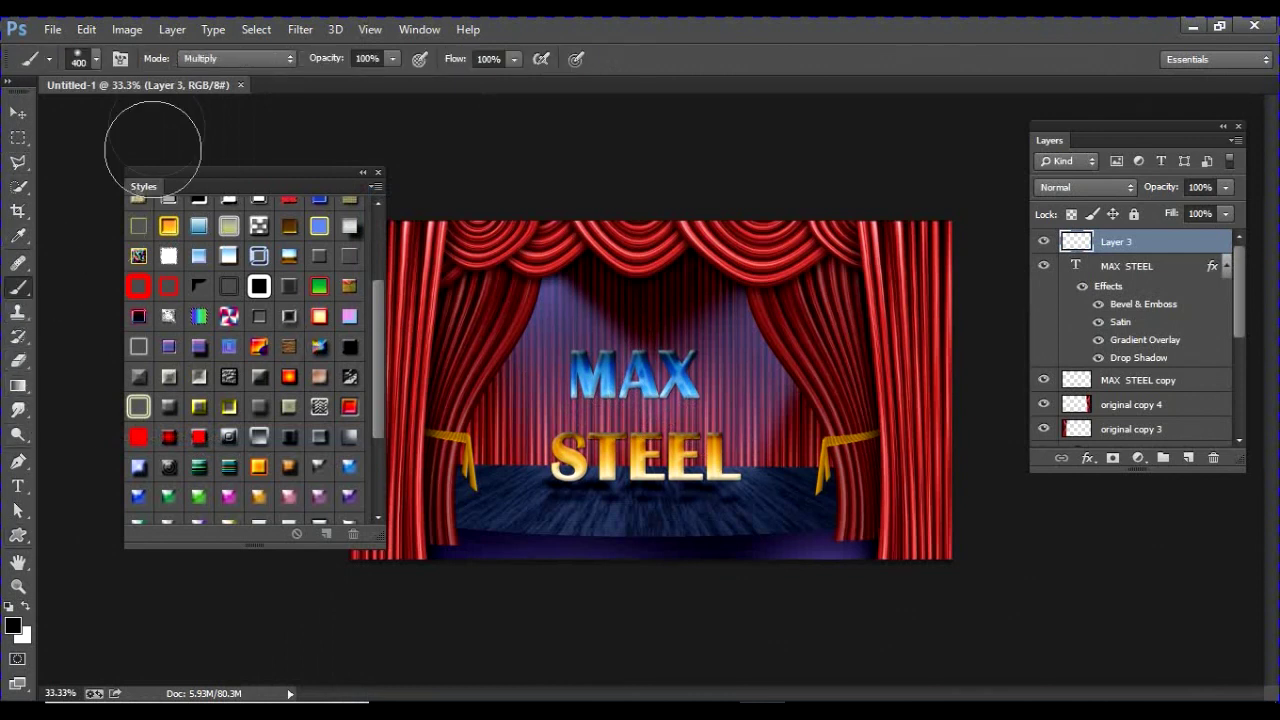
pyautogui.click(205, 60)
pyautogui.click(225, 83)
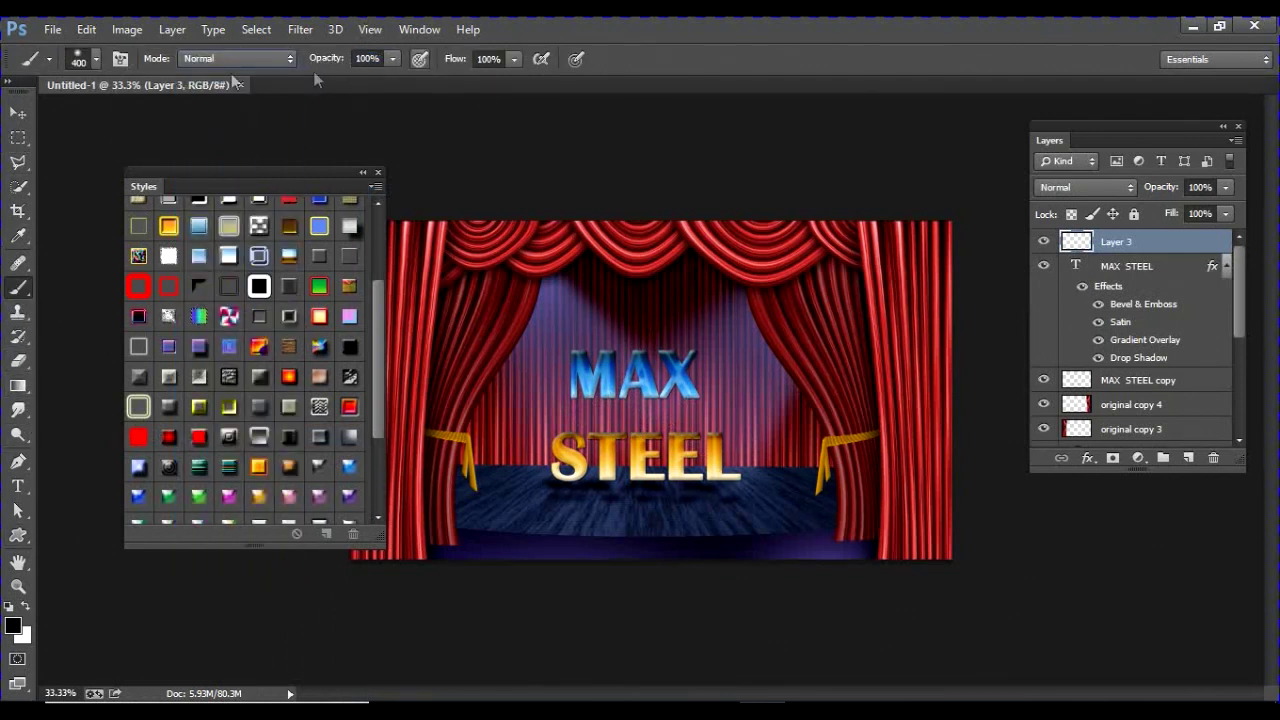
pyautogui.click(97, 60)
pyautogui.moveTo(240, 232); pyautogui.dragTo(237, 487)
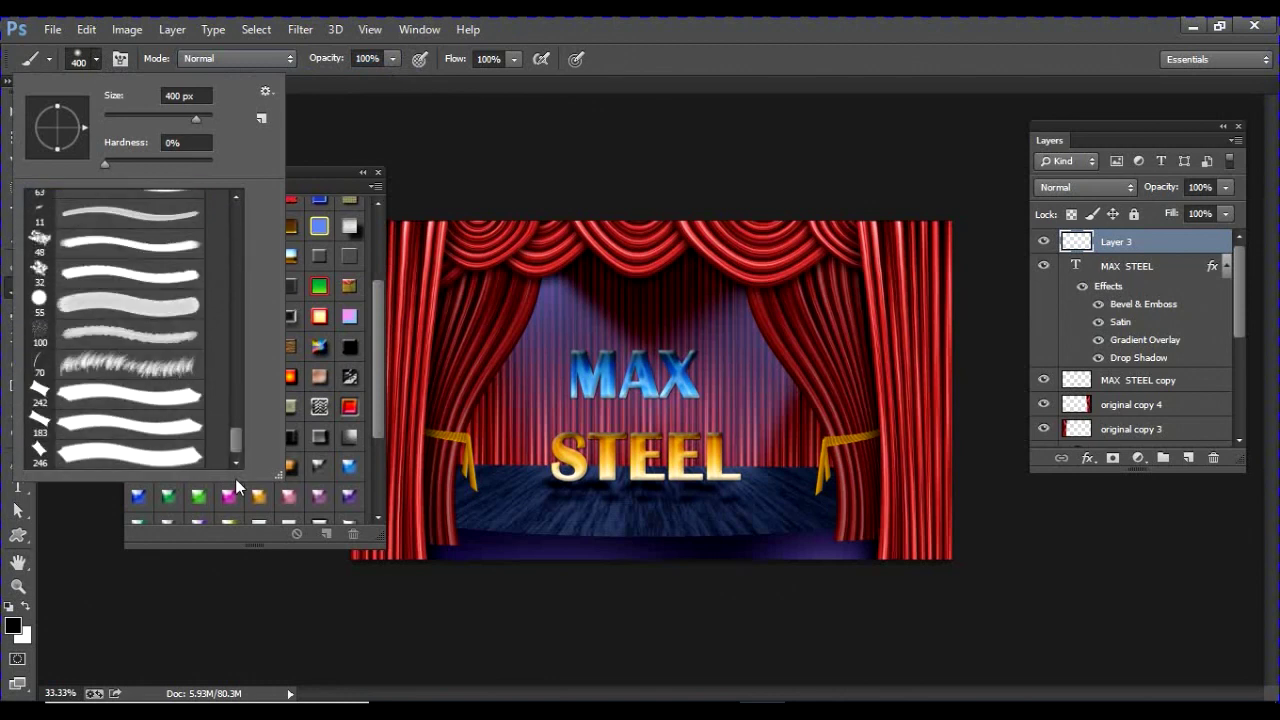
pyautogui.click(38, 452)
pyautogui.moveTo(600, 290)
pyautogui.mouseDown()
pyautogui.moveTo(610, 330)
pyautogui.moveTo(730, 430)
pyautogui.moveTo(550, 378)
pyautogui.mouseUp()
pyautogui.hotkey('ctrl', 'z')
# Close the Styles panel and enable the brush's Shape Dynamics with 98% Size Jitter and 29% Angle Jitter
pyautogui.click(378, 172)
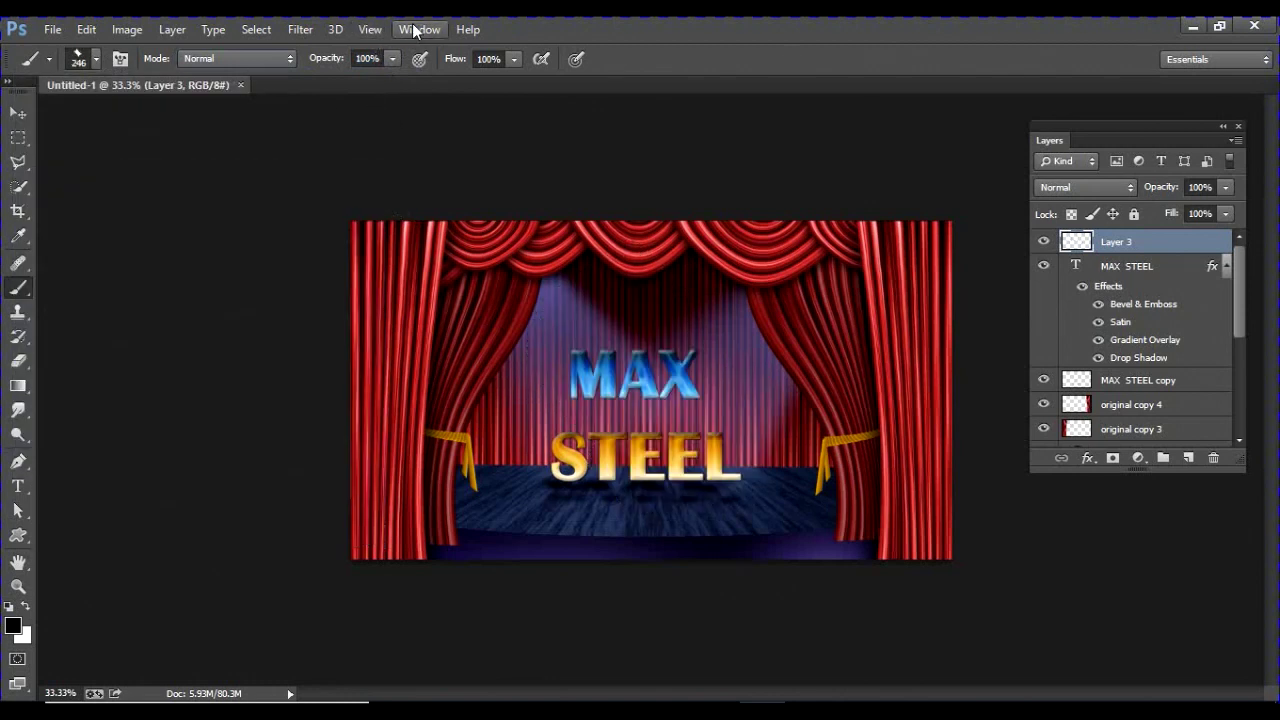
pyautogui.click(419, 29)
pyautogui.click(424, 174)
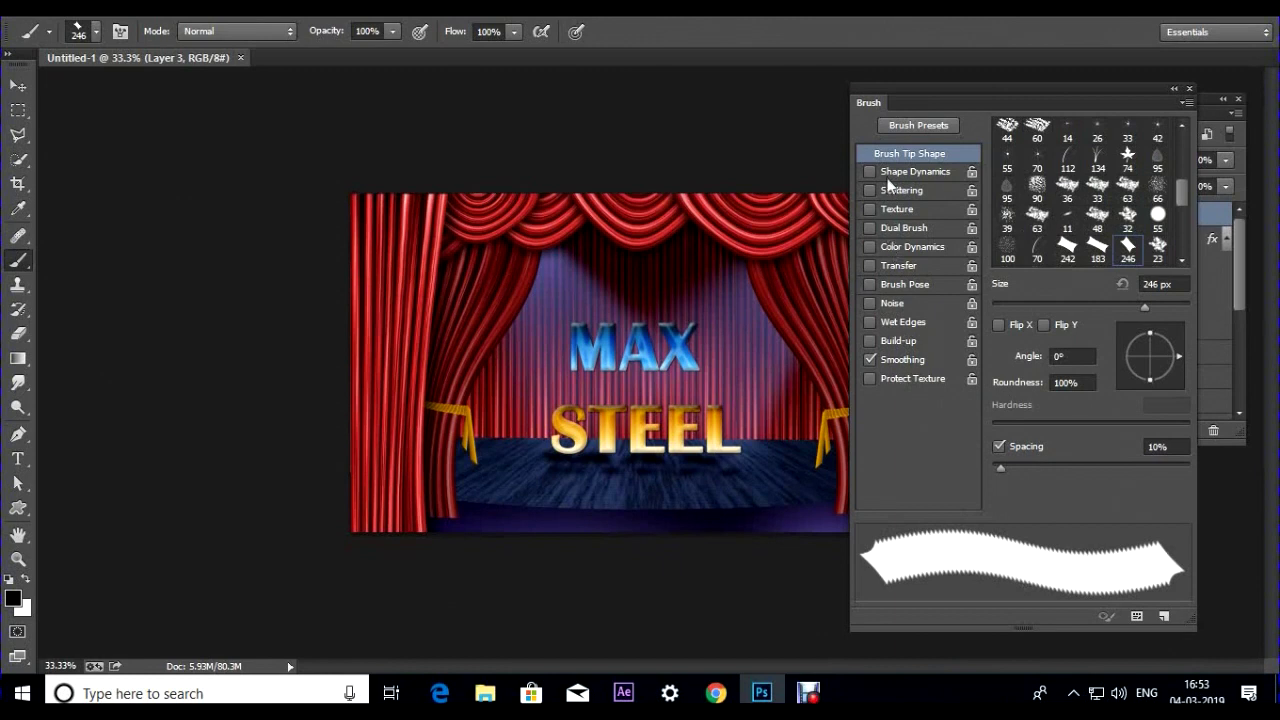
pyautogui.click(885, 173)
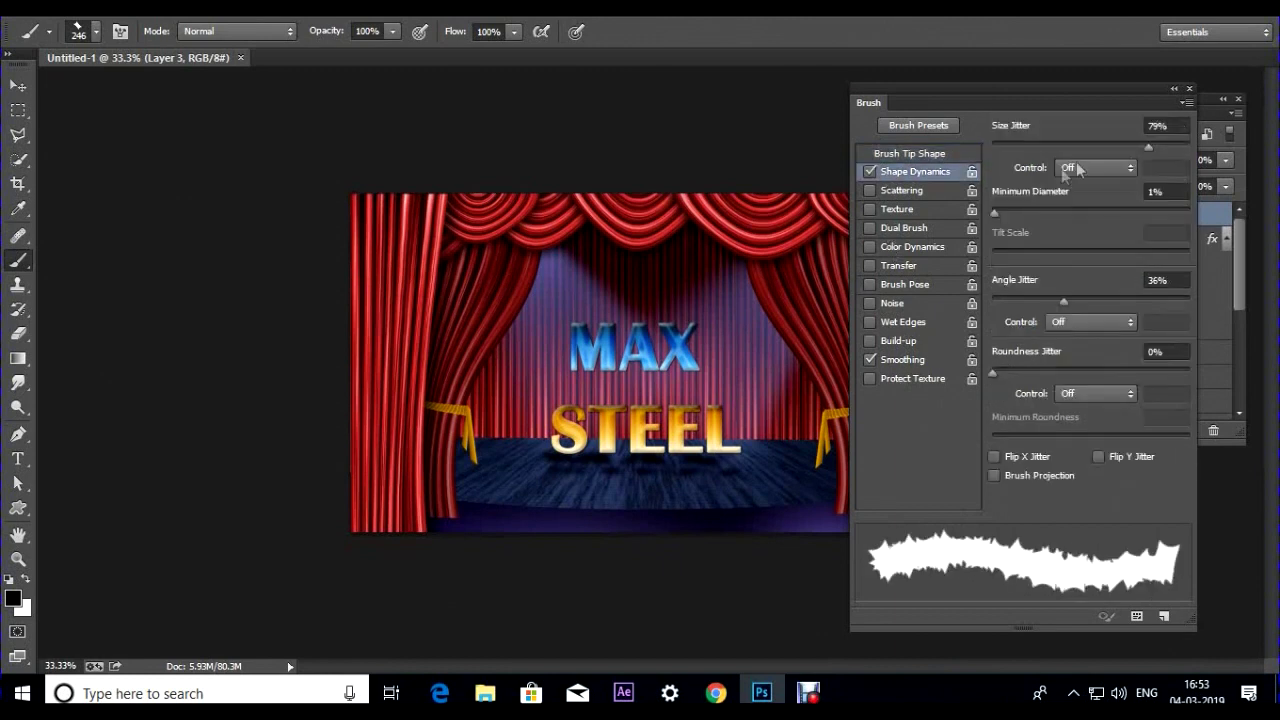
pyautogui.moveTo(1064, 313); pyautogui.dragTo(990, 318)
pyautogui.moveTo(996, 163); pyautogui.dragTo(1184, 161)
pyautogui.moveTo(1012, 316); pyautogui.dragTo(1058, 319)
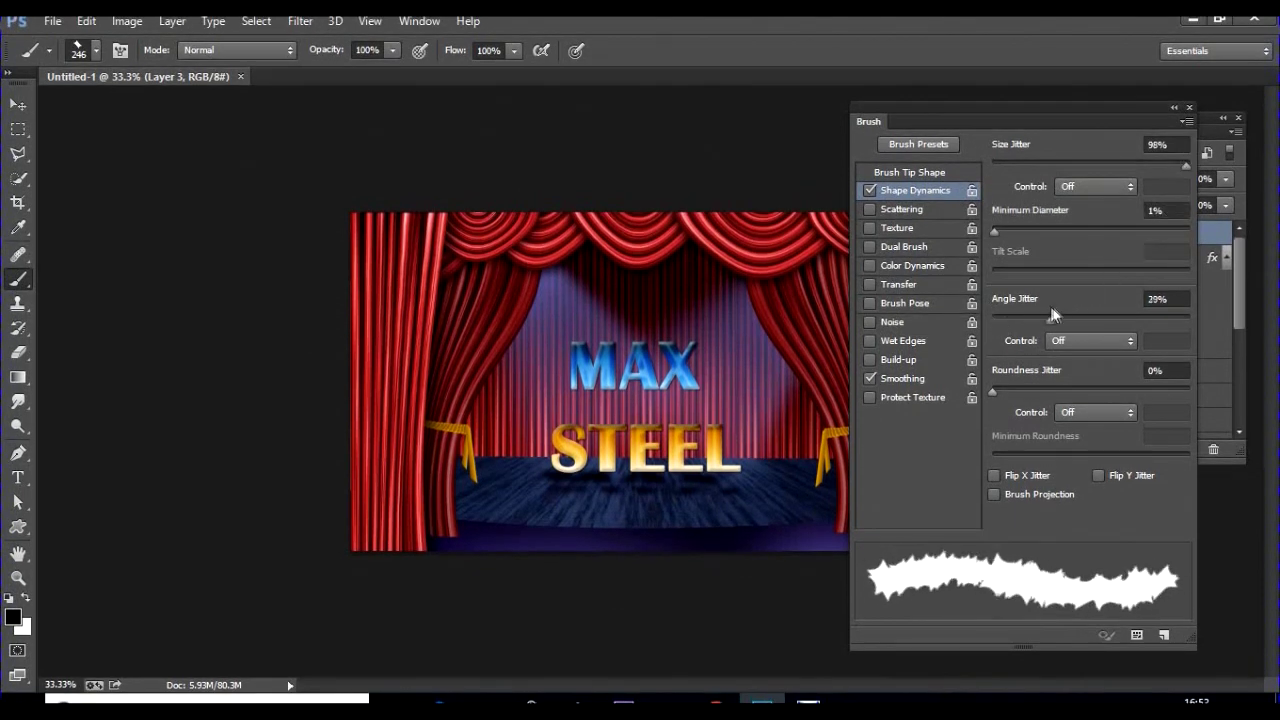
# Set the brush tip spacing to 86% and undo the test strokes painted over the stage
pyautogui.click(887, 173)
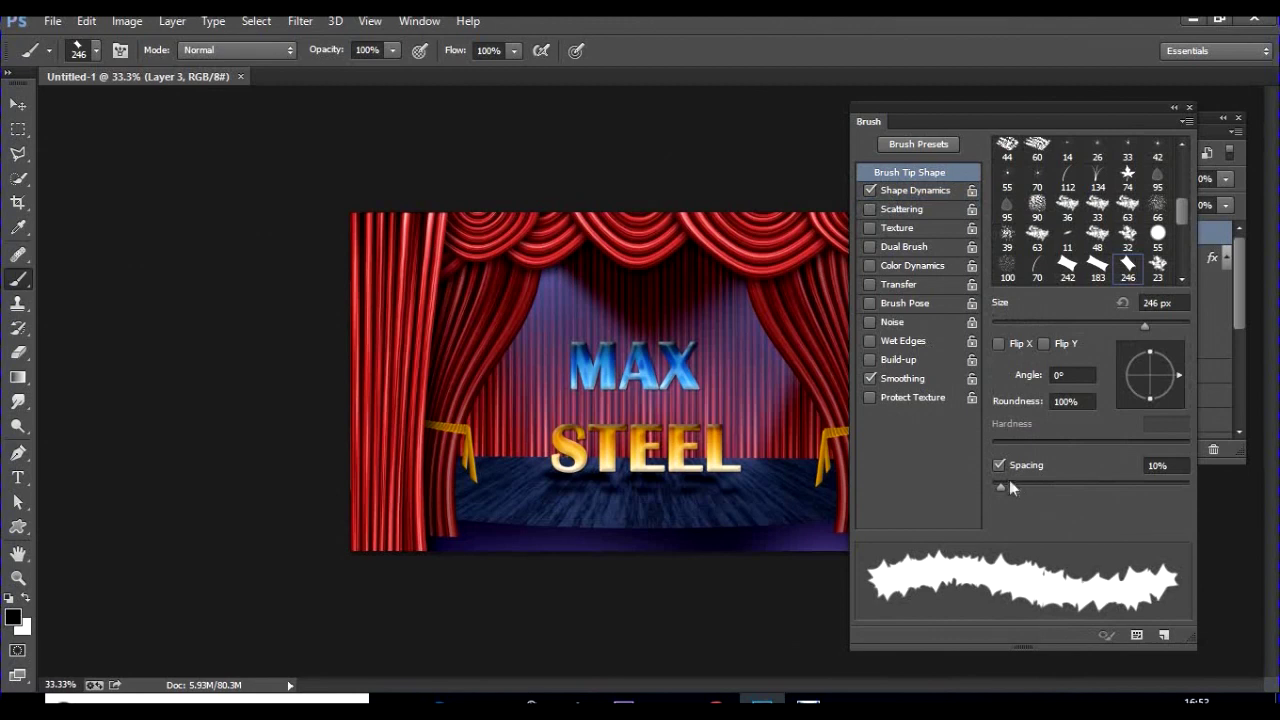
pyautogui.moveTo(1002, 486); pyautogui.dragTo(1077, 486)
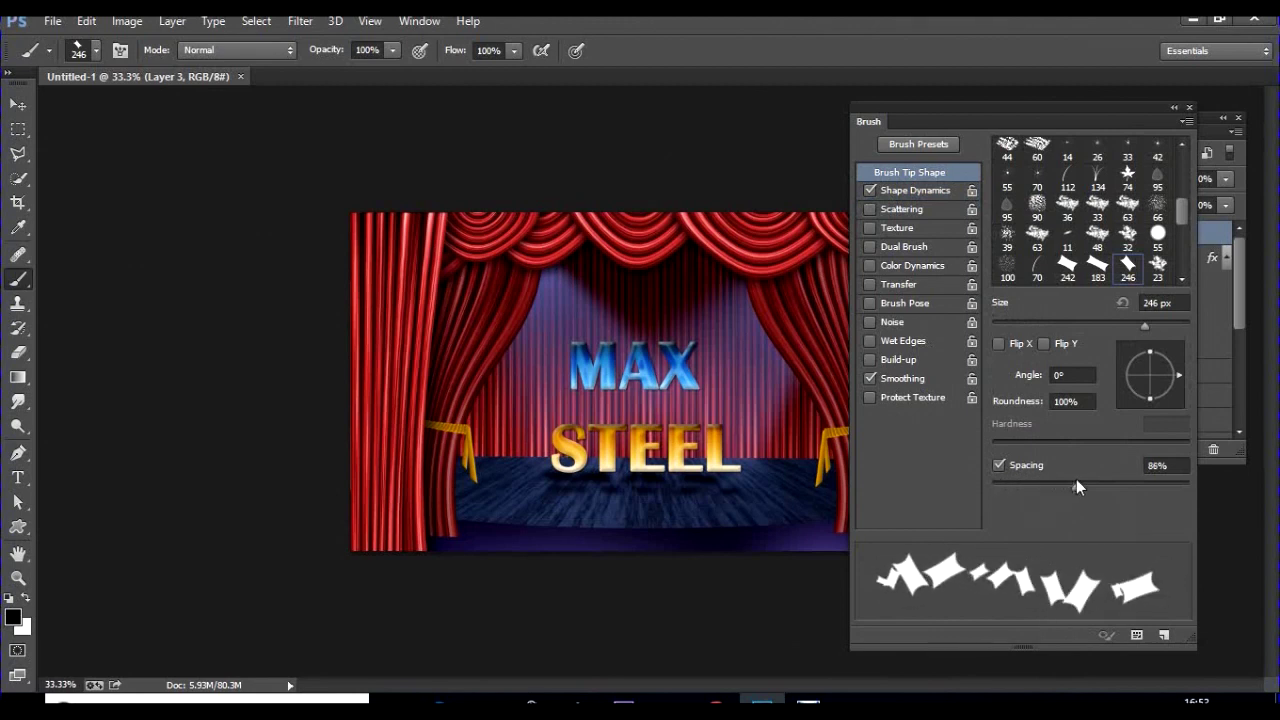
pyautogui.moveTo(701, 264)
pyautogui.mouseDown()
pyautogui.moveTo(587, 263)
pyautogui.moveTo(627, 362)
pyautogui.moveTo(460, 502)
pyautogui.moveTo(592, 536)
pyautogui.moveTo(605, 460)
pyautogui.mouseUp()
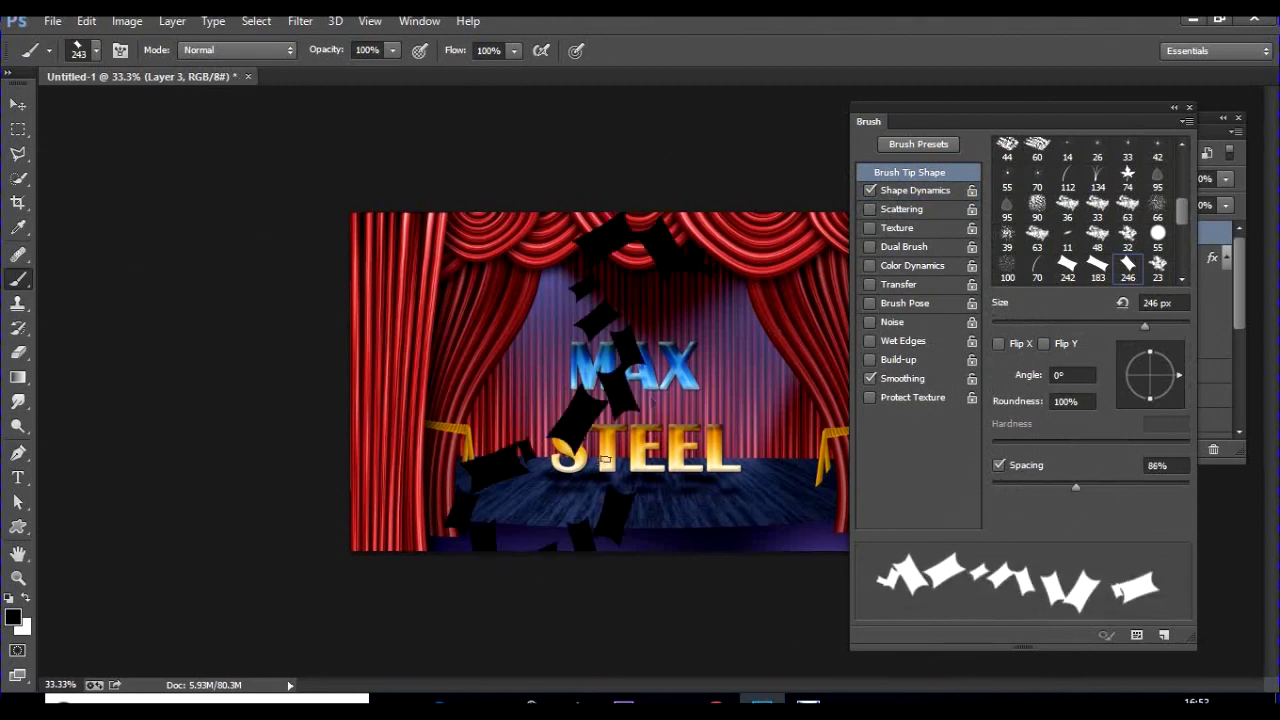
pyautogui.hotkey('ctrl', 'z')
pyautogui.moveTo(619, 320); pyautogui.dragTo(690, 468)
pyautogui.hotkey('ctrl', 'z')
# Enable Scattering for the brush with Scatter at 505% and undo a test stroke
pyautogui.click(913, 209)
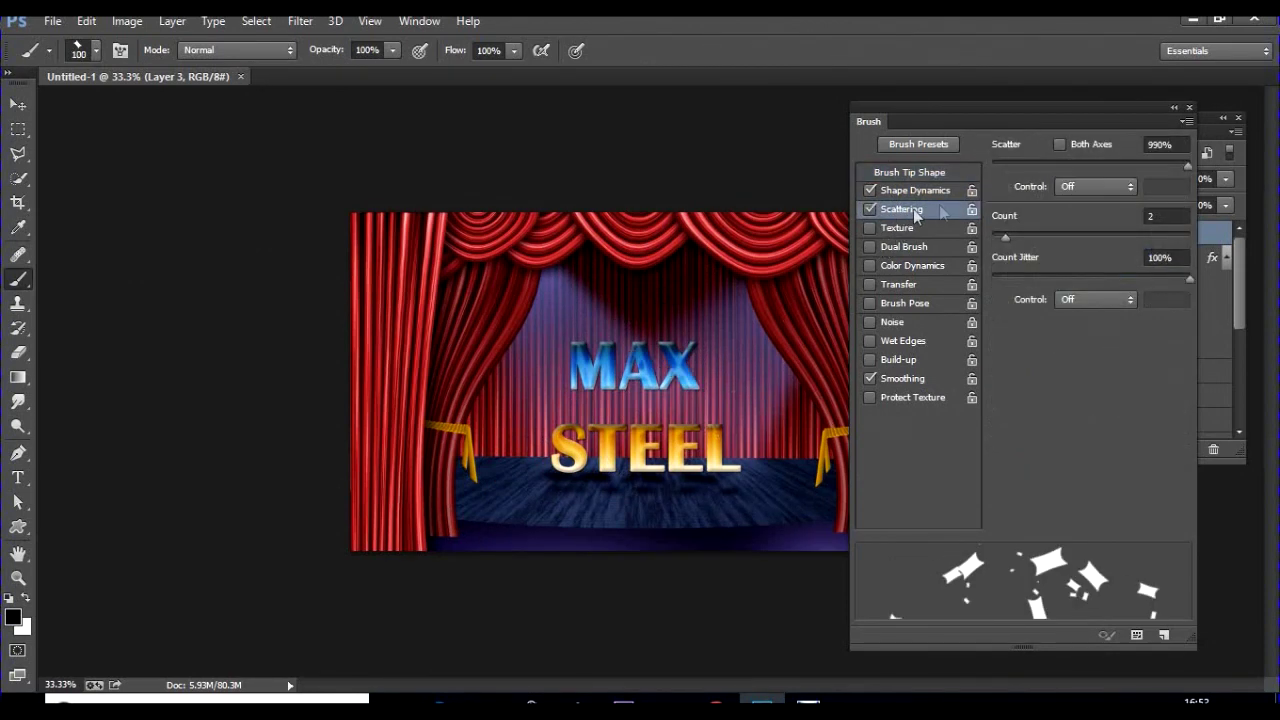
pyautogui.moveTo(1026, 164)
pyautogui.mouseDown()
pyautogui.moveTo(983, 166)
pyautogui.moveTo(1091, 166)
pyautogui.mouseUp()
pyautogui.moveTo(545, 295)
pyautogui.mouseDown()
pyautogui.moveTo(510, 268)
pyautogui.moveTo(715, 398)
pyautogui.mouseUp()
pyautogui.hotkey('ctrl', 'z')
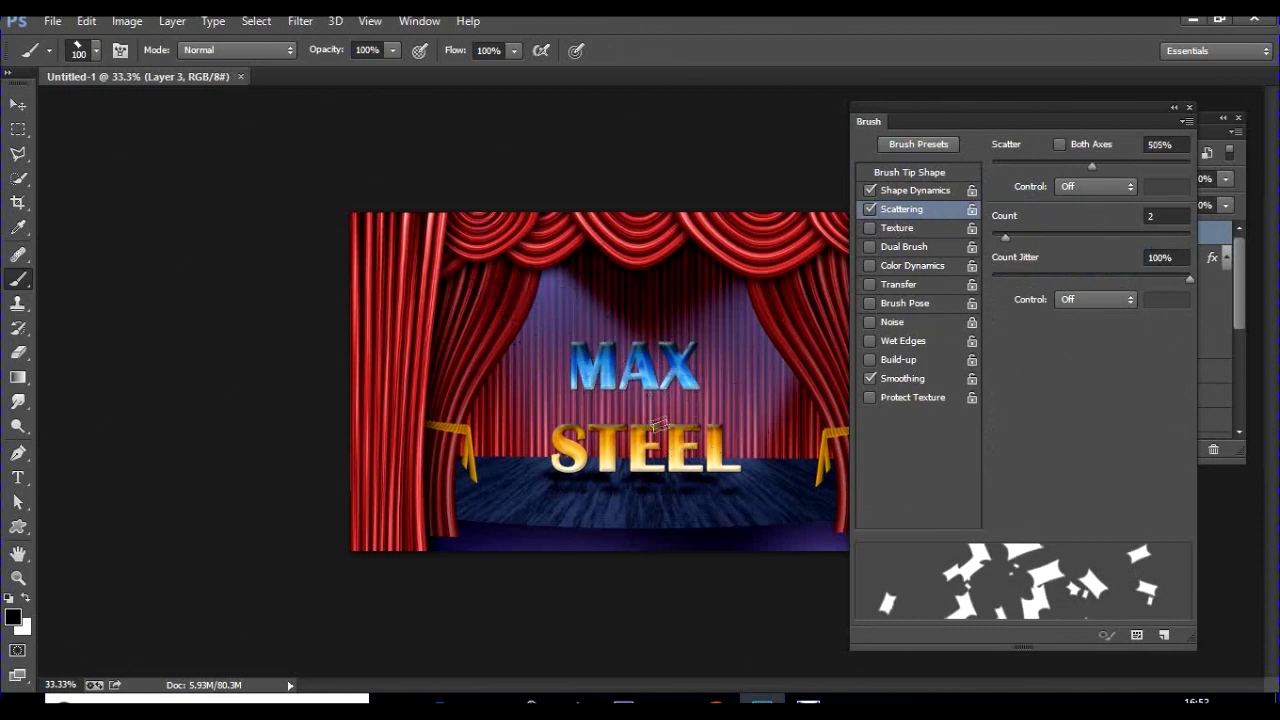
# Set the brush size to 35 px, testing different sizes with strokes on the stage and undoing them
pyautogui.press('[')
pyautogui.press('[')
pyautogui.press('[')
pyautogui.press('[')
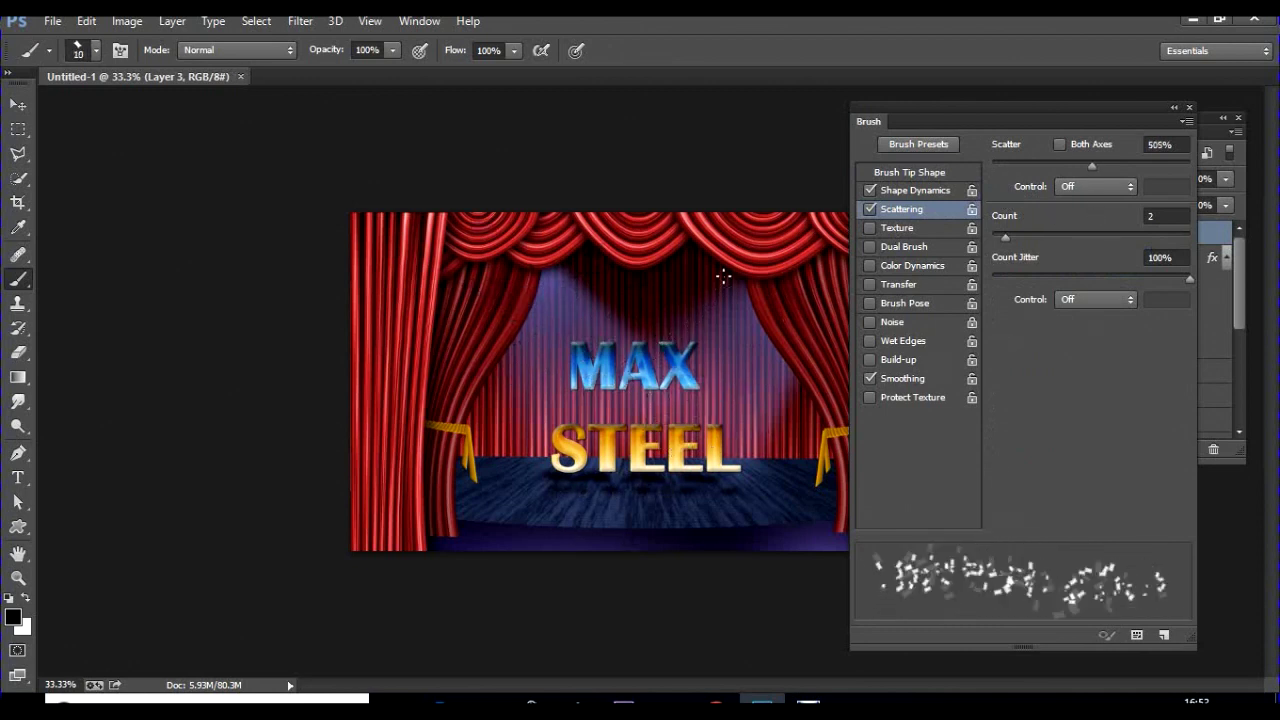
pyautogui.hotkey('ctrl', 'z')
pyautogui.press('[')
pyautogui.press('[')
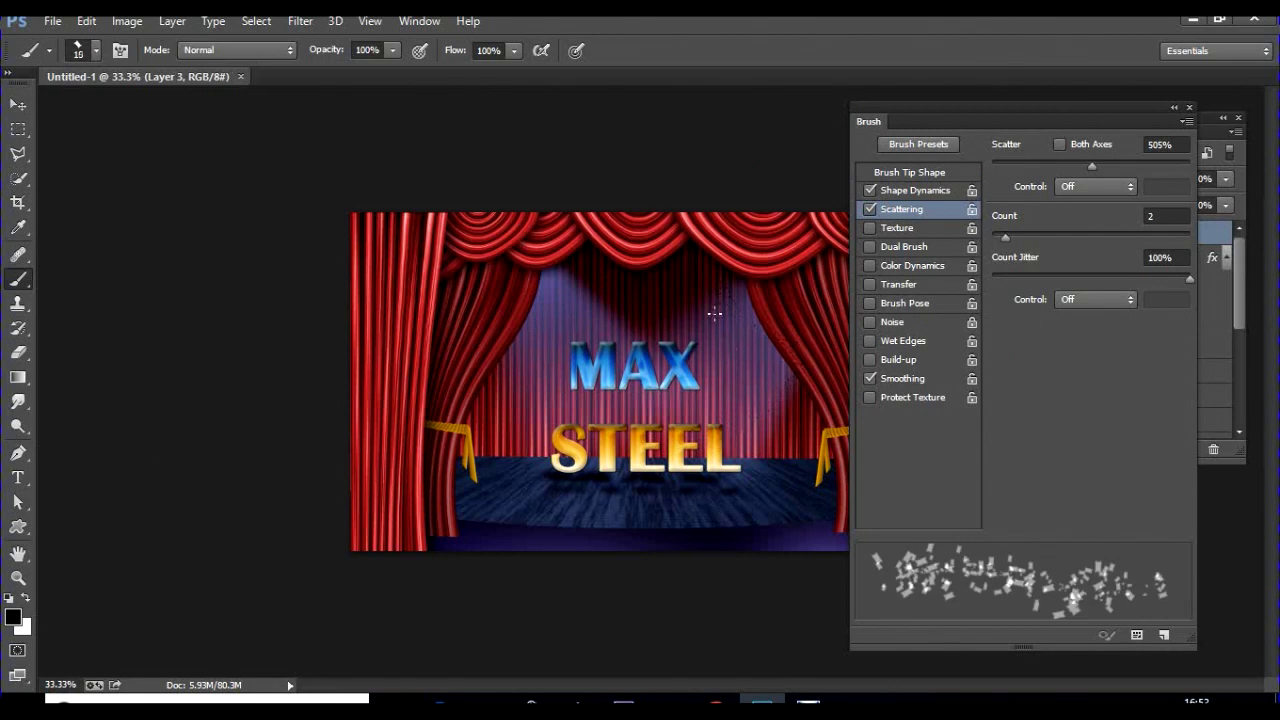
pyautogui.press(']')
pyautogui.press(']')
pyautogui.press(']')
pyautogui.press(']')
pyautogui.moveTo(714, 313)
pyautogui.mouseDown()
pyautogui.moveTo(761, 357)
pyautogui.moveTo(788, 428)
pyautogui.mouseUp()
pyautogui.hotkey('ctrl', 'z')
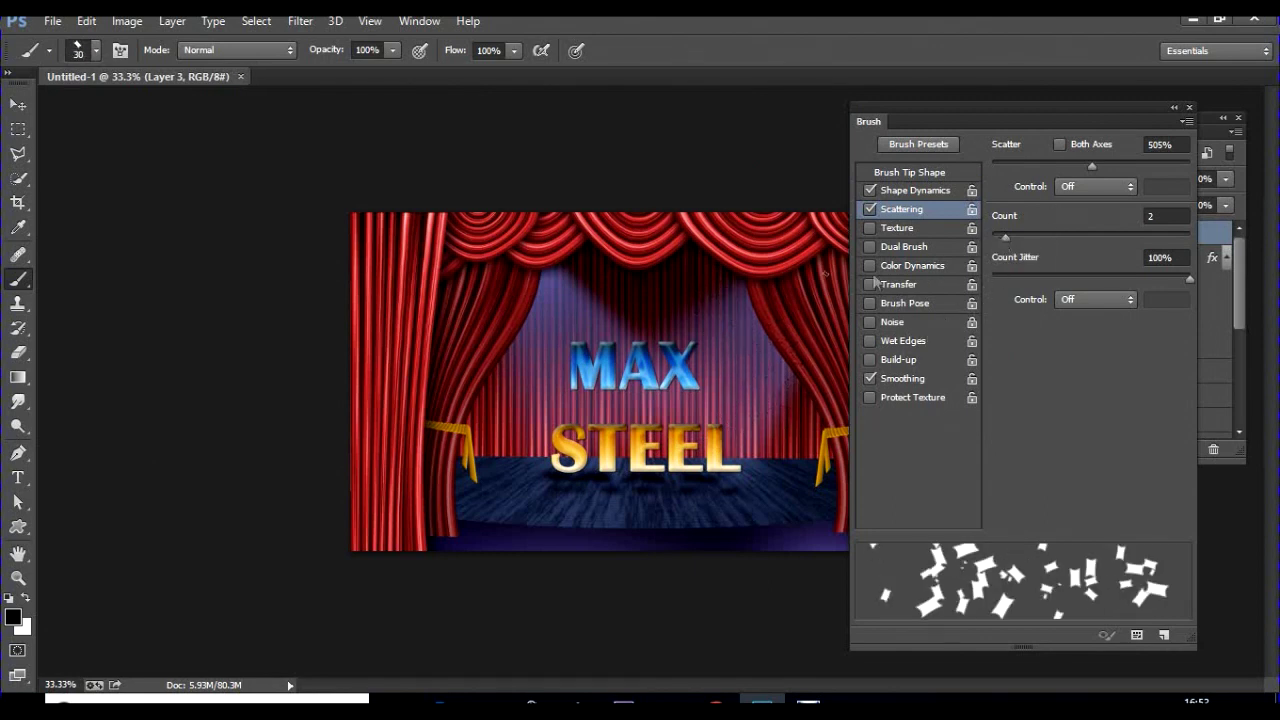
pyautogui.press(']')
pyautogui.moveTo(717, 300); pyautogui.dragTo(774, 401)
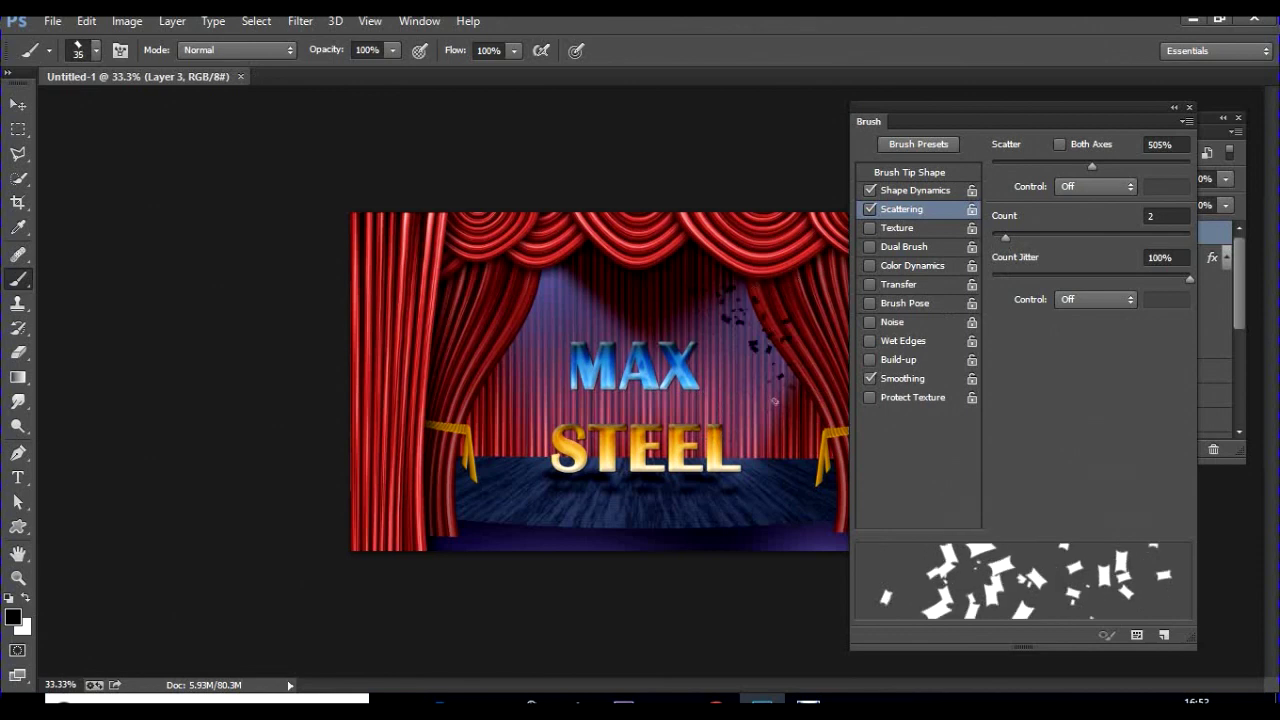
pyautogui.hotkey('ctrl', 'z')
# Enable the brush's Color Dynamics and set the foreground colour to the bright purple c016ff
pyautogui.click(886, 265)
pyautogui.click(13, 617)
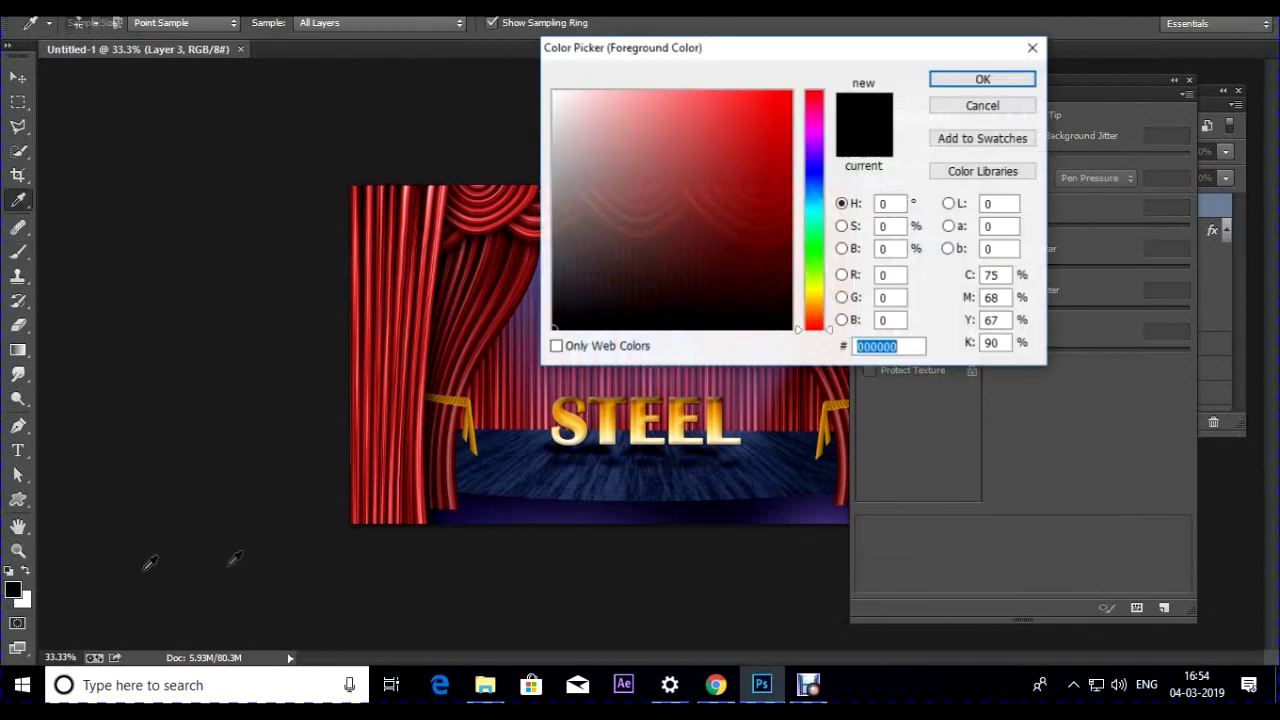
pyautogui.click(815, 141)
pyautogui.click(770, 92)
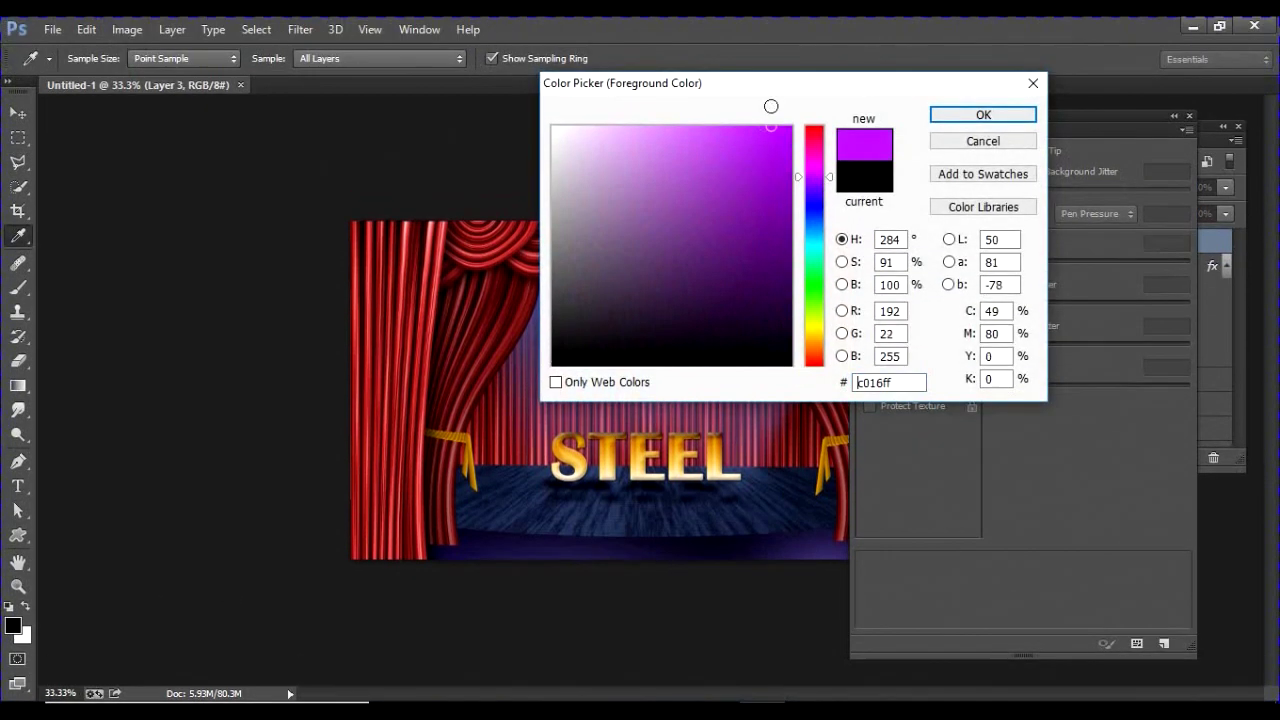
pyautogui.click(983, 79)
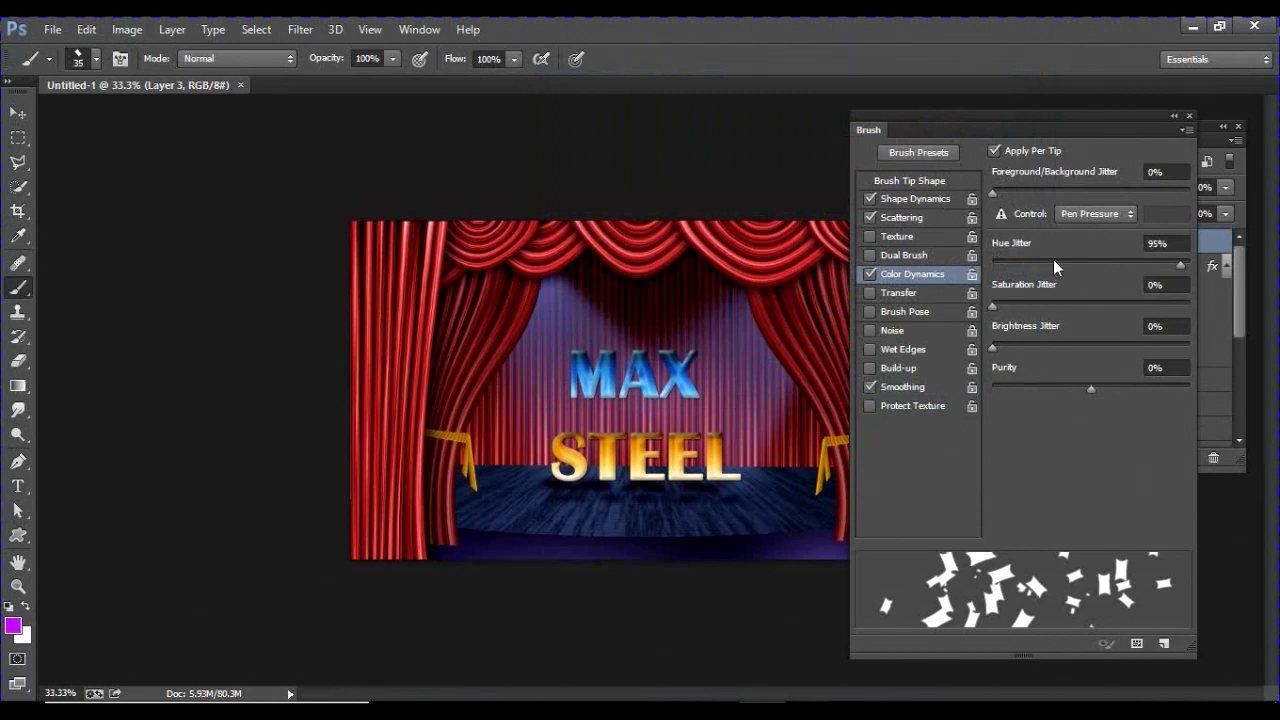
# Set the brush's Hue Jitter to 100%, undoing a test stroke made with a lower value
pyautogui.moveTo(1053, 259); pyautogui.dragTo(985, 260)
pyautogui.moveTo(655, 282)
pyautogui.mouseDown()
pyautogui.moveTo(585, 325)
pyautogui.moveTo(652, 497)
pyautogui.mouseUp()
pyautogui.hotkey('ctrl', 'z')
pyautogui.moveTo(992, 264); pyautogui.dragTo(1214, 257)
# Paint multicoloured confetti around the MAX STEEL title on Layer 3 and collapse the Brush panel
pyautogui.moveTo(535, 262); pyautogui.dragTo(519, 478)
pyautogui.moveTo(760, 298)
pyautogui.mouseDown()
pyautogui.moveTo(750, 425)
pyautogui.moveTo(805, 505)
pyautogui.mouseUp()
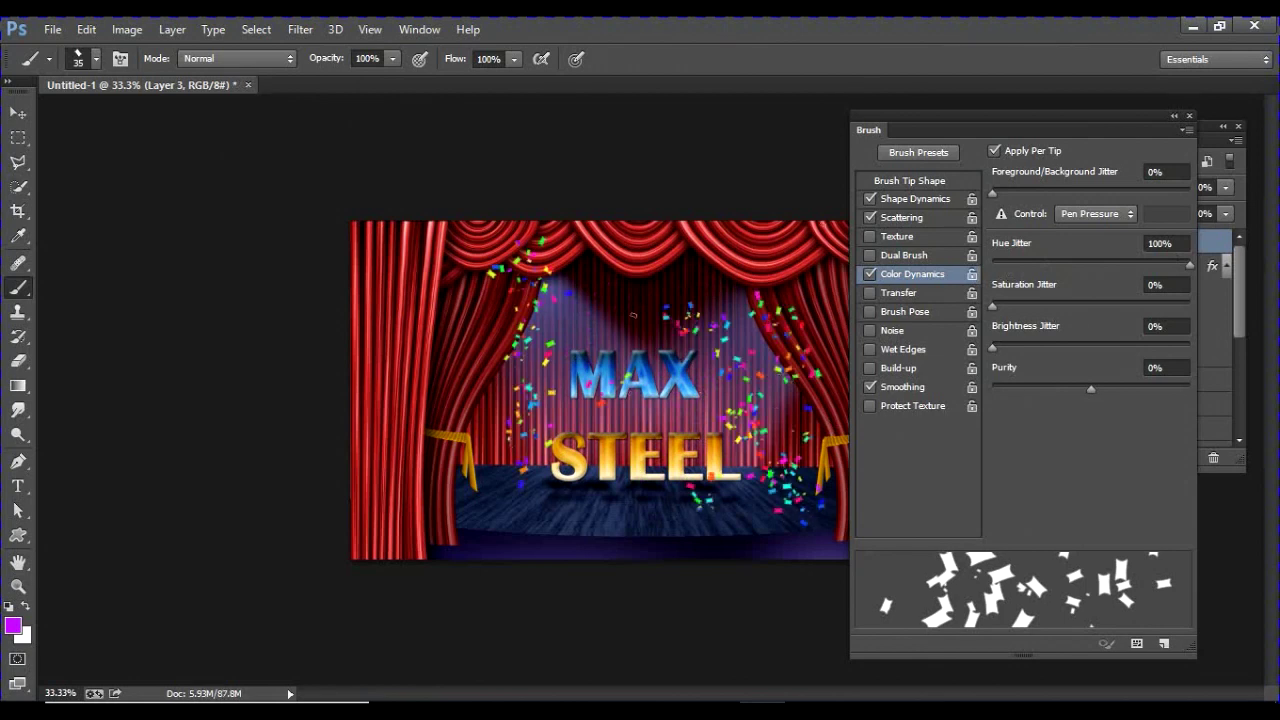
pyautogui.doubleClick(1125, 126)
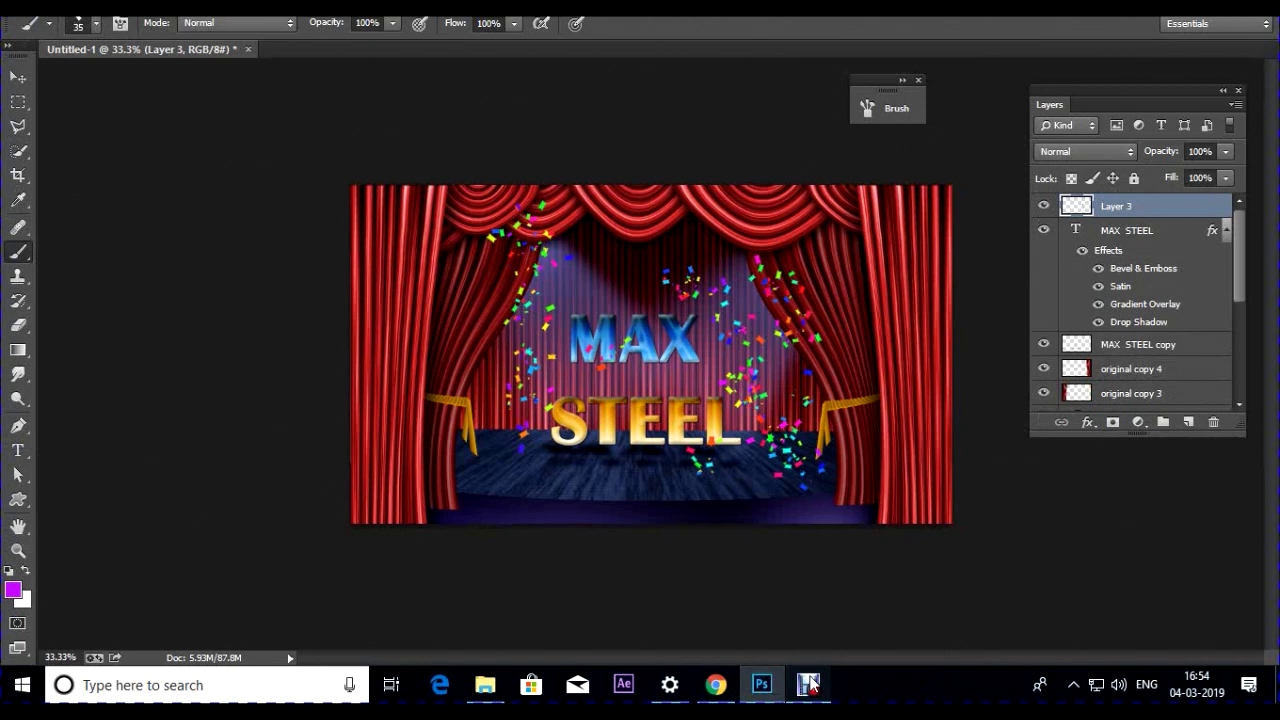
pyautogui.click(808, 685)
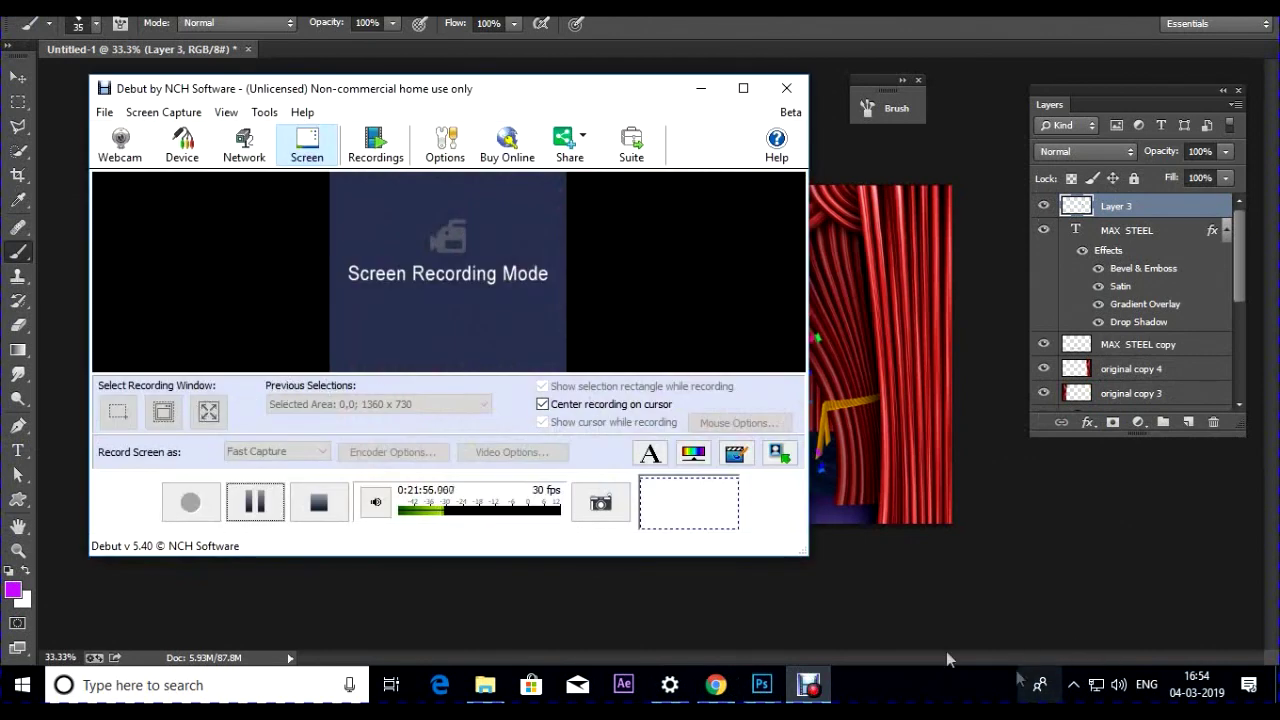